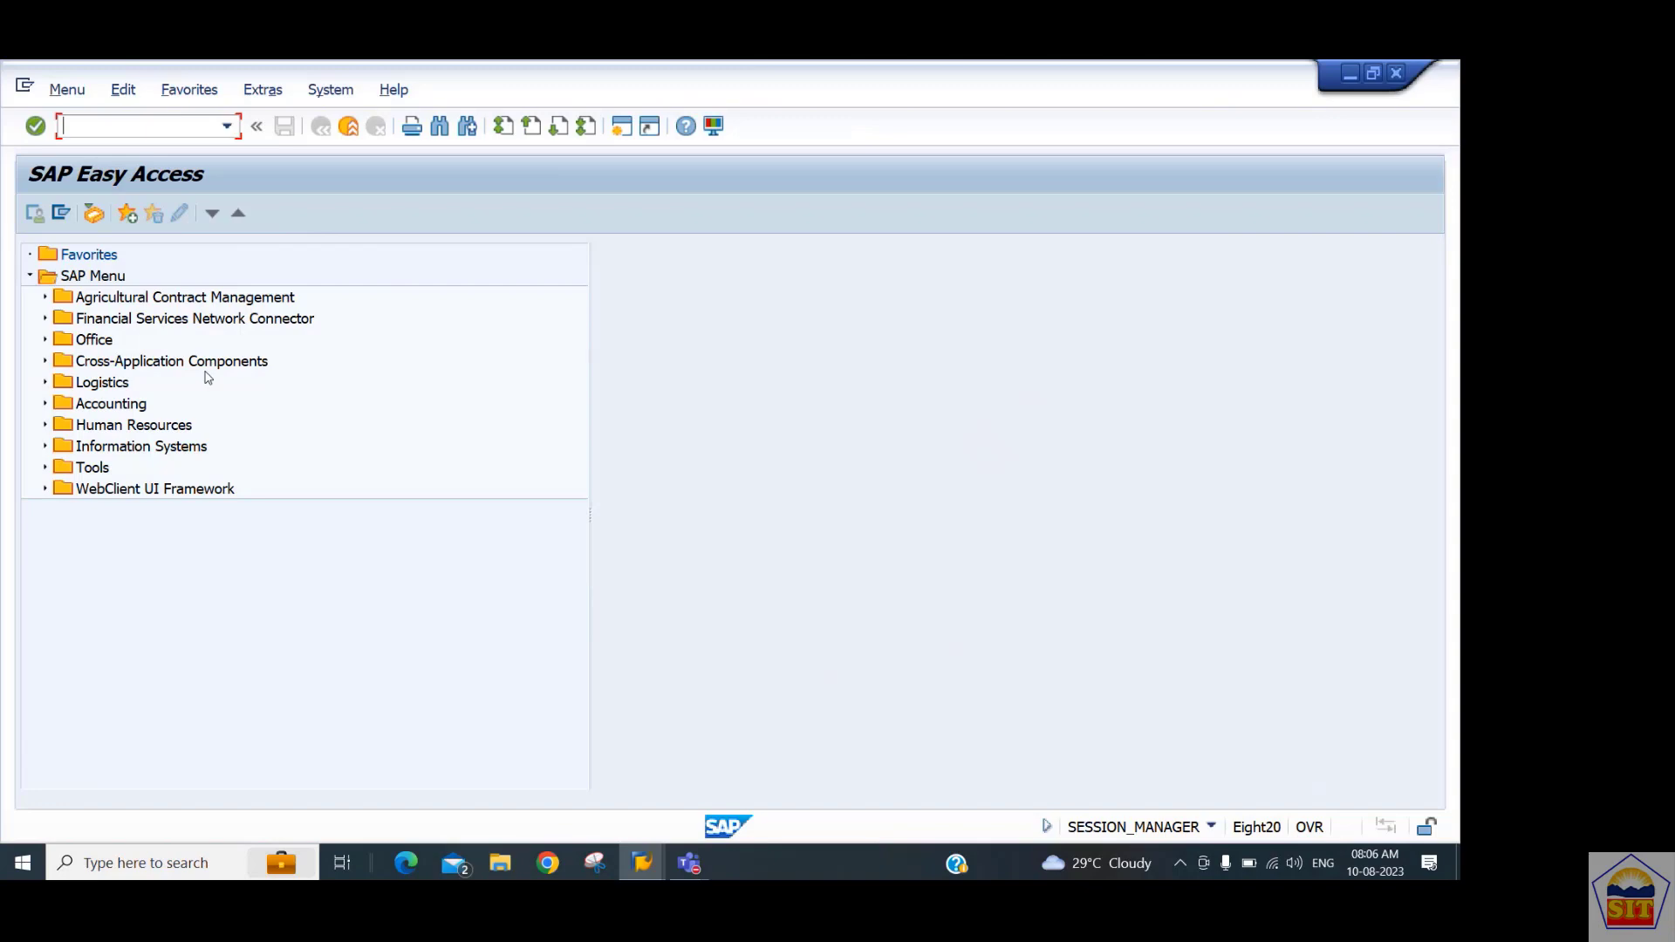
Open transaction SE01 and display the customizing and workbench requests with both Modifiable and Released status.
{"action": "type", "text": "se01"}
{"action": "key", "text": "Return"}
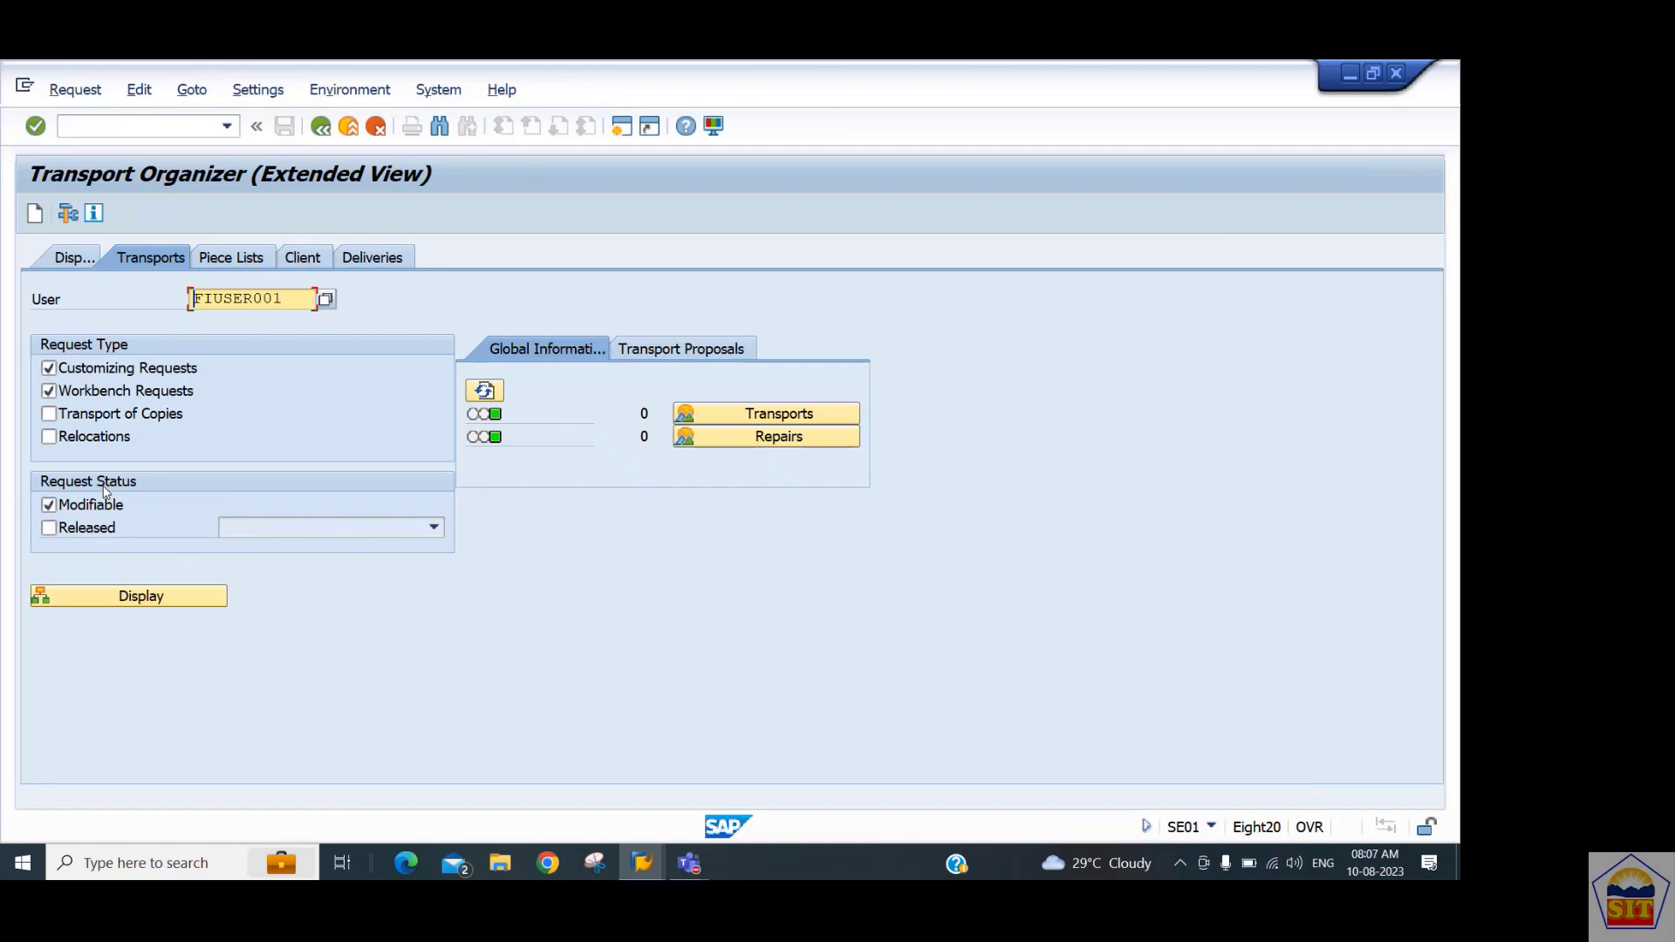
{"action": "left_click", "coordinate": [69, 529]}
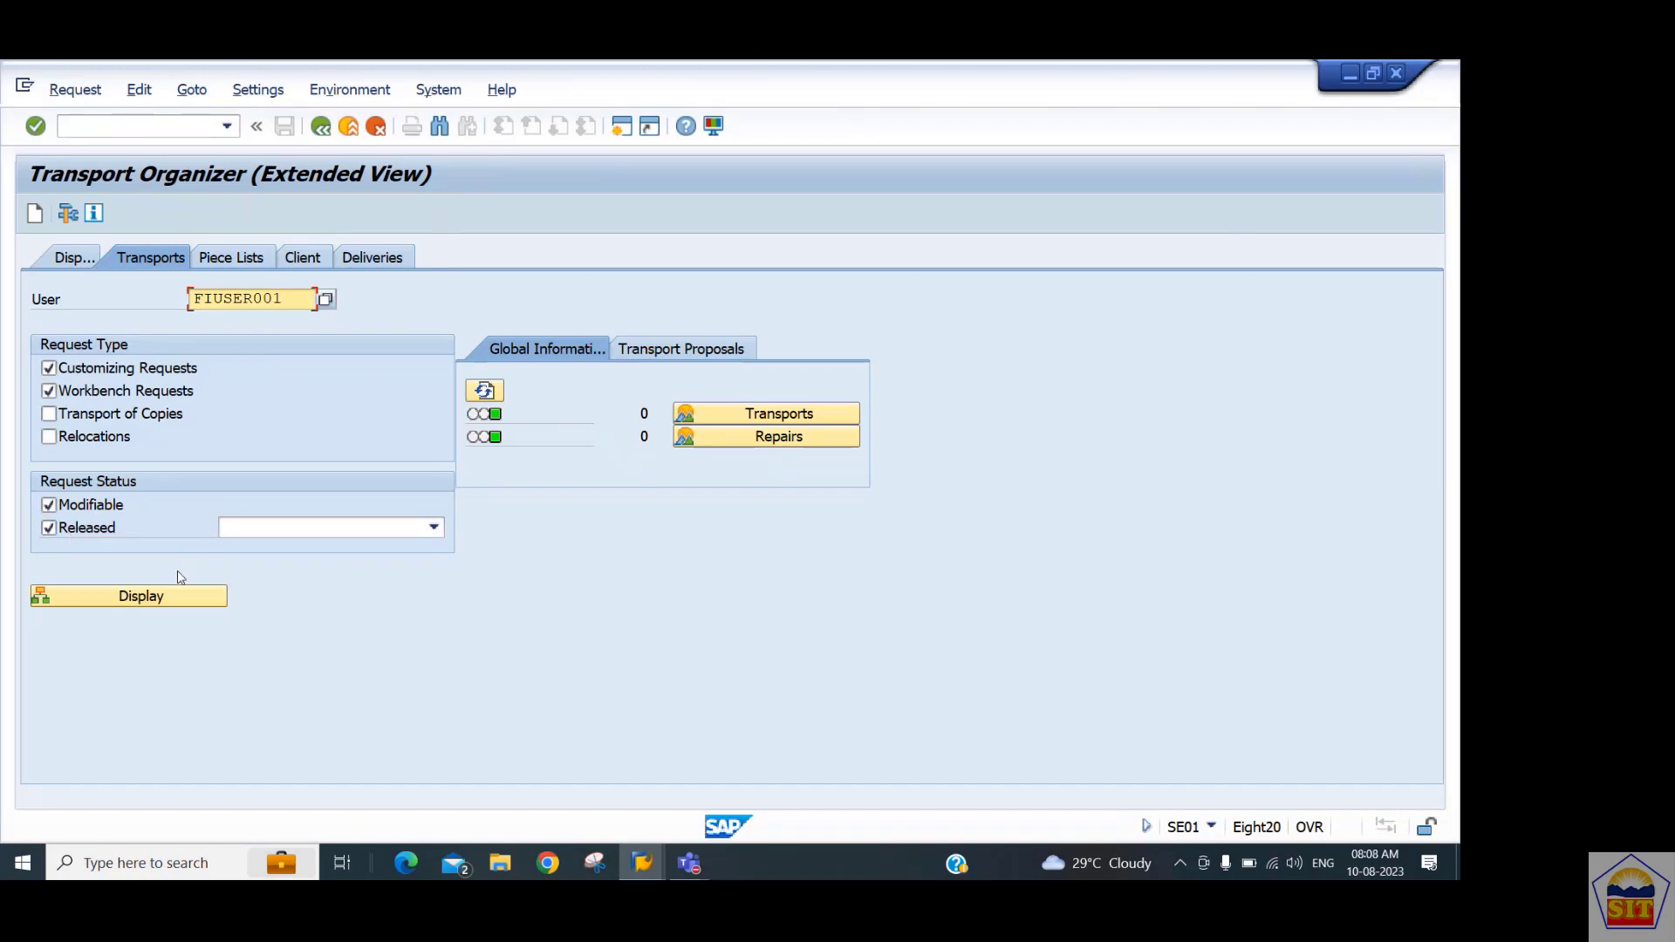
{"action": "left_click", "coordinate": [163, 596]}
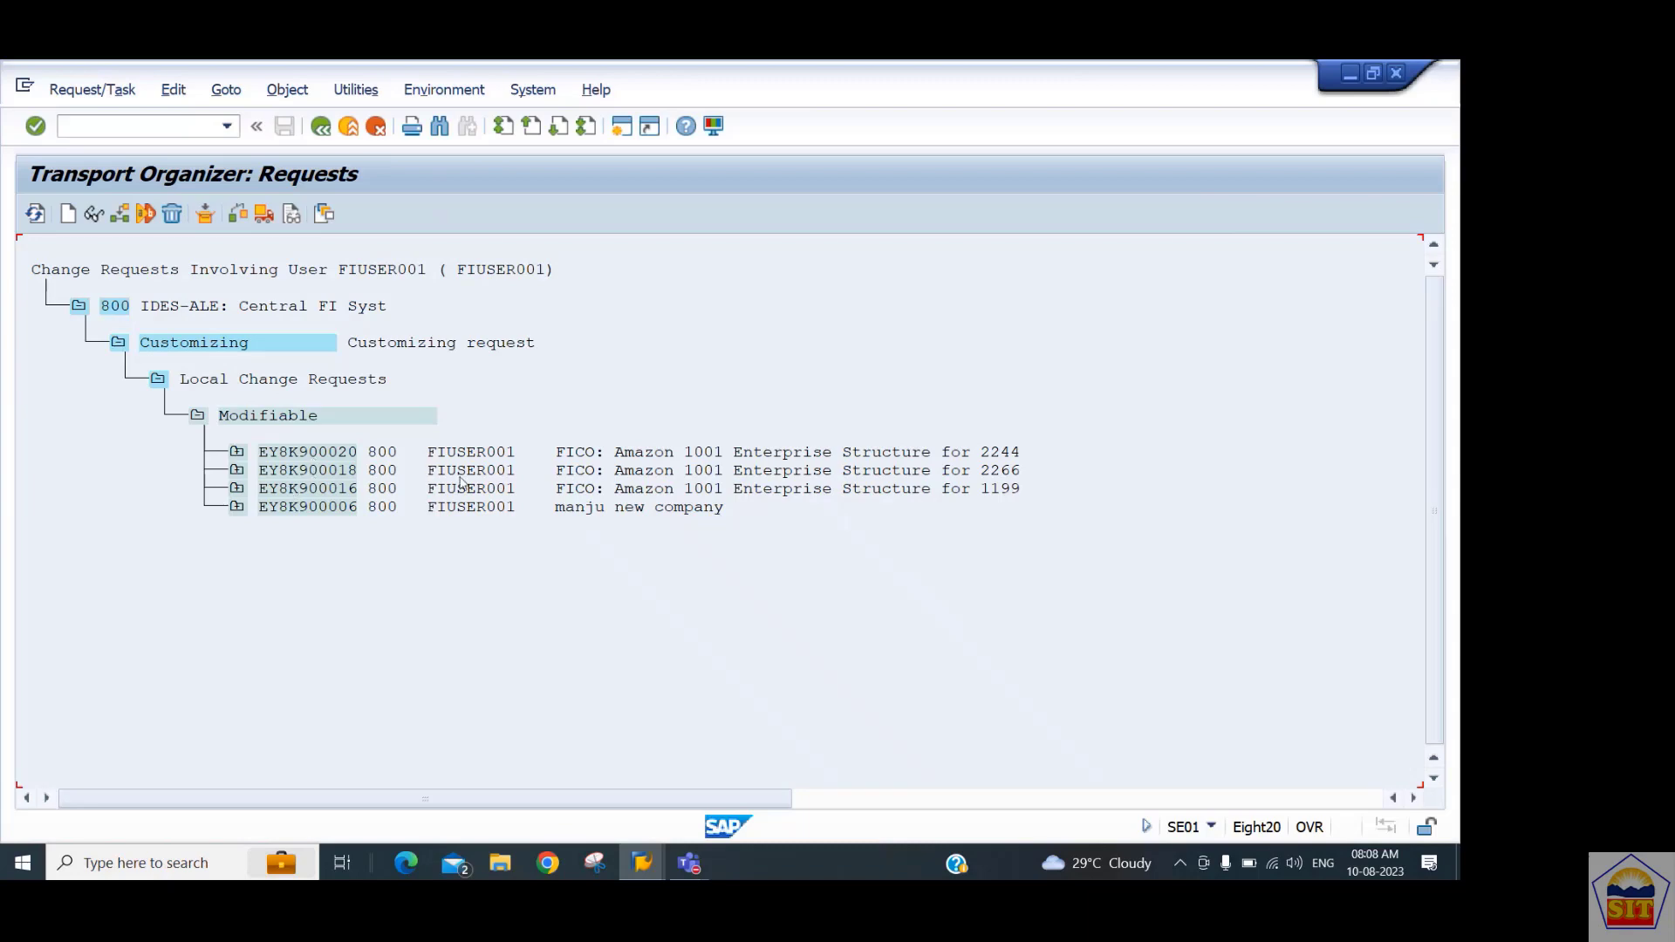
Expand request EY8K900020 for Amazon 1001 Enterprise Structure 2244 and release its customizing task EY8K900021.
{"action": "left_click", "coordinate": [997, 454]}
{"action": "left_click", "coordinate": [997, 471]}
{"action": "left_click", "coordinate": [984, 453]}
{"action": "left_click", "coordinate": [237, 452]}
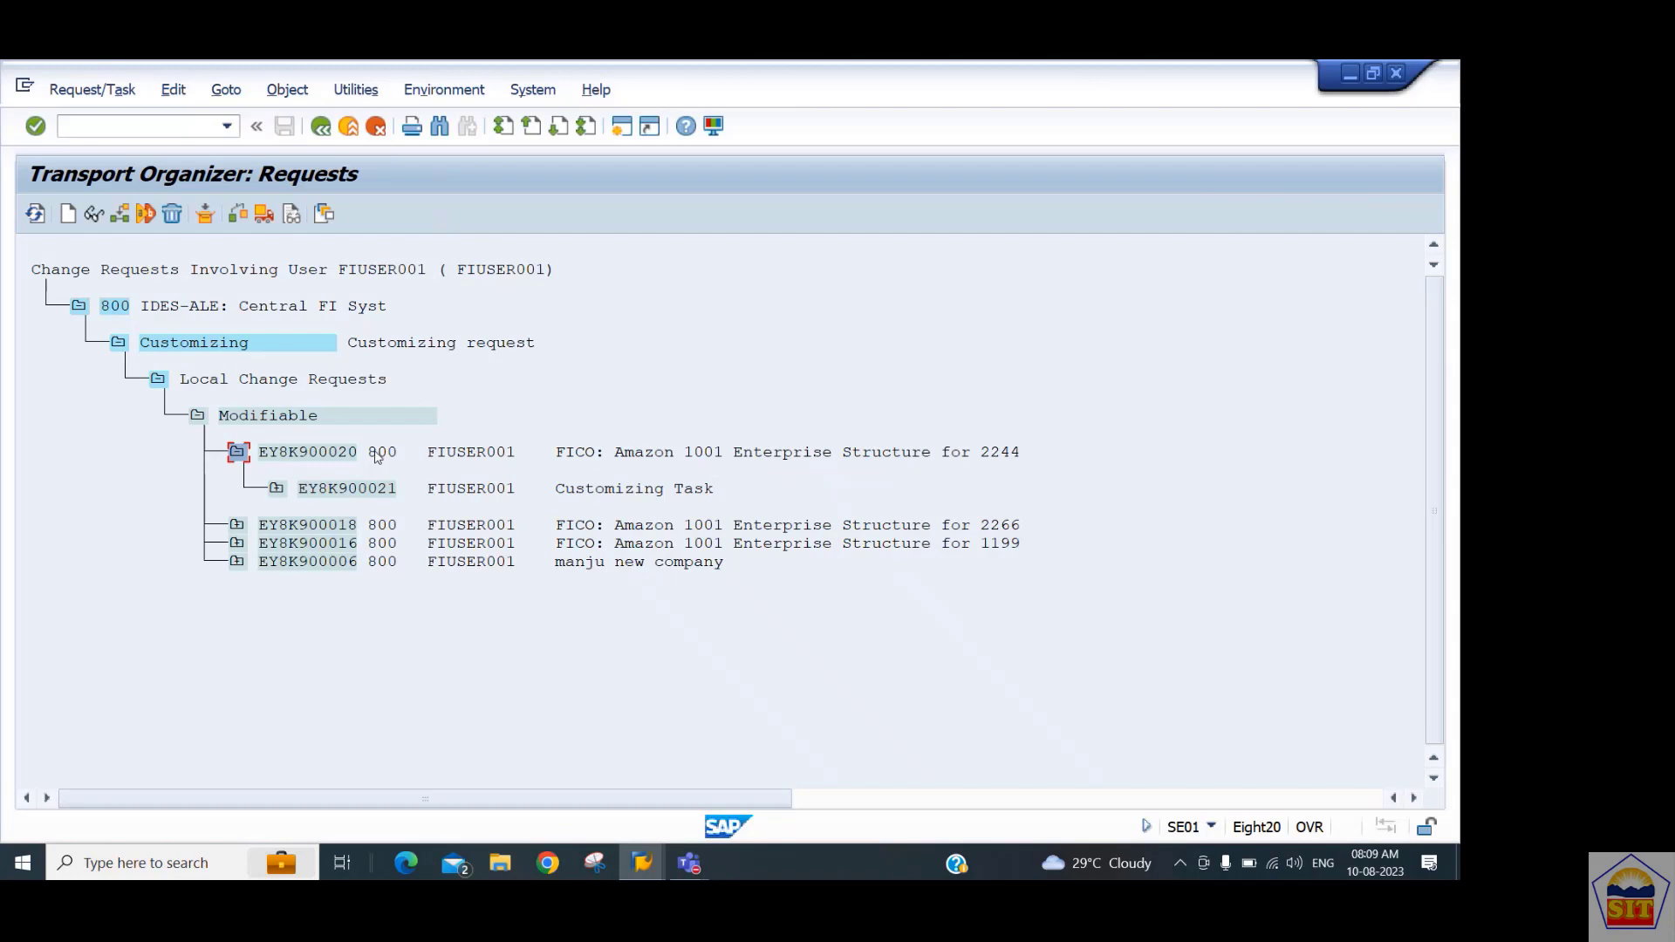
{"action": "left_click", "coordinate": [353, 493]}
{"action": "left_click", "coordinate": [265, 217]}
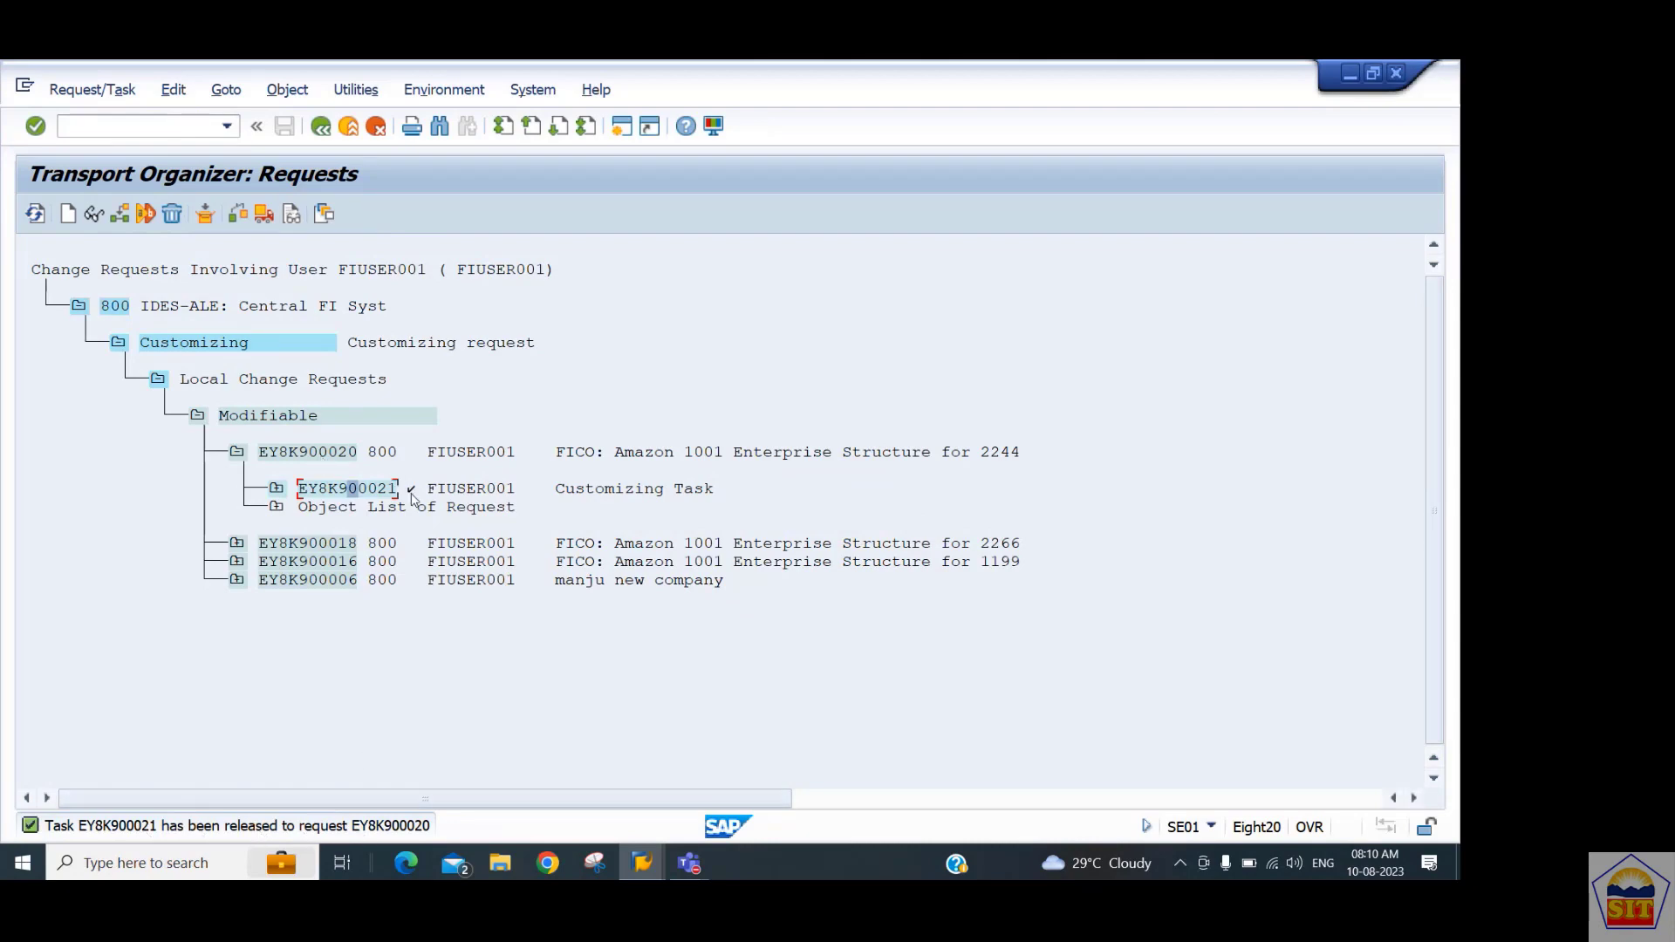
Examine the object list of request EY8K900020, including the dunning program company code and procedure entries.
{"action": "left_click", "coordinate": [273, 509]}
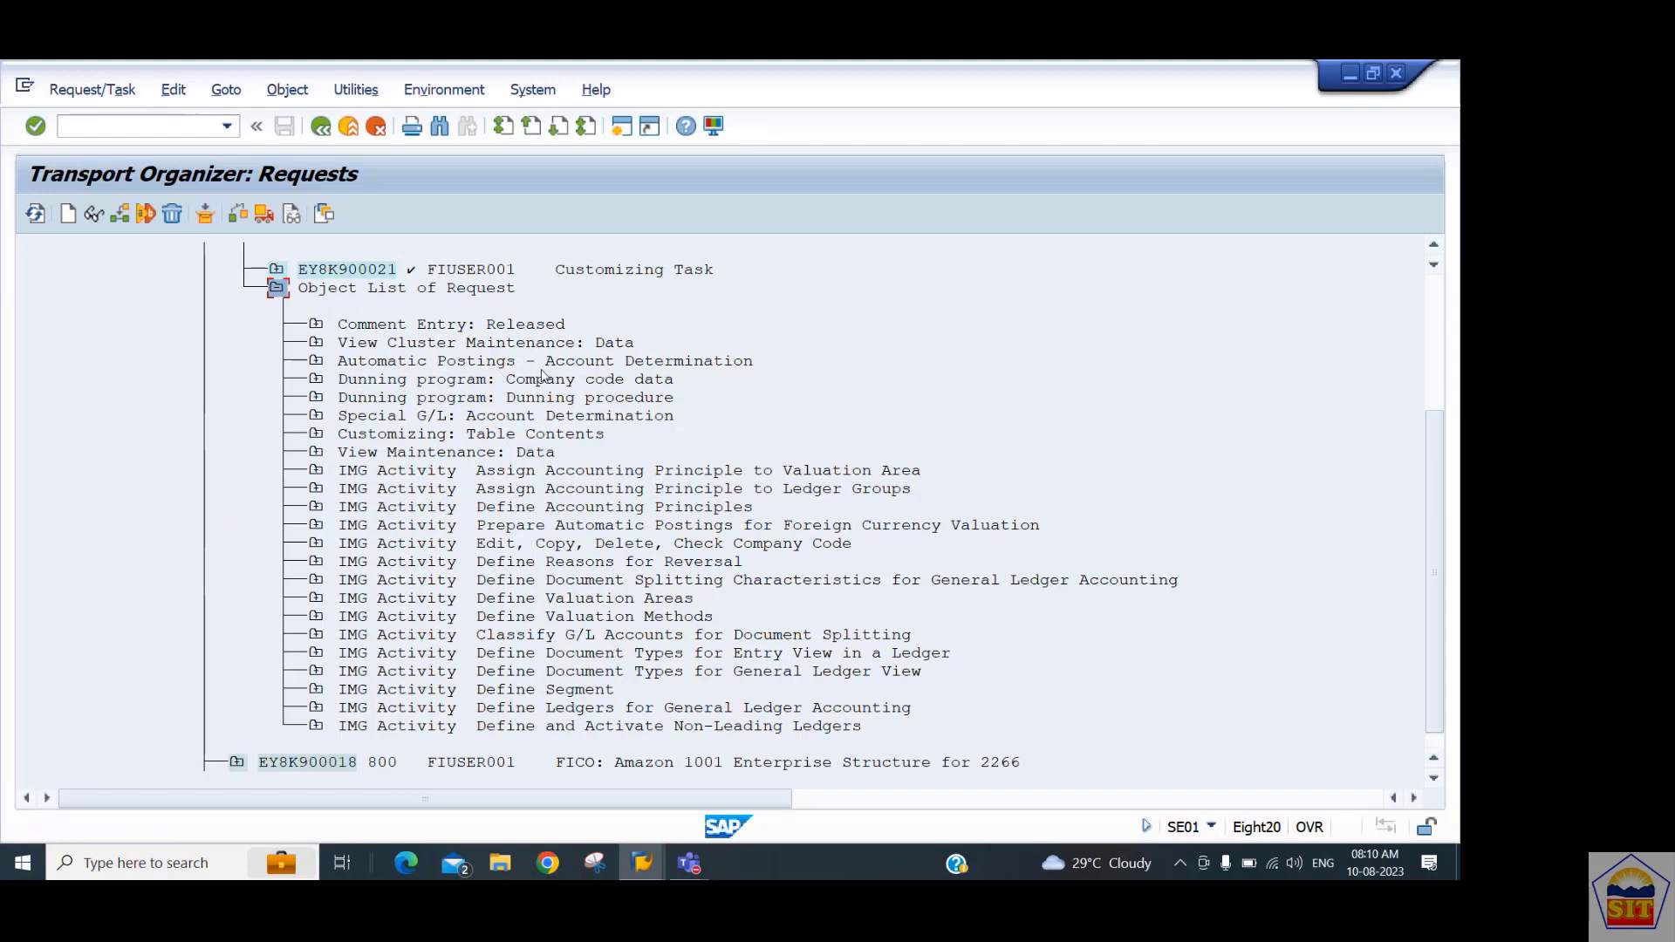
{"action": "left_click", "coordinate": [618, 378]}
{"action": "left_click", "coordinate": [610, 399]}
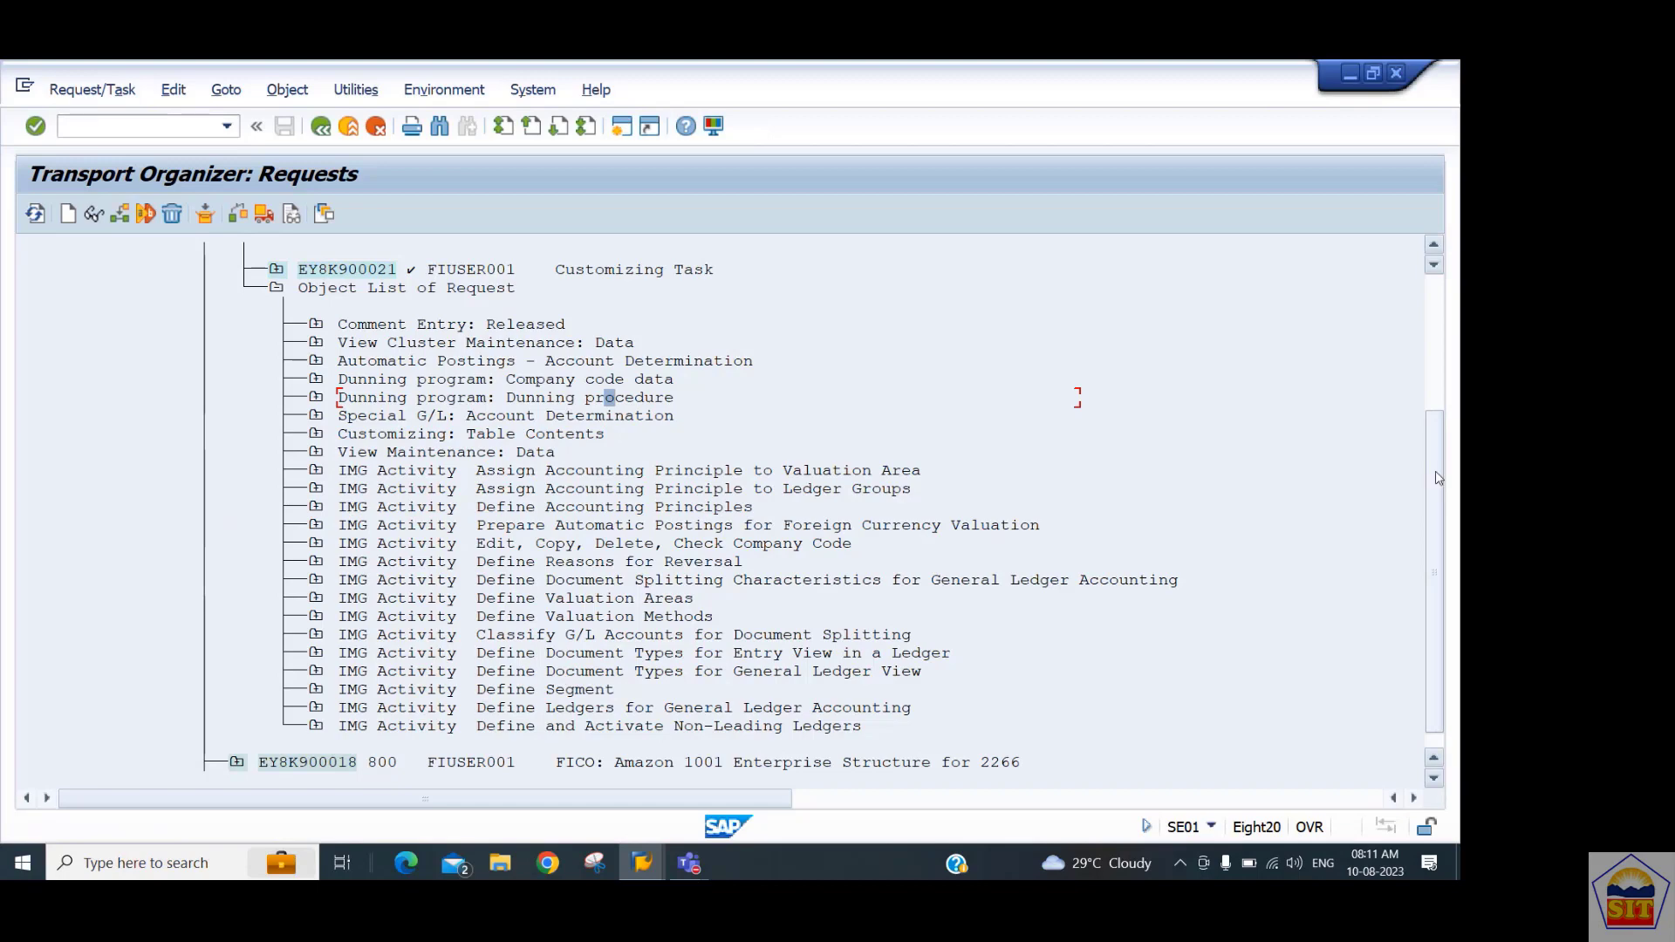
{"action": "left_click_drag", "start_coordinate": [1427, 459], "coordinate": [1443, 402]}
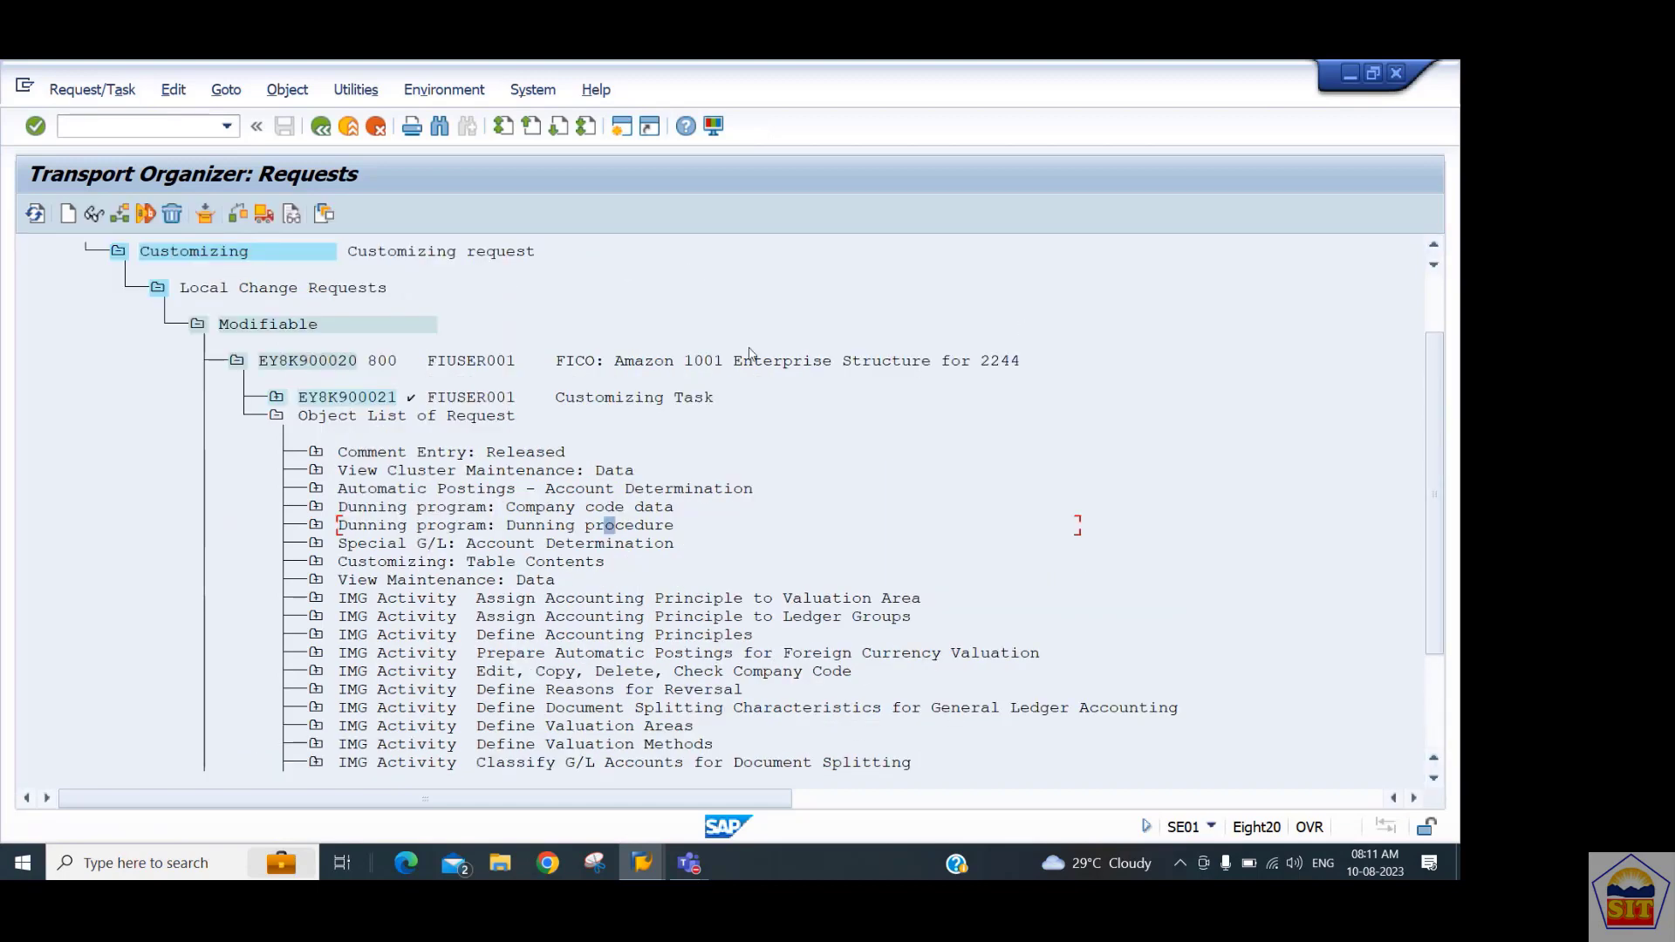
Open request EY8K900020 for changes, append "V.1" to its short description and save it.
{"action": "left_click", "coordinate": [321, 365]}
{"action": "left_click", "coordinate": [640, 366]}
{"action": "left_click", "coordinate": [324, 362]}
{"action": "double_click", "coordinate": [327, 362]}
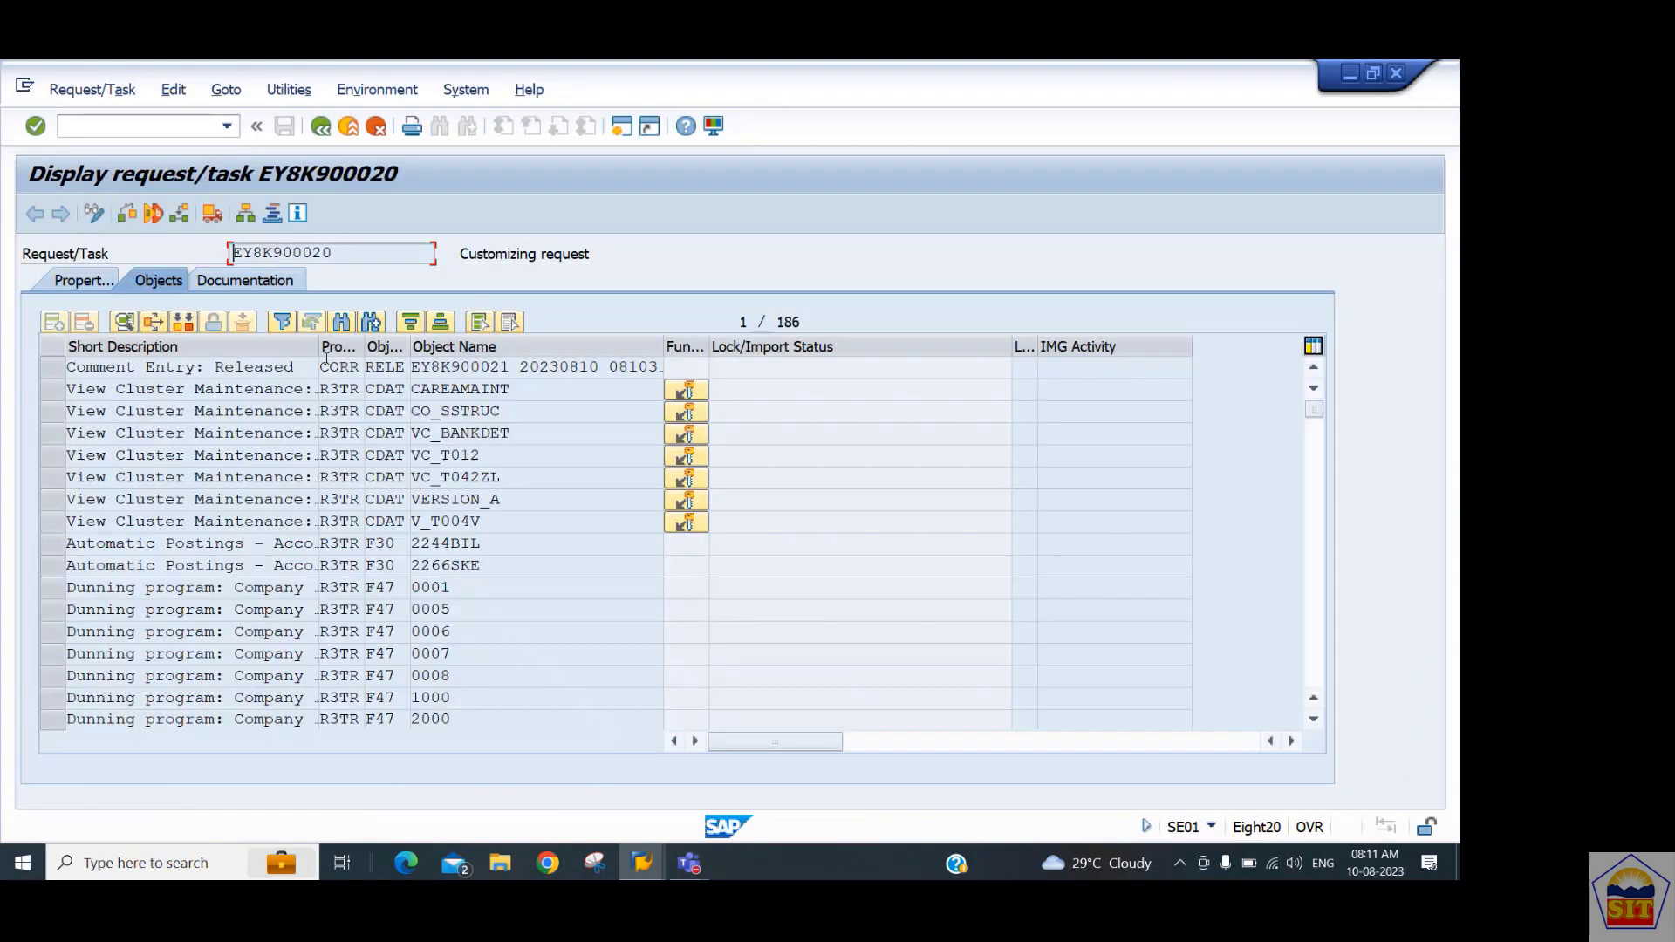
{"action": "left_click", "coordinate": [65, 285]}
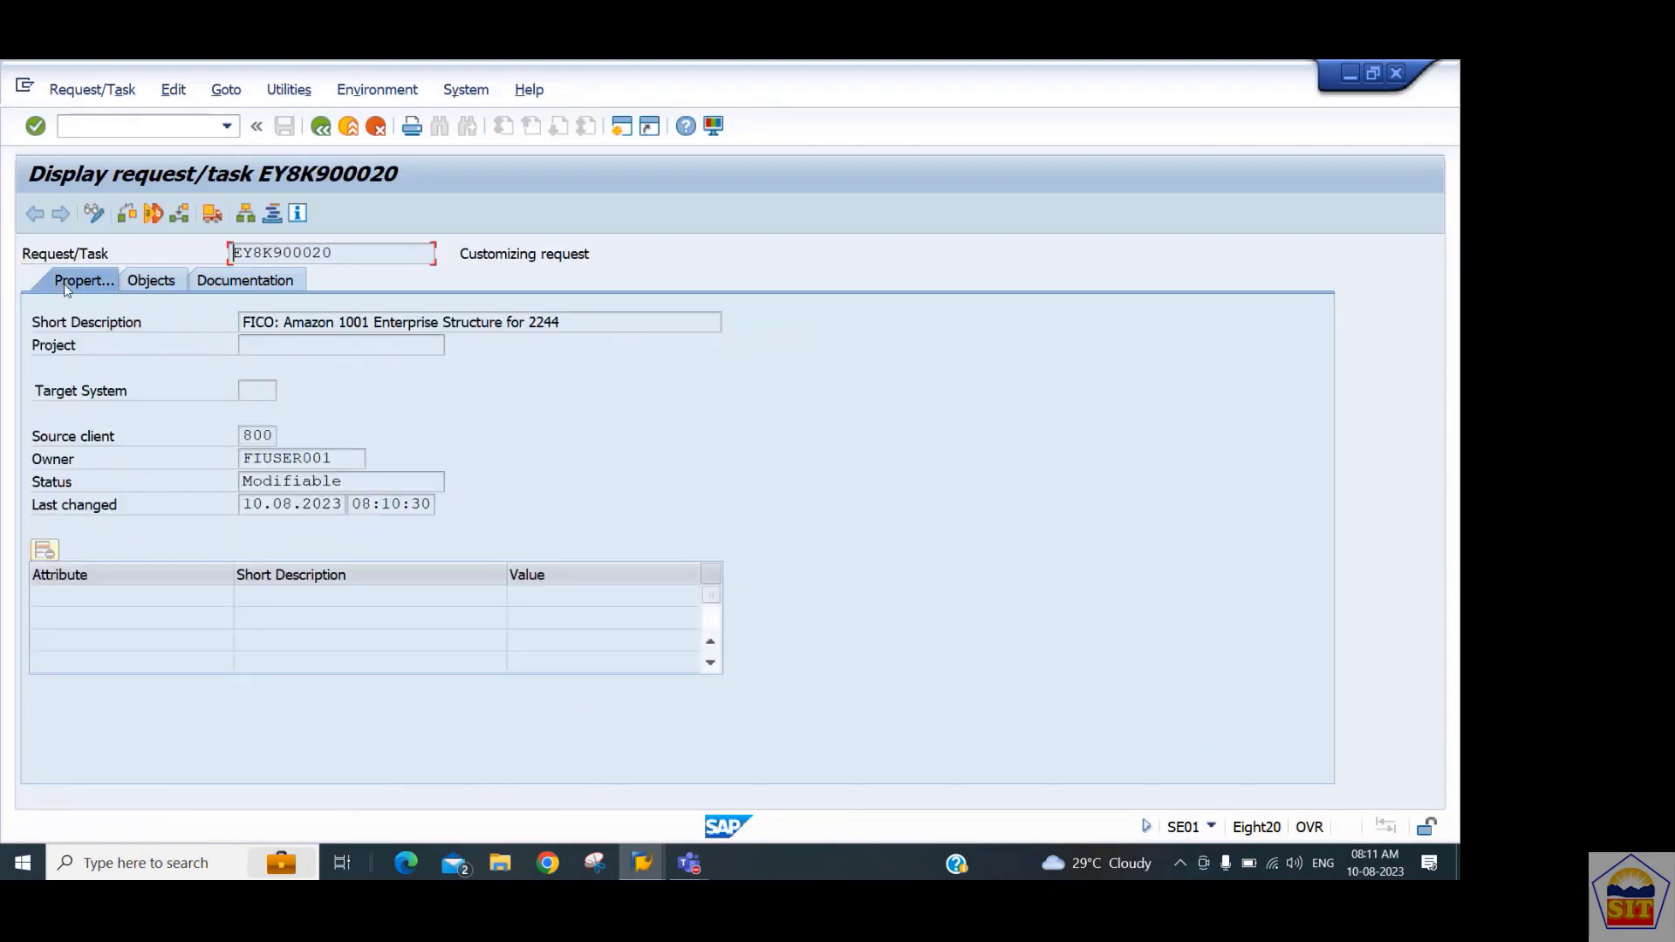
{"action": "left_click", "coordinate": [95, 214]}
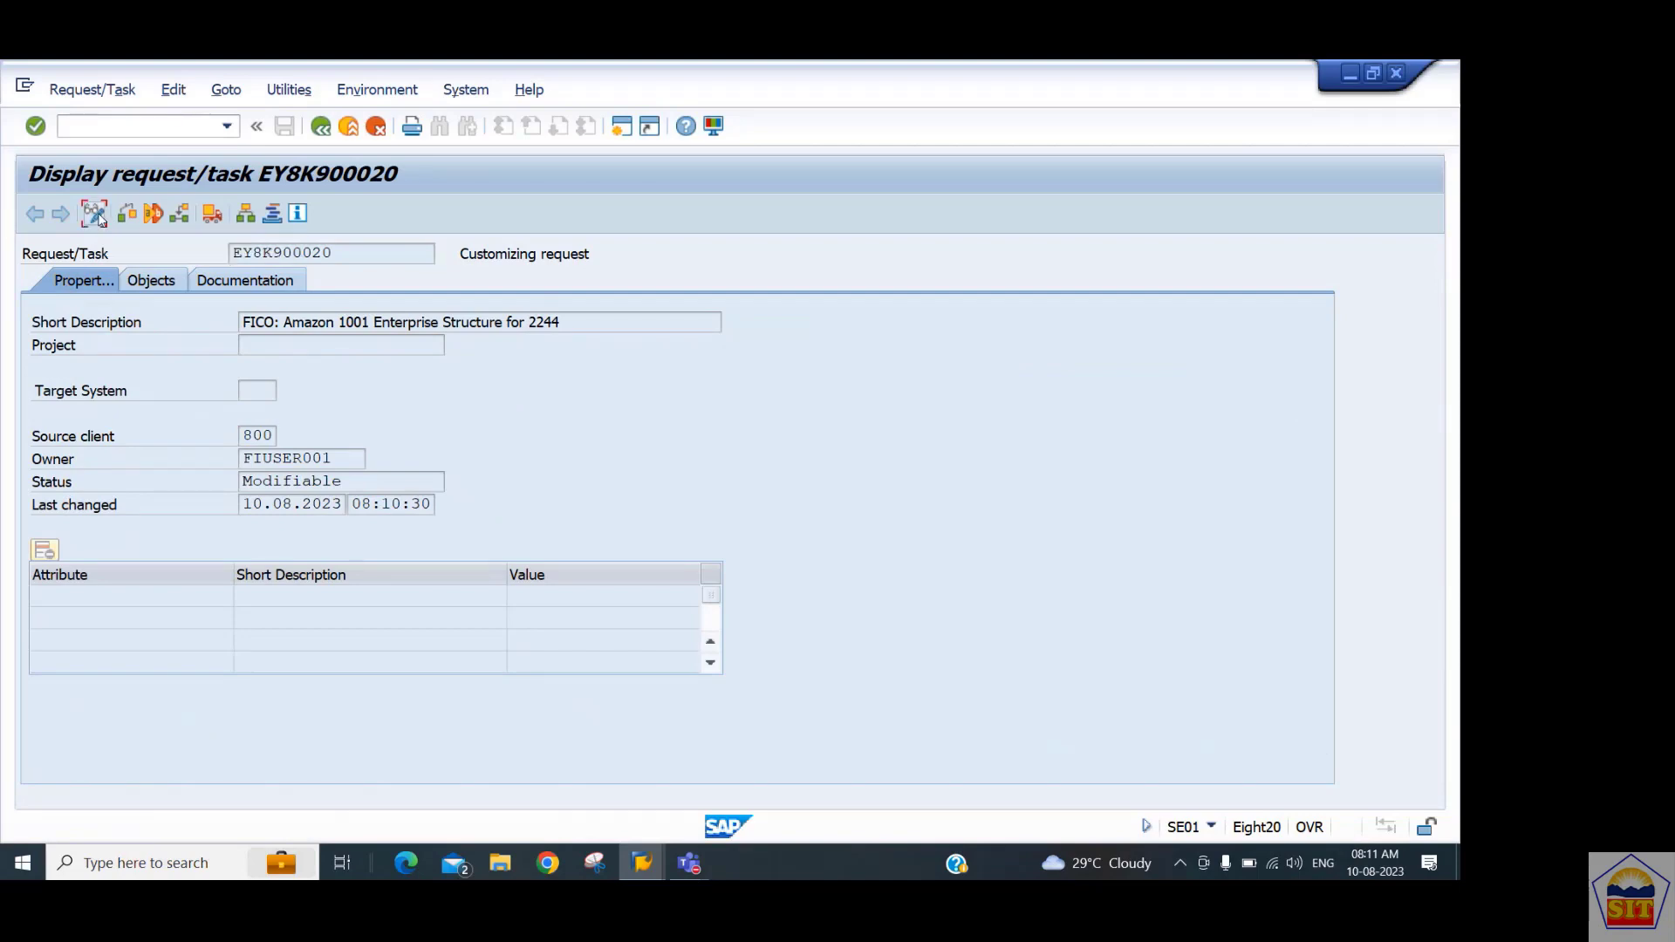
{"action": "left_click", "coordinate": [596, 329]}
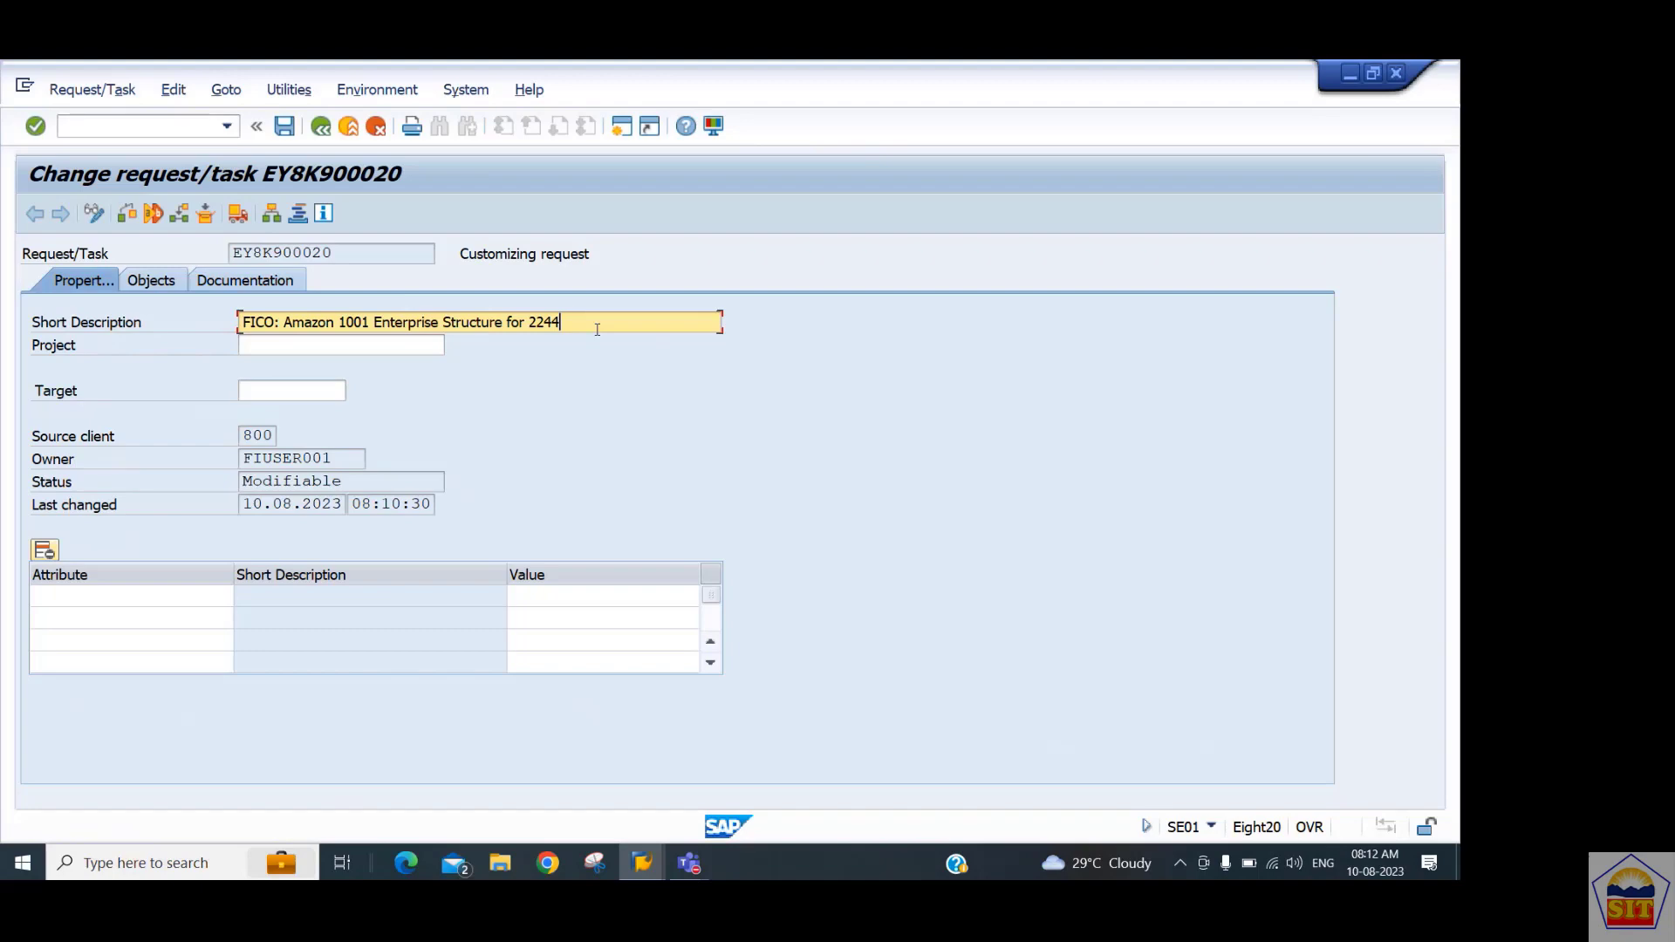
{"action": "type", "text": "V.1"}
{"action": "left_click", "coordinate": [284, 126]}
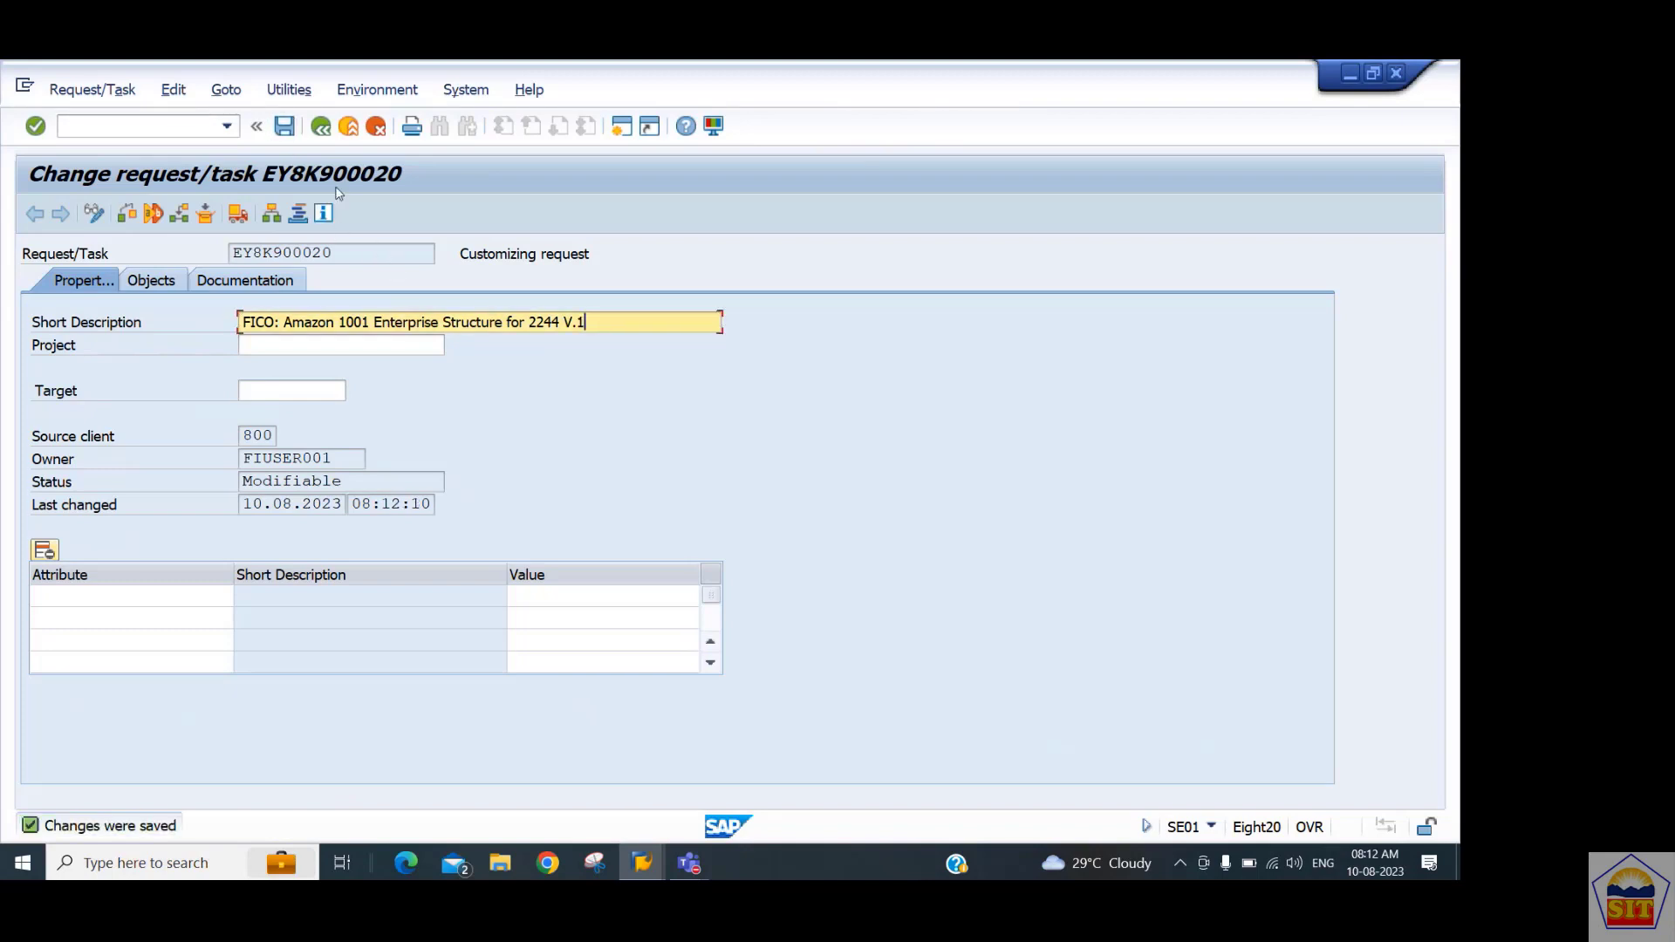
Return to the request list, release transport request EY8K900020 and leave the list.
{"action": "left_click", "coordinate": [321, 127]}
{"action": "left_click", "coordinate": [321, 127]}
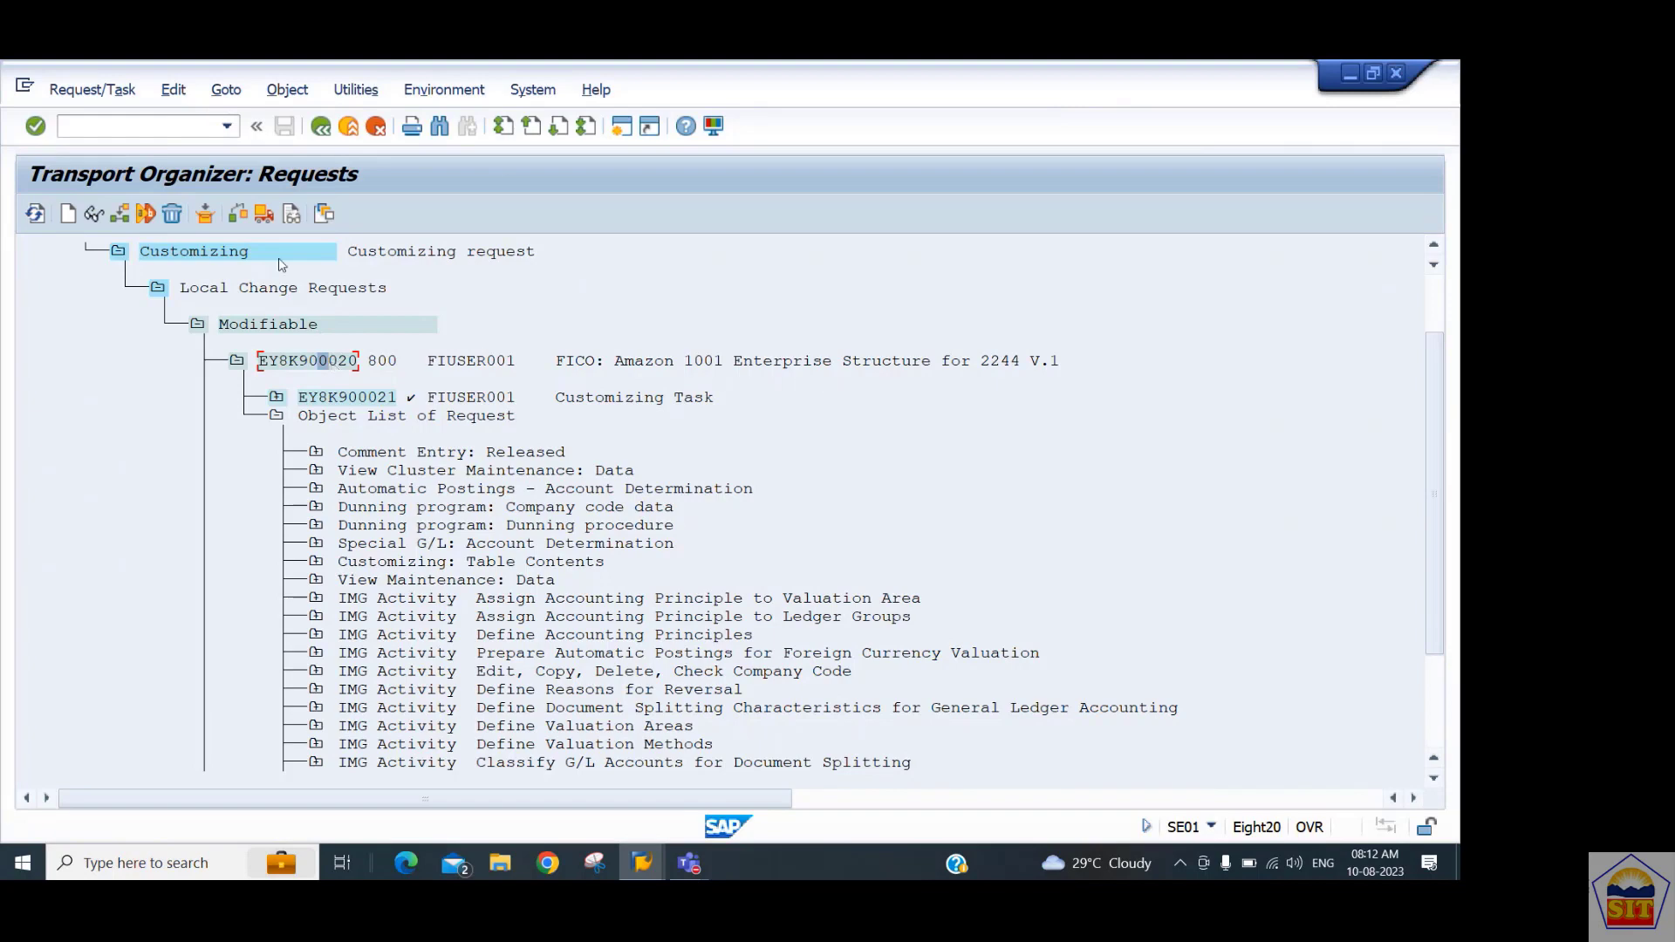
{"action": "left_click", "coordinate": [265, 215]}
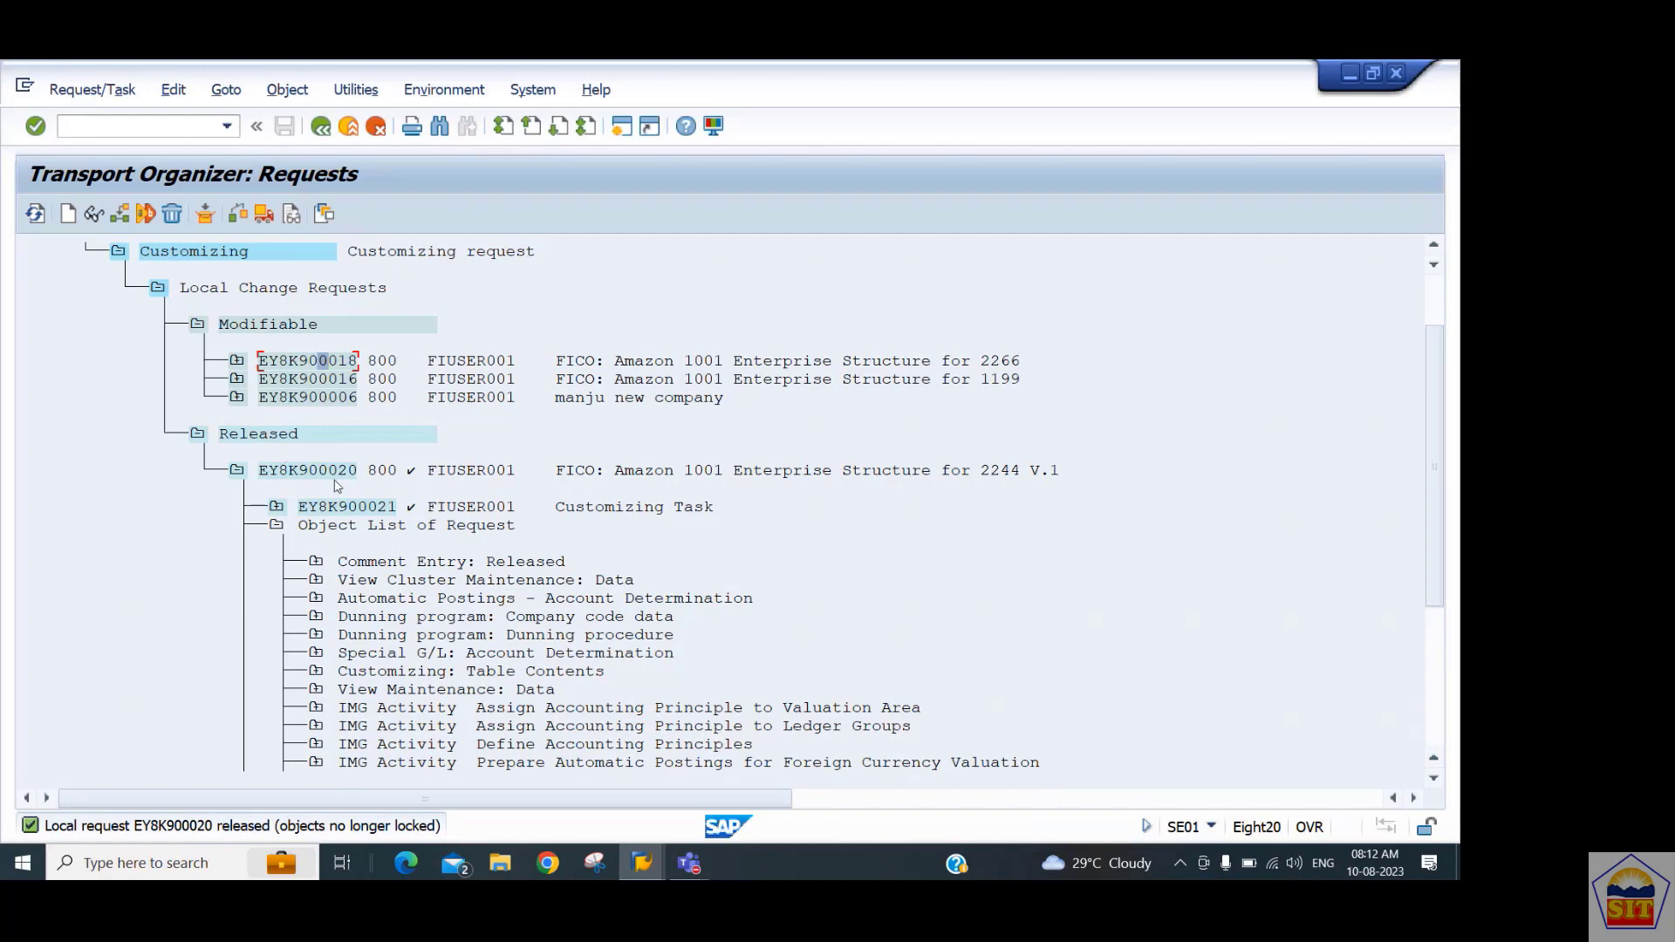
{"action": "left_click", "coordinate": [321, 127]}
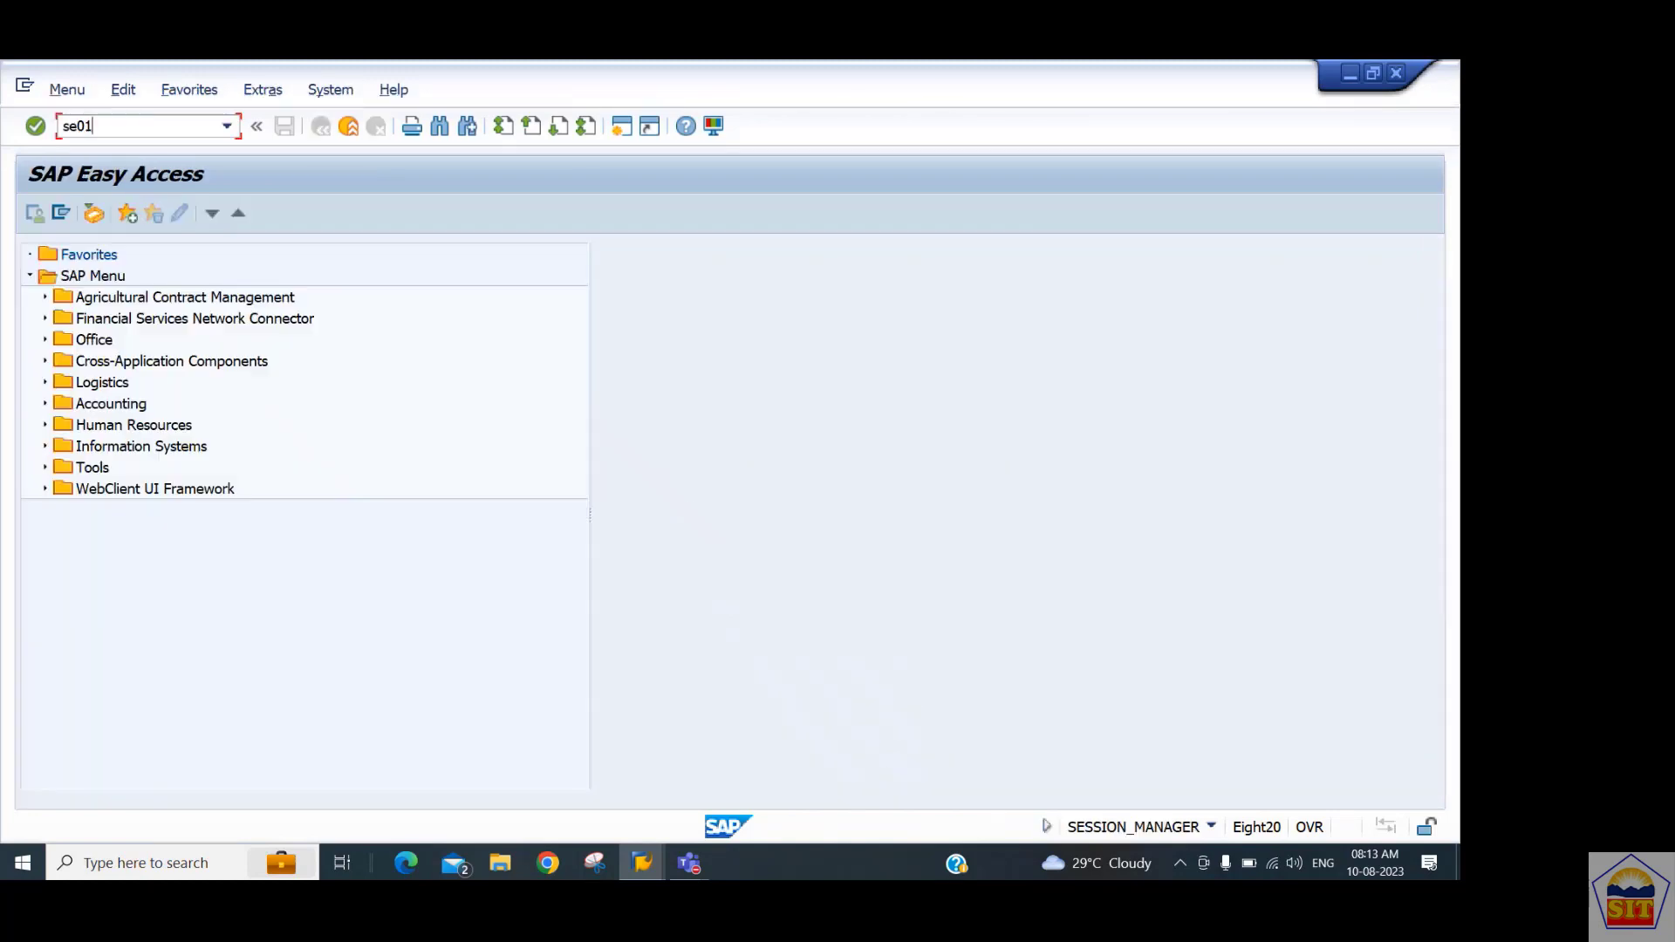
Display the transport requests in SE01 again, restricting the list to Released status only, and check request EY8K900020.
{"action": "key", "text": "Return"}
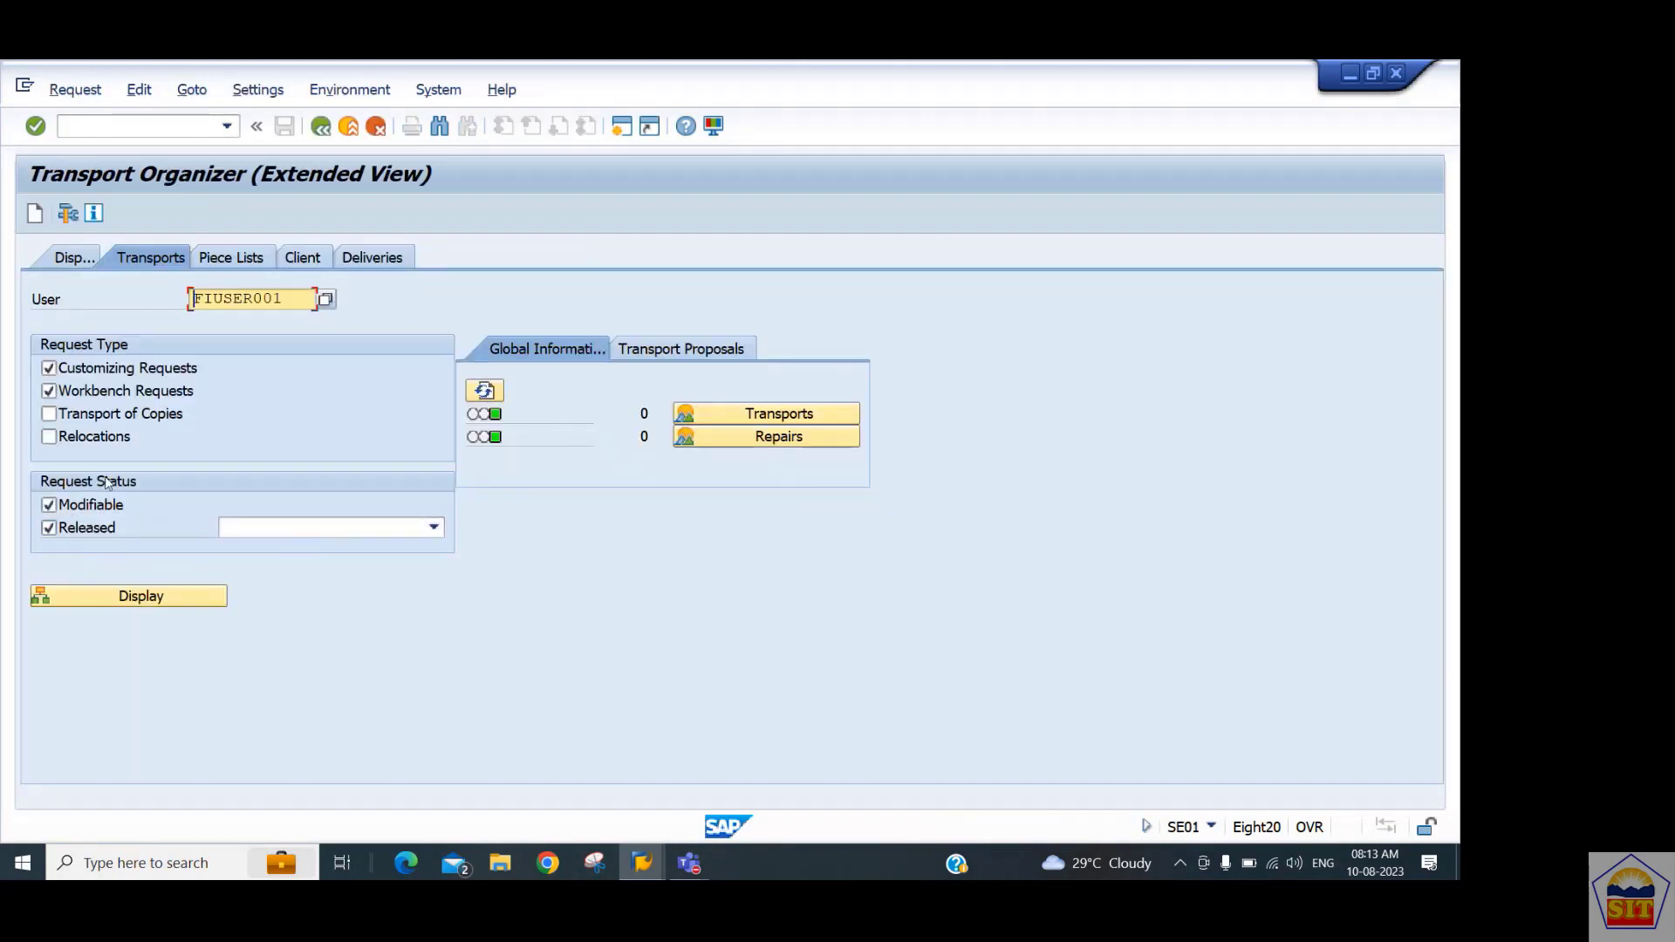
{"action": "left_click", "coordinate": [120, 597]}
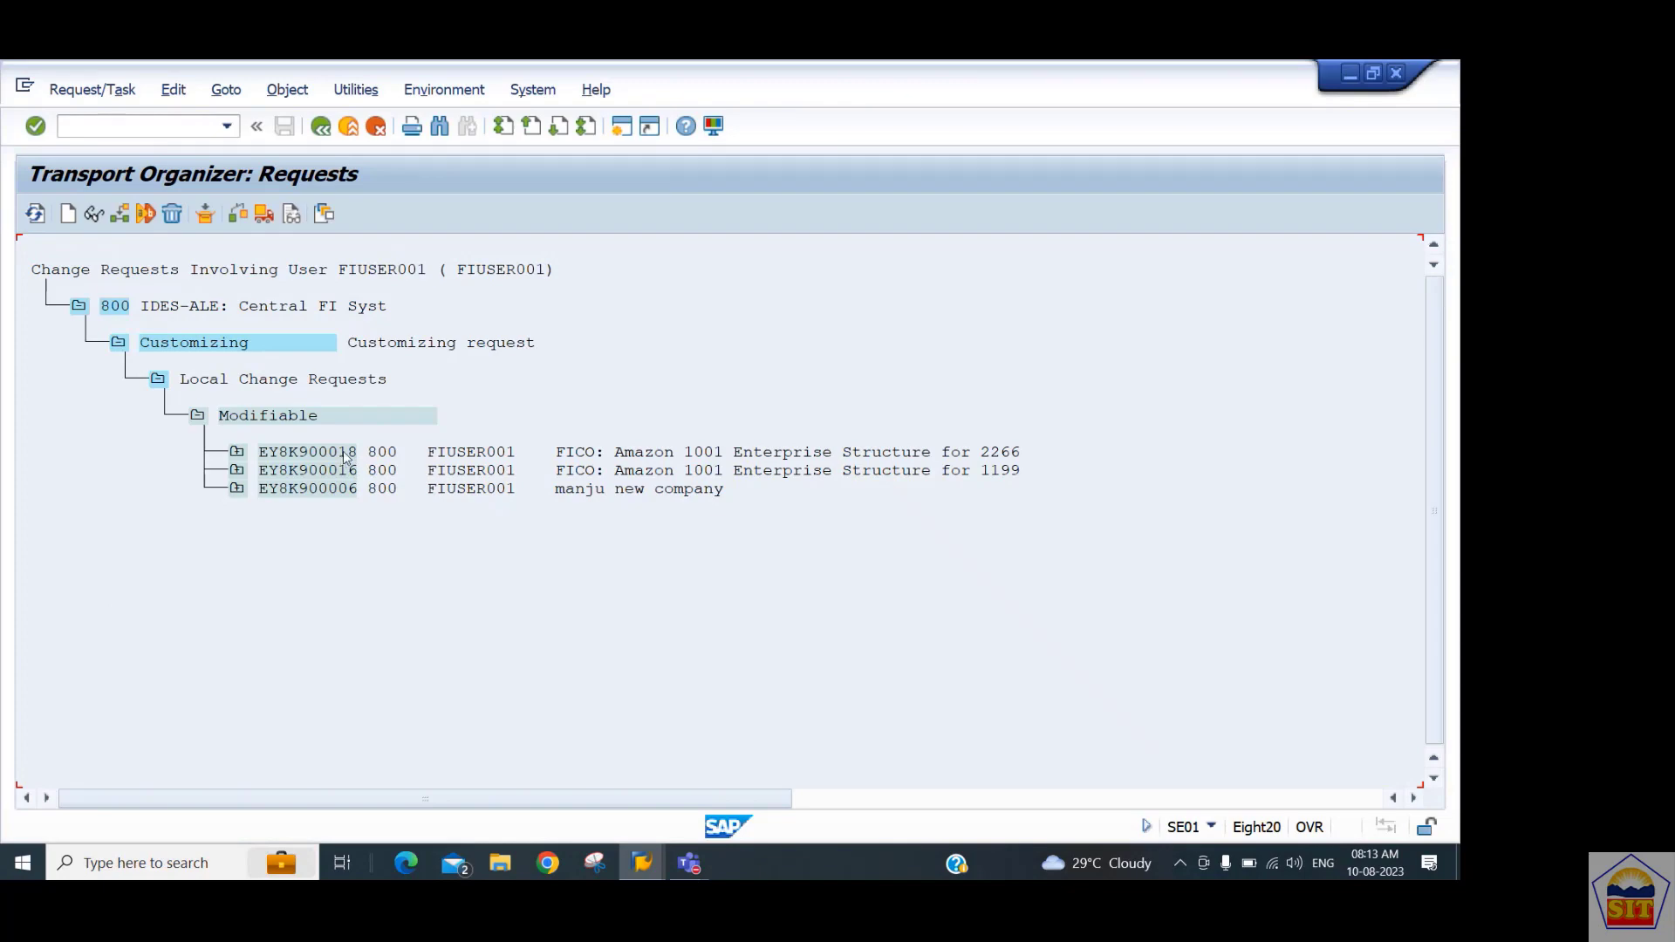
{"action": "left_click", "coordinate": [319, 129]}
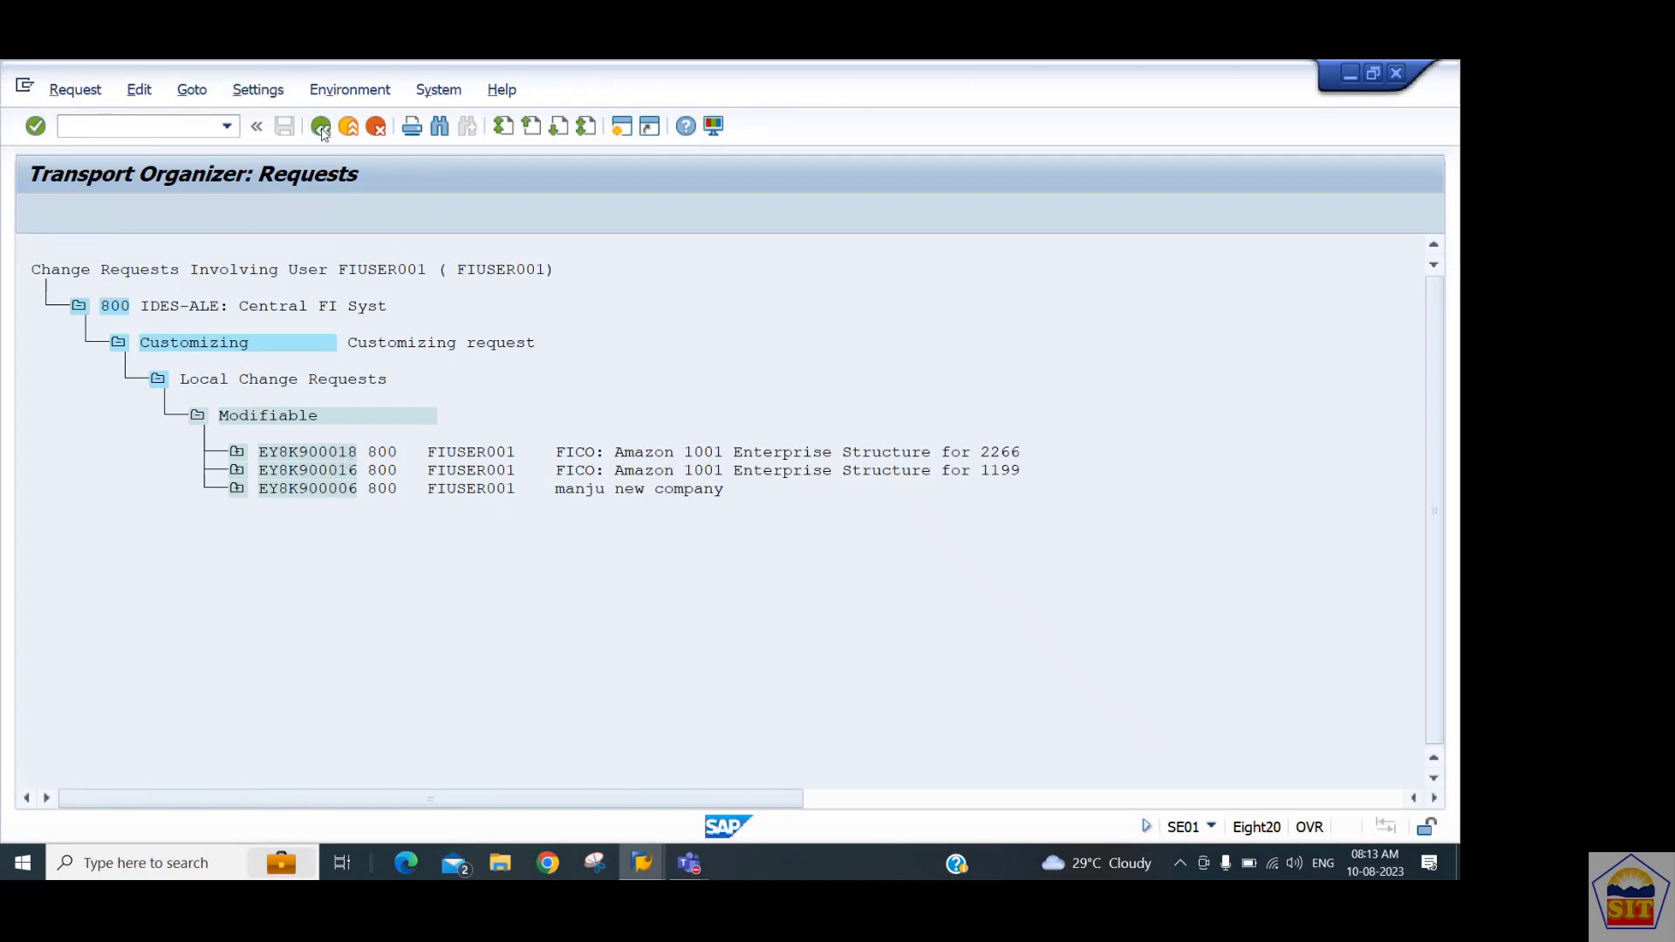
{"action": "left_click", "coordinate": [48, 505]}
{"action": "left_click", "coordinate": [49, 527]}
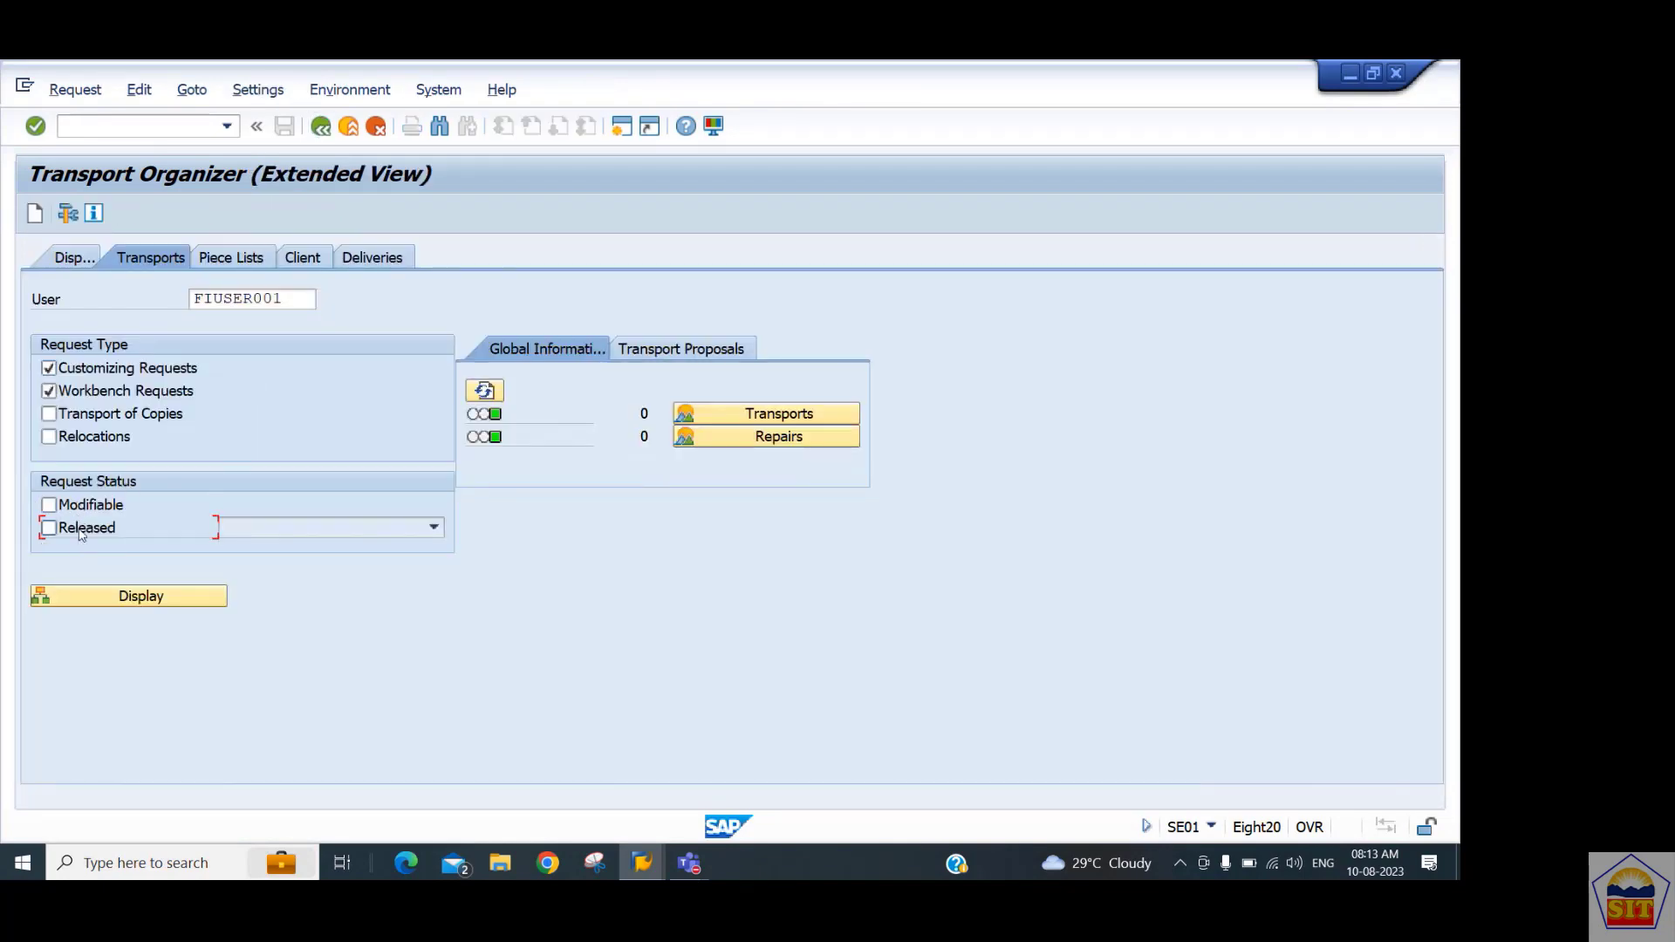
{"action": "left_click", "coordinate": [114, 595]}
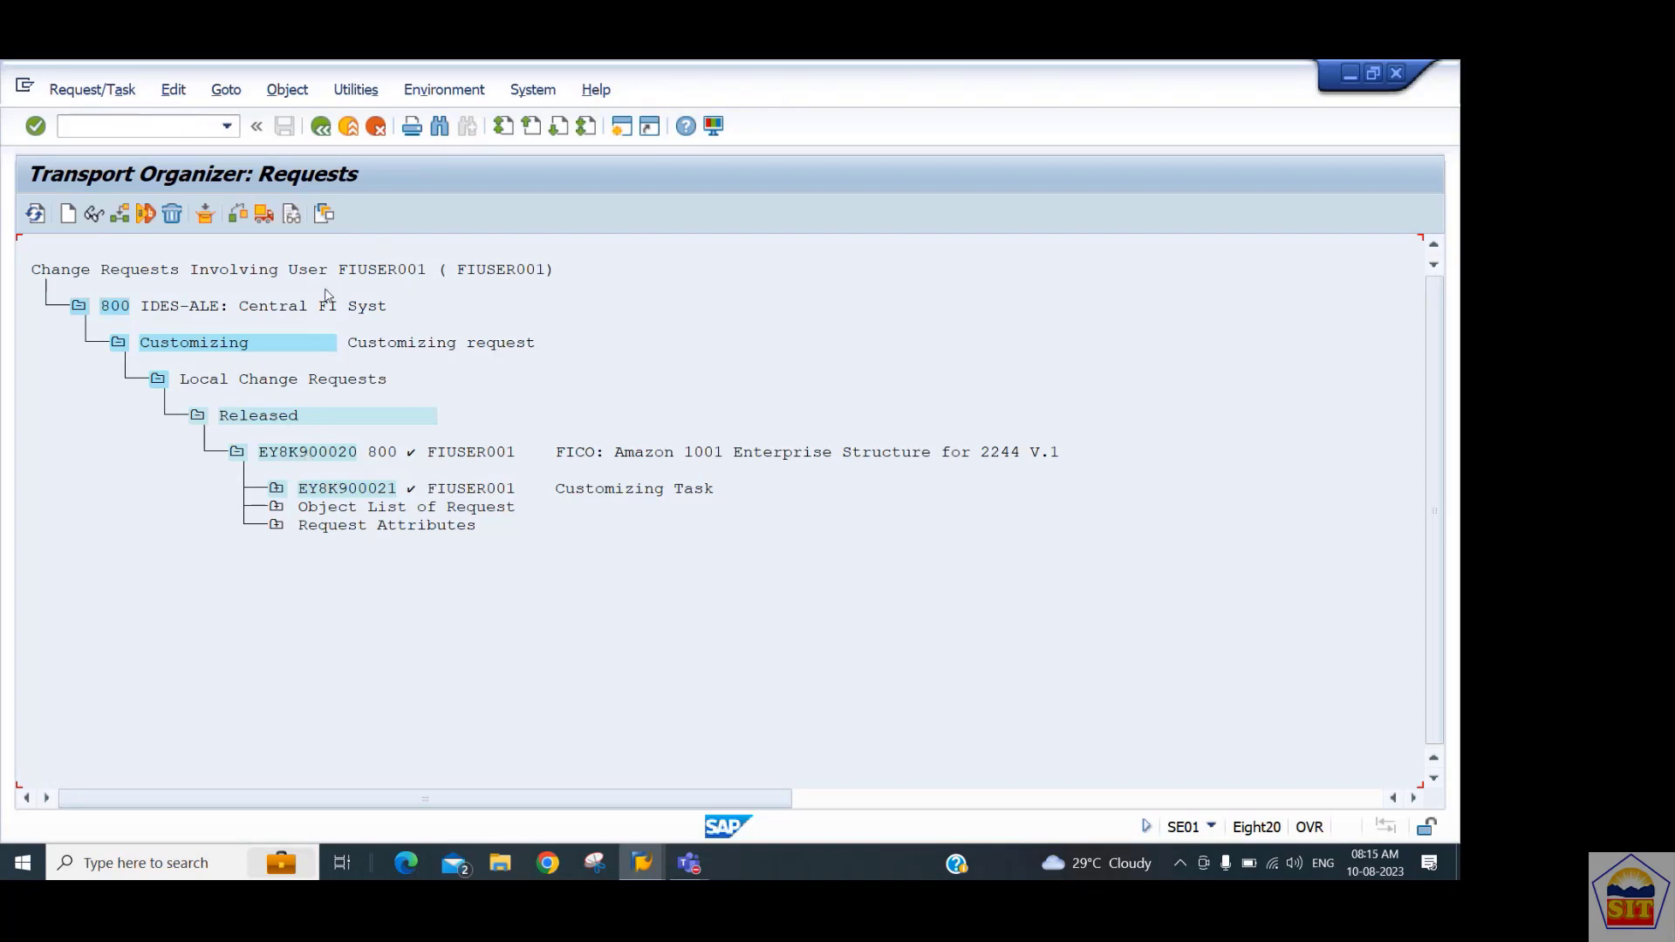
{"action": "left_click", "coordinate": [321, 128]}
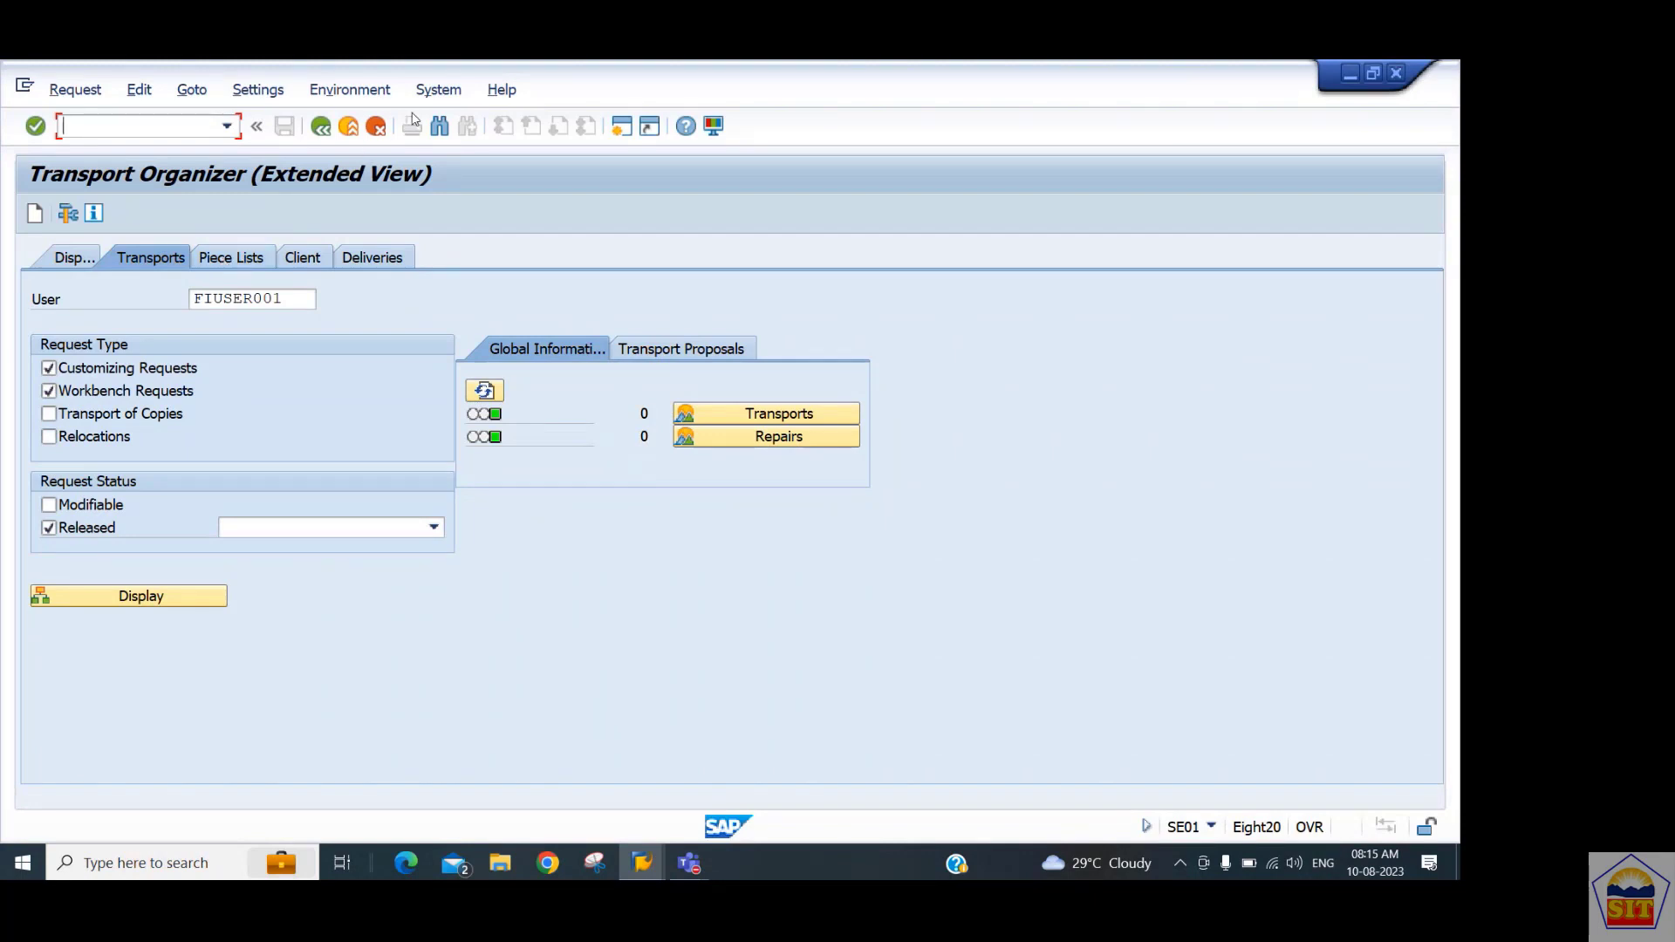
Log off from the current SAP system and confirm the logoff.
{"action": "left_click", "coordinate": [438, 90]}
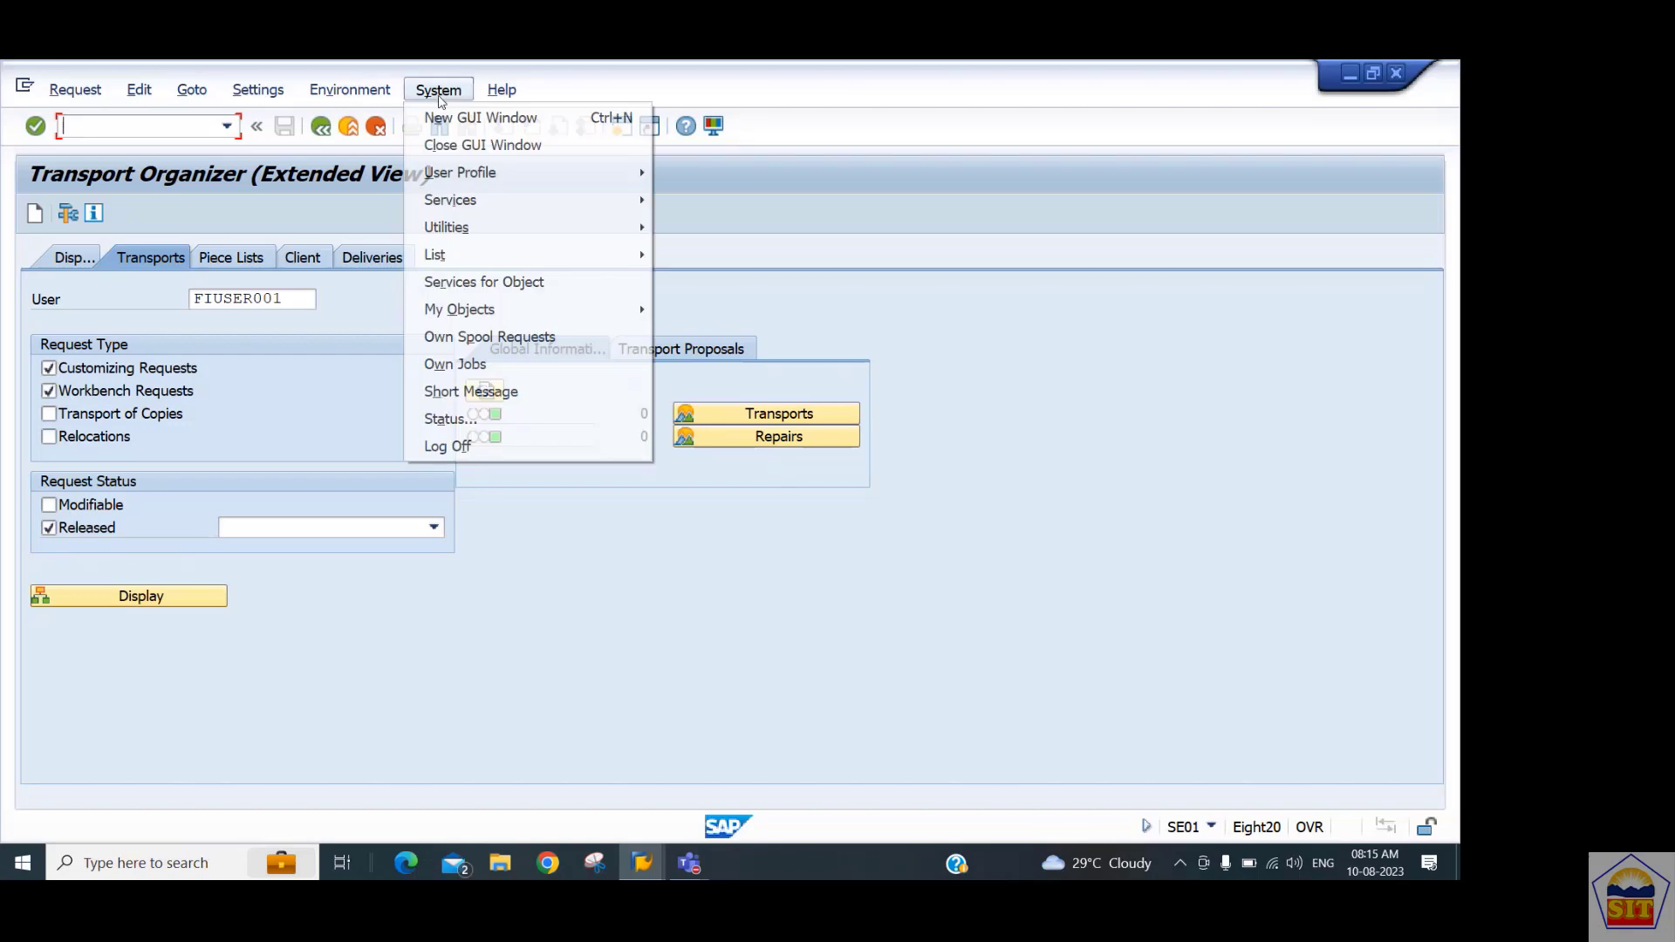
{"action": "left_click", "coordinate": [485, 446]}
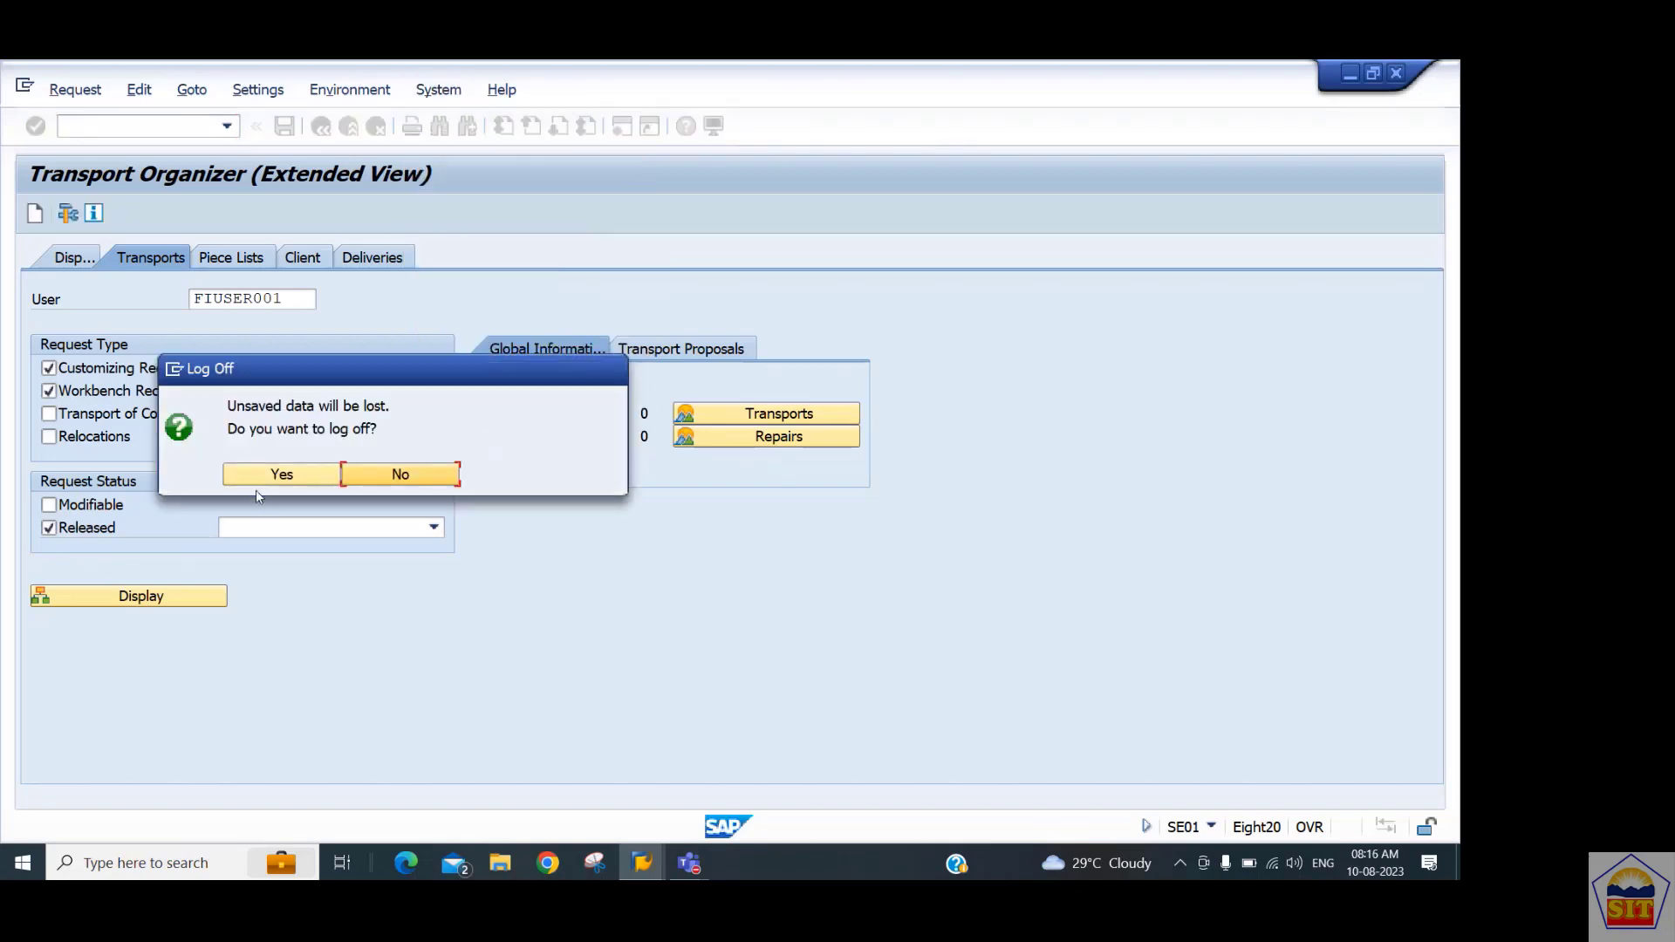
{"action": "left_click", "coordinate": [264, 483]}
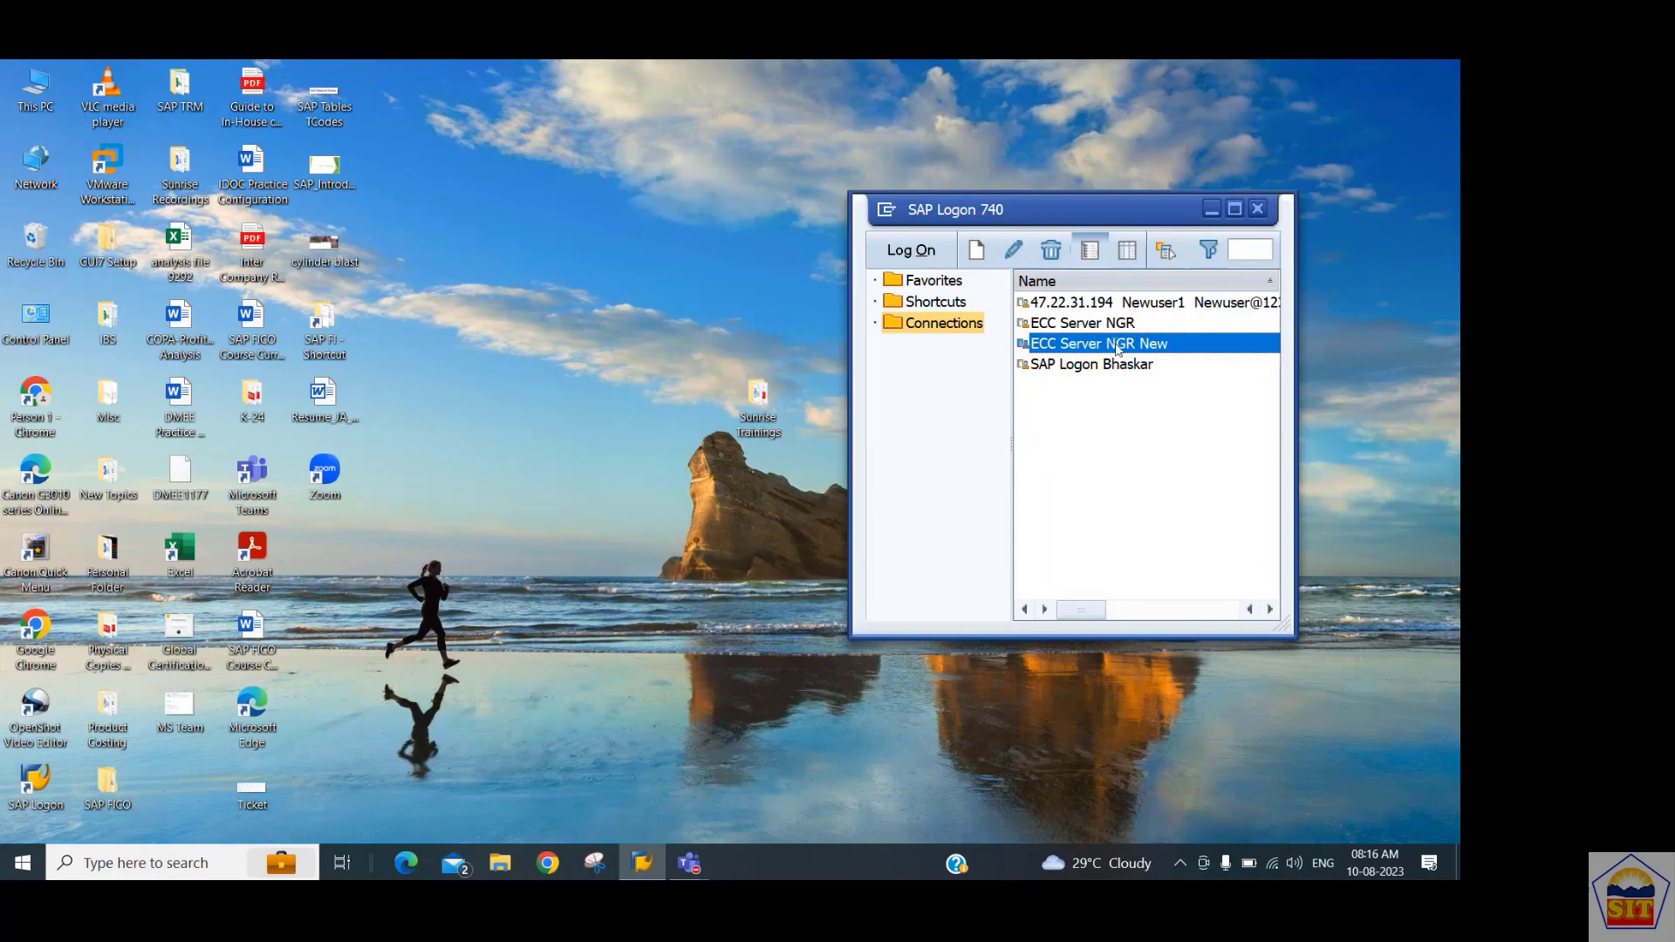
Log on to ECC Server NGR New in client 800 with the user ID and account password, acknowledging the license notice.
{"action": "double_click", "coordinate": [1117, 349]}
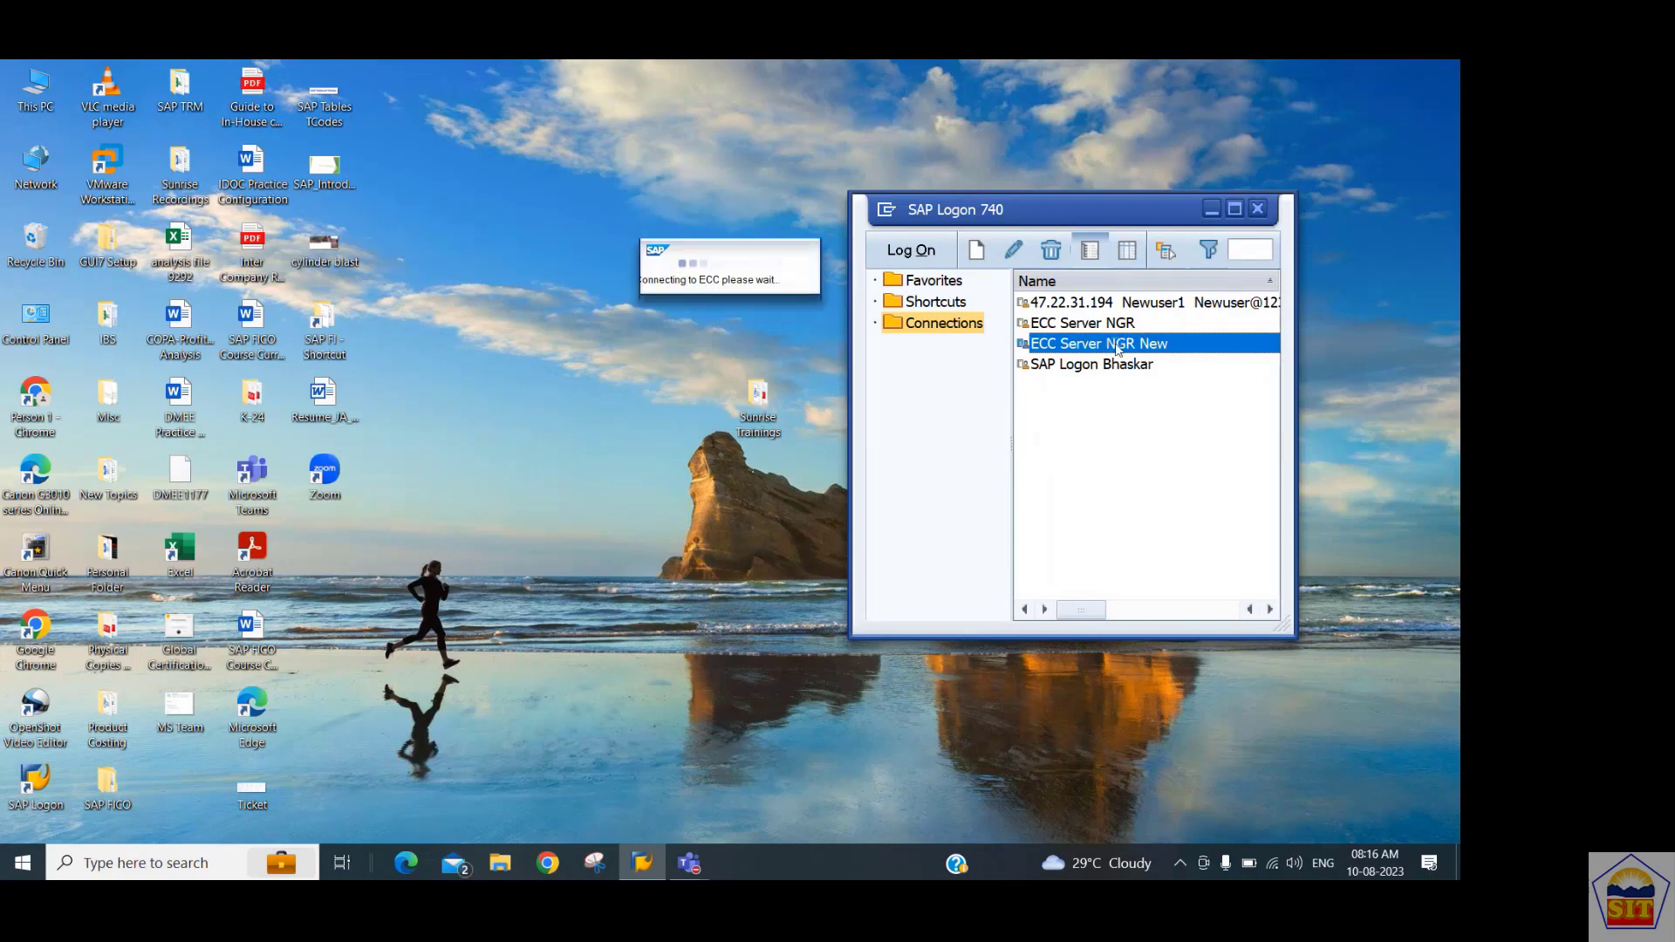
{"action": "double_click", "coordinate": [1117, 344]}
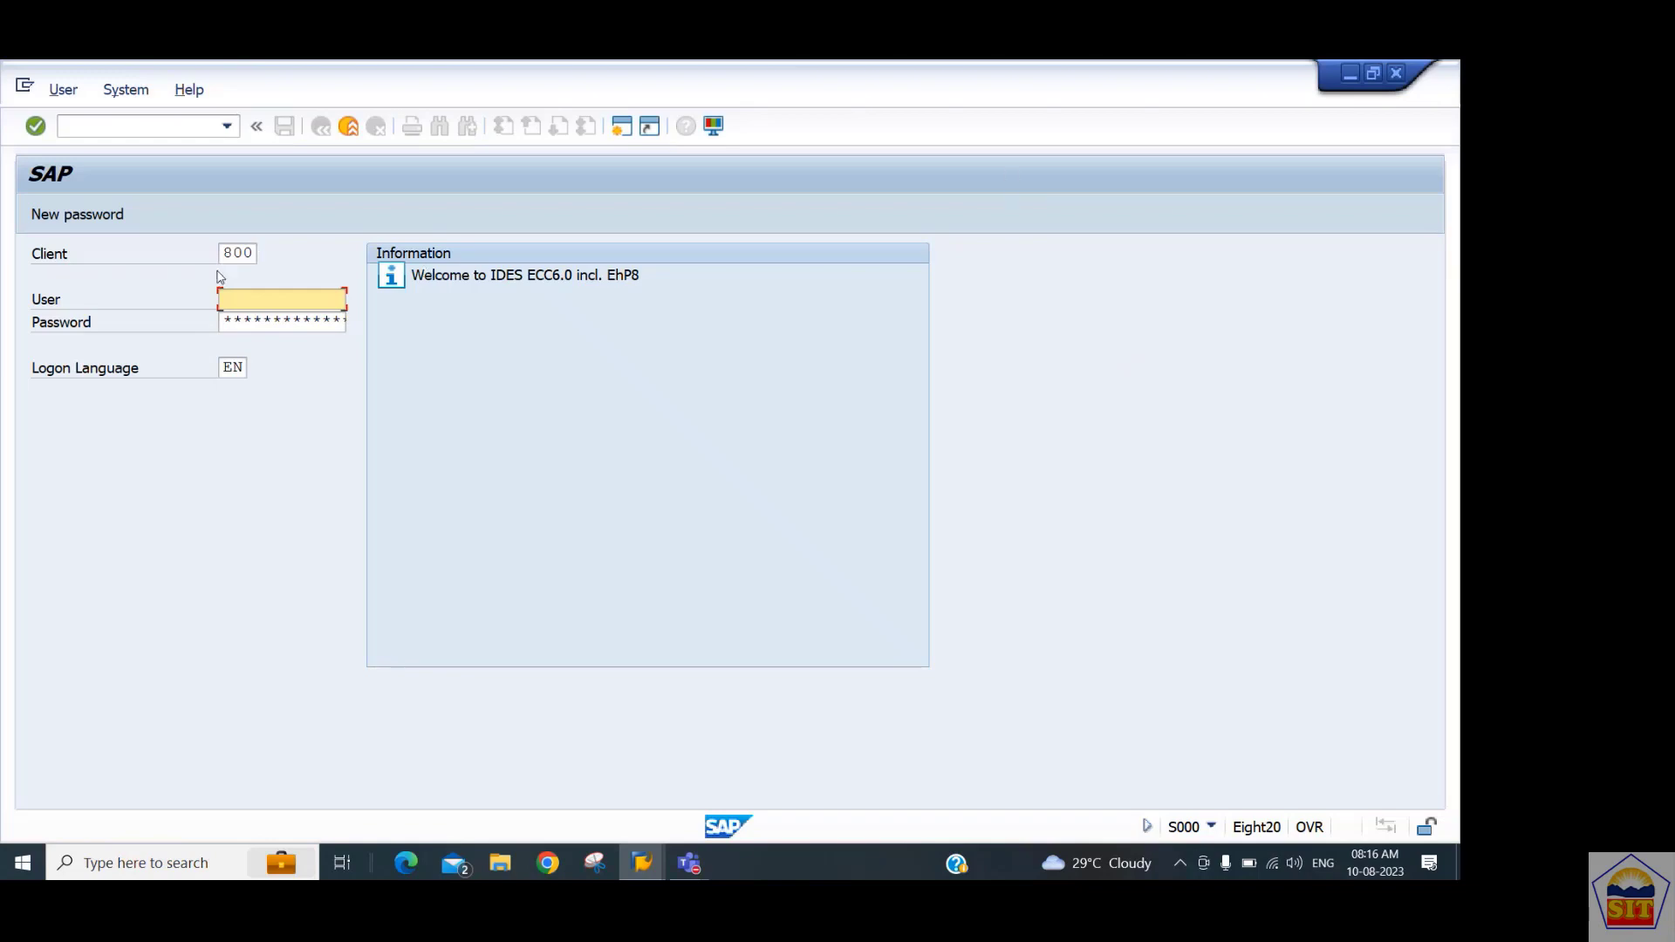
{"action": "left_click", "coordinate": [308, 294]}
{"action": "key", "text": "Down"}
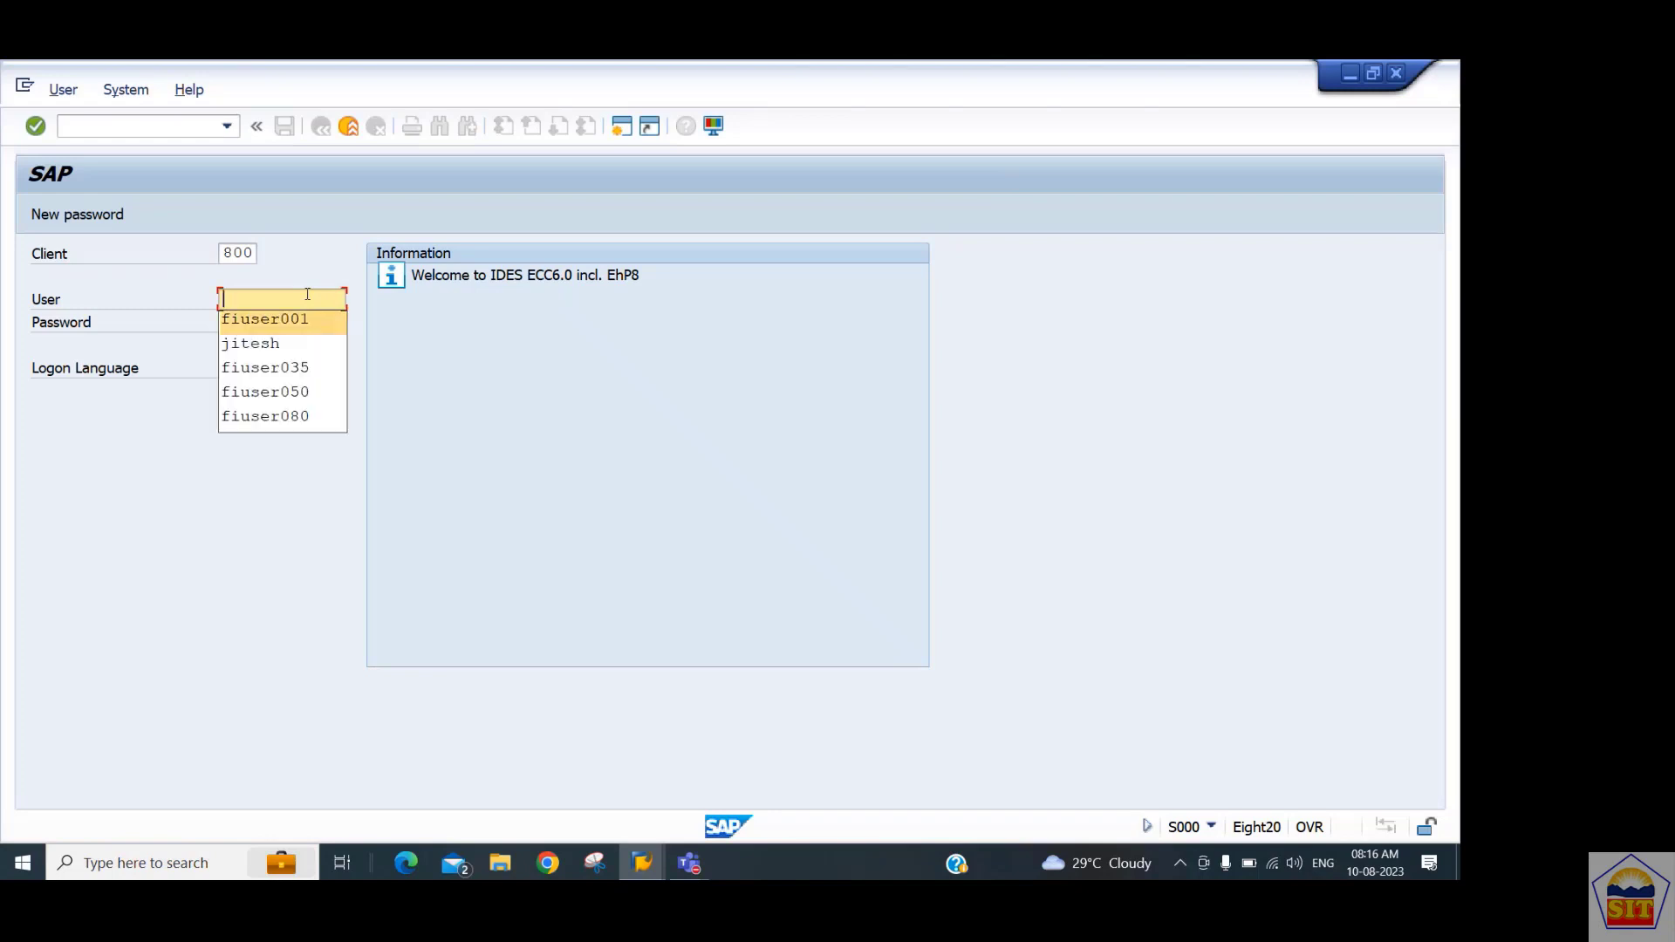
{"action": "key", "text": "Tab"}
{"action": "type", "text": "****"}
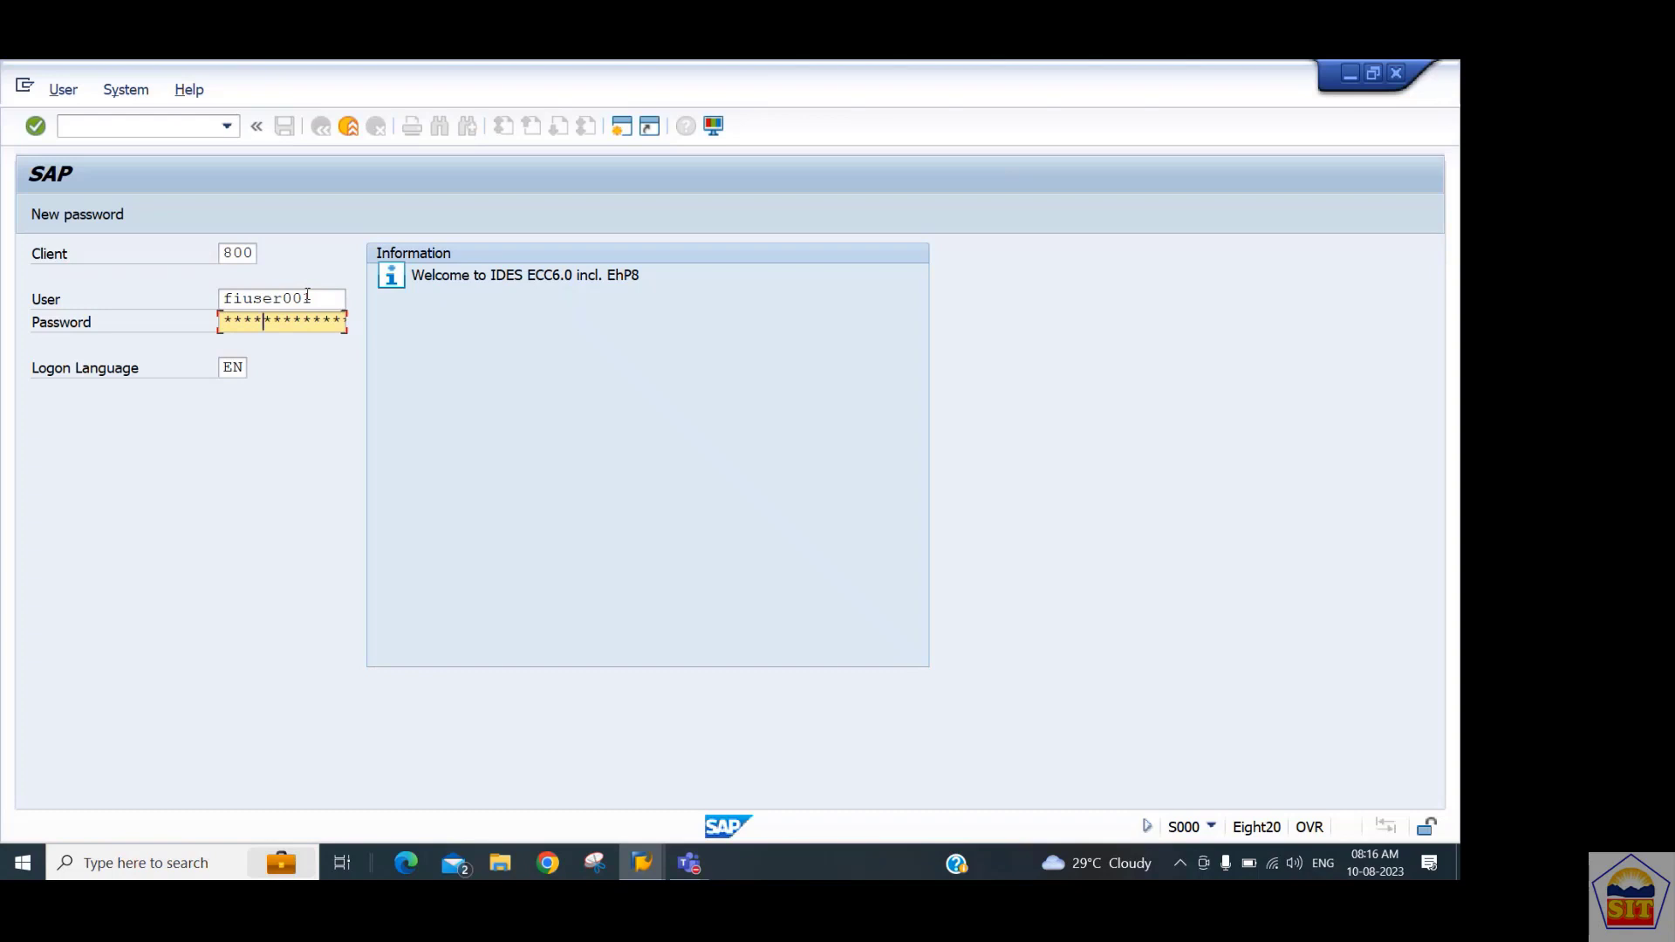
{"action": "key", "text": "Home"}
{"action": "type", "text": "*******"}
{"action": "key", "text": "Return"}
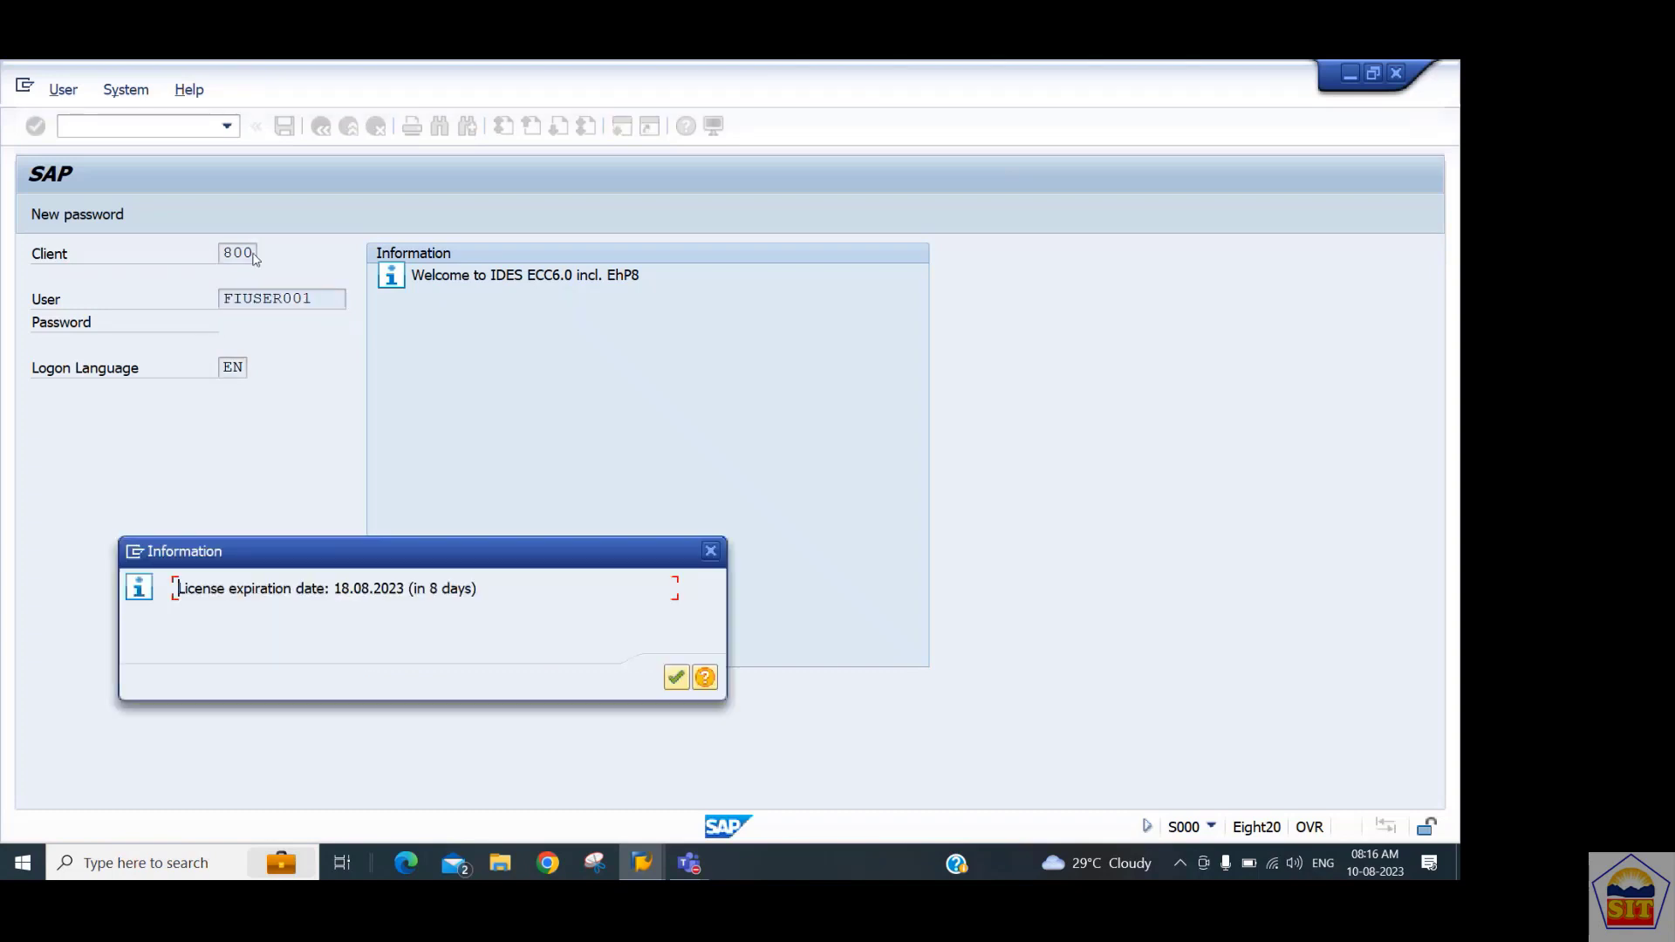
{"action": "key", "text": "Return"}
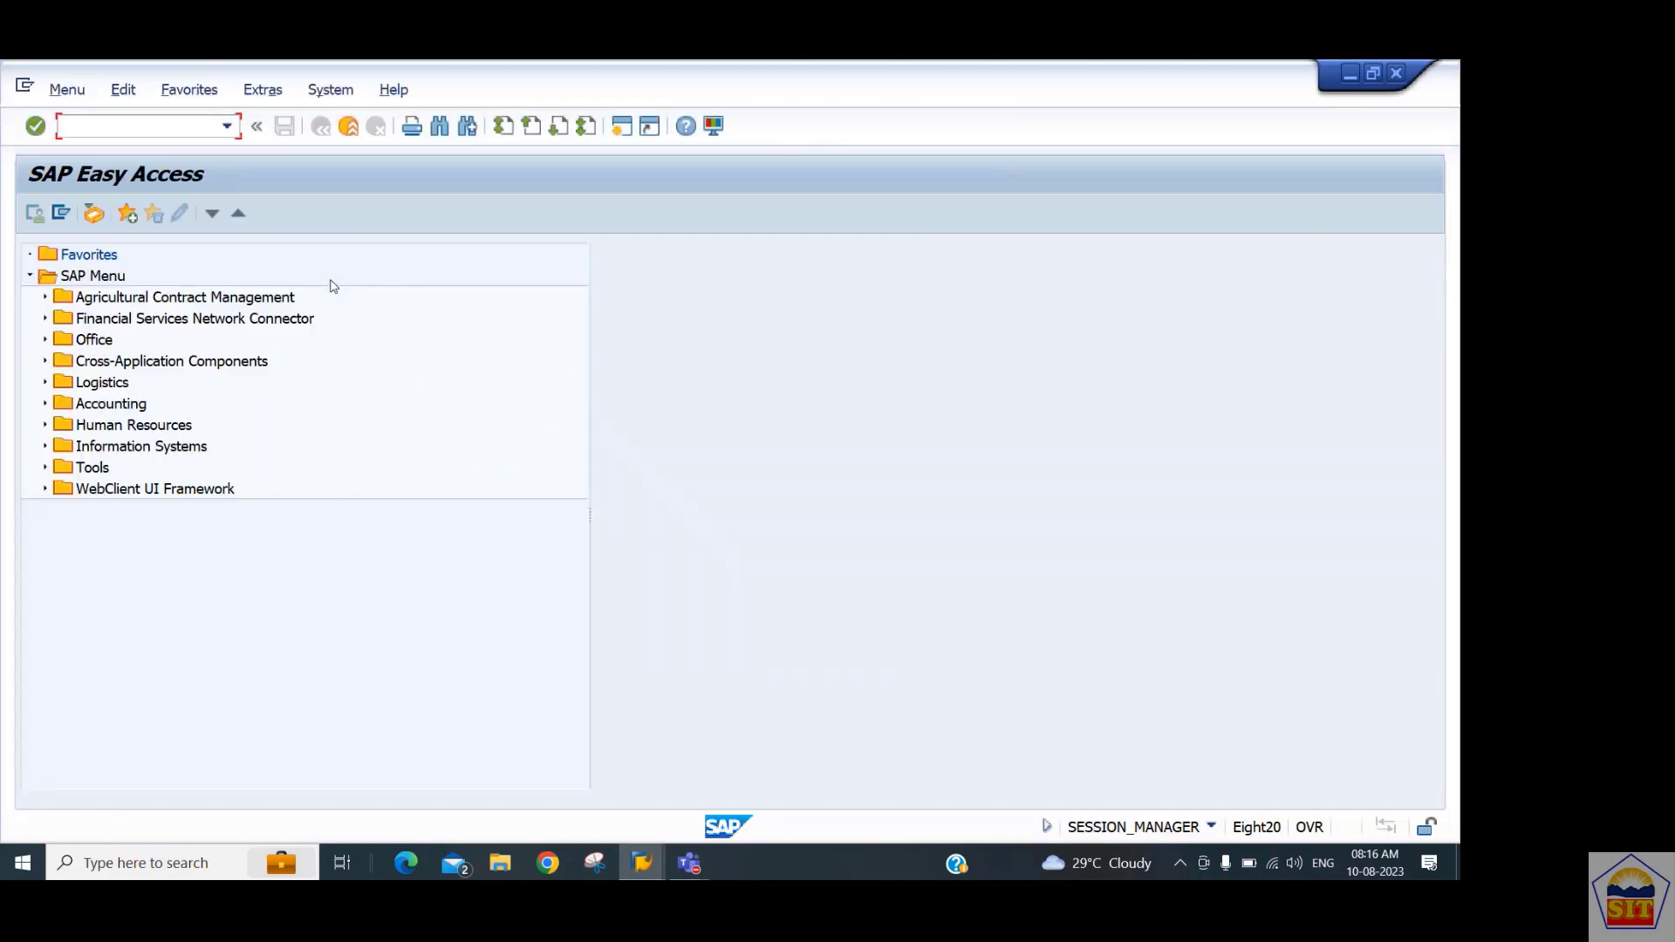
Try to open transaction SCC1 for a client copy by transport request.
{"action": "type", "text": "scc1"}
{"action": "key", "text": "Return"}
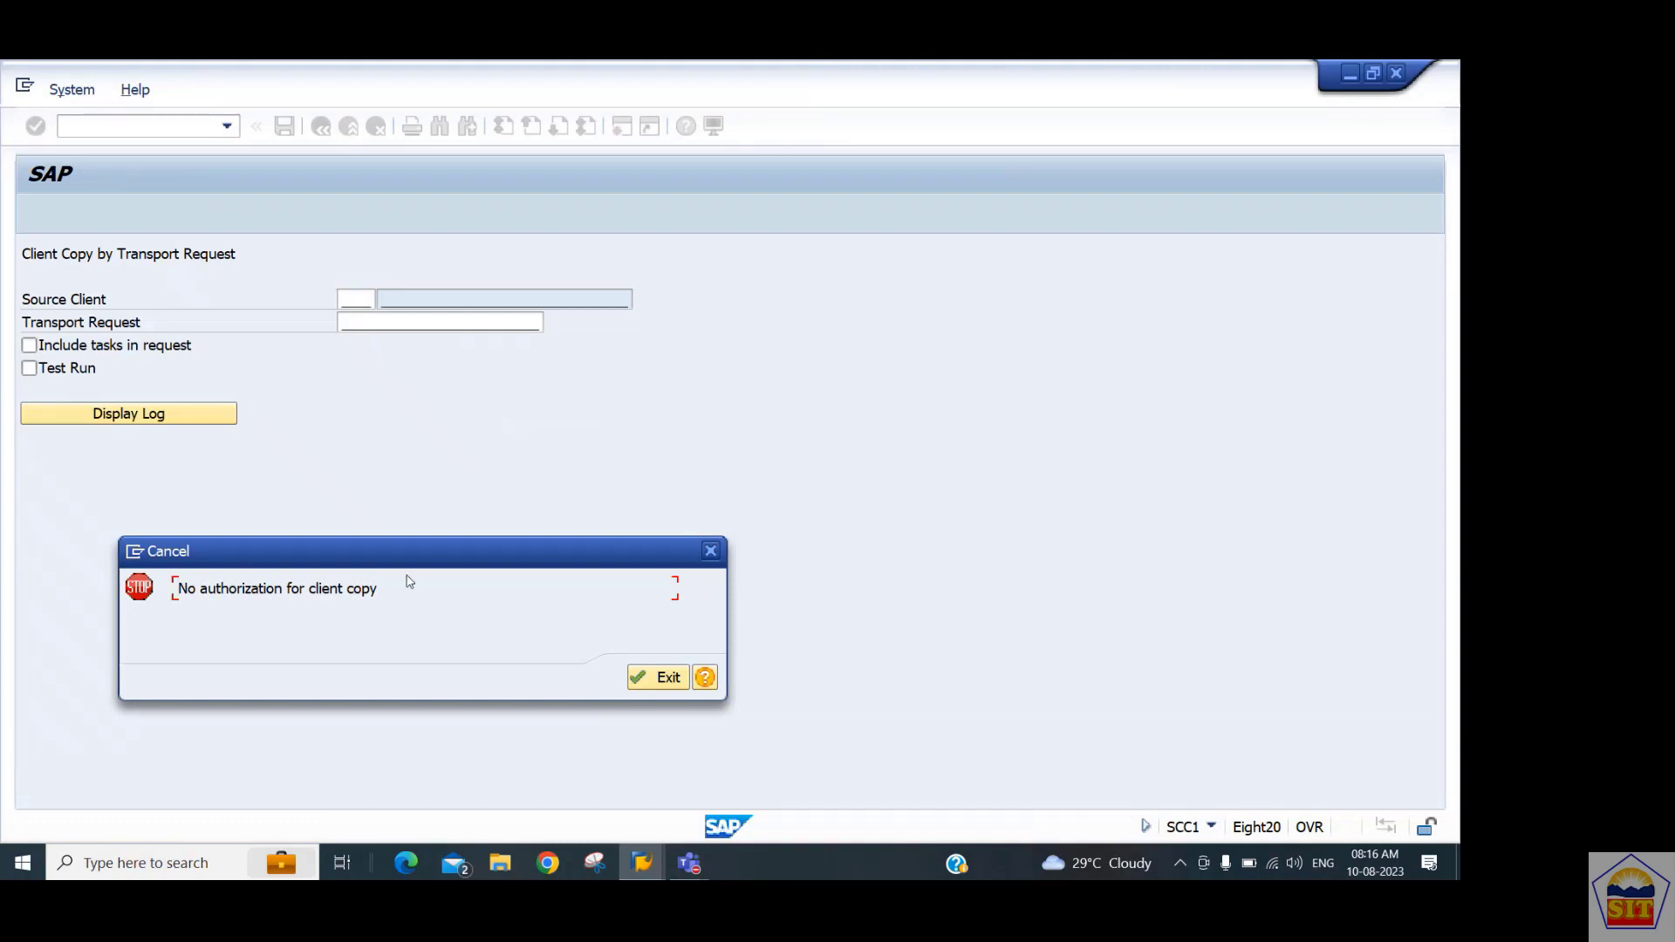
{"action": "key", "text": "Return"}
Switch to SAP Logon and open the ECC Server NGR connection.
{"action": "mouse_move", "coordinate": [662, 875]}
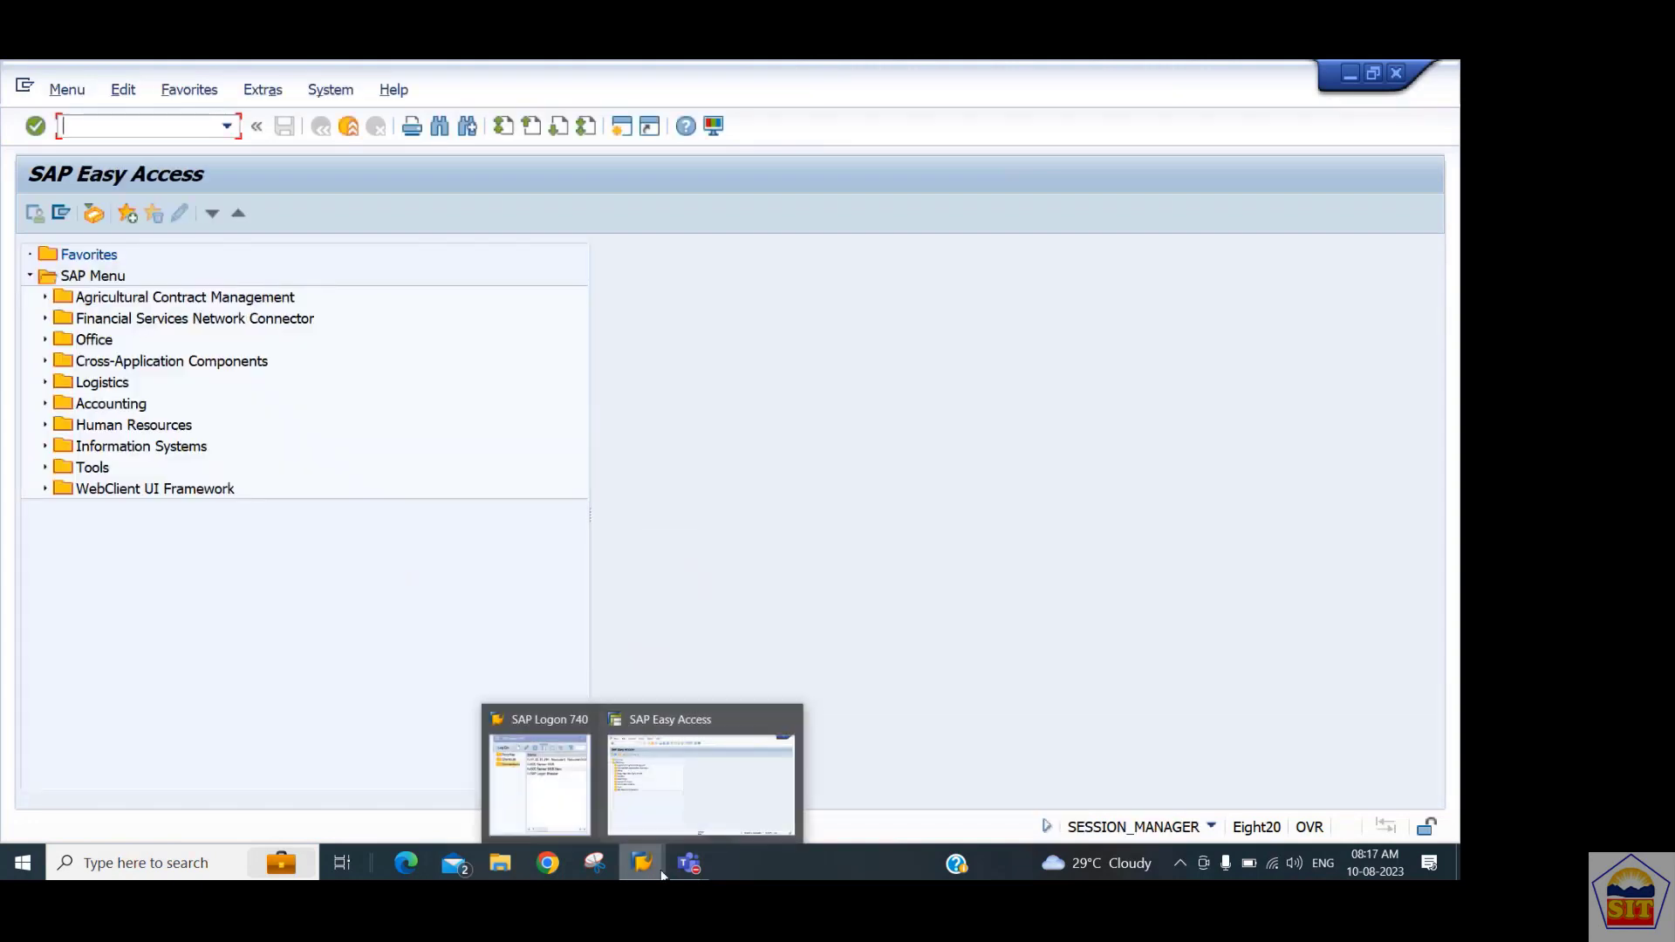
{"action": "left_click", "coordinate": [539, 781]}
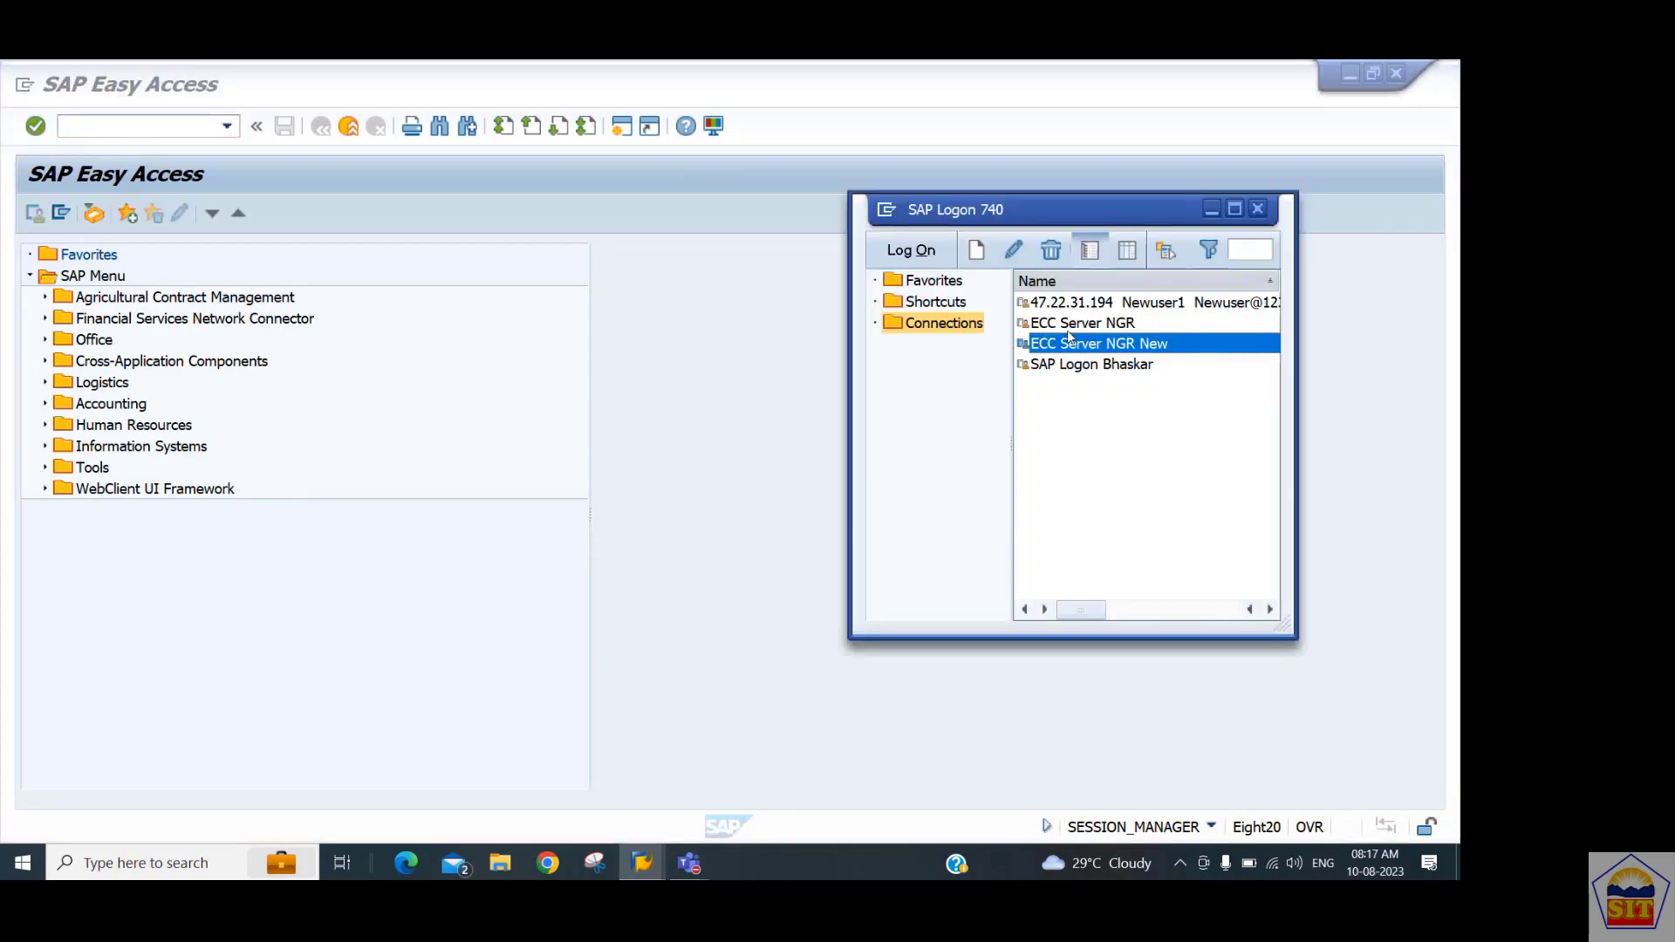
{"action": "double_click", "coordinate": [1067, 331]}
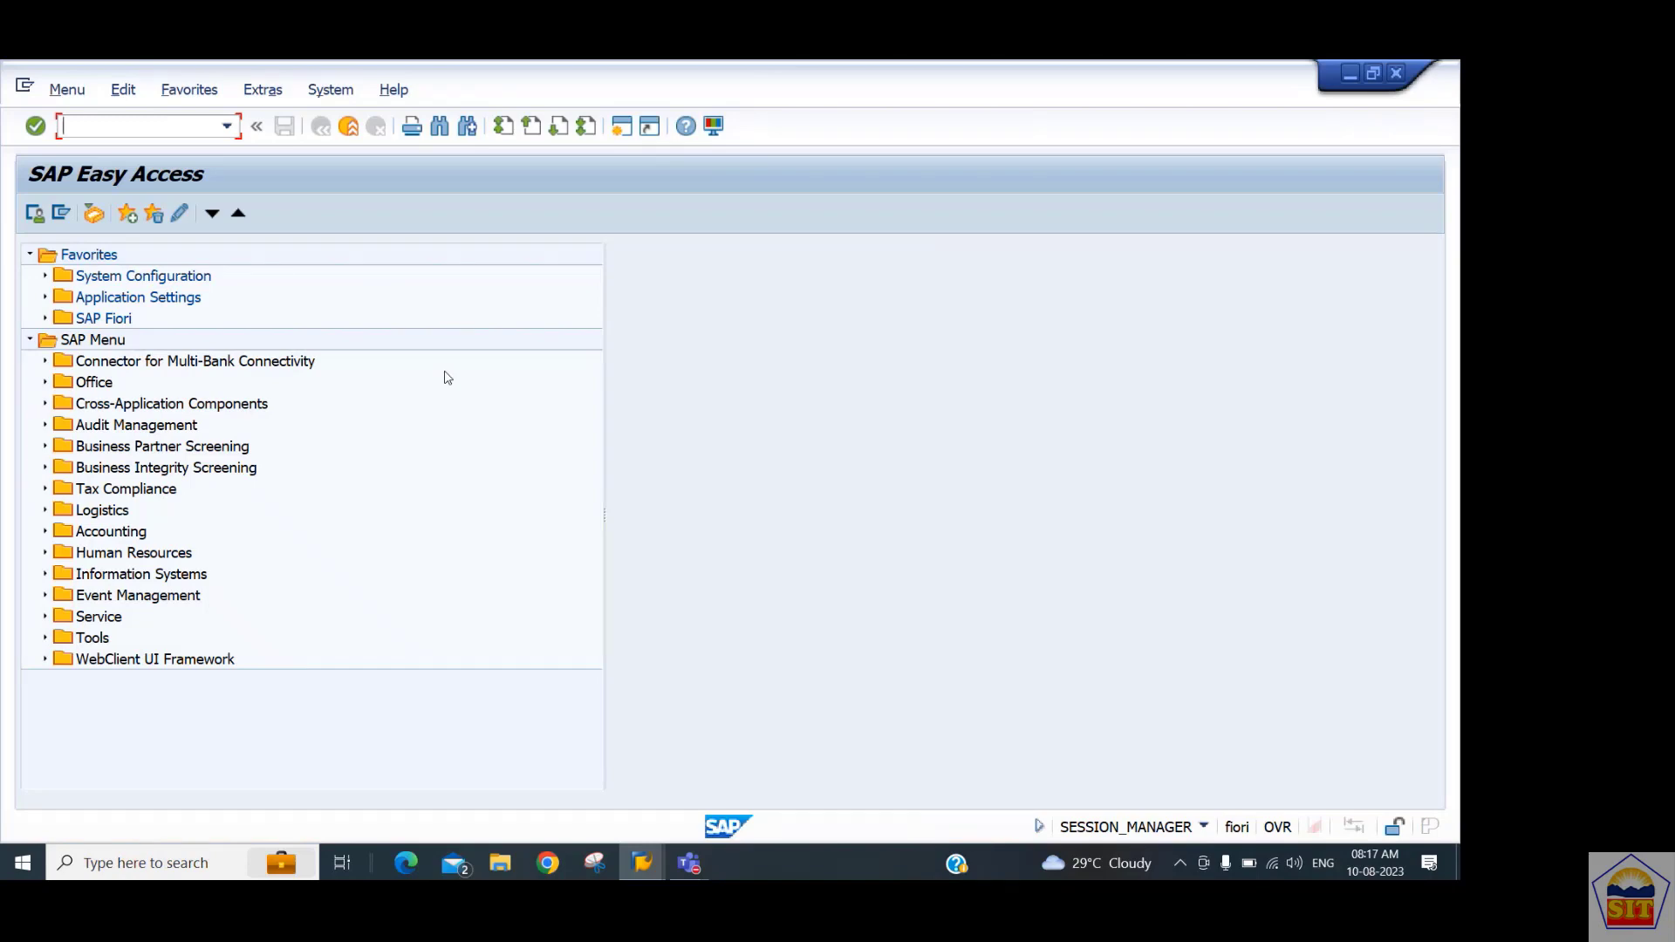
Open transaction SCC1, decline the switch to SCC1N, and set the source client to 800.
{"action": "type", "text": "scc1"}
{"action": "key", "text": "Return"}
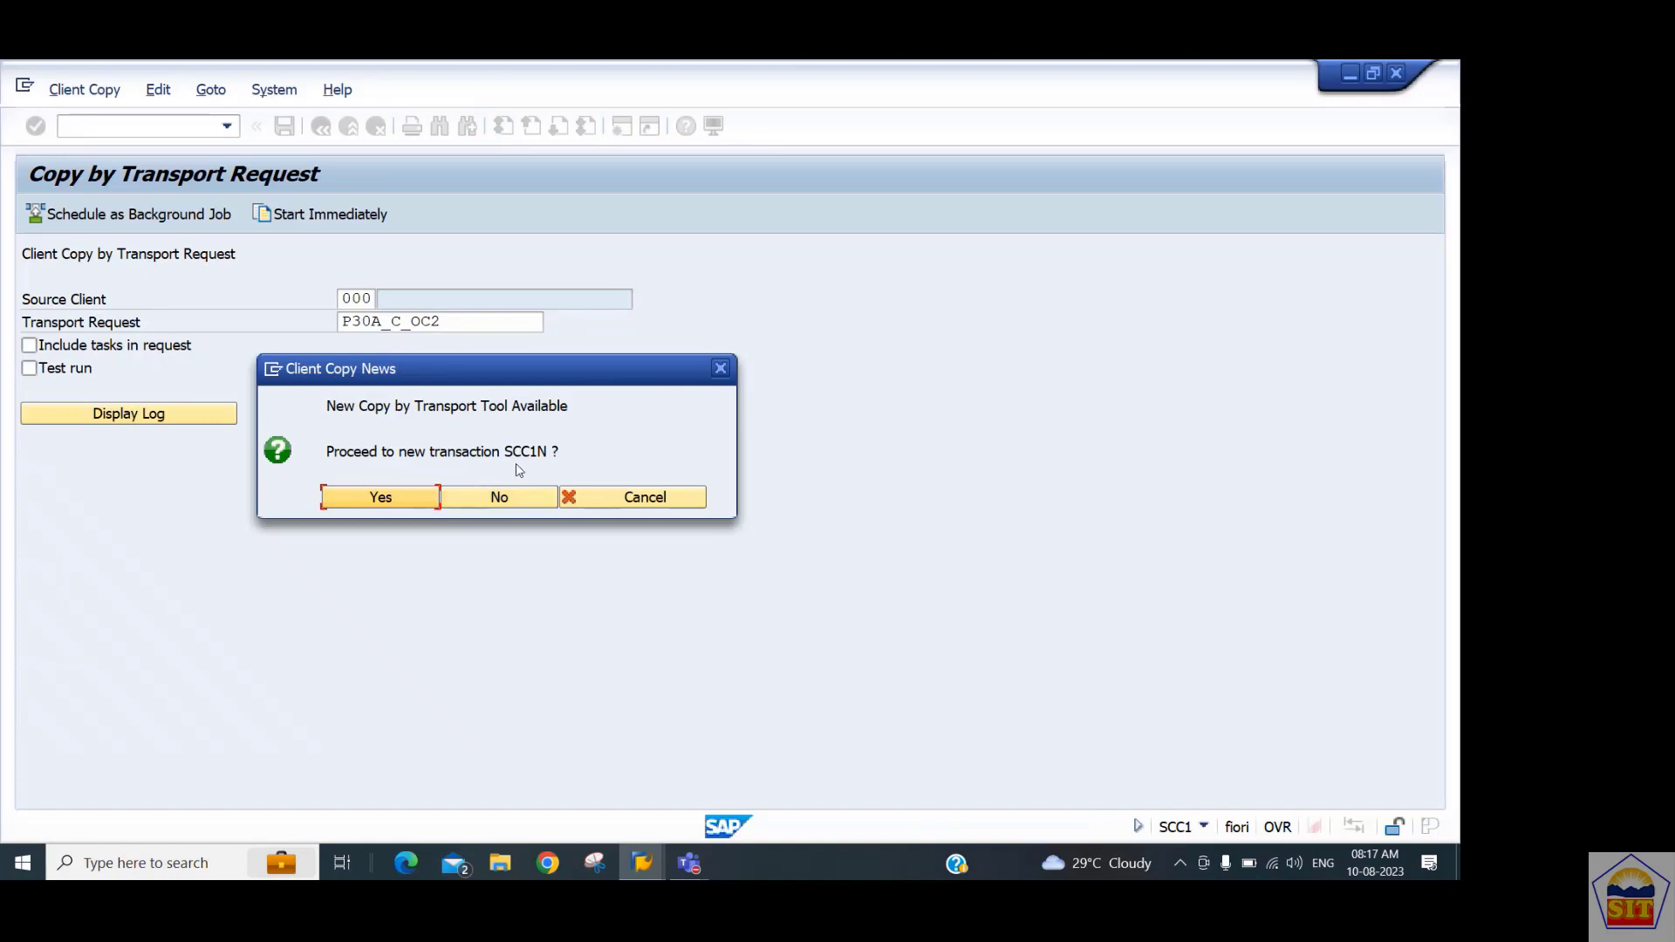
{"action": "left_click", "coordinate": [500, 501]}
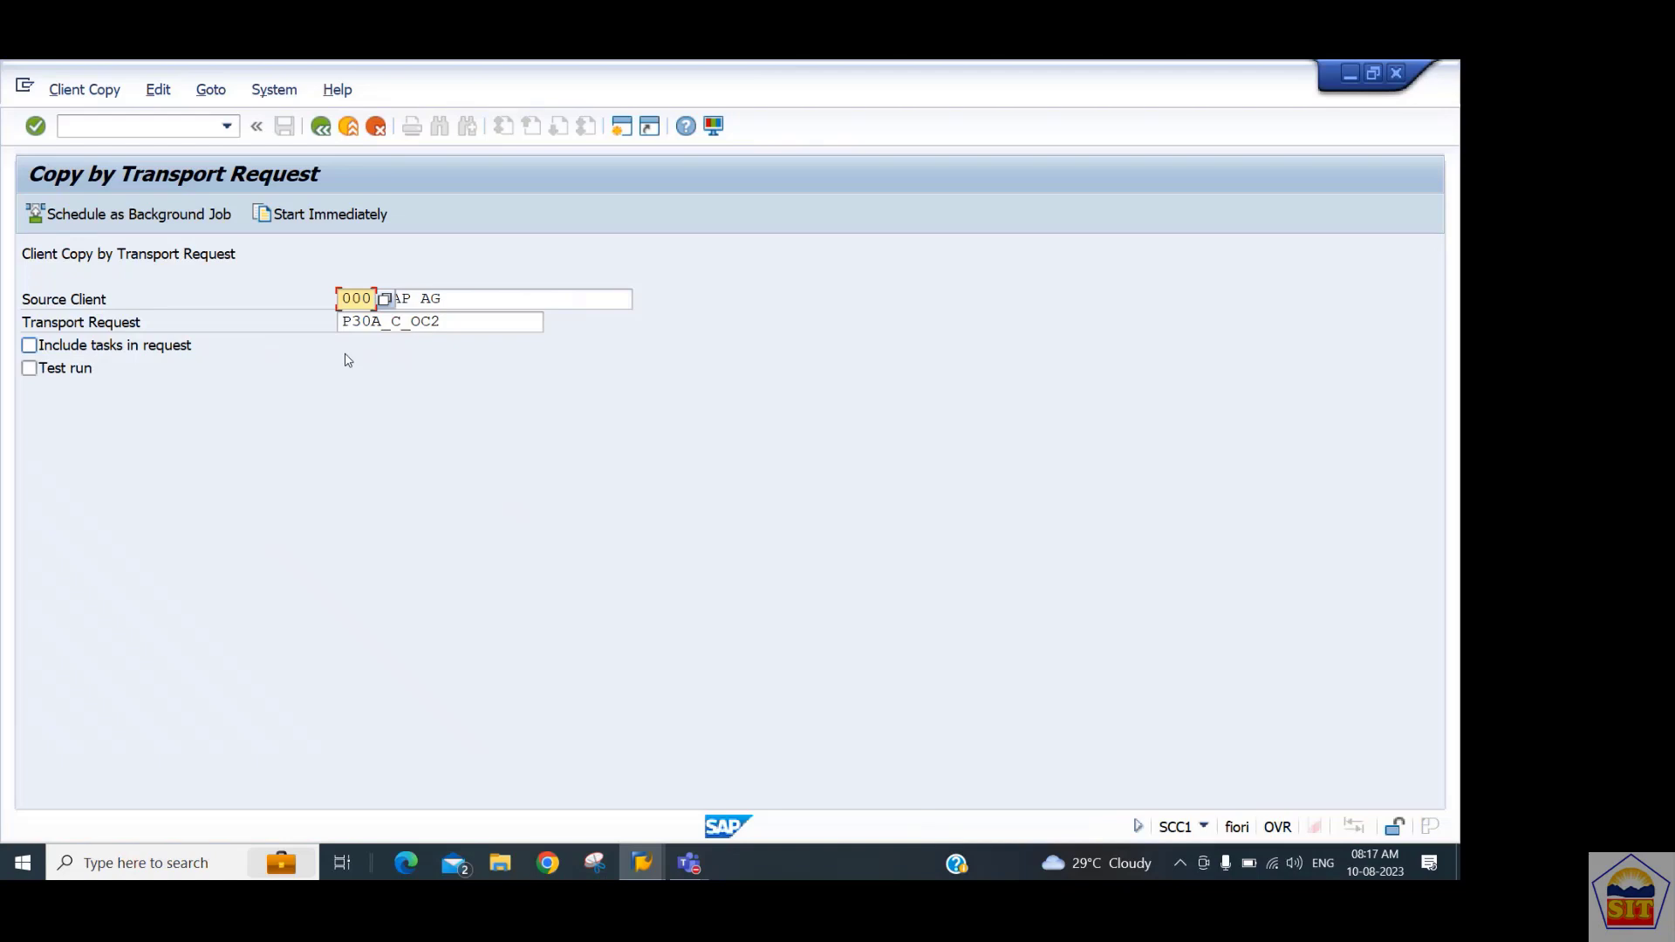
{"action": "type", "text": "8"}
{"action": "key", "text": "Return"}
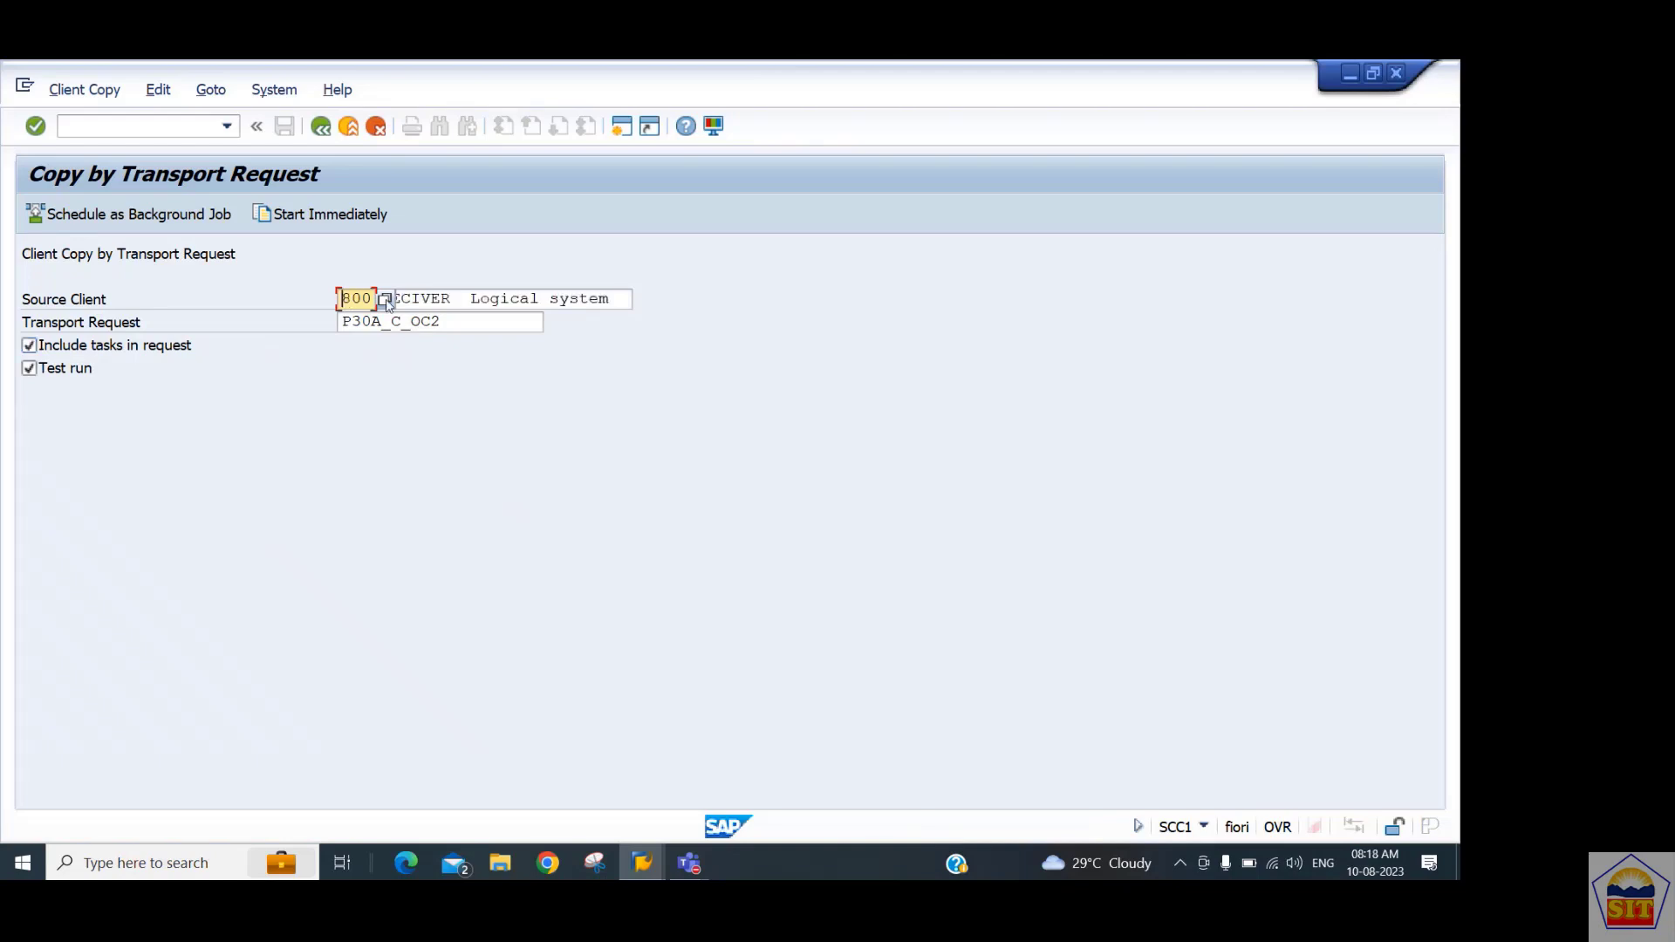
Clear the transport request for the copy, turn off the test run, and include tasks in the request.
{"action": "left_click_drag", "start_coordinate": [352, 298], "coordinate": [569, 301]}
{"action": "left_click", "coordinate": [455, 324]}
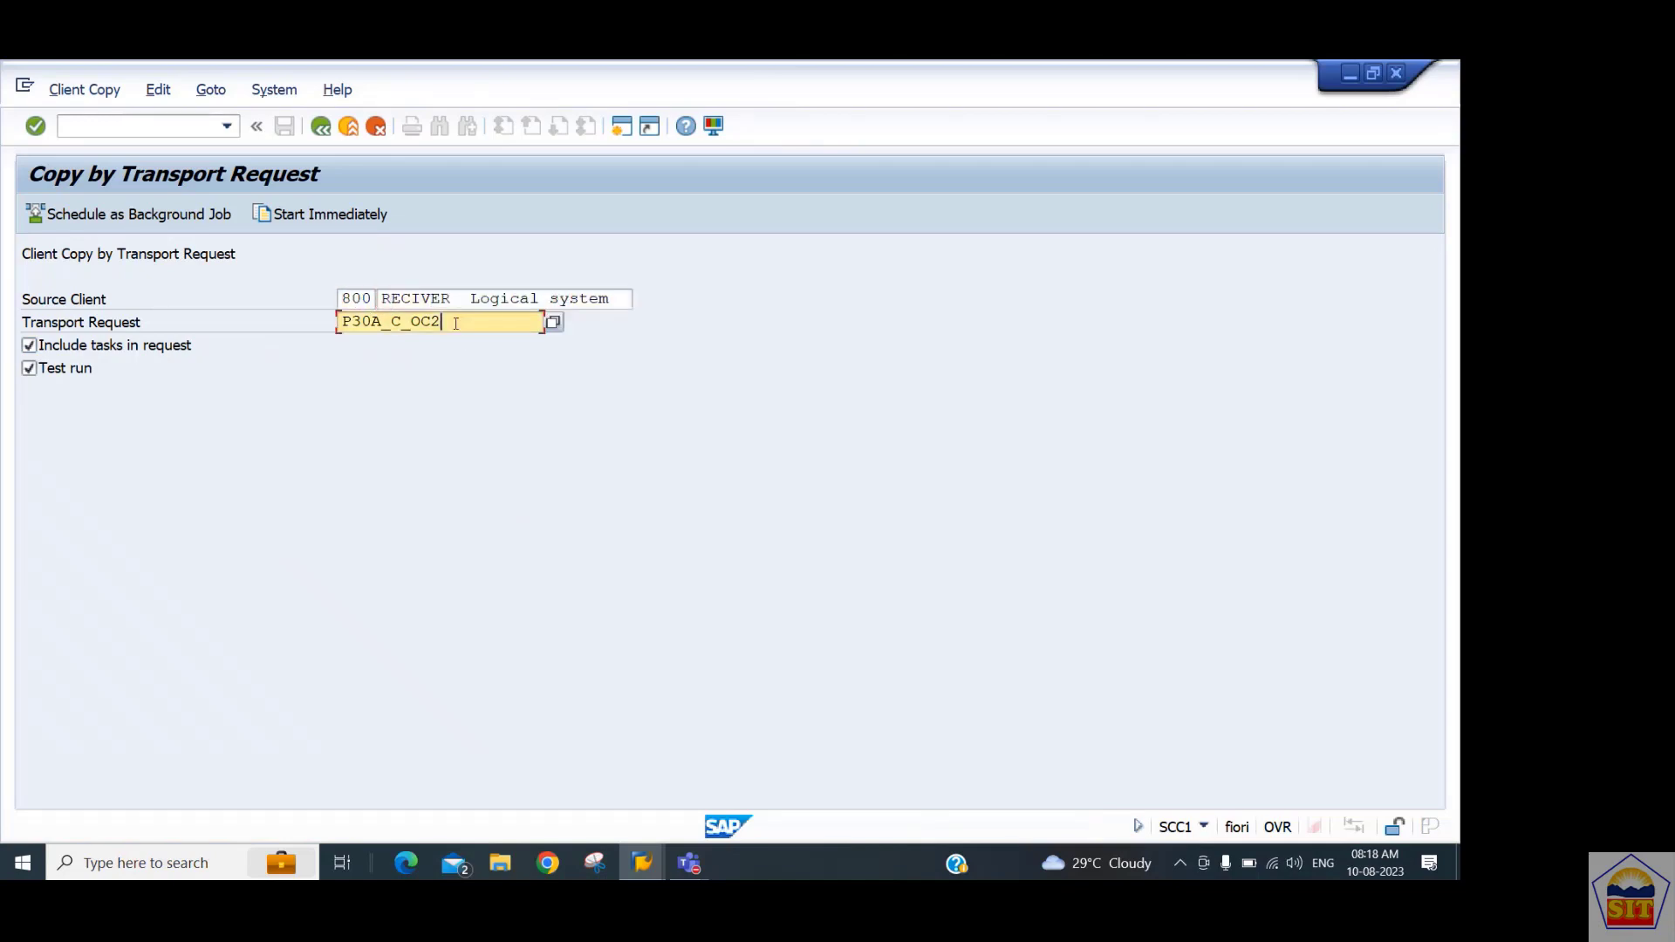
{"action": "left_click_drag", "start_coordinate": [456, 324], "coordinate": [309, 322]}
{"action": "key", "text": "BackSpace"}
{"action": "left_click", "coordinate": [64, 374]}
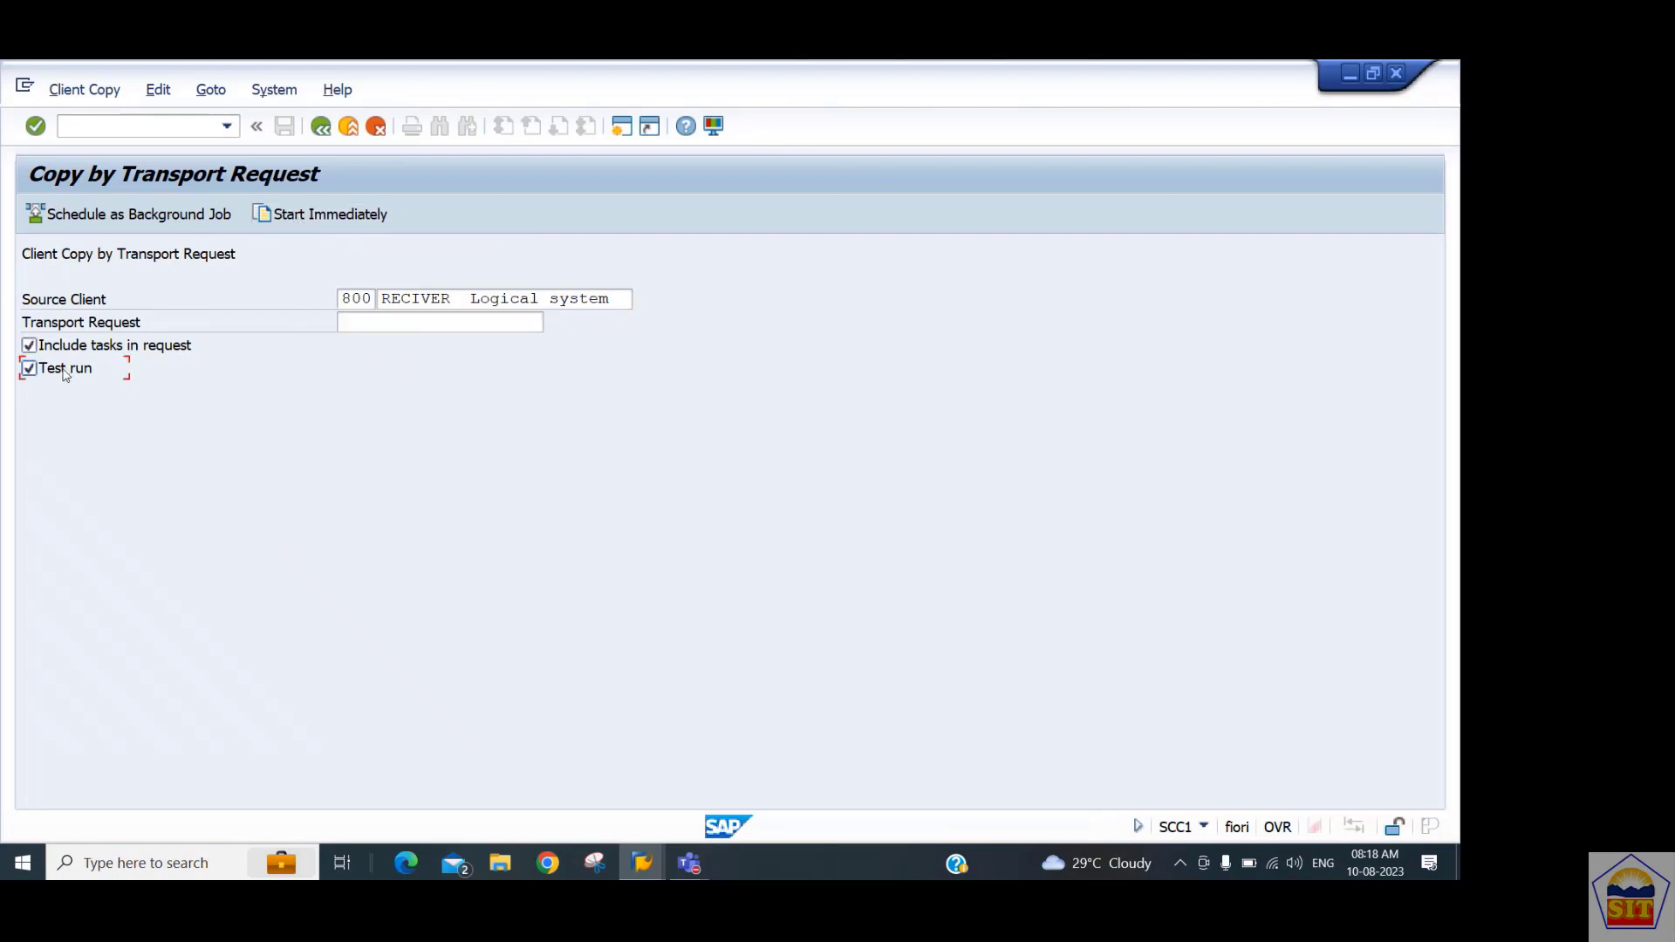
{"action": "left_click", "coordinate": [66, 347]}
{"action": "left_click", "coordinate": [410, 325]}
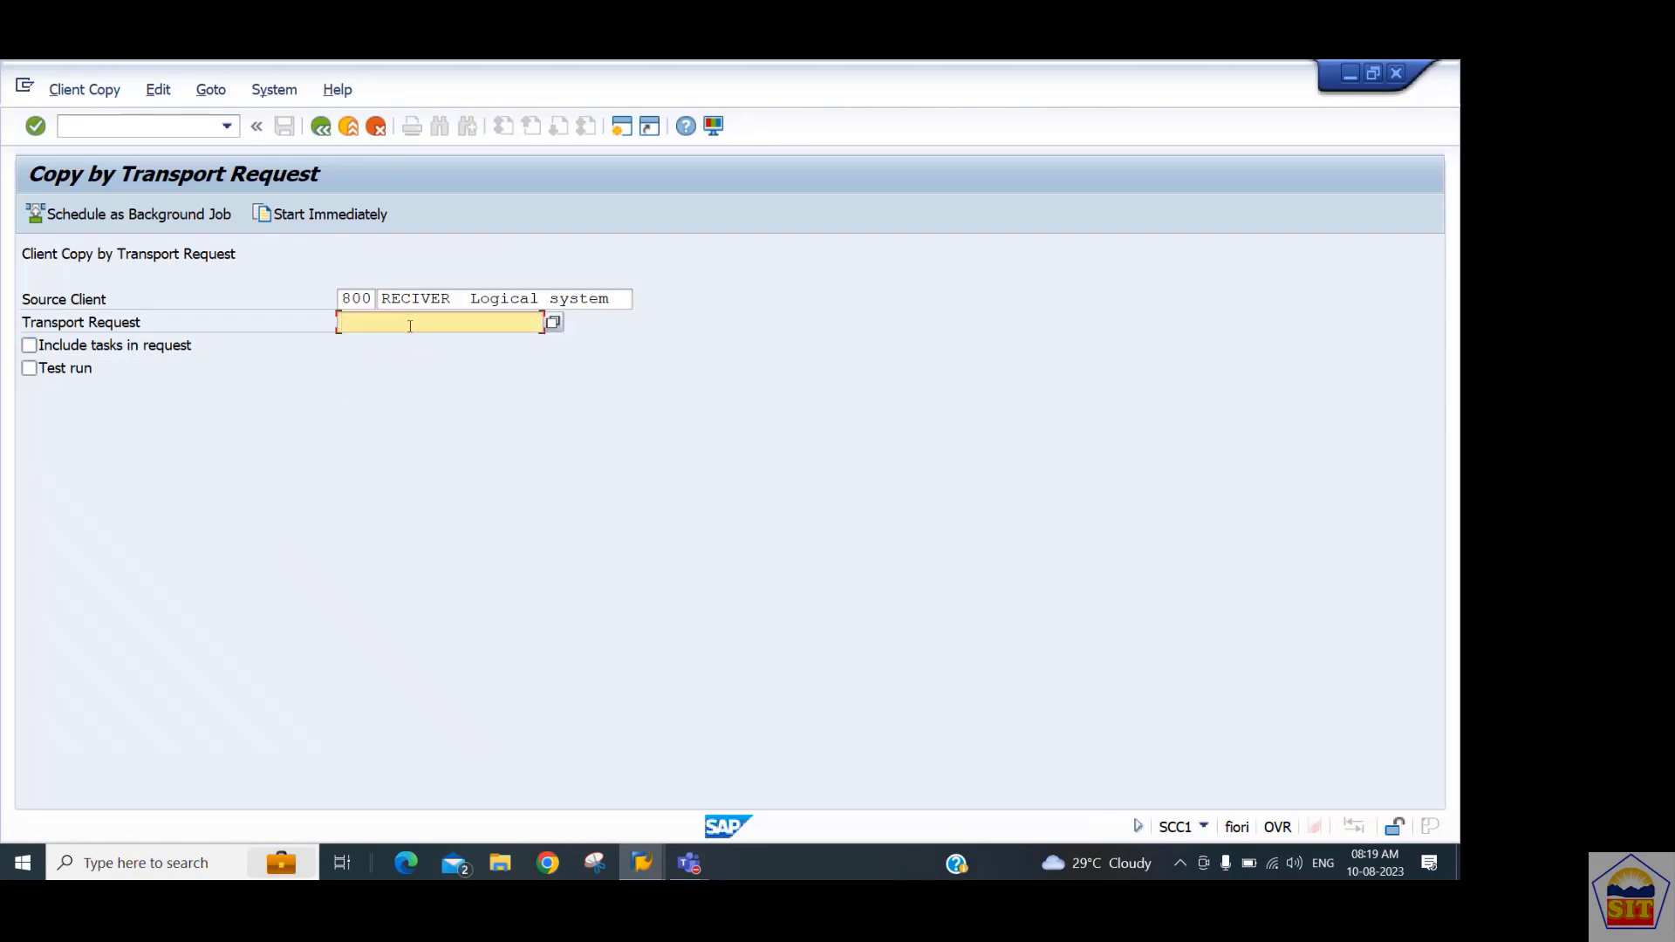
{"action": "left_click", "coordinate": [137, 348]}
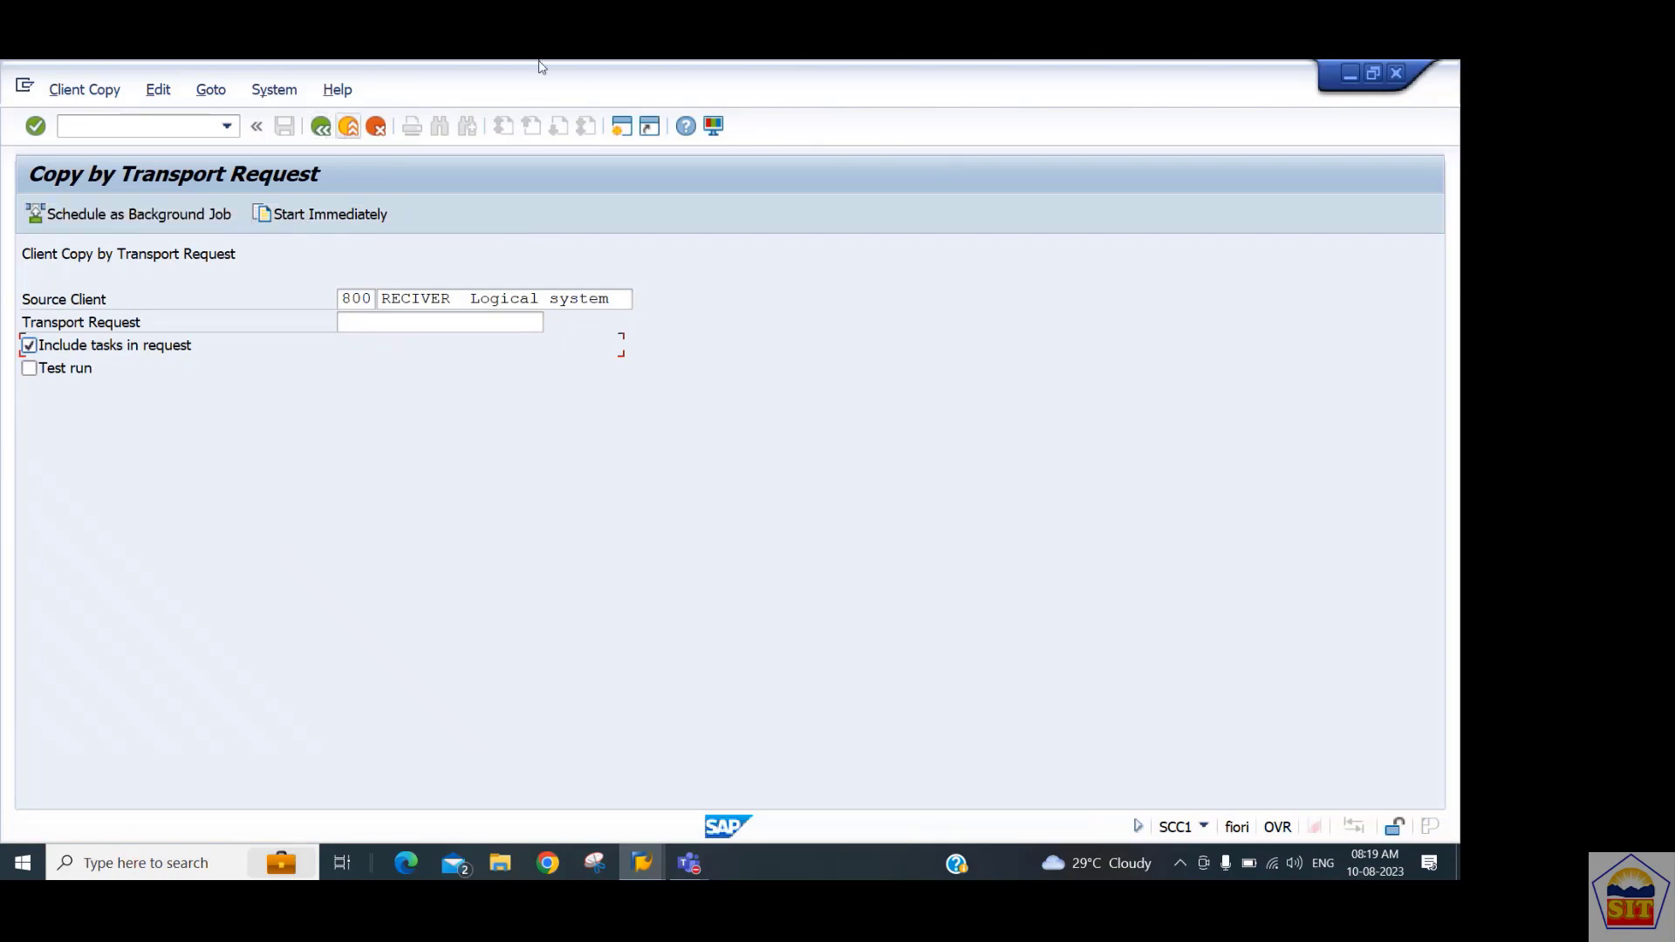
{"action": "left_click", "coordinate": [273, 90]}
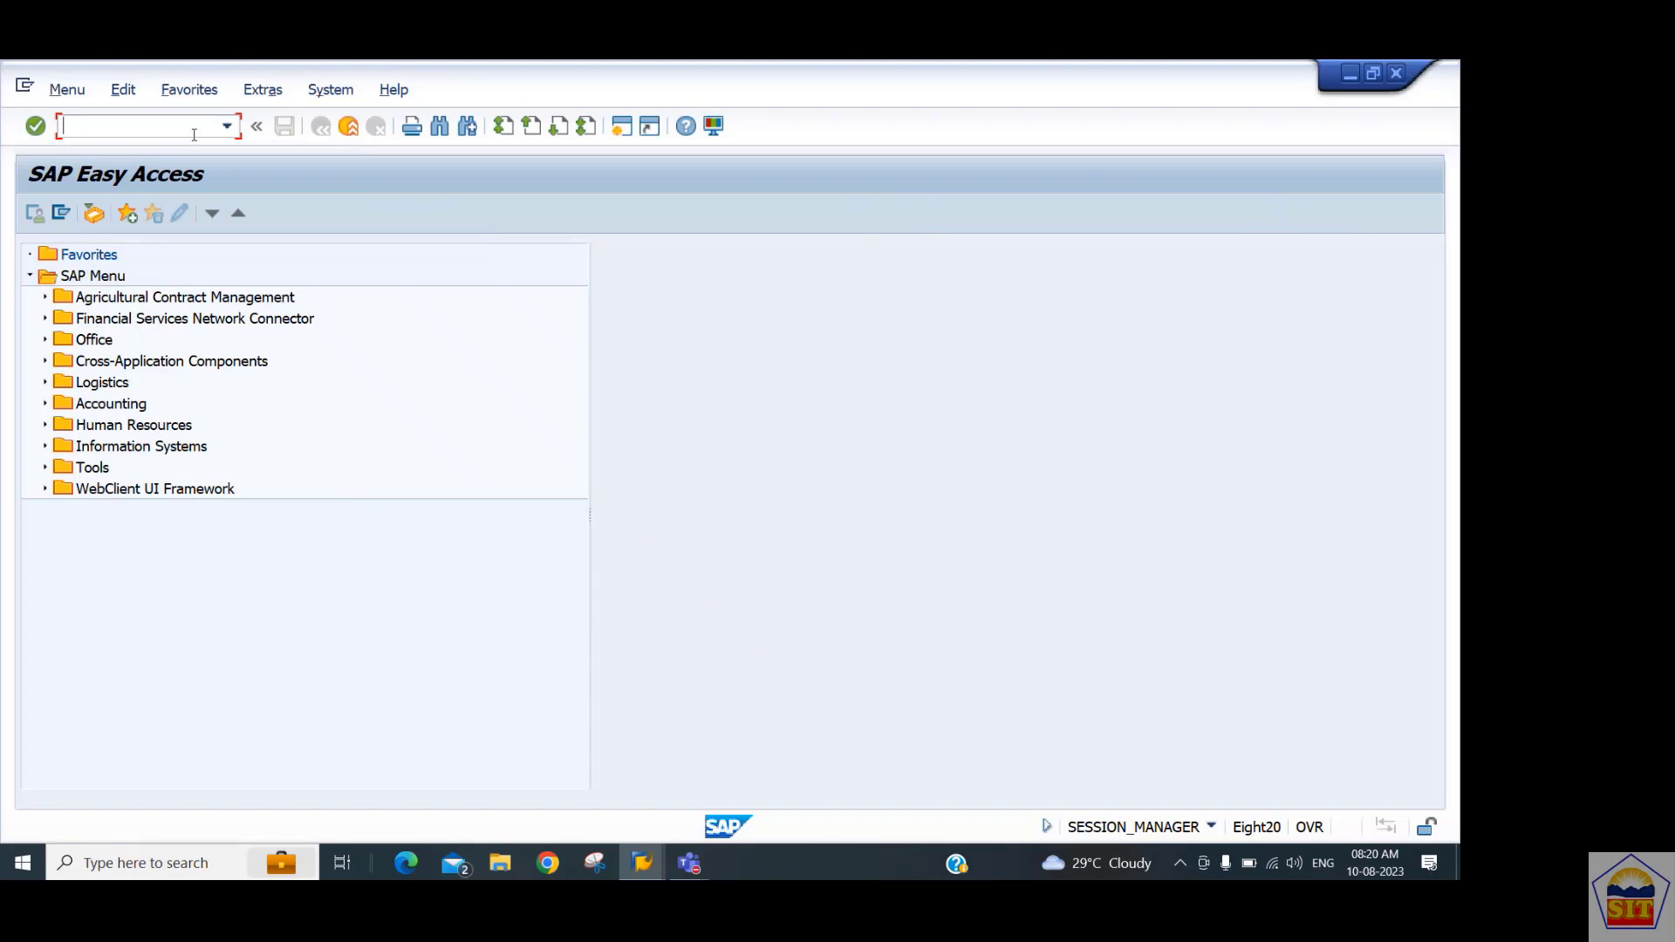
Open the SE16N general table display and replace it with the SE16 data browser.
{"action": "type", "text": "se16n"}
{"action": "key", "text": "Return"}
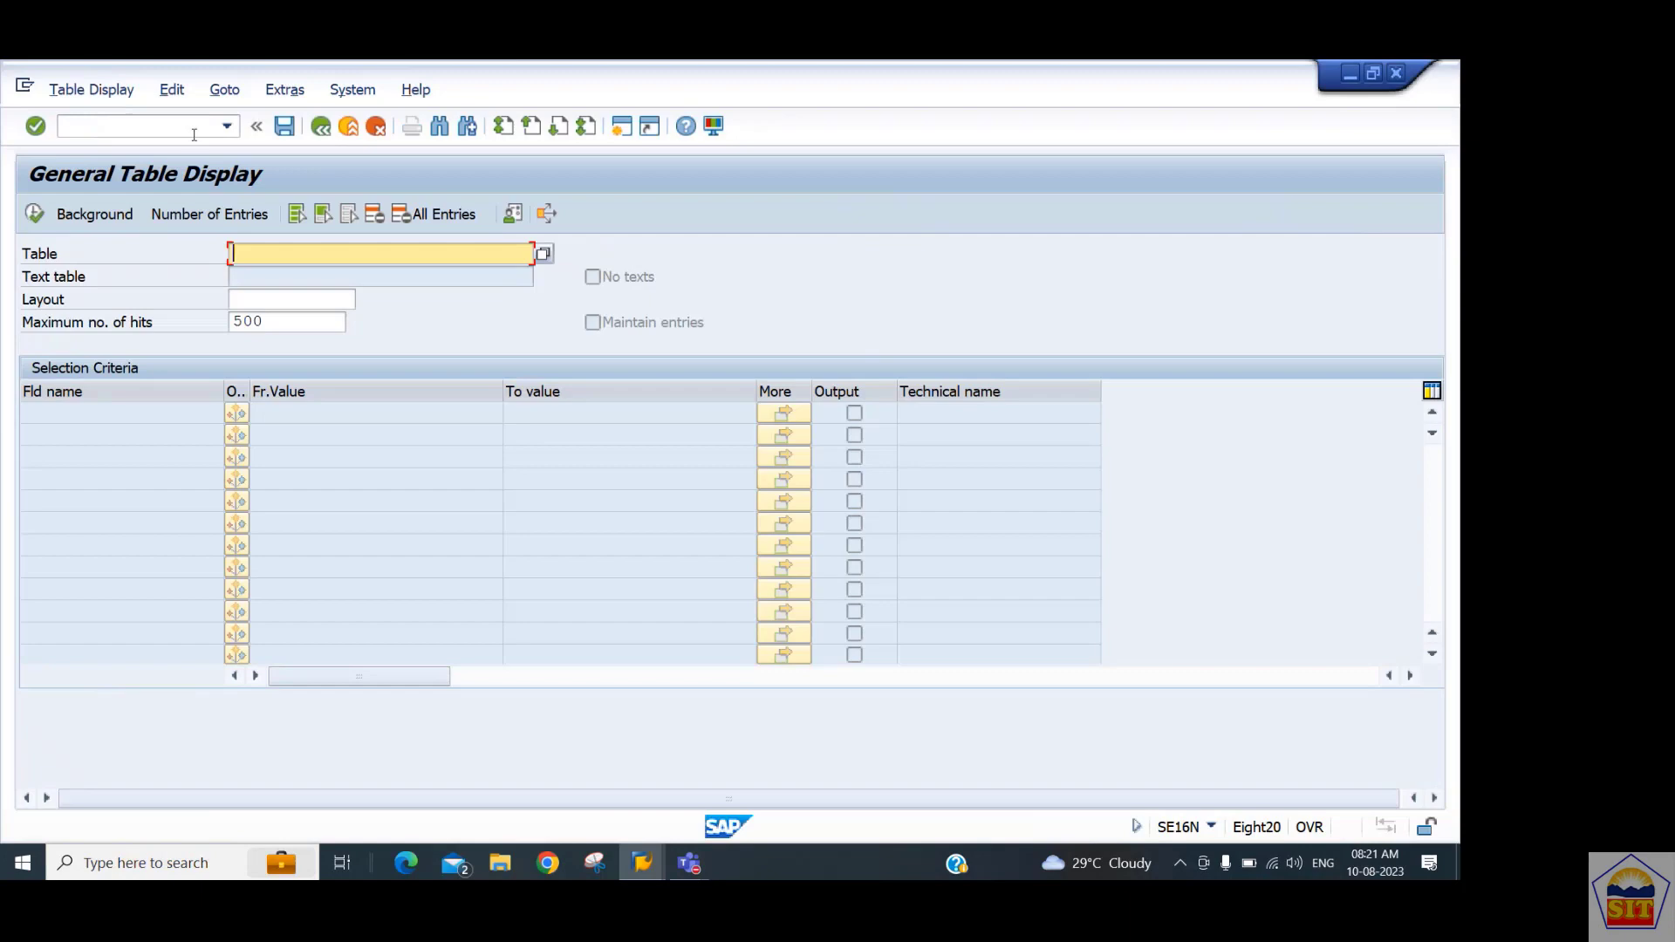
{"action": "left_click", "coordinate": [177, 130]}
{"action": "type", "text": "/nse16"}
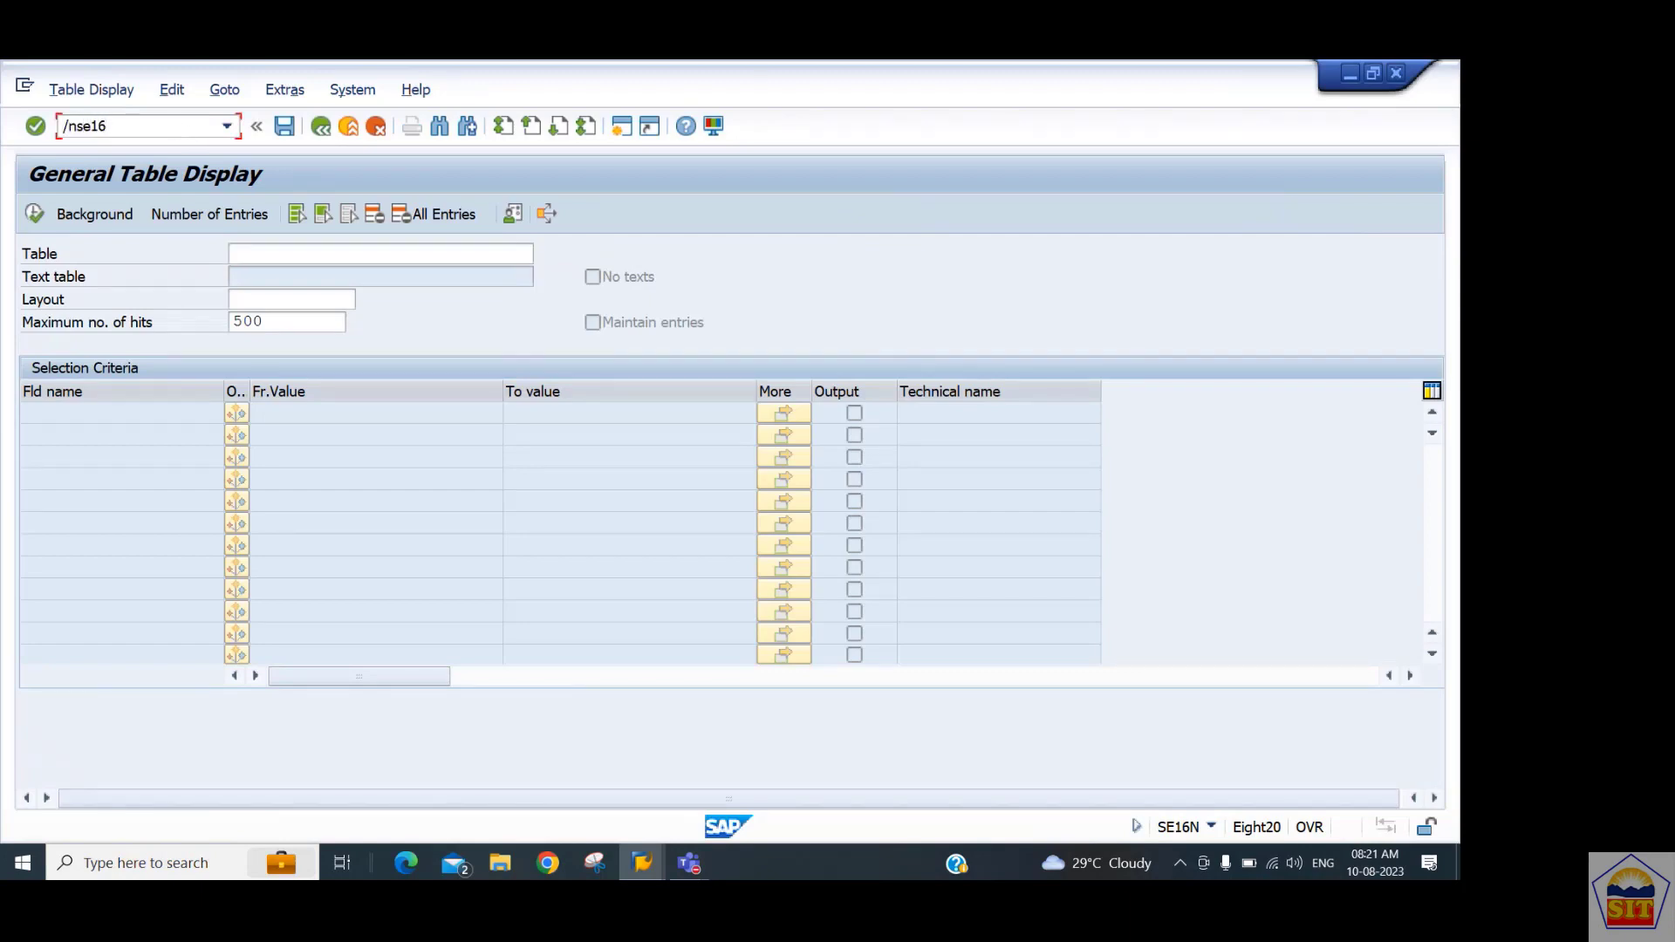
{"action": "key", "text": "Return"}
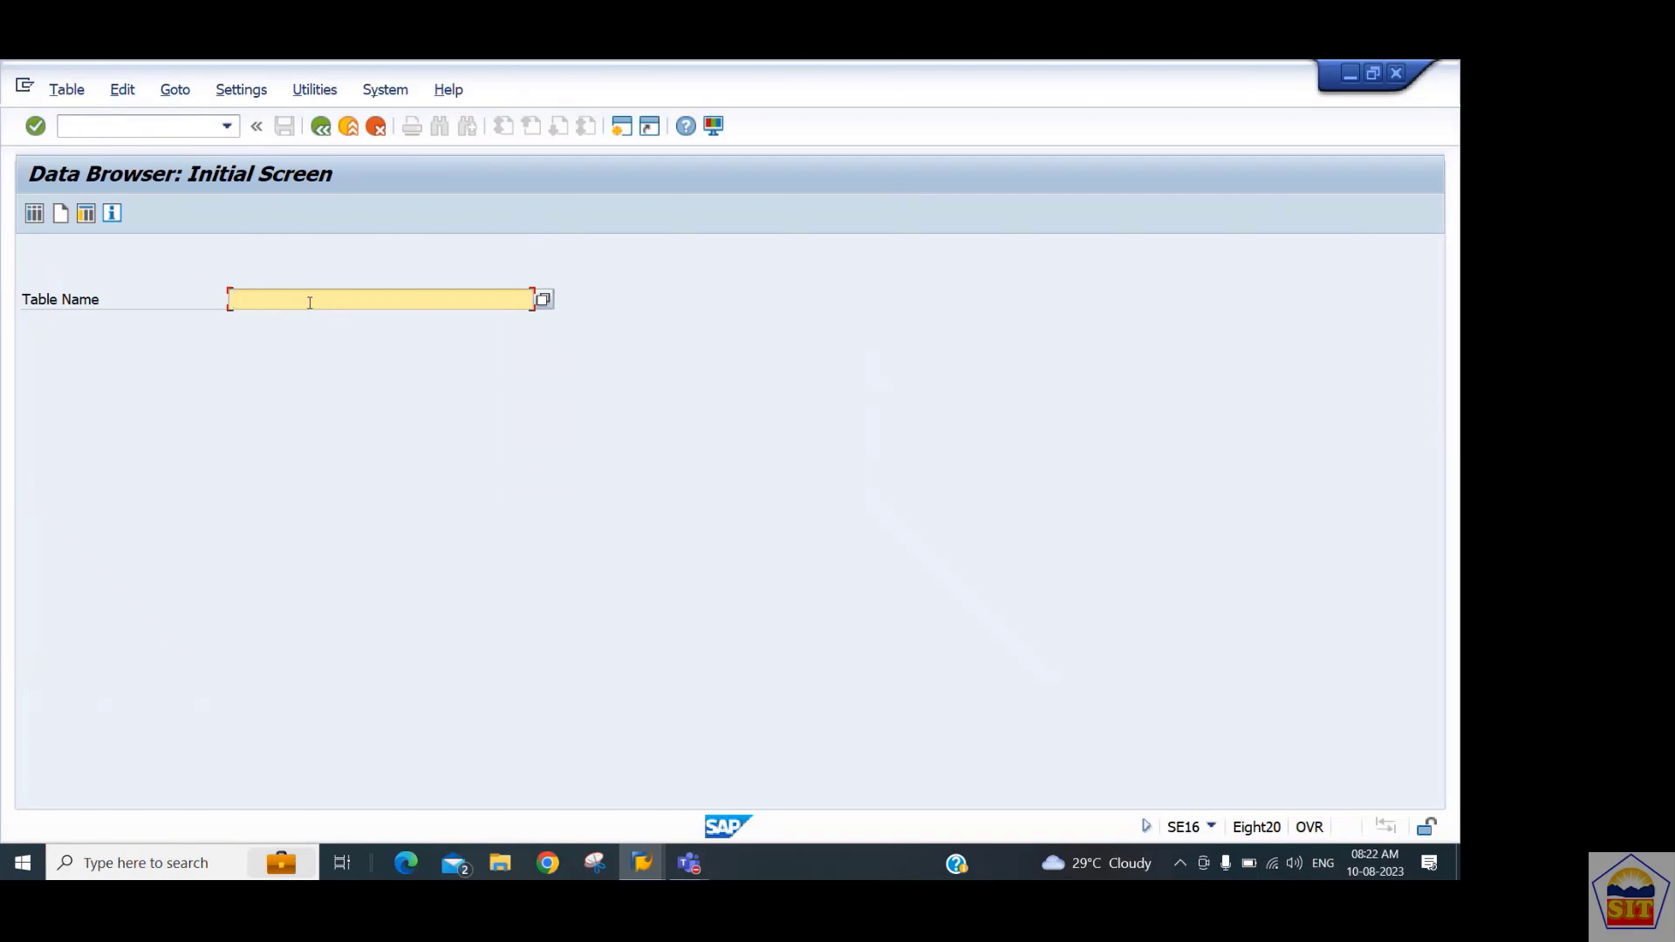
Go to transaction SE16N and load table E070 with its selection fields.
{"action": "left_click", "coordinate": [131, 129]}
{"action": "type", "text": "/n"}
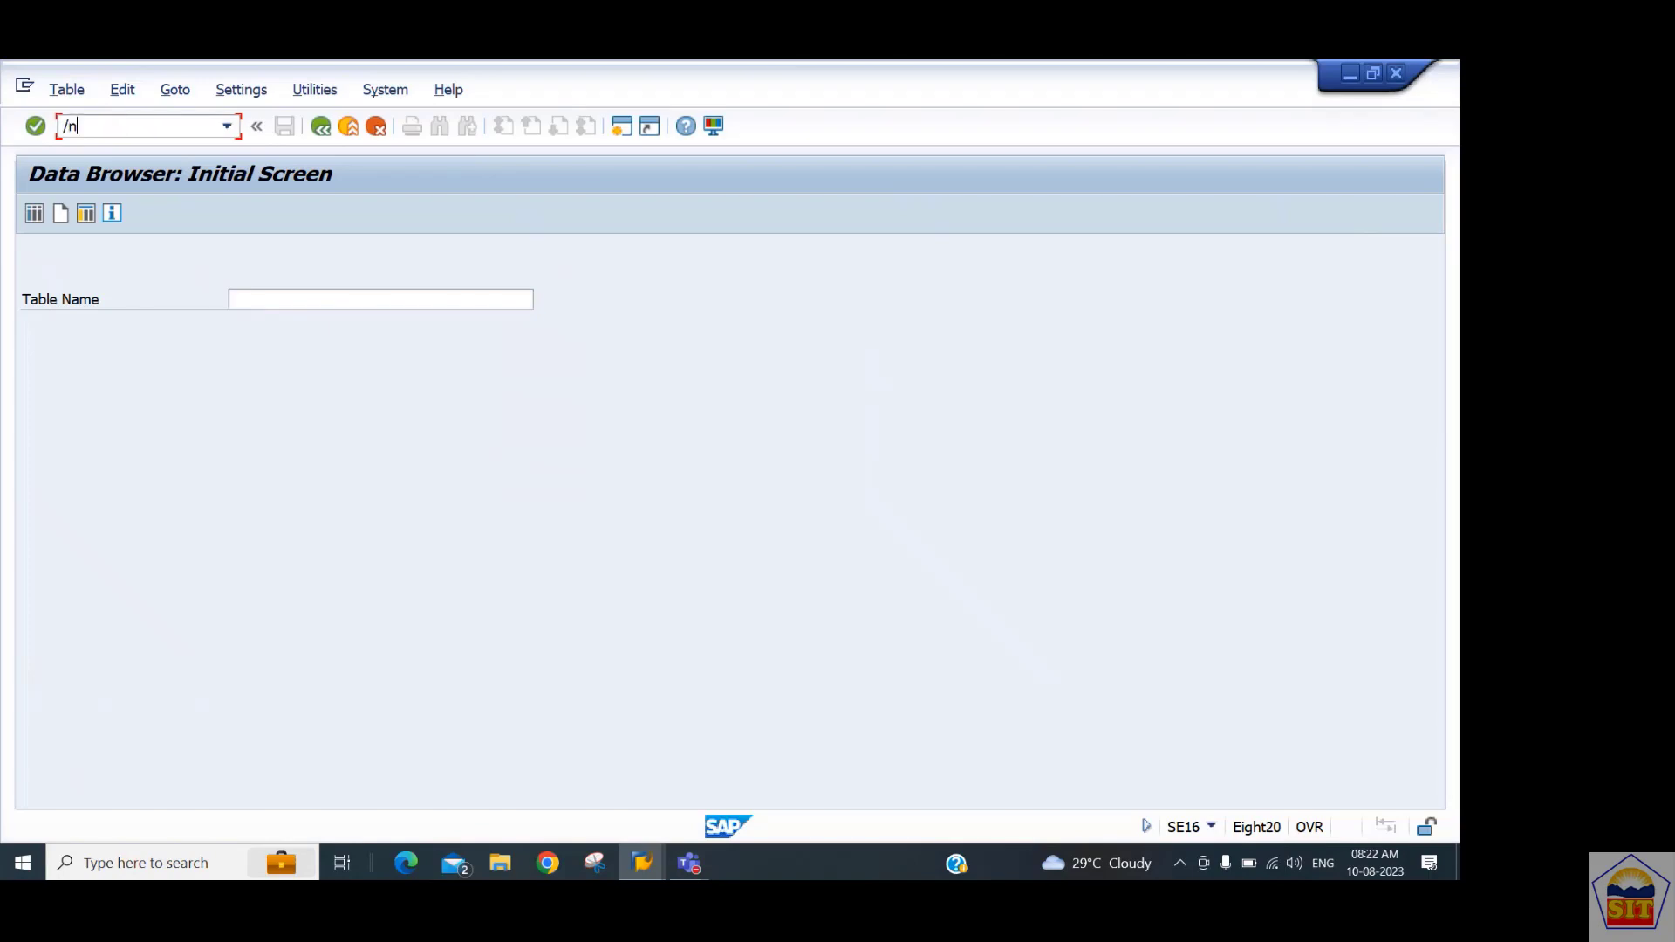
{"action": "type", "text": "se16n"}
{"action": "key", "text": "Return"}
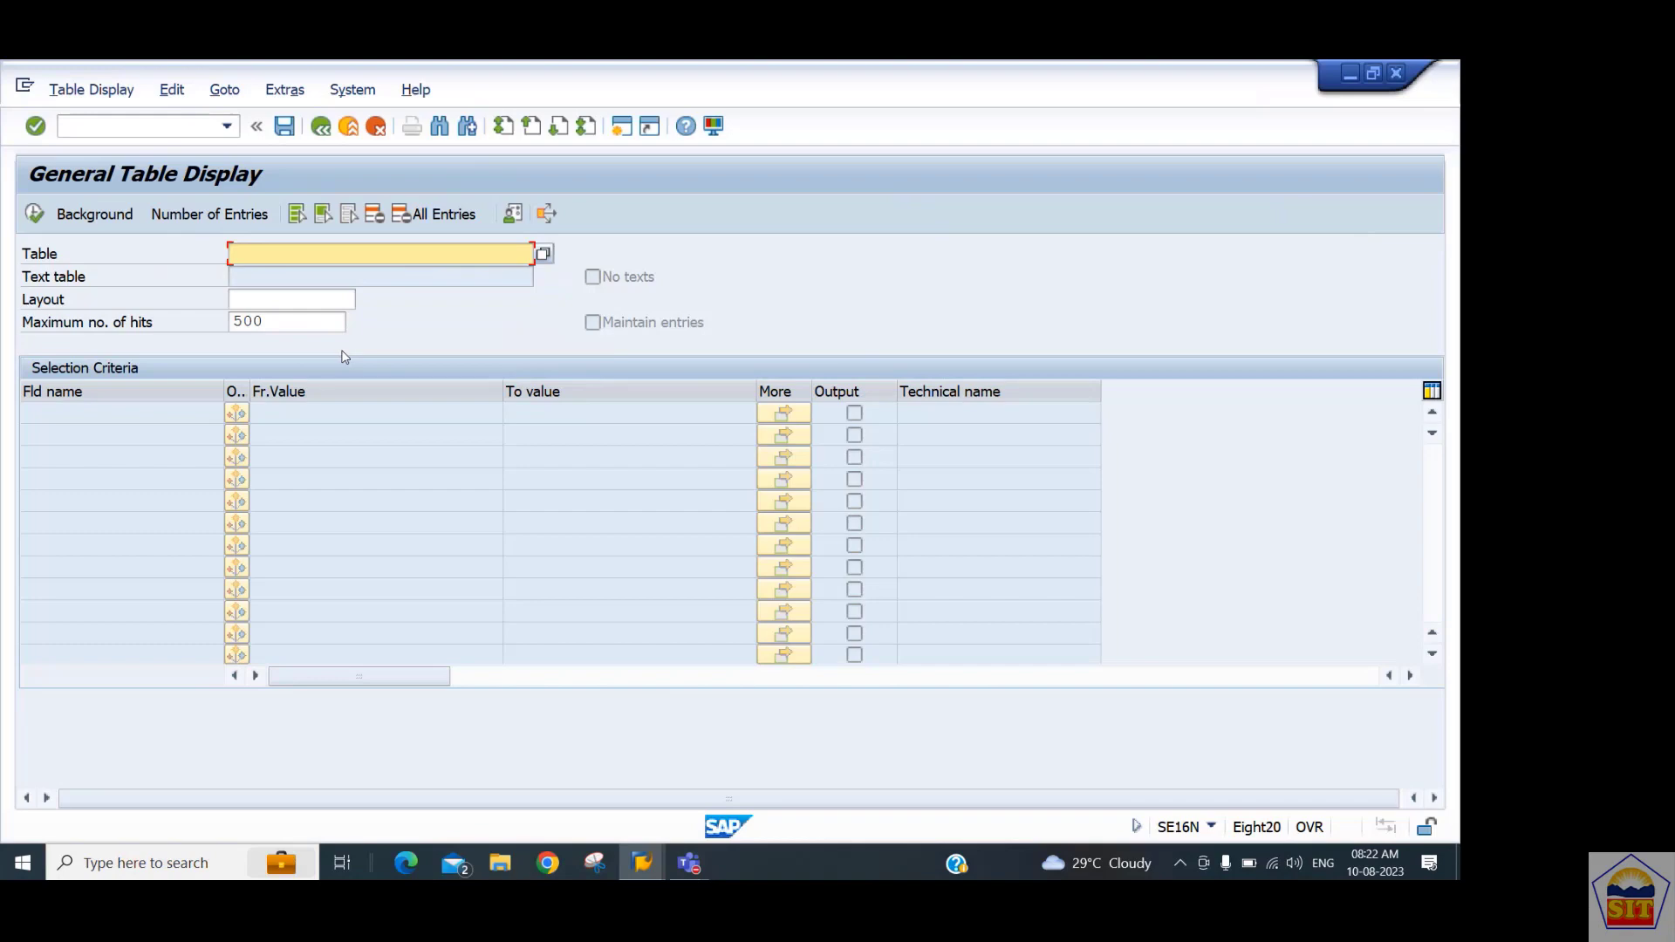
{"action": "type", "text": "E"}
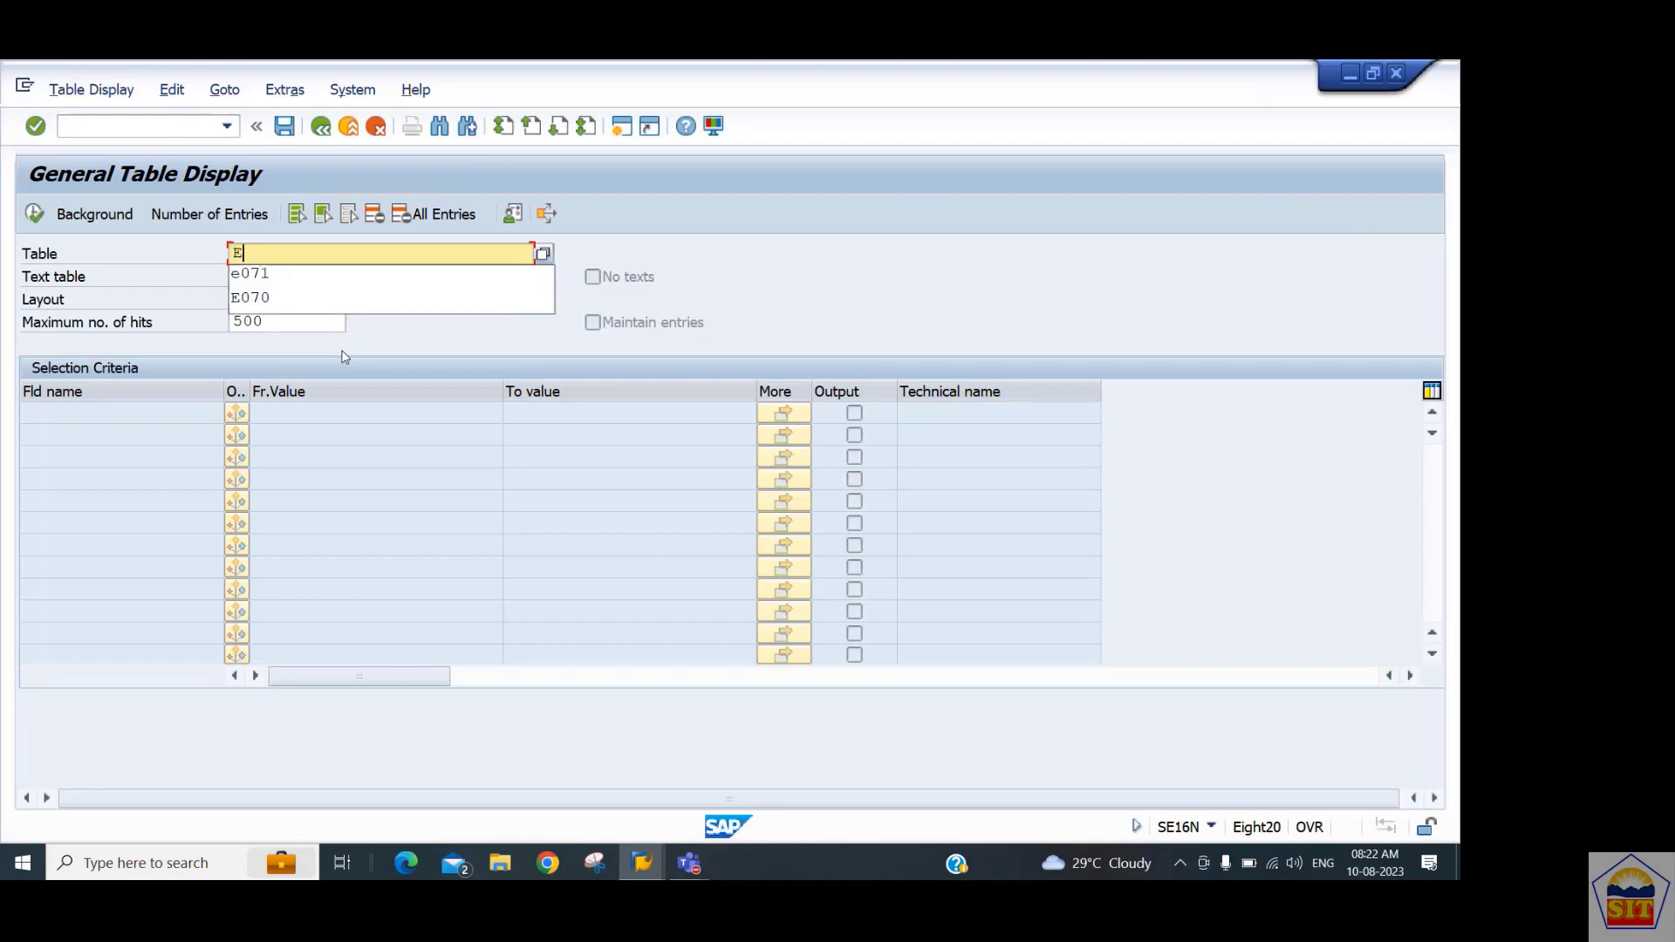
{"action": "type", "text": "070"}
{"action": "key", "text": "Return"}
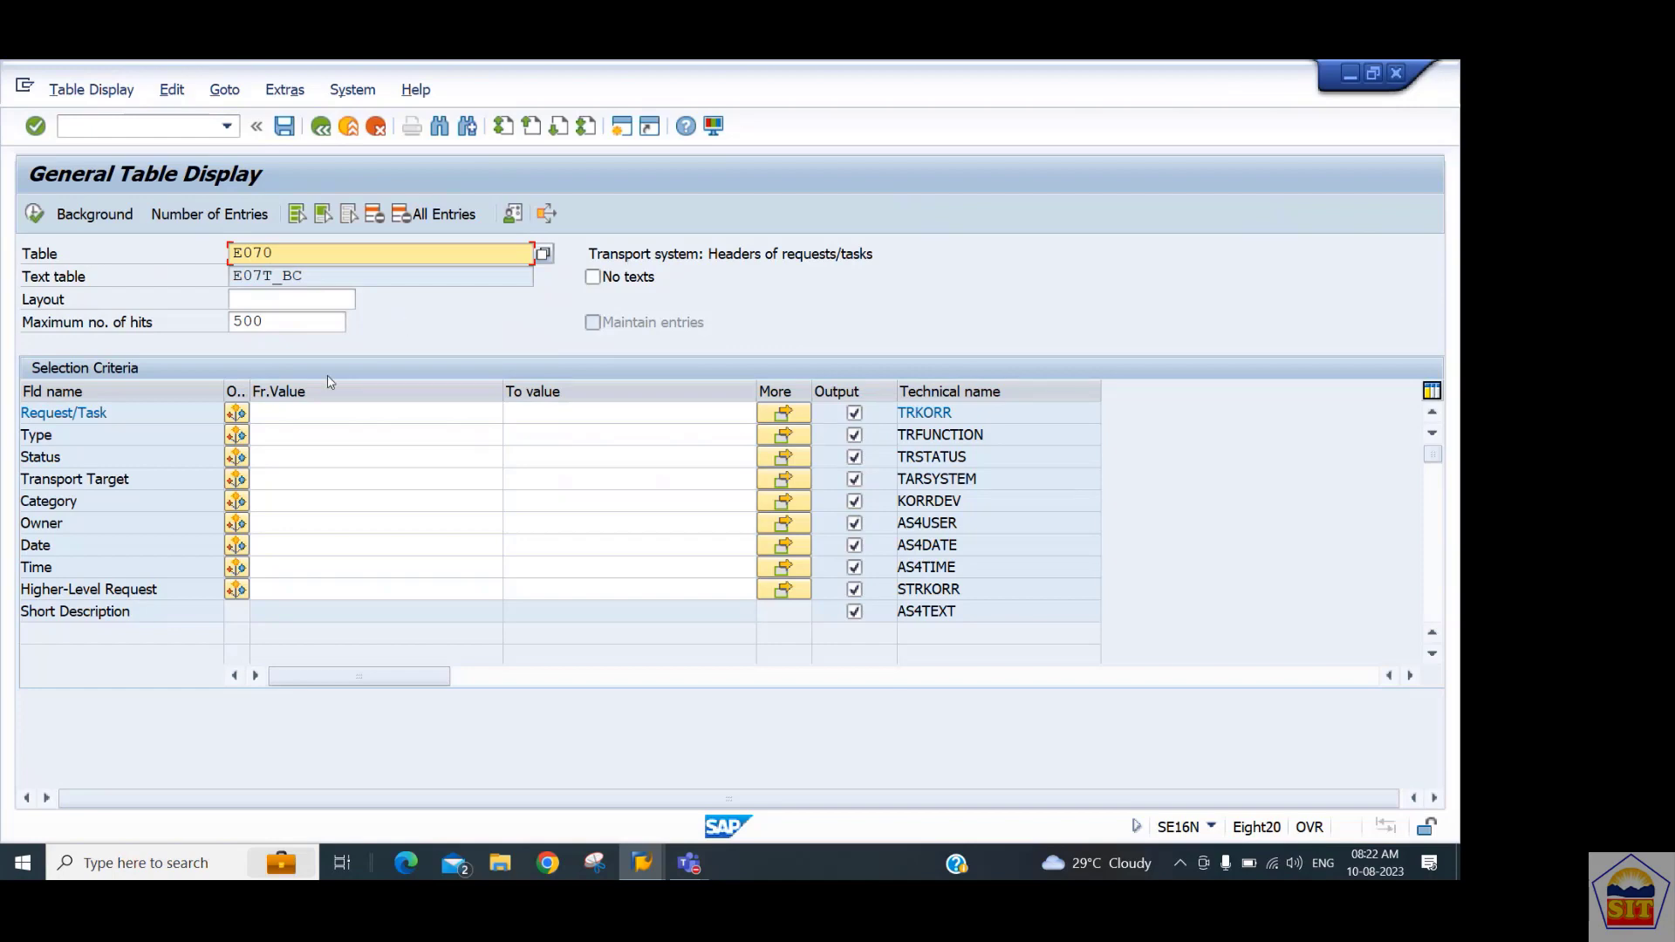
List the E070 entries without selection criteria and examine the request numbers and types in the first rows.
{"action": "left_click", "coordinate": [346, 415]}
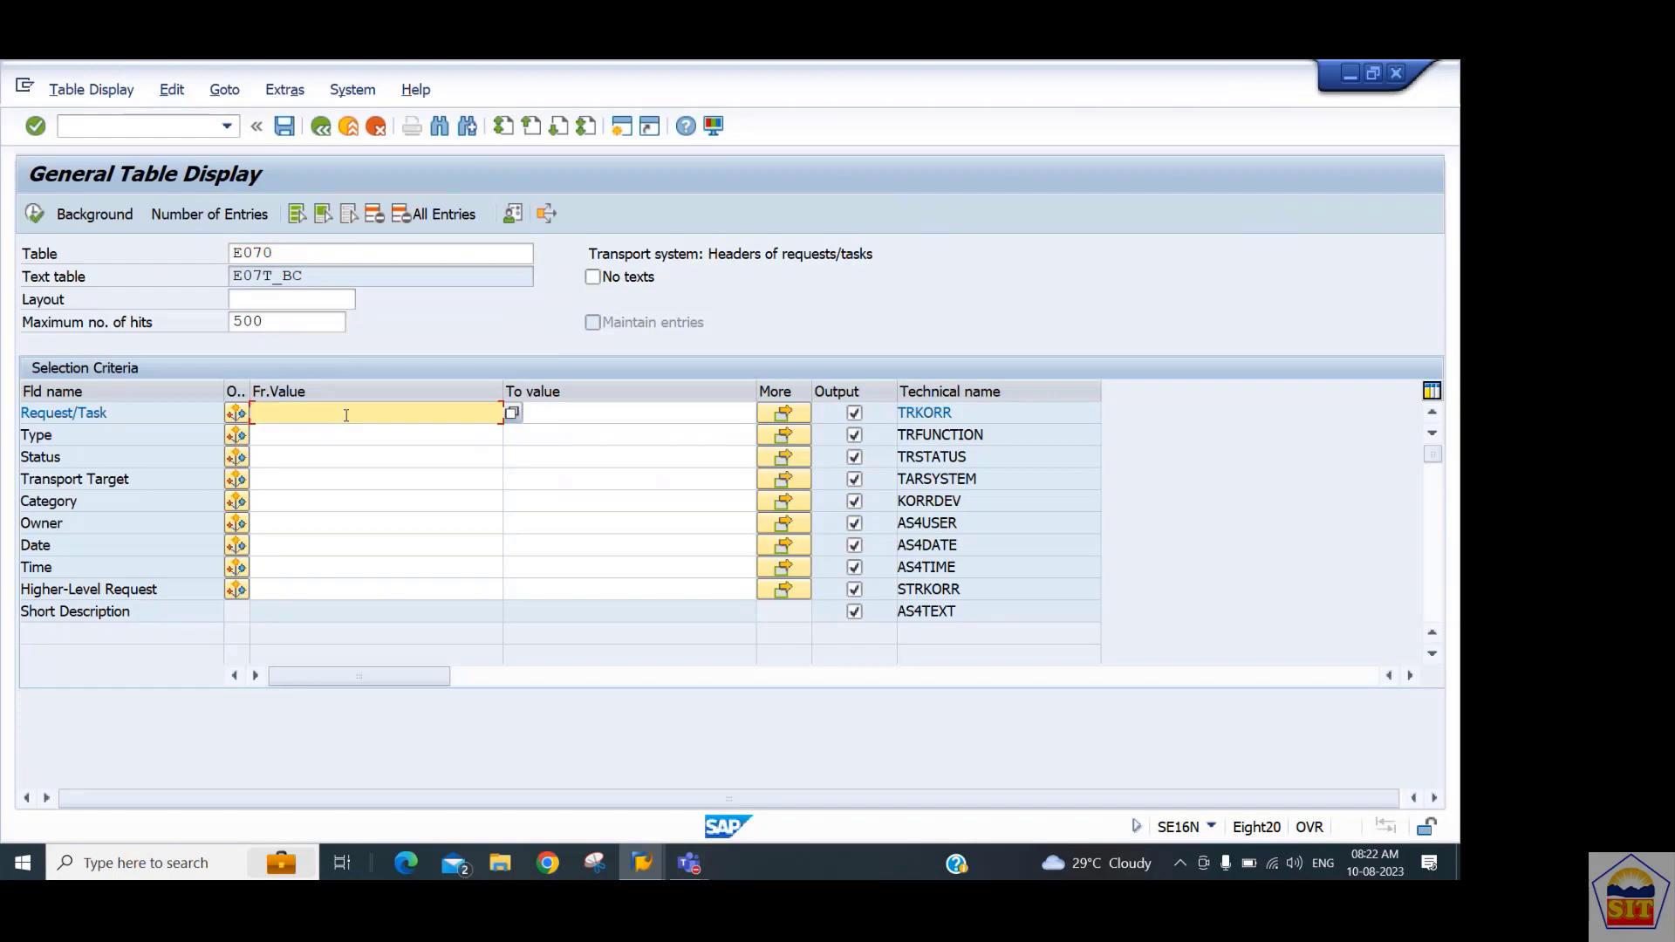
{"action": "left_click", "coordinate": [35, 216]}
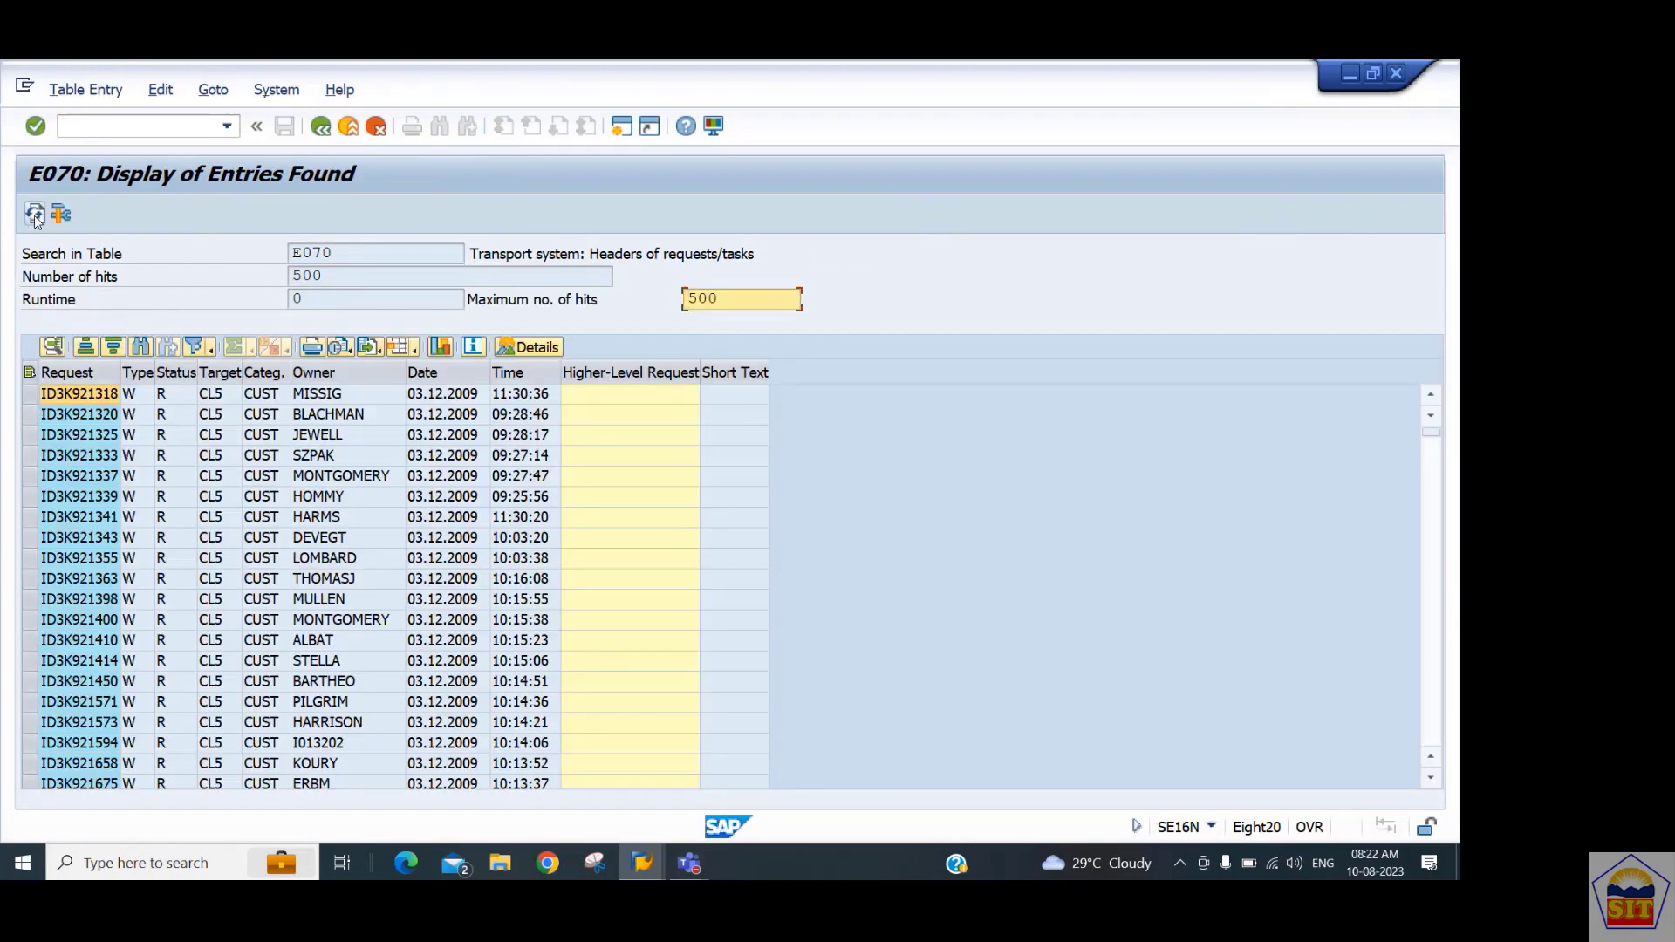
{"action": "left_click", "coordinate": [88, 455]}
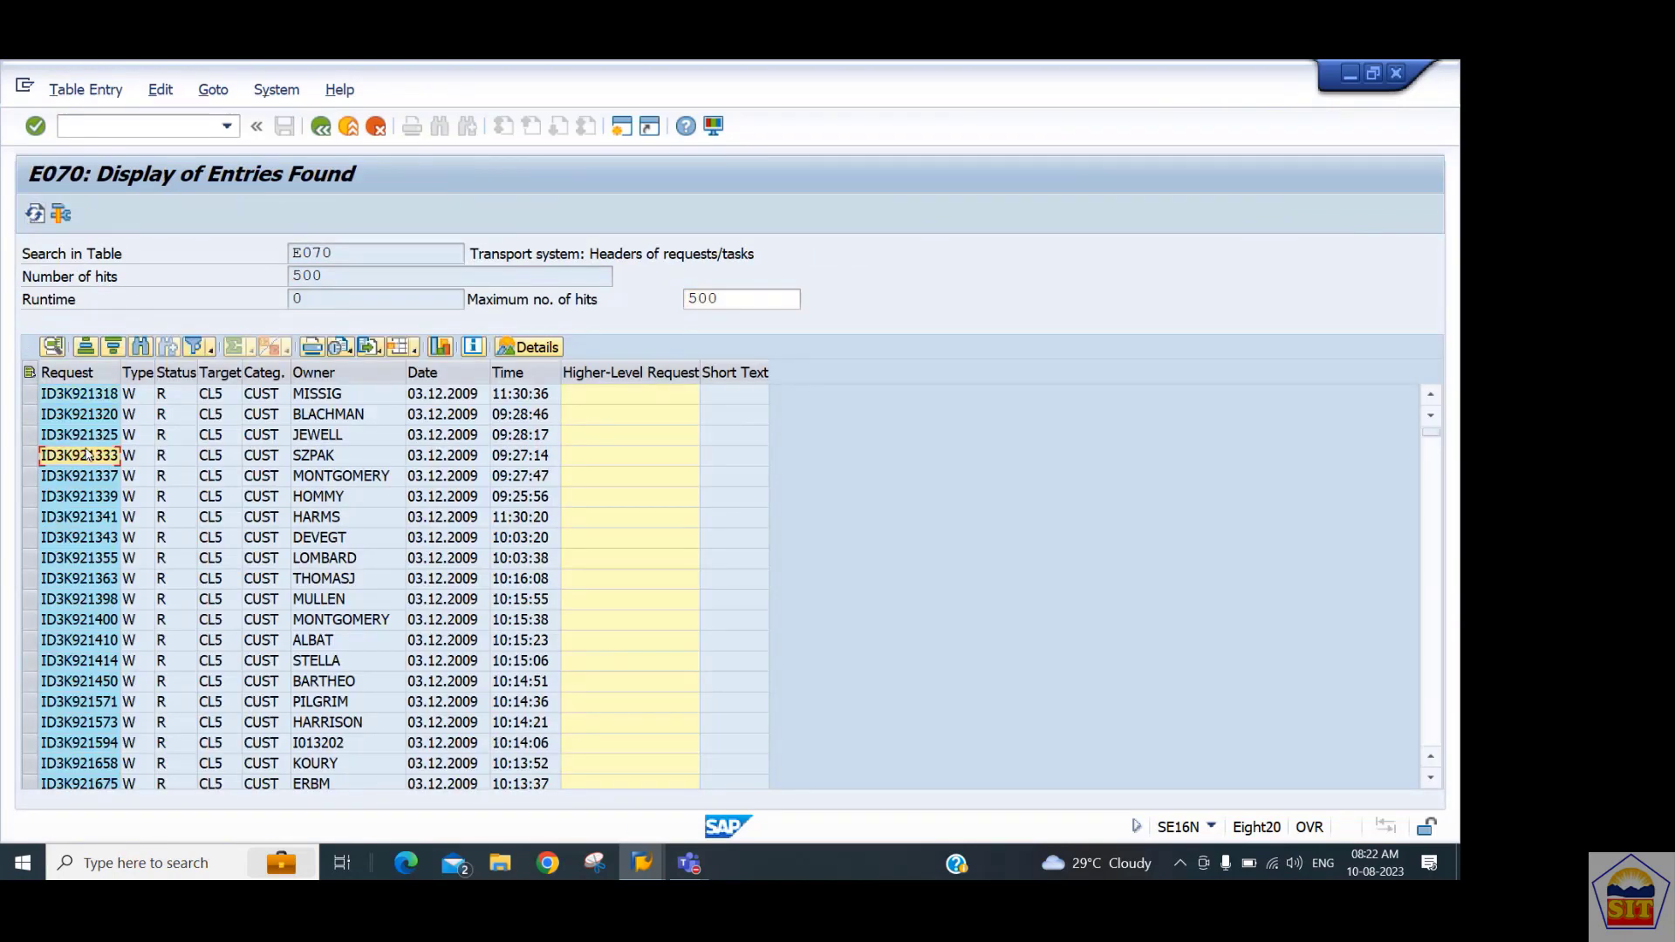
{"action": "left_click", "coordinate": [83, 395]}
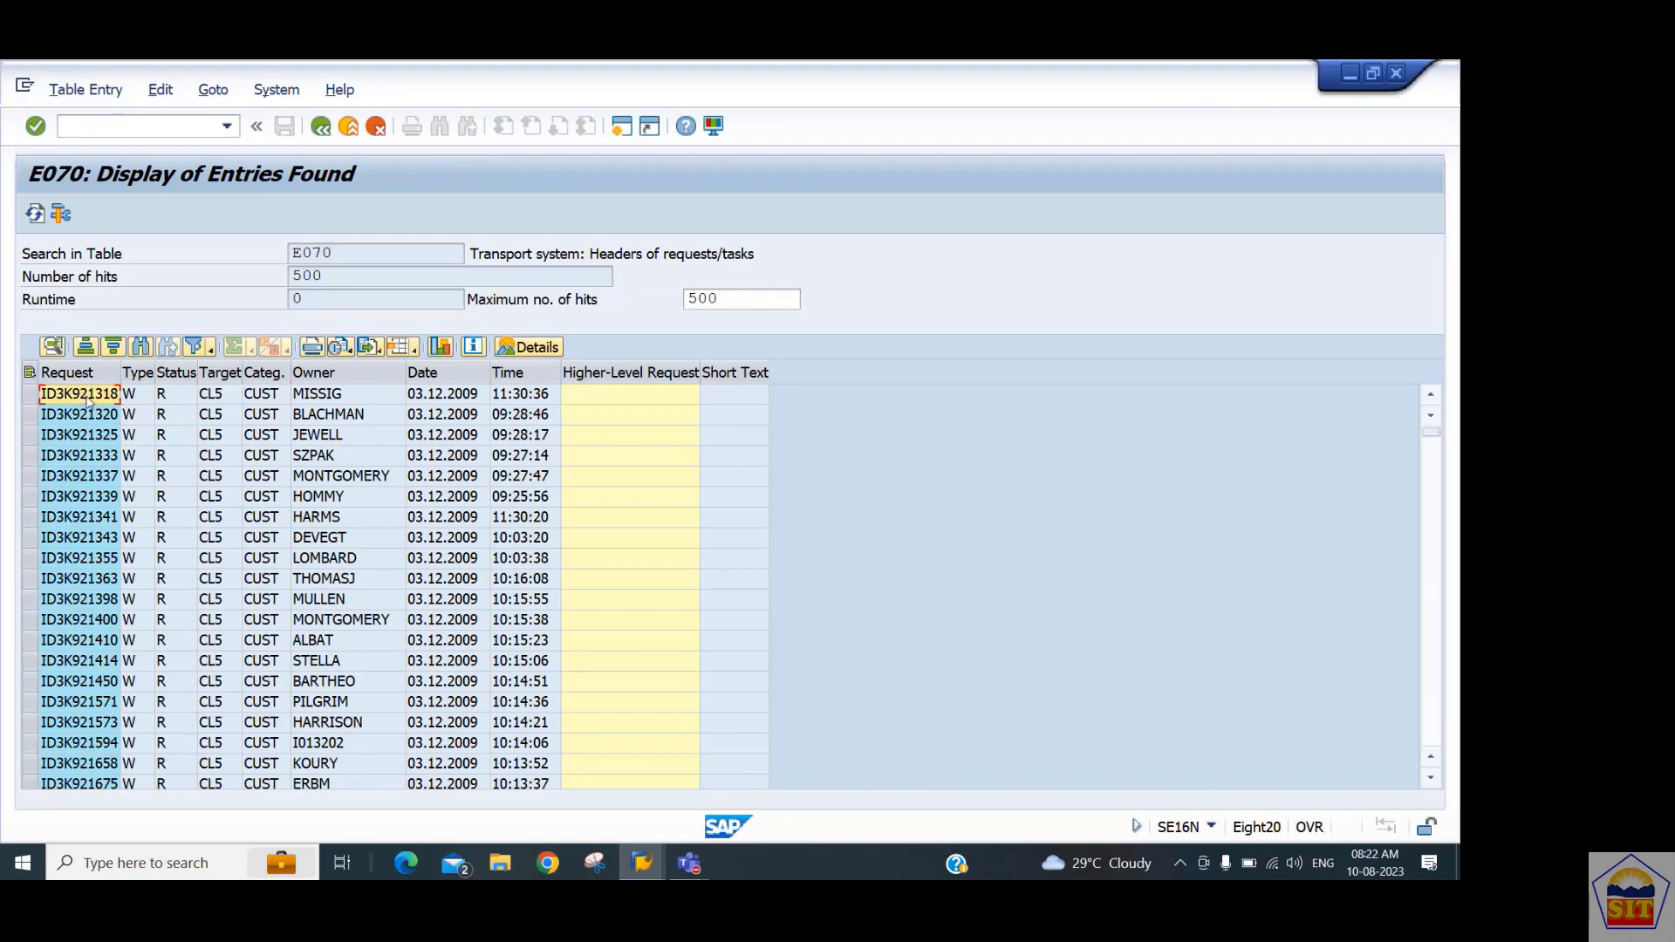
{"action": "left_click", "coordinate": [133, 397]}
{"action": "key", "text": "Down"}
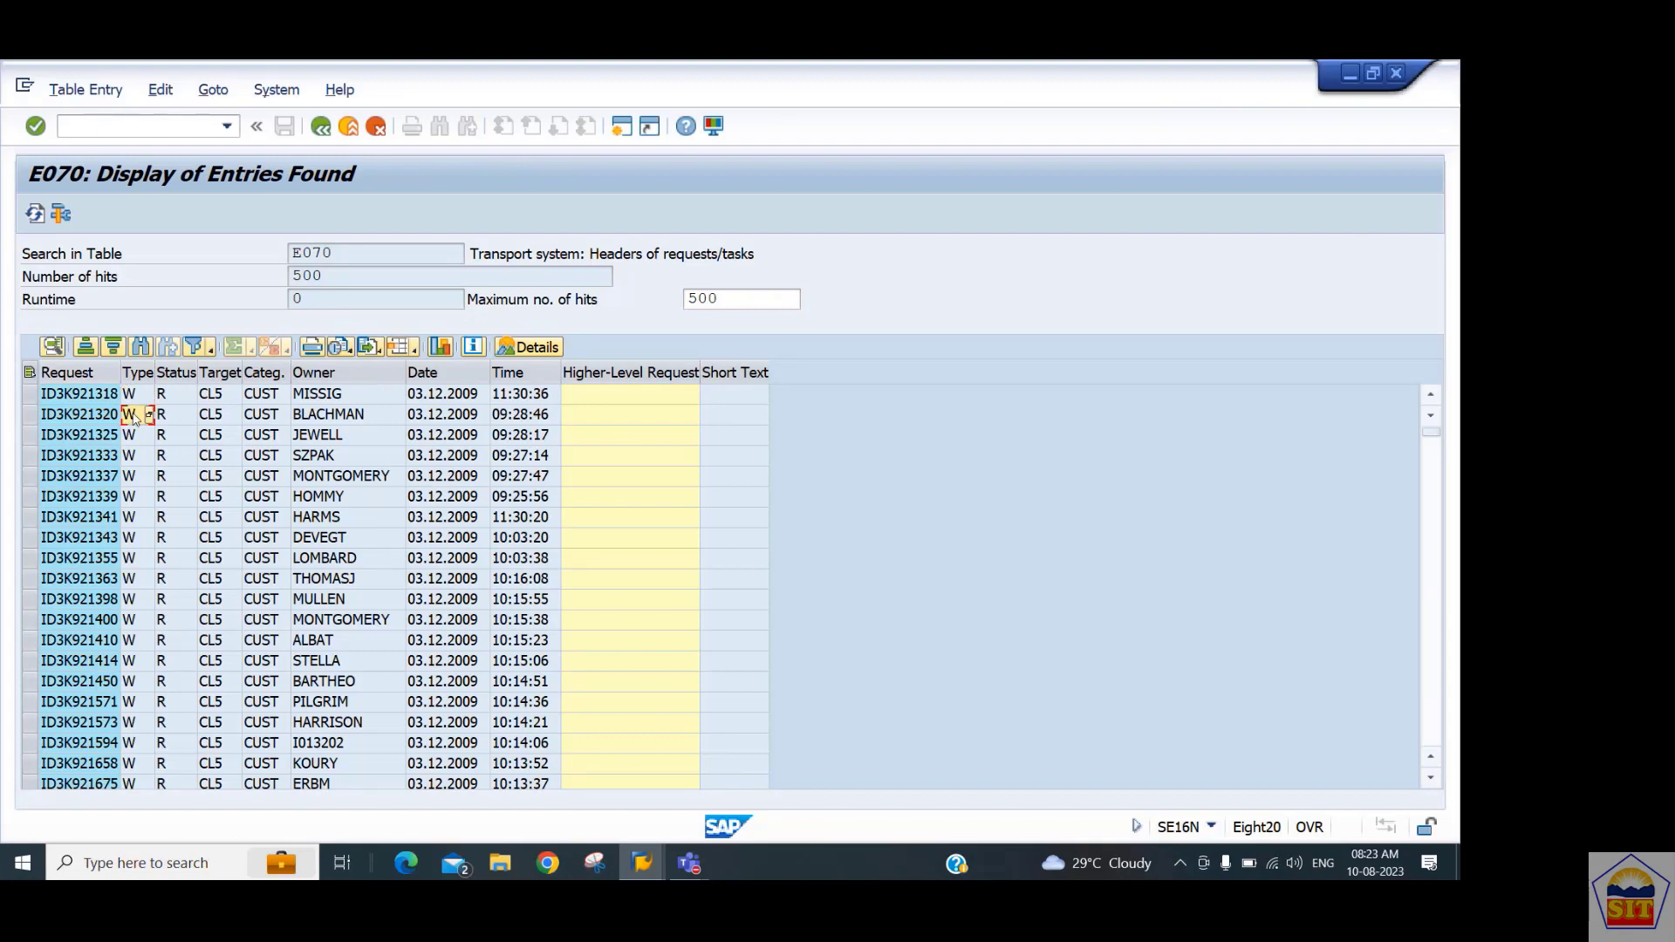
{"action": "left_click", "coordinate": [137, 398]}
Return to the selection criteria and list the E070 entries whose type is not equal to W.
{"action": "left_click", "coordinate": [321, 128]}
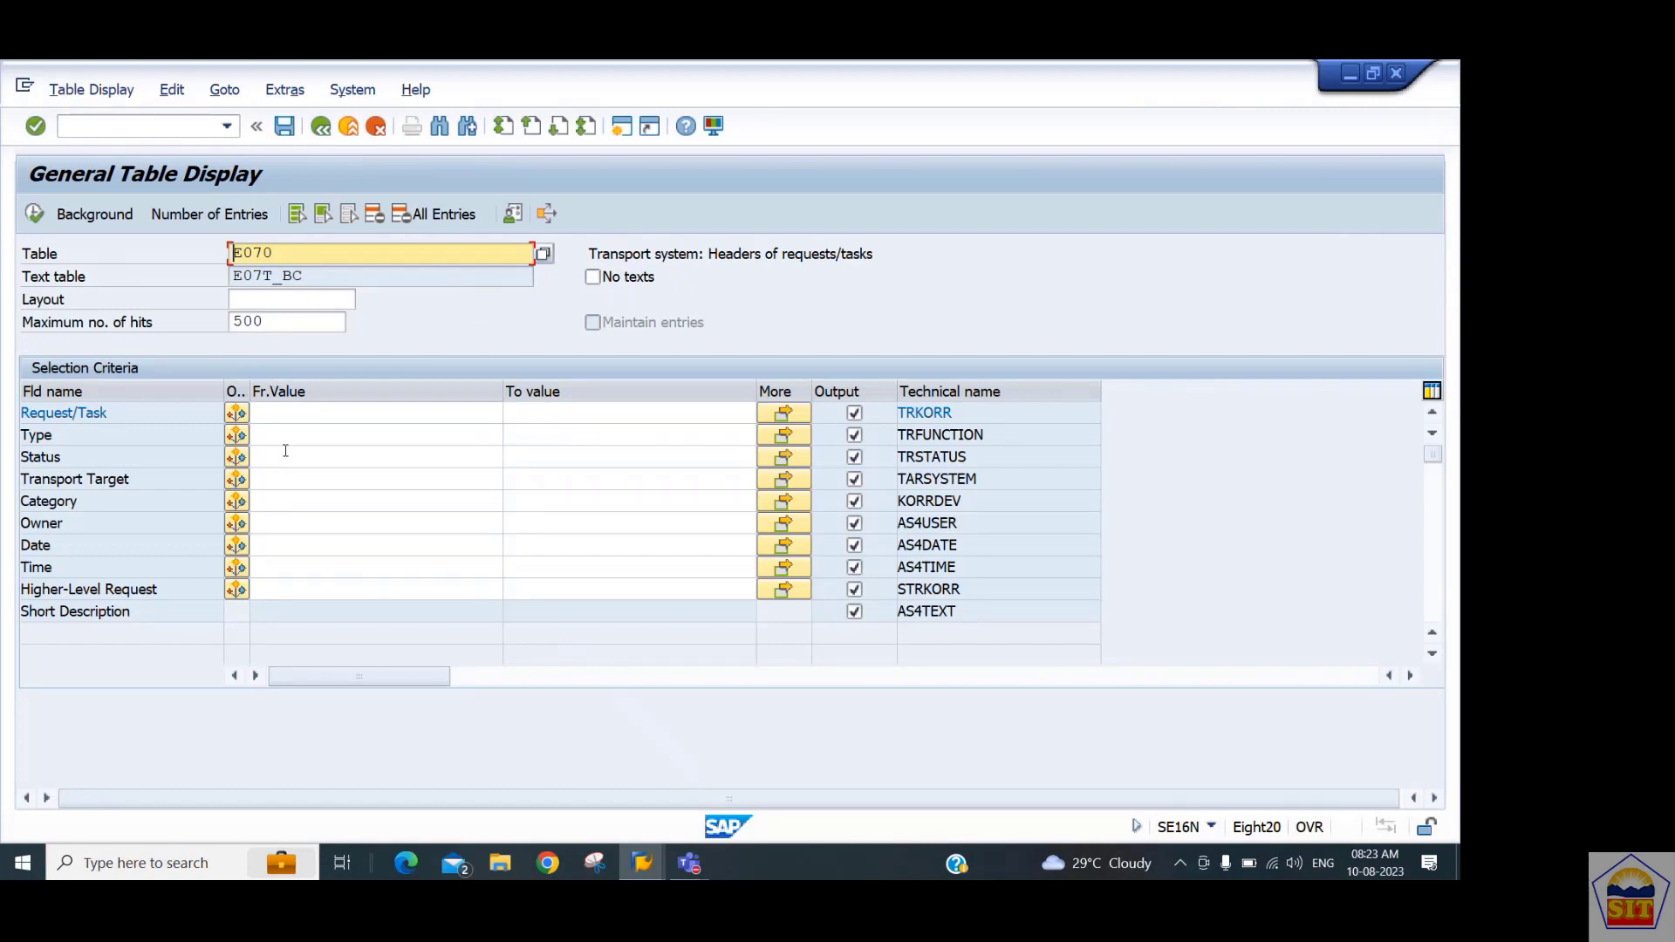
{"action": "left_click", "coordinate": [285, 436]}
{"action": "left_click", "coordinate": [238, 435]}
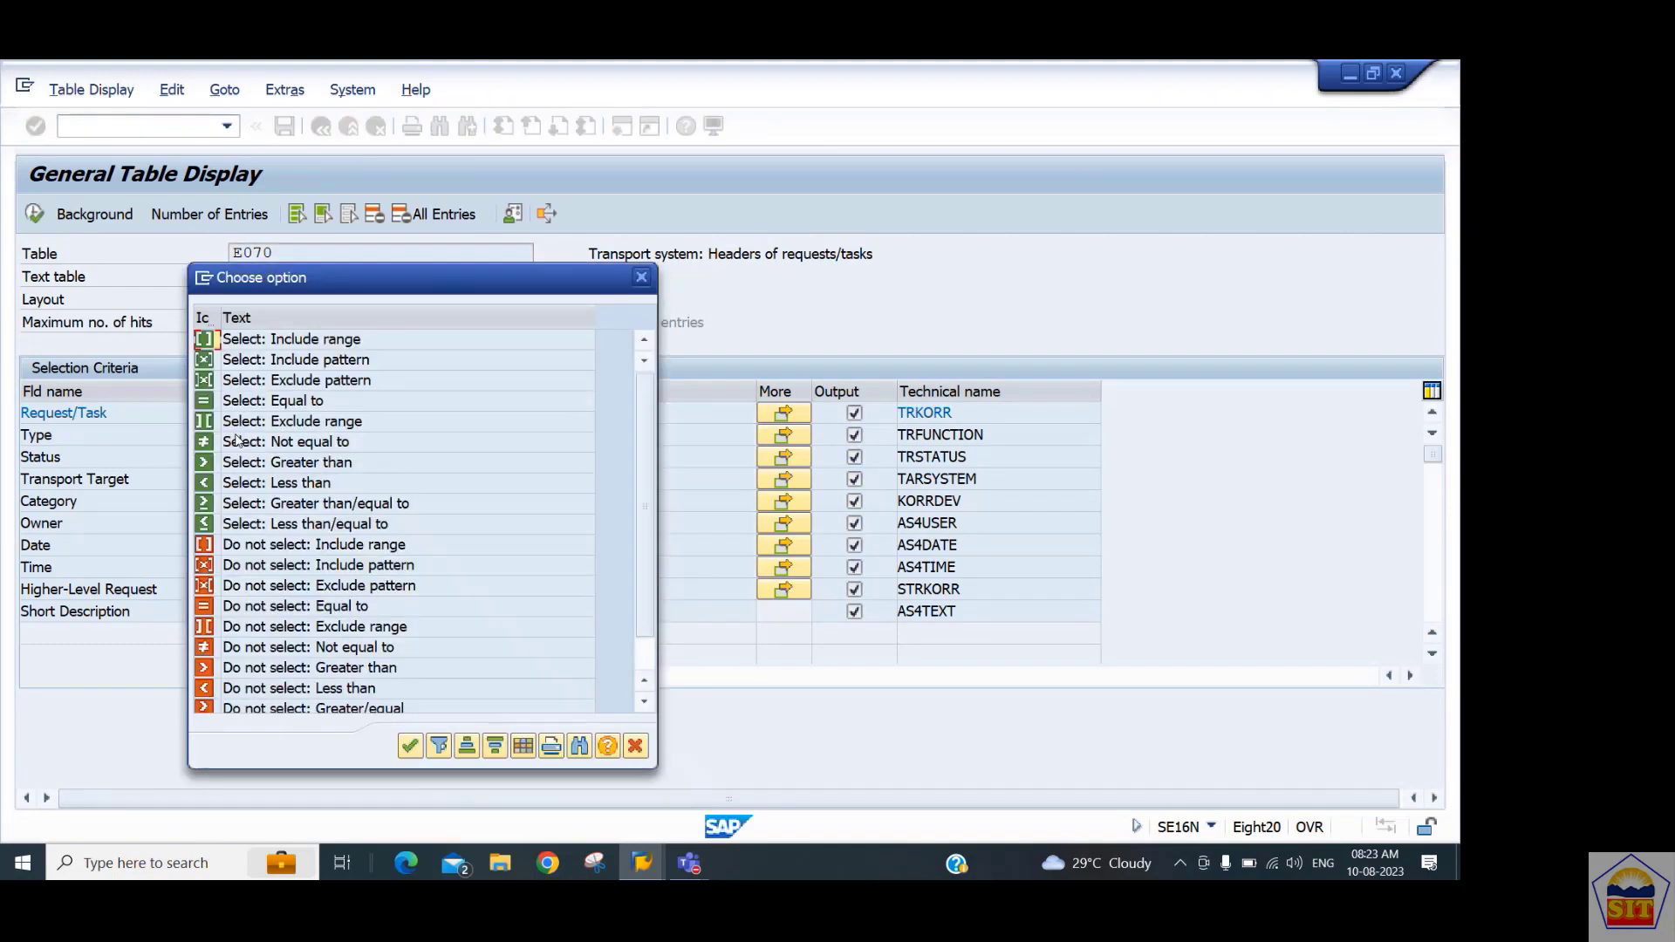
{"action": "double_click", "coordinate": [213, 444]}
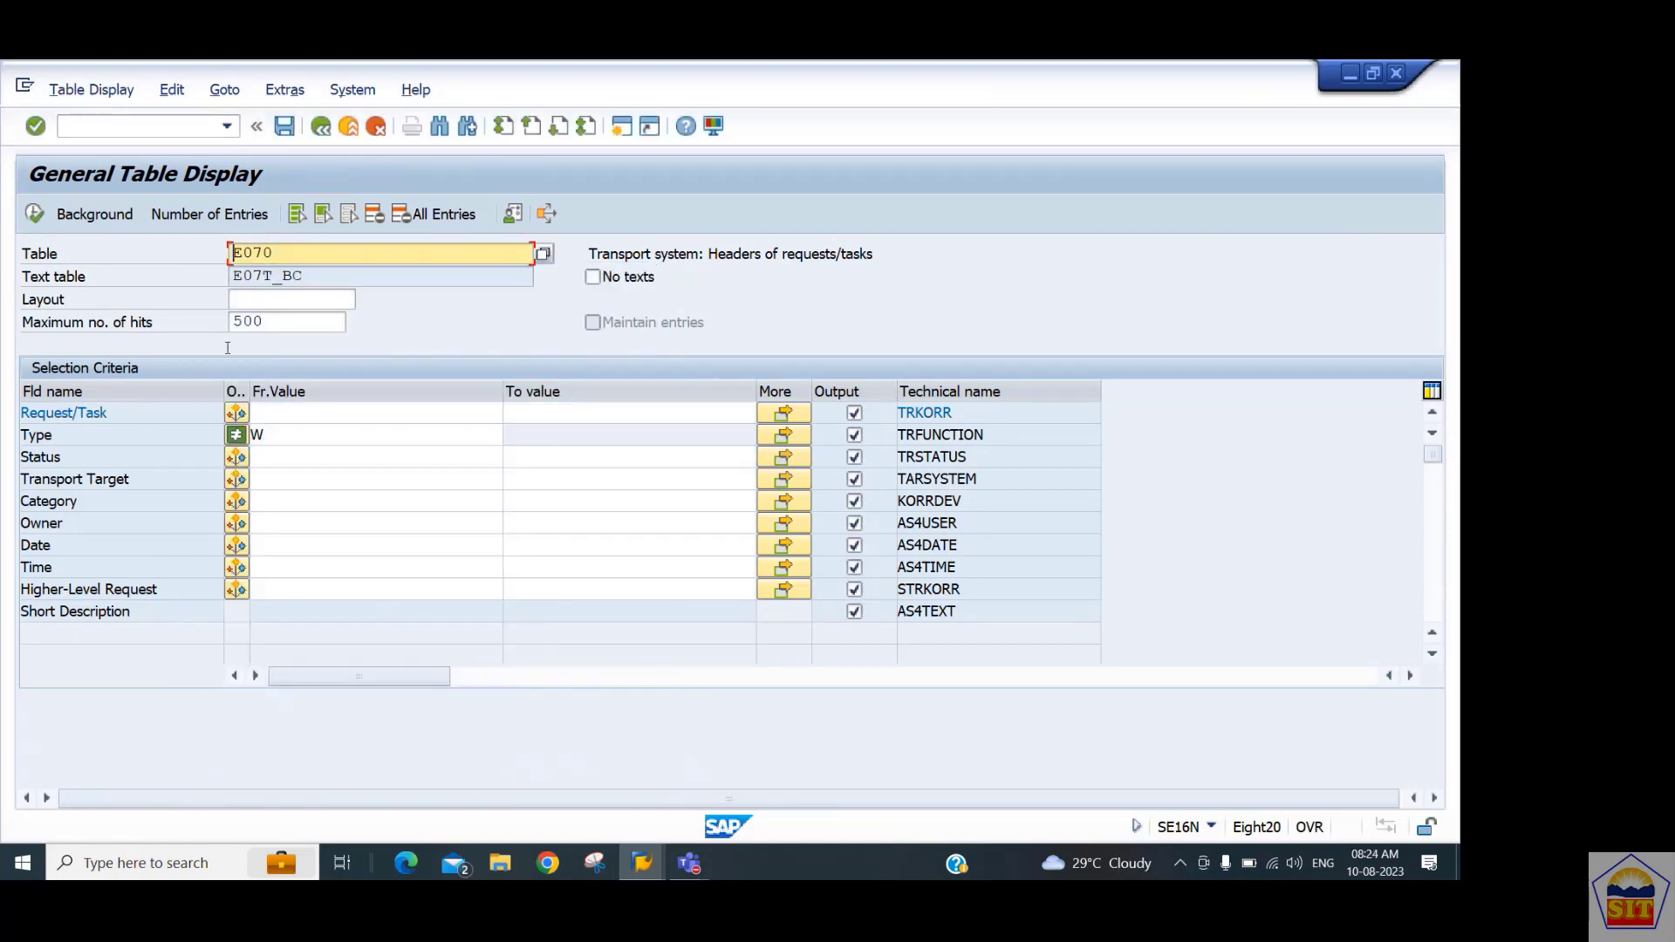
{"action": "left_click", "coordinate": [298, 435]}
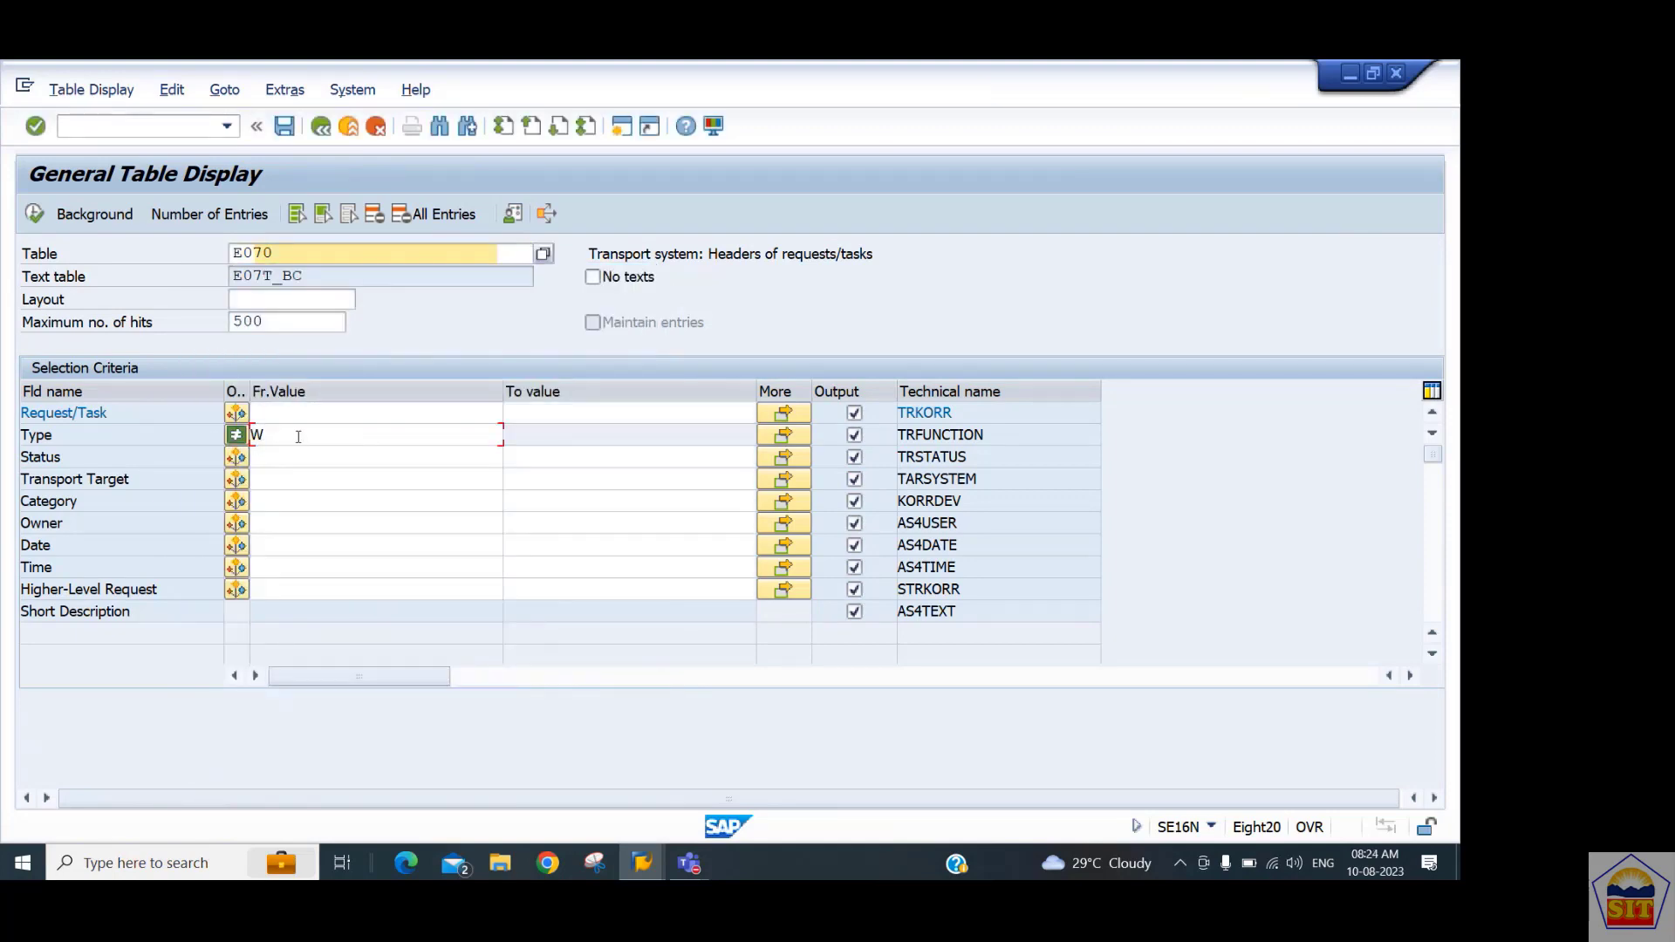
{"action": "left_click", "coordinate": [35, 214]}
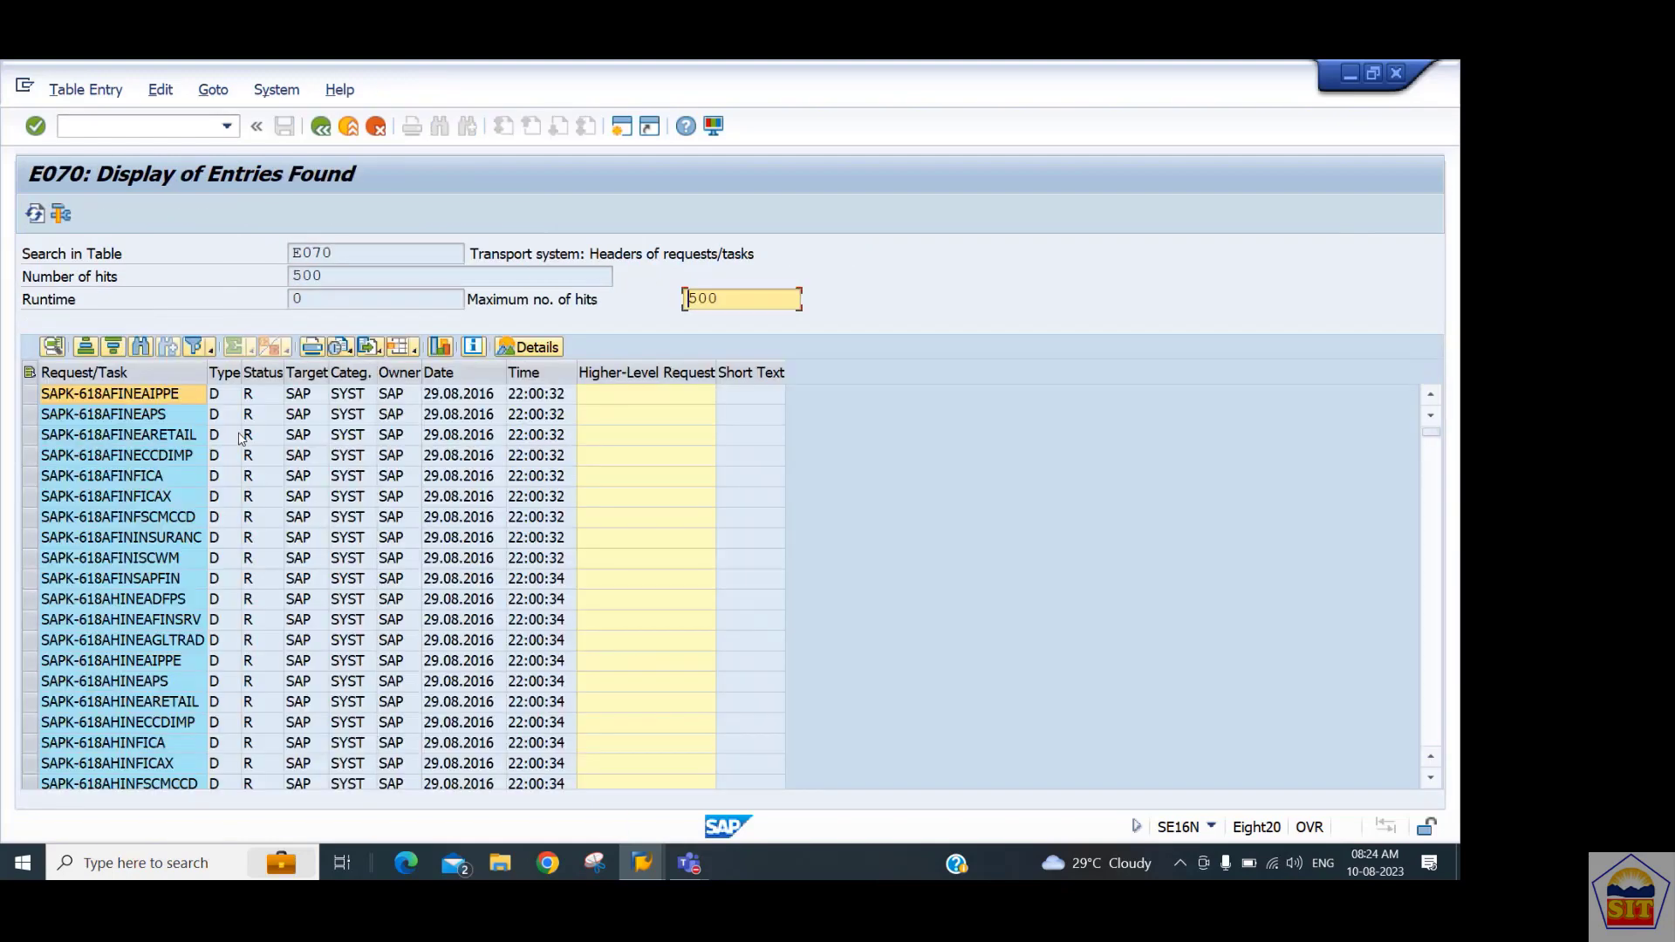
Look up the possible request/task types for the first entry, such as Customizing Request and Workbench Request.
{"action": "left_click", "coordinate": [218, 395]}
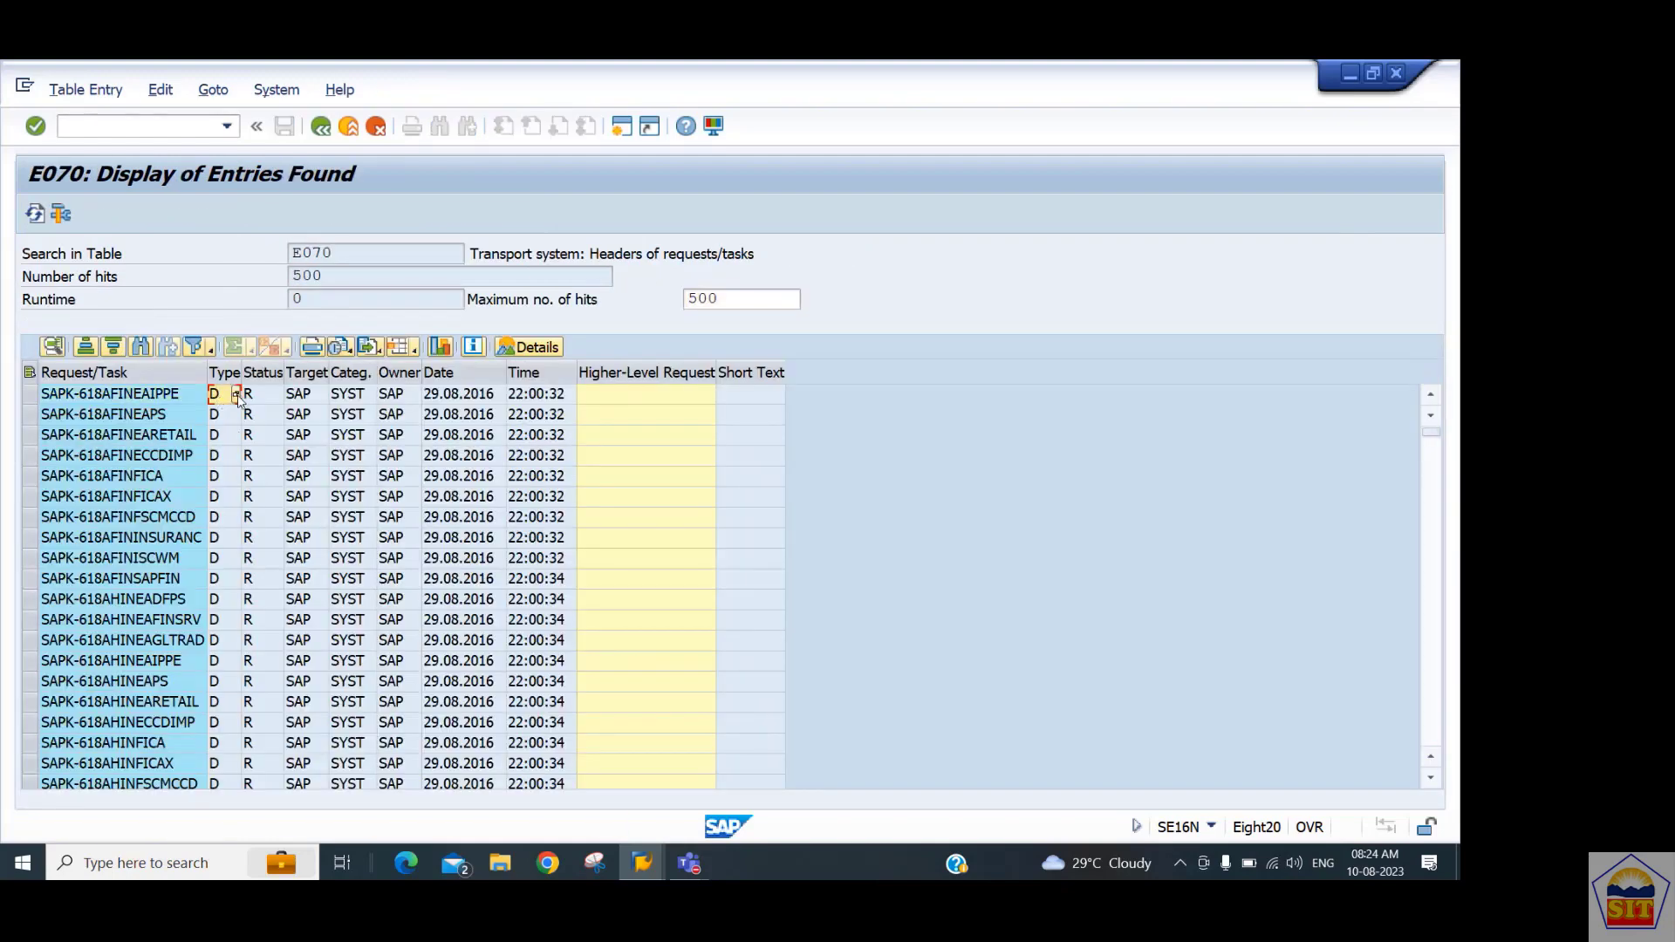
{"action": "left_click", "coordinate": [237, 397]}
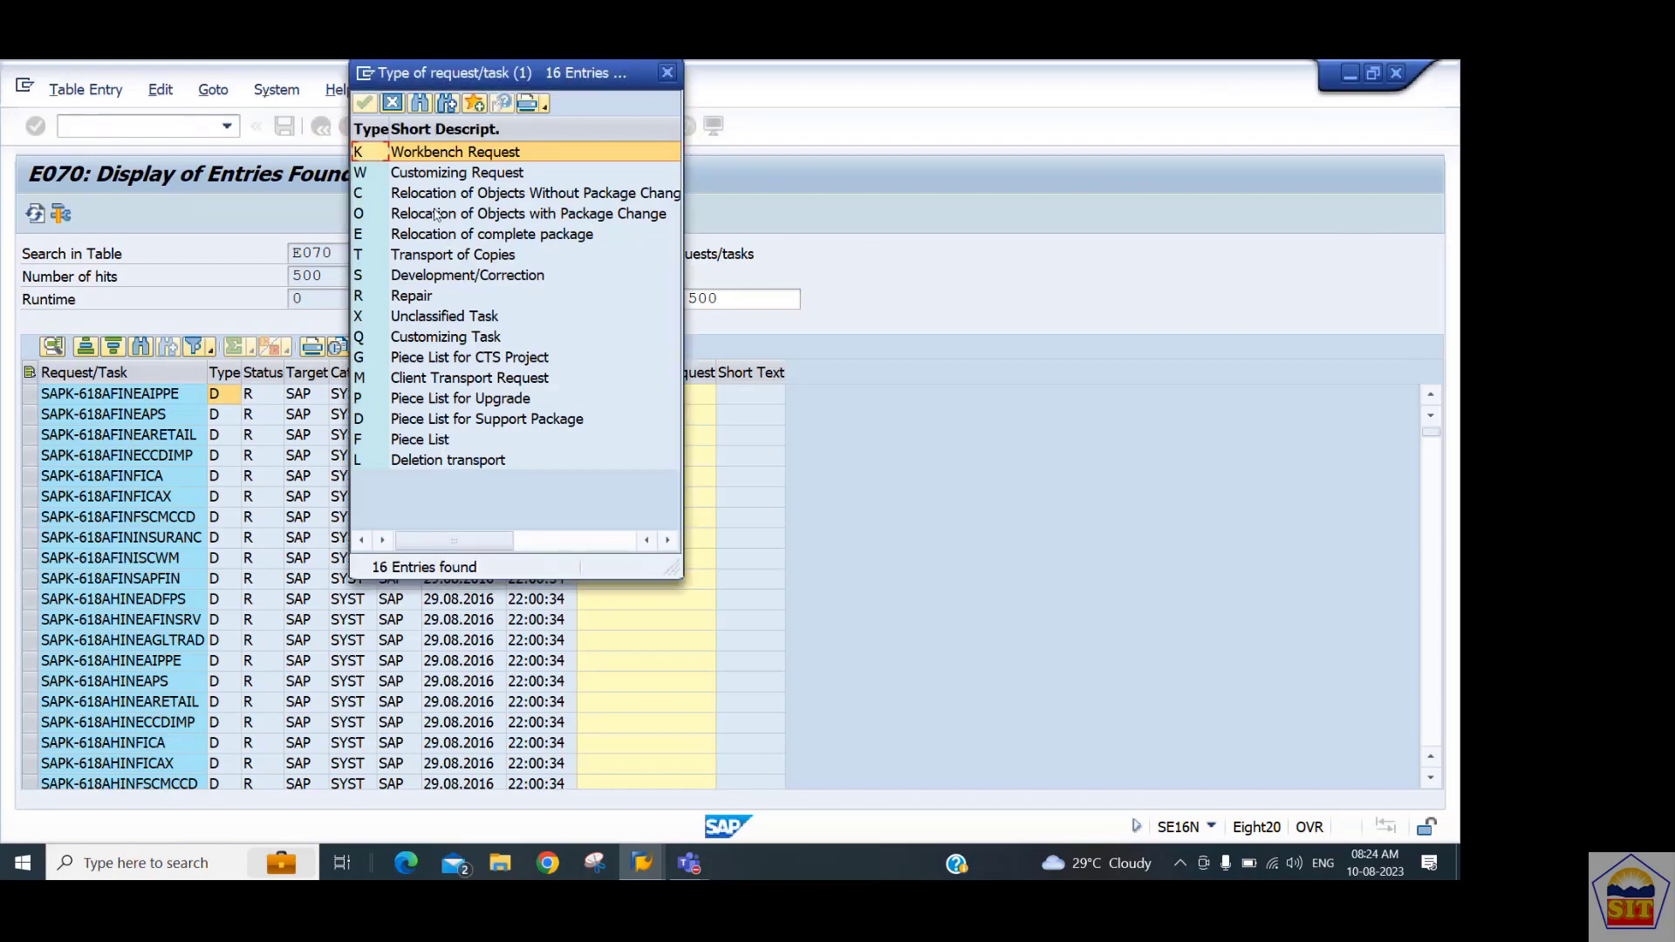
{"action": "left_click", "coordinate": [430, 174]}
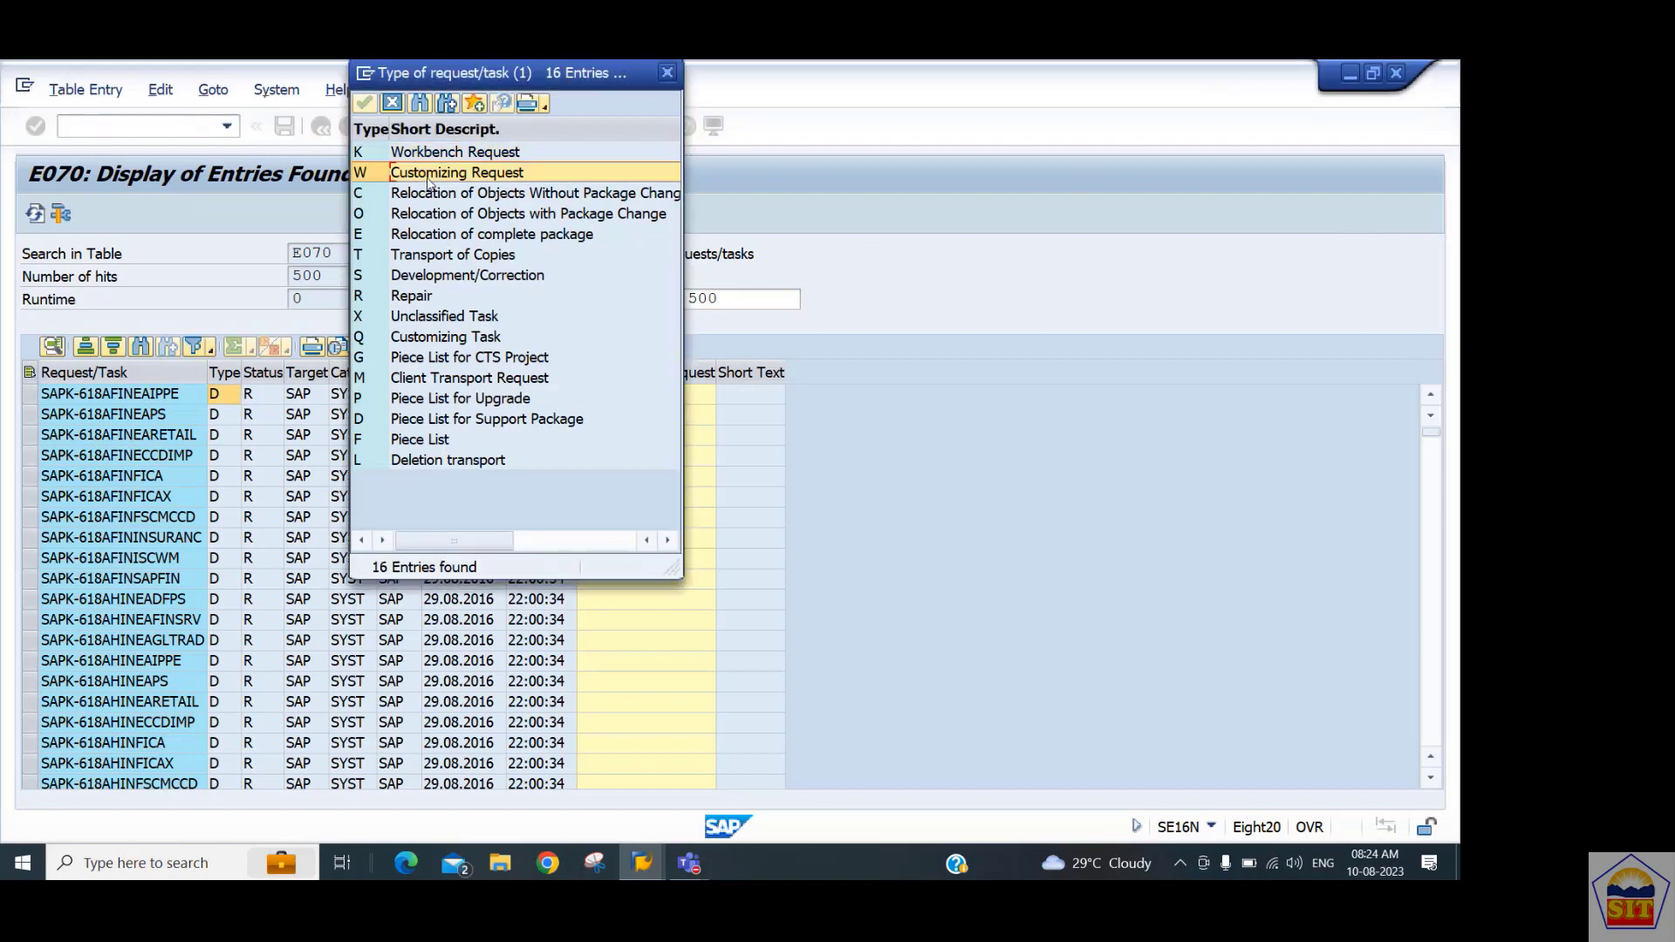
{"action": "left_click", "coordinate": [439, 155]}
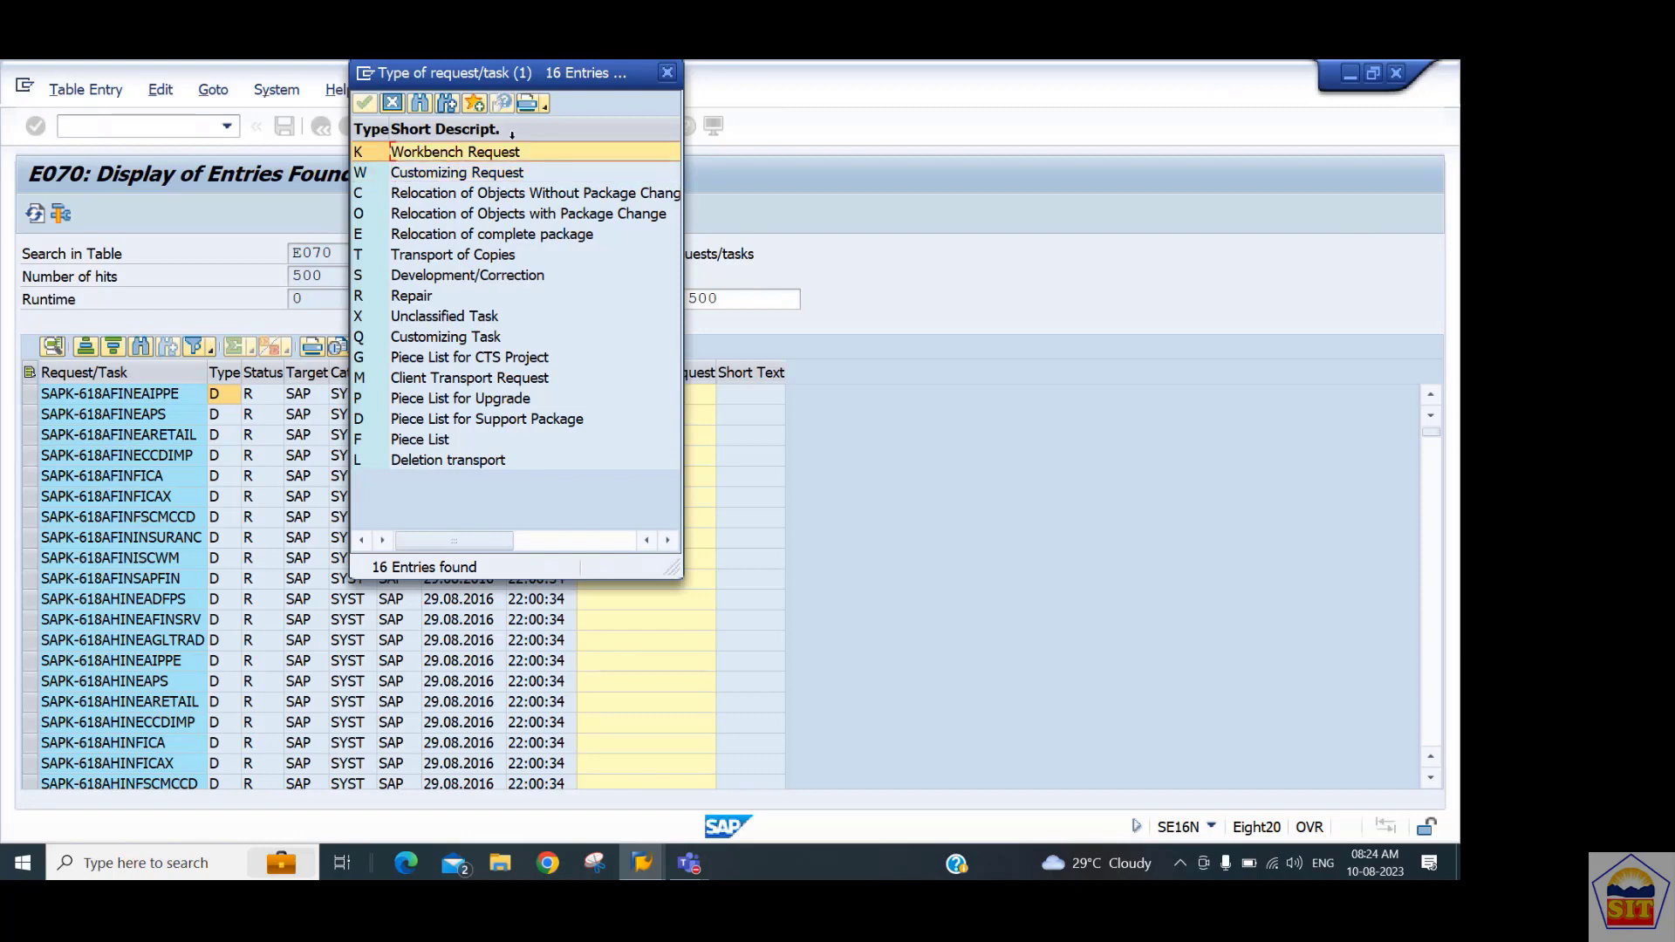
{"action": "left_click", "coordinate": [667, 73]}
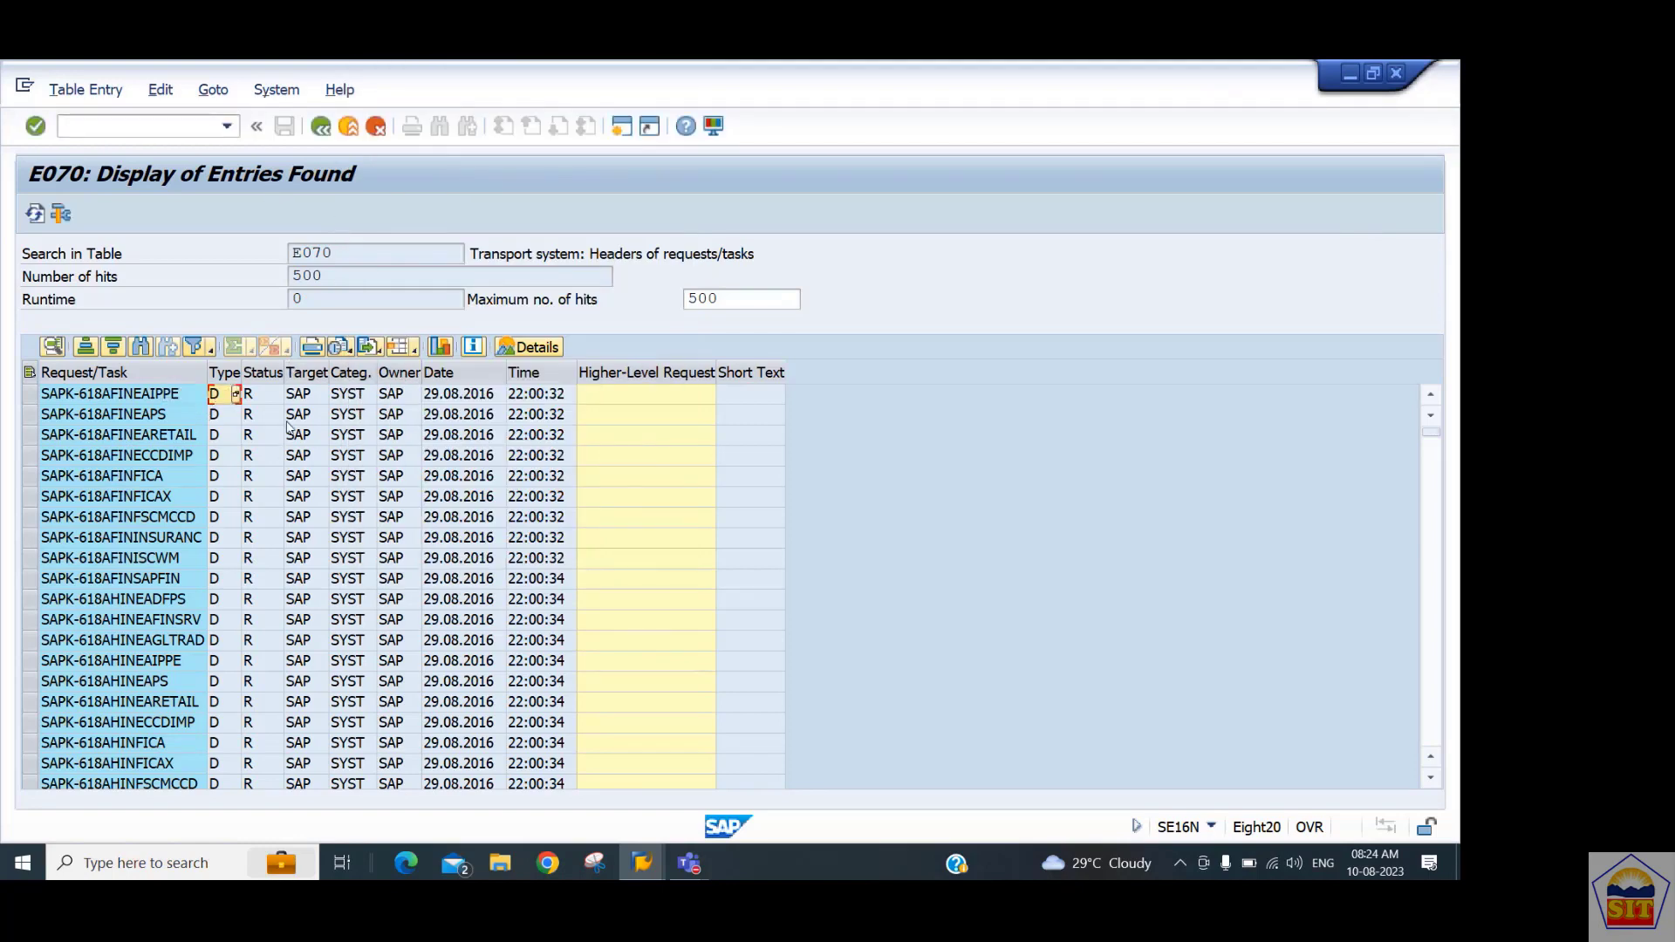
Remove the type criterion, list the E070 entries again, and examine the first entry's owner and date.
{"action": "left_click", "coordinate": [321, 127]}
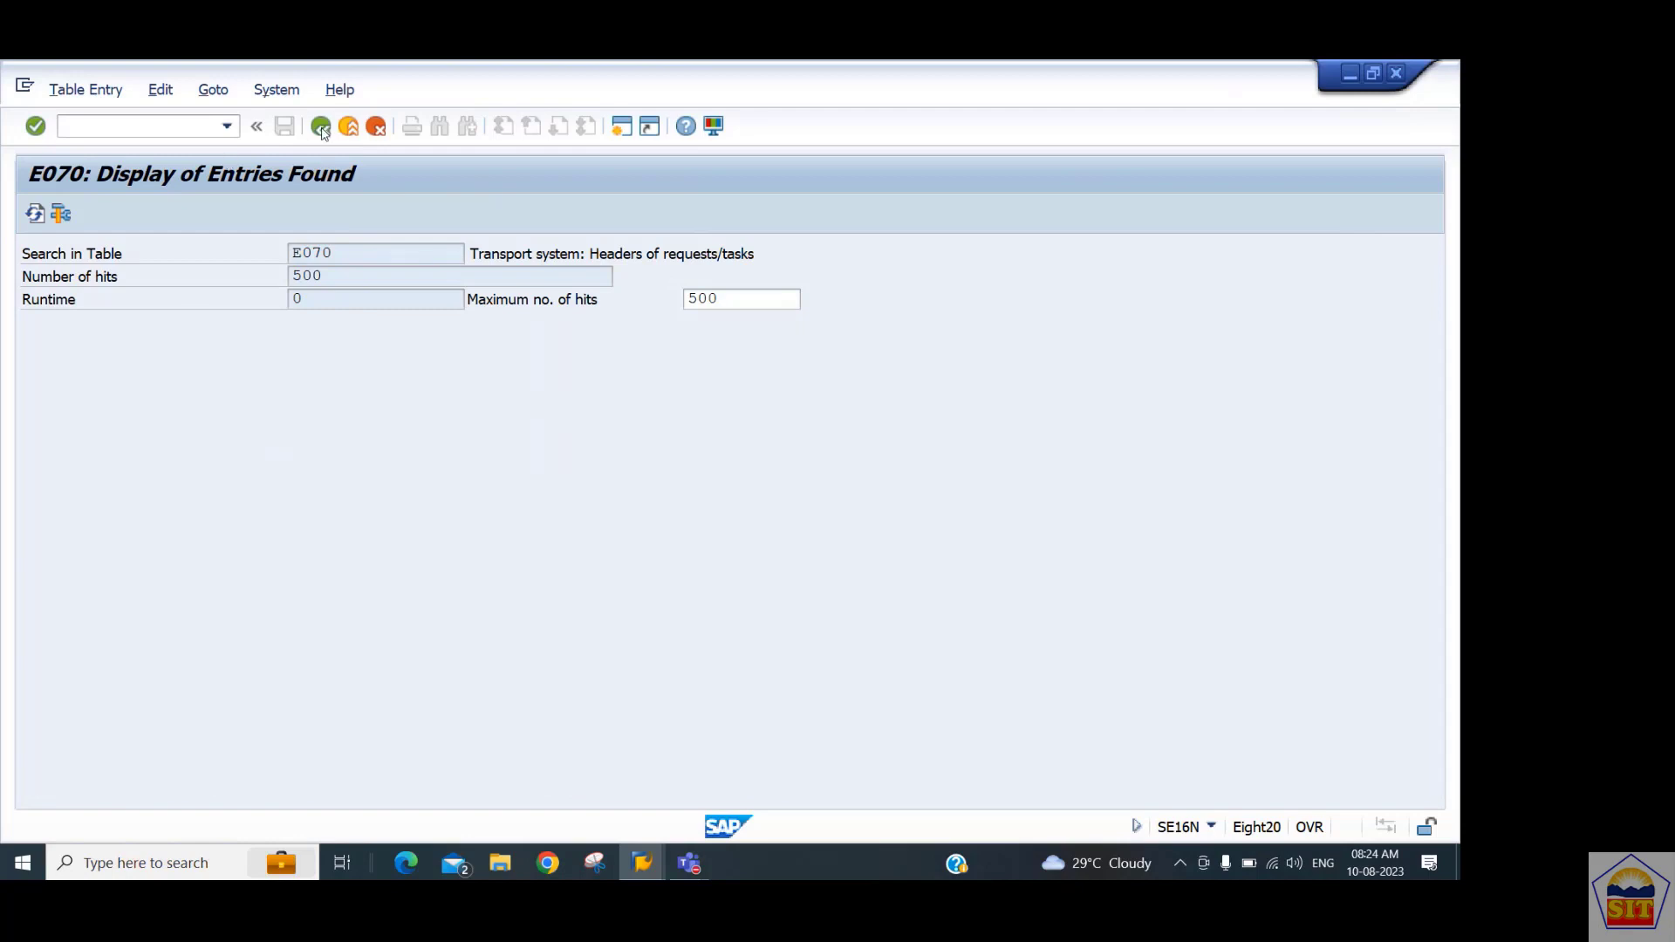
{"action": "left_click", "coordinate": [281, 427]}
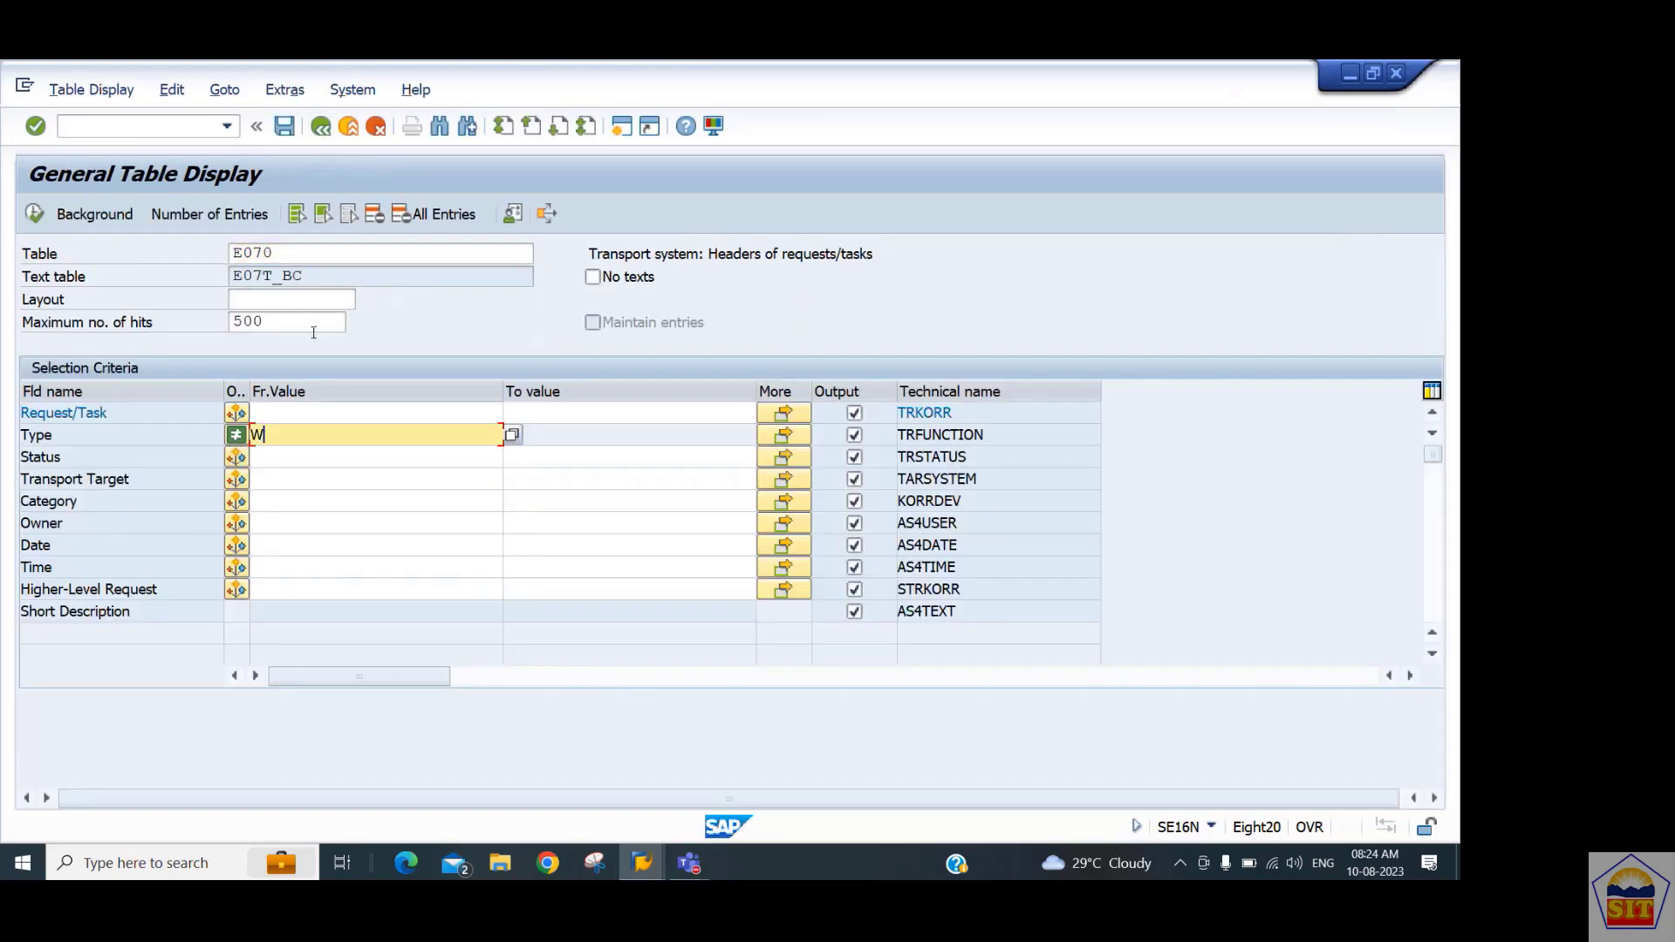
{"action": "left_click", "coordinate": [376, 213]}
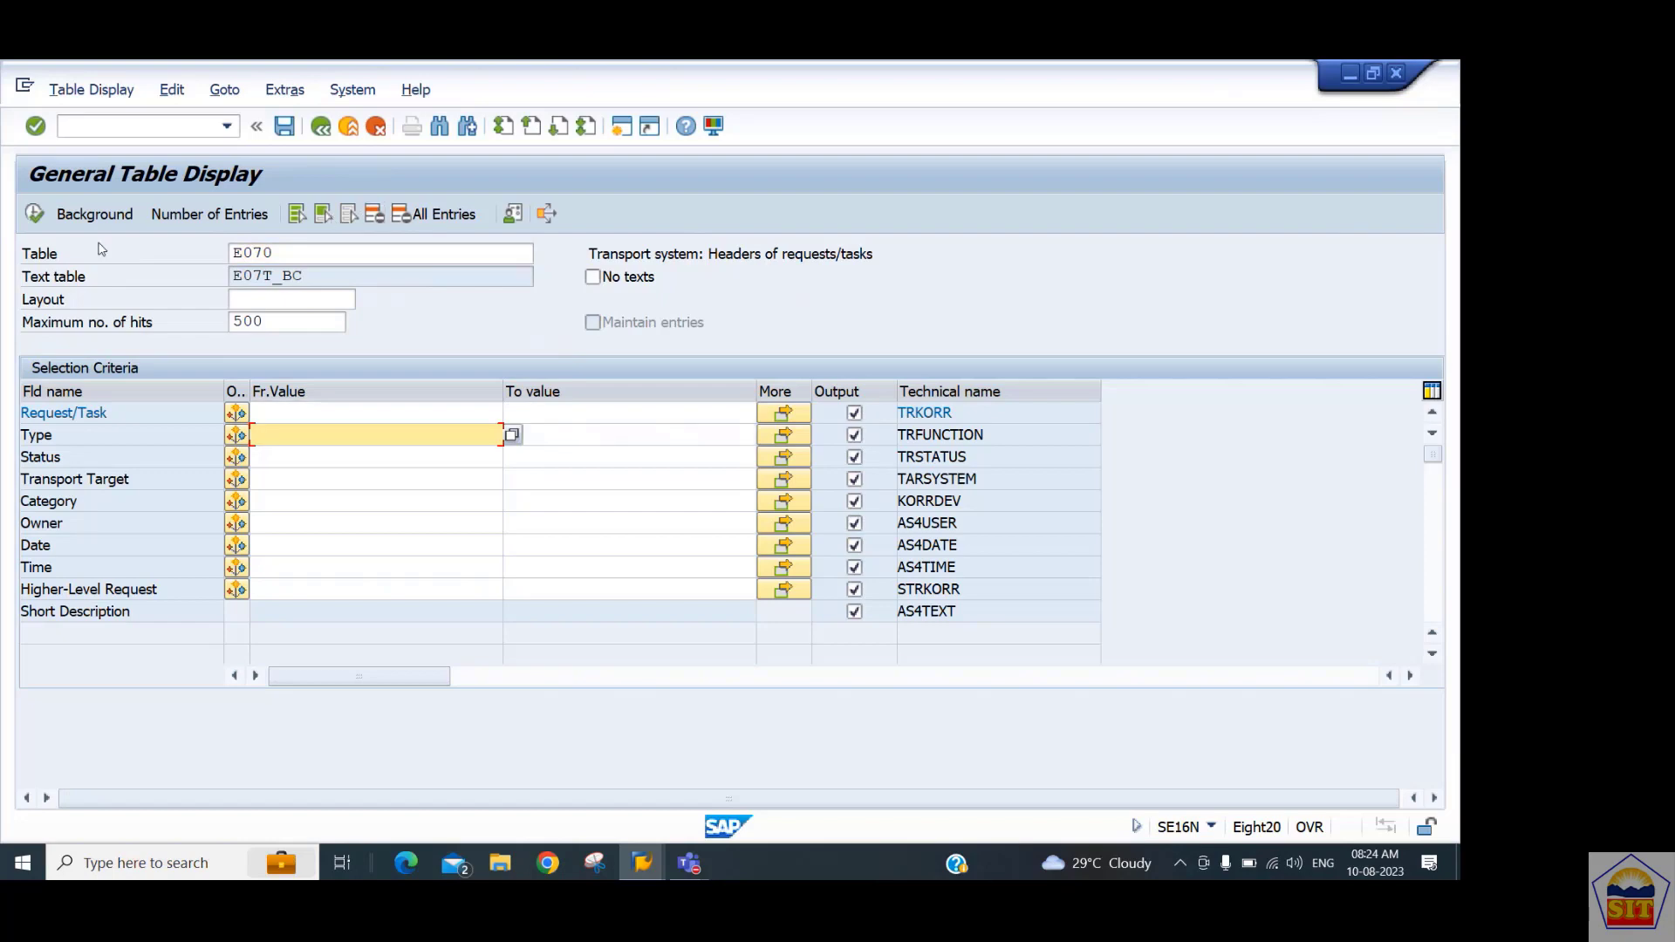
{"action": "left_click", "coordinate": [34, 215]}
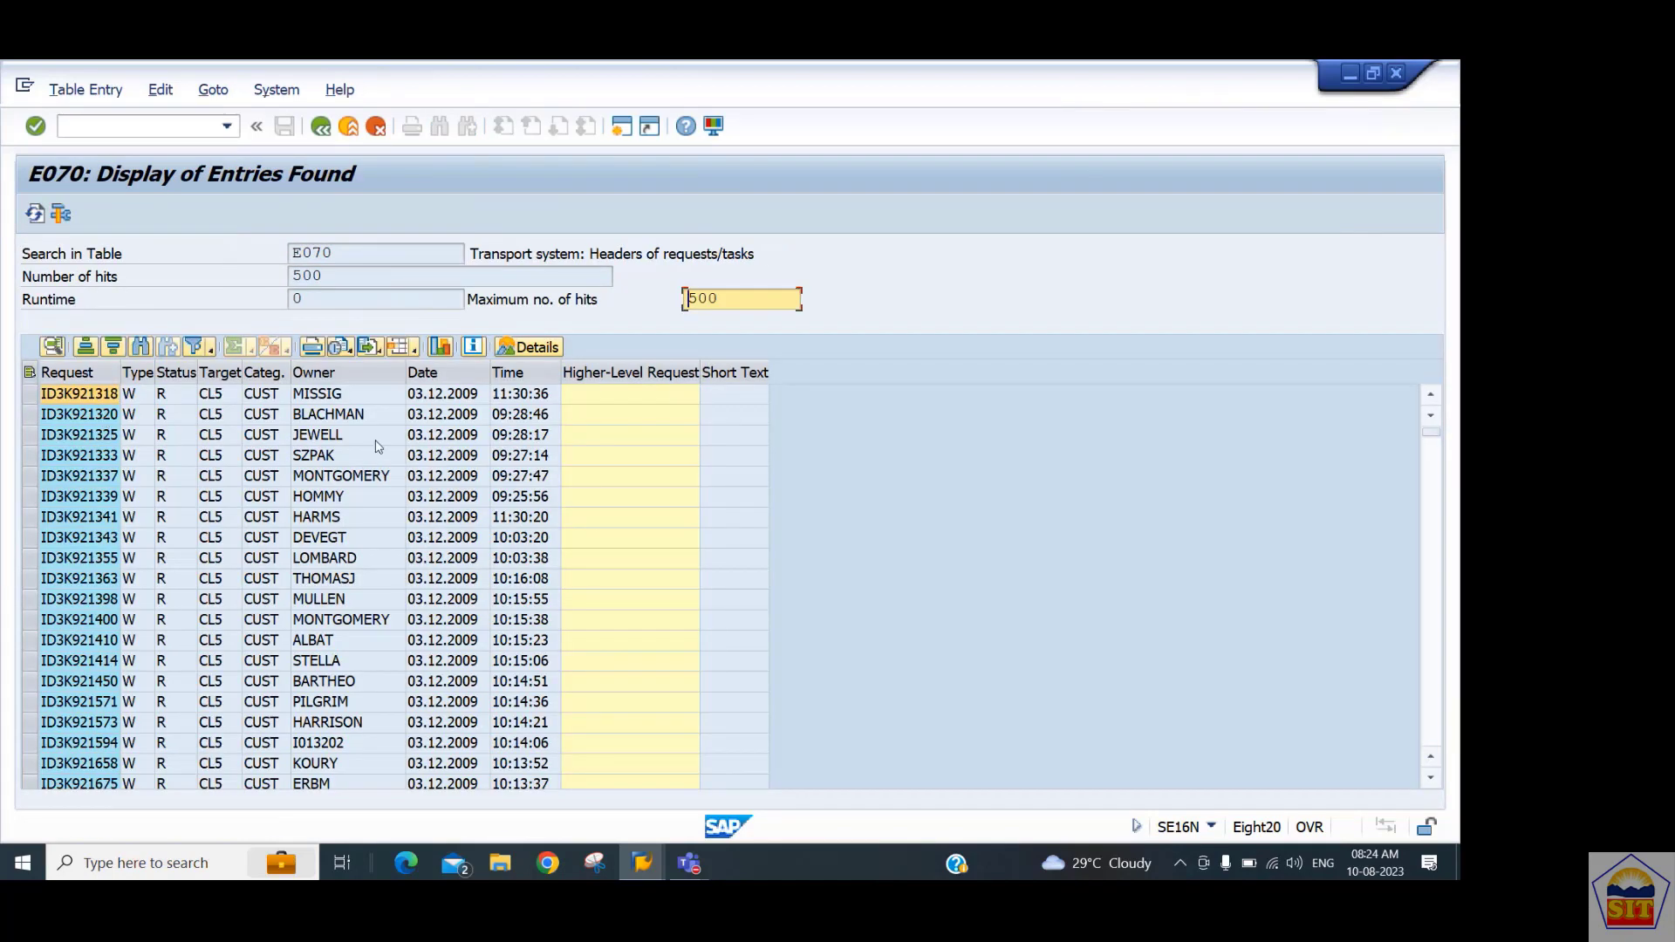
{"action": "left_click", "coordinate": [349, 394]}
{"action": "left_click", "coordinate": [471, 397]}
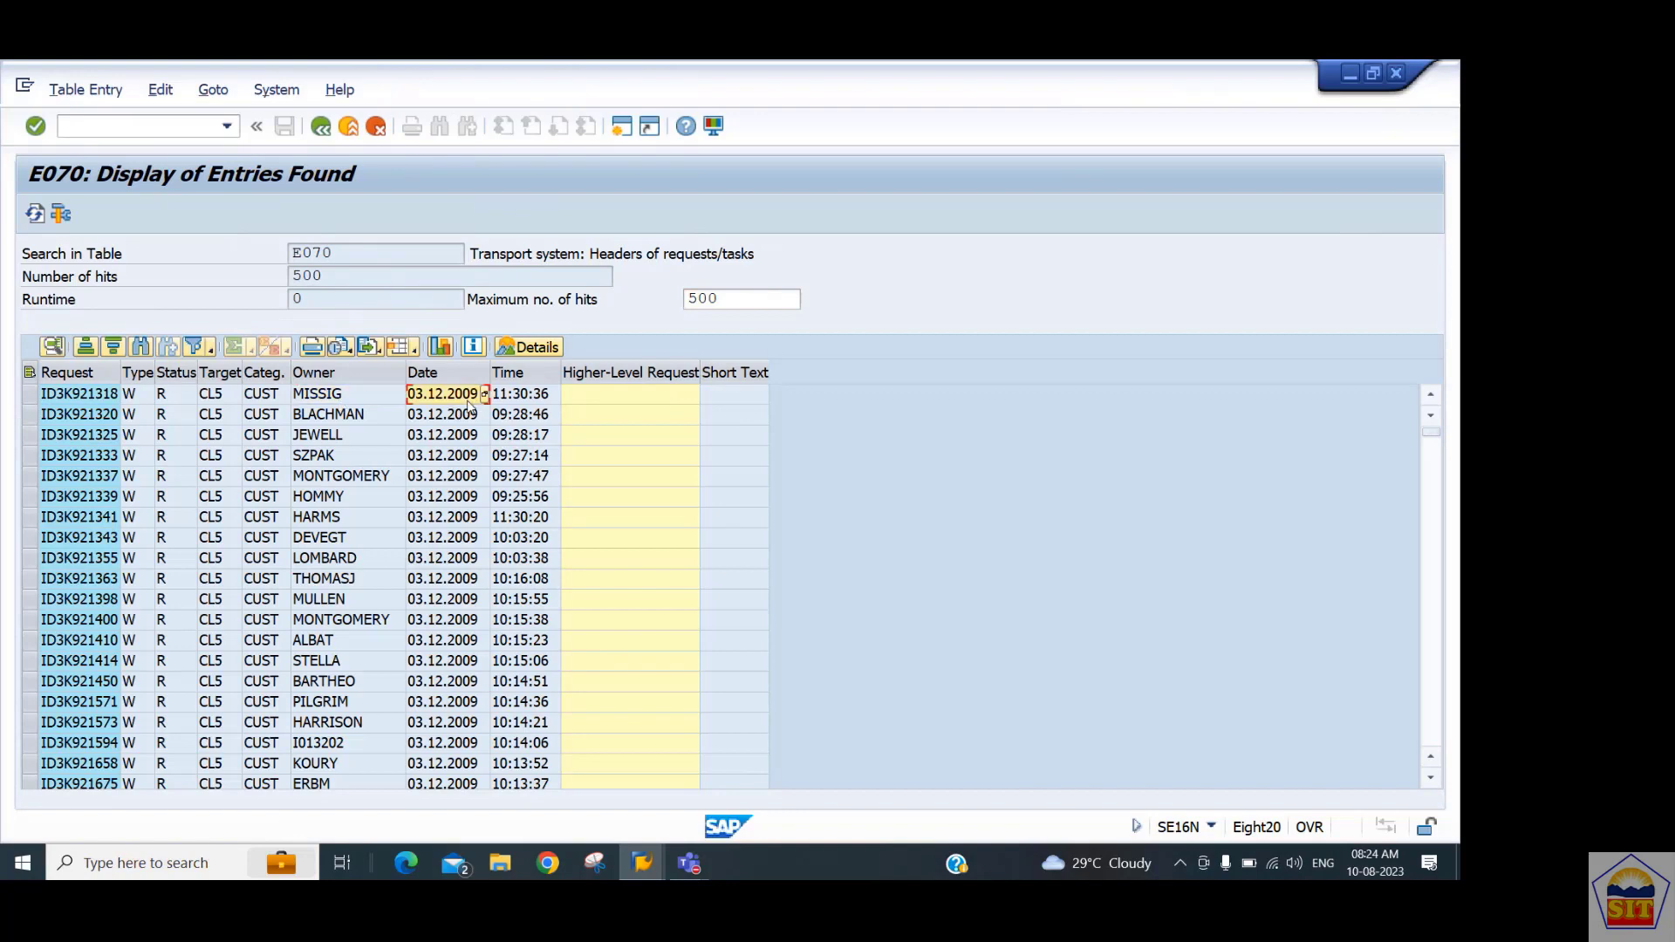
Examine the first E070 entry's time and exit the table display to SAP Easy Access.
{"action": "left_click", "coordinate": [536, 399]}
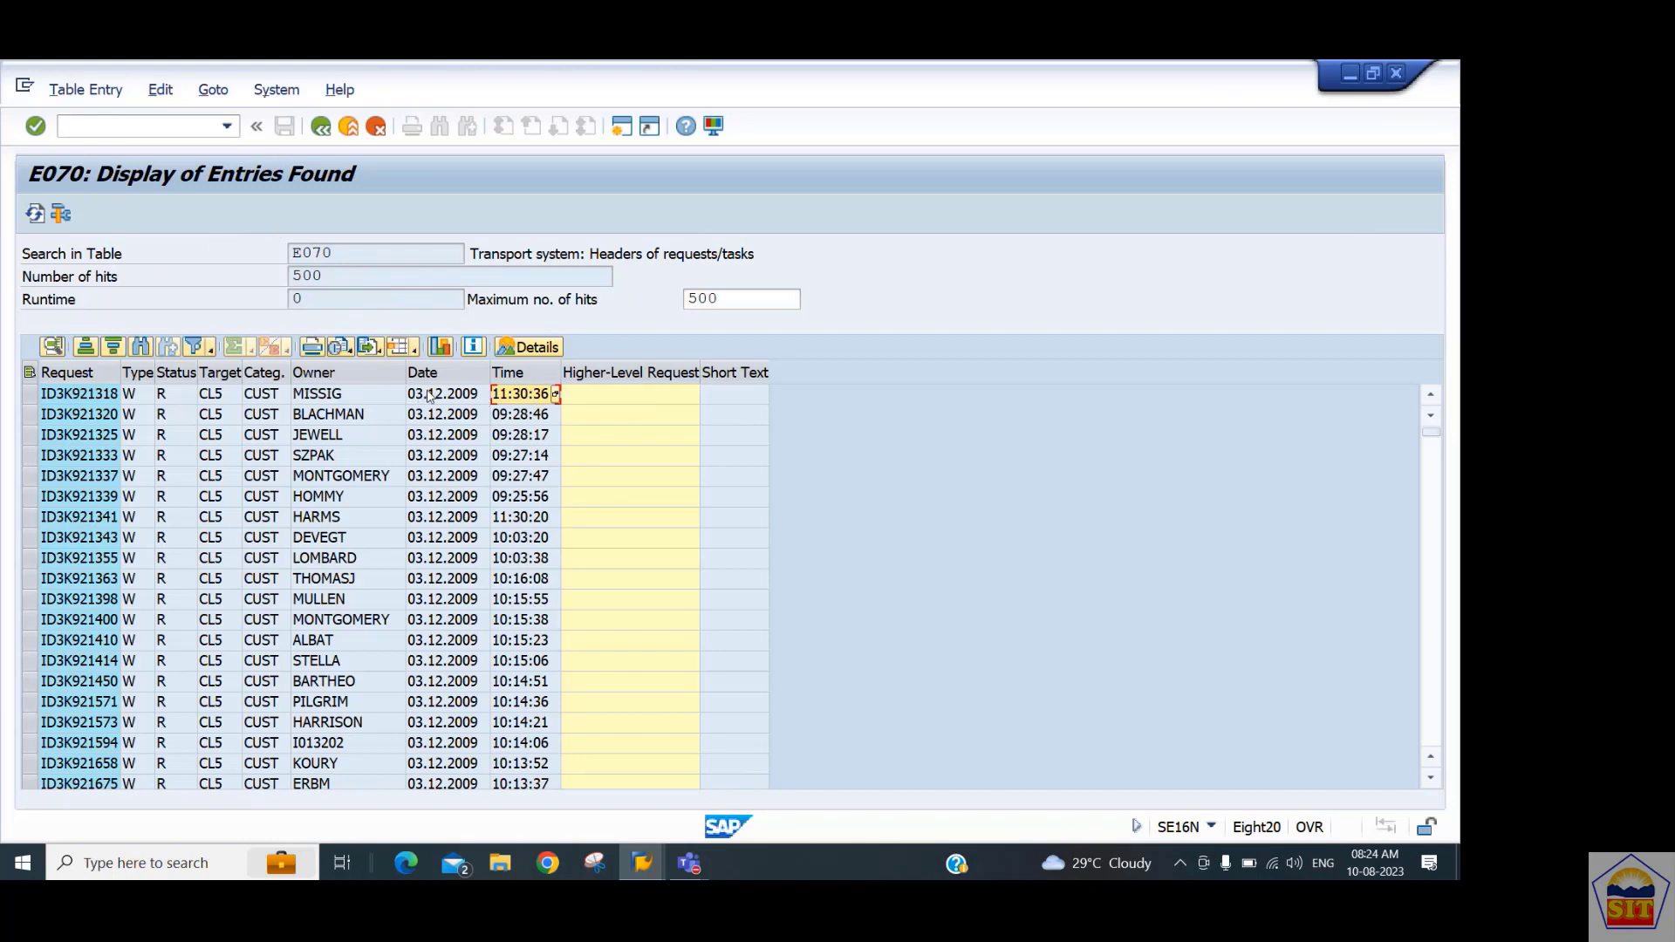
{"action": "left_click", "coordinate": [321, 127]}
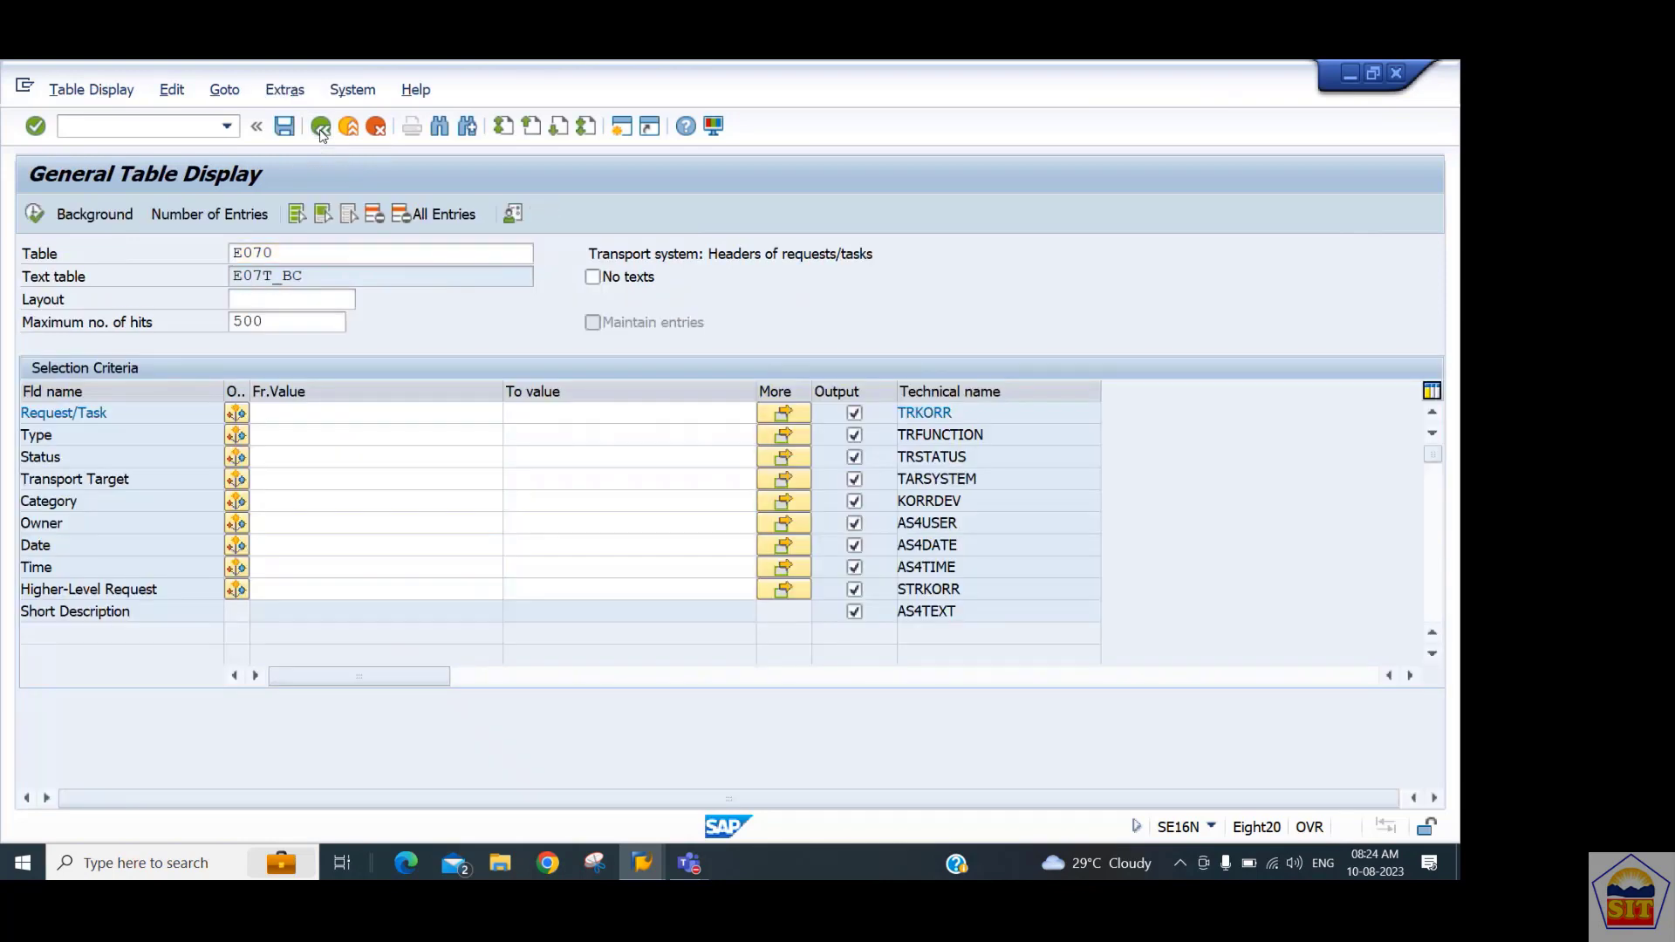
{"action": "left_click", "coordinate": [321, 128]}
Start transaction SE16N and load table E071 with the object entries of requests/tasks.
{"action": "type", "text": "se"}
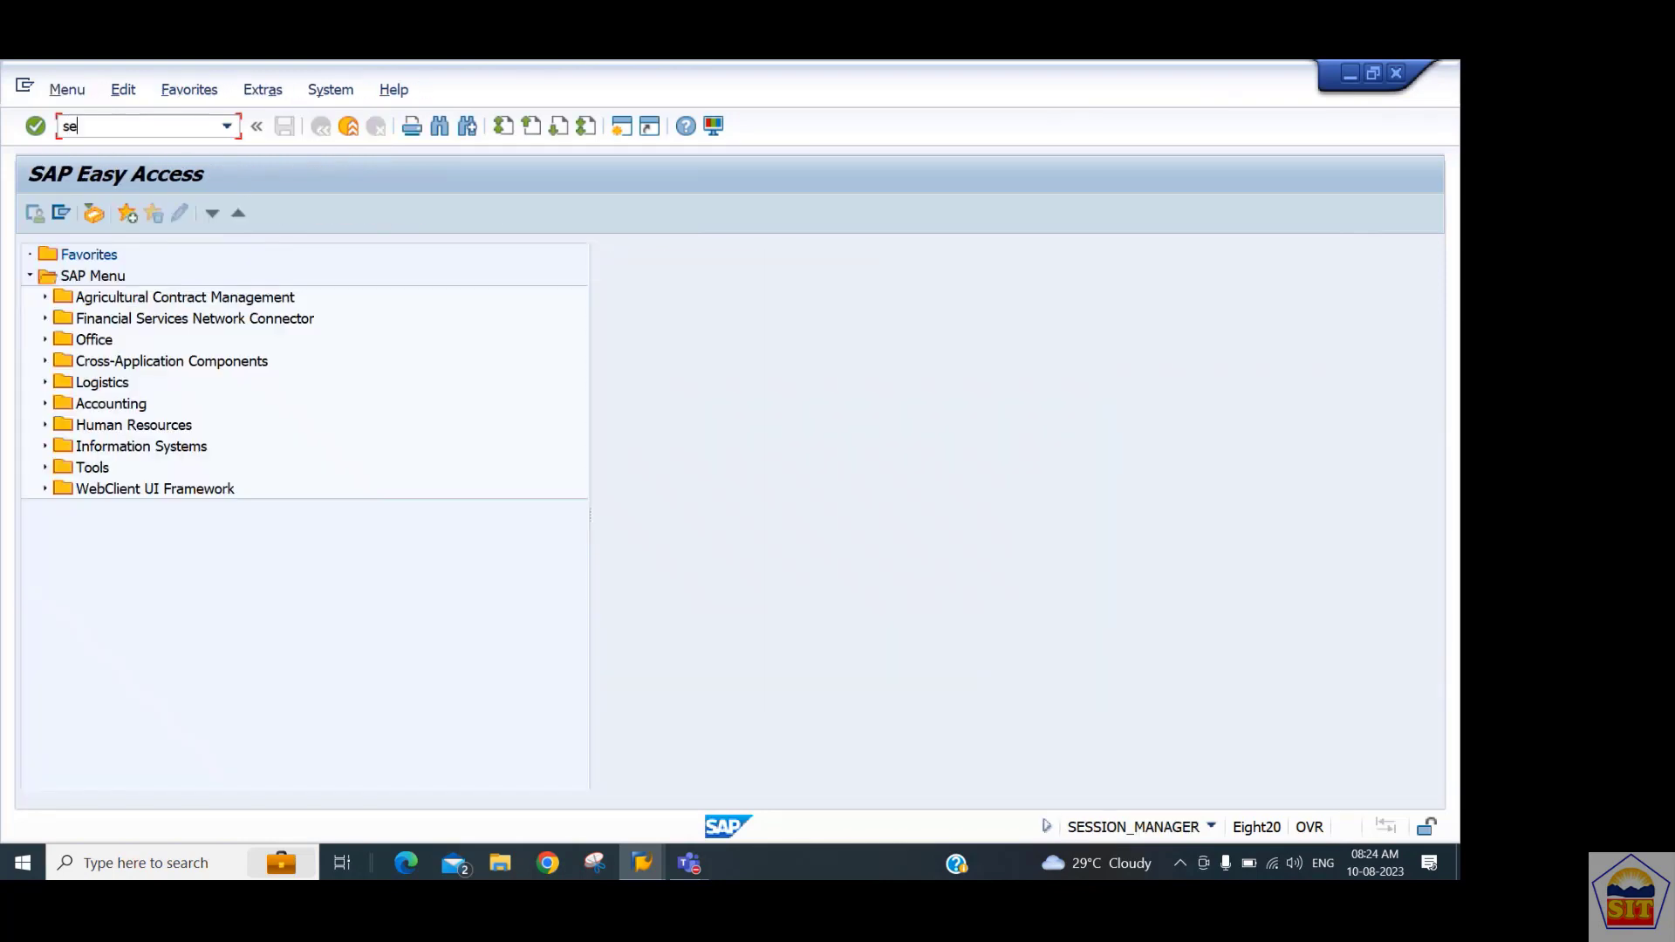
{"action": "type", "text": "16n"}
{"action": "key", "text": "Return"}
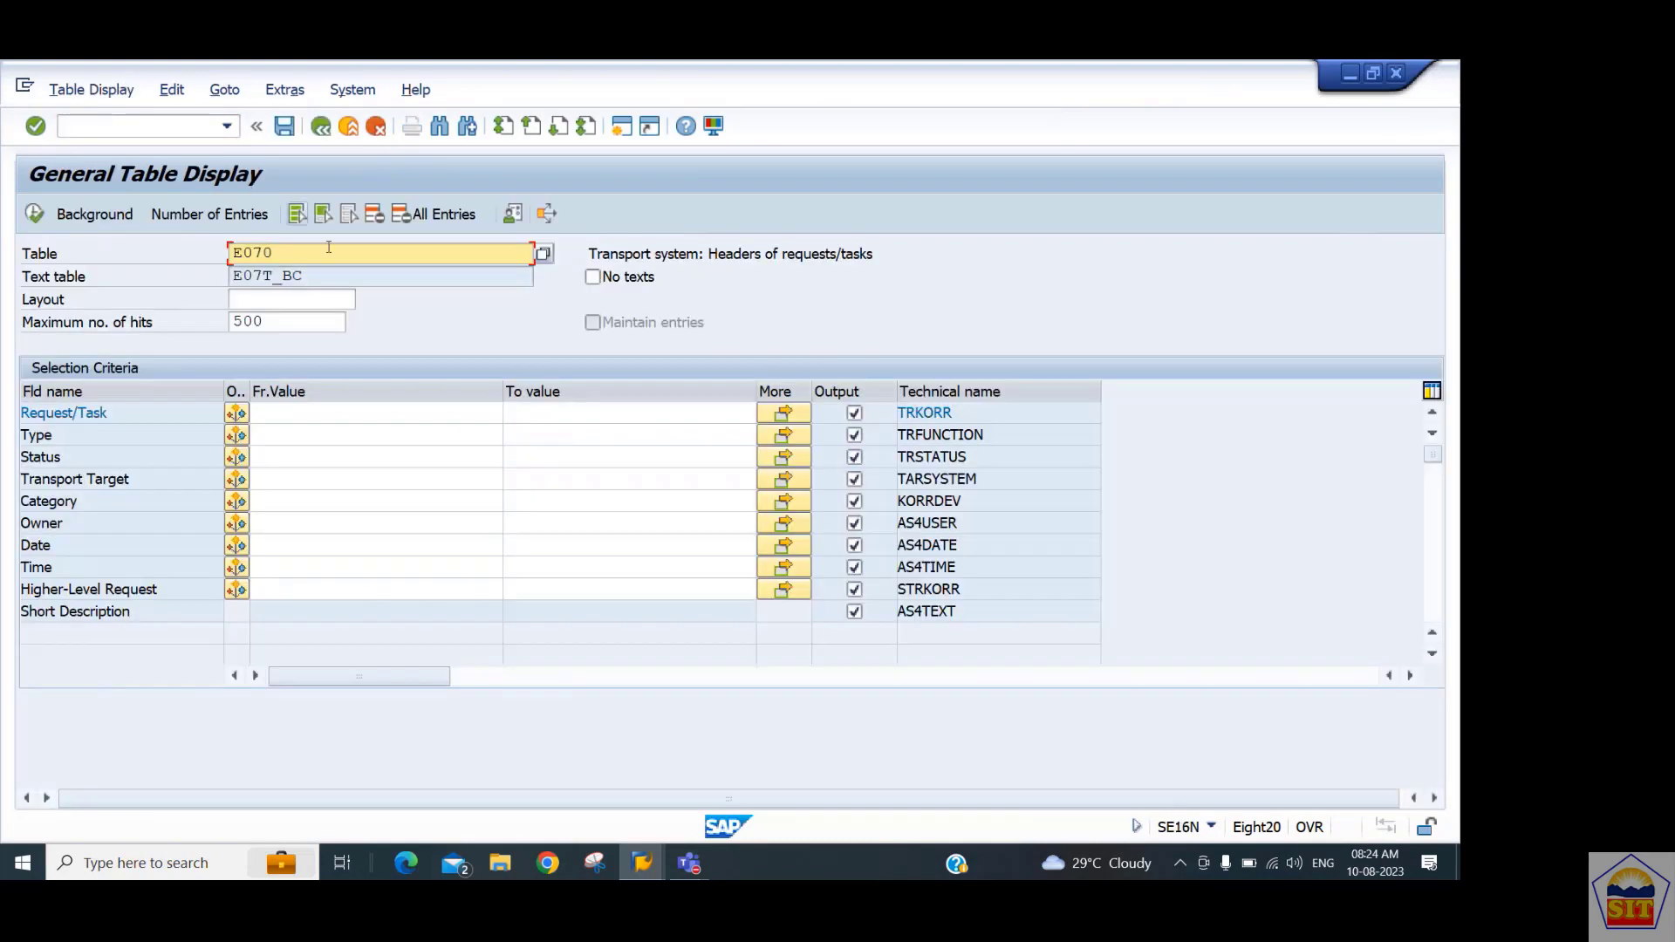
{"action": "left_click", "coordinate": [322, 251]}
{"action": "key", "text": "BackSpace"}
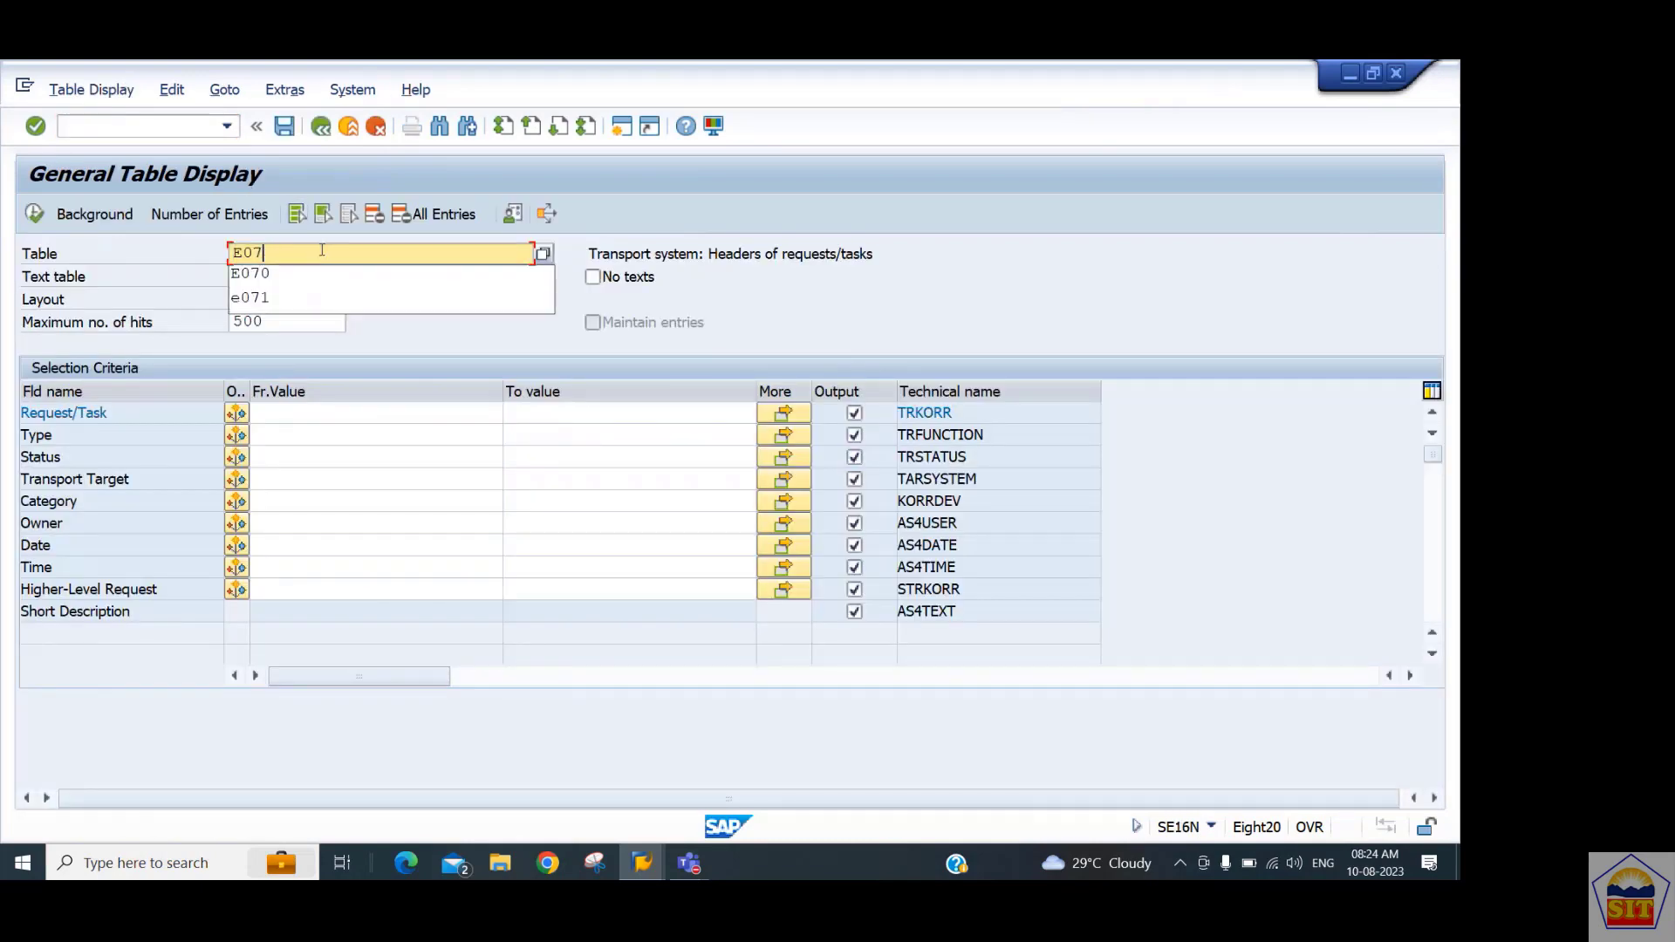
{"action": "type", "text": "1"}
{"action": "key", "text": "Return"}
List the E071 entries without selection criteria, examine the first rows' request, line item and object name, and exit to SAP Easy Access.
{"action": "left_click", "coordinate": [322, 415]}
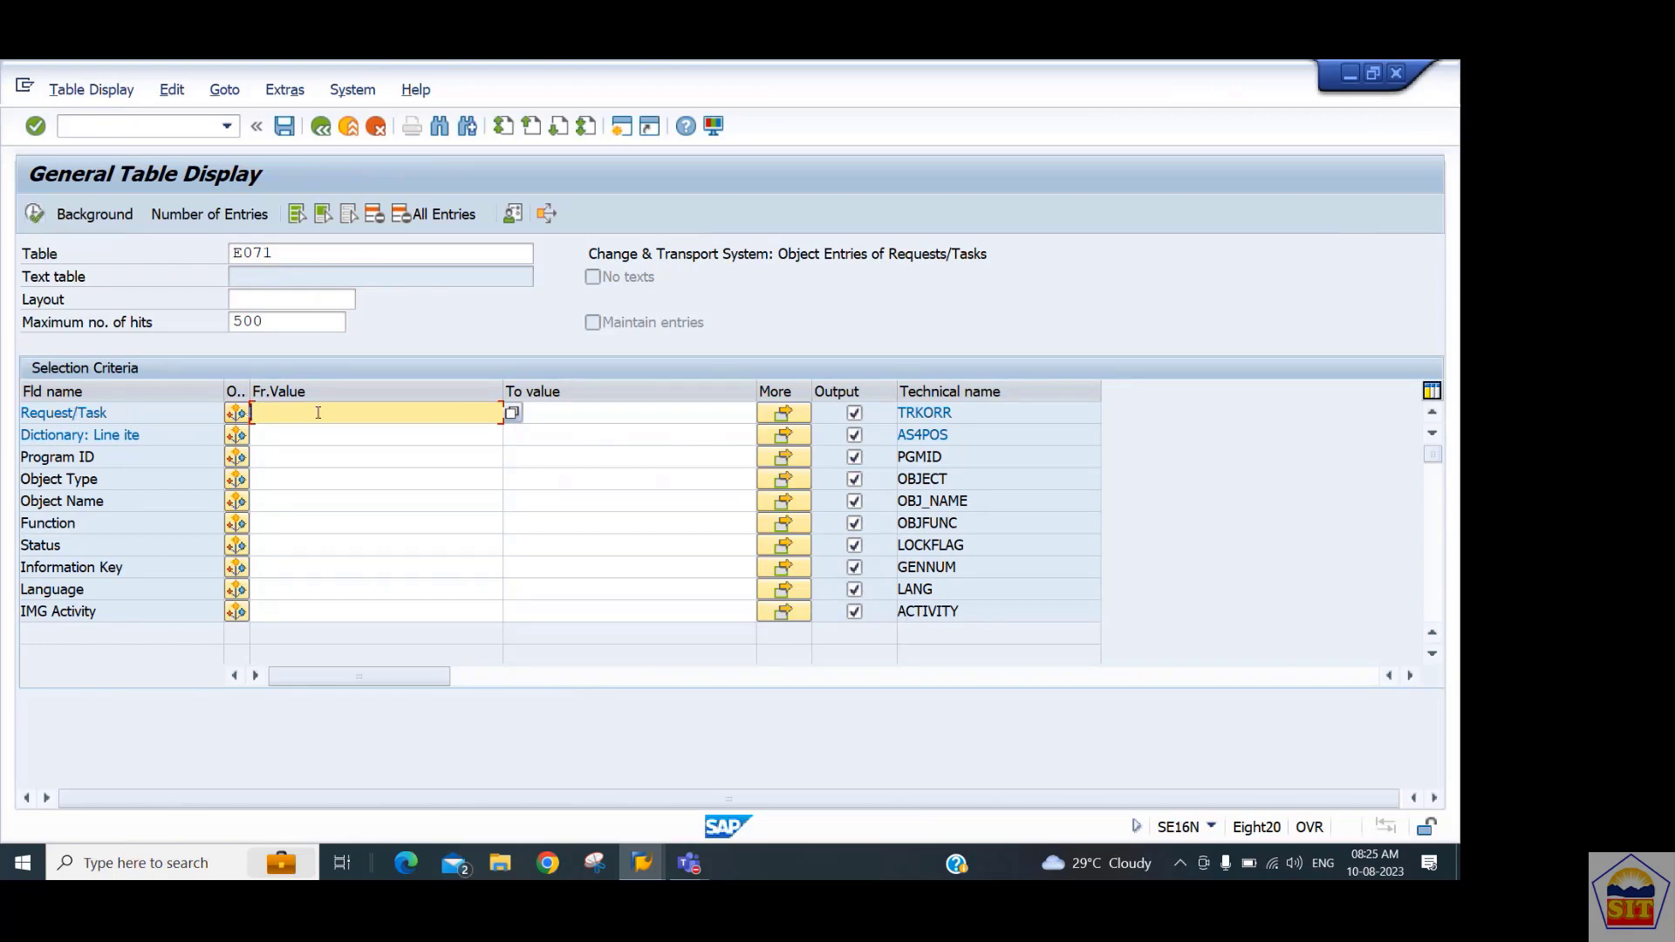
{"action": "left_click", "coordinate": [36, 214]}
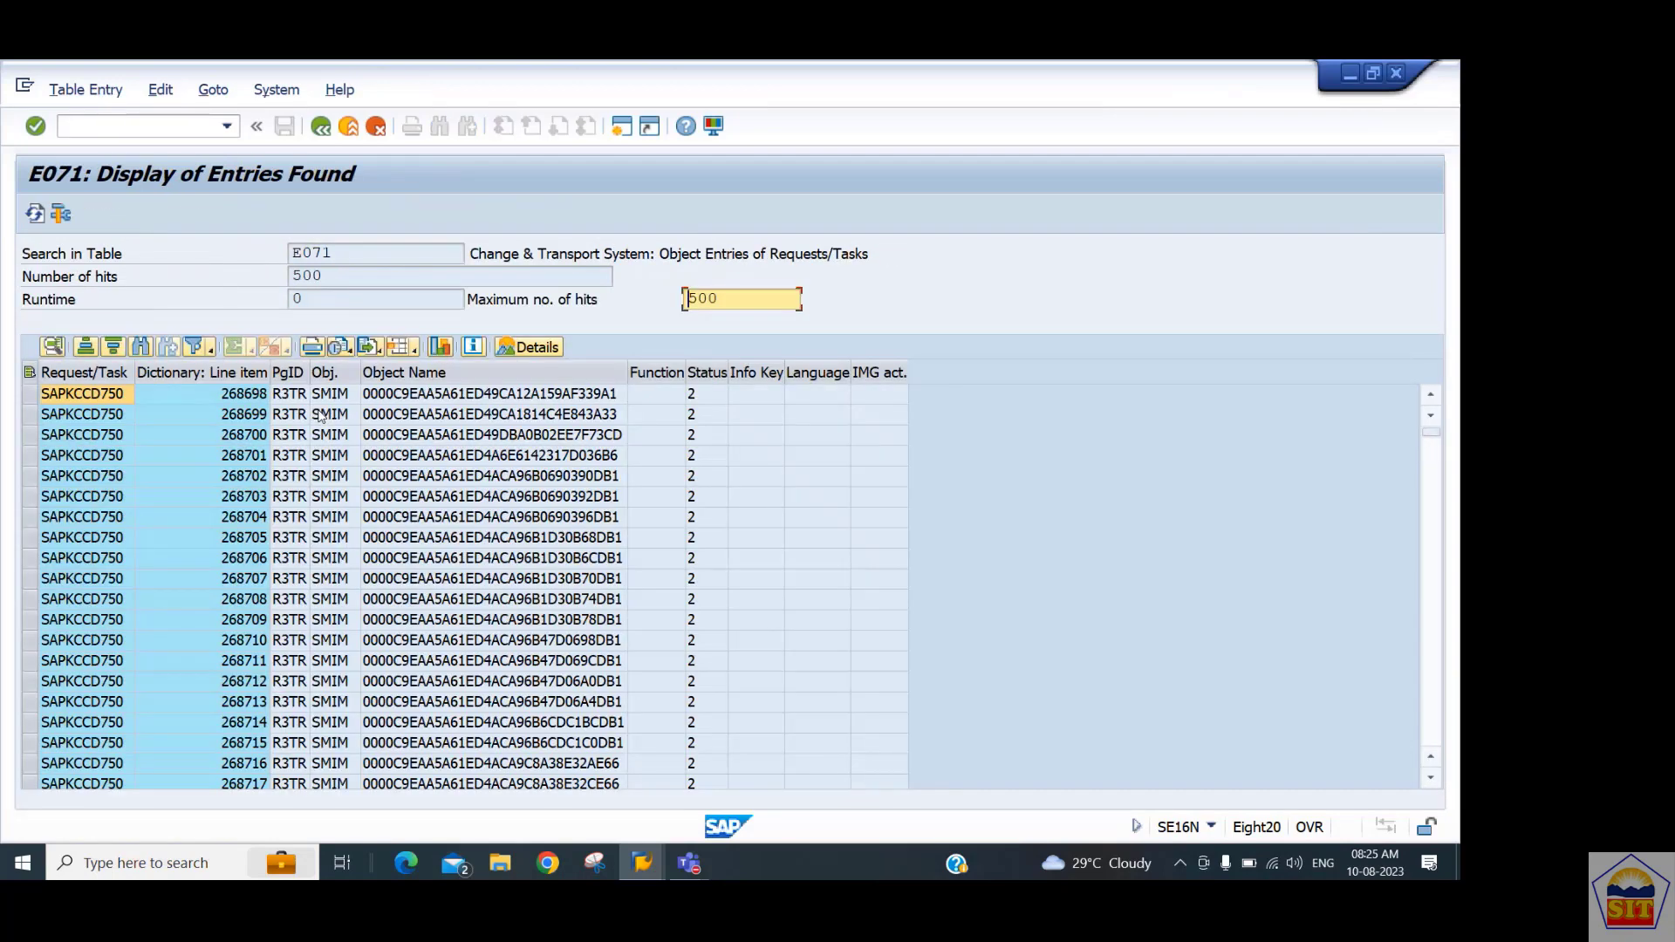
{"action": "left_click", "coordinate": [96, 397]}
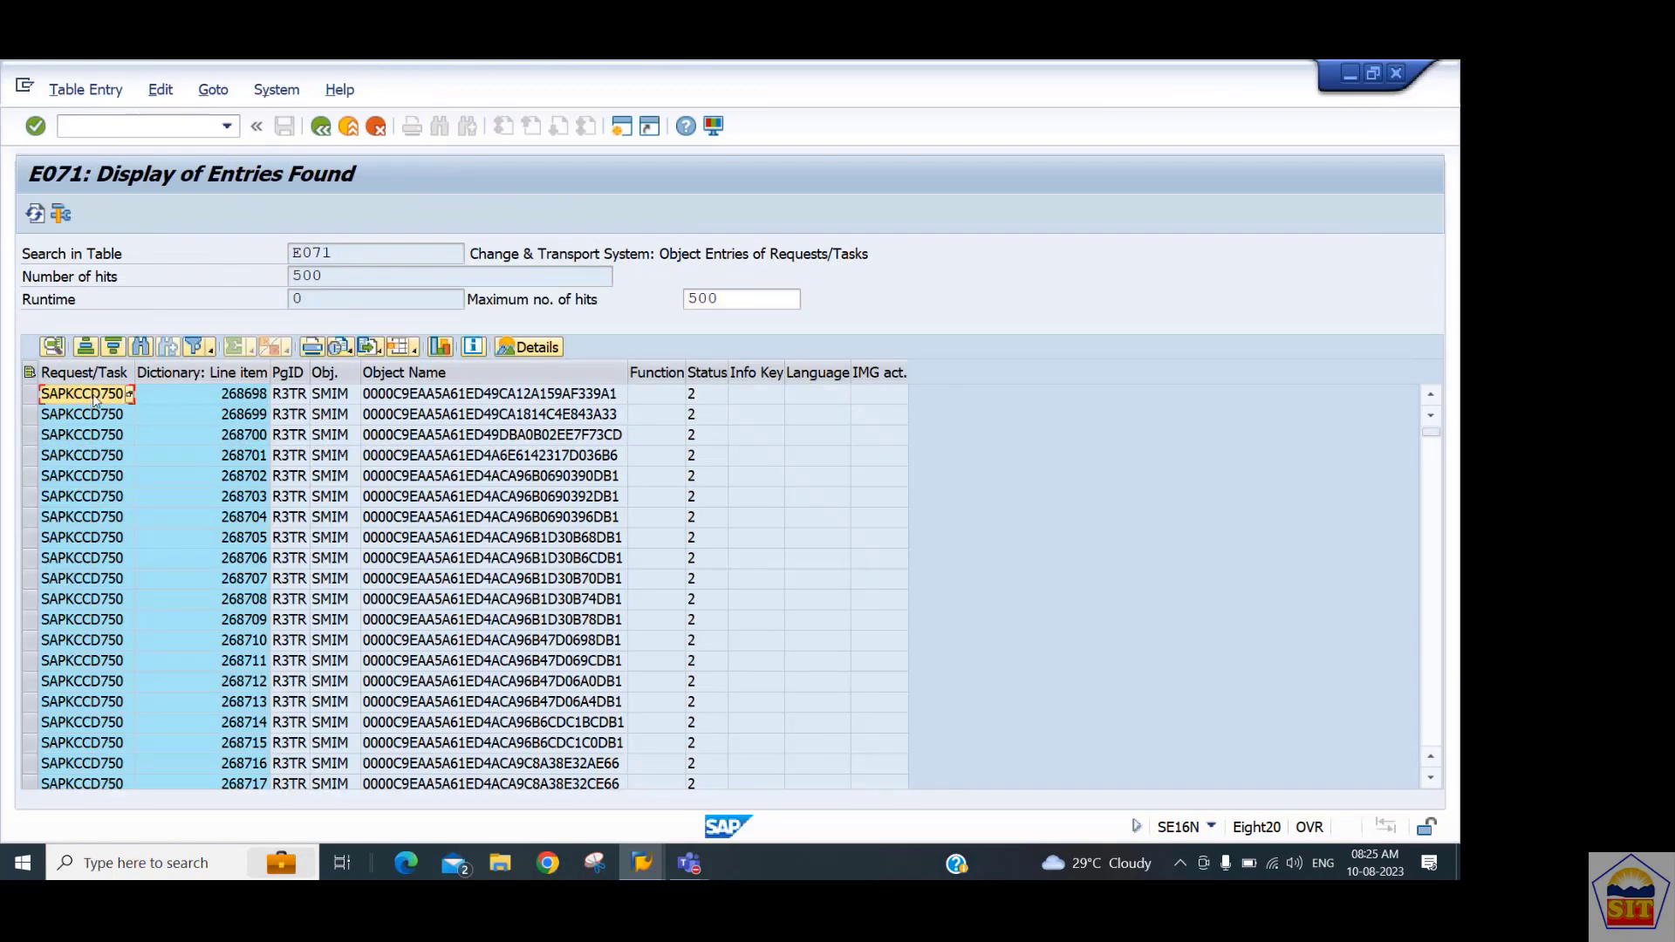
{"action": "left_click", "coordinate": [232, 397]}
{"action": "left_click", "coordinate": [380, 408]}
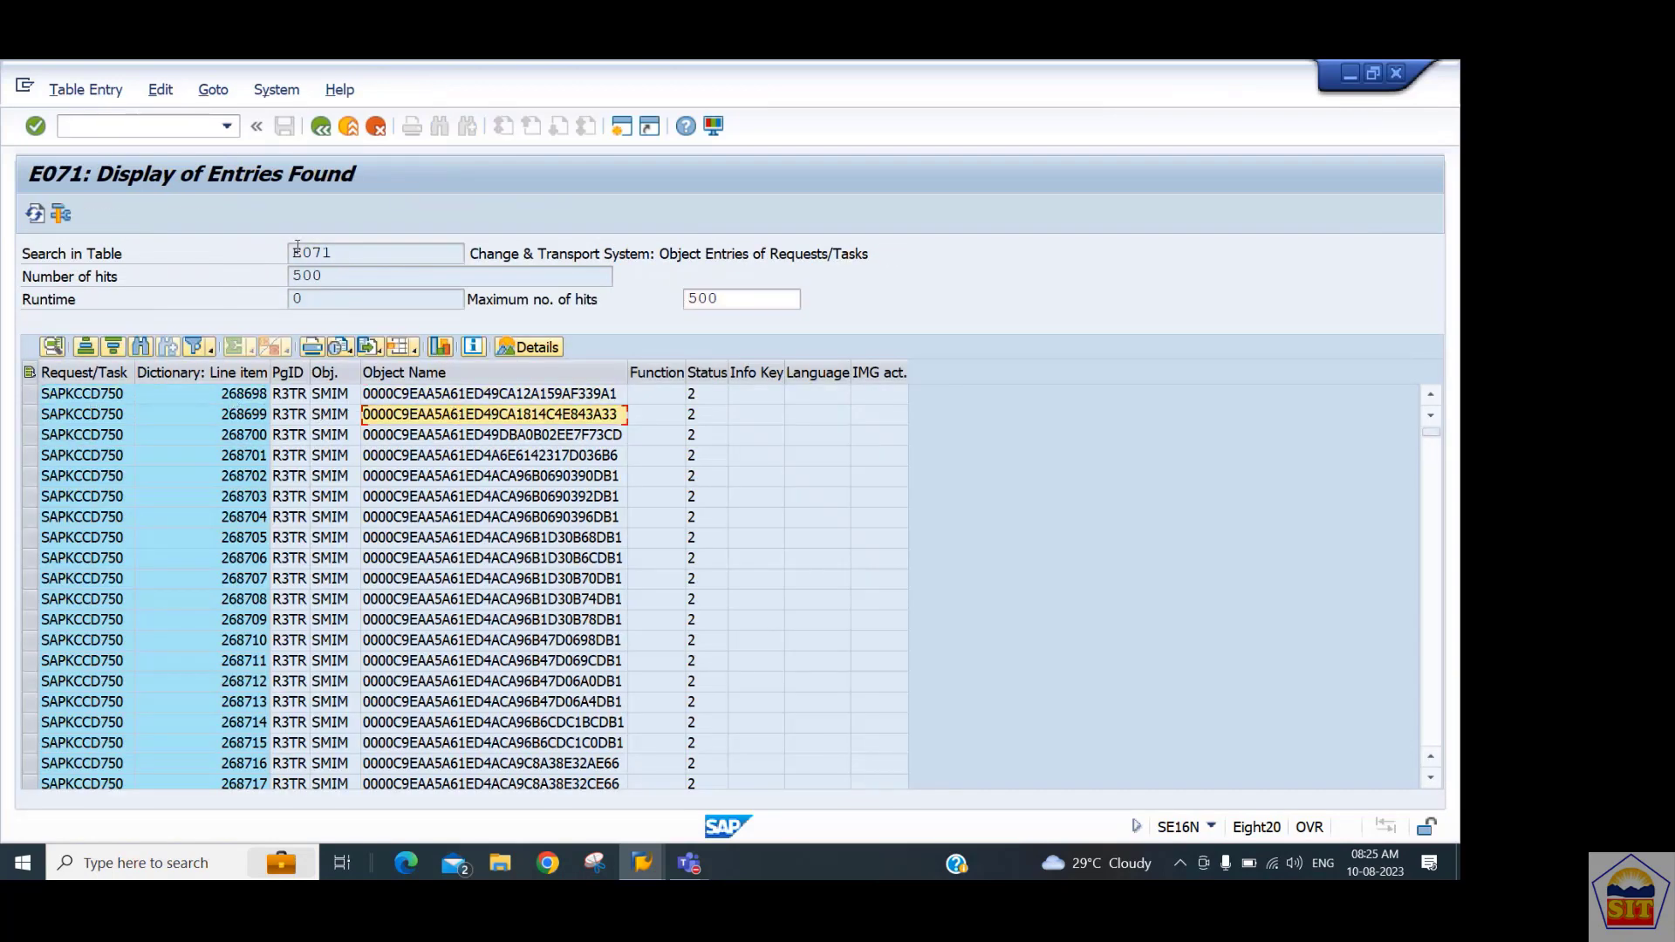
{"action": "left_click", "coordinate": [320, 127]}
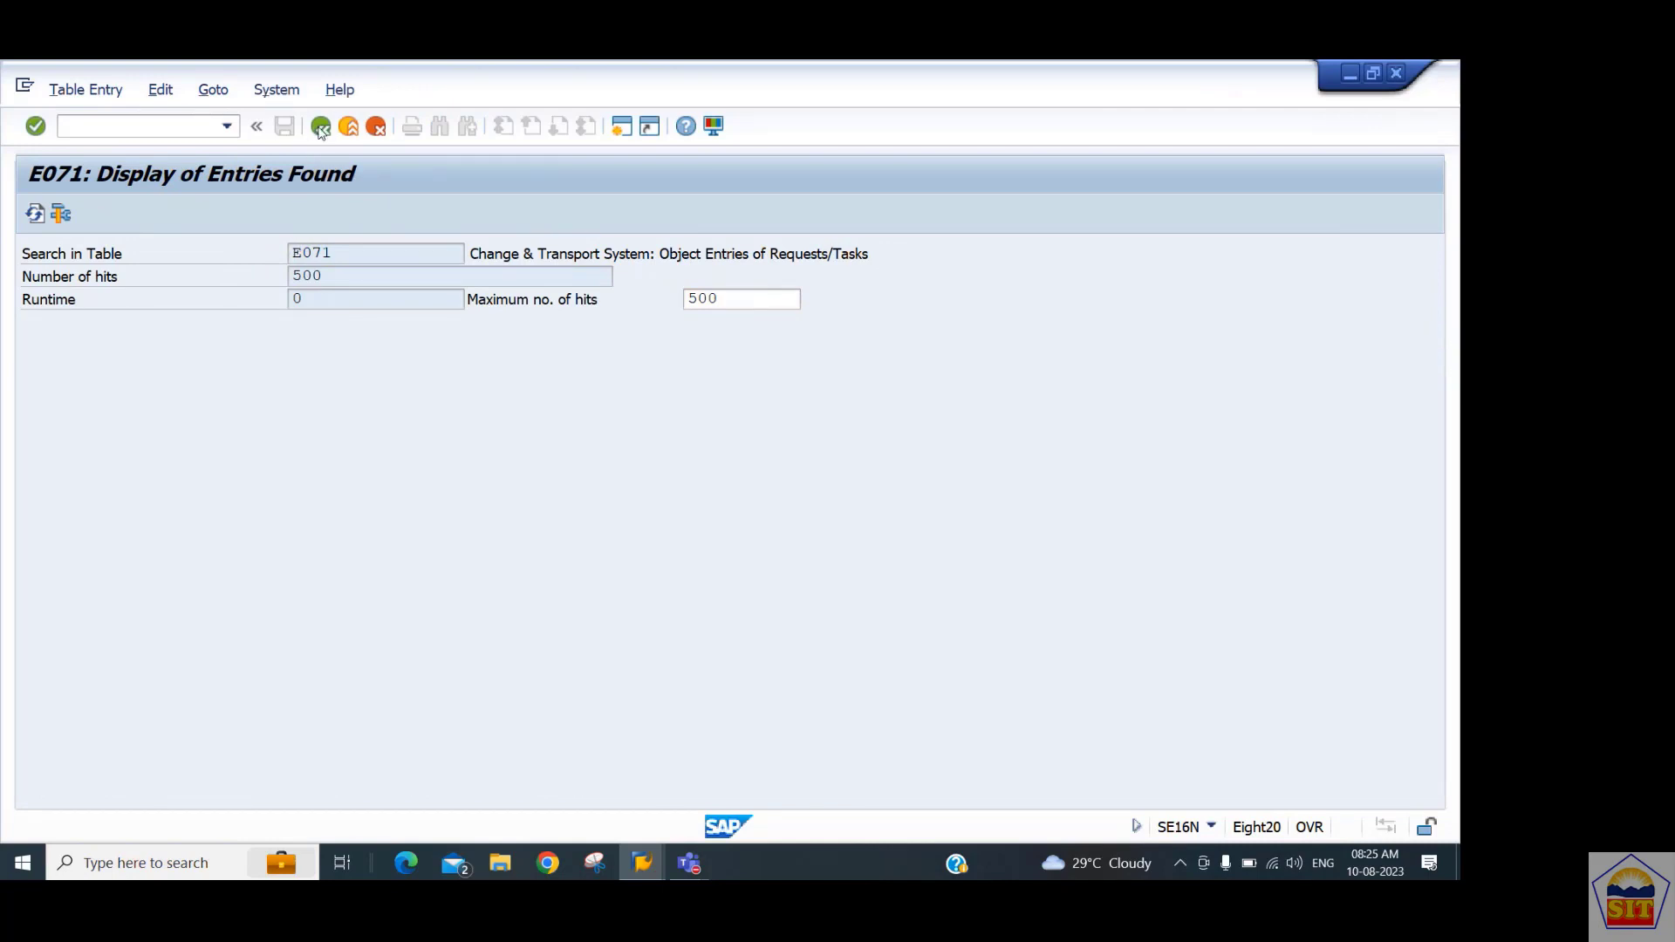
{"action": "left_click", "coordinate": [320, 126]}
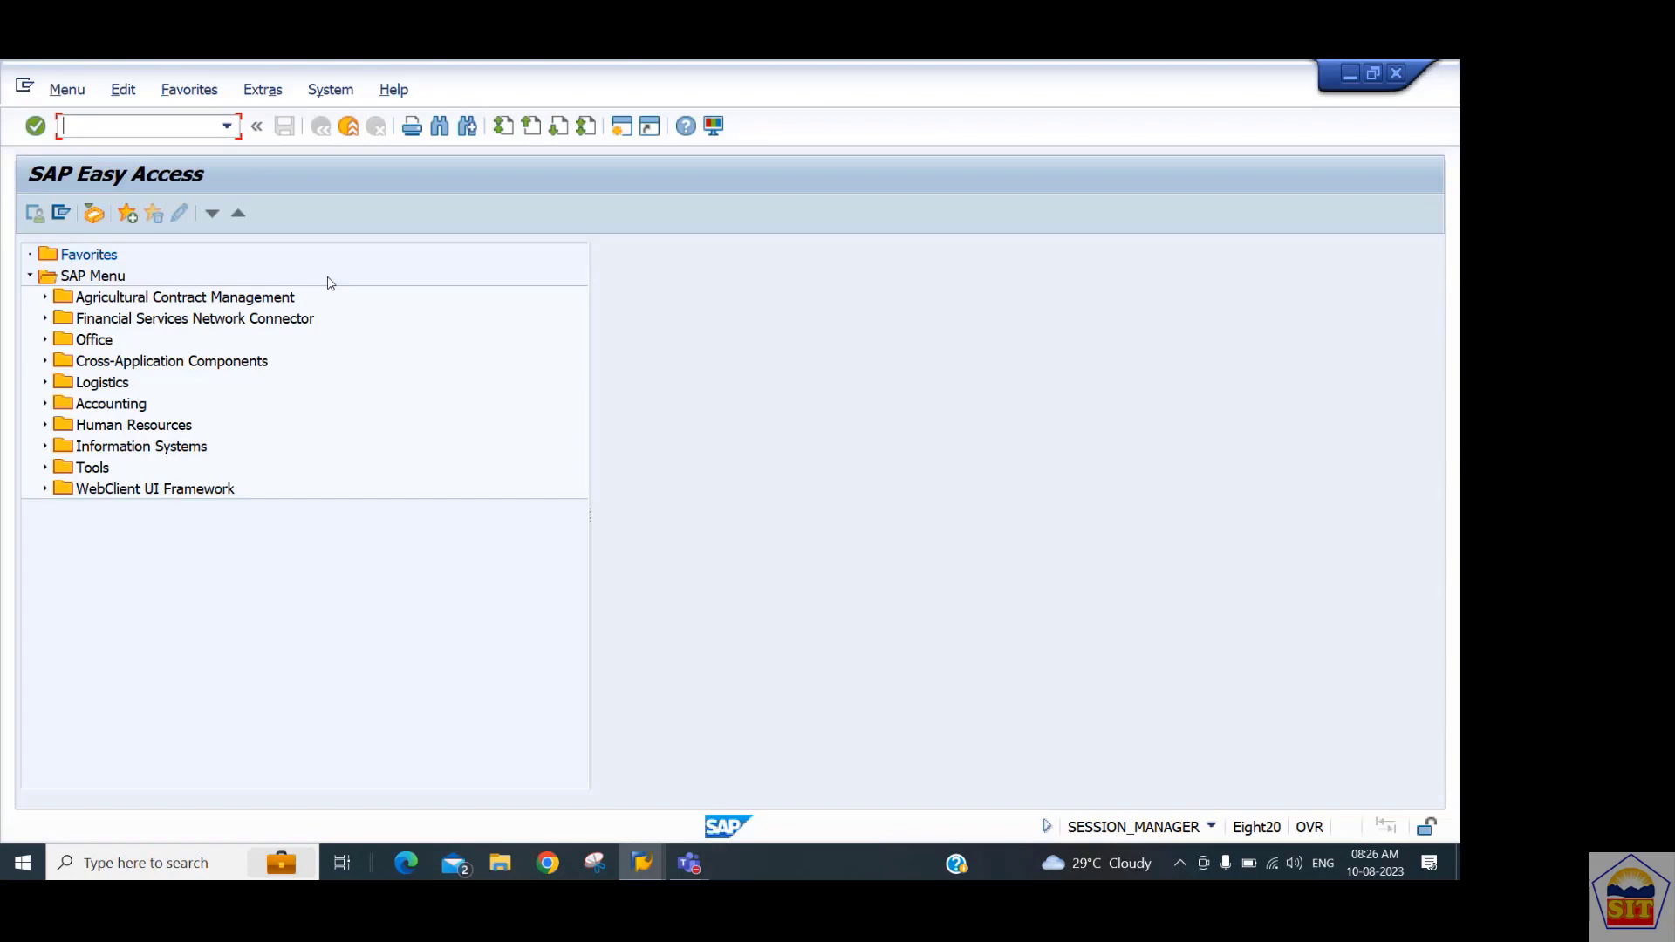
Open the company code global data overview with transaction OBY6, leaving SE16N.
{"action": "type", "text": "se16n"}
{"action": "key", "text": "Return"}
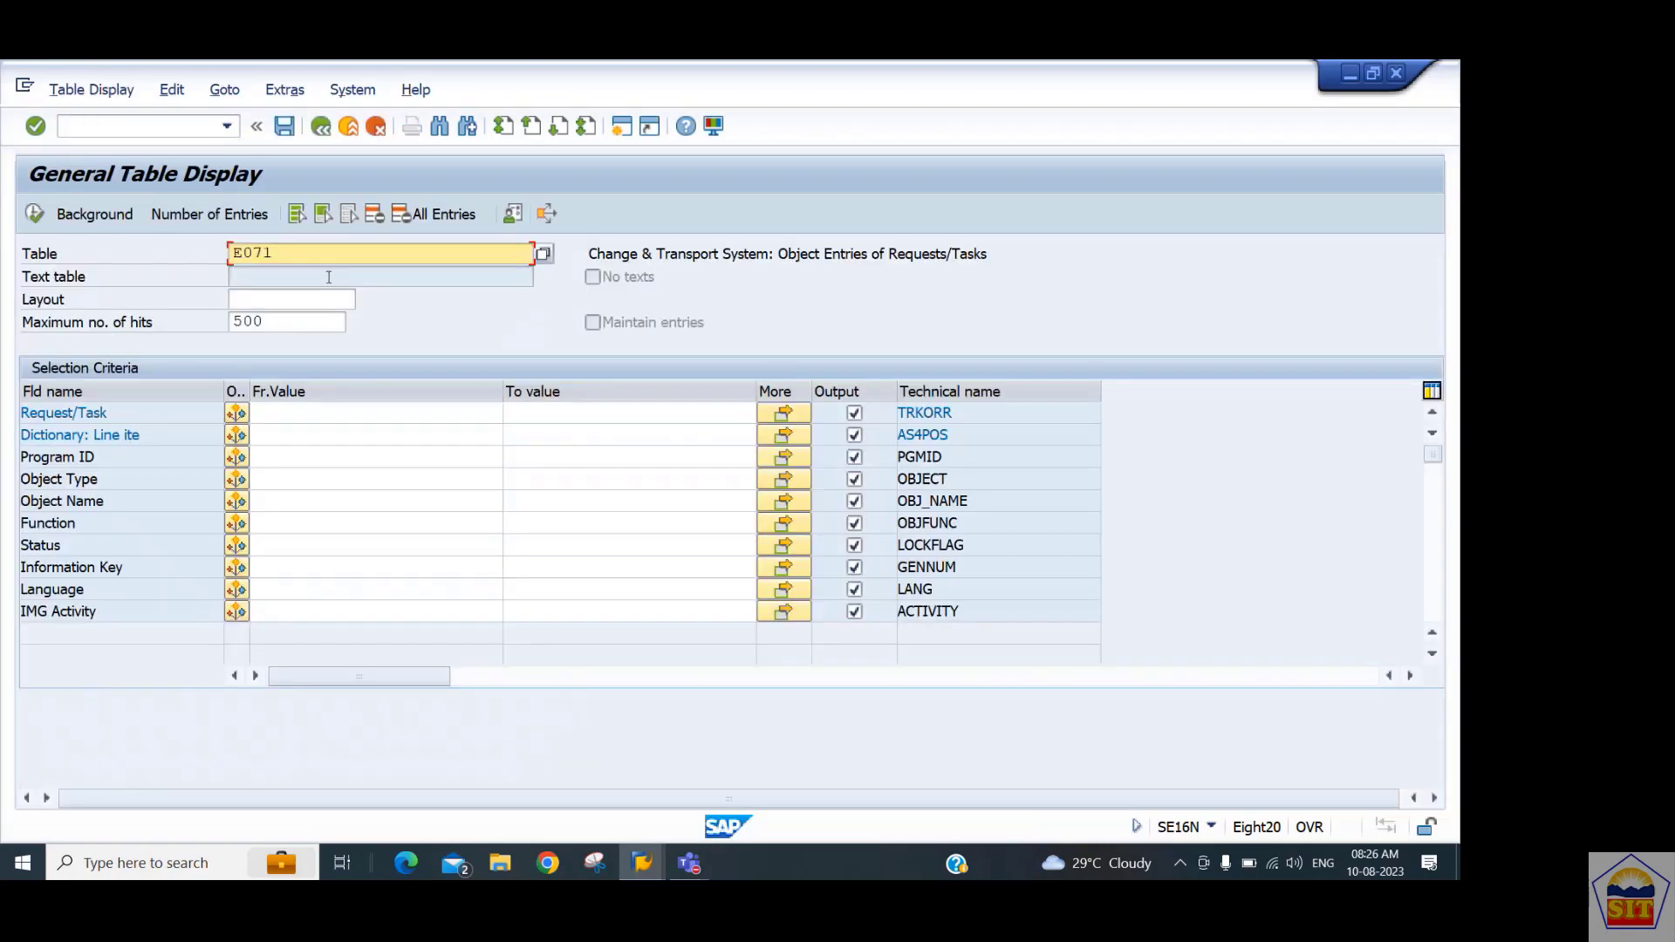
{"action": "left_click", "coordinate": [104, 127]}
{"action": "type", "text": "/nsm30"}
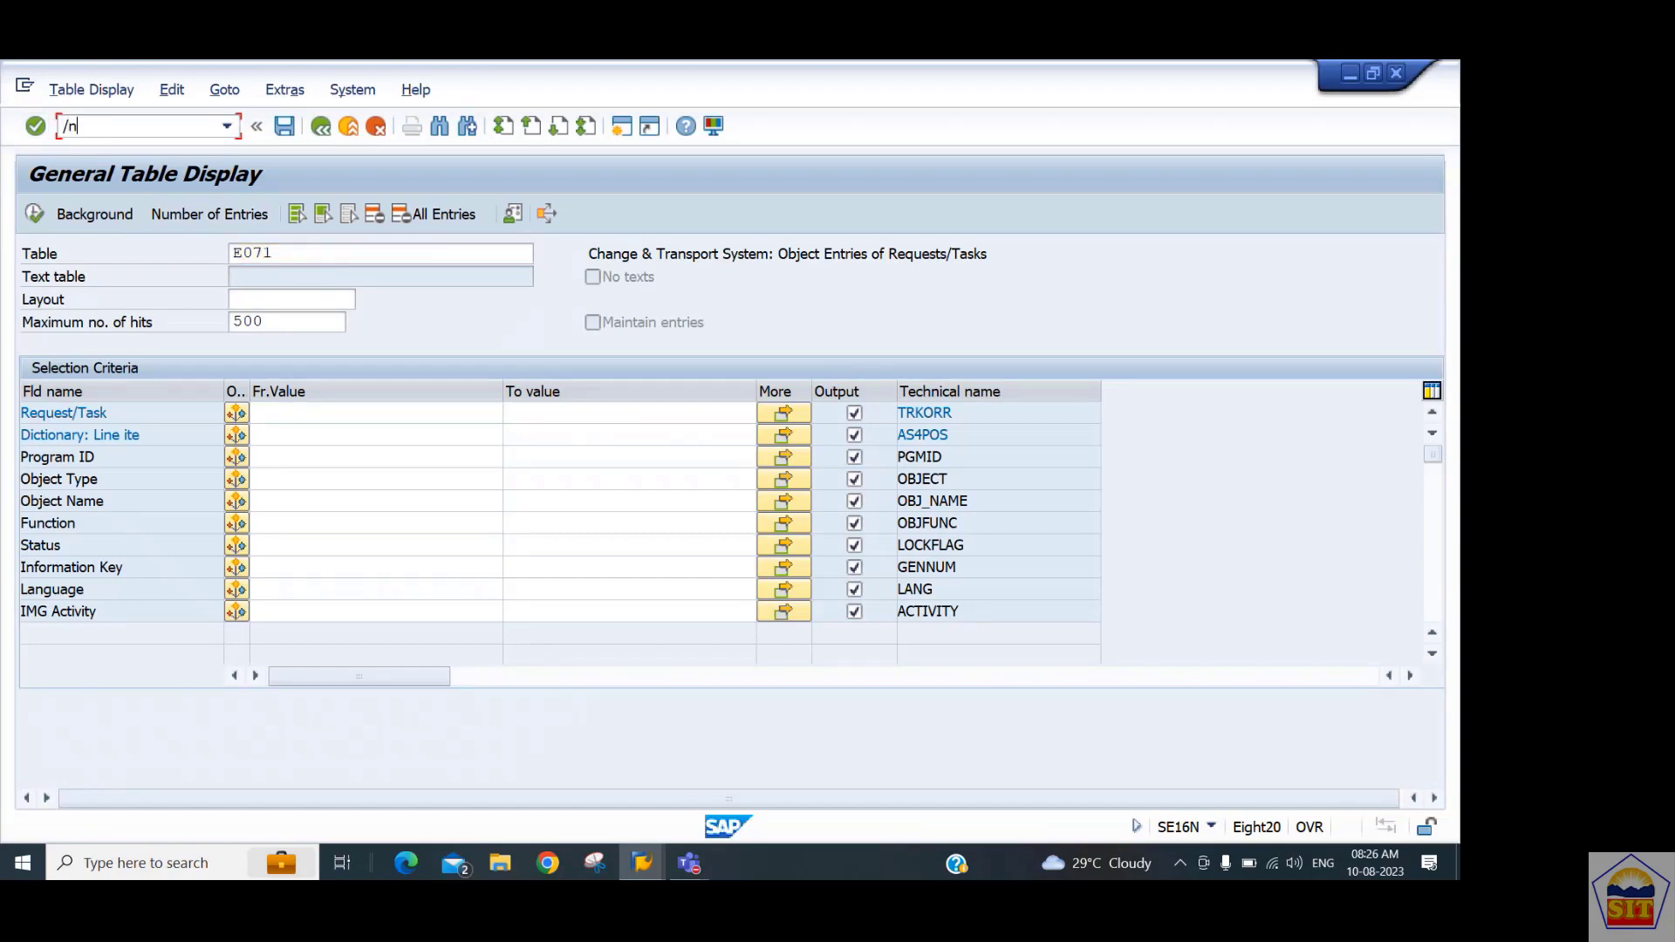
{"action": "key", "text": "Return"}
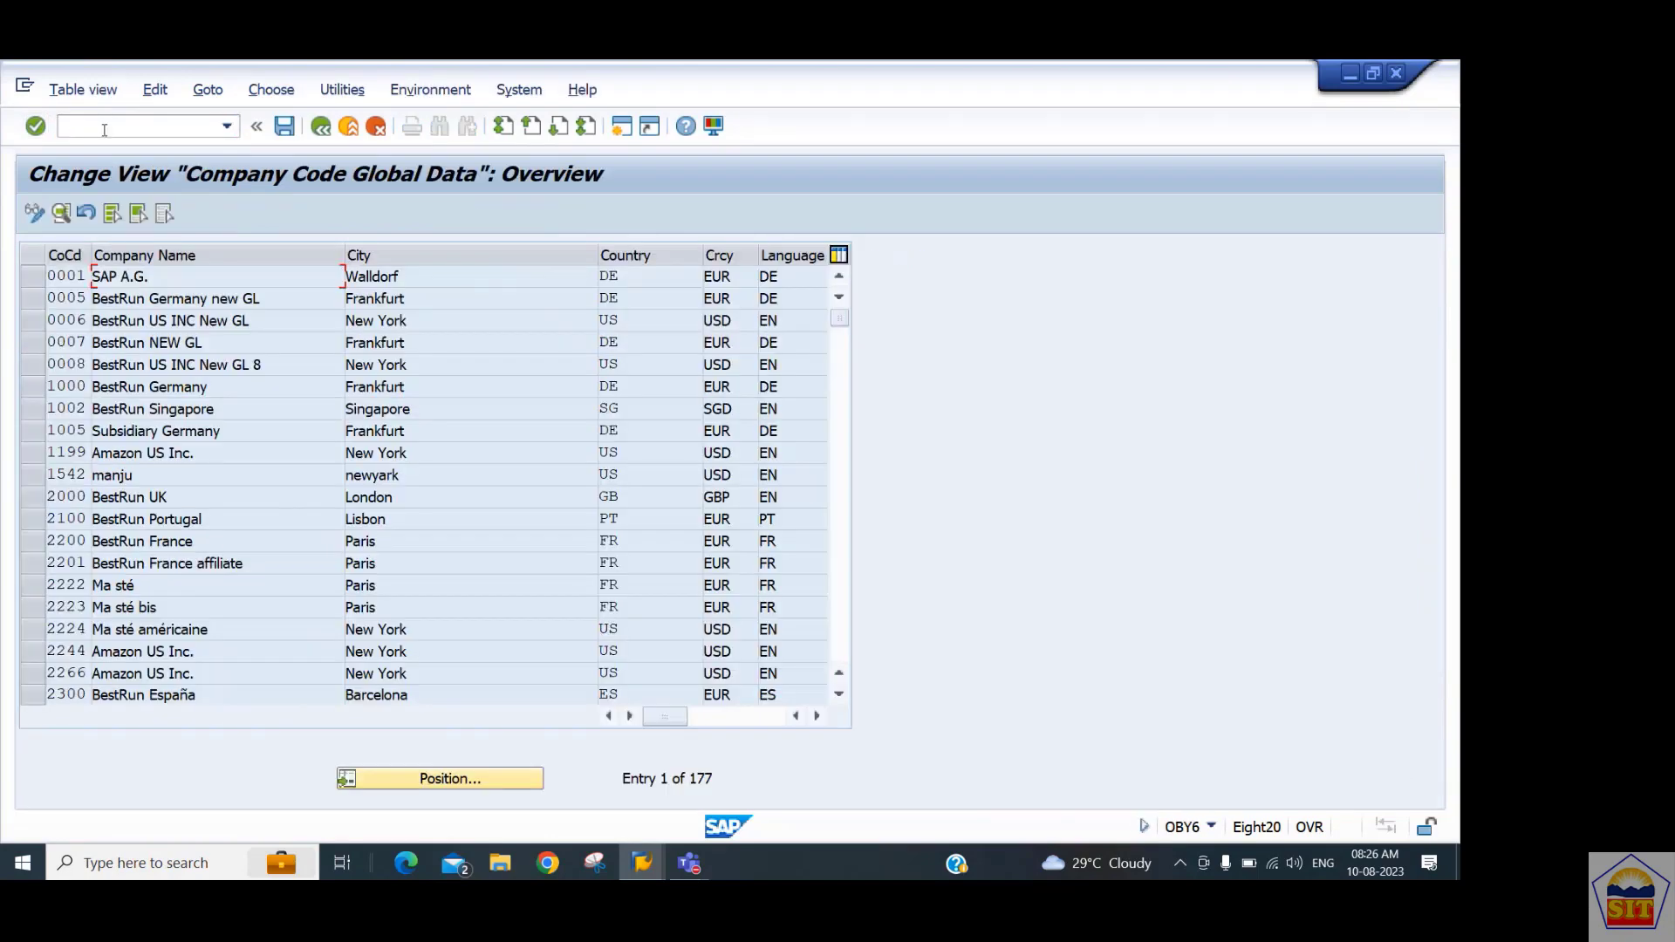
Locate company code 2244 in the overview and display its global data details.
{"action": "left_click", "coordinate": [460, 784]}
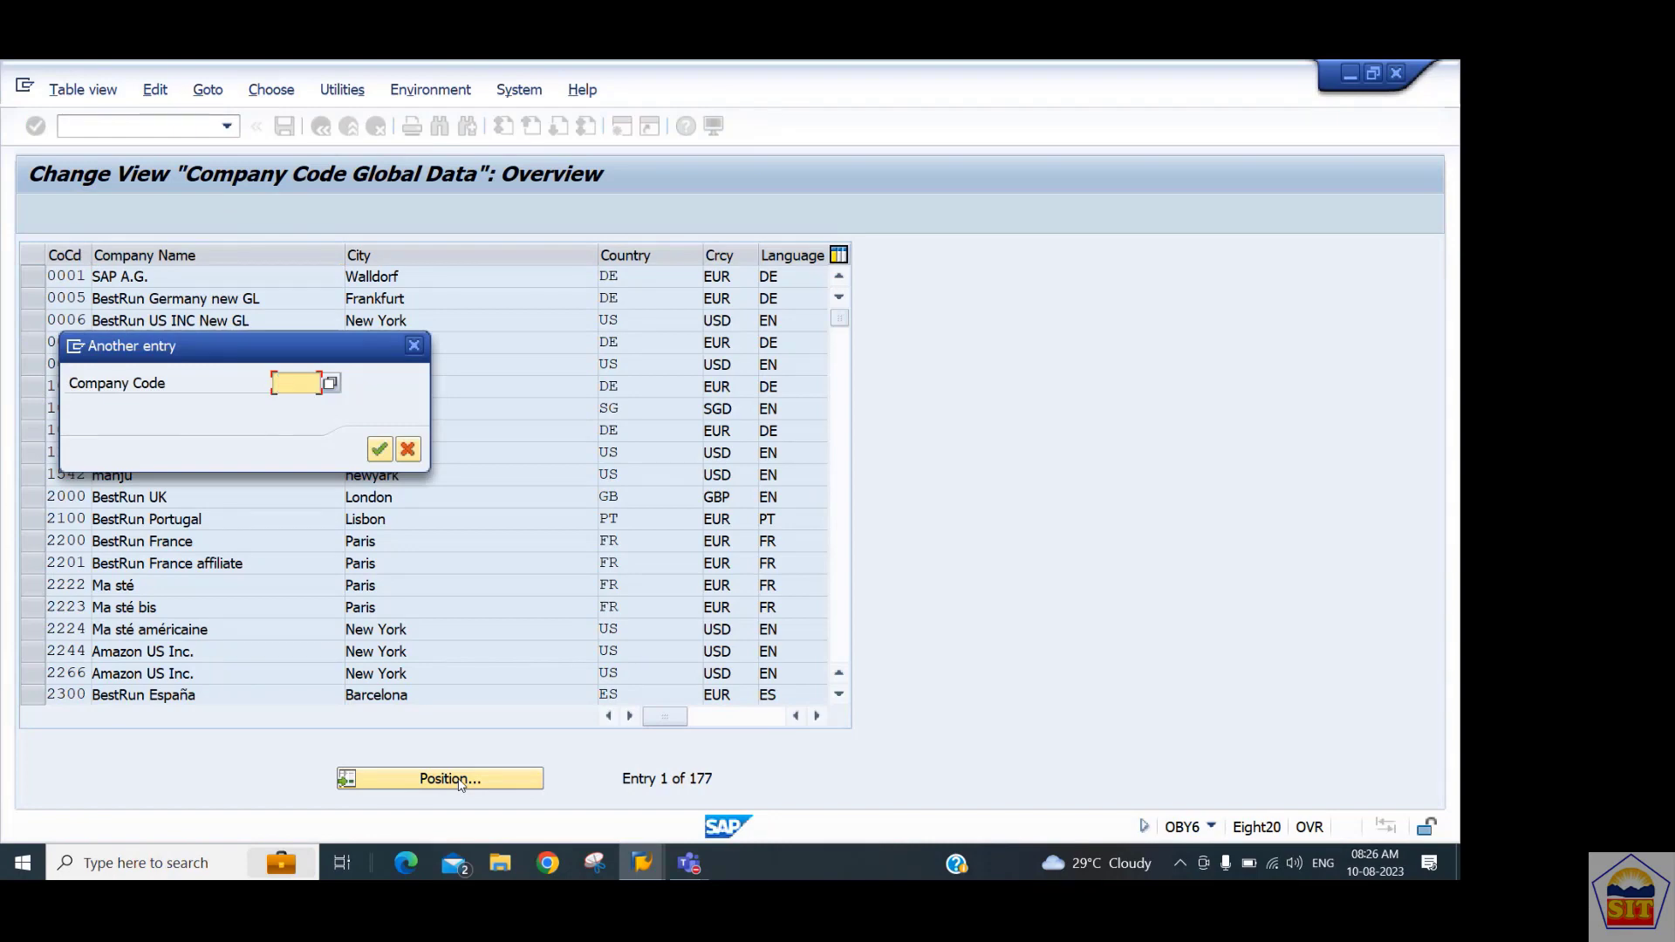
{"action": "type", "text": "2244"}
{"action": "key", "text": "Return"}
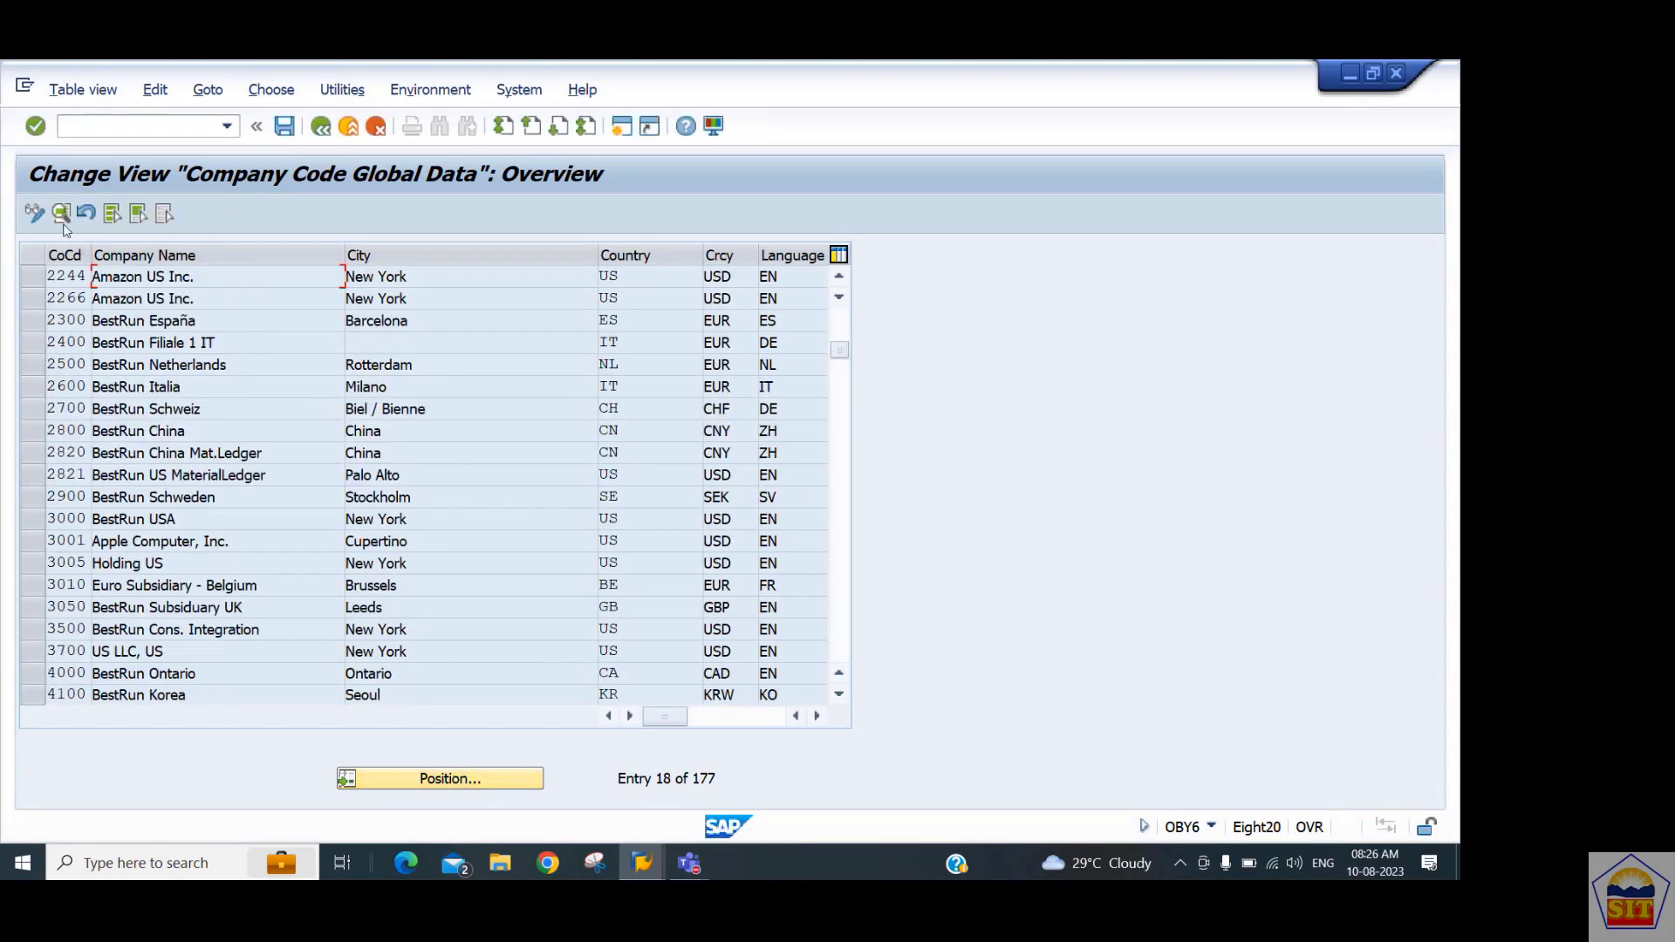
{"action": "left_click", "coordinate": [60, 214]}
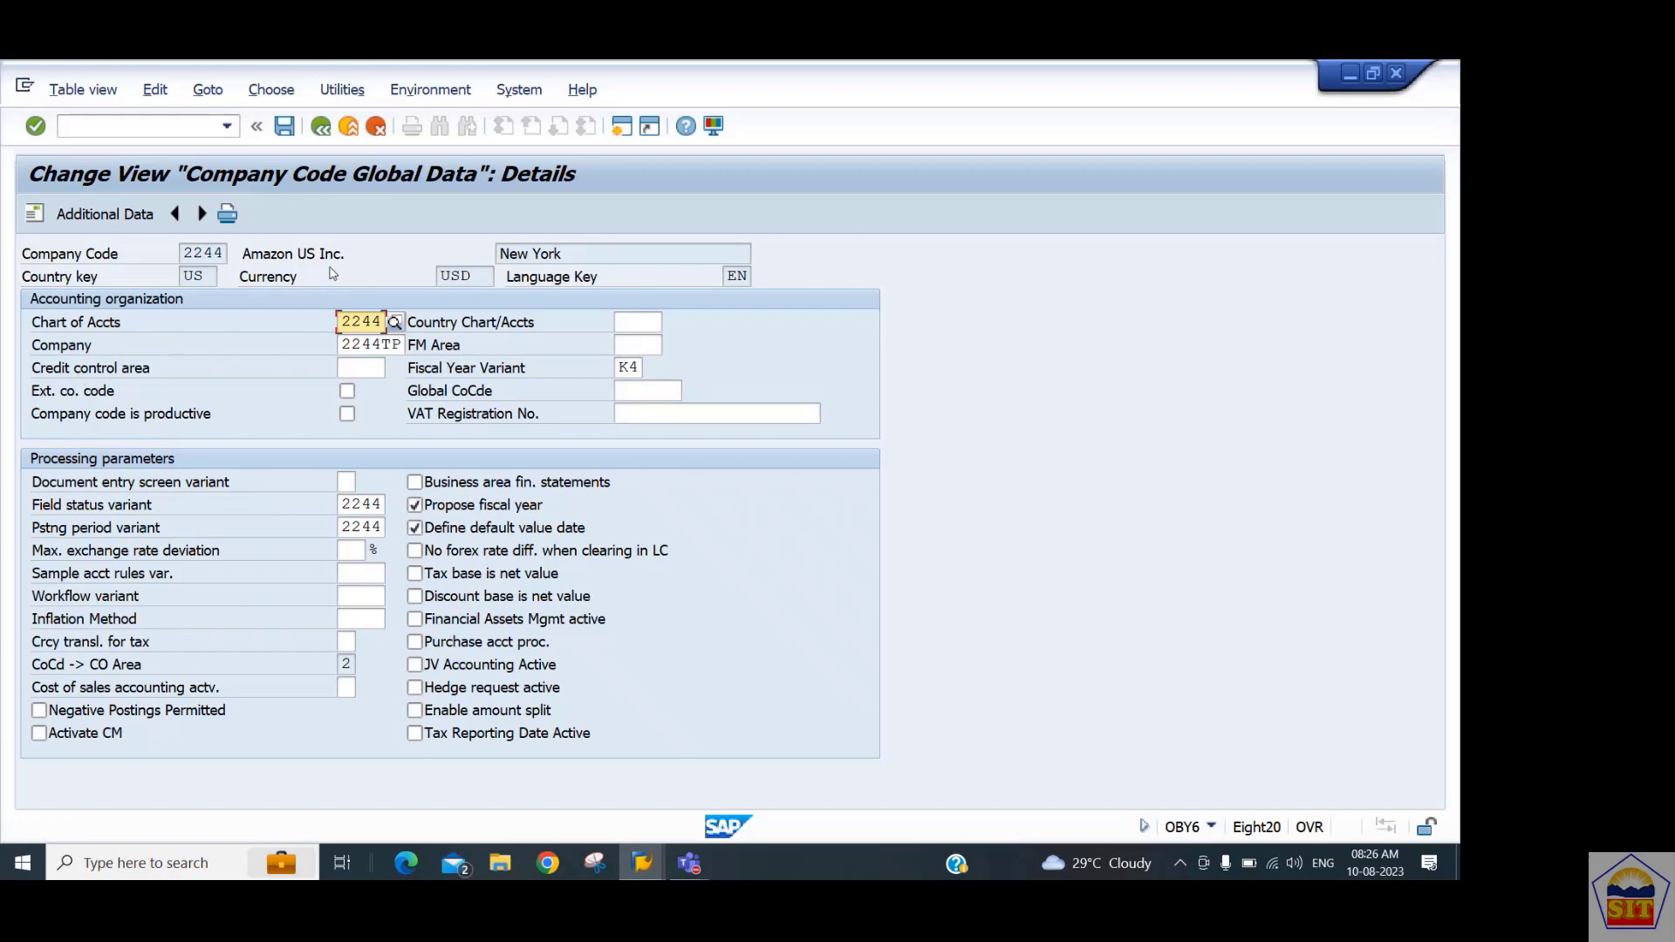
{"action": "key", "text": "alt+Tab"}
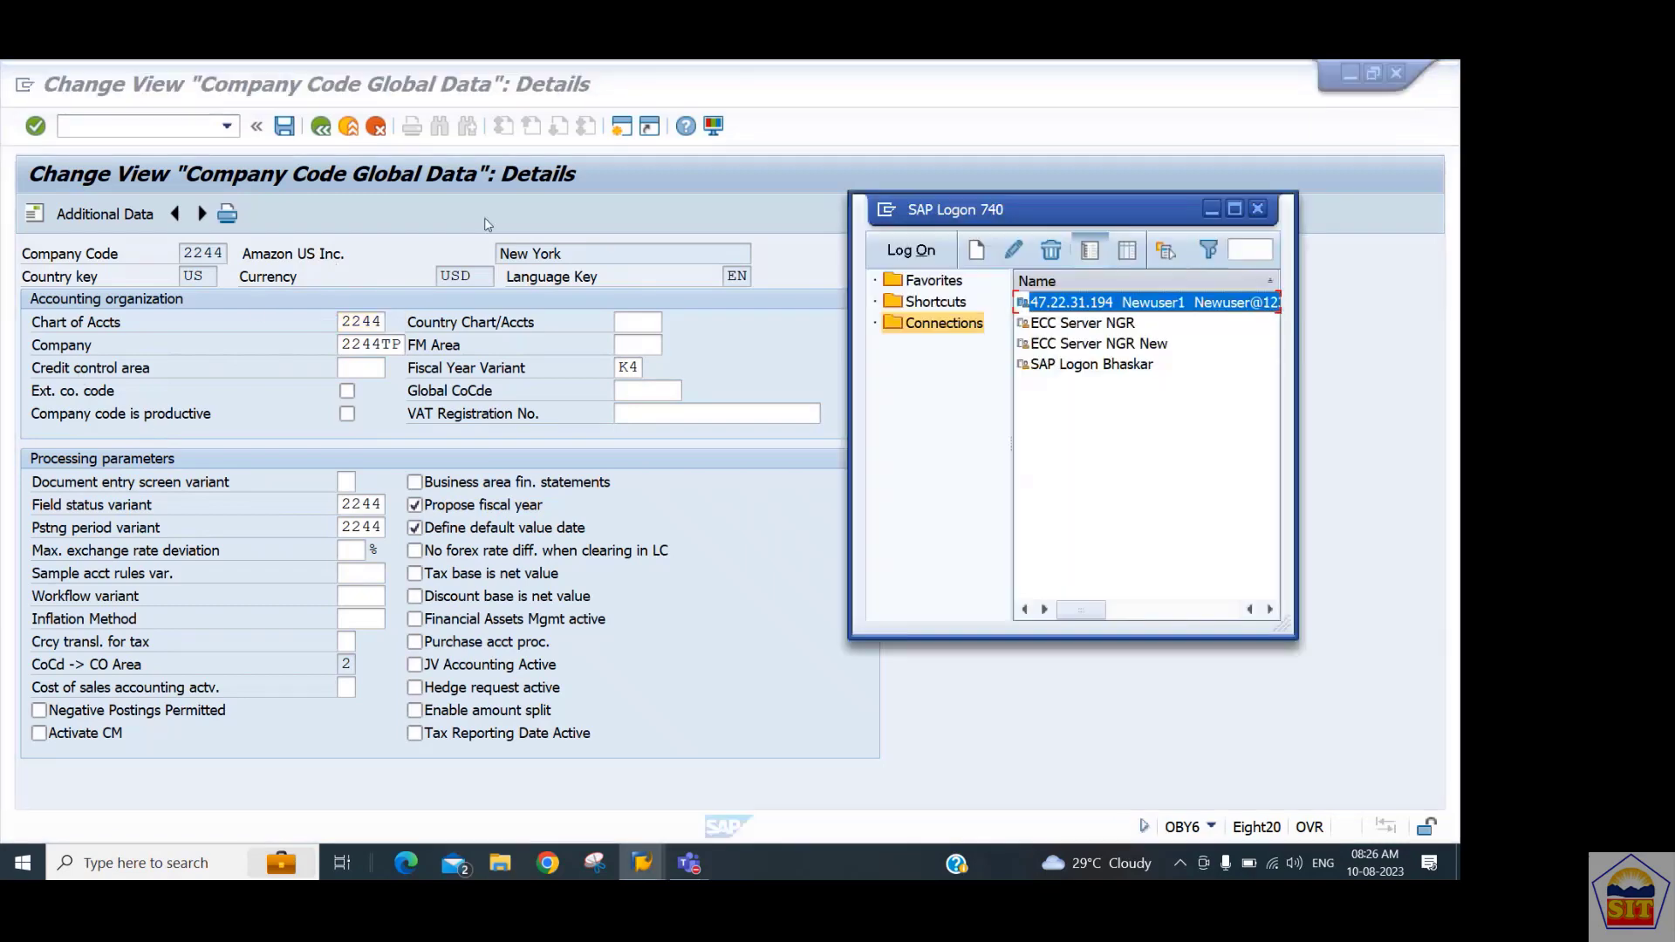
{"action": "key", "text": "alt+Tab"}
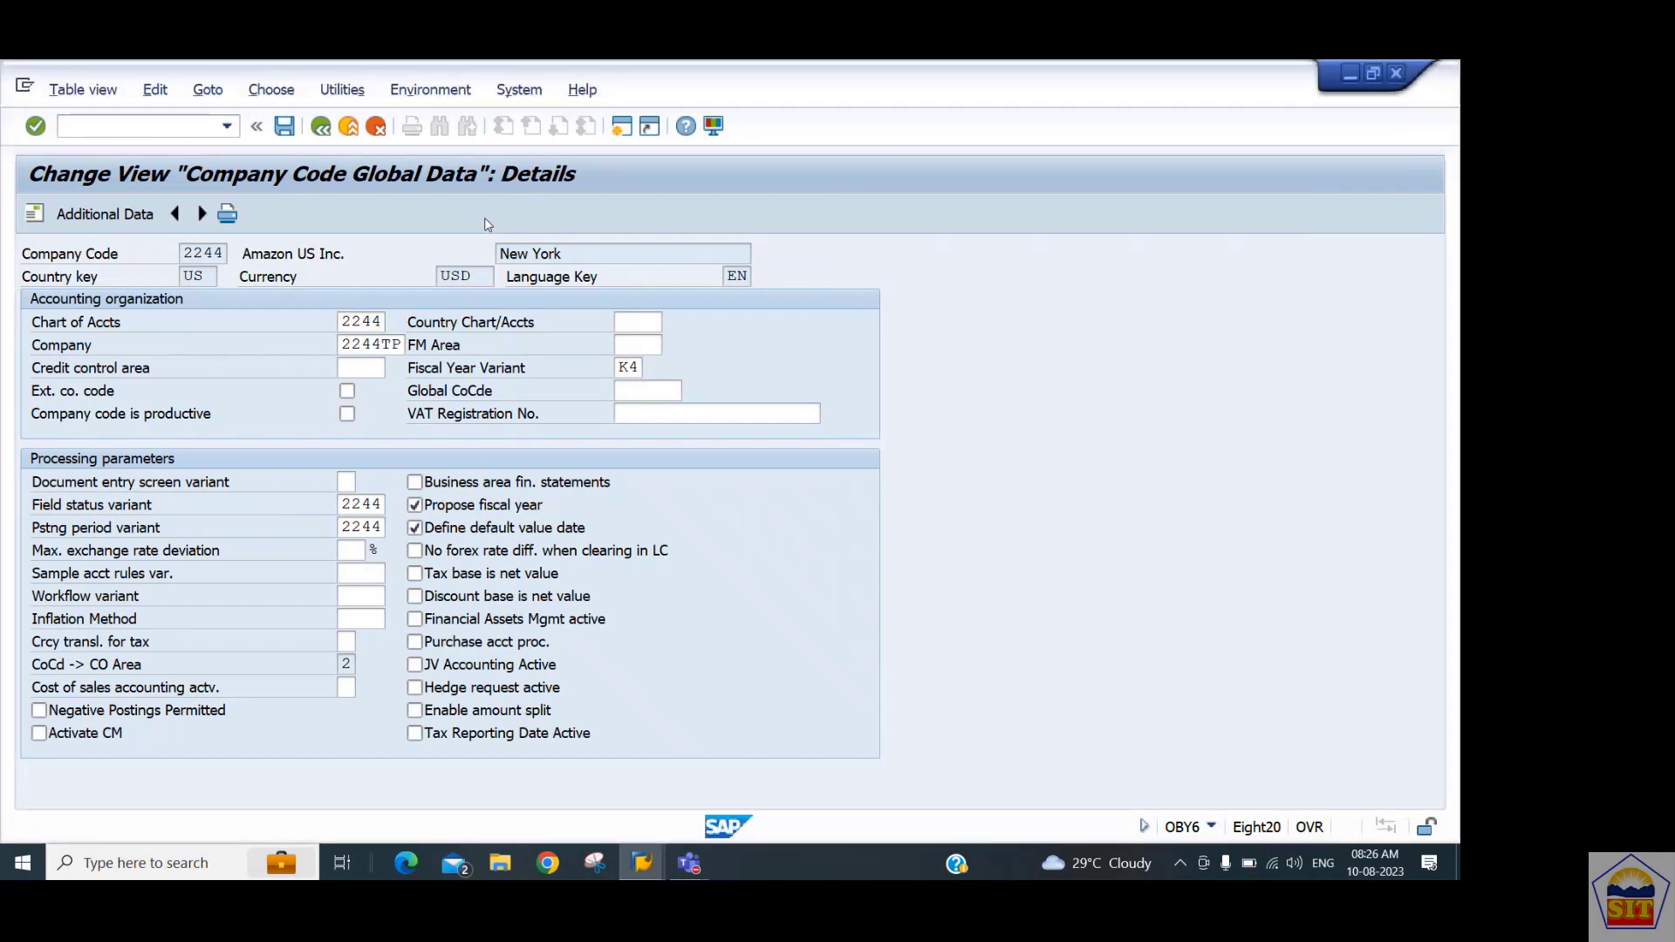
Leave the company code details, start transaction SE16N and load the company codes table T001.
{"action": "key", "text": "shift+F3"}
{"action": "type", "text": "s"}
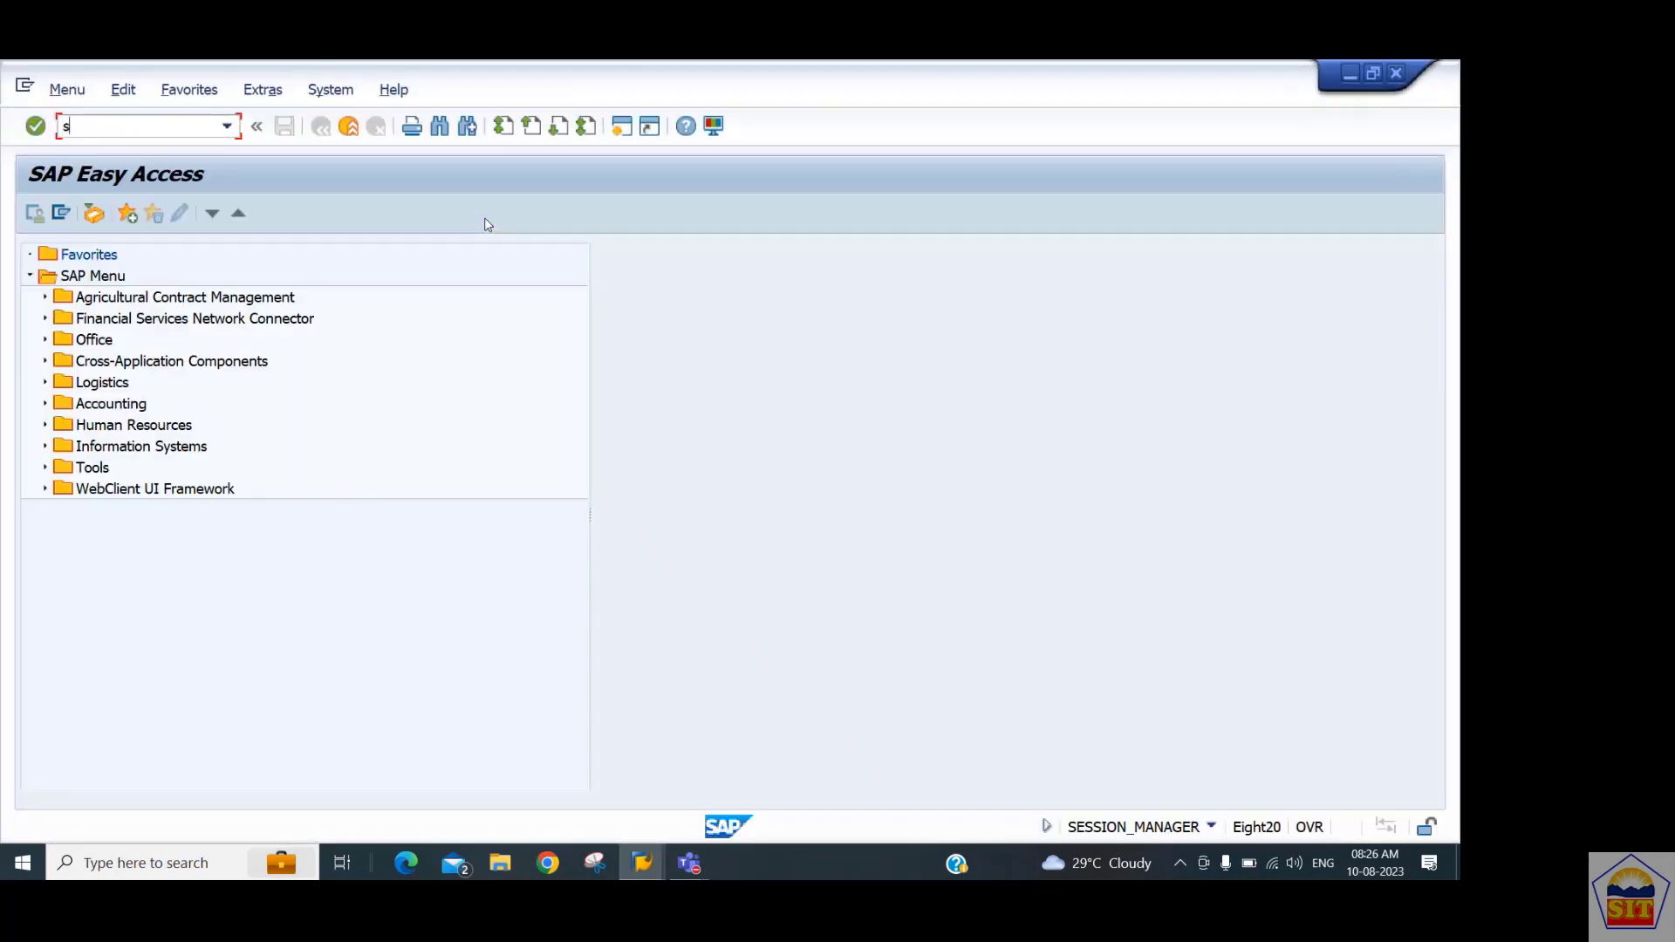
{"action": "type", "text": "e16n"}
{"action": "key", "text": "Return"}
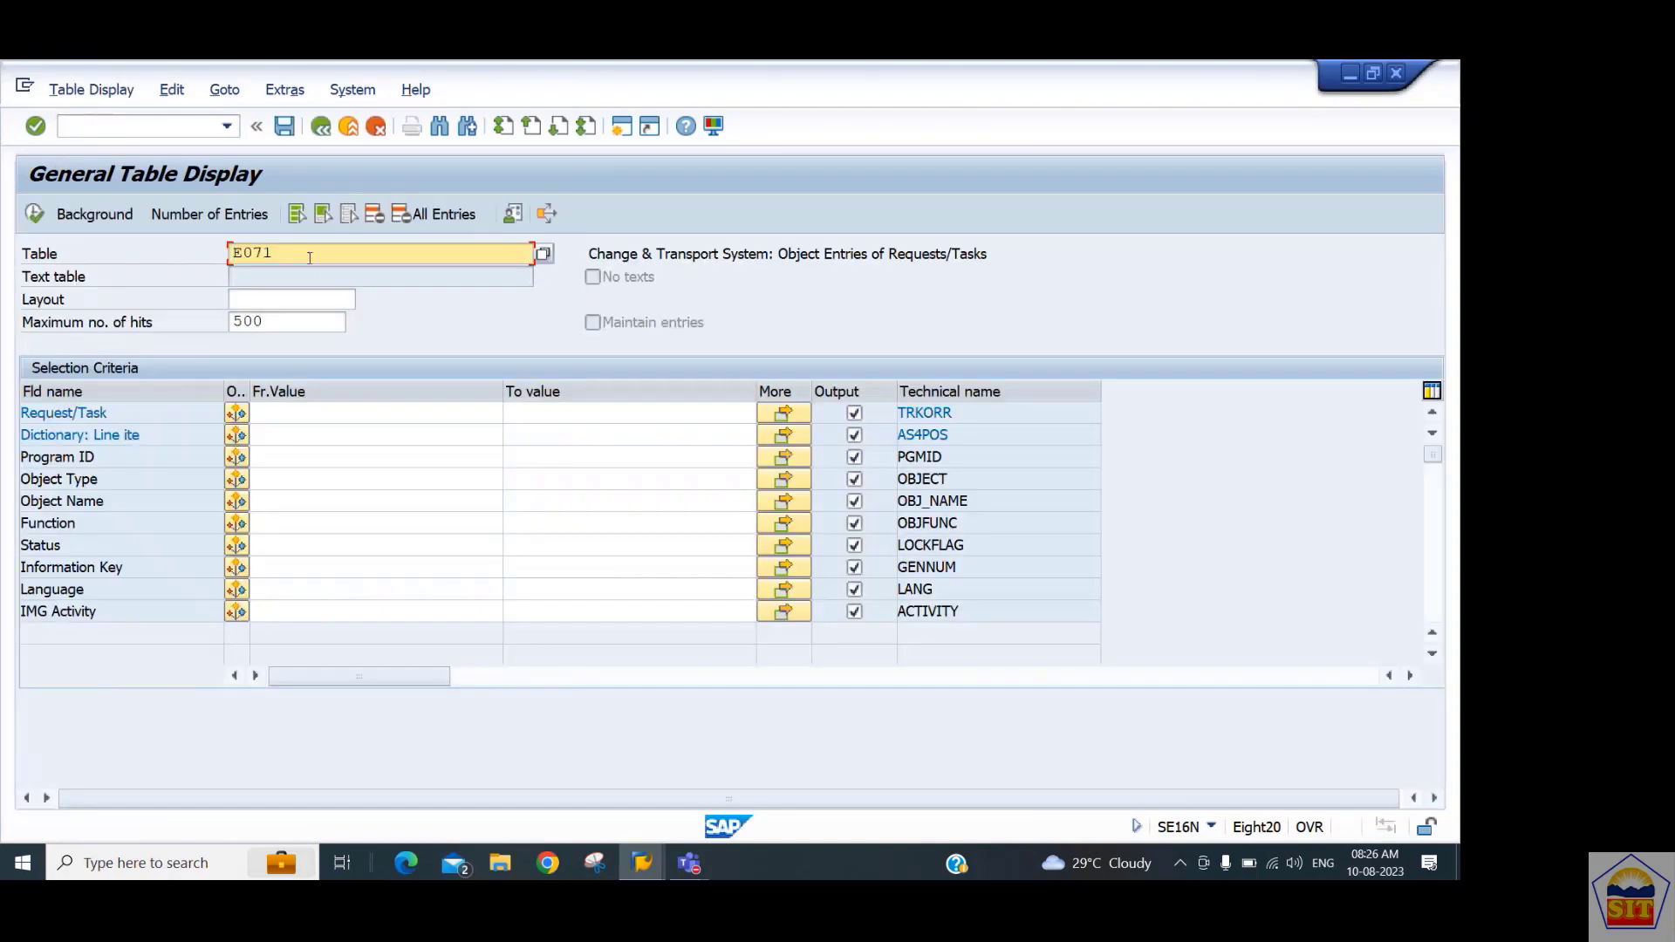
{"action": "type", "text": "t001"}
{"action": "key", "text": "Return"}
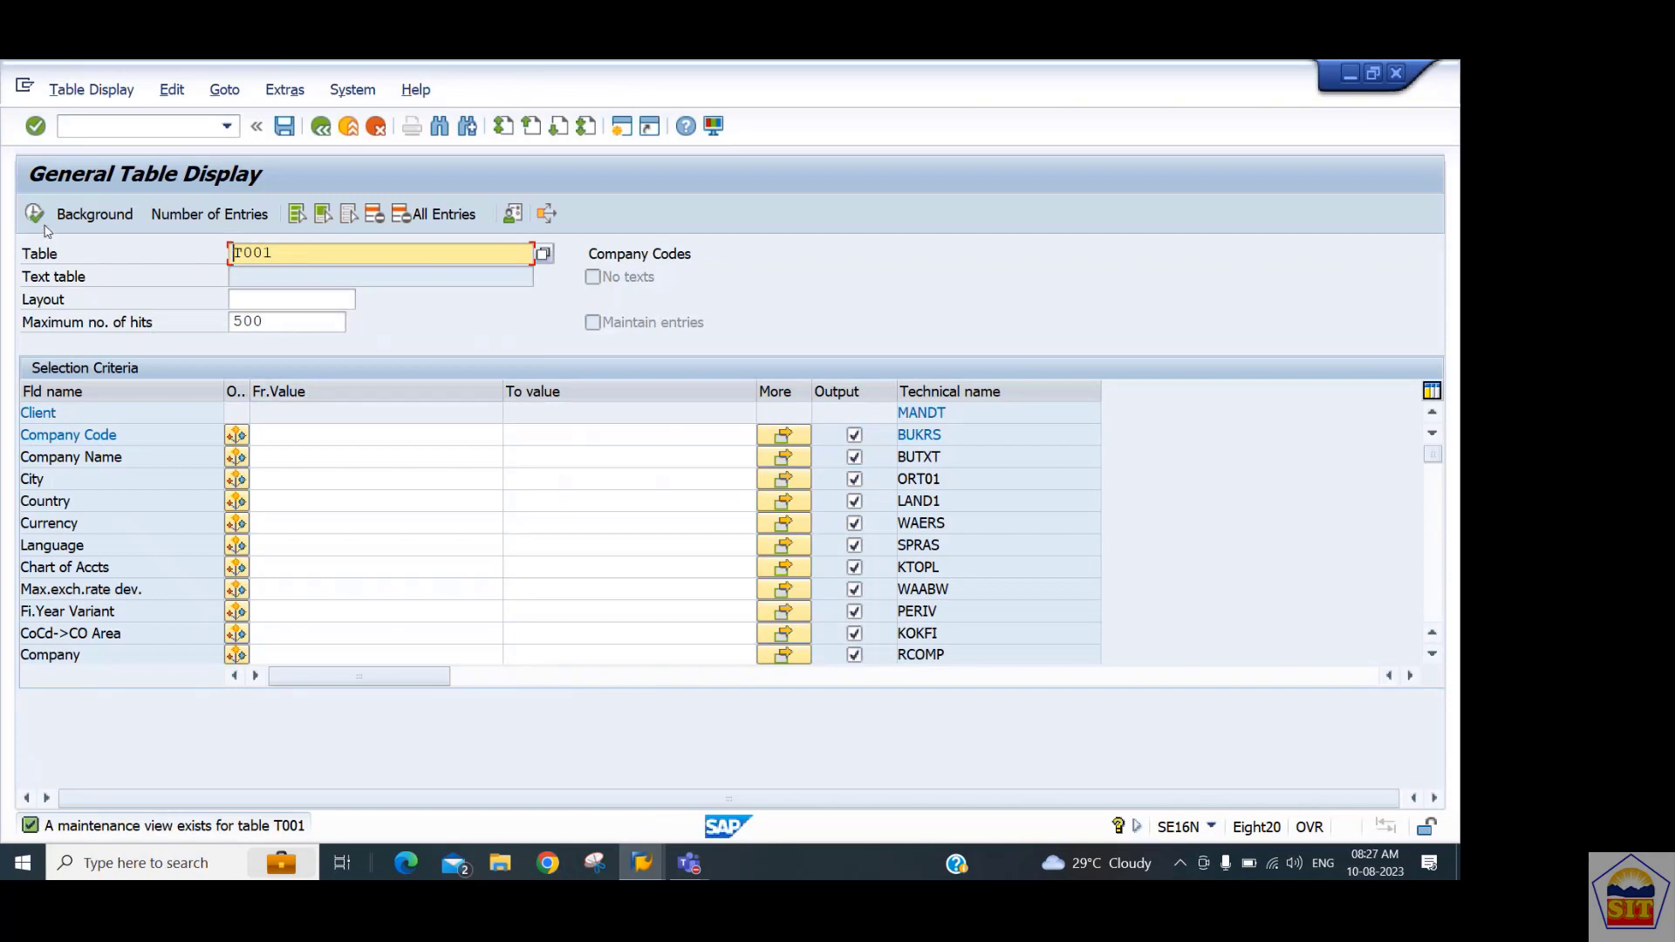
Restrict the T001 selection to company code 2244 and list the matching entry.
{"action": "left_click", "coordinate": [283, 433]}
{"action": "type", "text": "2244"}
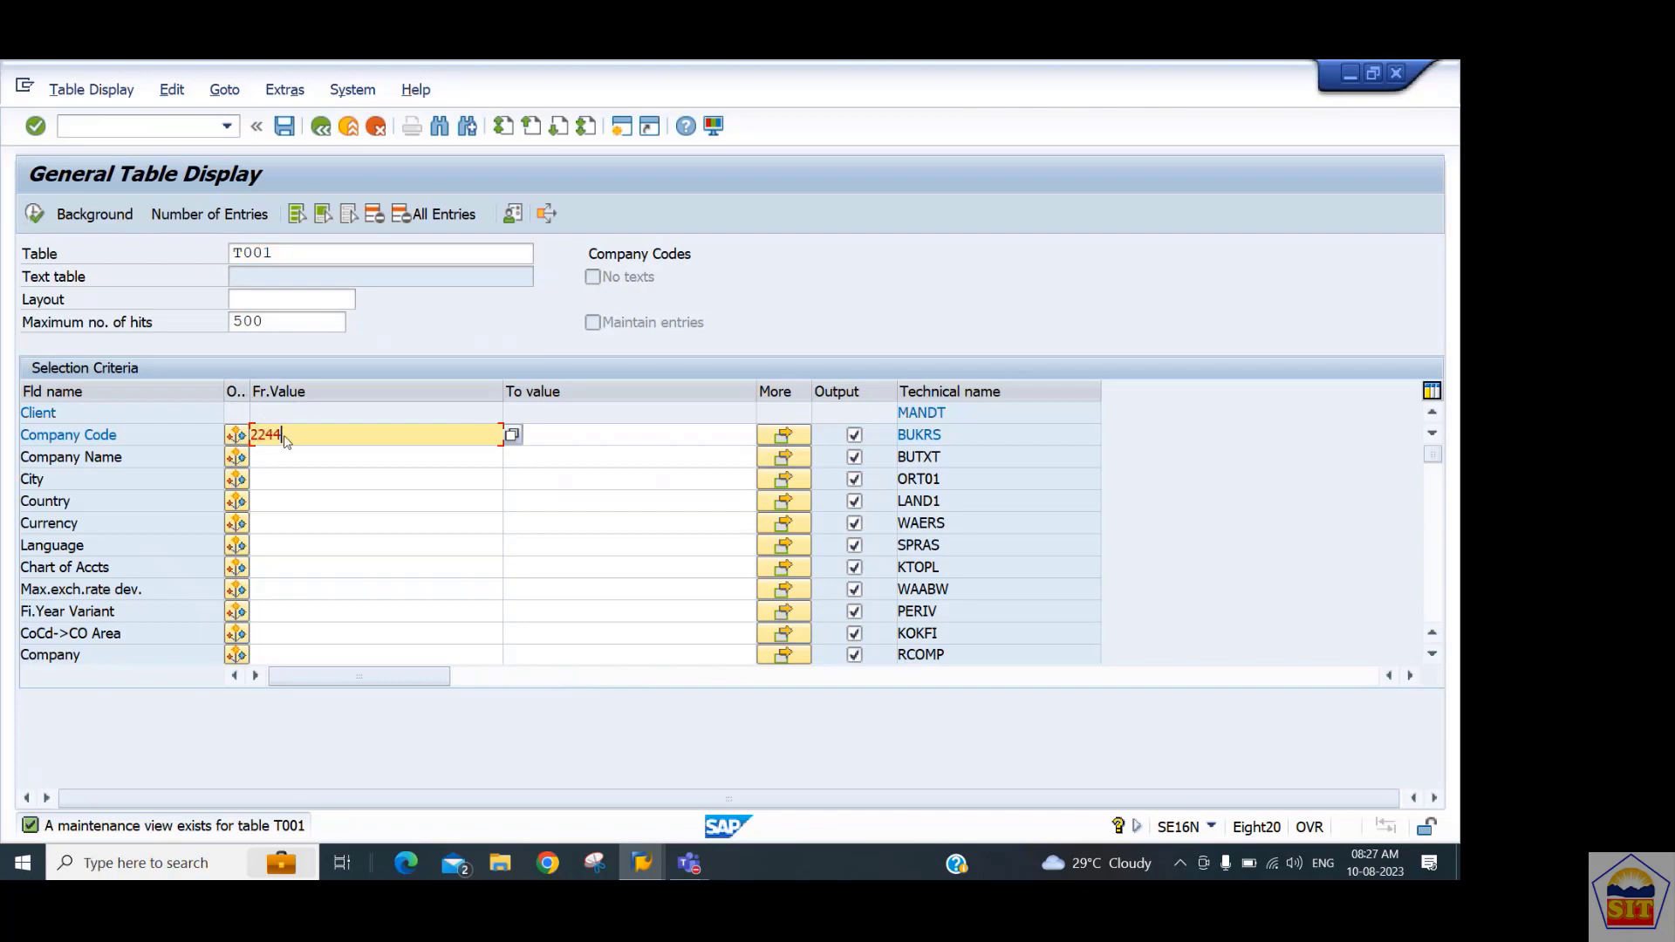
{"action": "key", "text": "Return"}
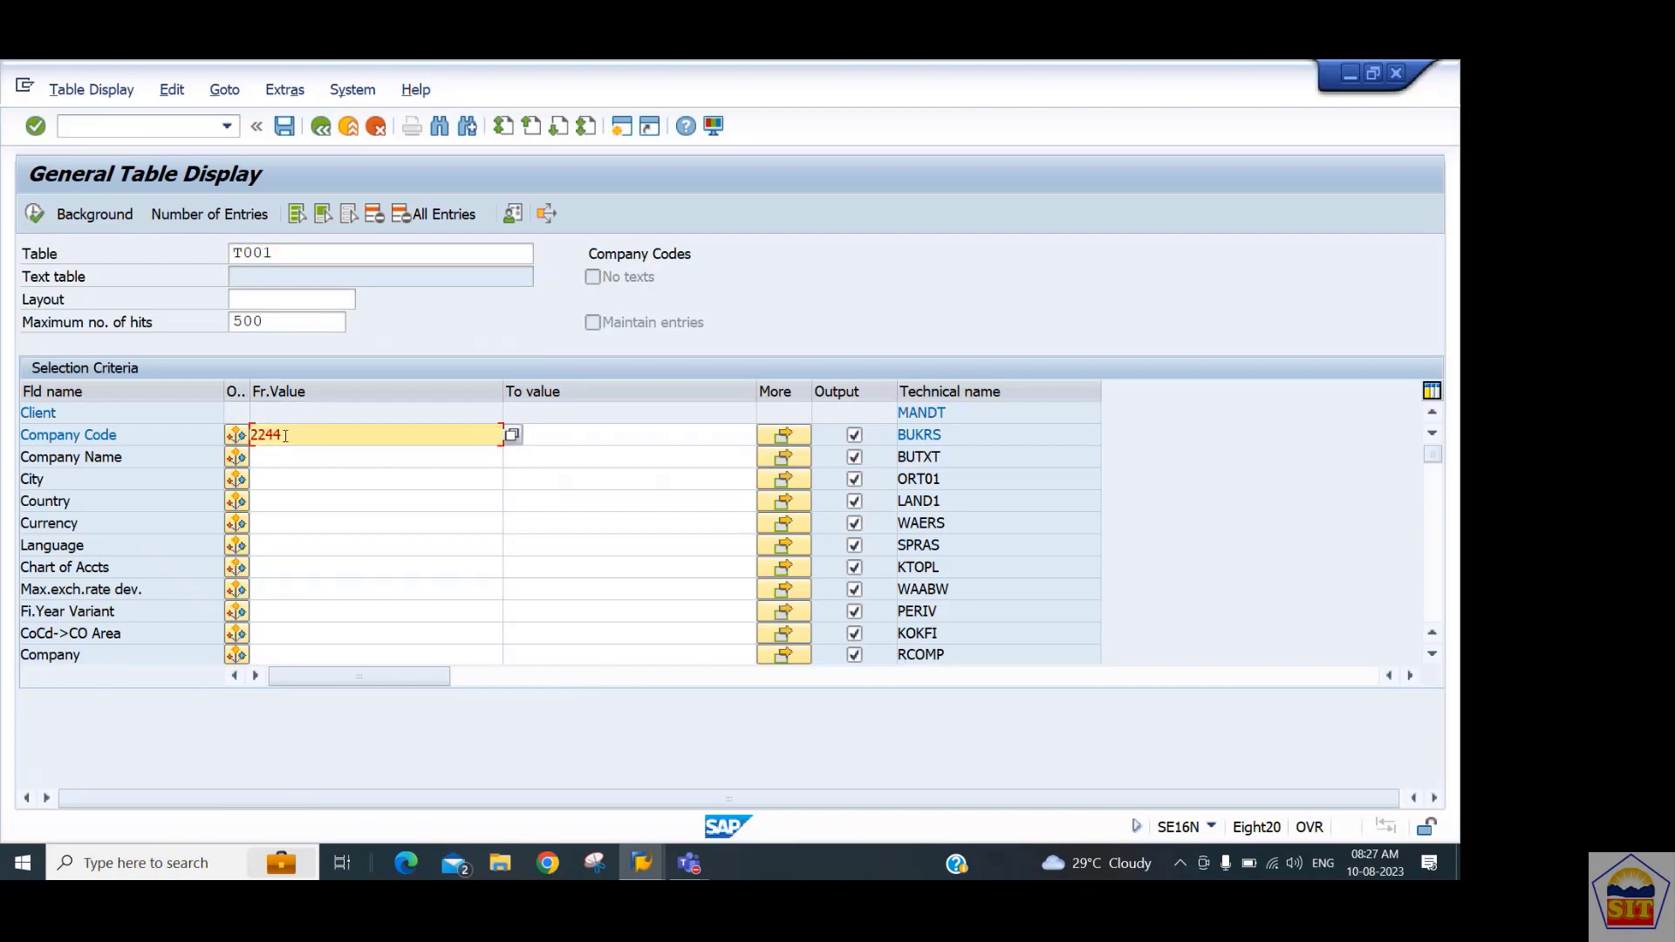
{"action": "left_click", "coordinate": [36, 216]}
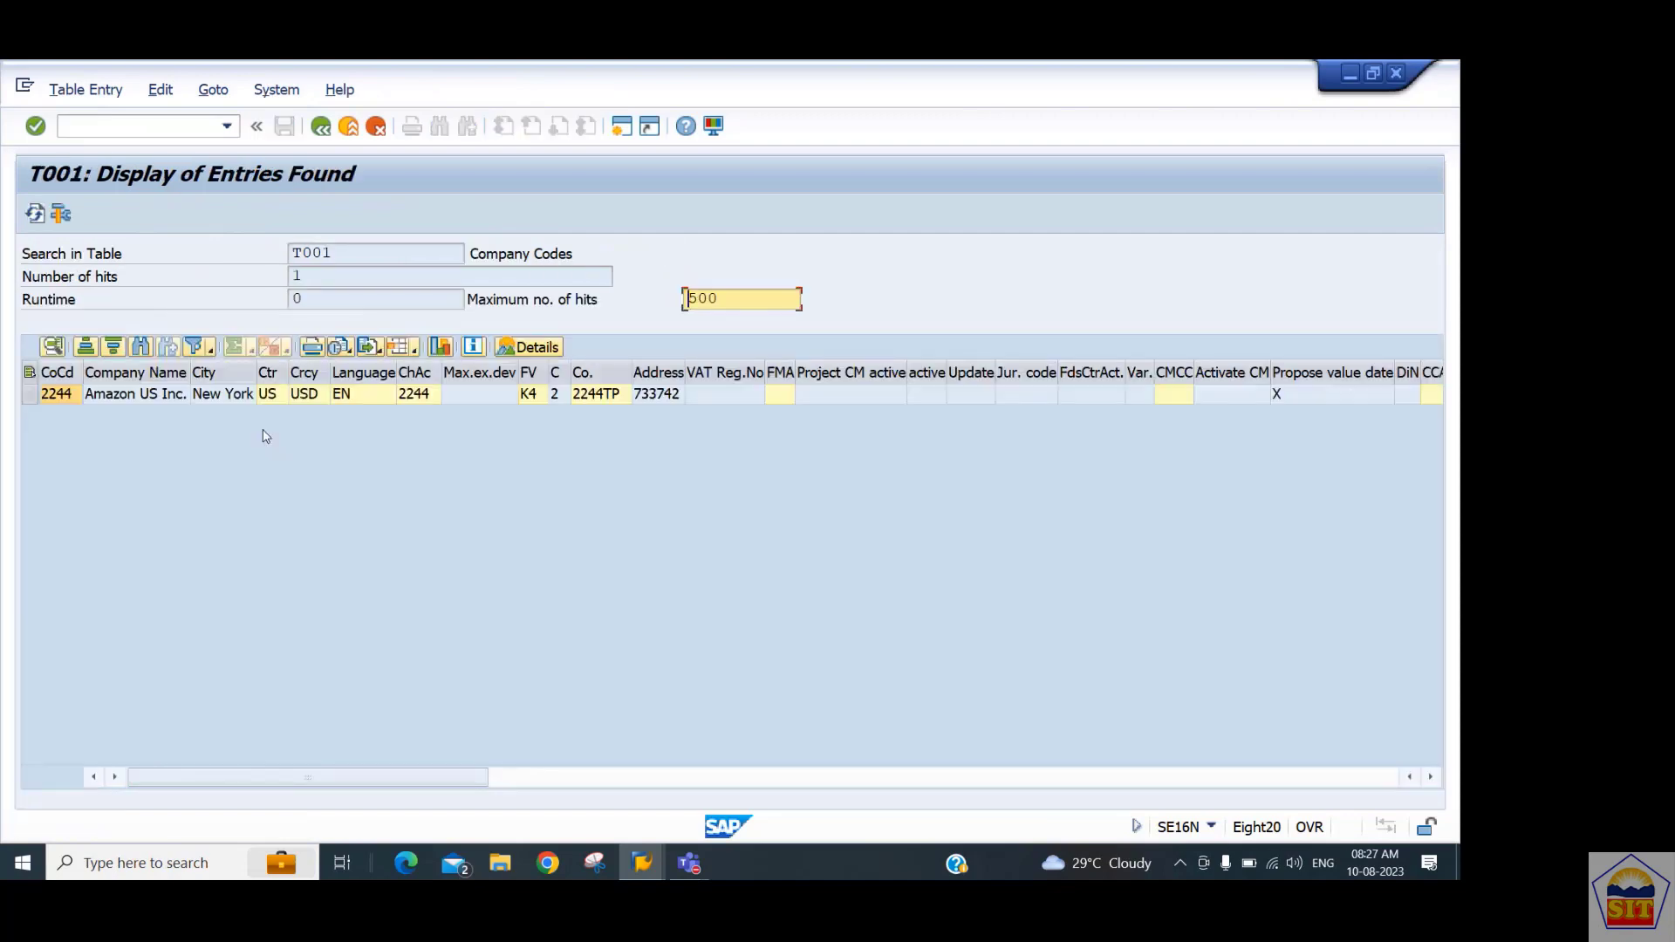
Examine the T001 entry's company code, name, city, chart of accounts, fiscal year variant and company.
{"action": "left_click", "coordinate": [66, 394]}
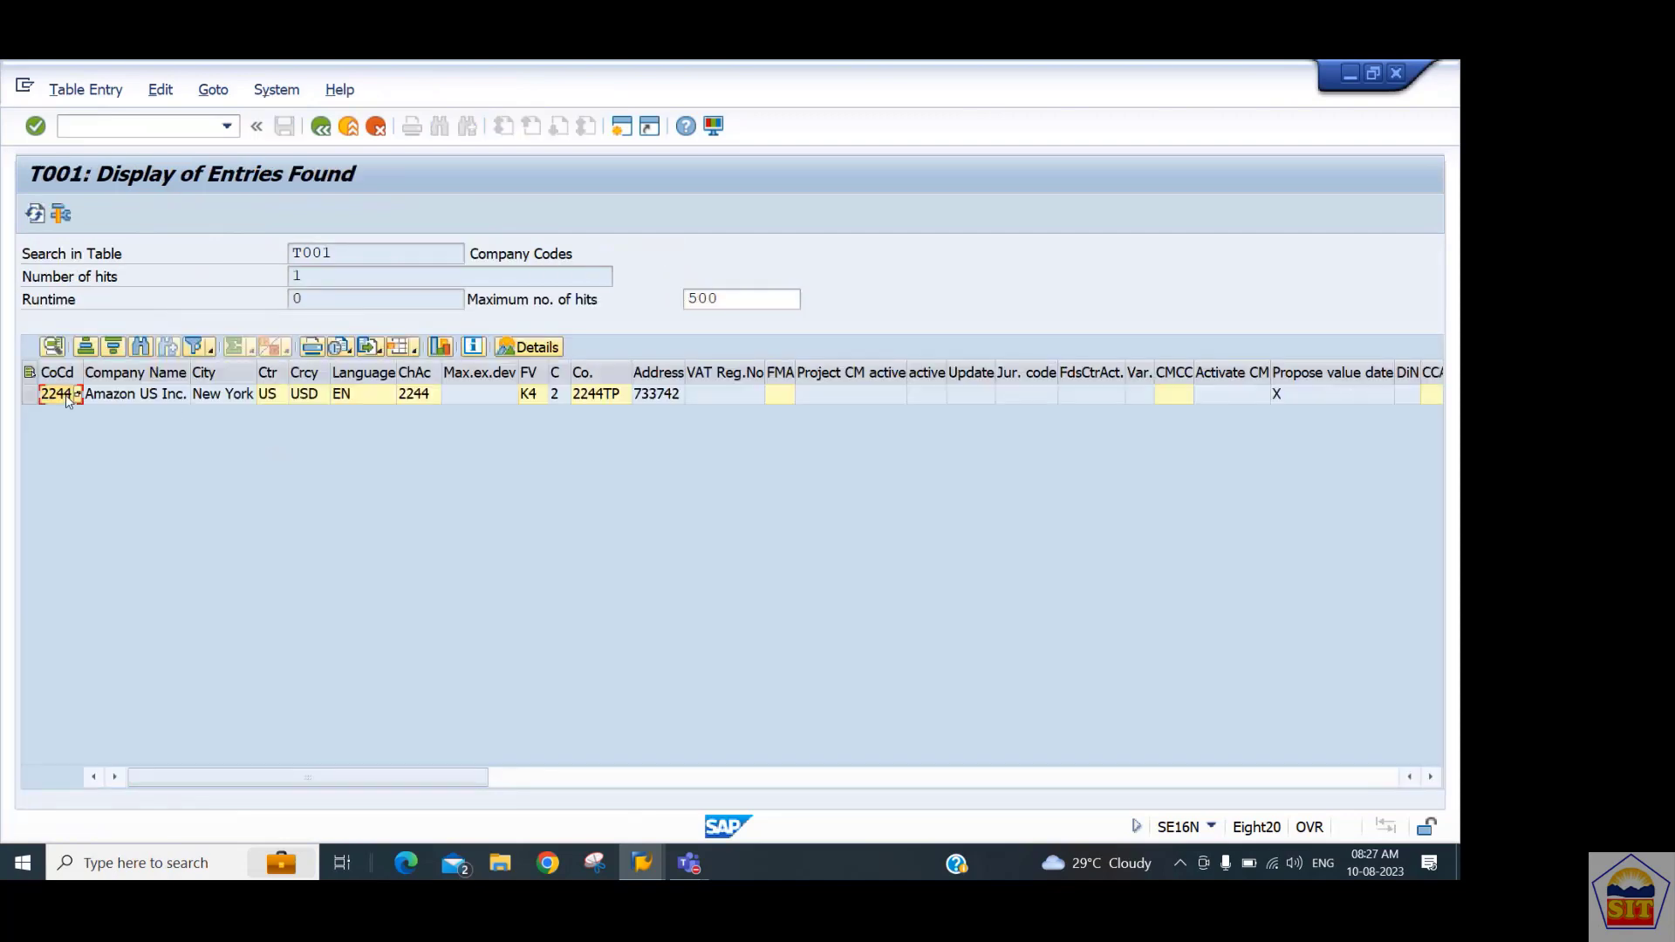
{"action": "left_click", "coordinate": [127, 398]}
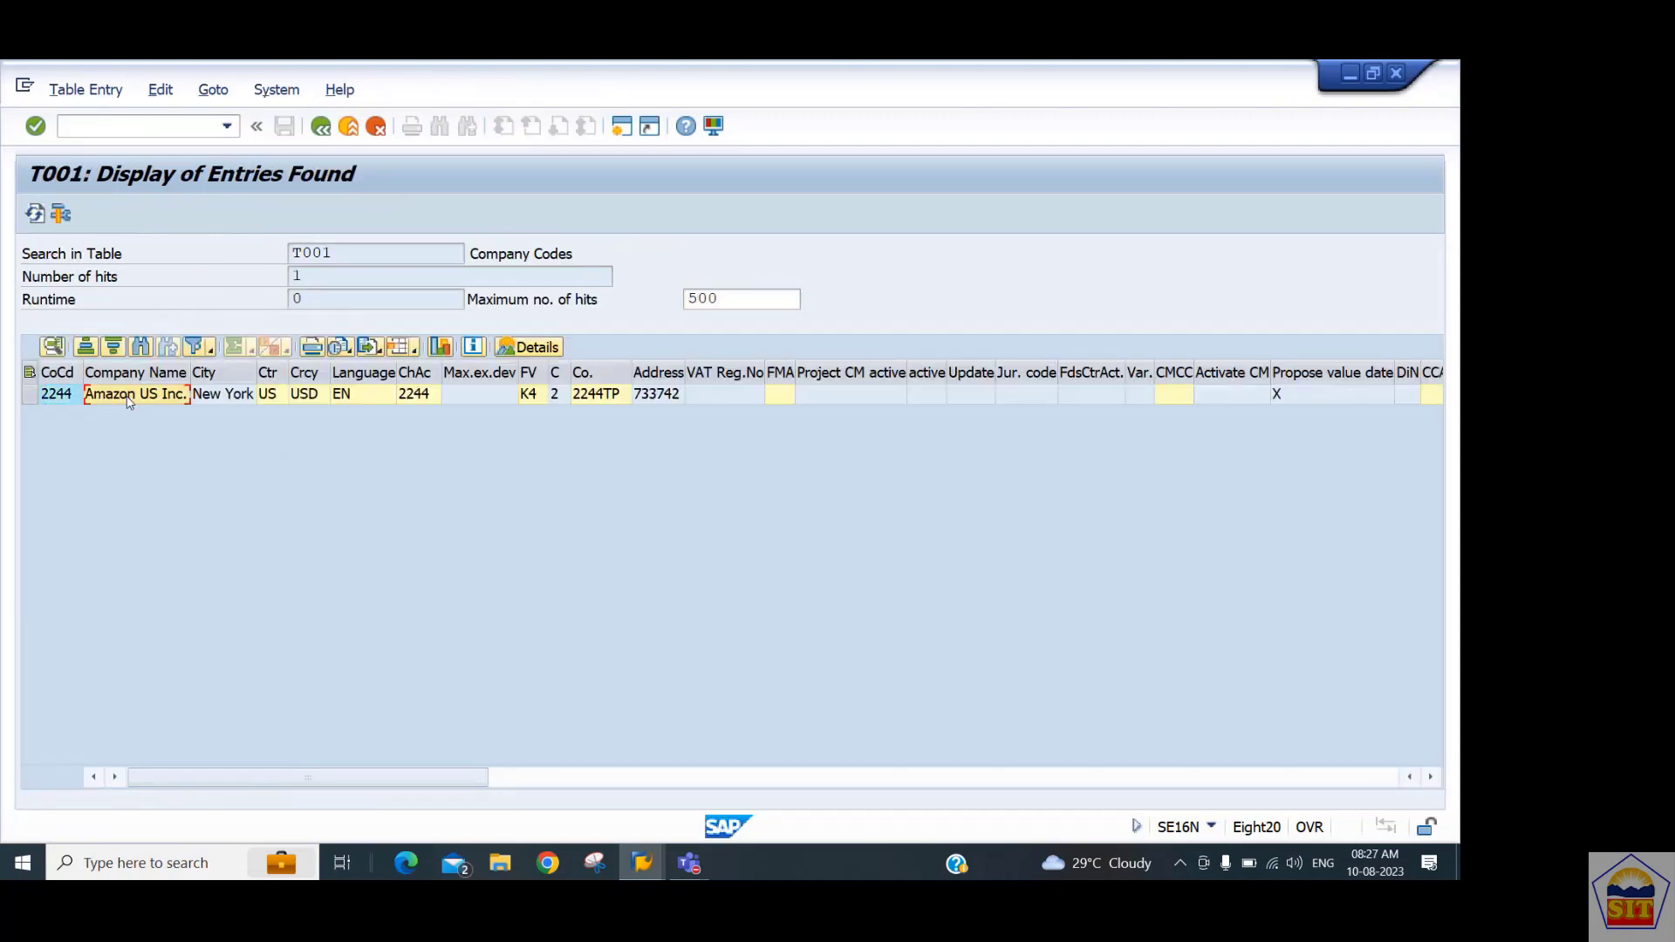
{"action": "left_click", "coordinate": [57, 397]}
{"action": "left_click", "coordinate": [228, 398]}
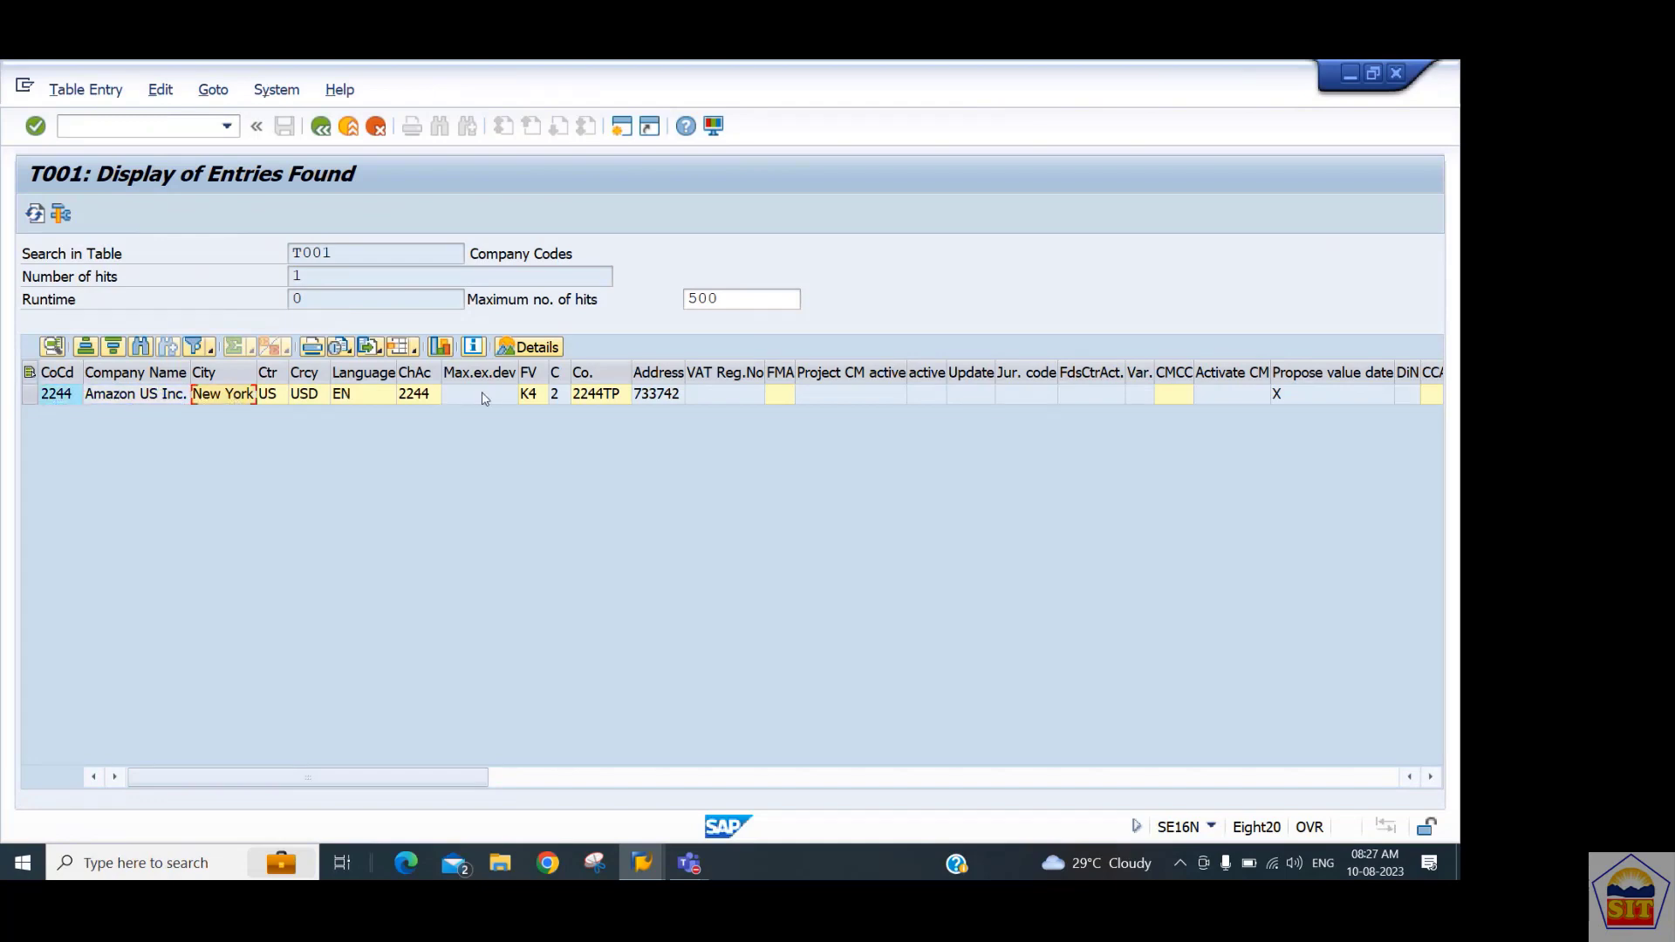
{"action": "left_click", "coordinate": [414, 397]}
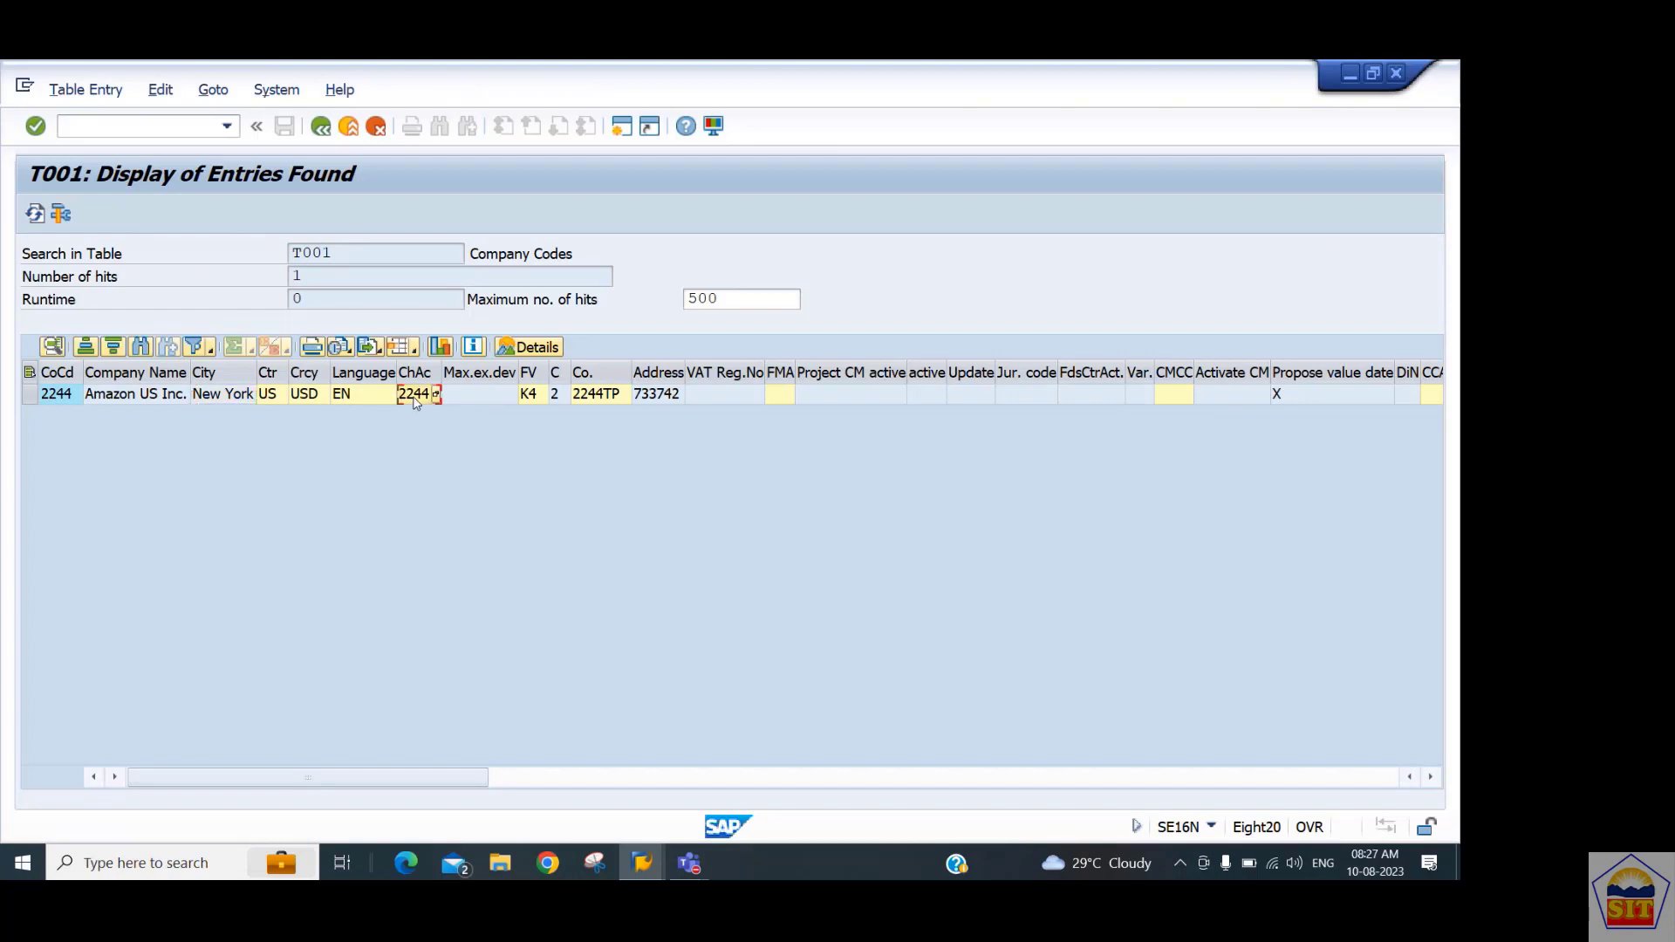
{"action": "left_click", "coordinate": [531, 395]}
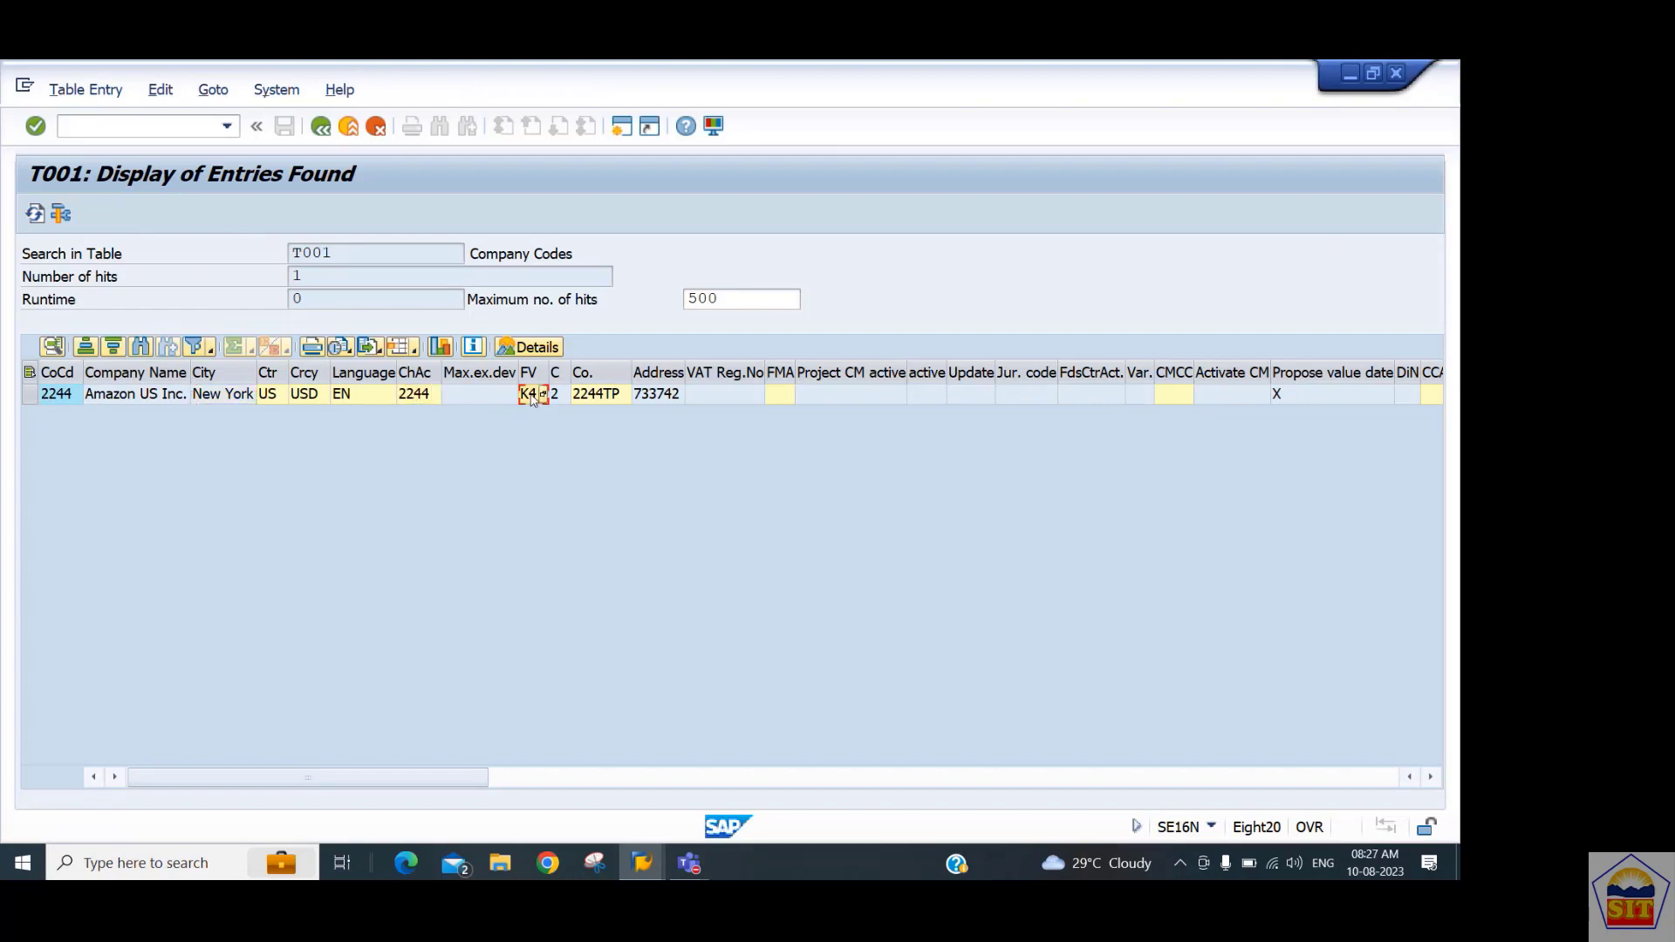
{"action": "left_click", "coordinate": [599, 404]}
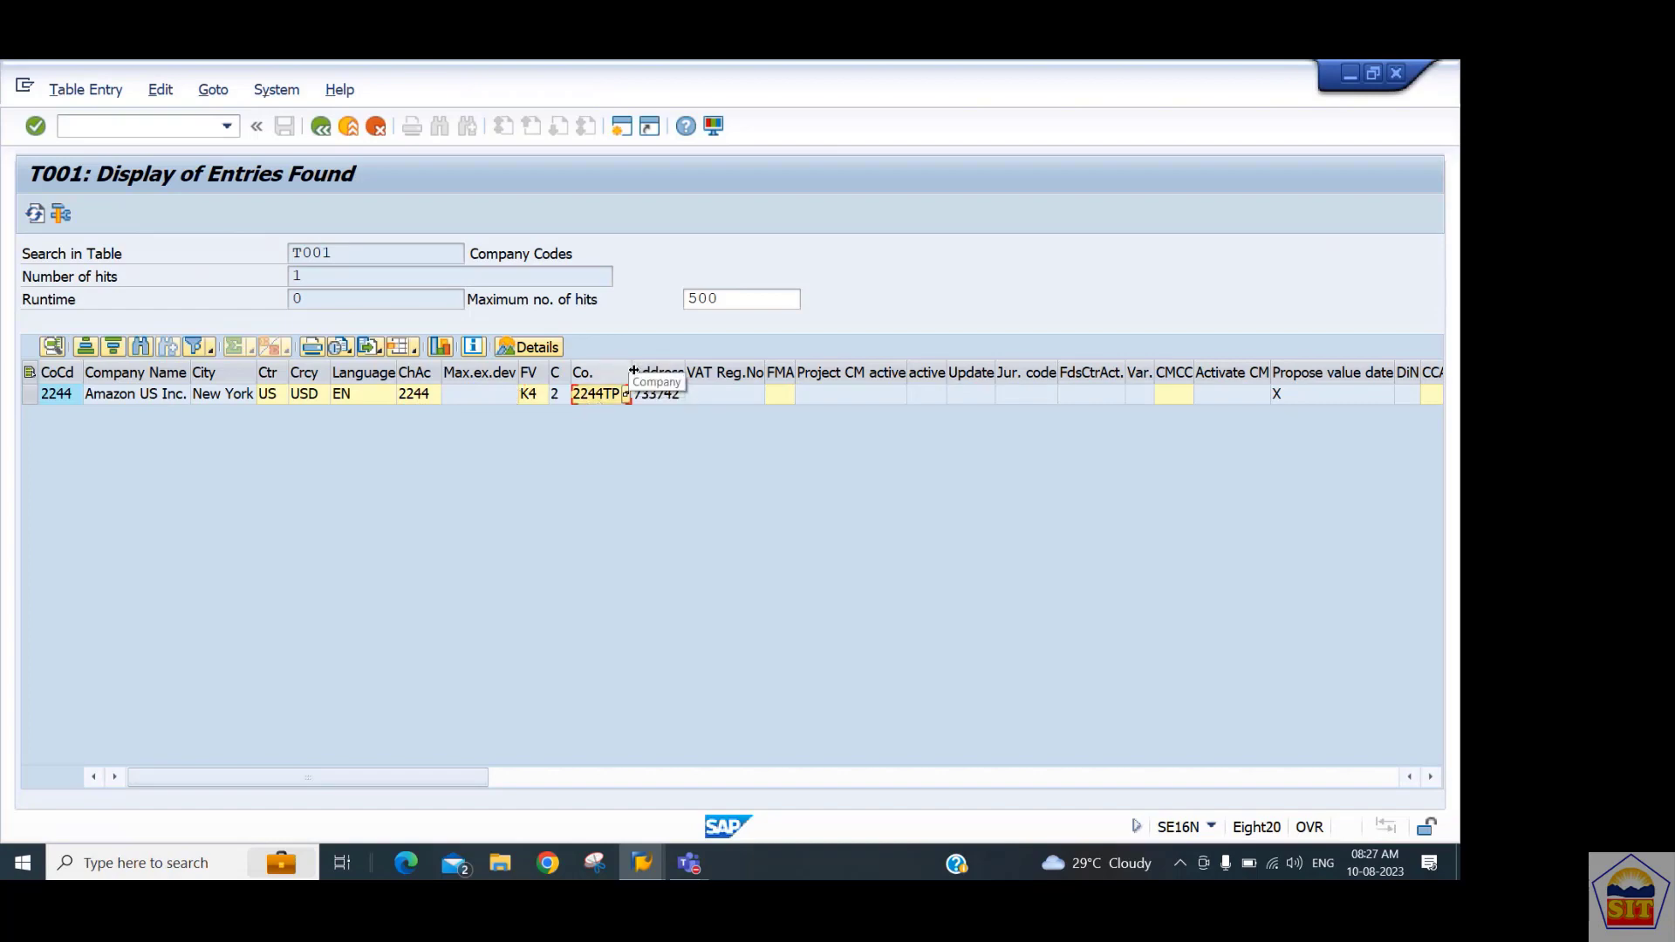
Widen the Company and CoCd -> CO Area columns and examine the entry's Propose fiscal year field.
{"action": "left_click_drag", "start_coordinate": [634, 372], "coordinate": [688, 372]}
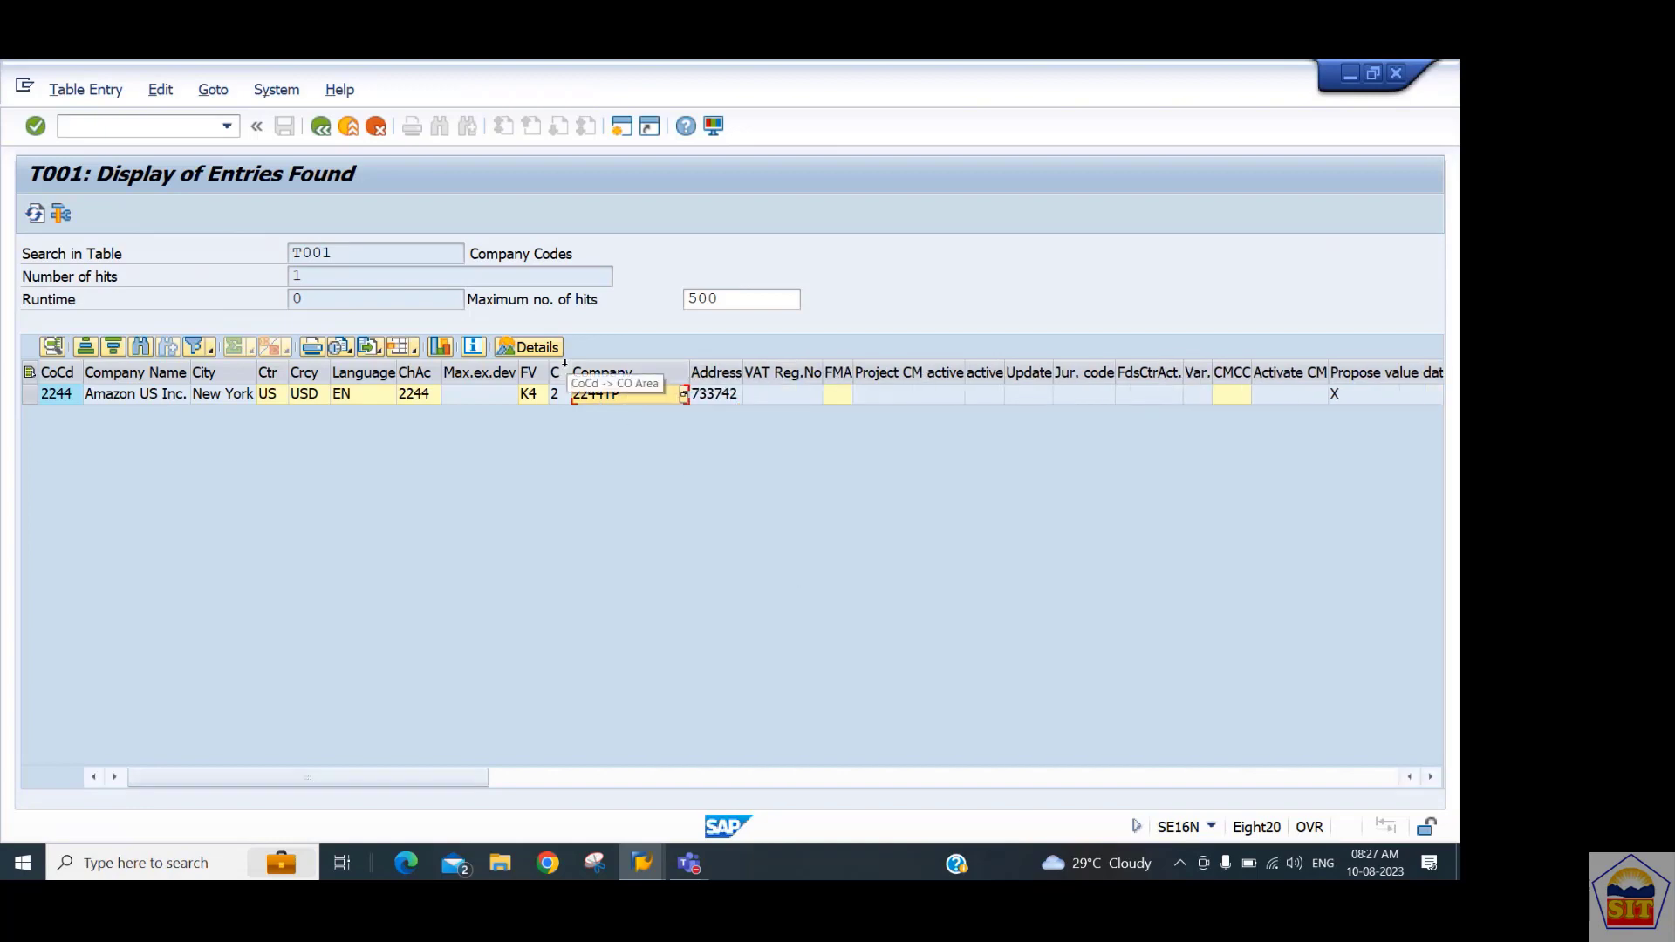
{"action": "left_click_drag", "start_coordinate": [570, 372], "coordinate": [585, 372]}
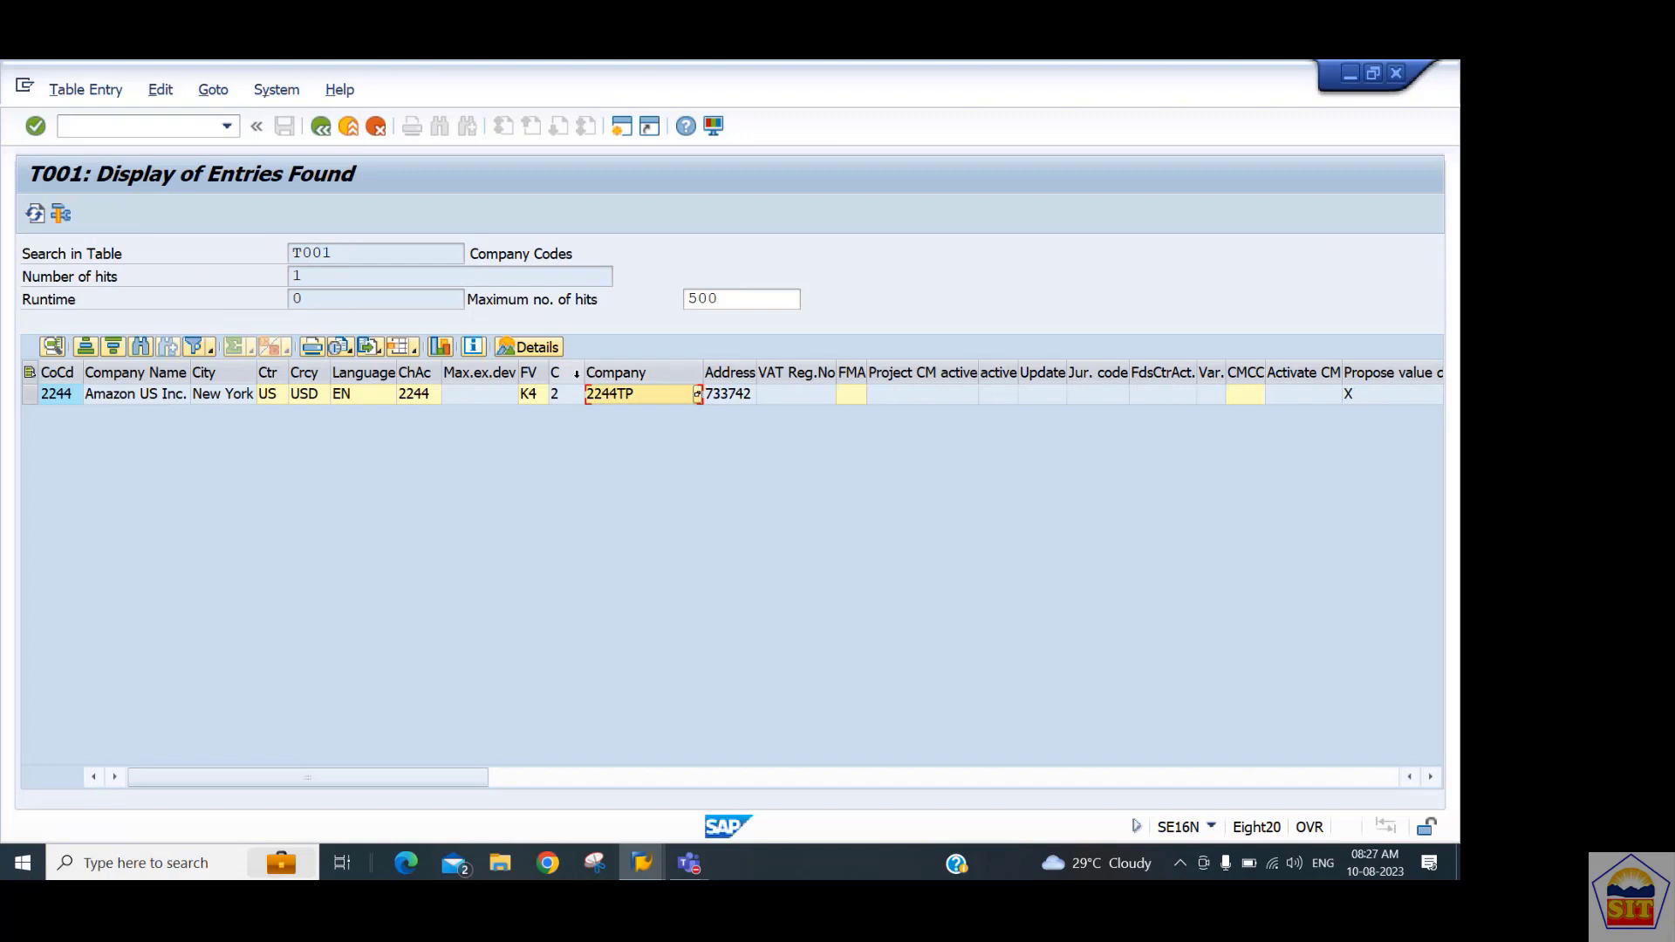
{"action": "left_click", "coordinate": [894, 783]}
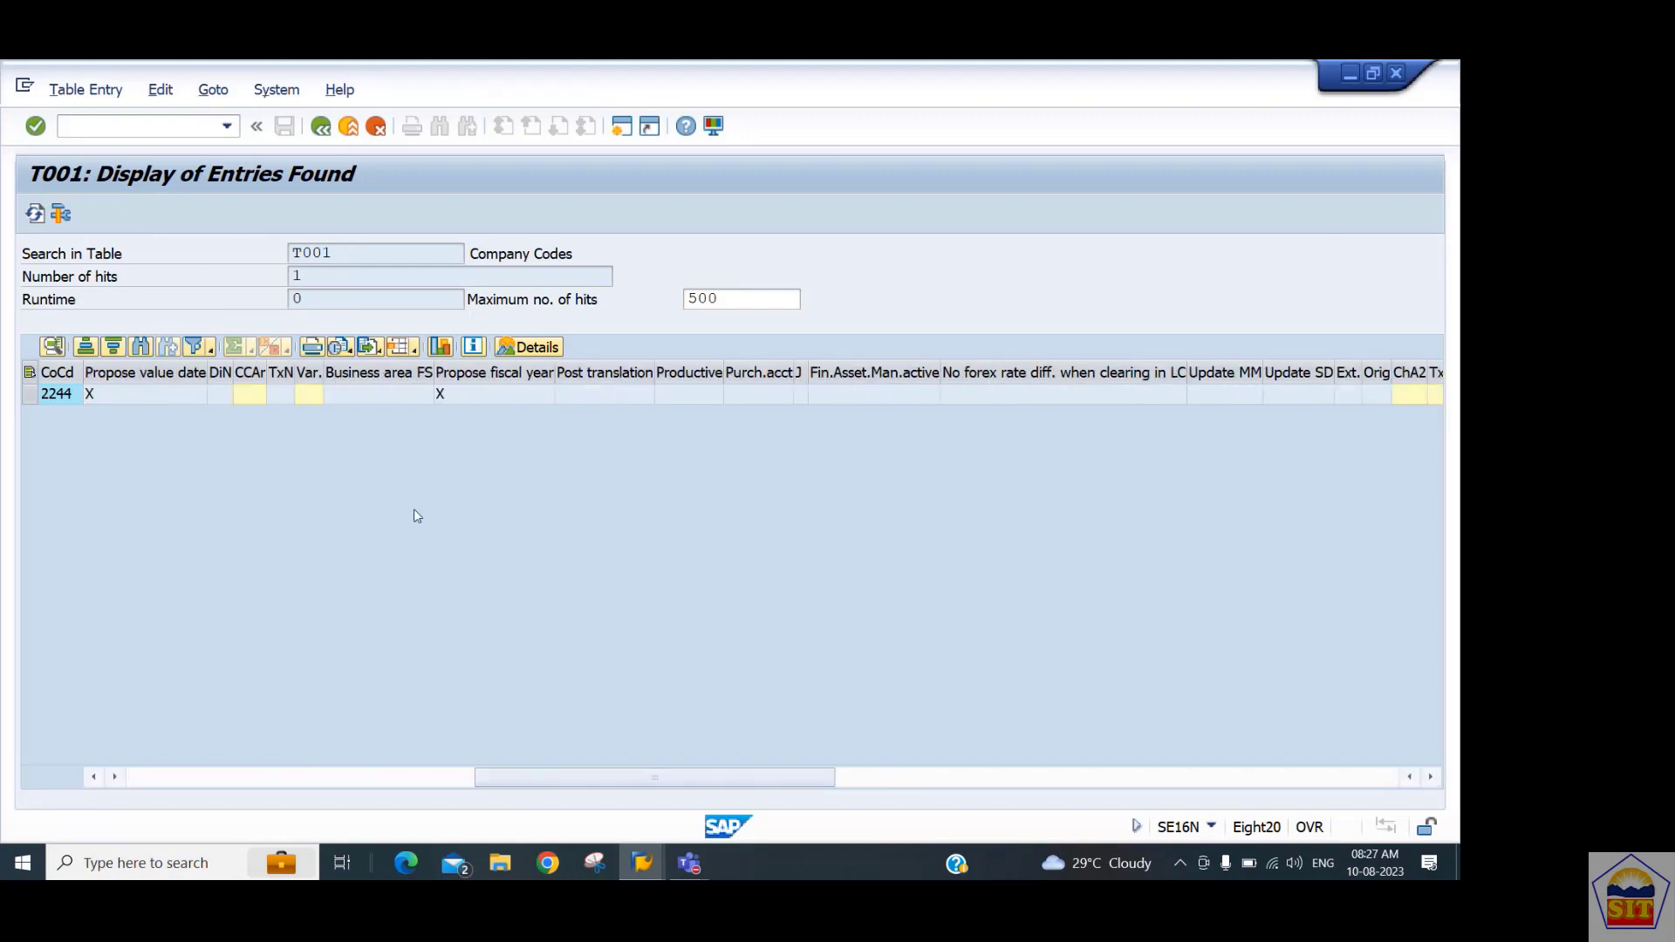
{"action": "left_click", "coordinate": [478, 397]}
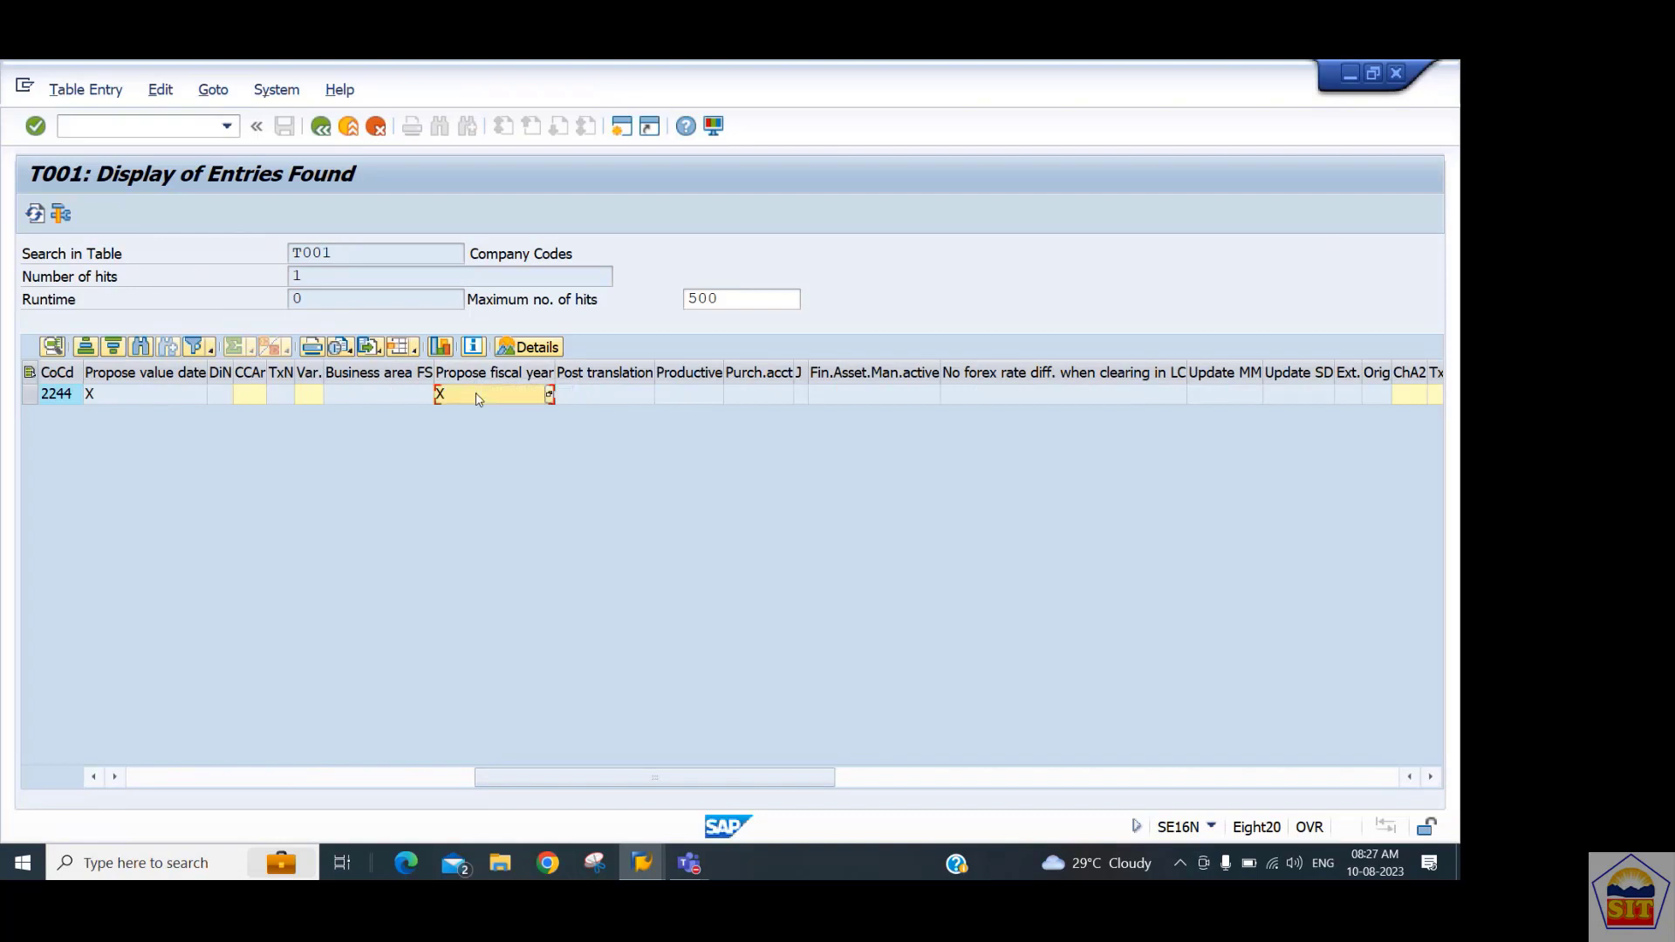
Examine the T001 entry's Post translation field and further columns, and return to the table selection.
{"action": "left_click", "coordinate": [580, 400]}
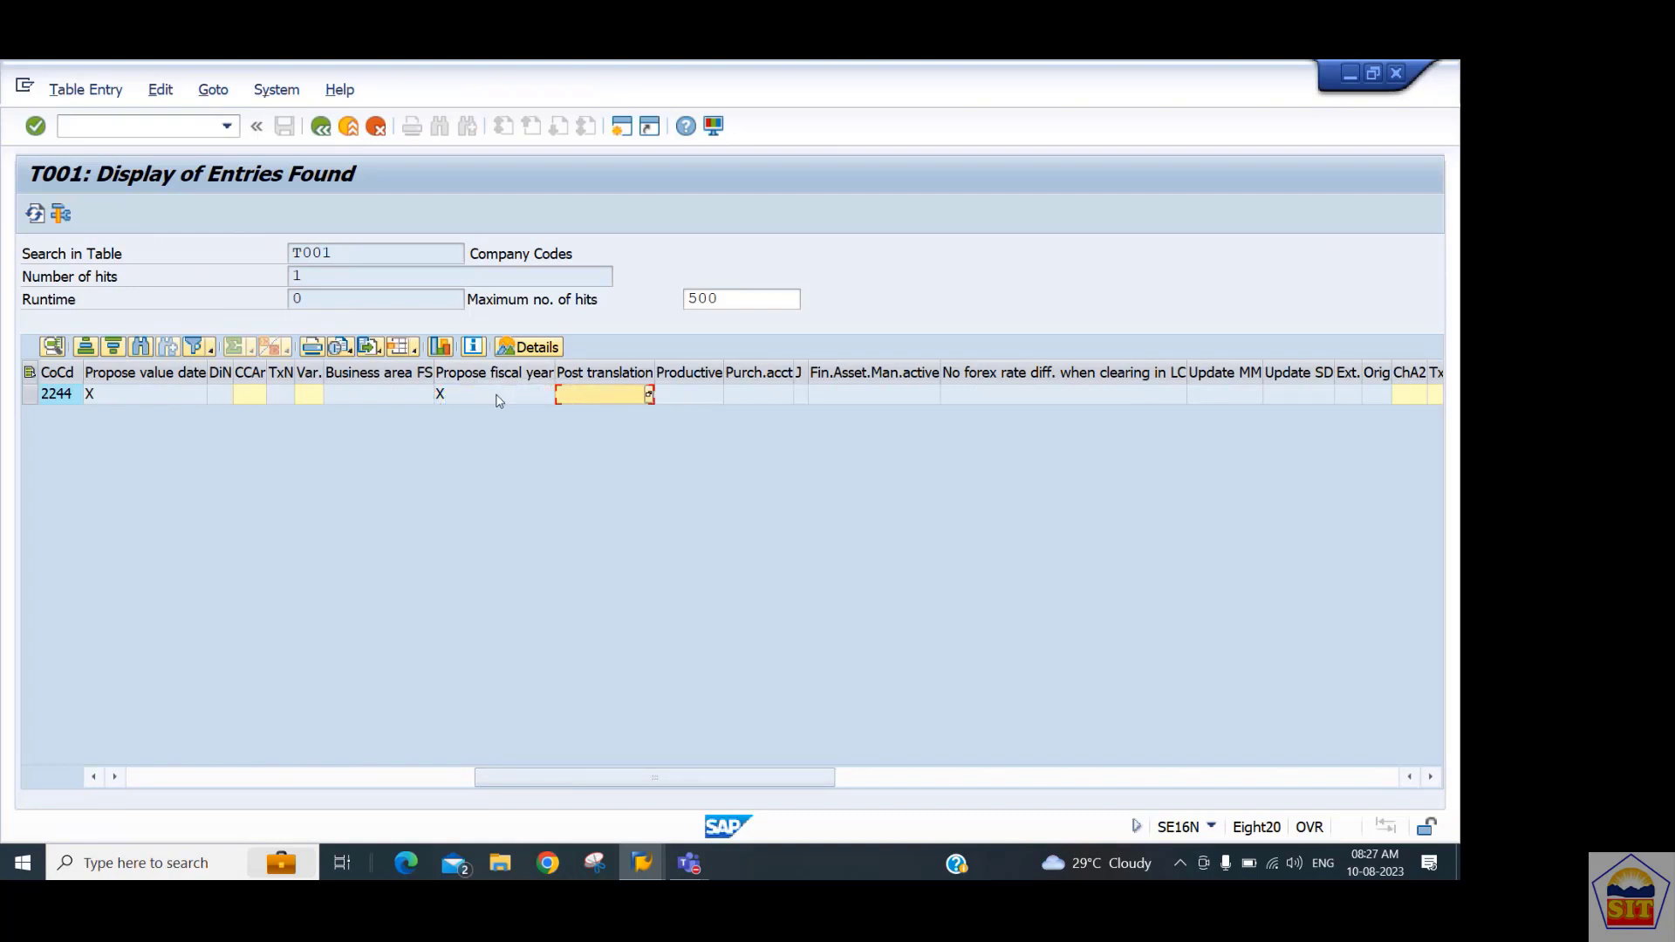
{"action": "left_click", "coordinate": [1026, 786]}
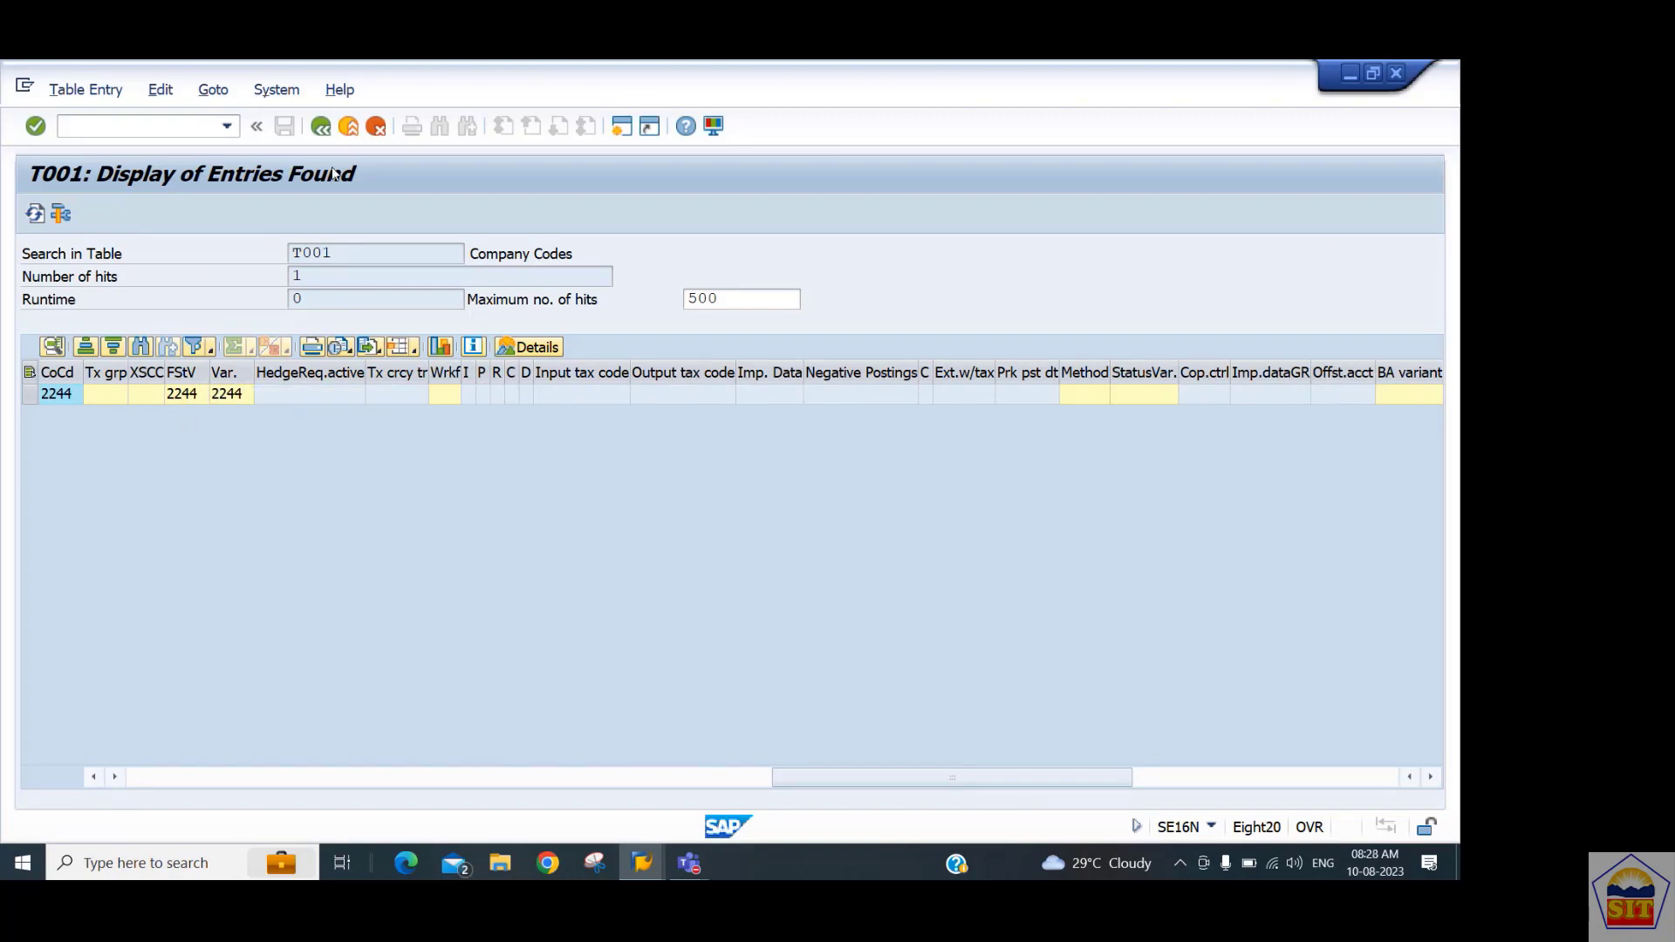
{"action": "left_click", "coordinate": [320, 126]}
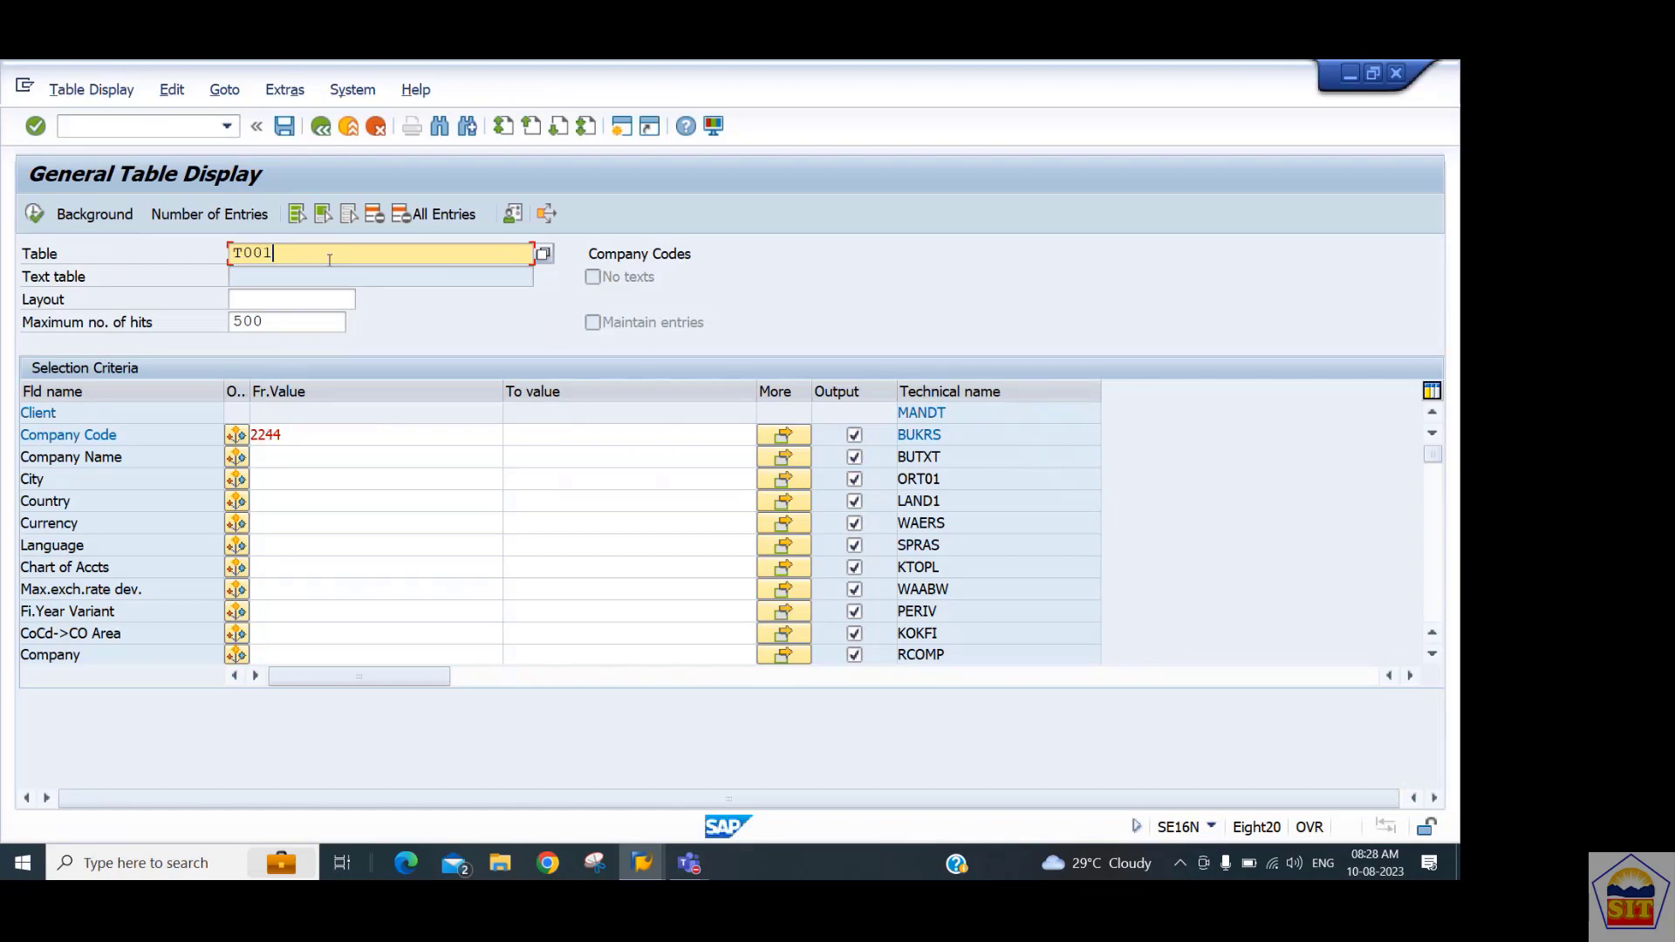
Replace table T001 with TSTC and load the SAP transaction codes table's selection fields.
{"action": "key", "text": "BackSpace"}
{"action": "key", "text": "BackSpace"}
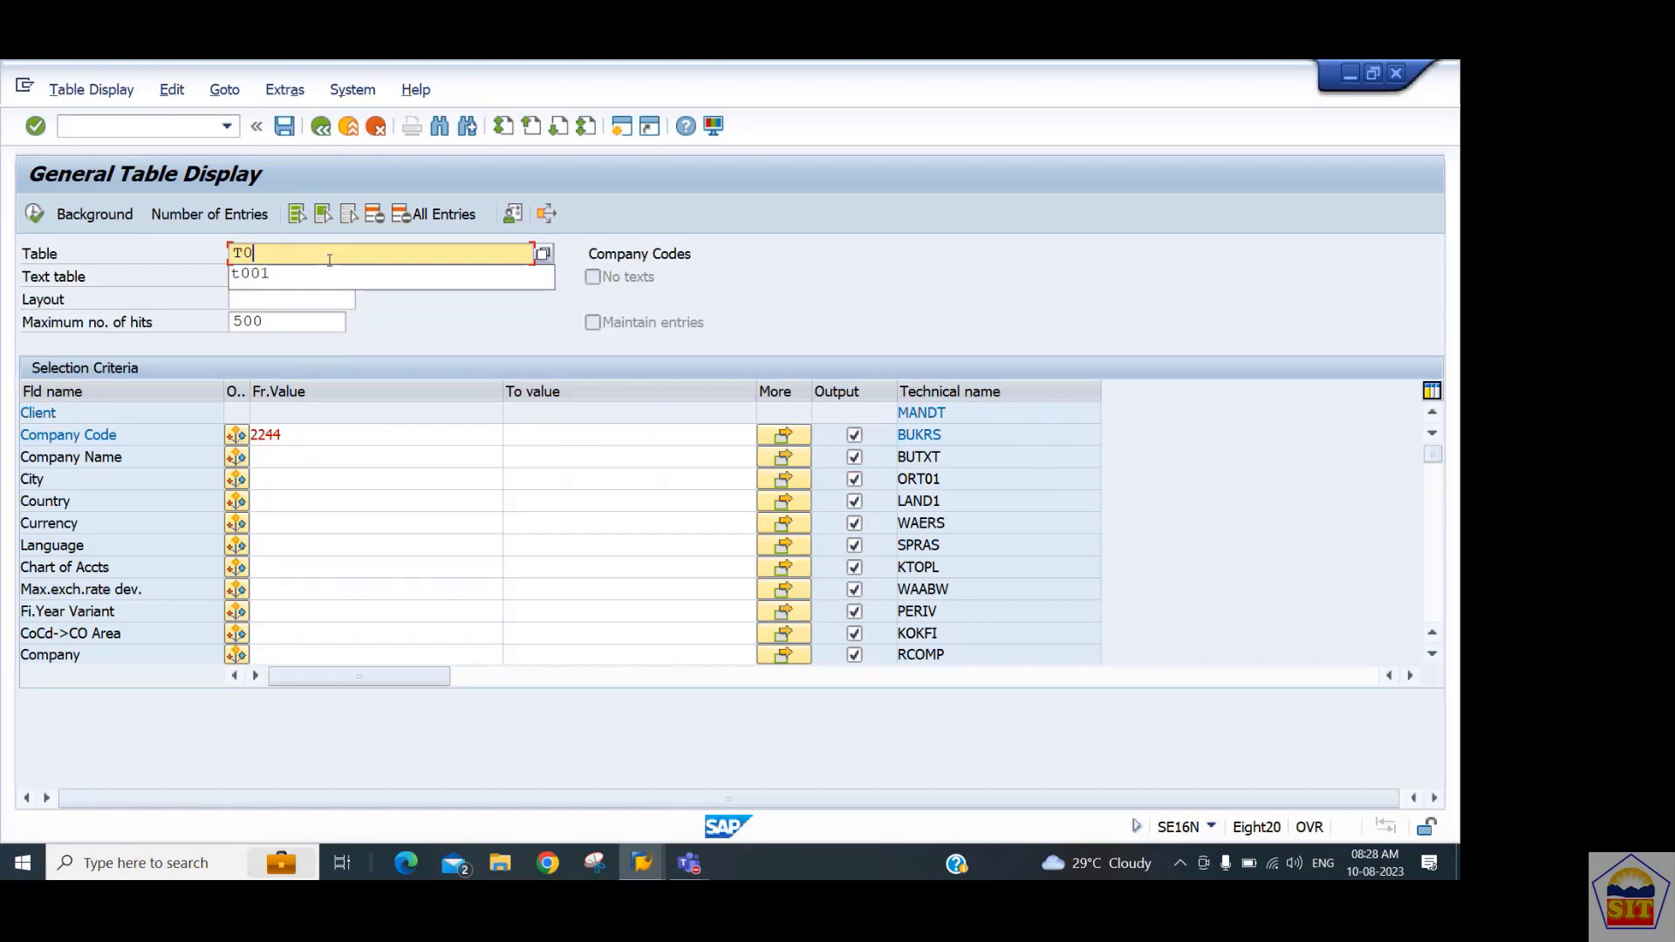
{"action": "key", "text": "BackSpace"}
{"action": "key", "text": "BackSpace"}
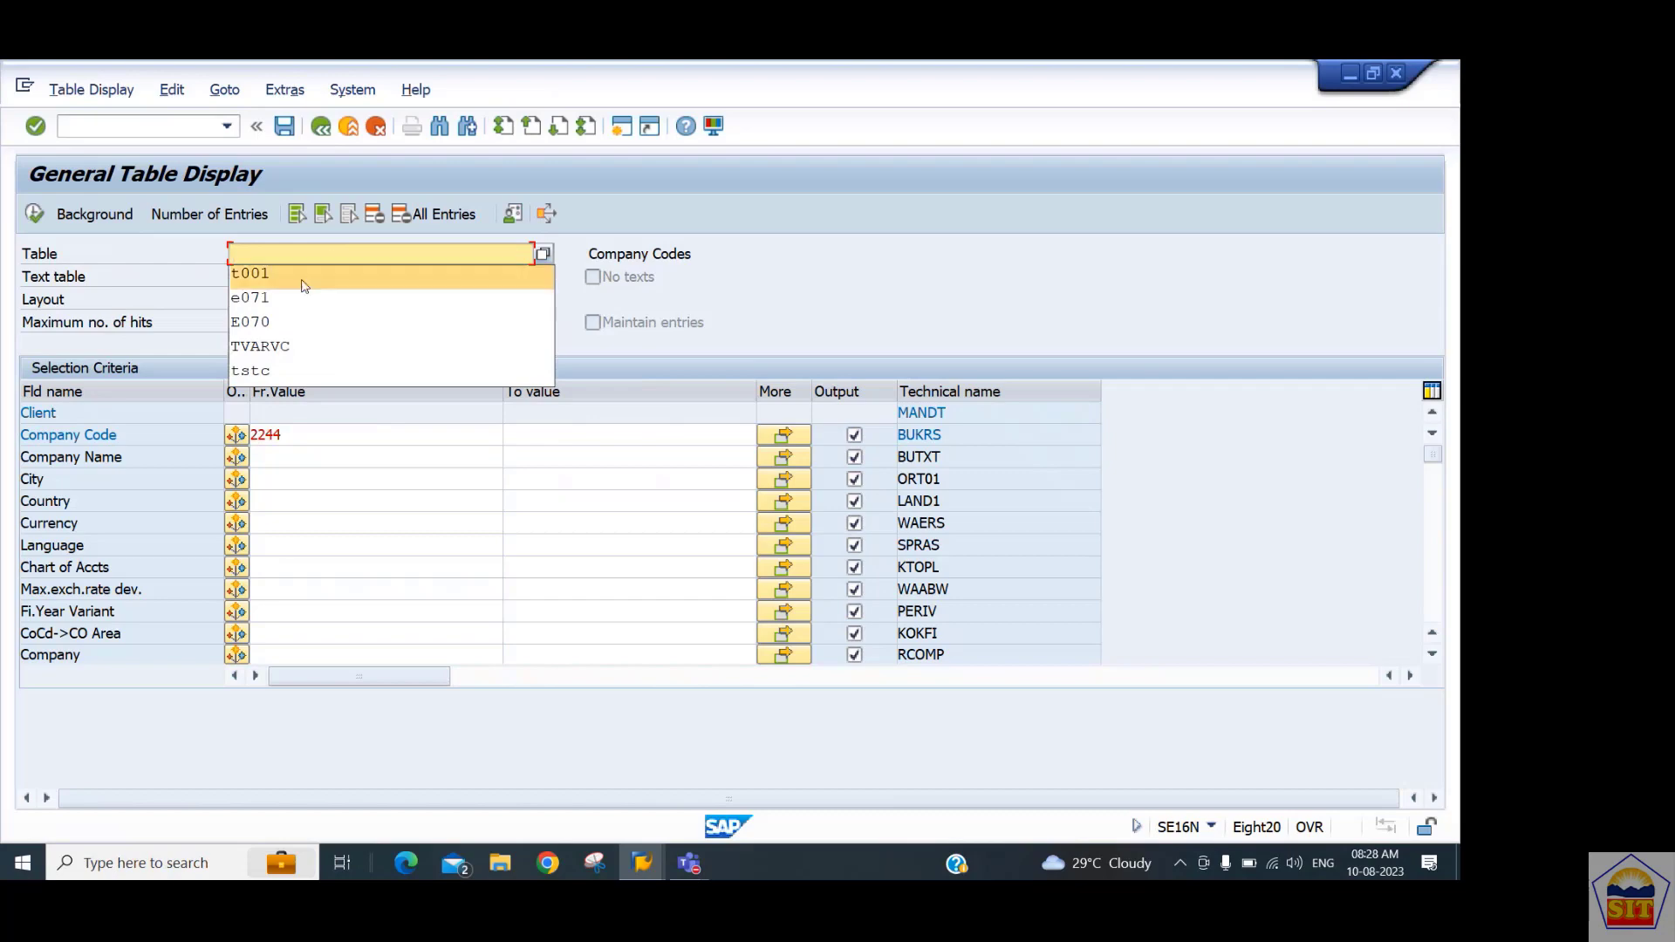
{"action": "left_click", "coordinate": [262, 370]}
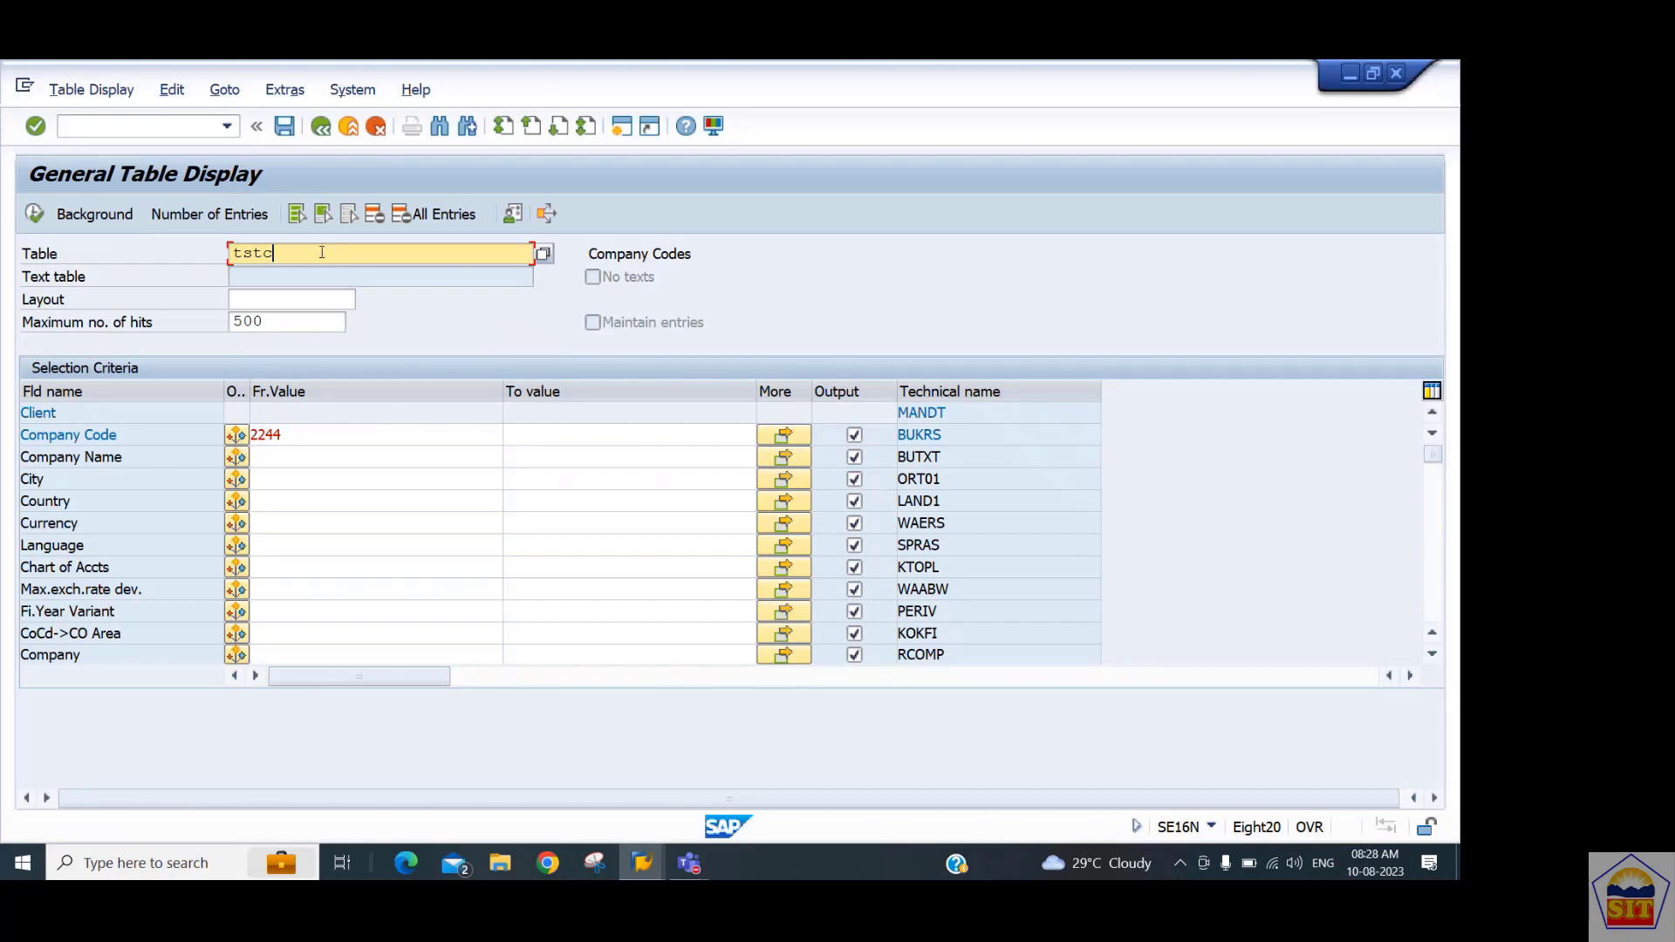
{"action": "key", "text": "Return"}
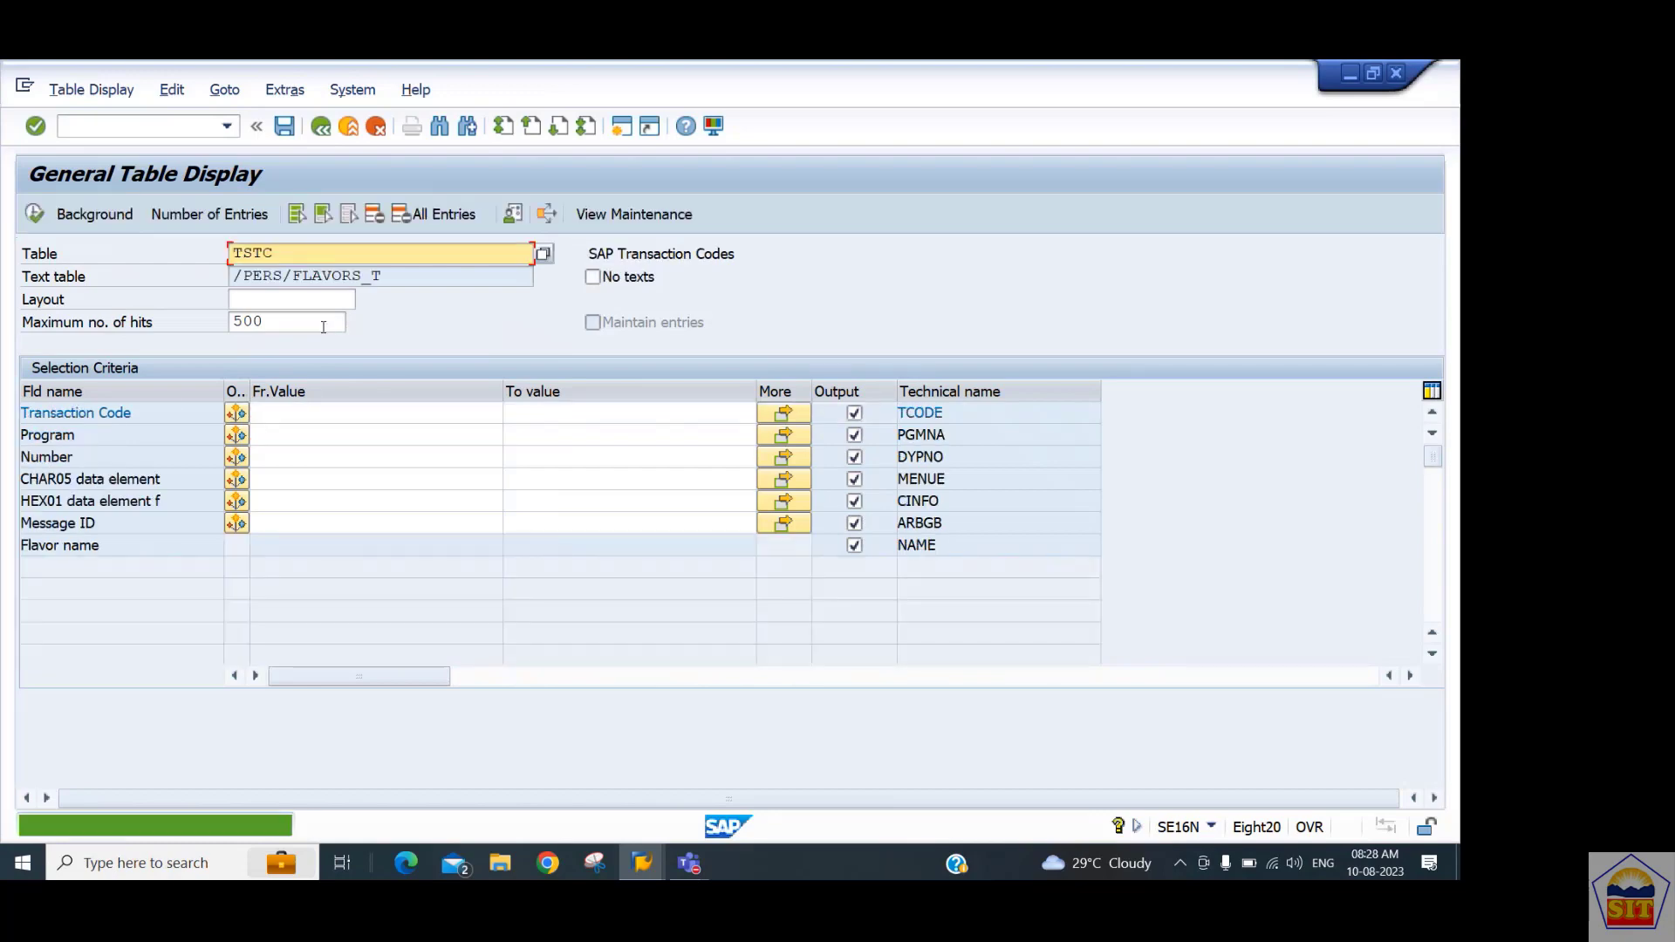
List the TSTC entries whose transaction code matches F* and check the number of hits.
{"action": "left_click", "coordinate": [274, 418]}
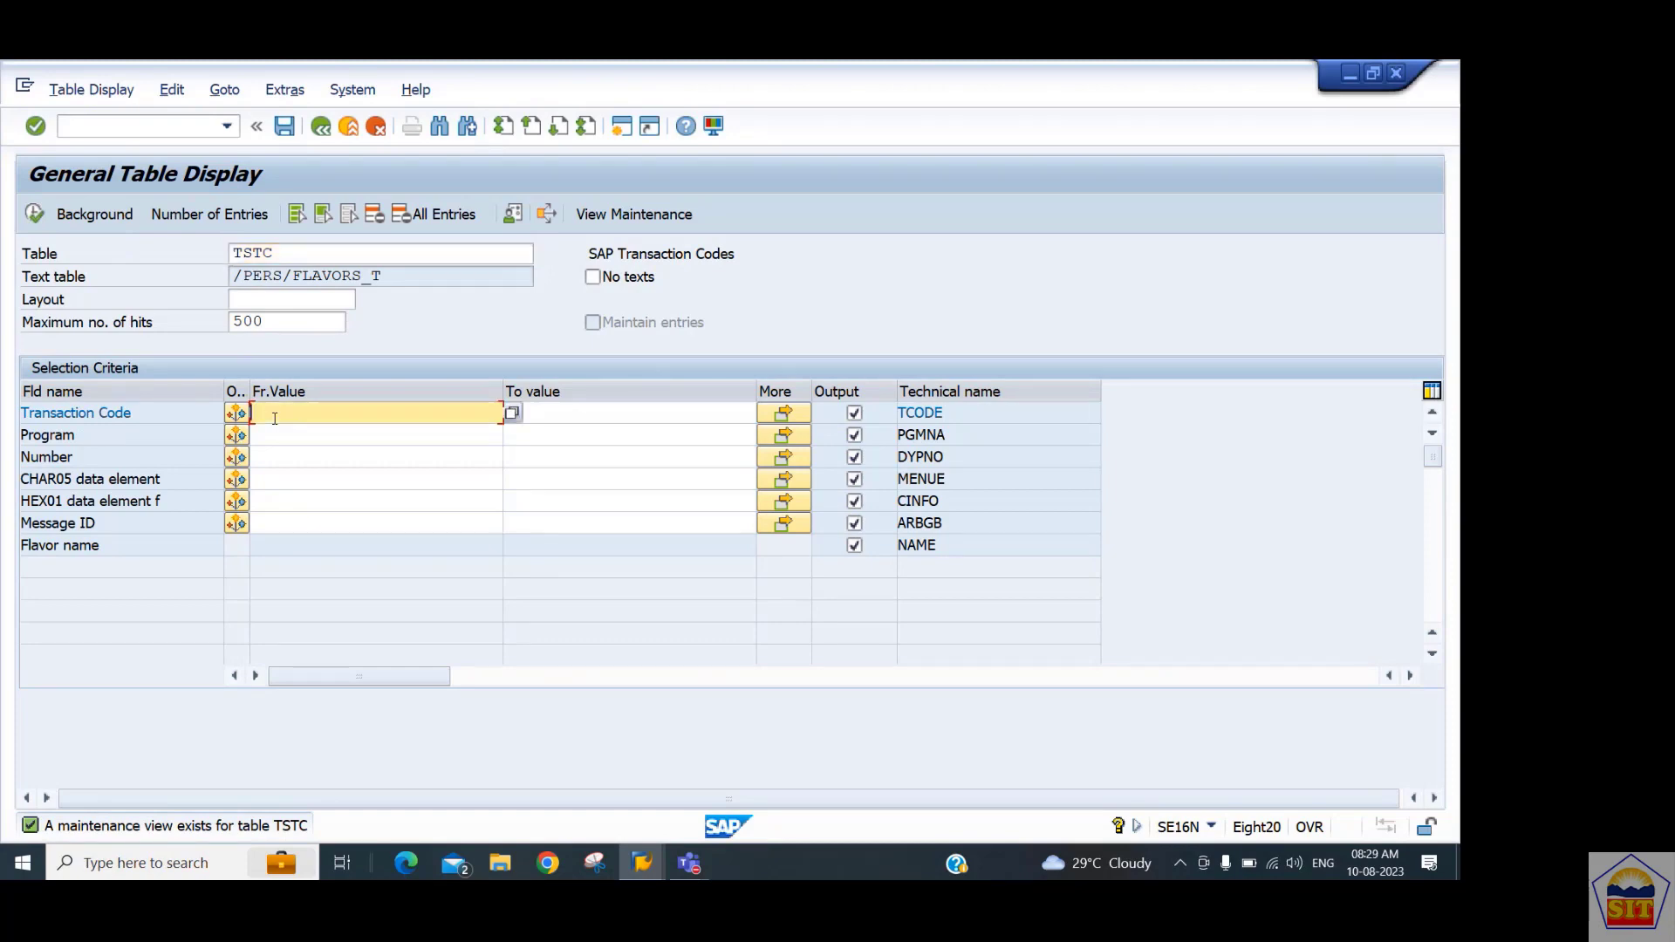
{"action": "type", "text": "F*"}
{"action": "left_click", "coordinate": [34, 216]}
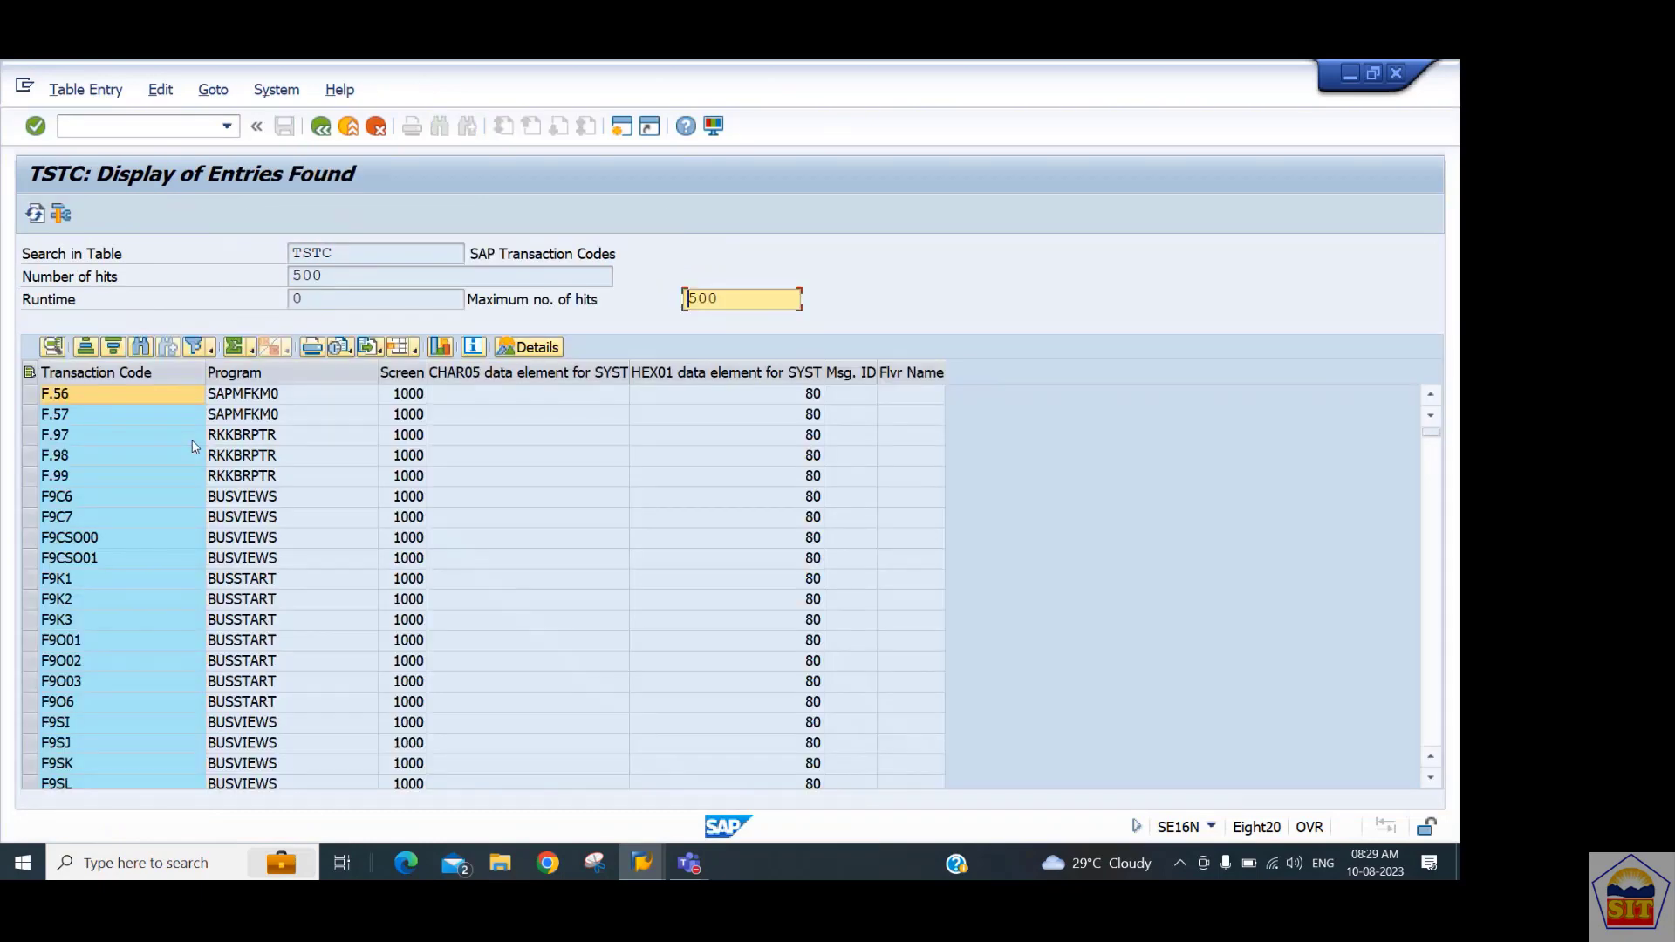
{"action": "left_click", "coordinate": [114, 454]}
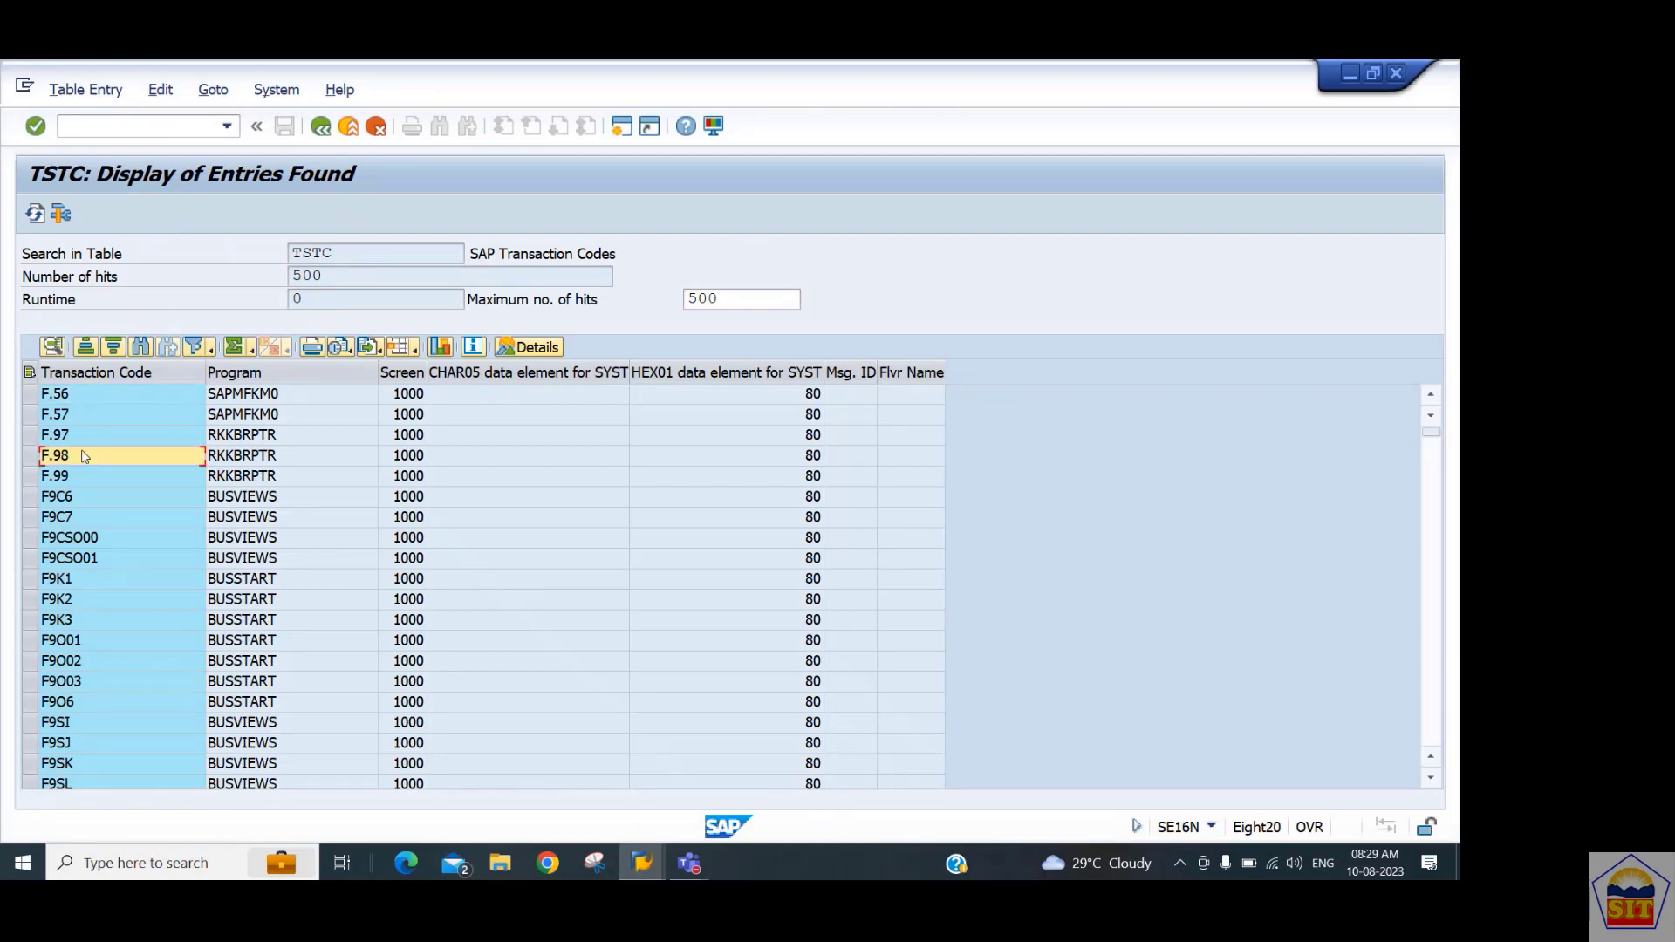
{"action": "double_click", "coordinate": [322, 277]}
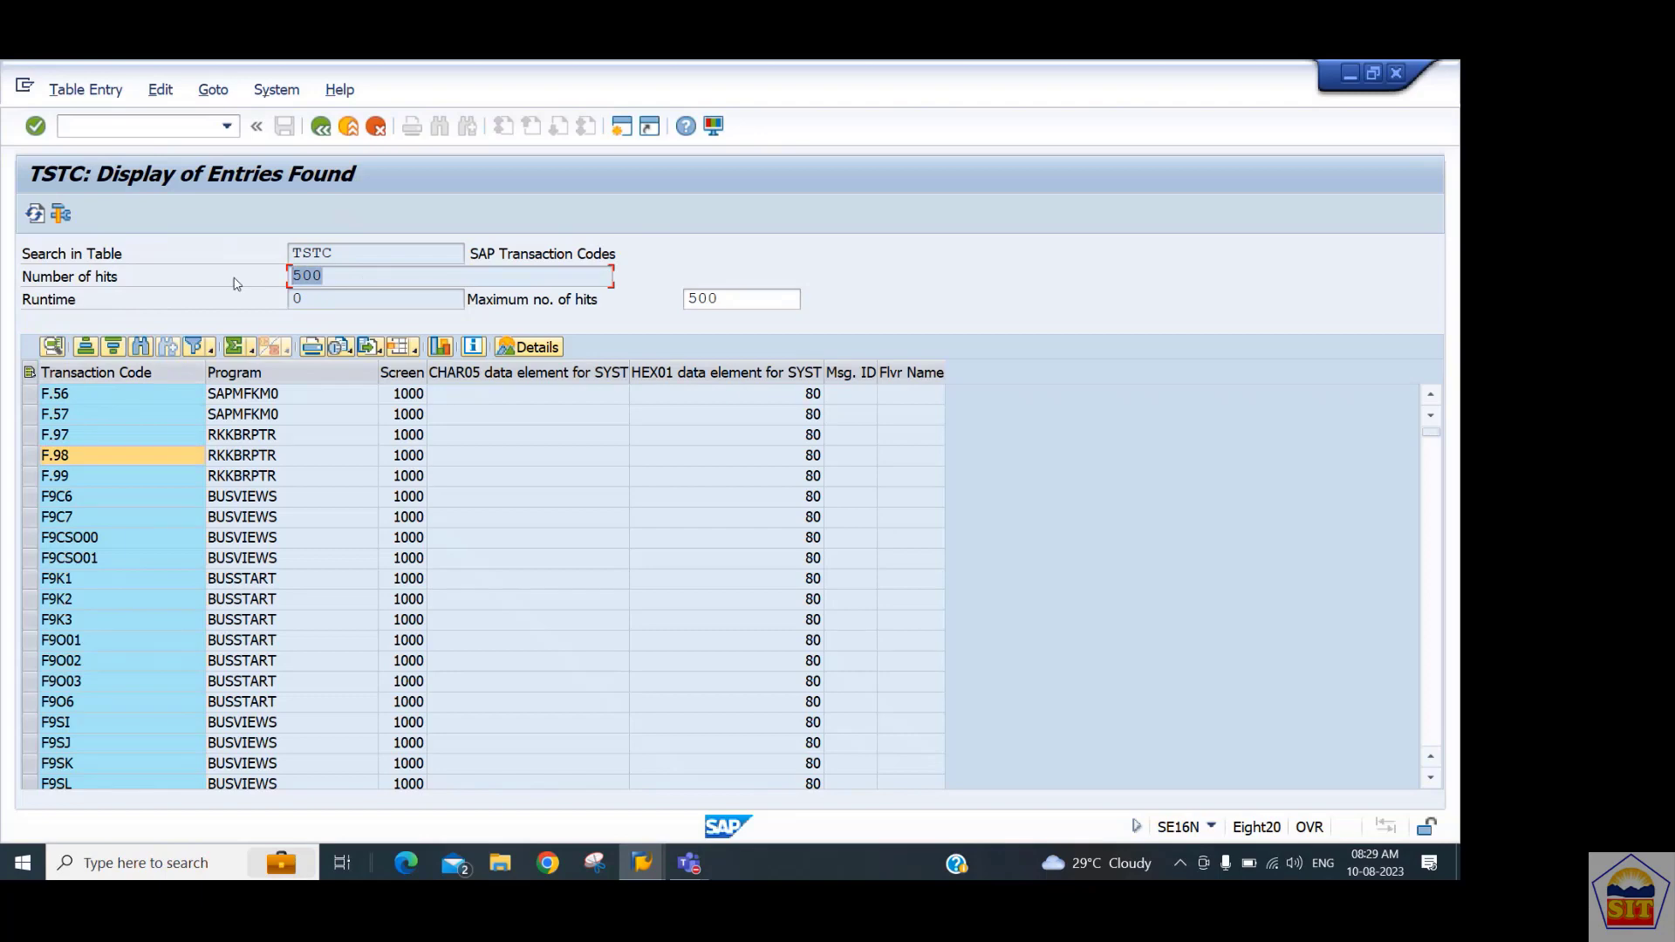
Return to the TSTC selection, clear the maximum number of hits and list all F* transaction codes.
{"action": "left_click", "coordinate": [320, 128]}
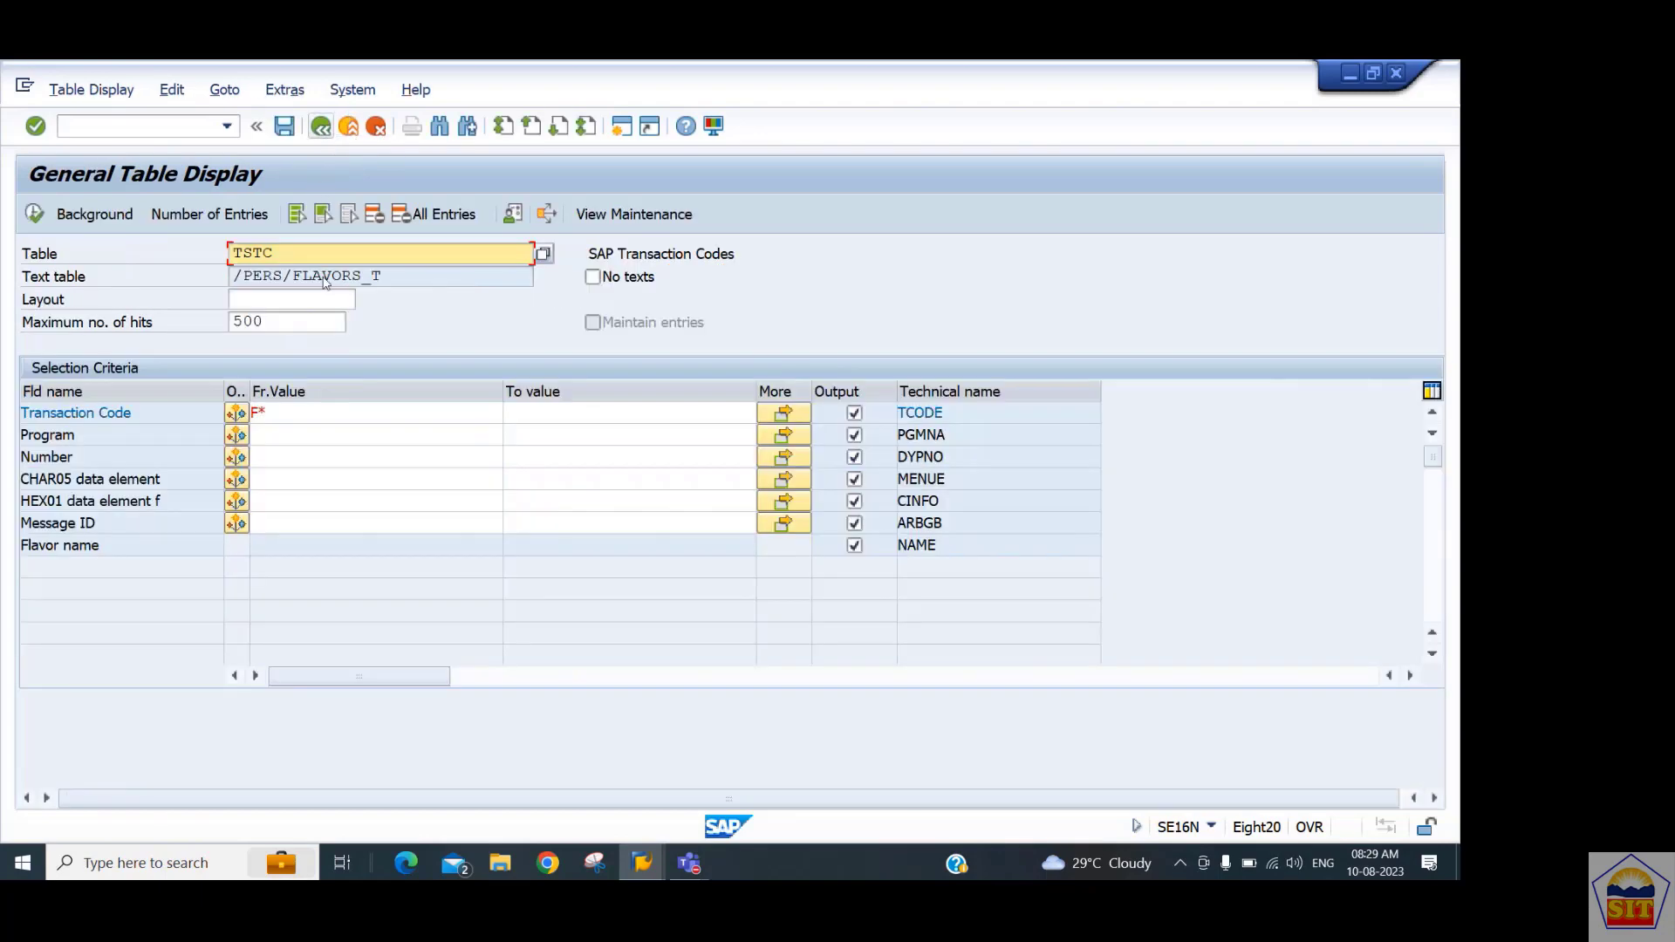
{"action": "left_click", "coordinate": [265, 321]}
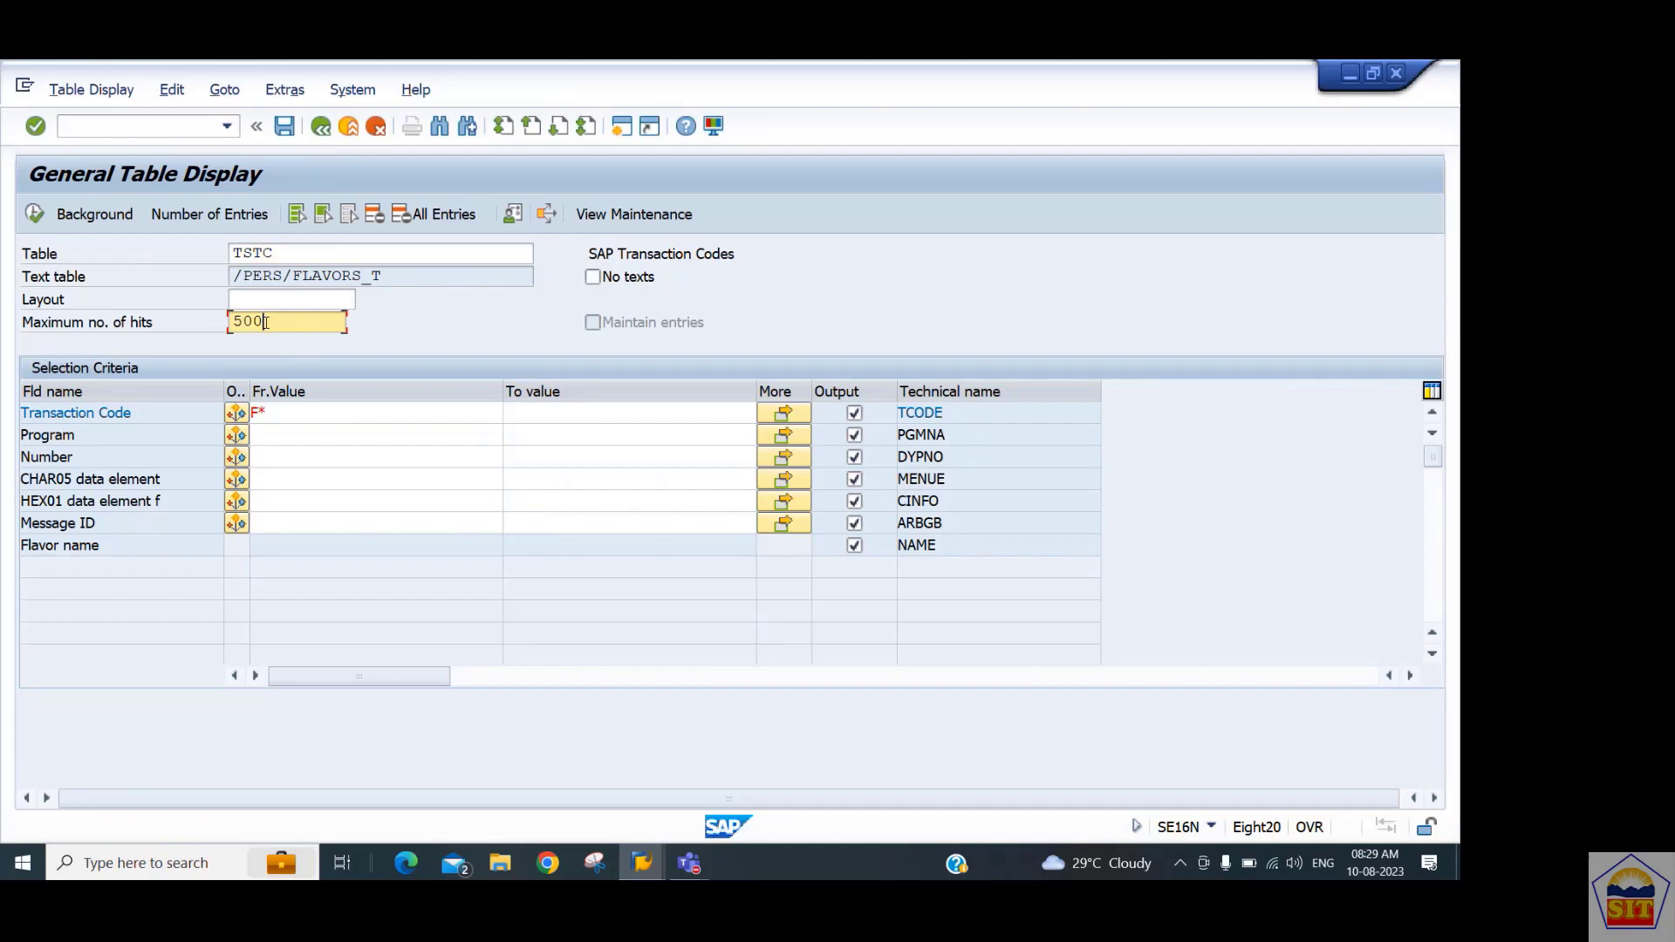
{"action": "key", "text": "BackSpace"}
{"action": "key", "text": "BackSpace"}
{"action": "key", "text": "BackSpace"}
{"action": "left_click", "coordinate": [37, 216]}
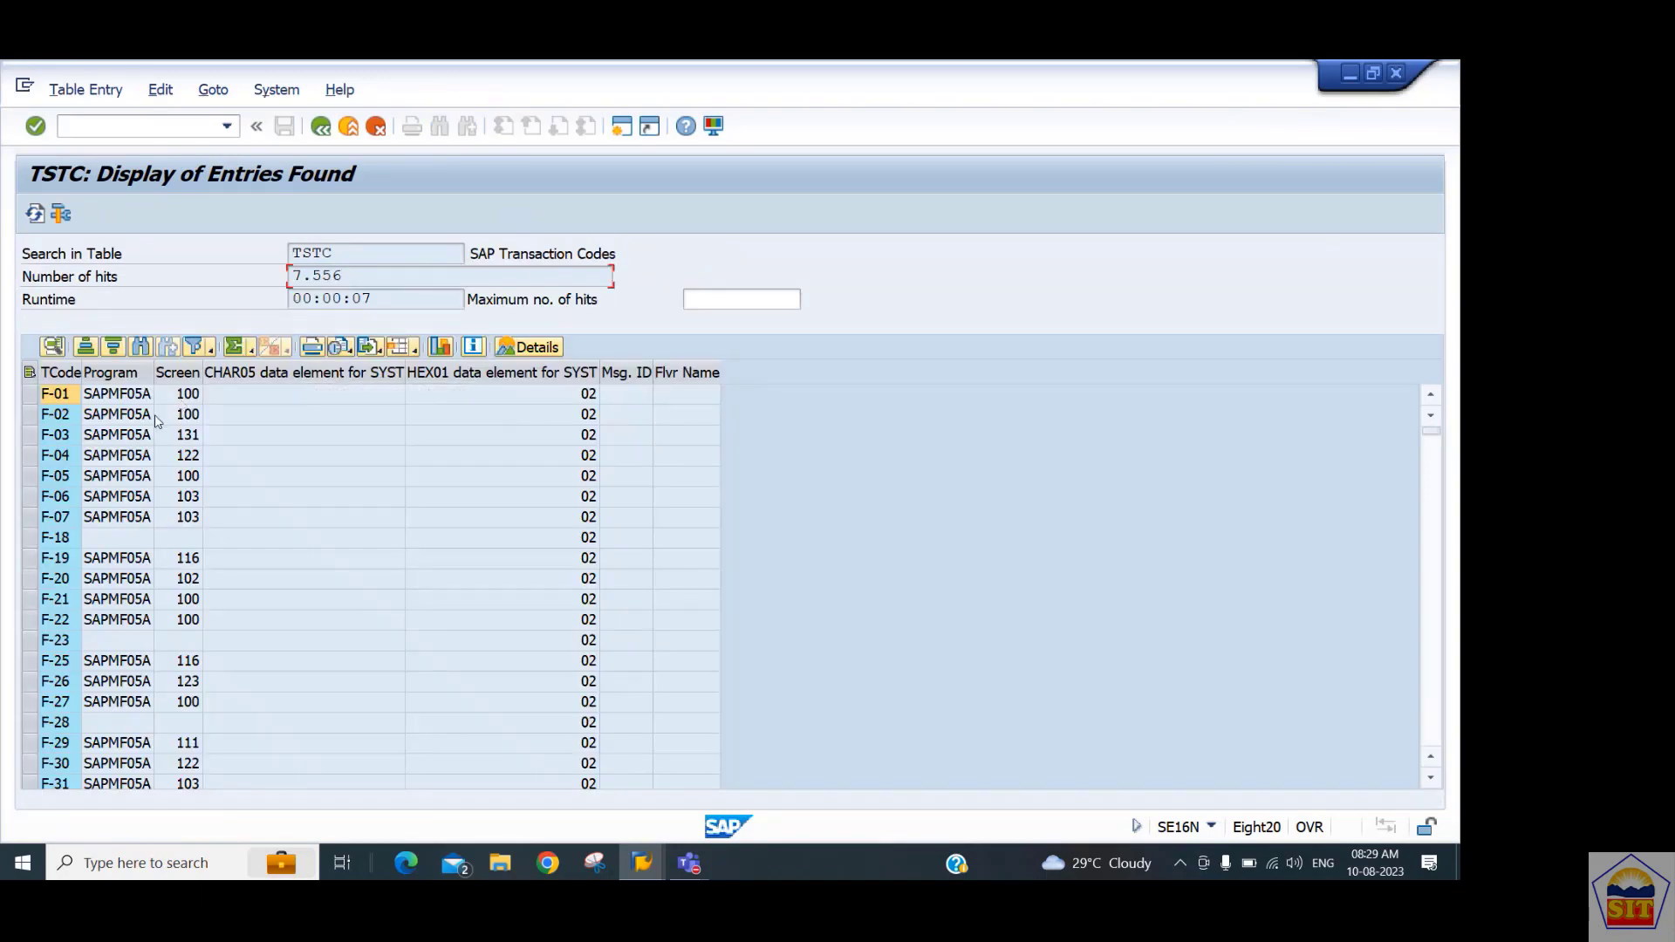
Browse the F* transaction codes with their programs and screen numbers, and return to the selection.
{"action": "left_click", "coordinate": [71, 412]}
{"action": "left_click", "coordinate": [73, 438]}
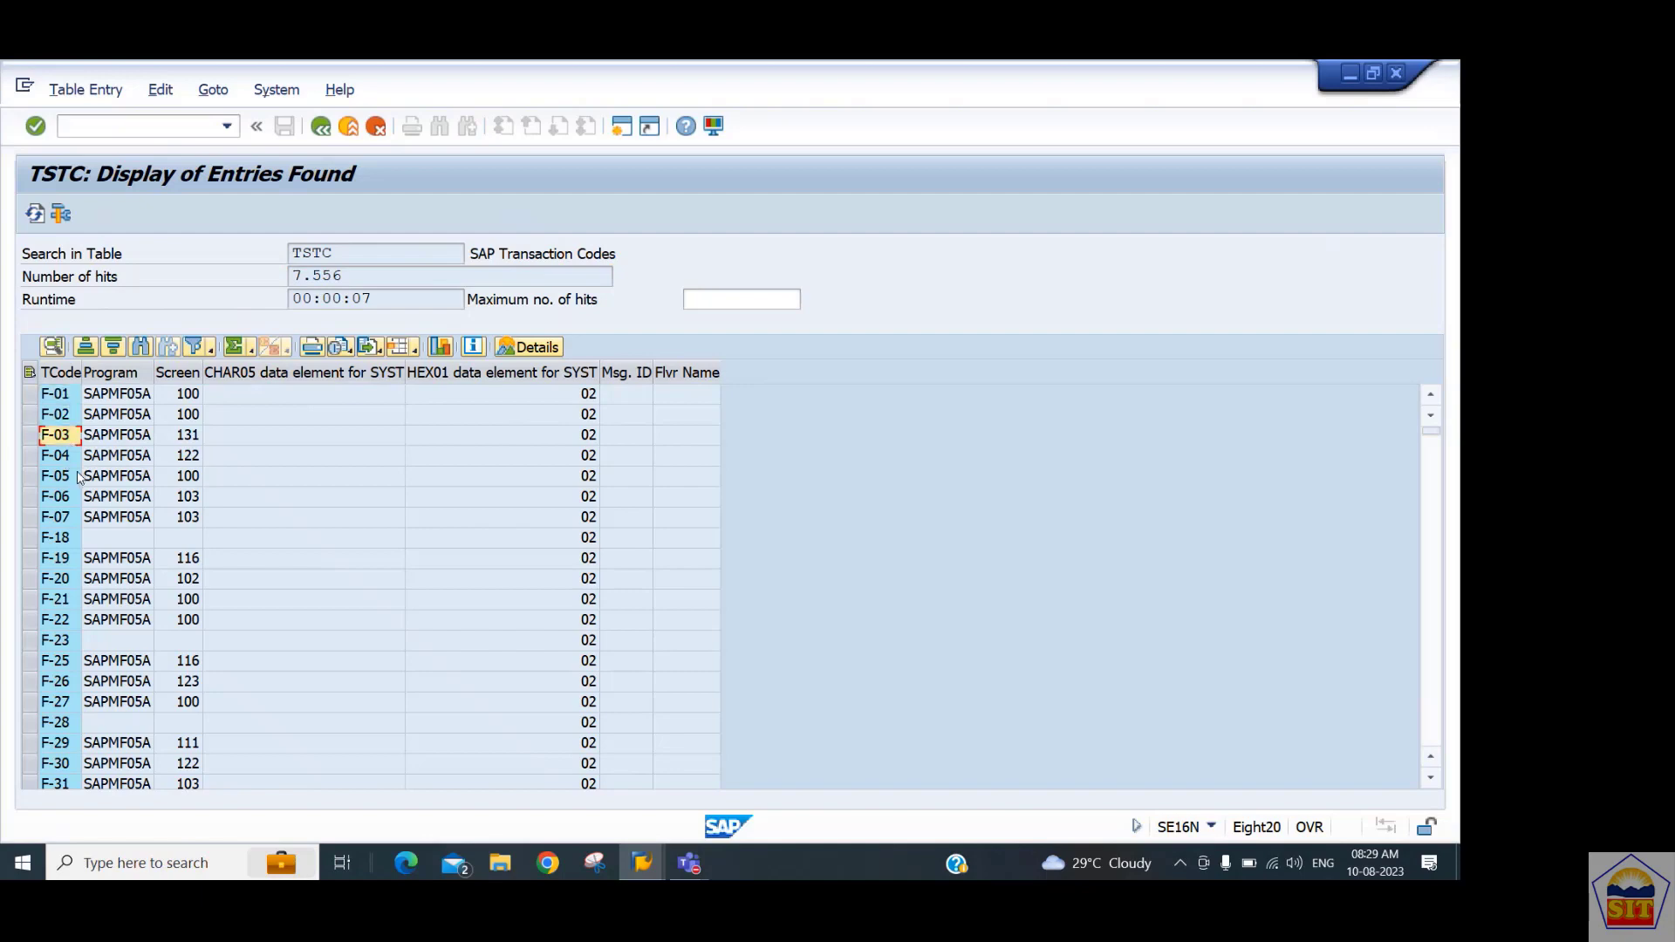
{"action": "scroll", "coordinate": [77, 477], "scroll_direction": "down", "scroll_amount": 10}
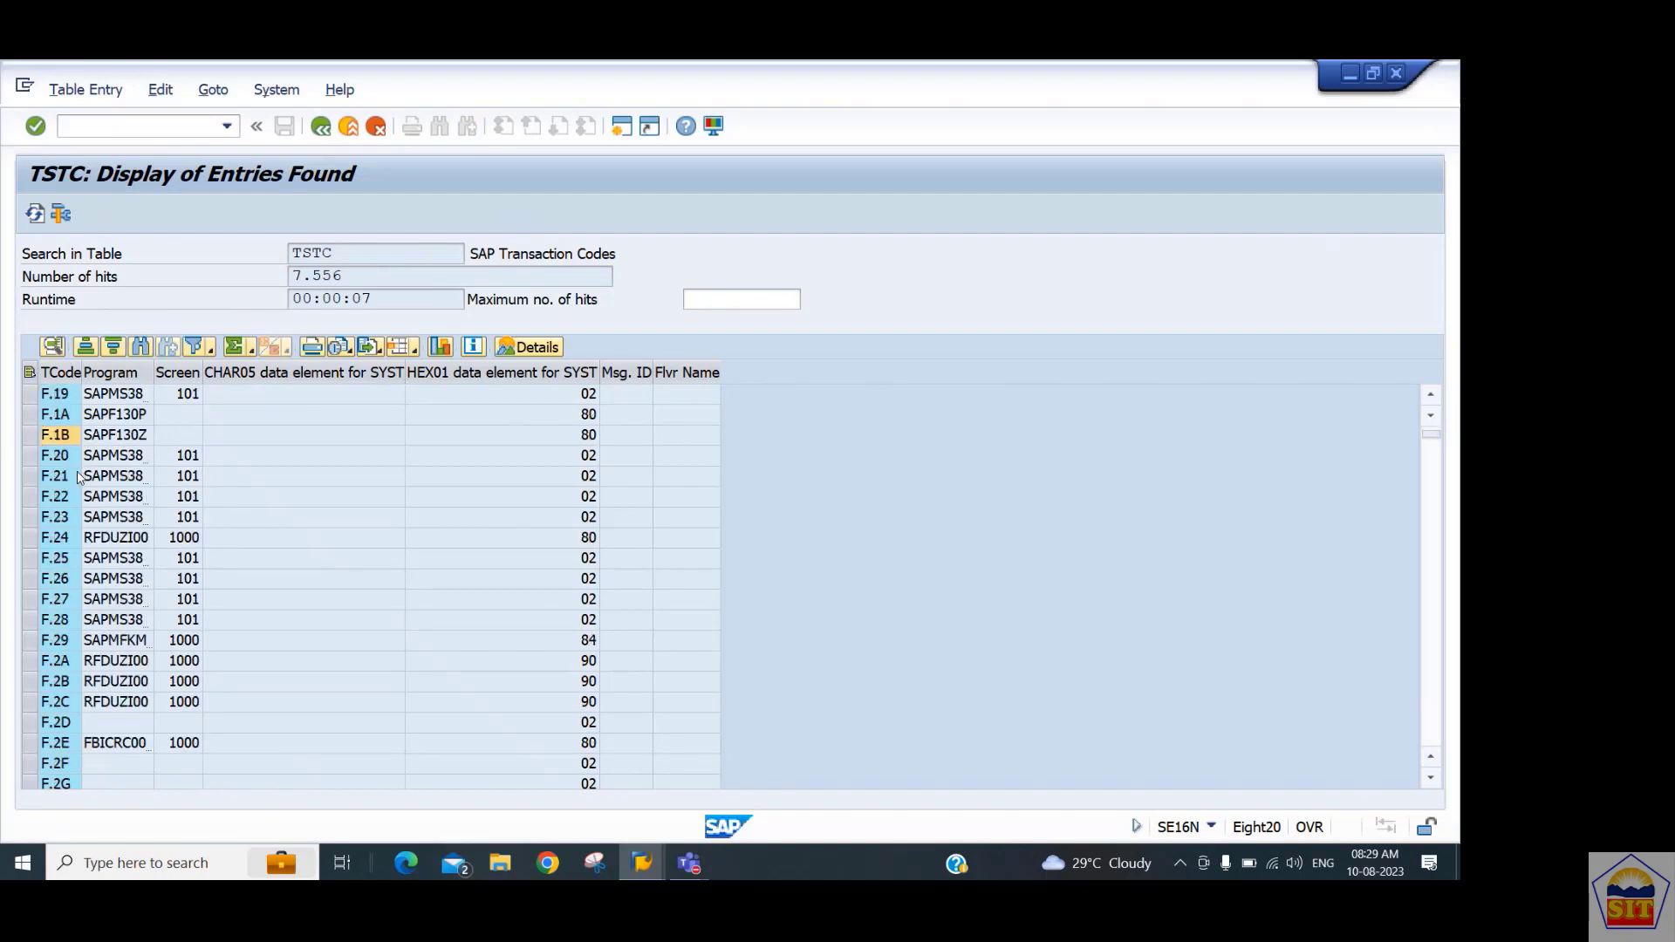
{"action": "scroll", "coordinate": [77, 477], "scroll_direction": "down", "scroll_amount": 20}
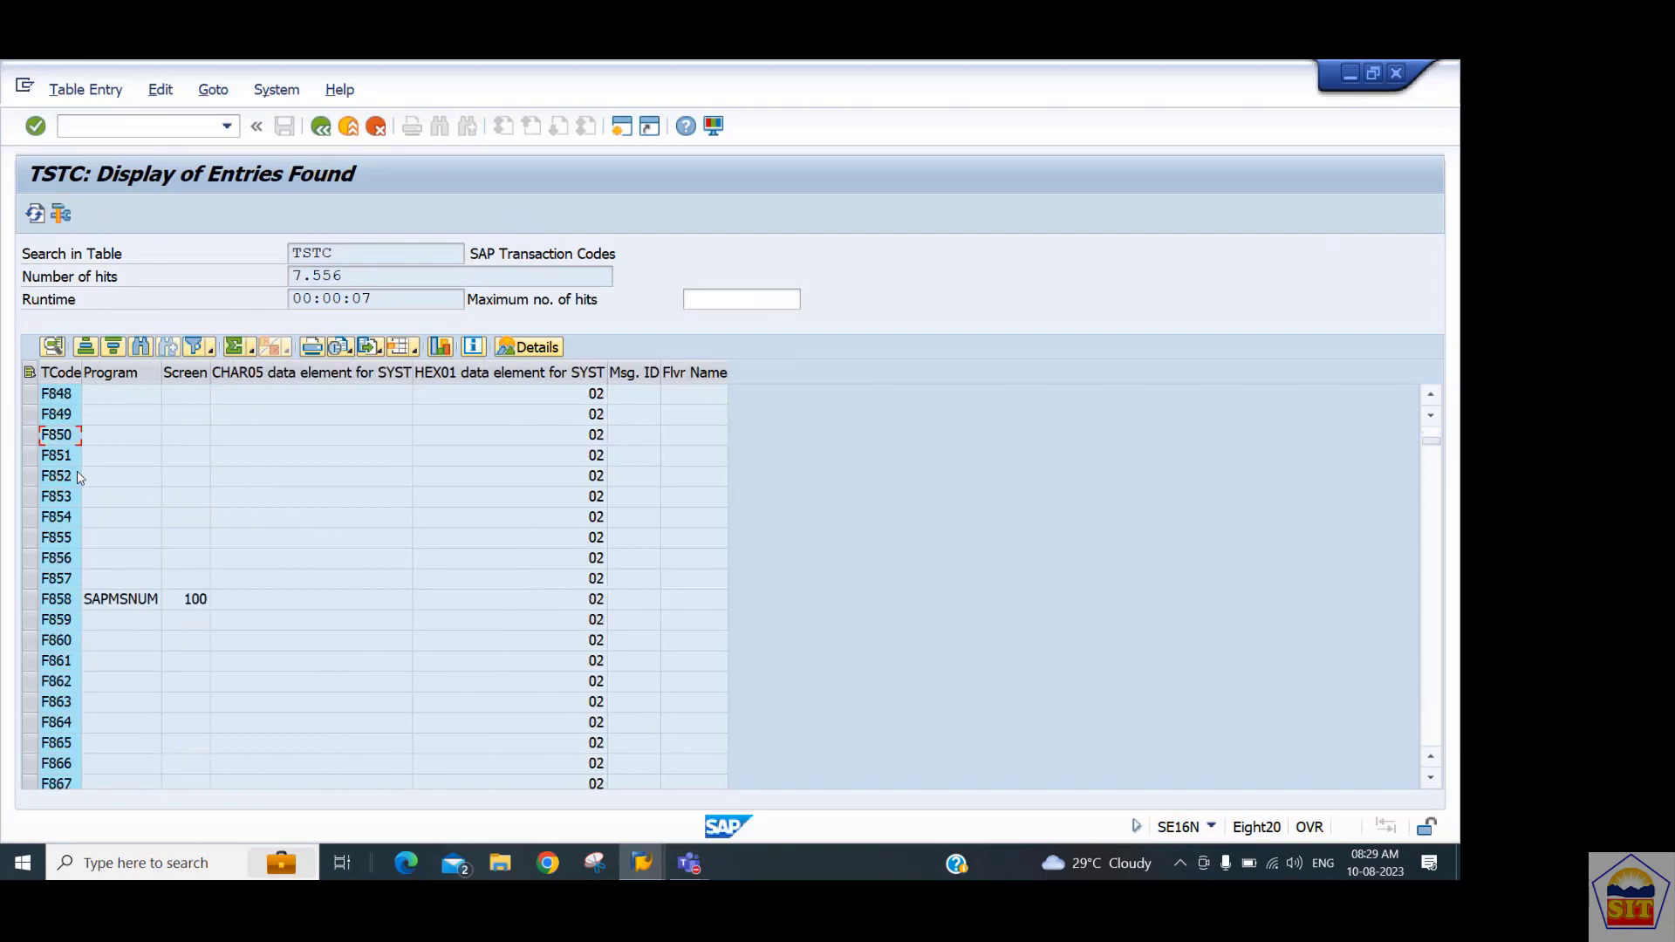
{"action": "scroll", "coordinate": [77, 477], "scroll_direction": "down", "scroll_amount": 20}
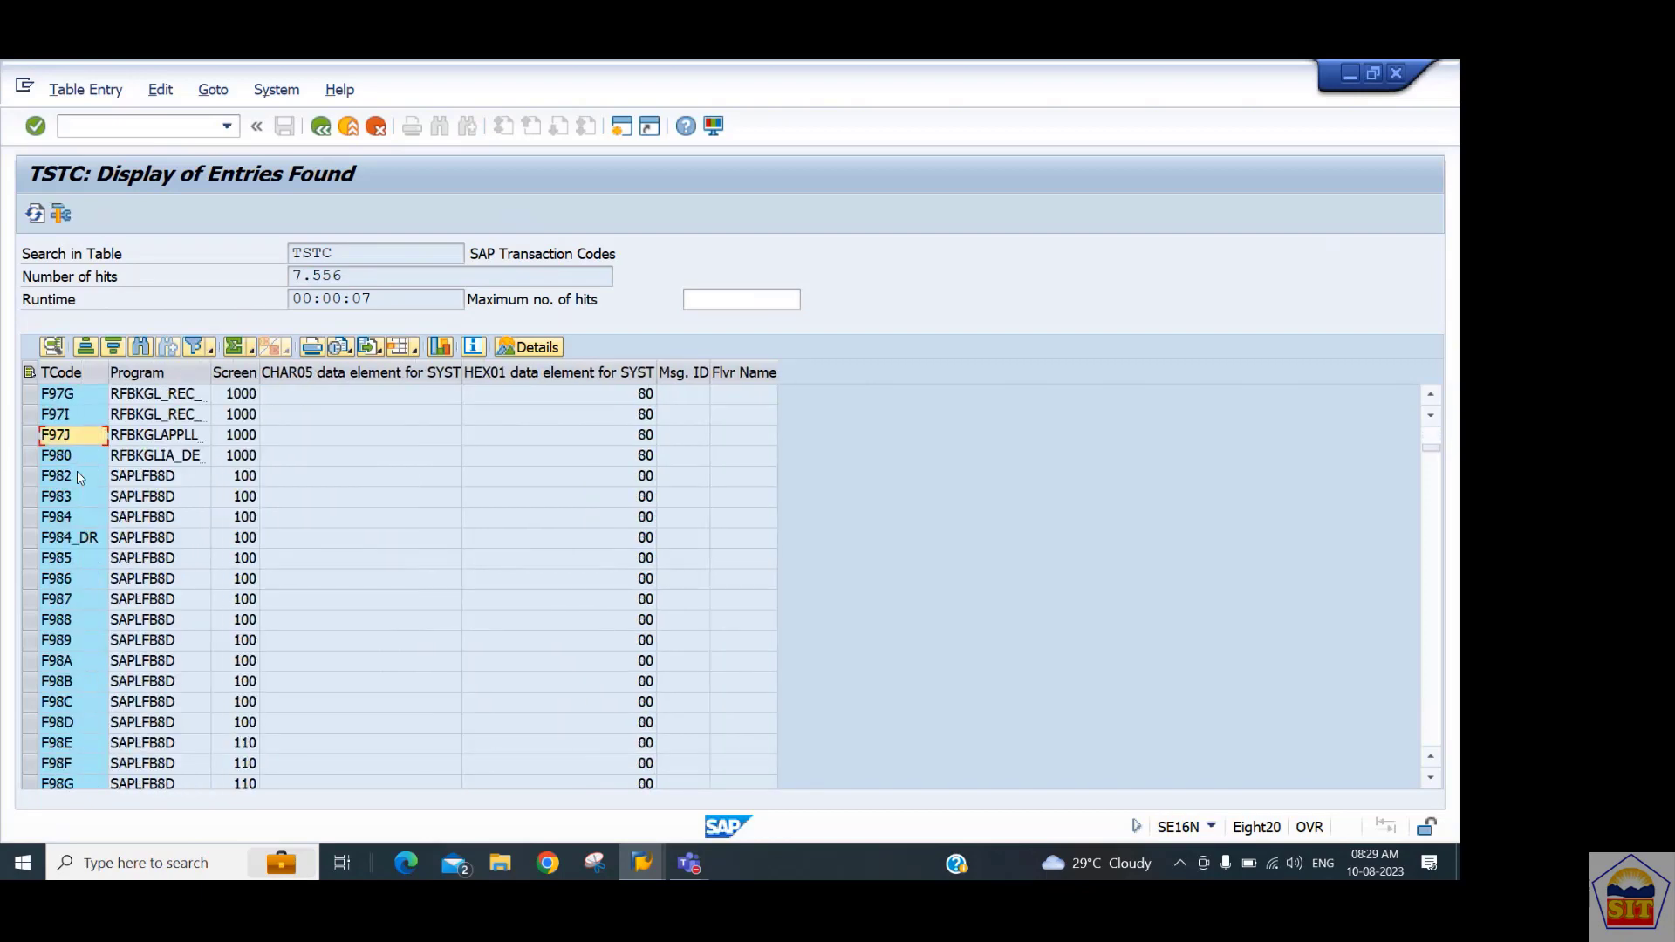
{"action": "scroll", "coordinate": [77, 478], "scroll_direction": "down", "scroll_amount": 12}
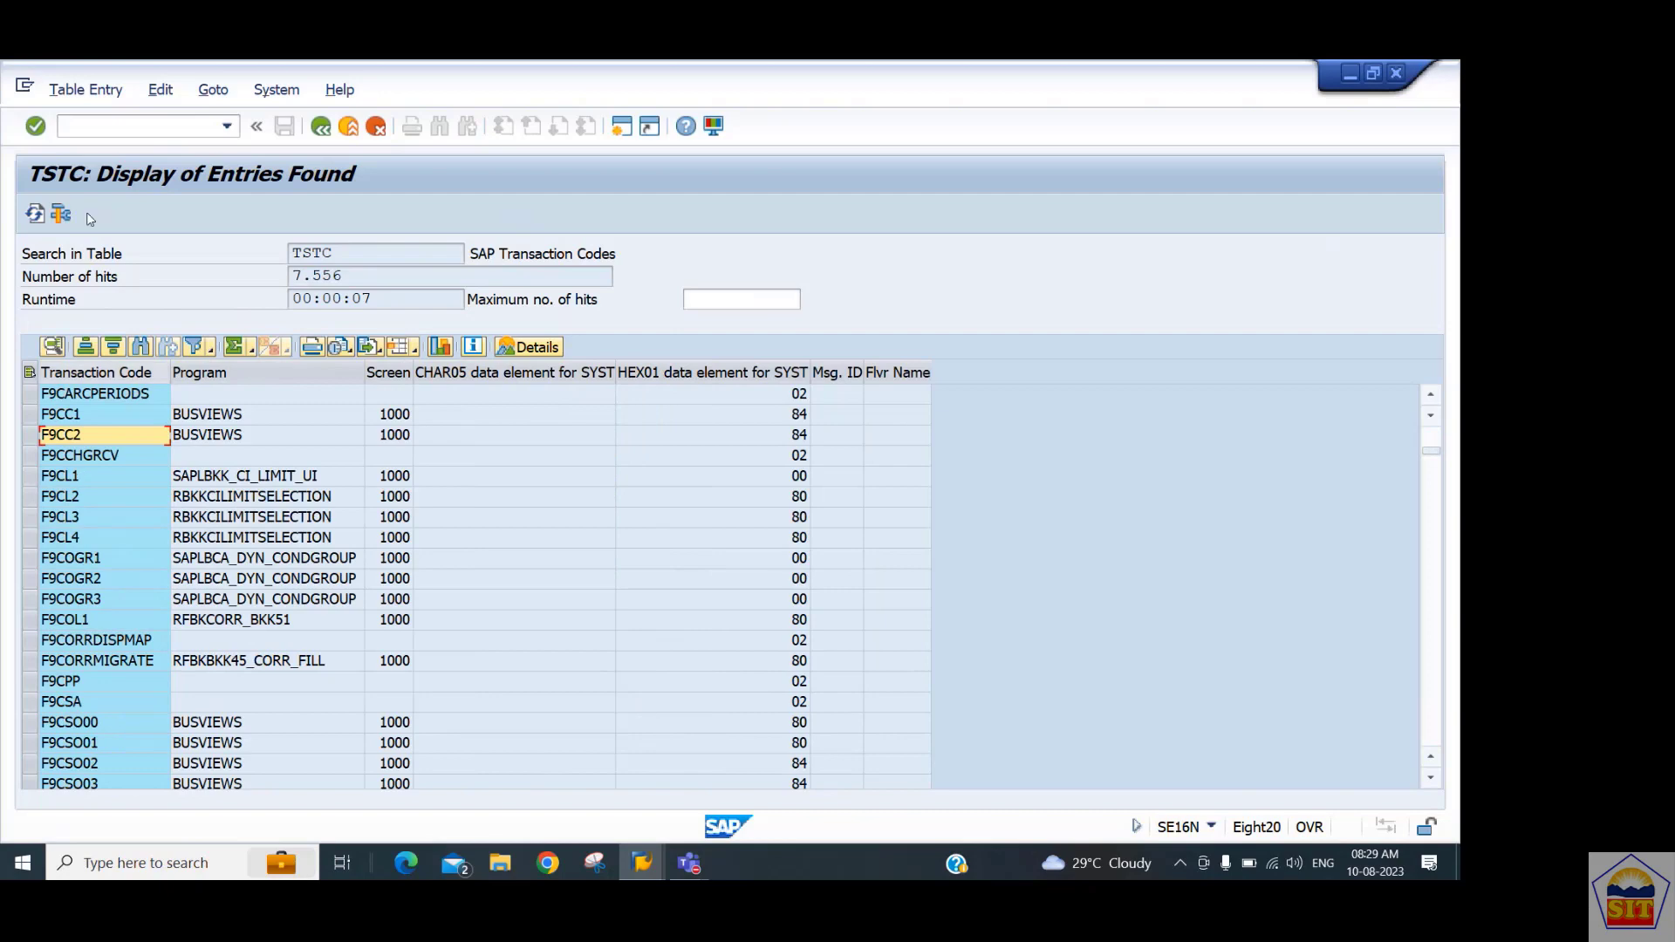
{"action": "left_click", "coordinate": [321, 127]}
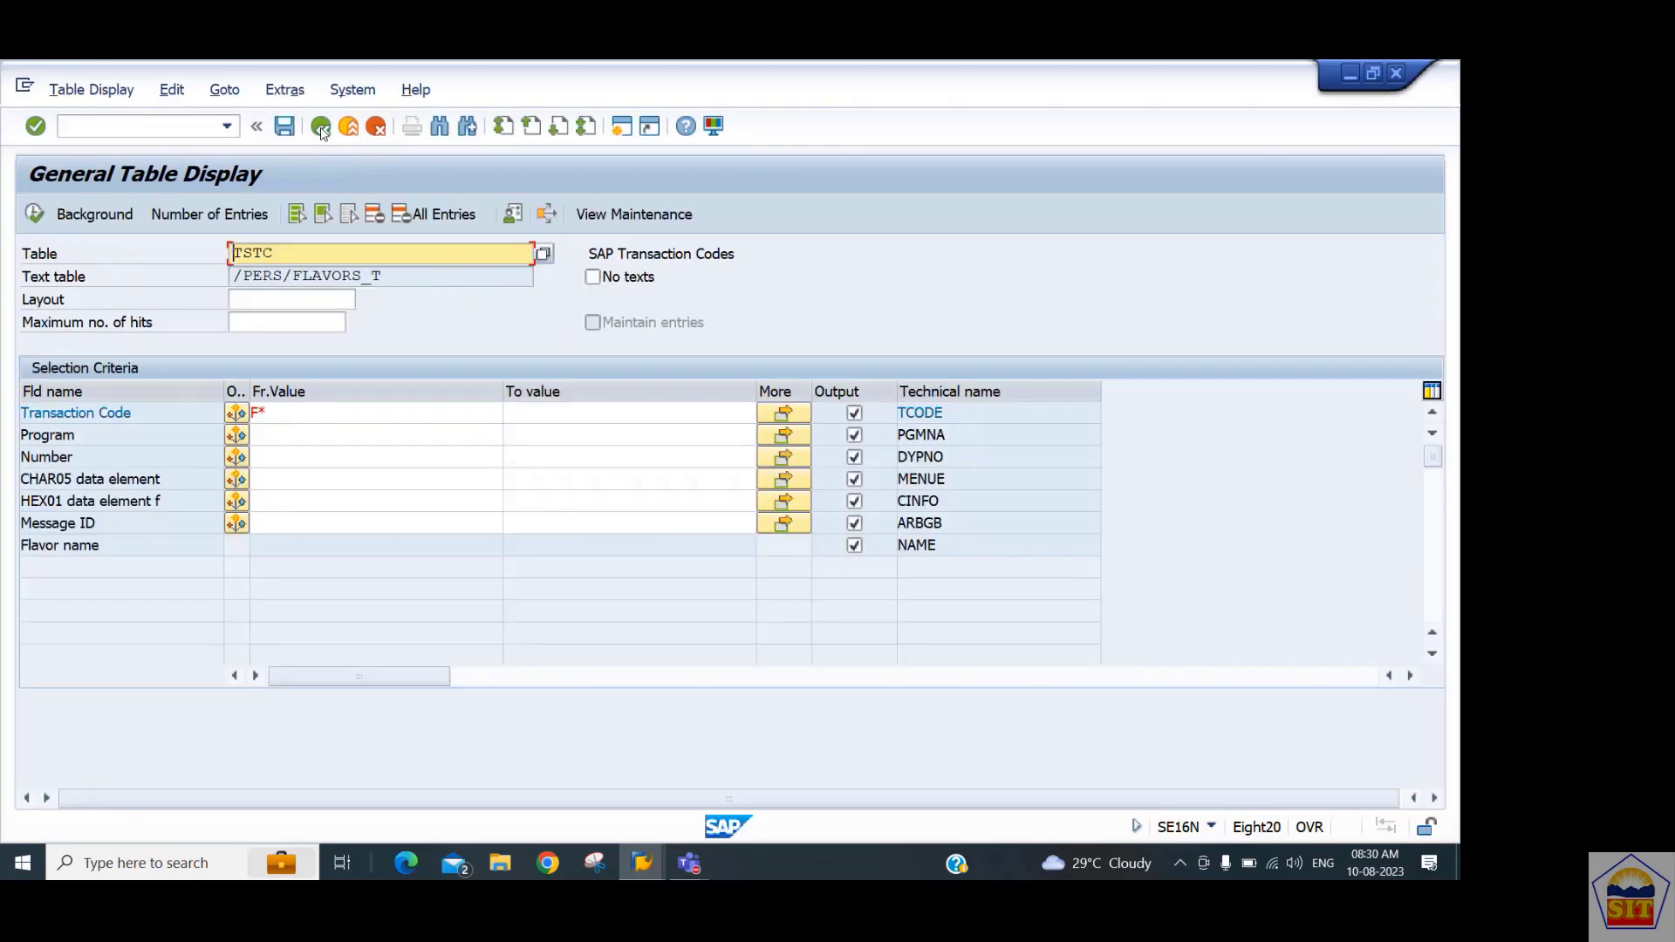
Change the transaction code criterion to Z* and list the matching TSTC entries.
{"action": "left_click", "coordinate": [285, 418]}
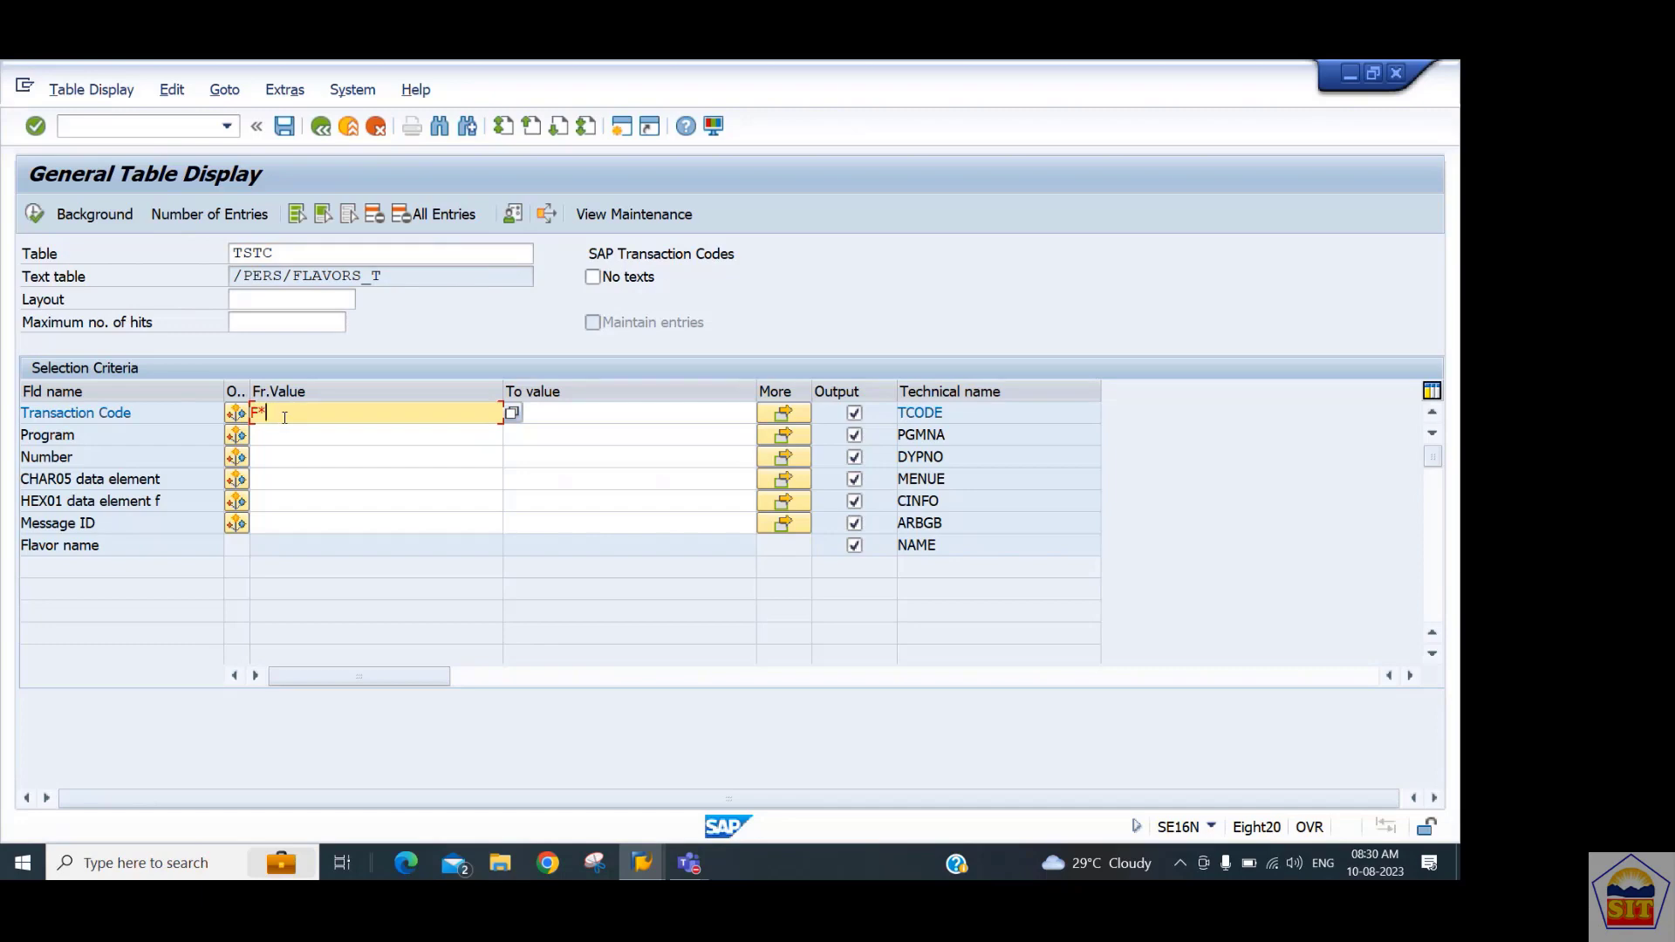
{"action": "key", "text": "BackSpace"}
{"action": "key", "text": "BackSpace"}
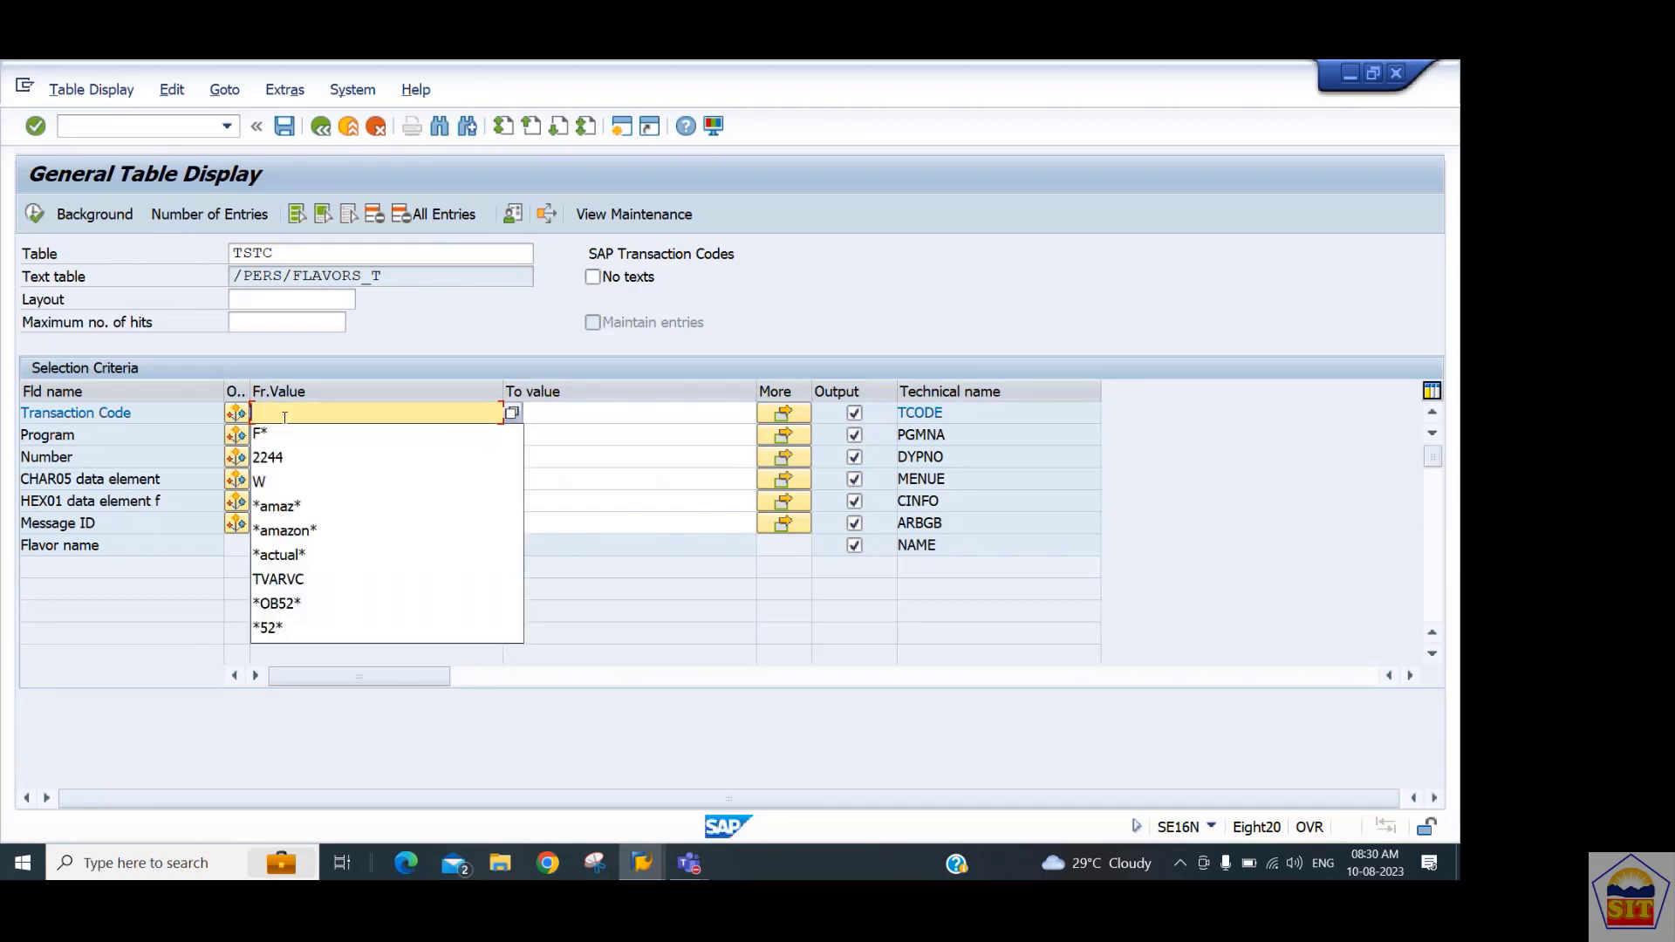
{"action": "type", "text": "Z"}
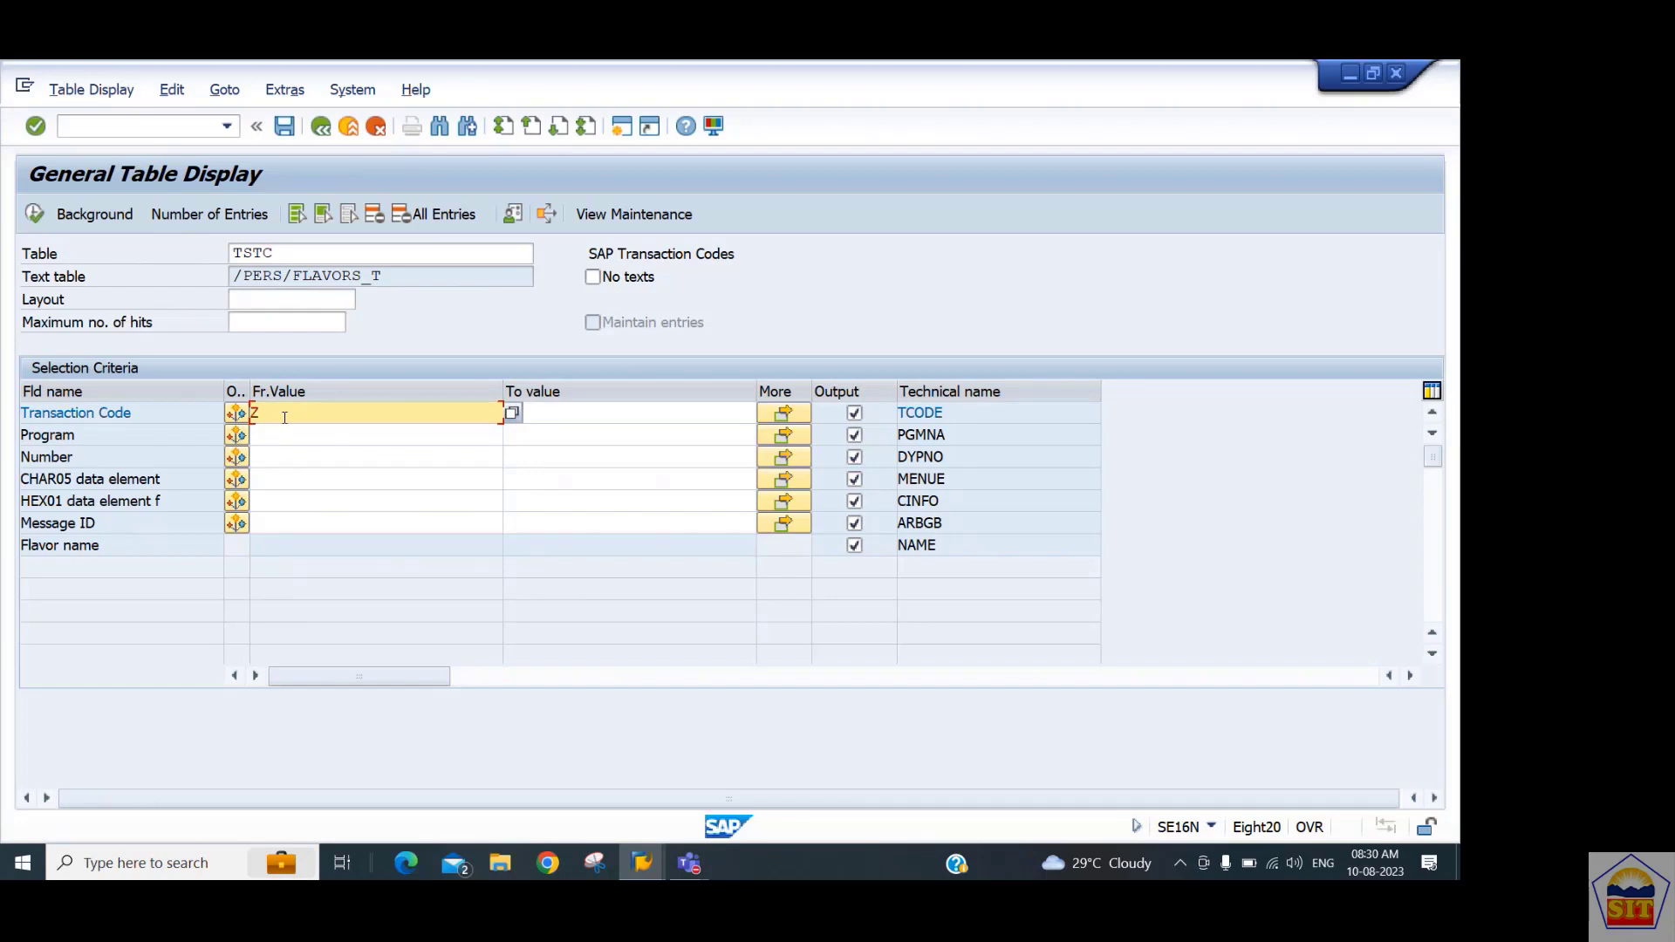
{"action": "type", "text": "*"}
{"action": "left_click", "coordinate": [34, 214]}
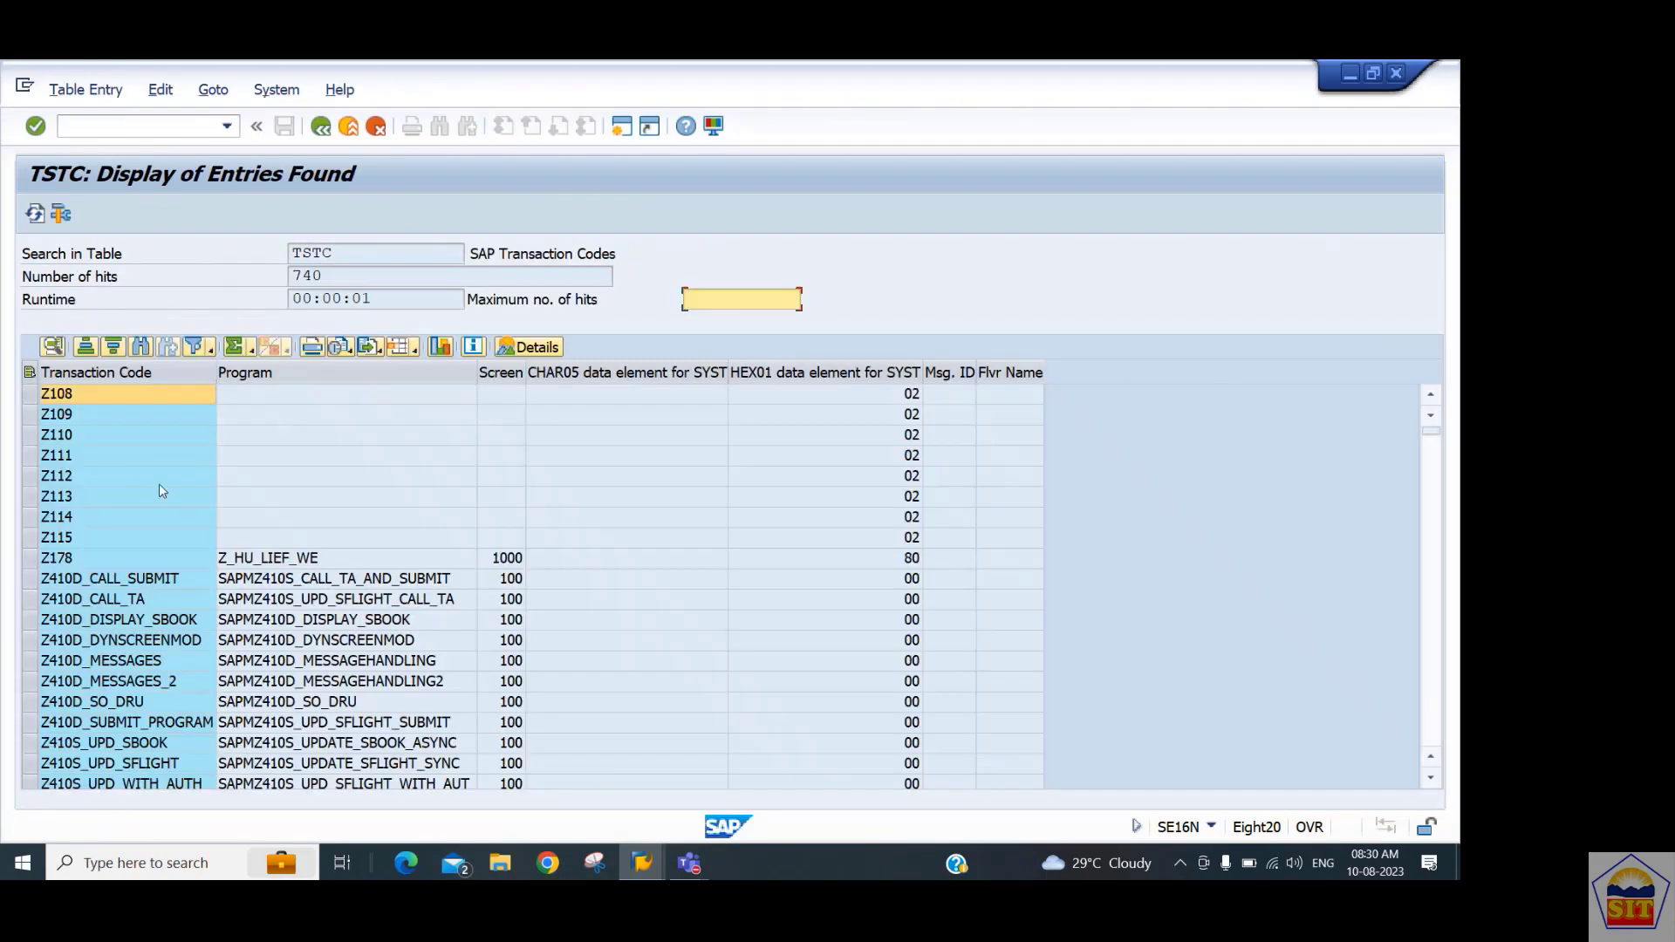
Browse the custom Z* transaction codes and their programs, and return to the selection.
{"action": "left_click", "coordinate": [112, 518]}
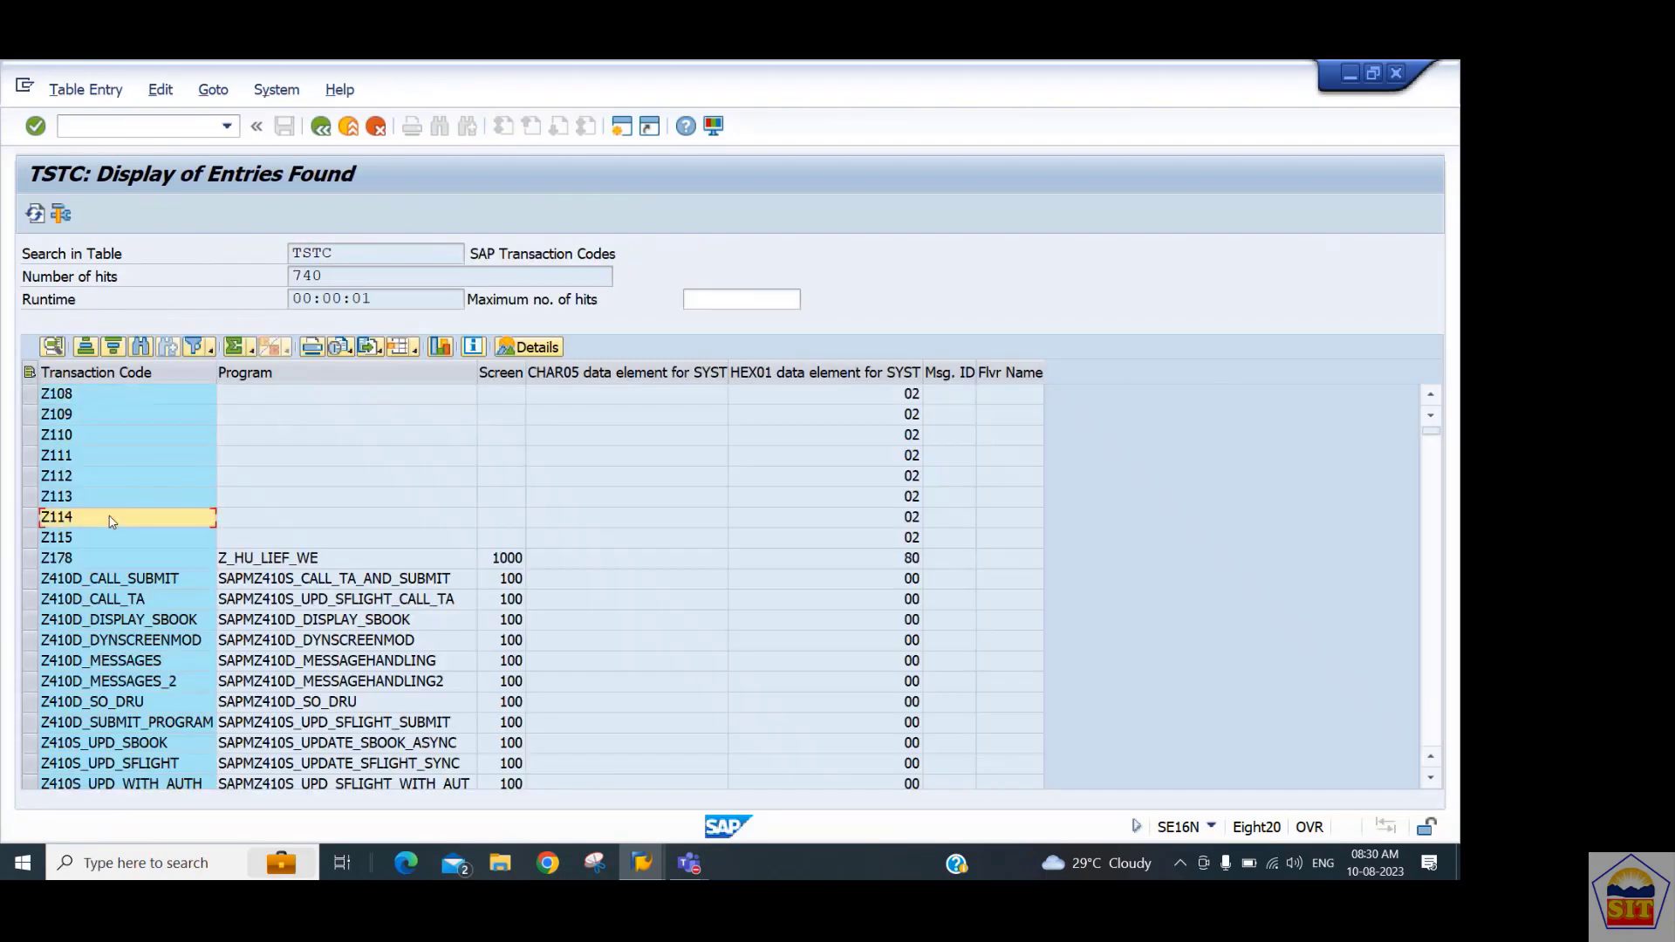
{"action": "scroll", "coordinate": [112, 521], "scroll_direction": "down", "scroll_amount": 20}
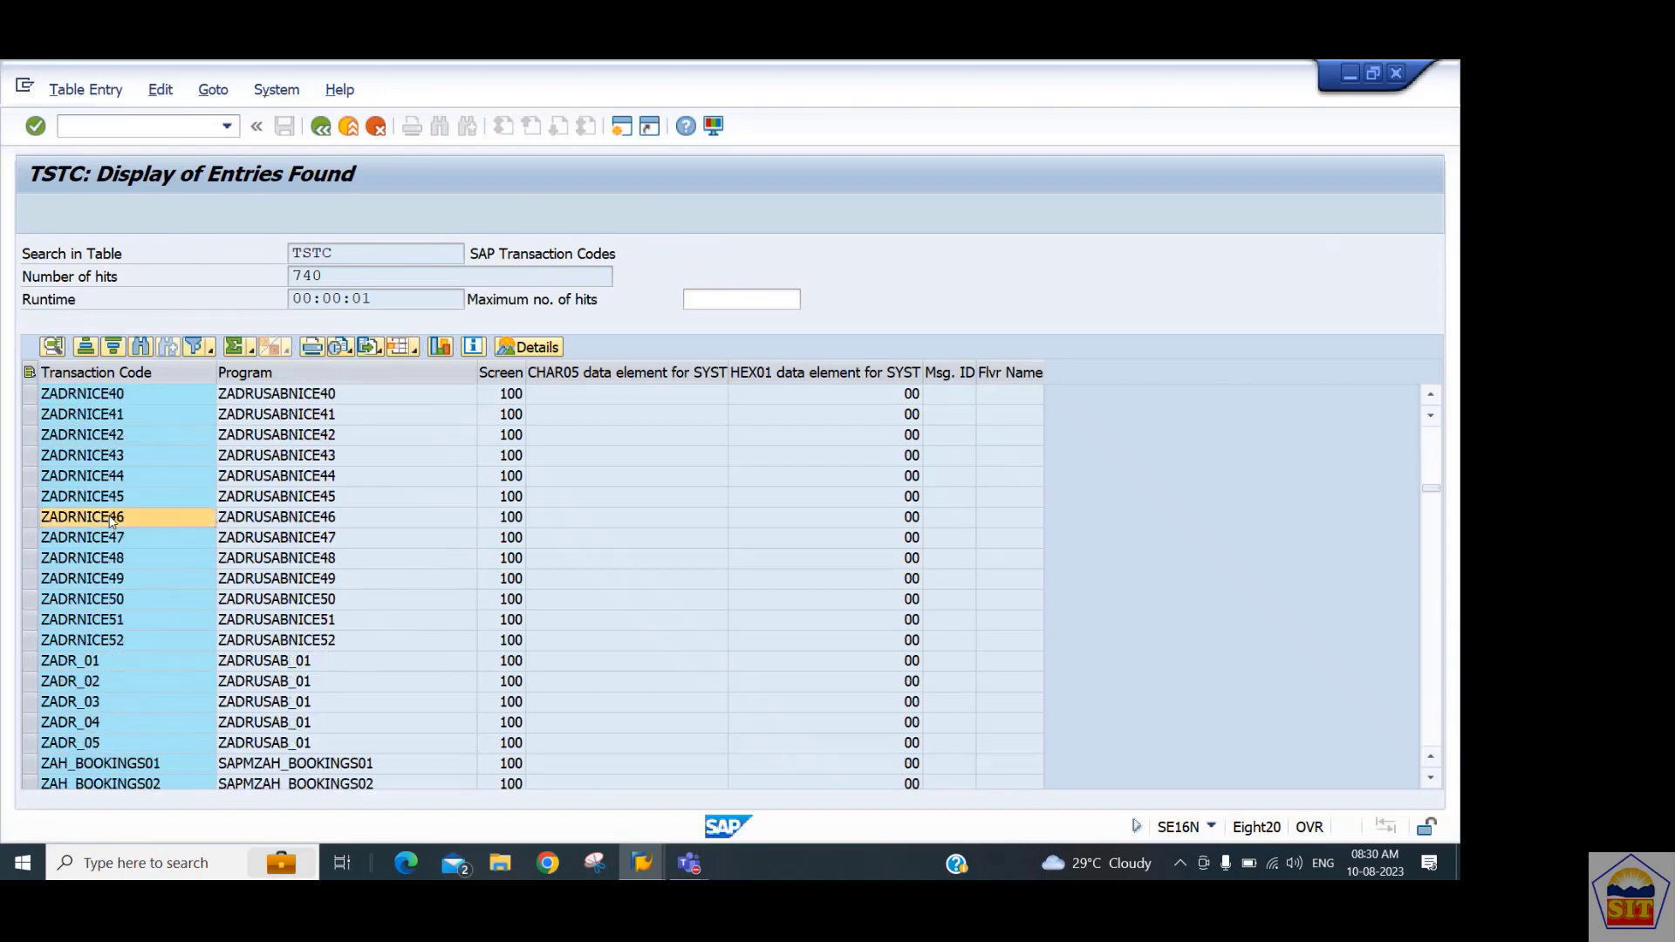
{"action": "scroll", "coordinate": [111, 518], "scroll_direction": "down", "scroll_amount": 20}
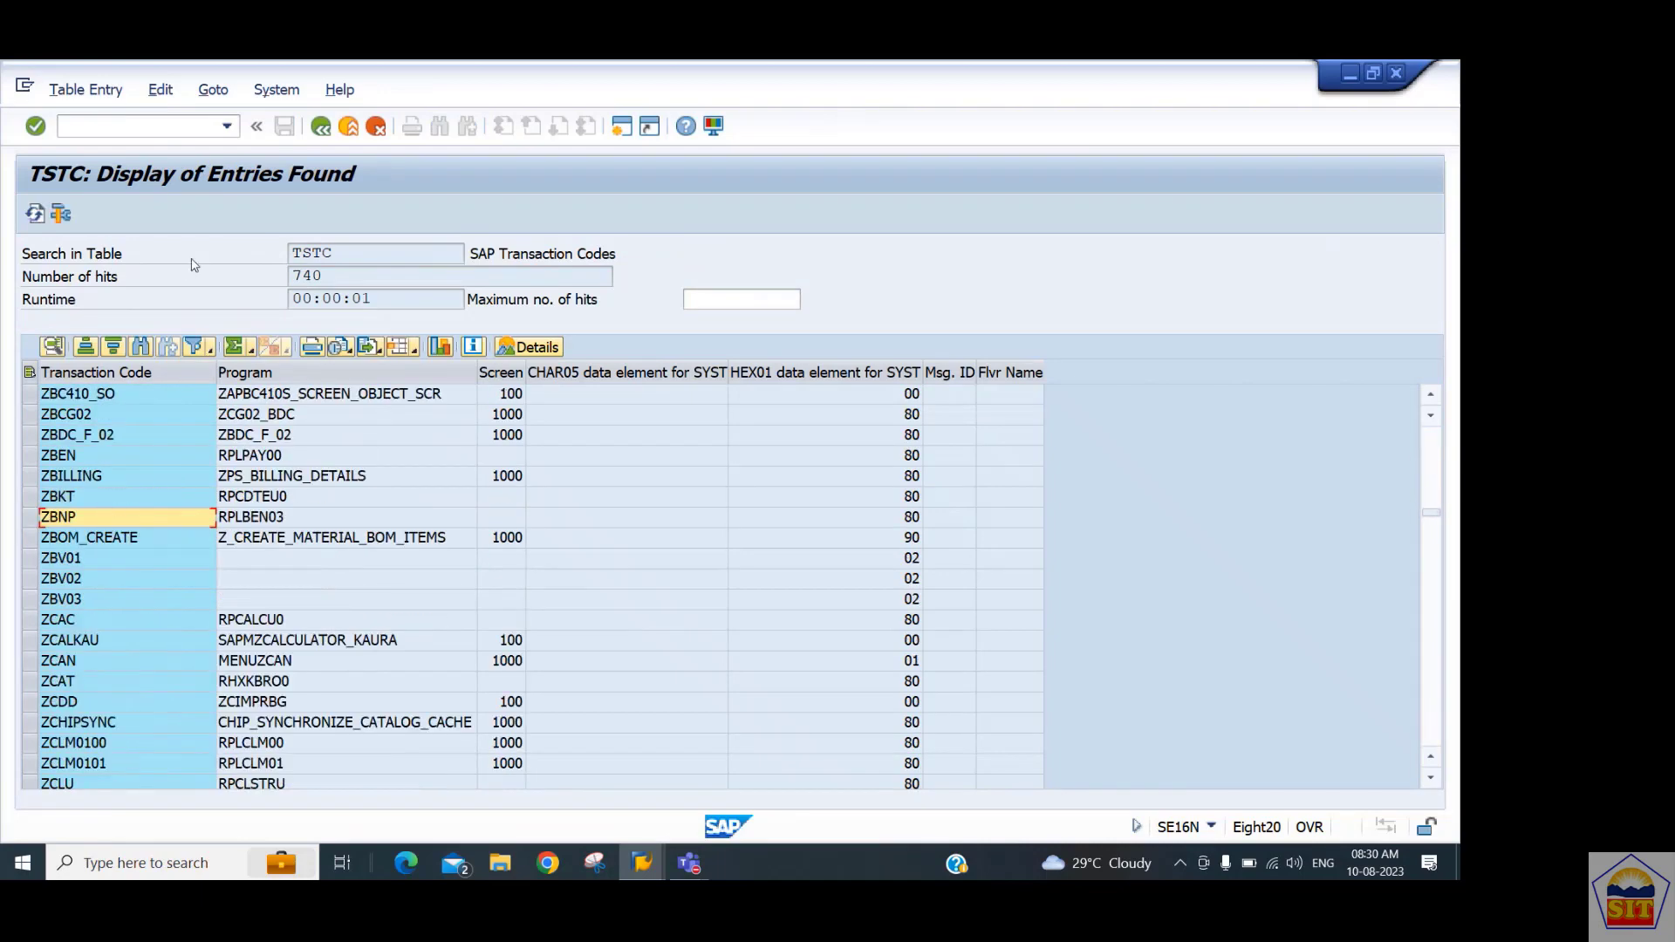
{"action": "left_click", "coordinate": [320, 126]}
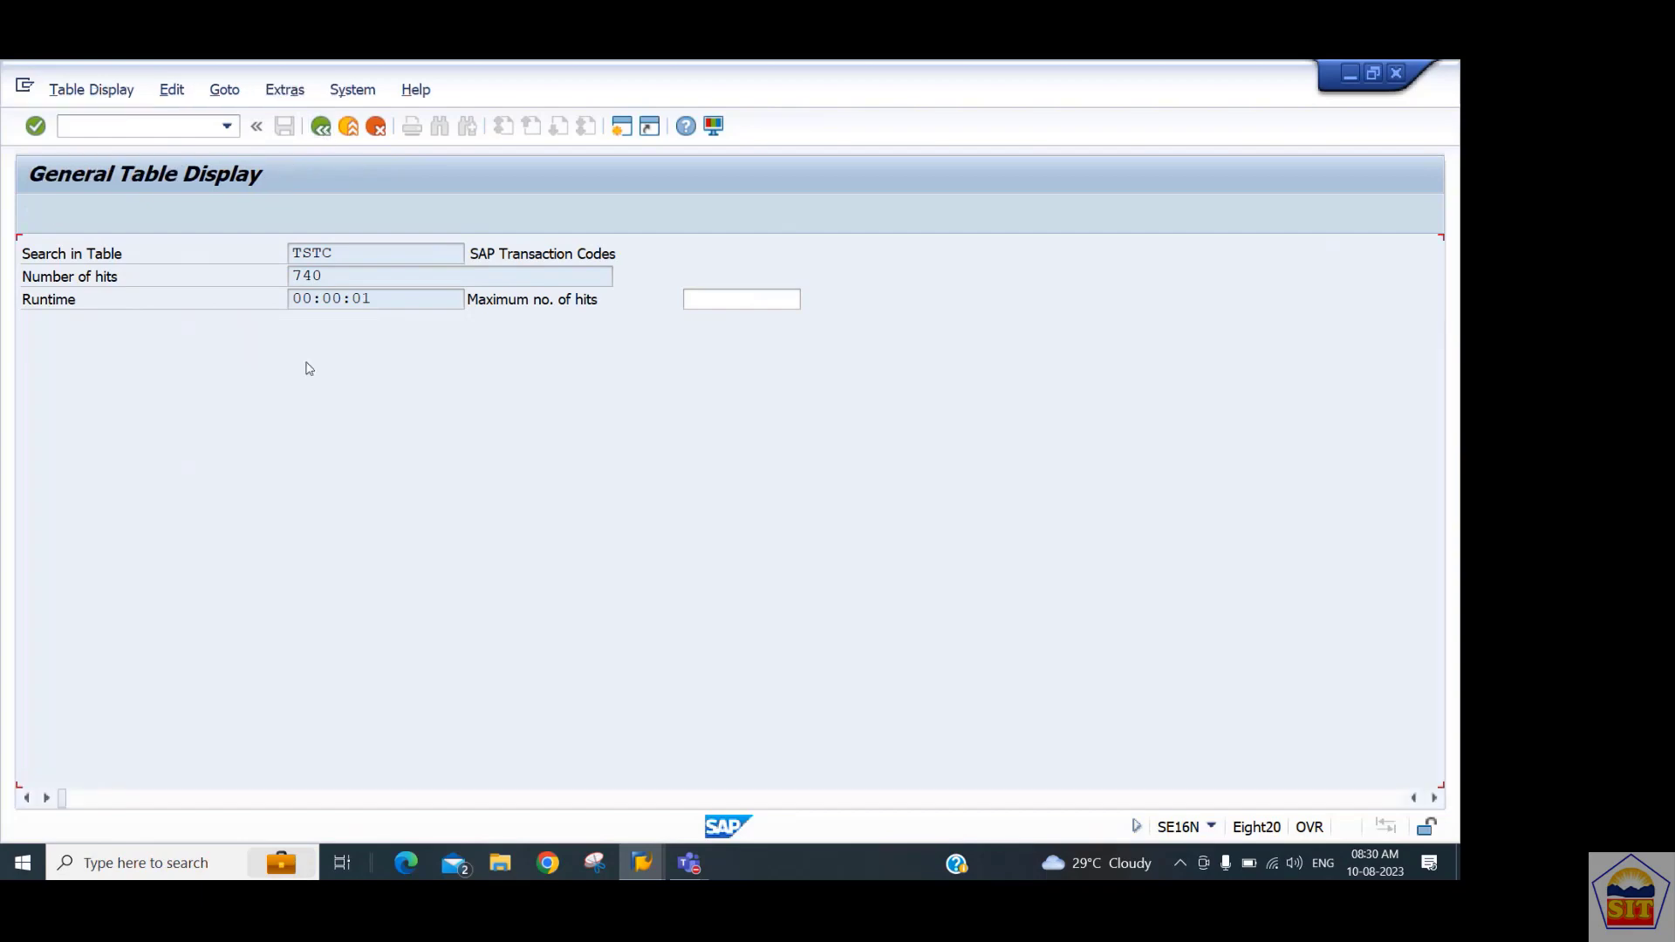
Set the transaction code criterion to Y* and list the matching TSTC entries.
{"action": "left_click", "coordinate": [269, 412]}
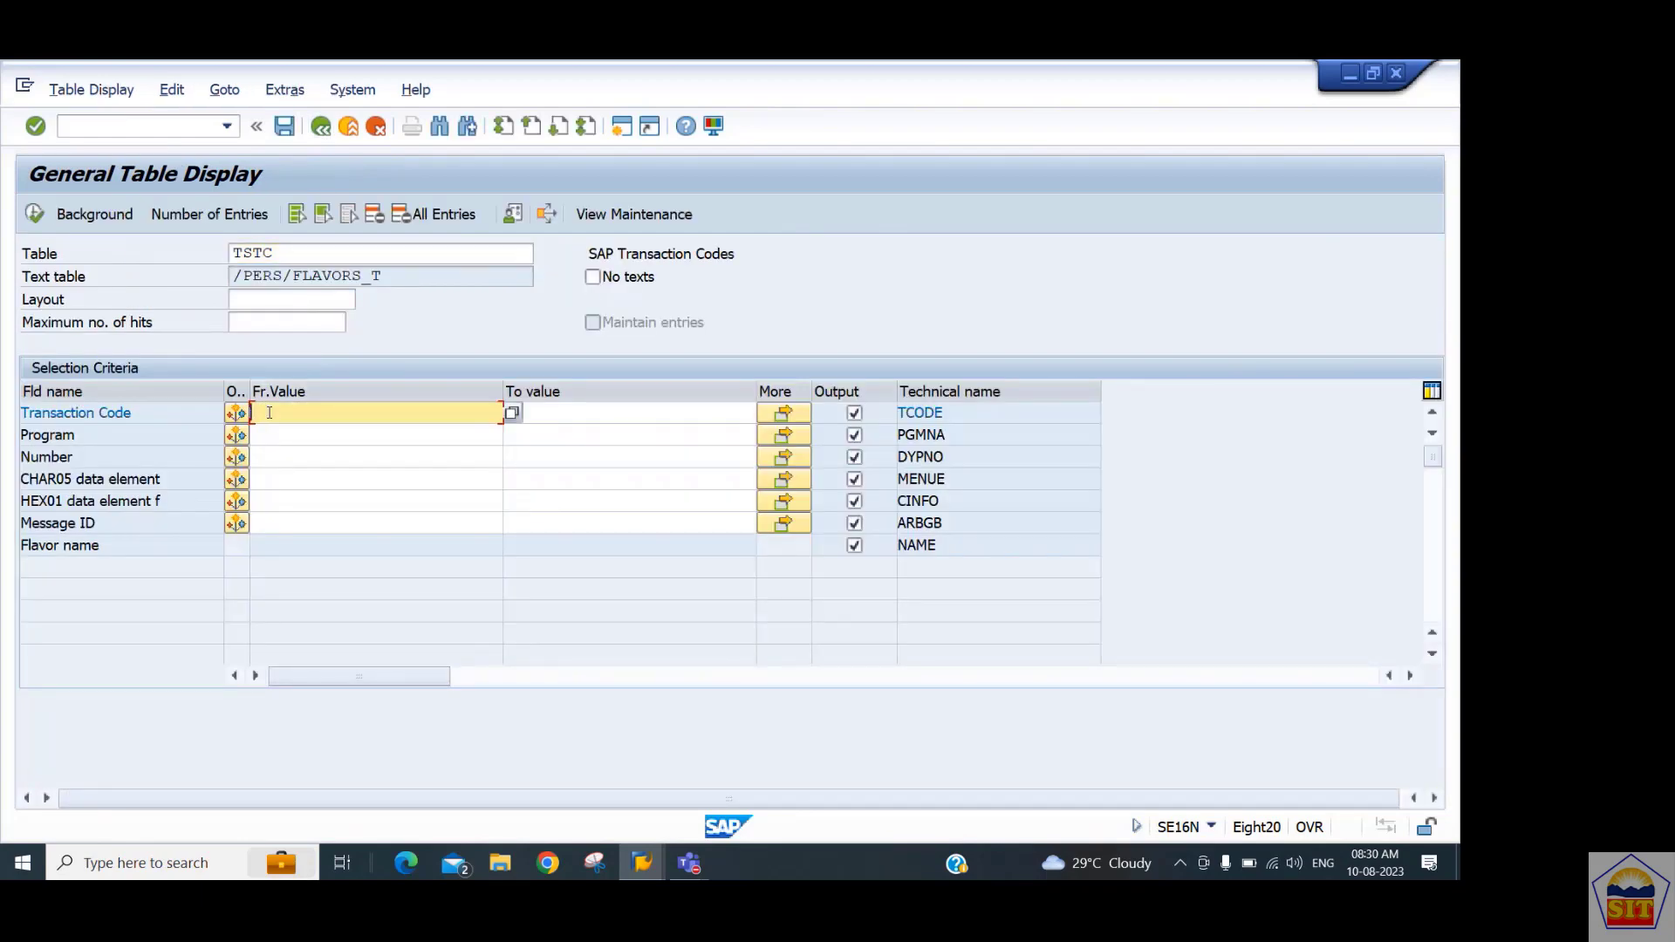
{"action": "type", "text": "Y8"}
{"action": "key", "text": "BackSpace"}
{"action": "type", "text": "*"}
{"action": "left_click", "coordinate": [34, 213]}
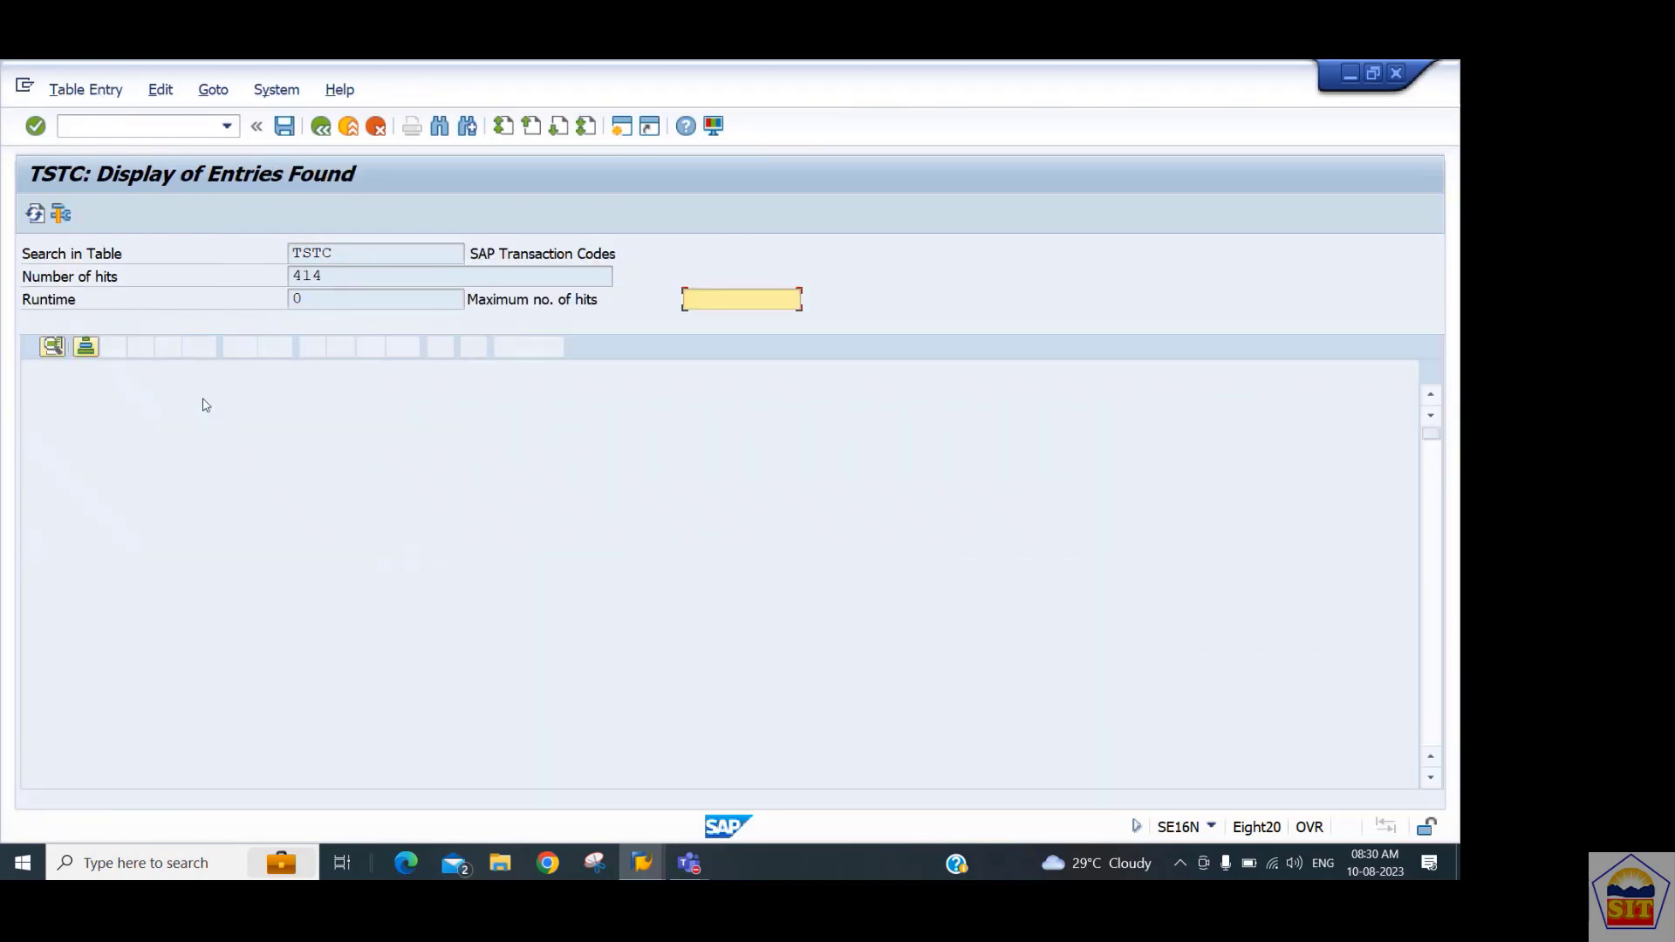
Browse the custom Y* transaction codes and their programs, and return to the selection.
{"action": "left_click", "coordinate": [123, 607]}
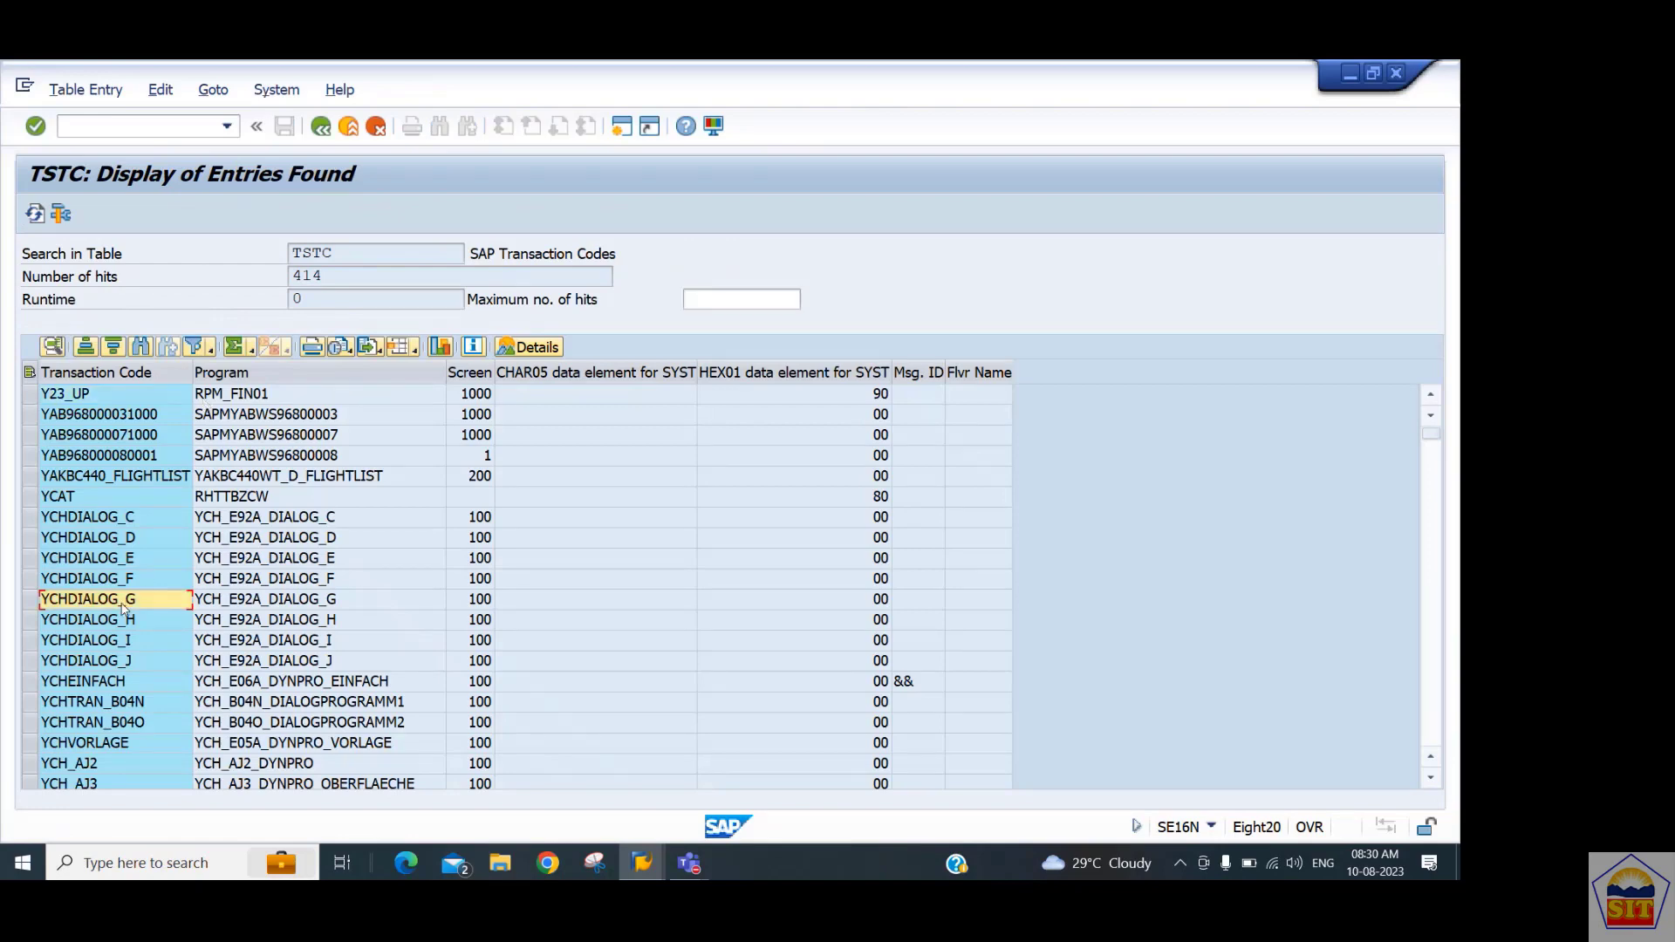
{"action": "key", "text": "Page_Down"}
{"action": "key", "text": "Page_Down"}
{"action": "key", "text": "Page_Down"}
{"action": "key", "text": "Page_Down"}
{"action": "key", "text": "Page_Down"}
{"action": "key", "text": "Page_Down"}
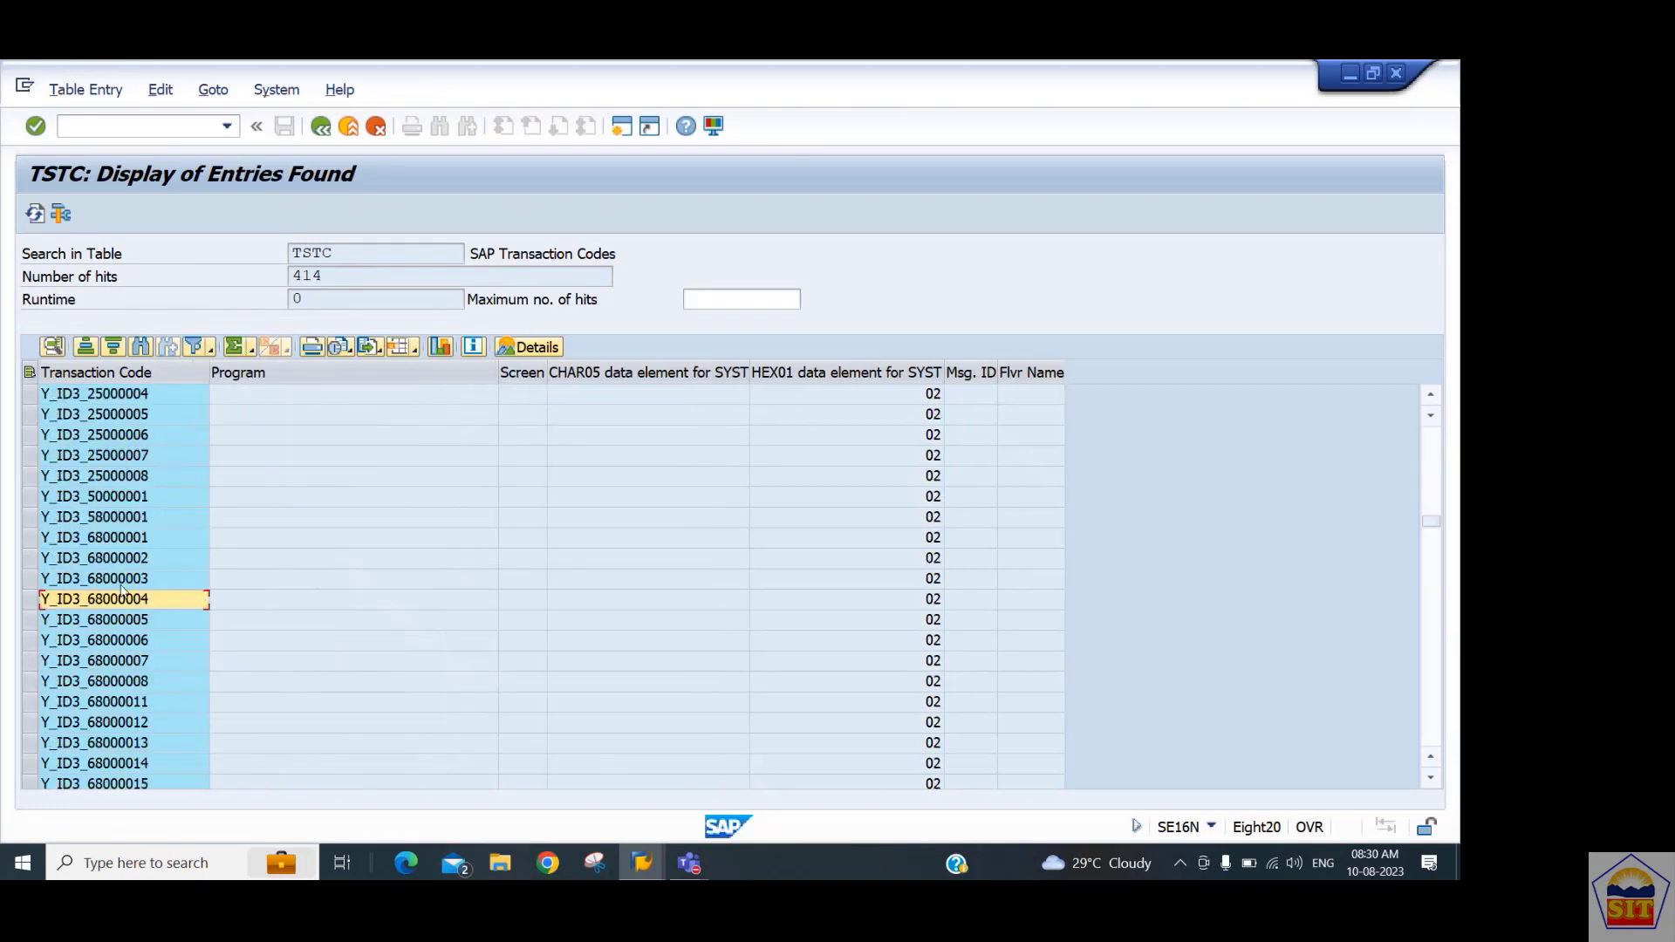
{"action": "left_click", "coordinate": [324, 131]}
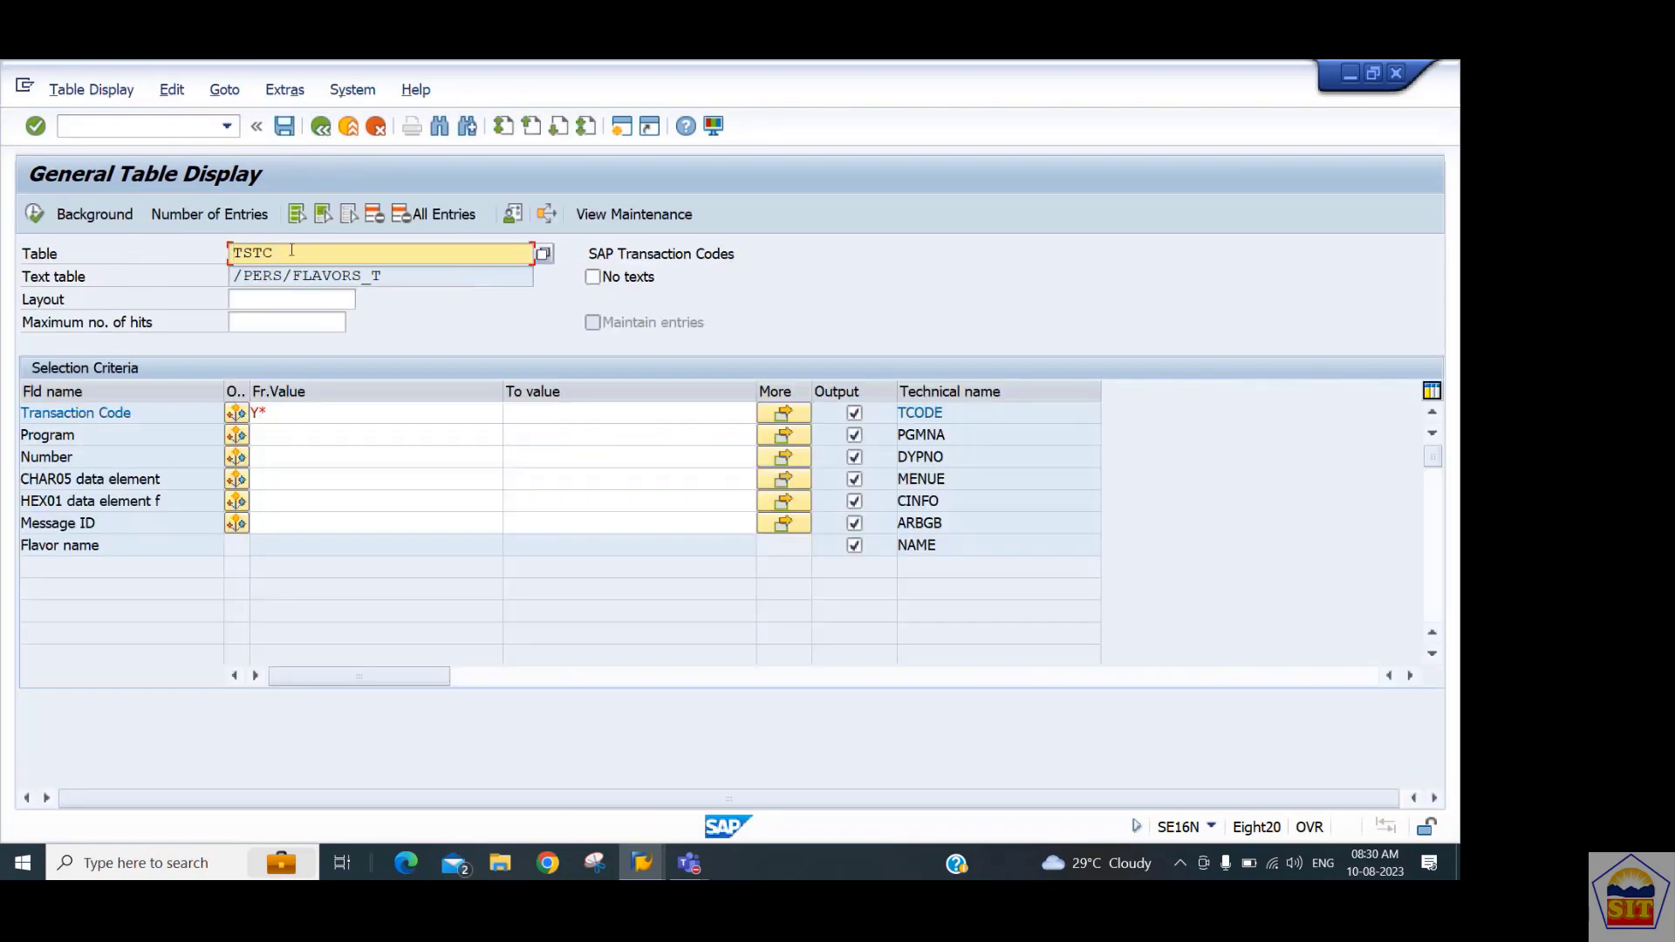
Clear the TSTC table name from the table selection.
{"action": "double_click", "coordinate": [291, 250]}
{"action": "type", "text": "t0"}
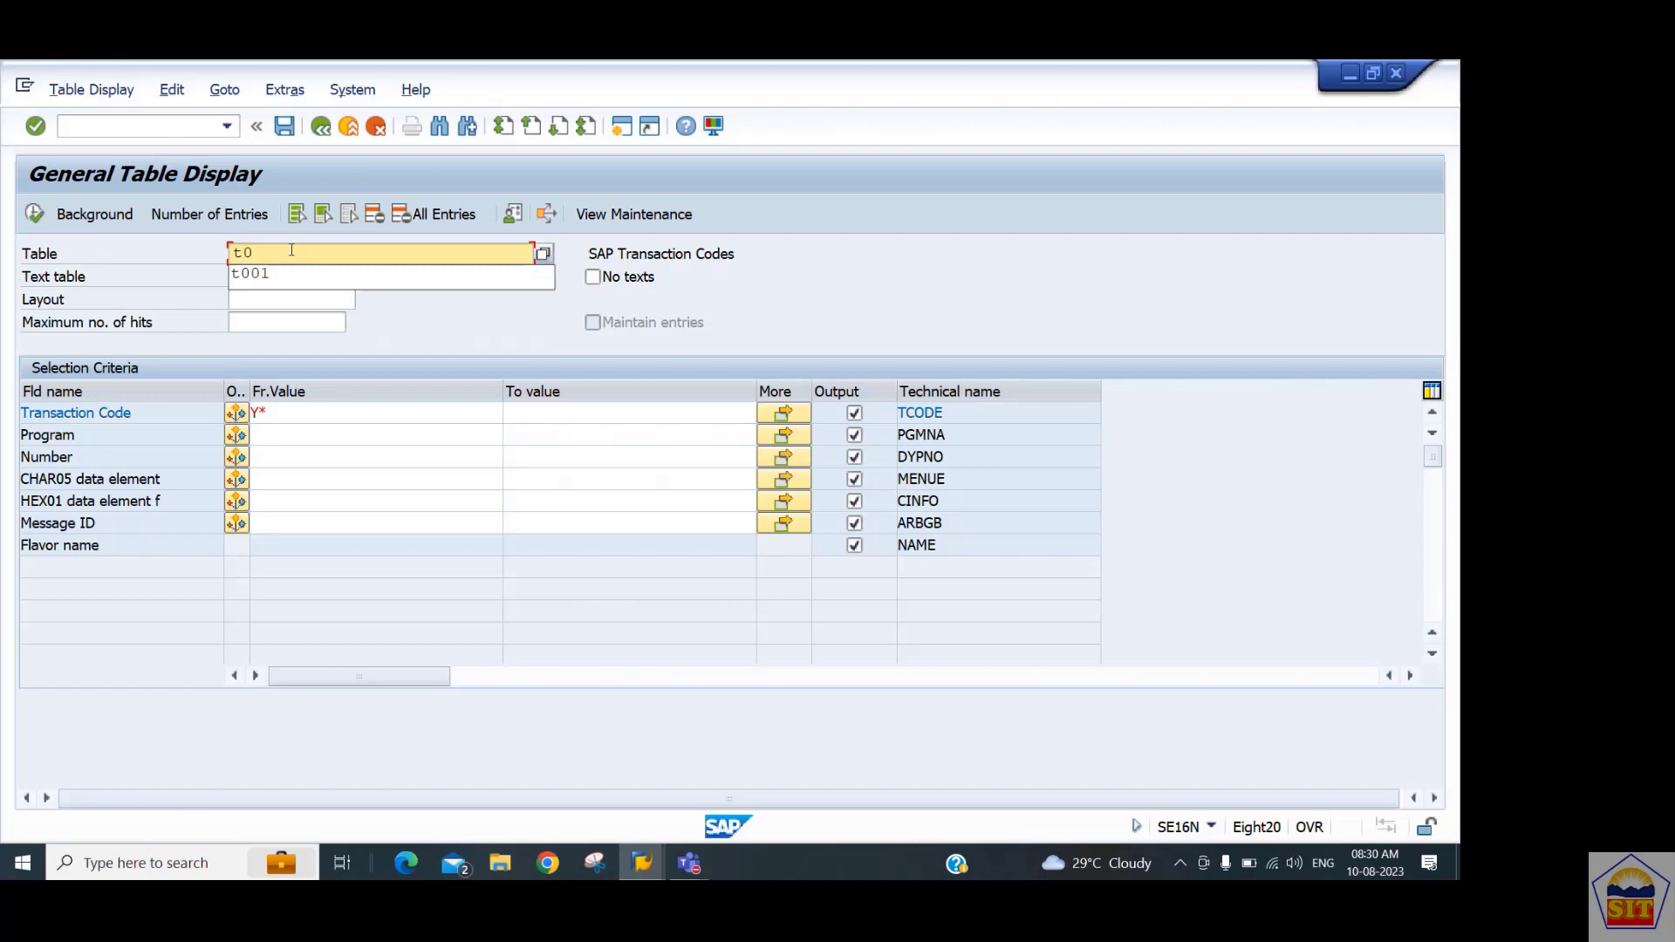
{"action": "key", "text": "BackSpace"}
{"action": "key", "text": "BackSpace"}
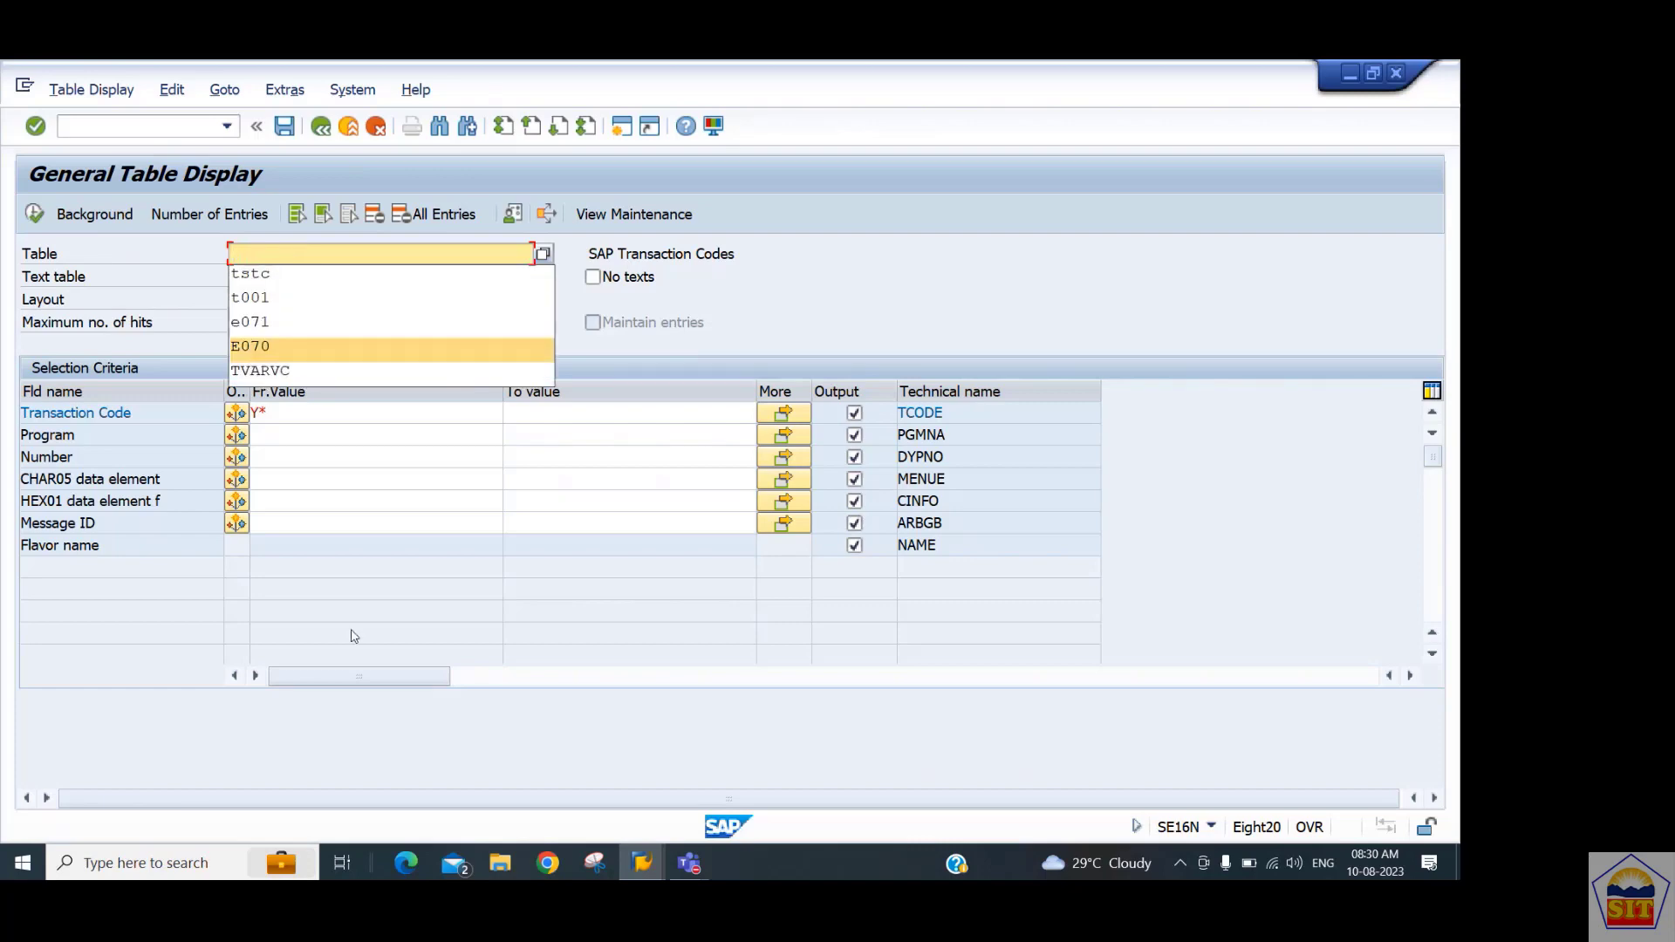
Switch to Chrome and search the web for "house bank table in sap".
{"action": "left_click", "coordinate": [548, 863]}
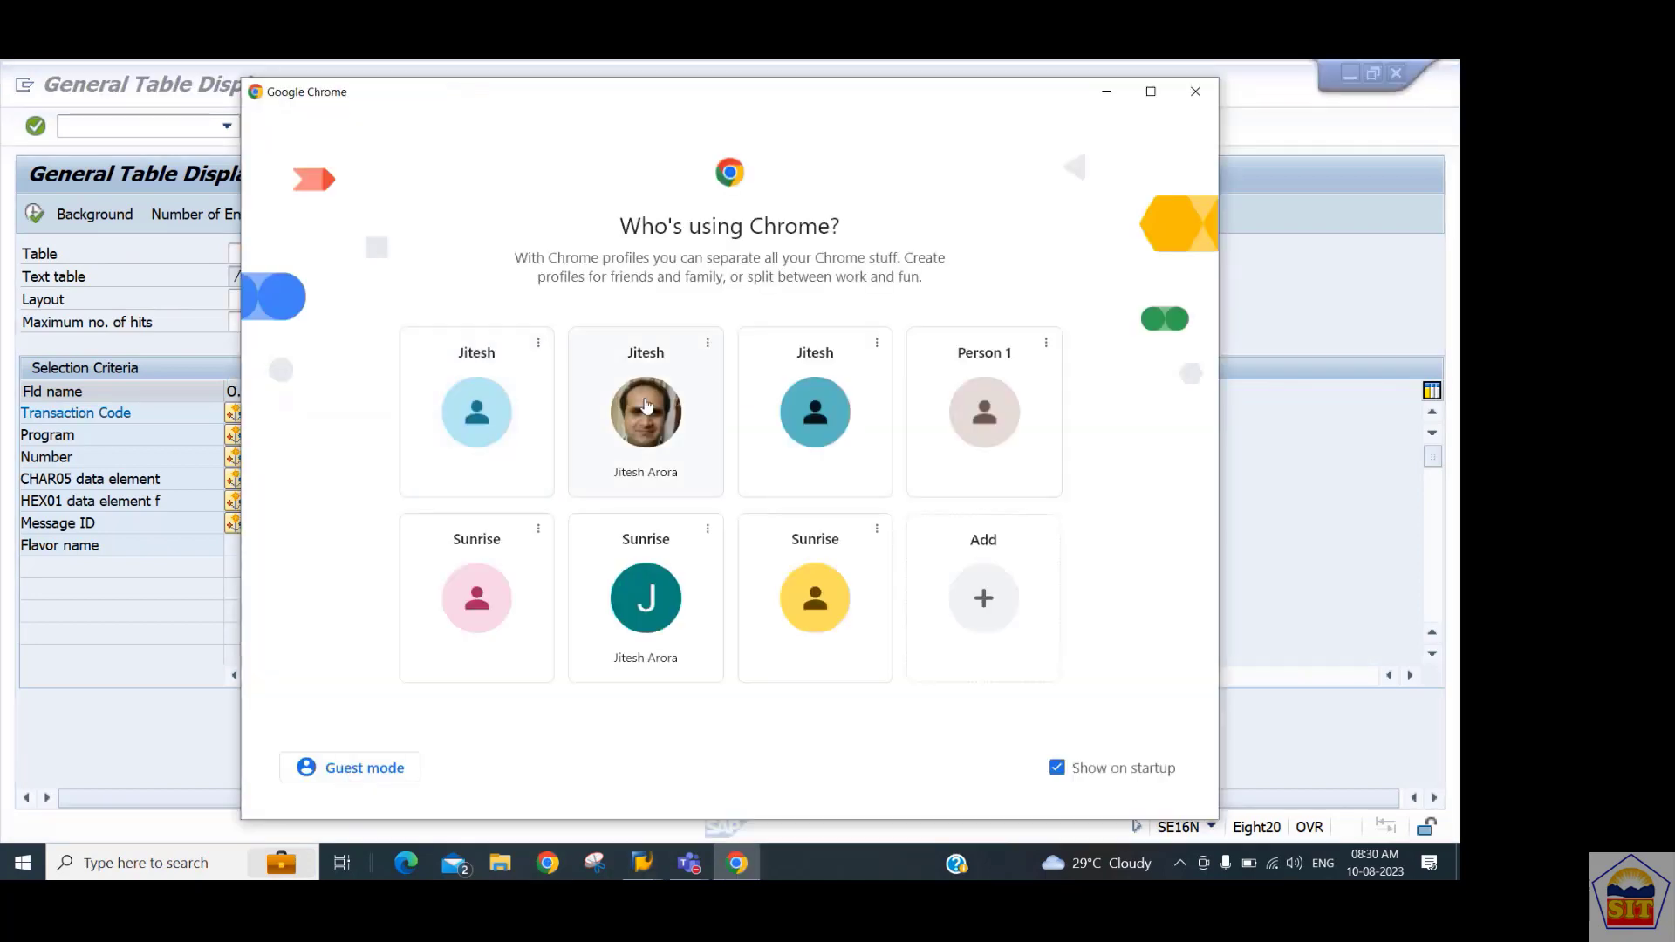
{"action": "left_click", "coordinate": [647, 406]}
{"action": "left_click", "coordinate": [557, 122]}
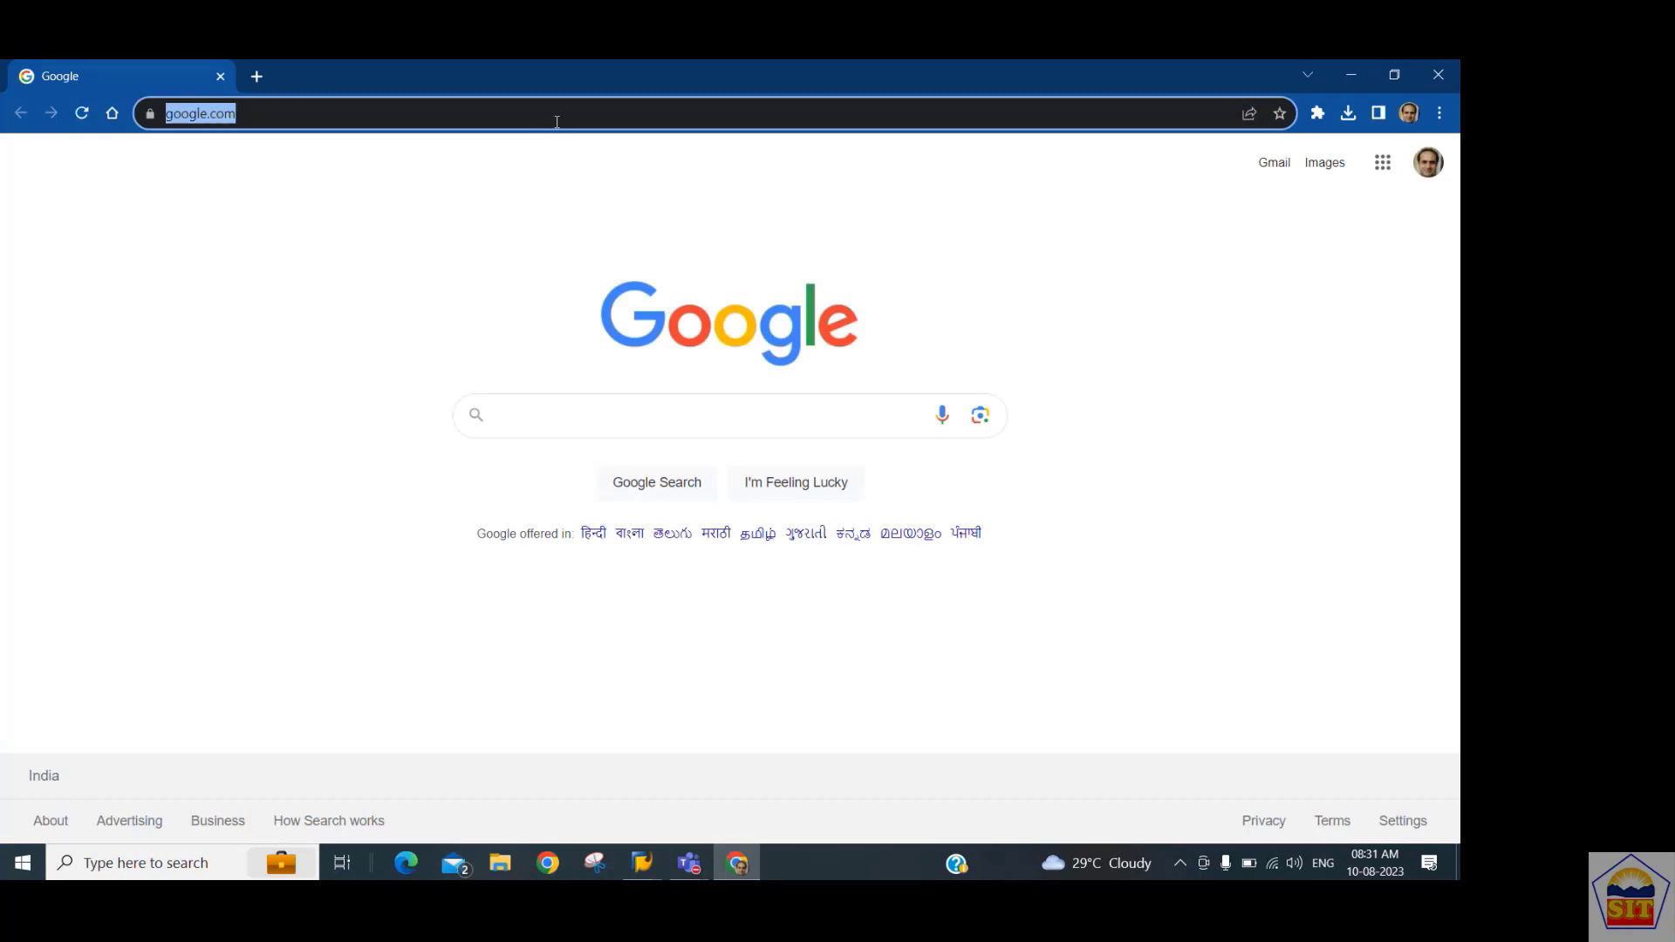
{"action": "type", "text": "house bank t"}
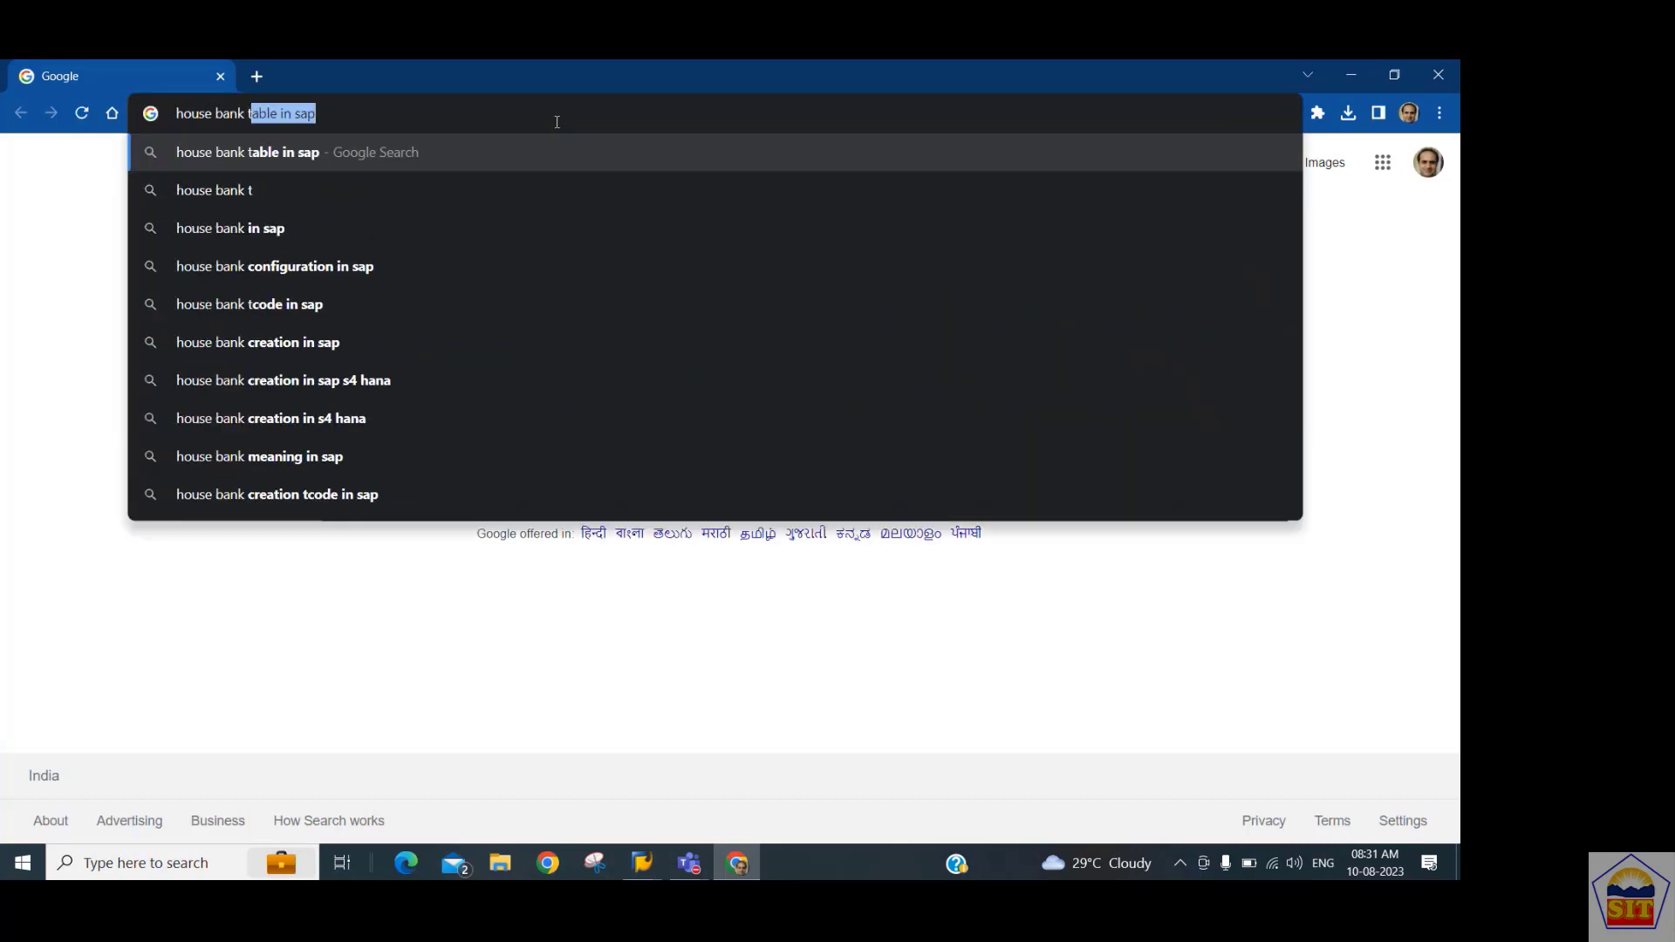
{"action": "type", "text": "able in sap"}
{"action": "key", "text": "Return"}
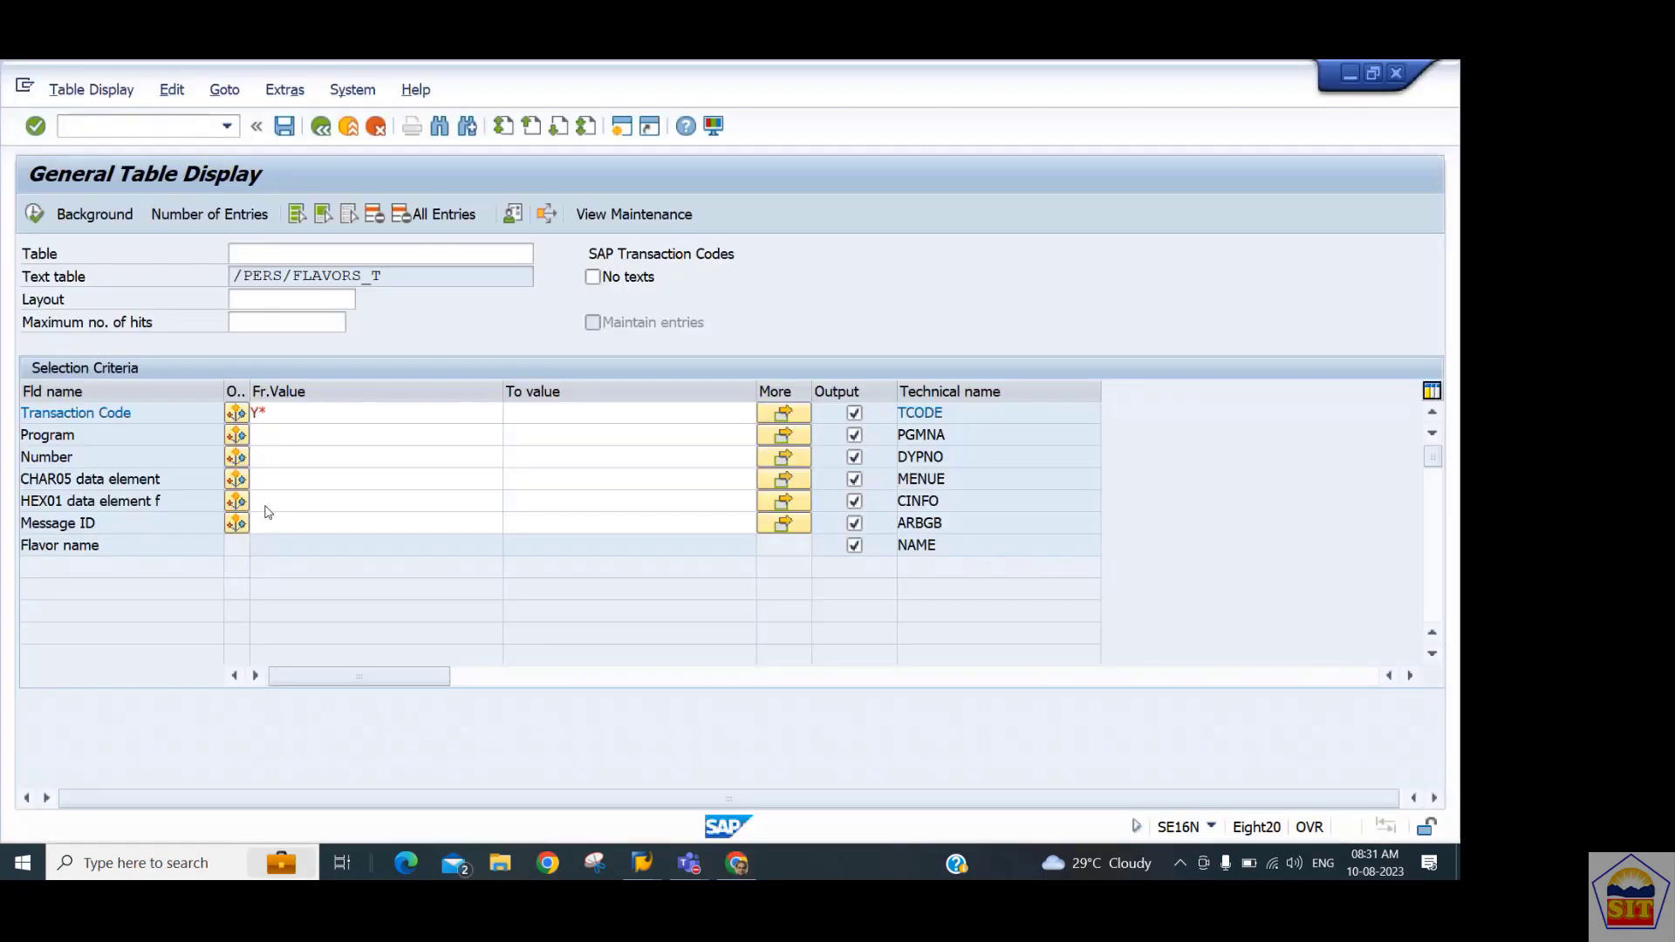
Return to SE16N in SAP, load table T012K and check its short description.
{"action": "left_click", "coordinate": [333, 251]}
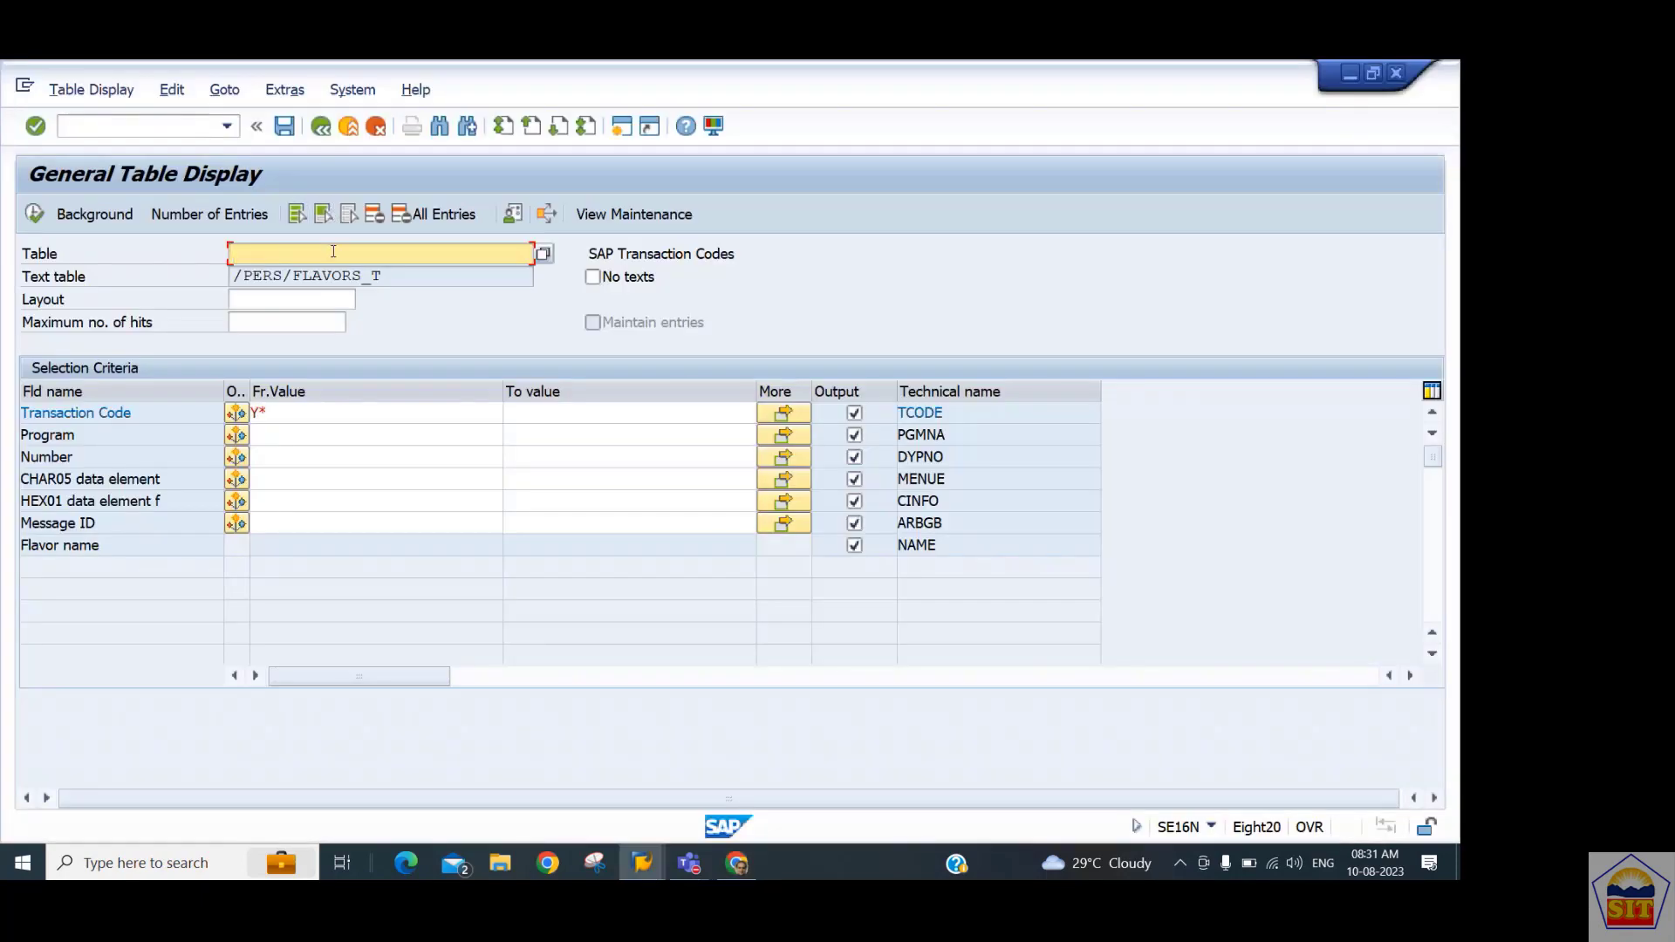
{"action": "type", "text": "t012k"}
{"action": "key", "text": "Return"}
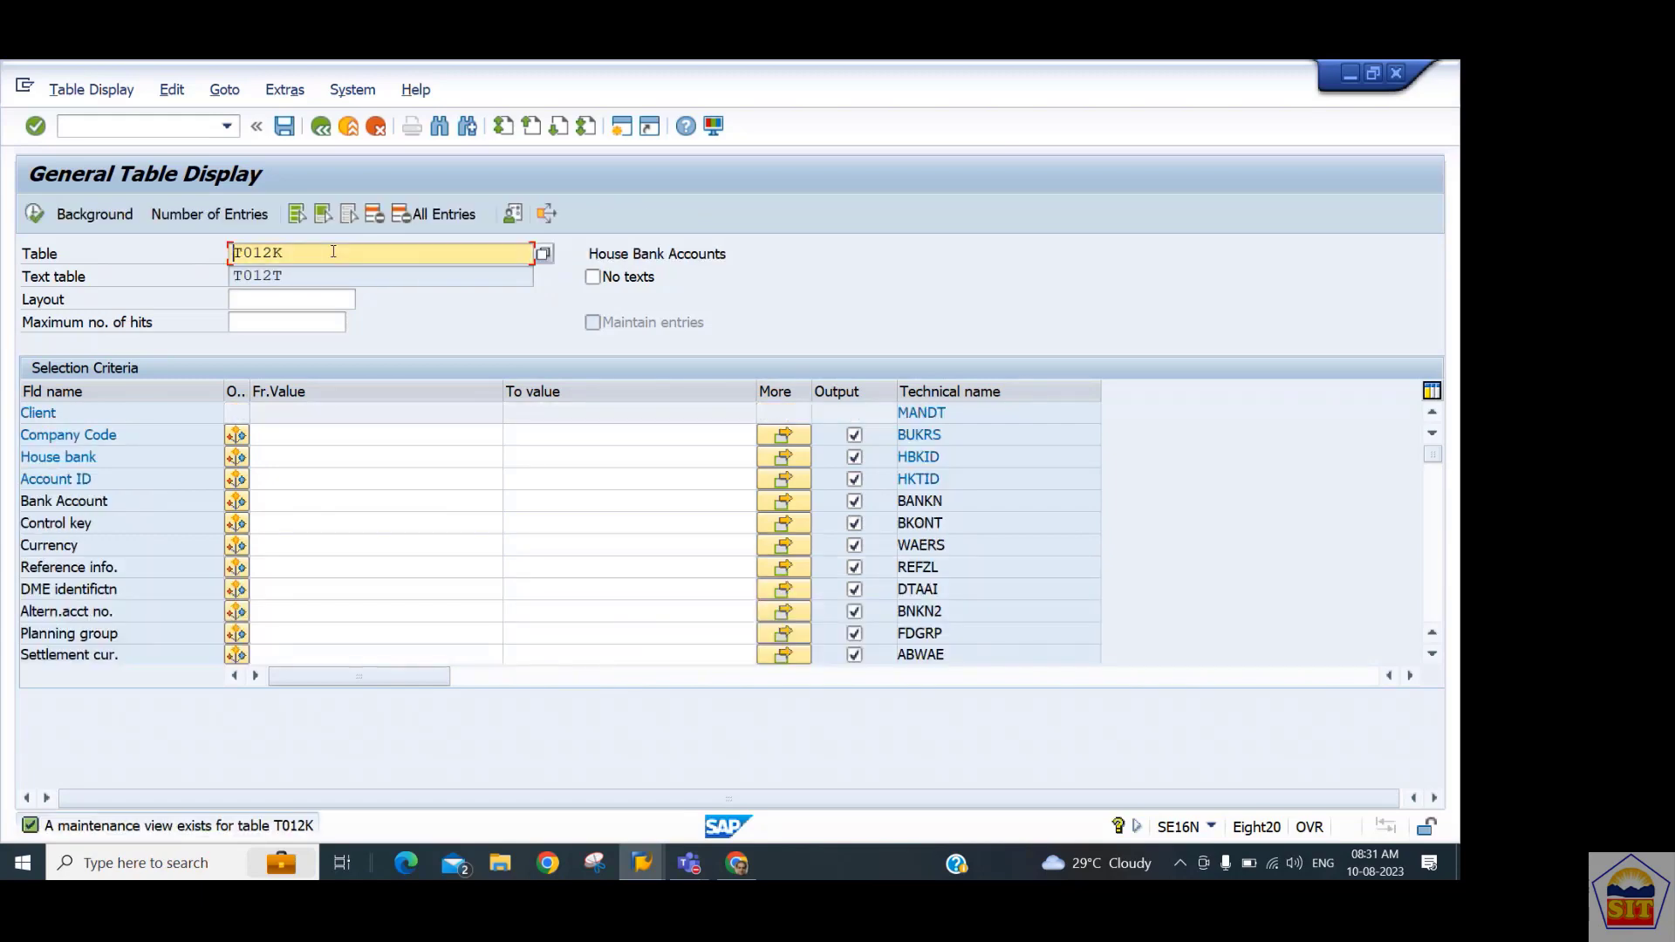
{"action": "left_click_drag", "start_coordinate": [585, 254], "coordinate": [771, 256]}
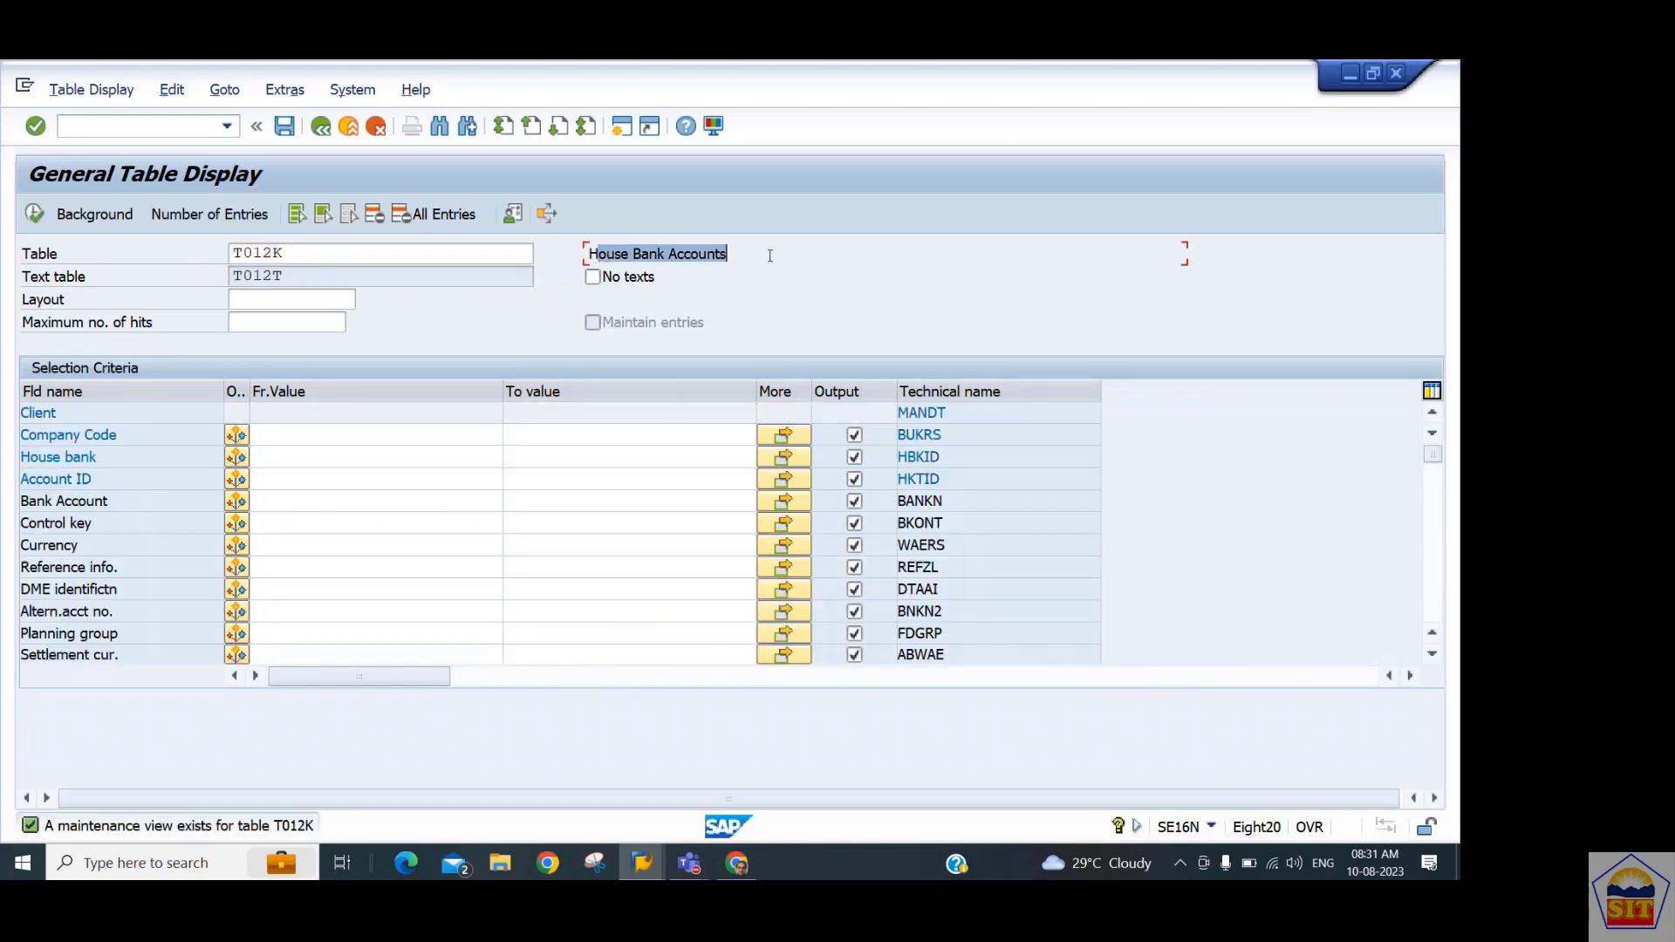
Try to list the T012K house bank accounts for company code 2244.
{"action": "left_click", "coordinate": [311, 431]}
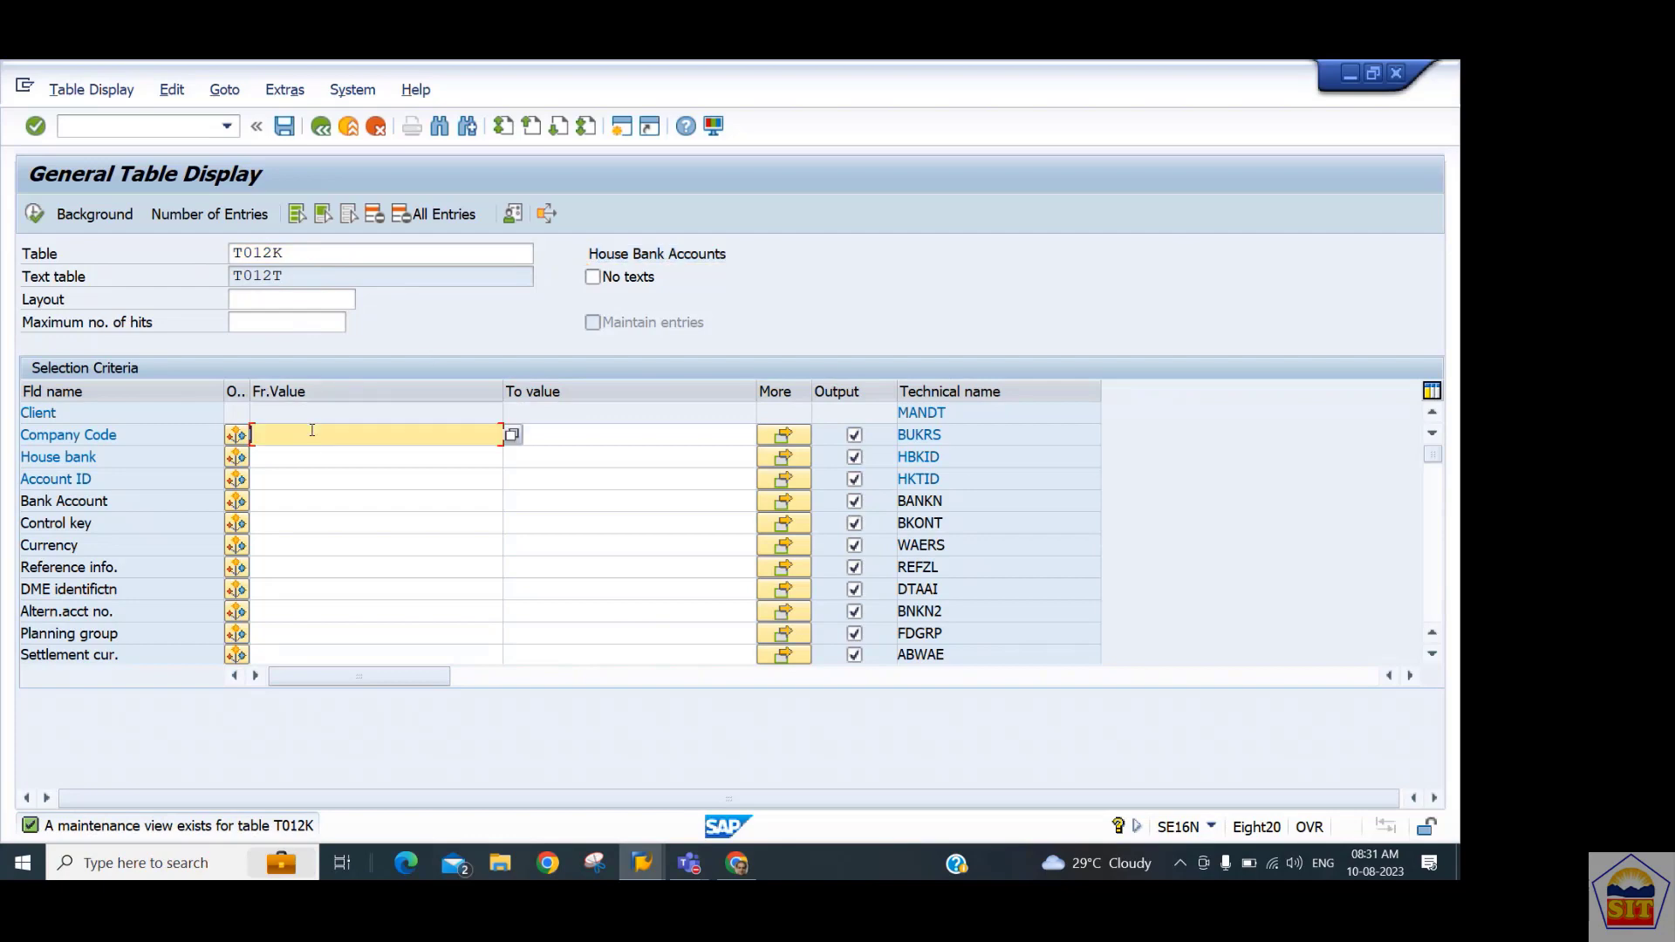
{"action": "type", "text": "2244"}
{"action": "key", "text": "Tab"}
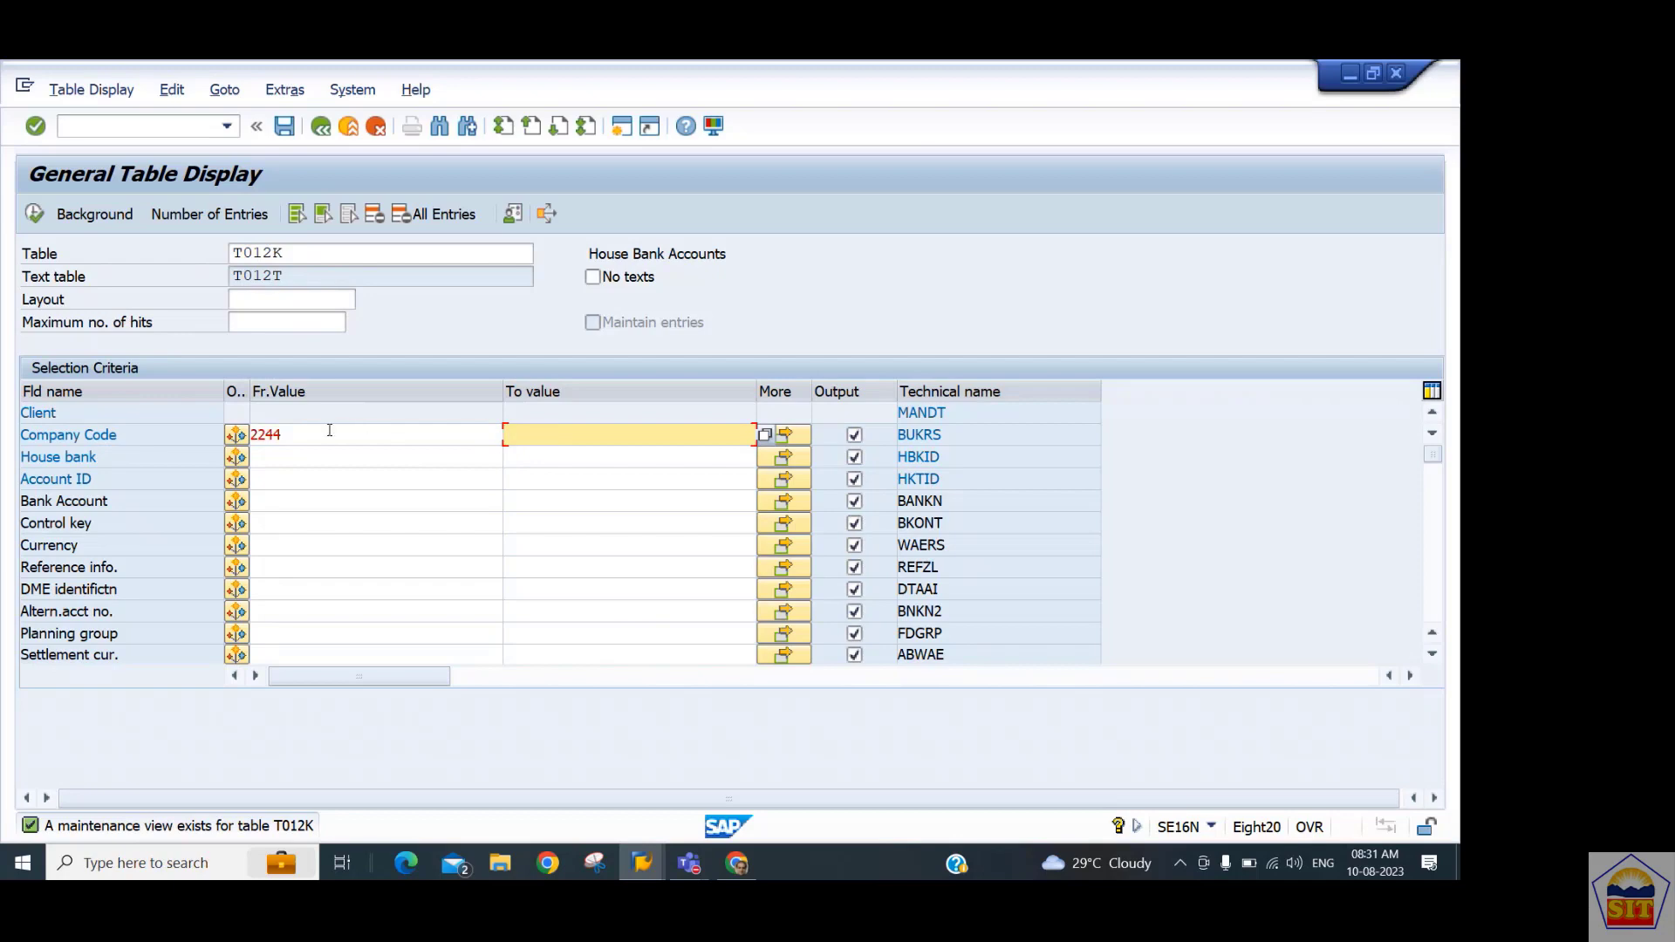
{"action": "left_click", "coordinate": [330, 431]}
{"action": "left_click", "coordinate": [588, 436]}
{"action": "left_click", "coordinate": [34, 215]}
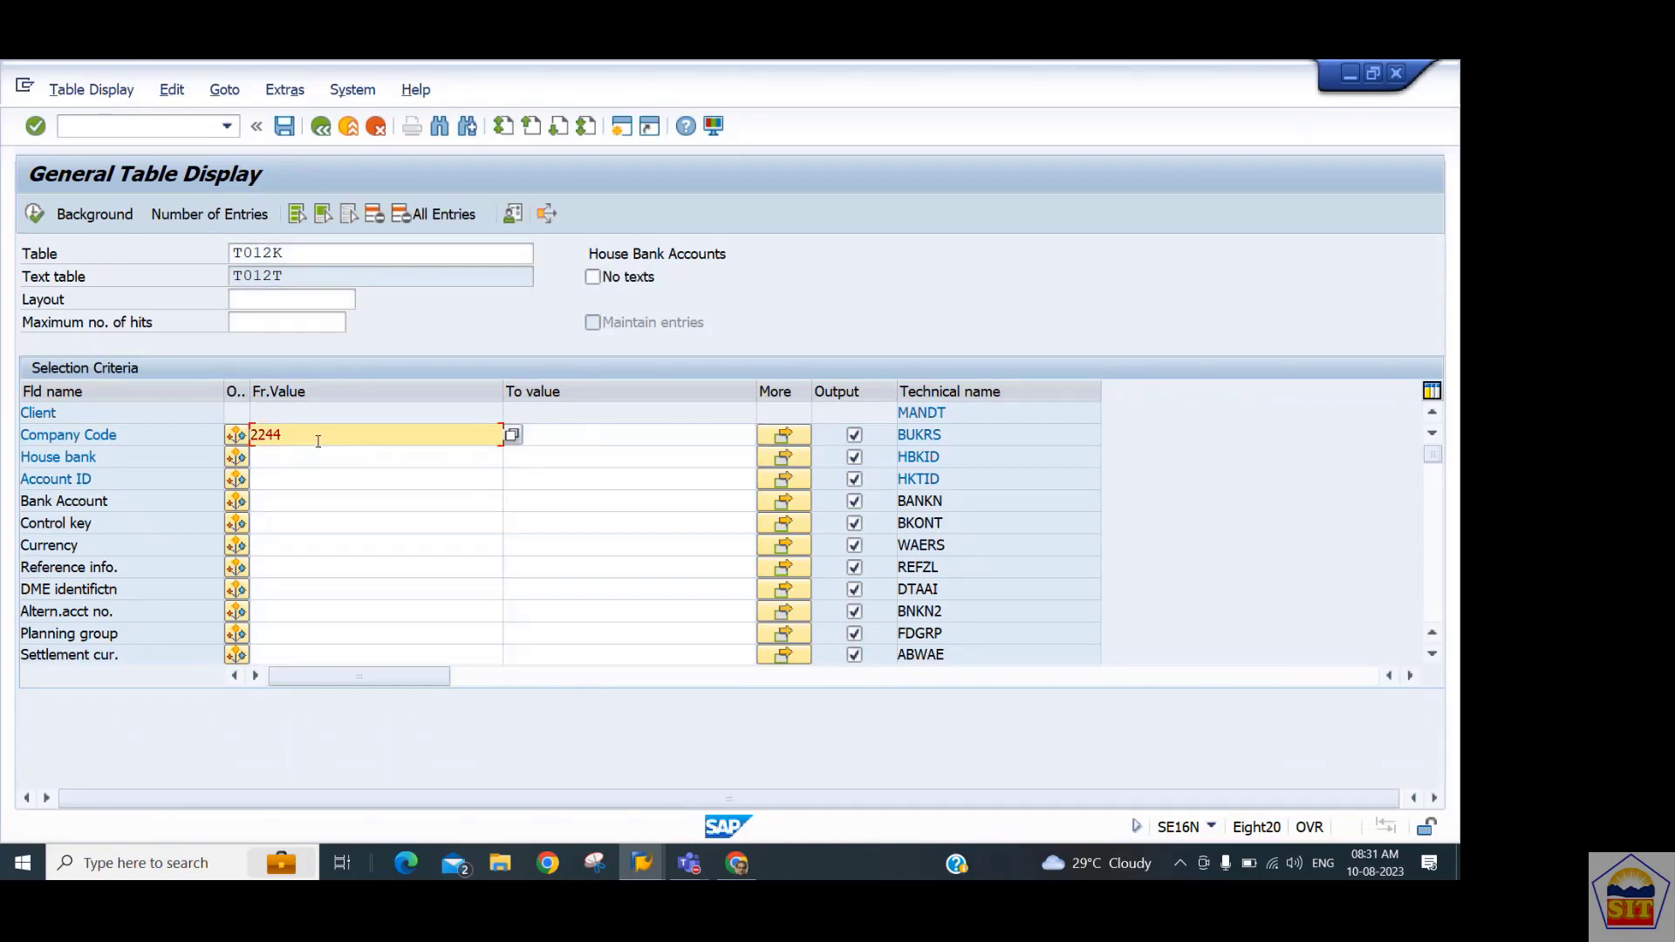
{"action": "left_click", "coordinate": [35, 215]}
Clear the company code criterion and list all T012K entries.
{"action": "key", "text": "BackSpace"}
{"action": "key", "text": "BackSpace"}
{"action": "key", "text": "BackSpace"}
{"action": "key", "text": "BackSpace"}
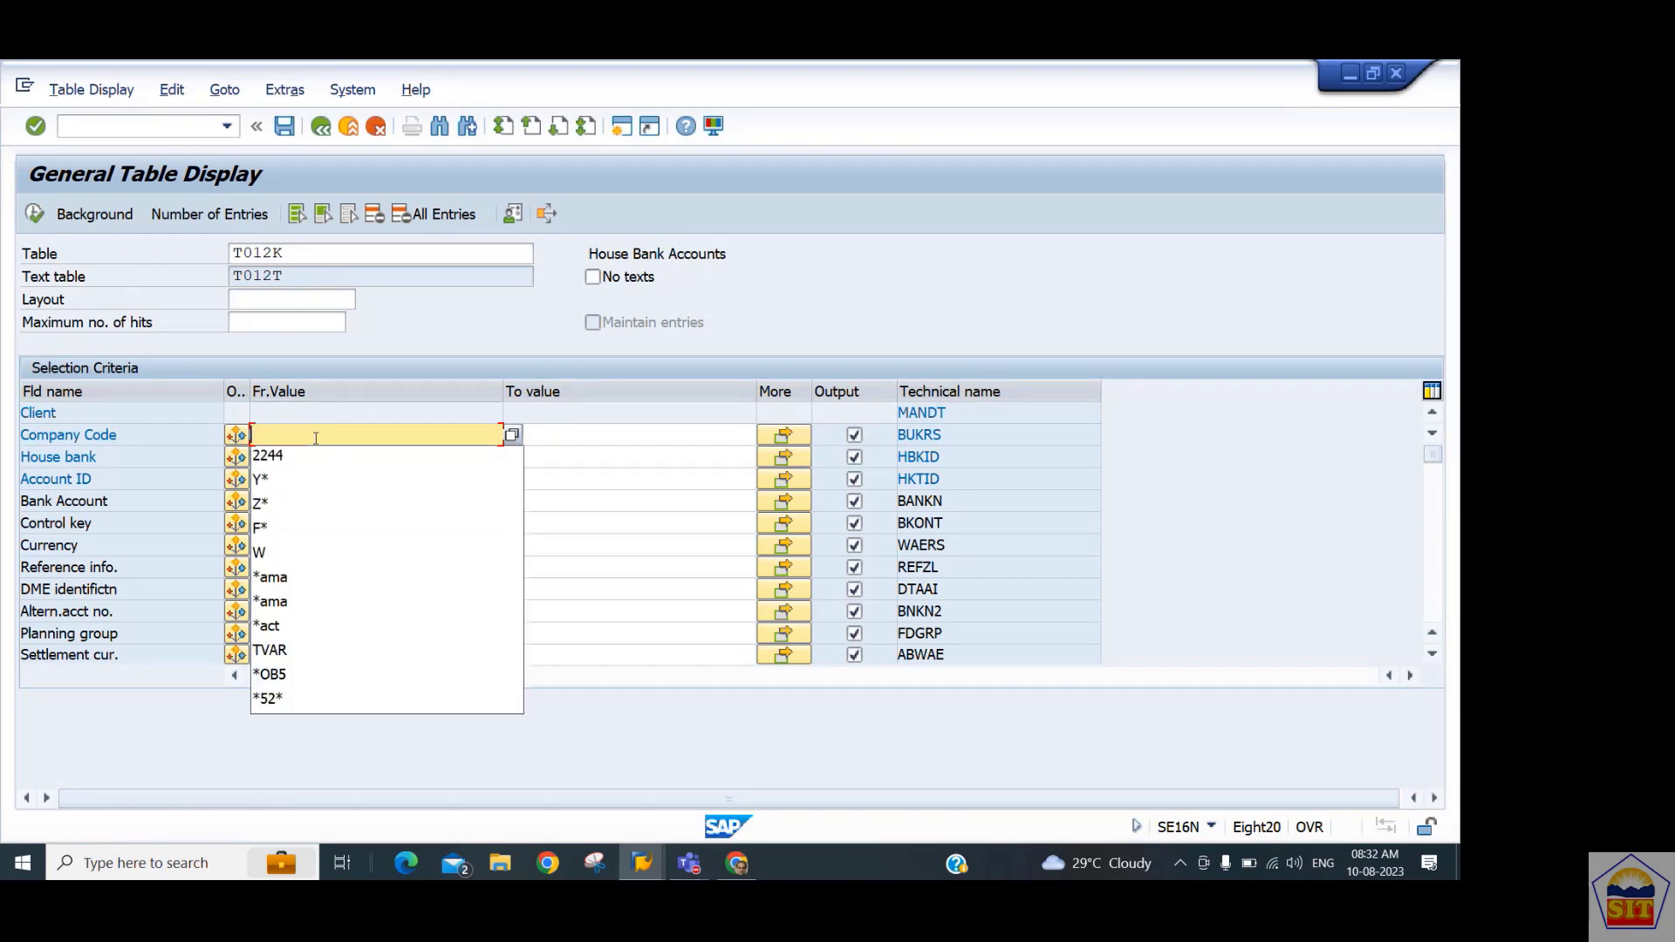
{"action": "left_click", "coordinate": [36, 217]}
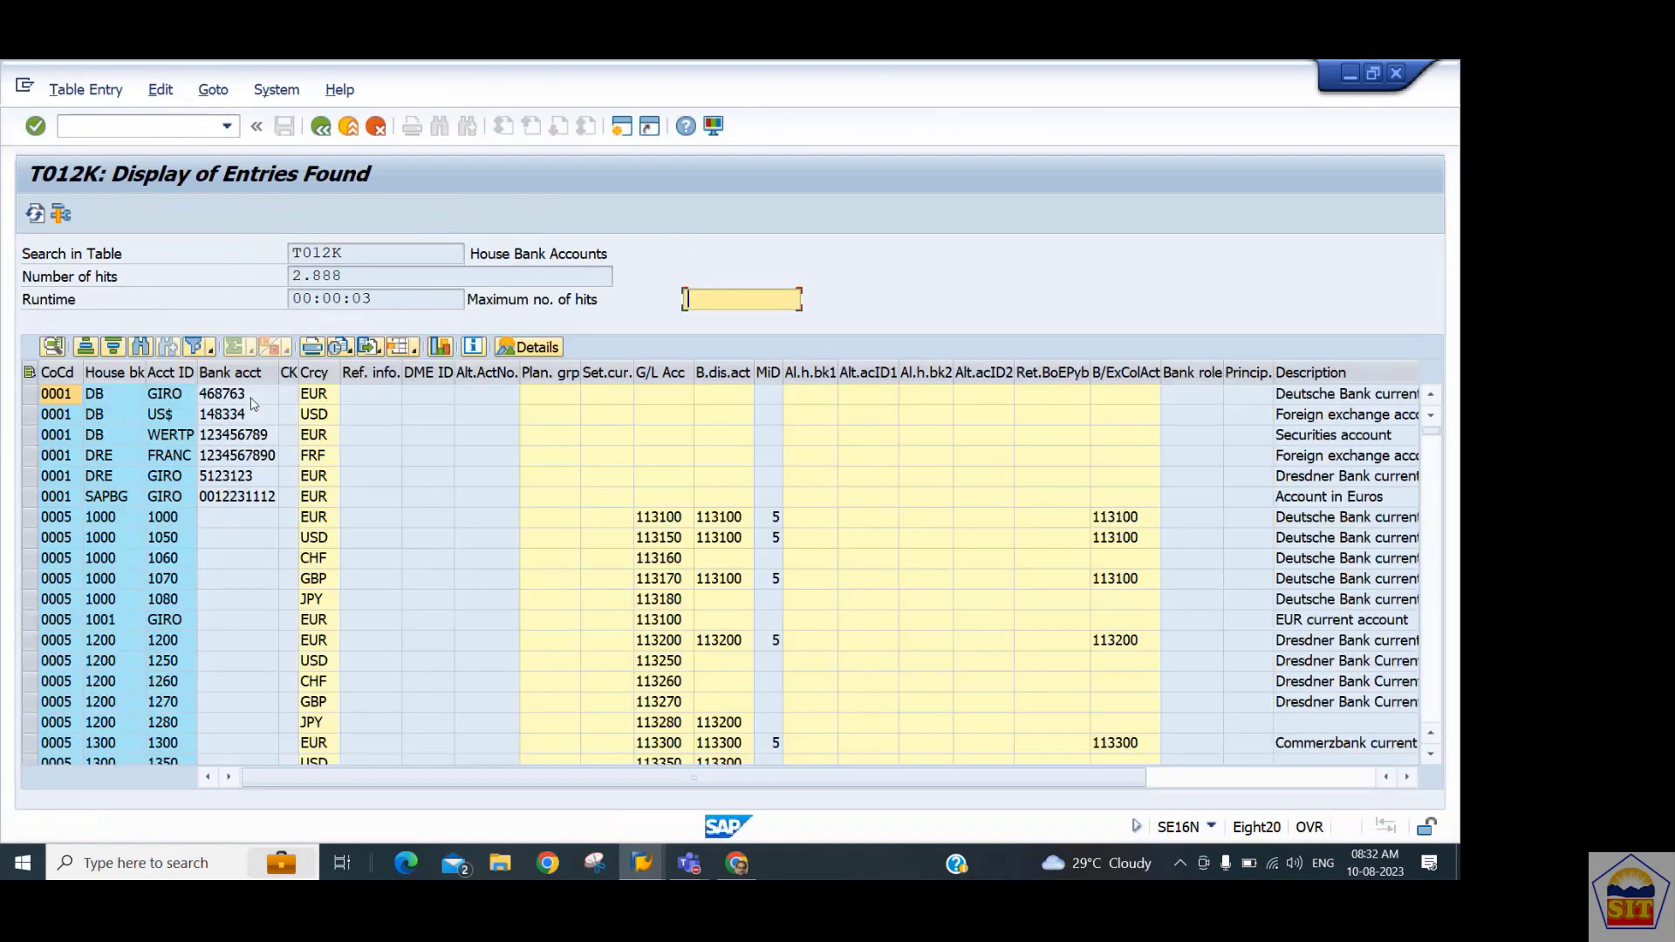
Check the number of T012K hits and browse the entries across company codes.
{"action": "left_click_drag", "start_coordinate": [363, 274], "coordinate": [226, 276]}
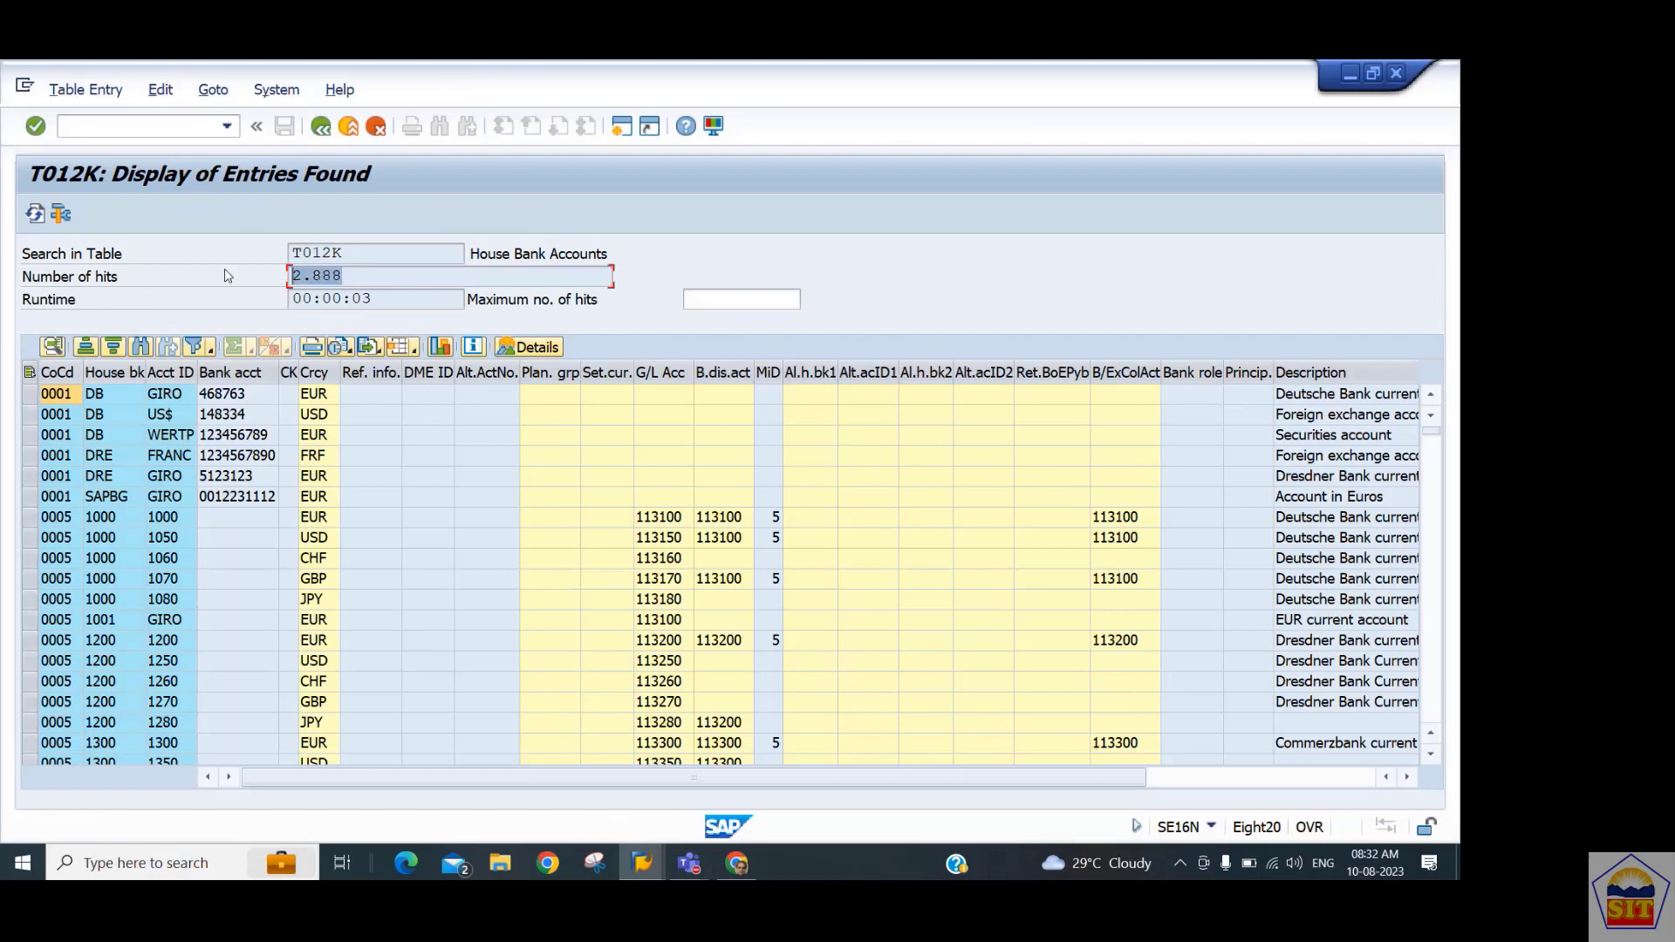
{"action": "left_click", "coordinate": [56, 396]}
{"action": "left_click", "coordinate": [57, 434]}
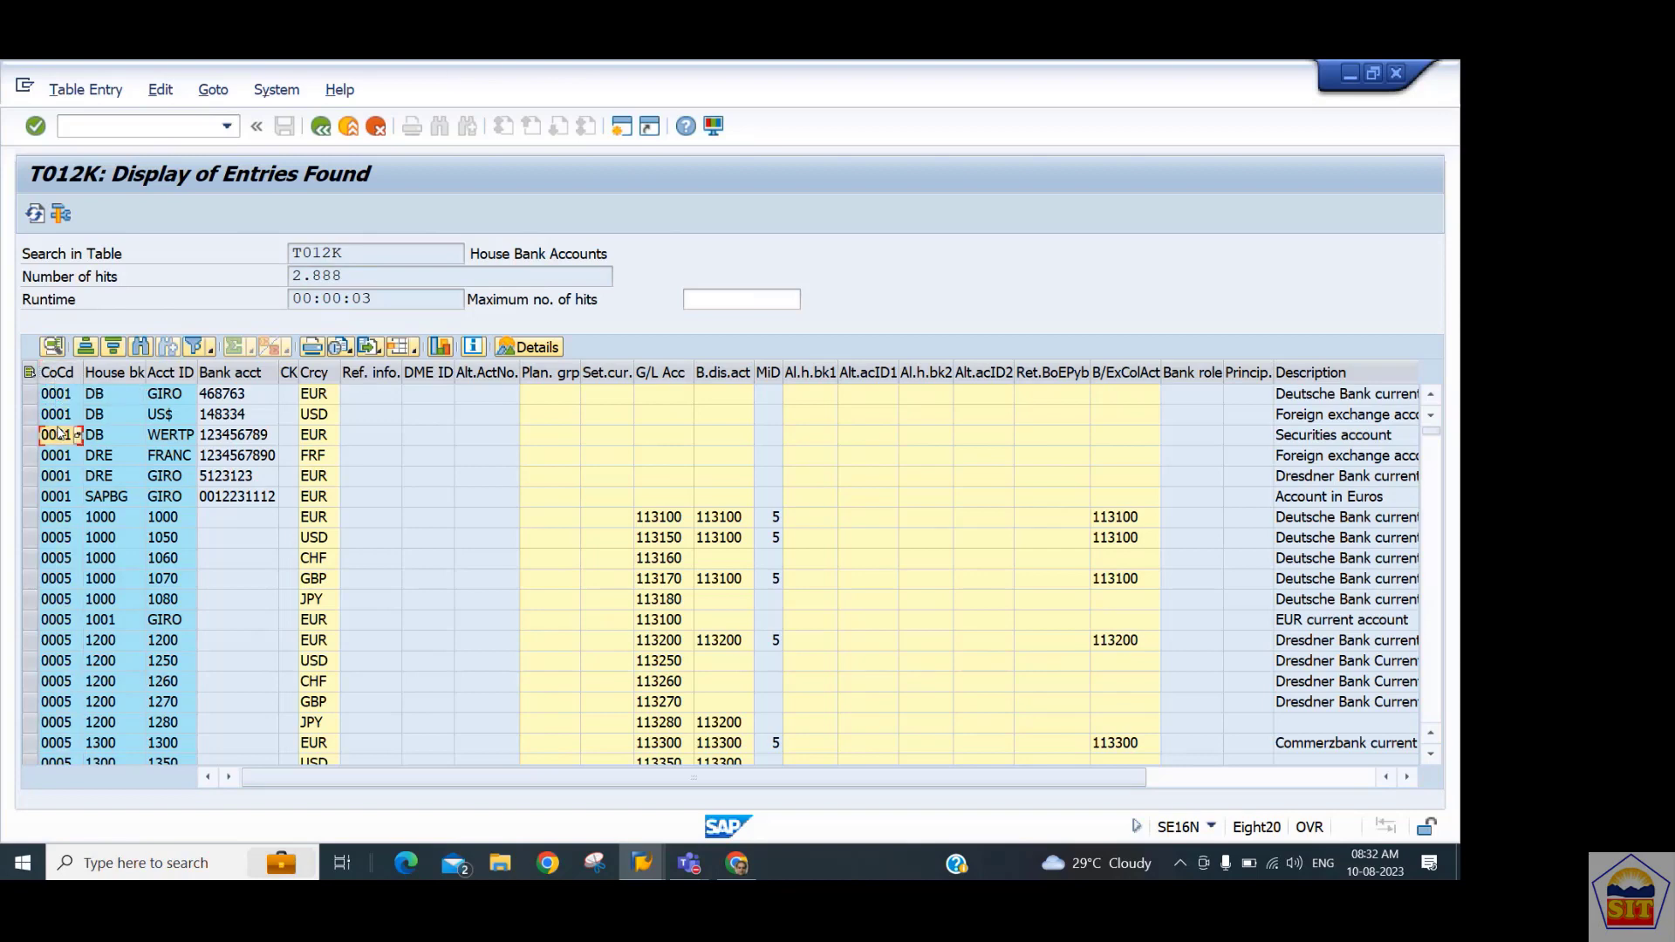
{"action": "scroll", "coordinate": [57, 434], "scroll_direction": "down", "scroll_amount": 20}
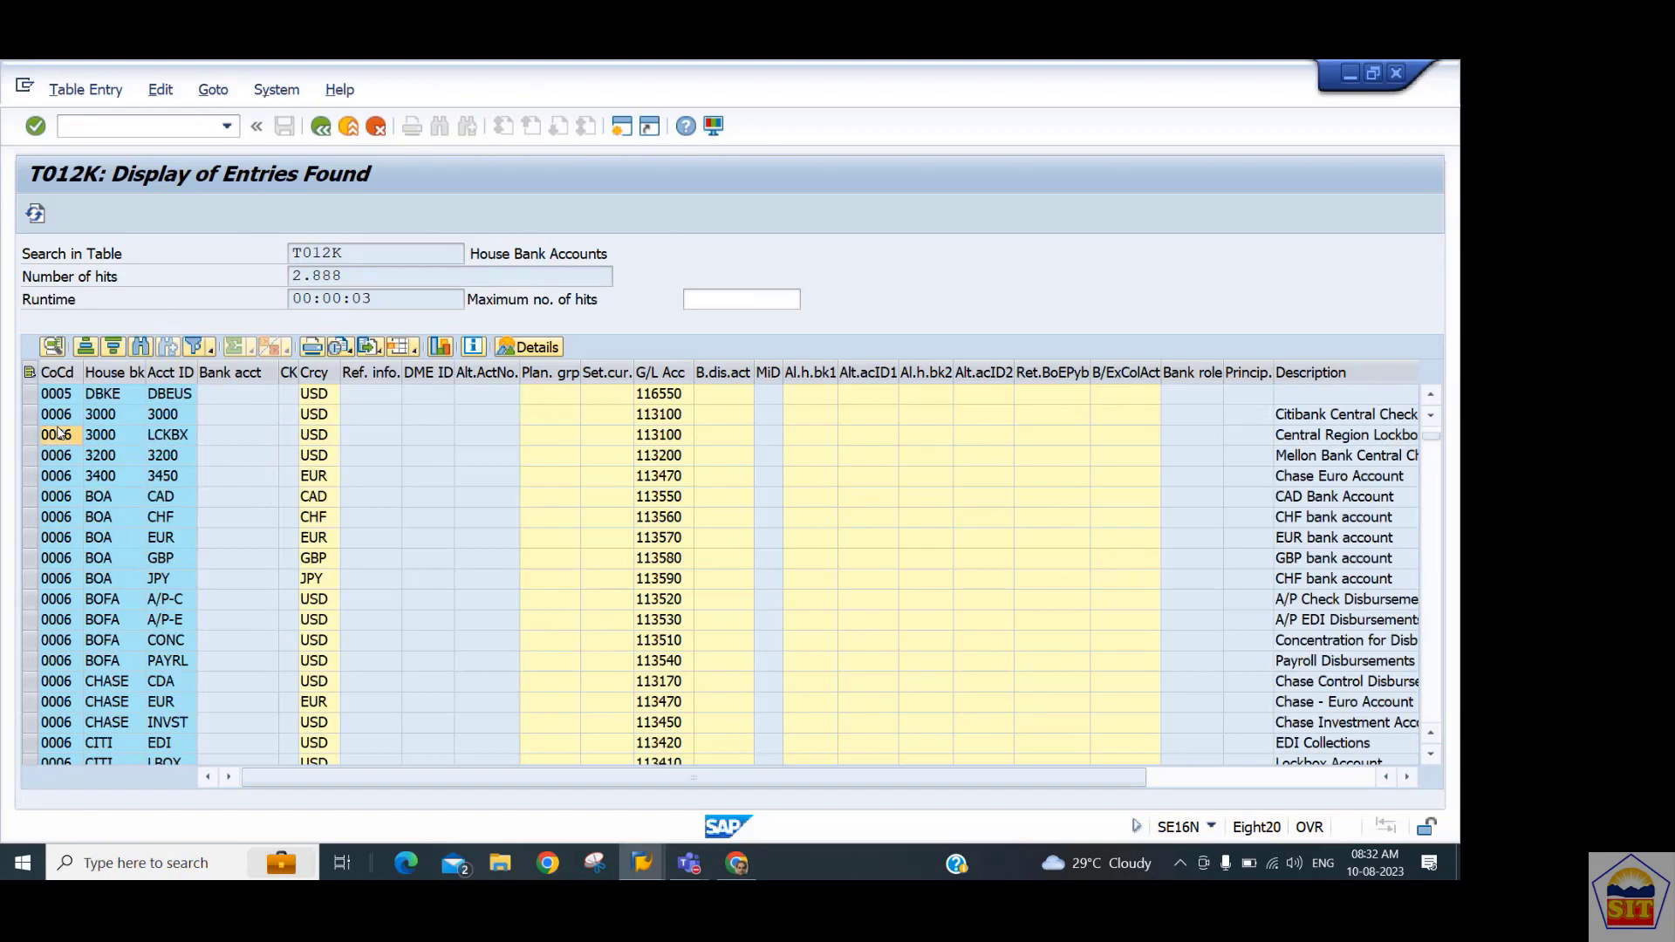
{"action": "scroll", "coordinate": [57, 434], "scroll_direction": "down", "scroll_amount": 8}
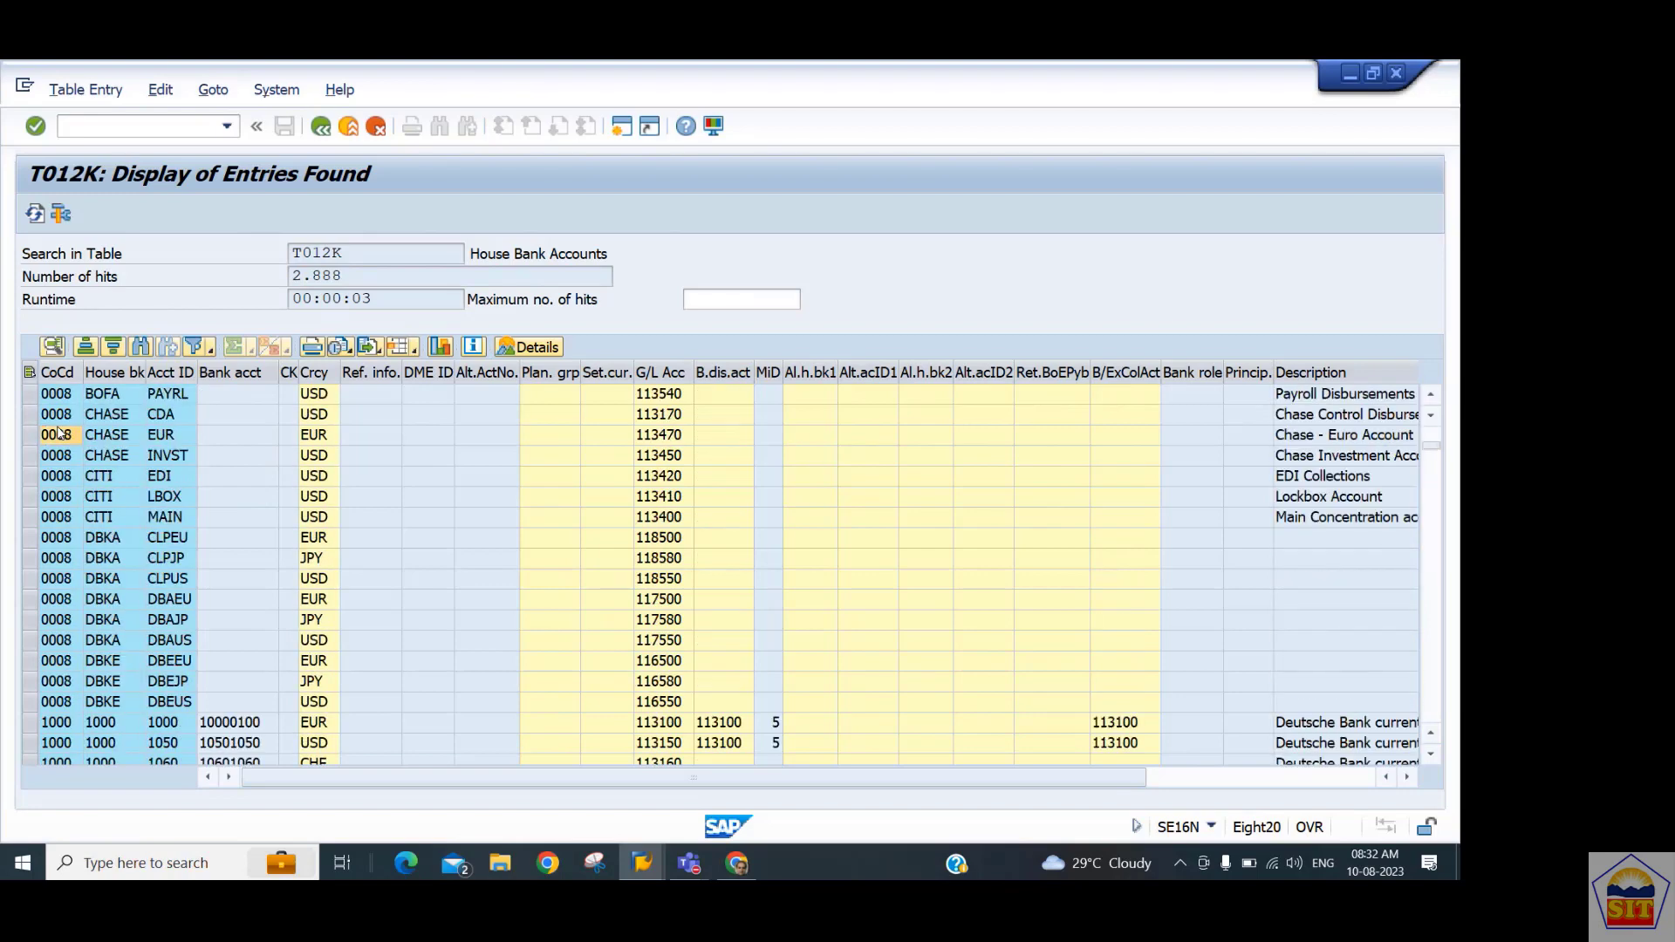
{"action": "scroll", "coordinate": [56, 433], "scroll_direction": "up", "scroll_amount": 20}
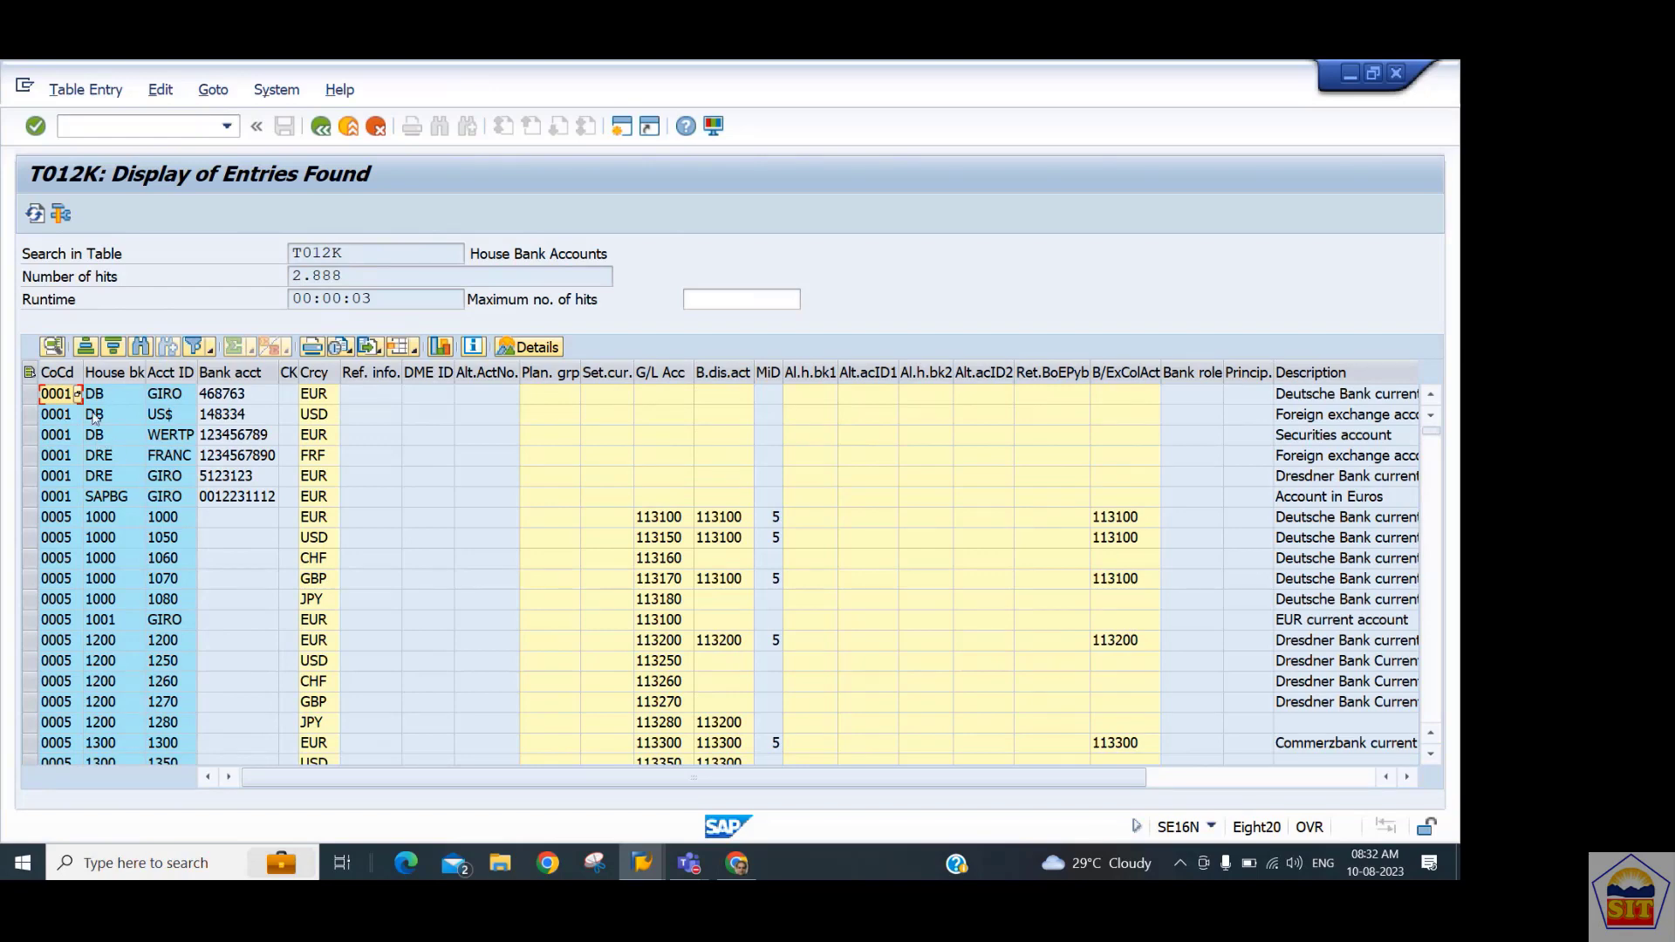
Examine the house bank, account ID, currency, G/L account and description columns of T012K, and return to the selection.
{"action": "left_click", "coordinate": [125, 400]}
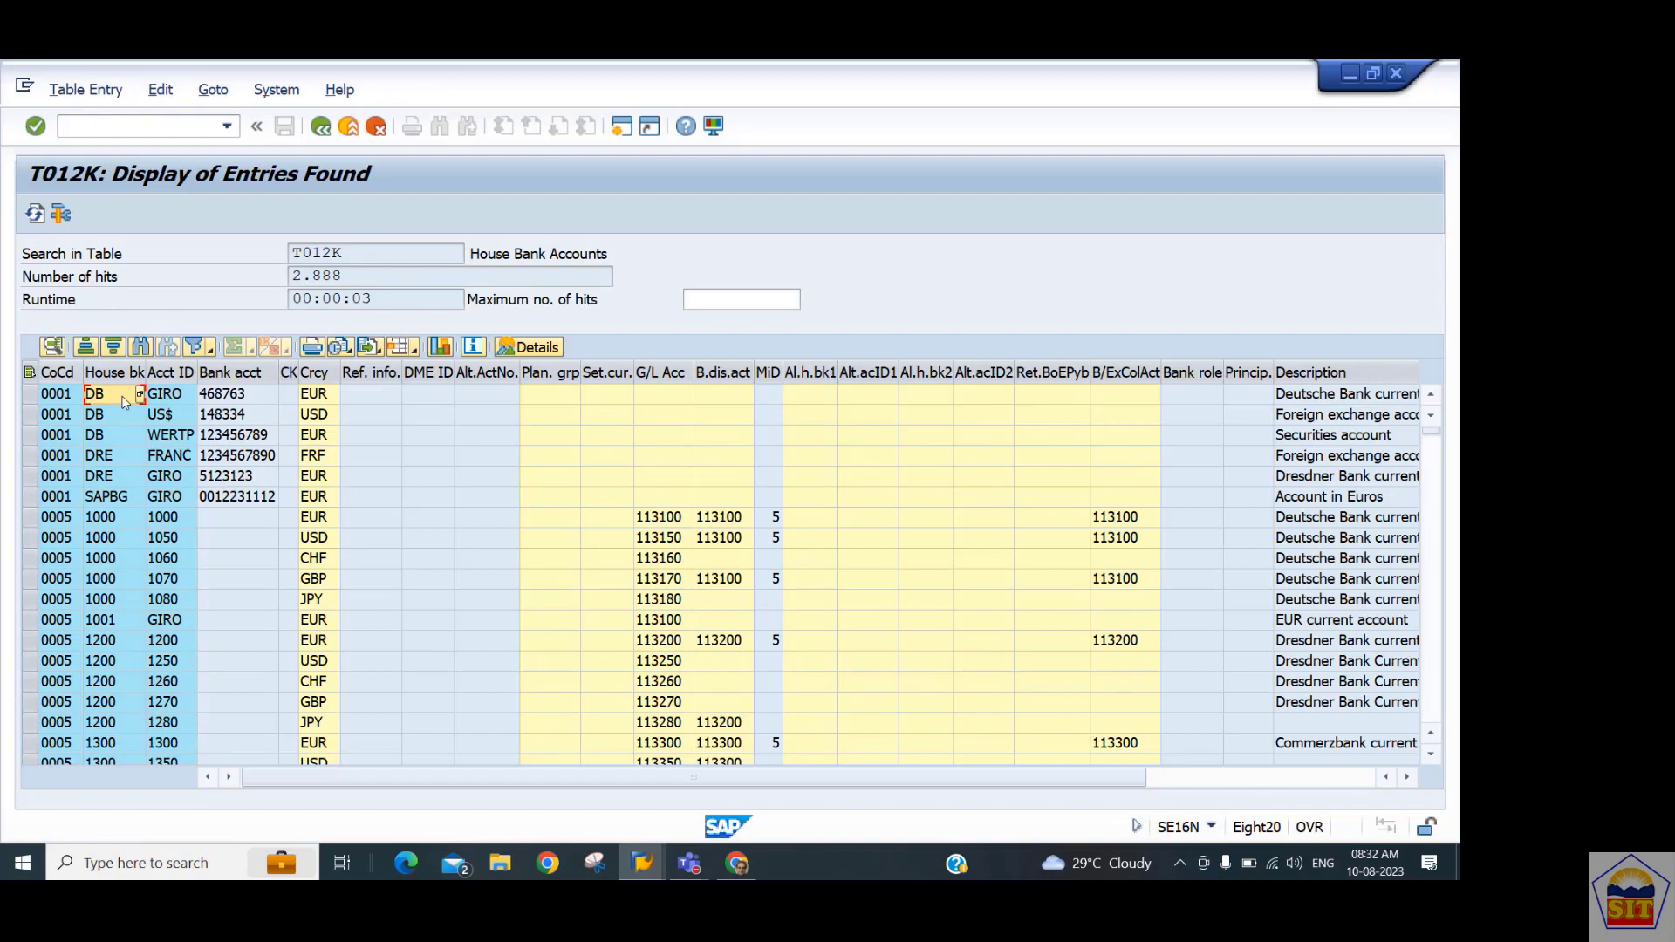
{"action": "left_click", "coordinate": [172, 404]}
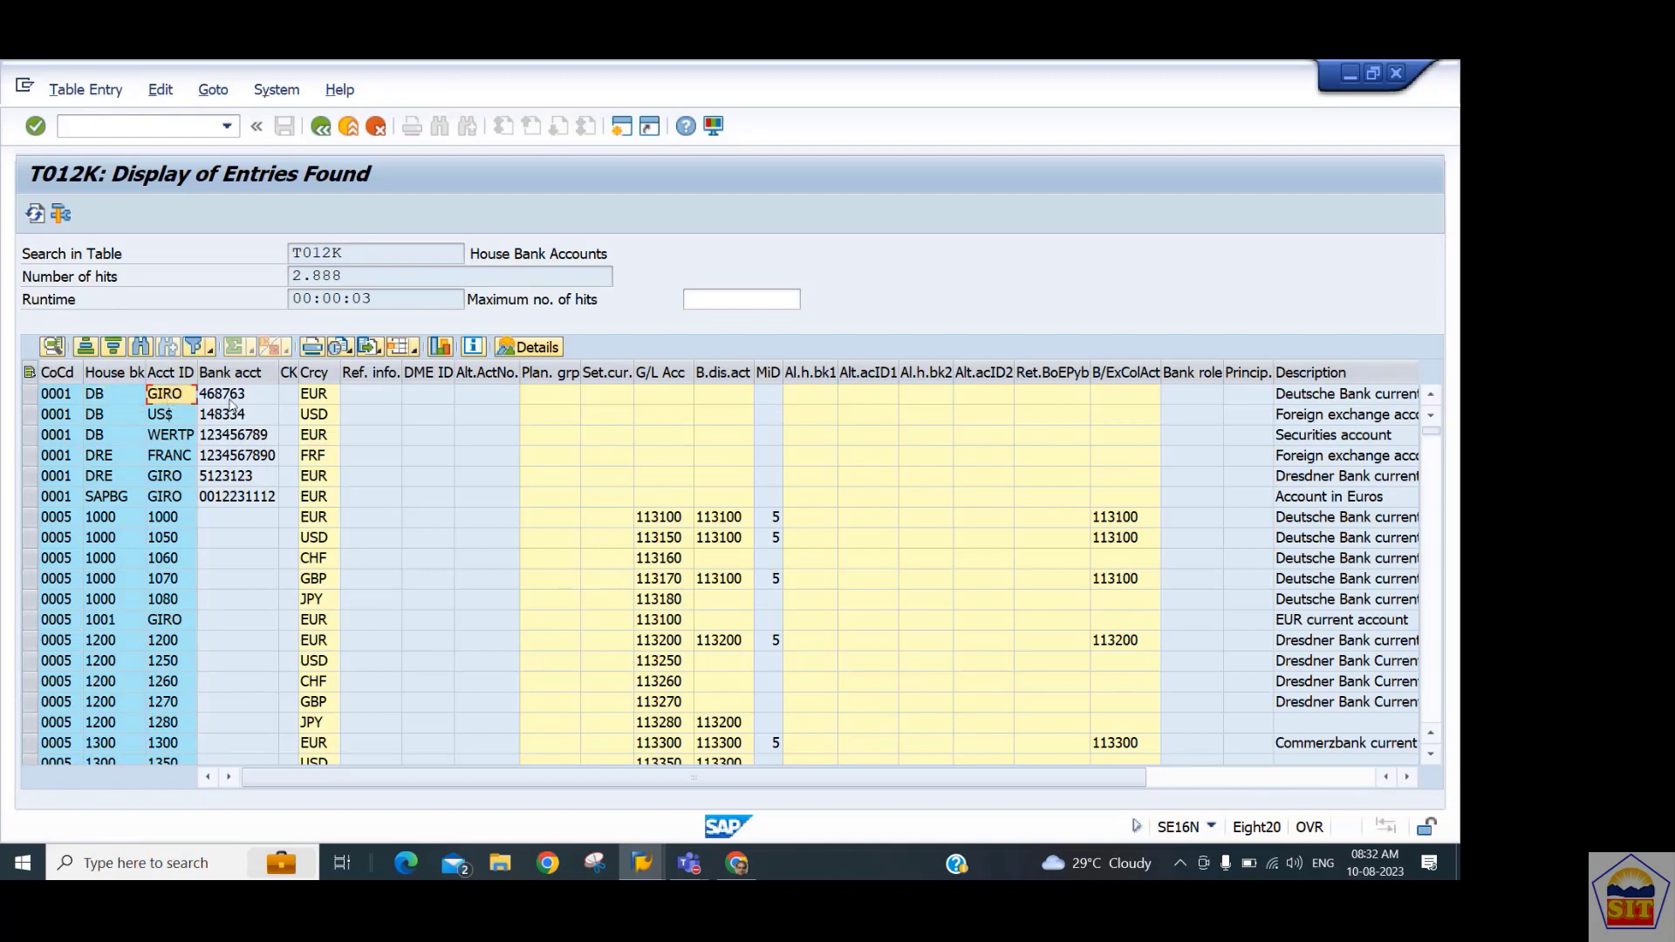
{"action": "left_click", "coordinate": [330, 399]}
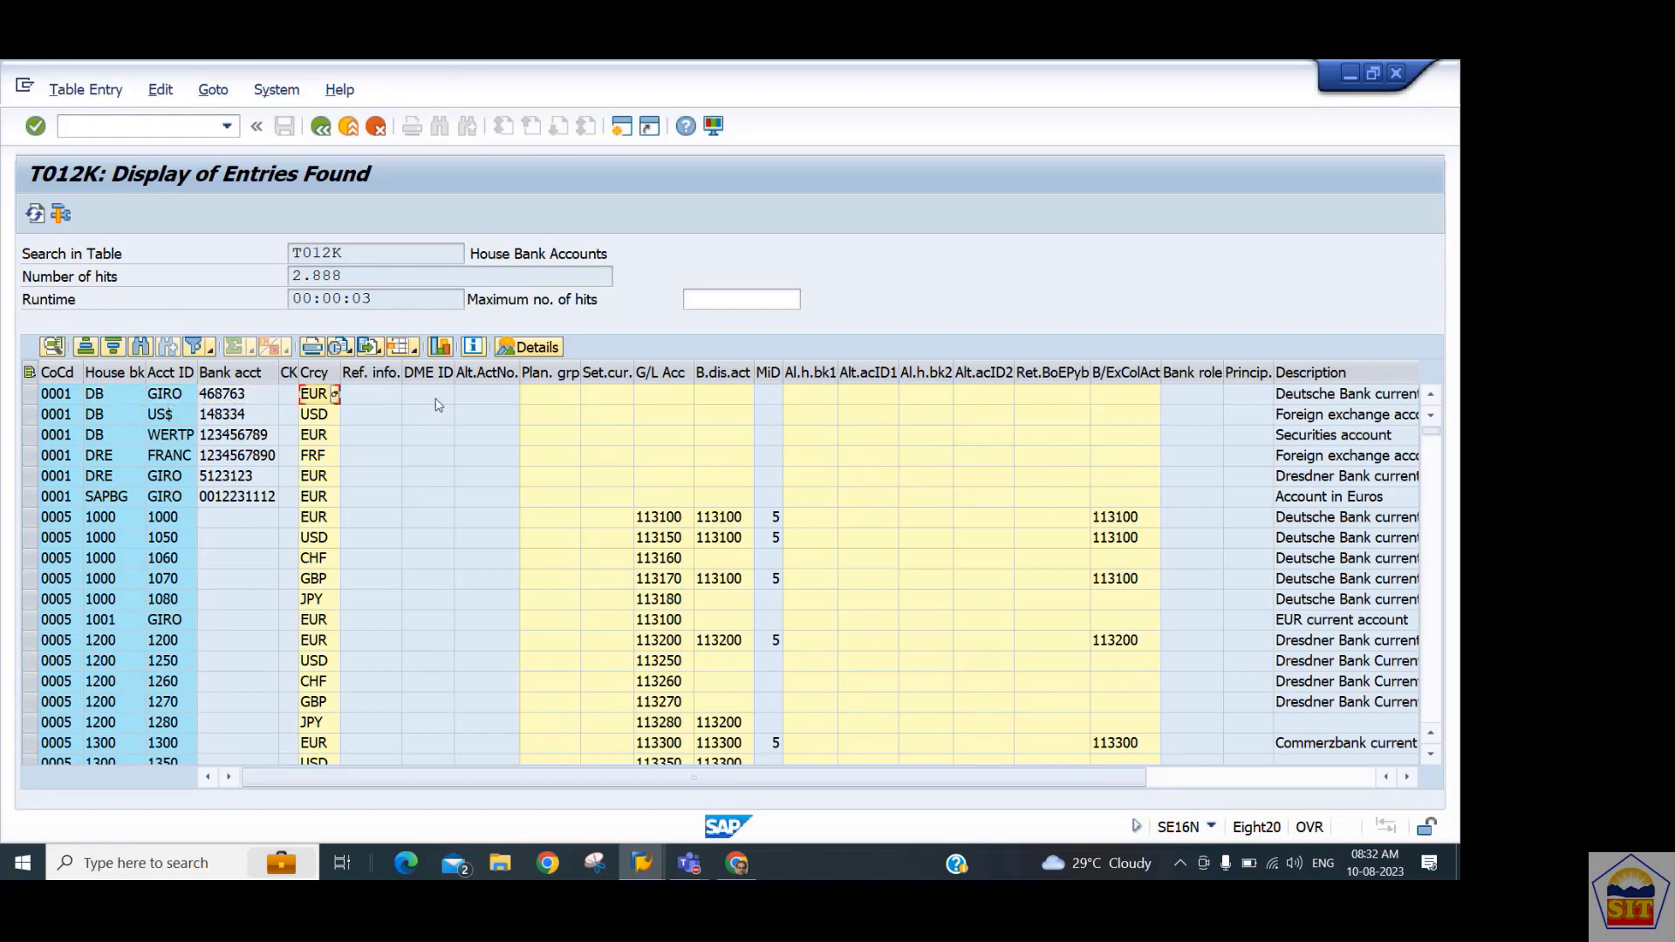
{"action": "left_click", "coordinate": [653, 521]}
{"action": "left_click", "coordinate": [1360, 522]}
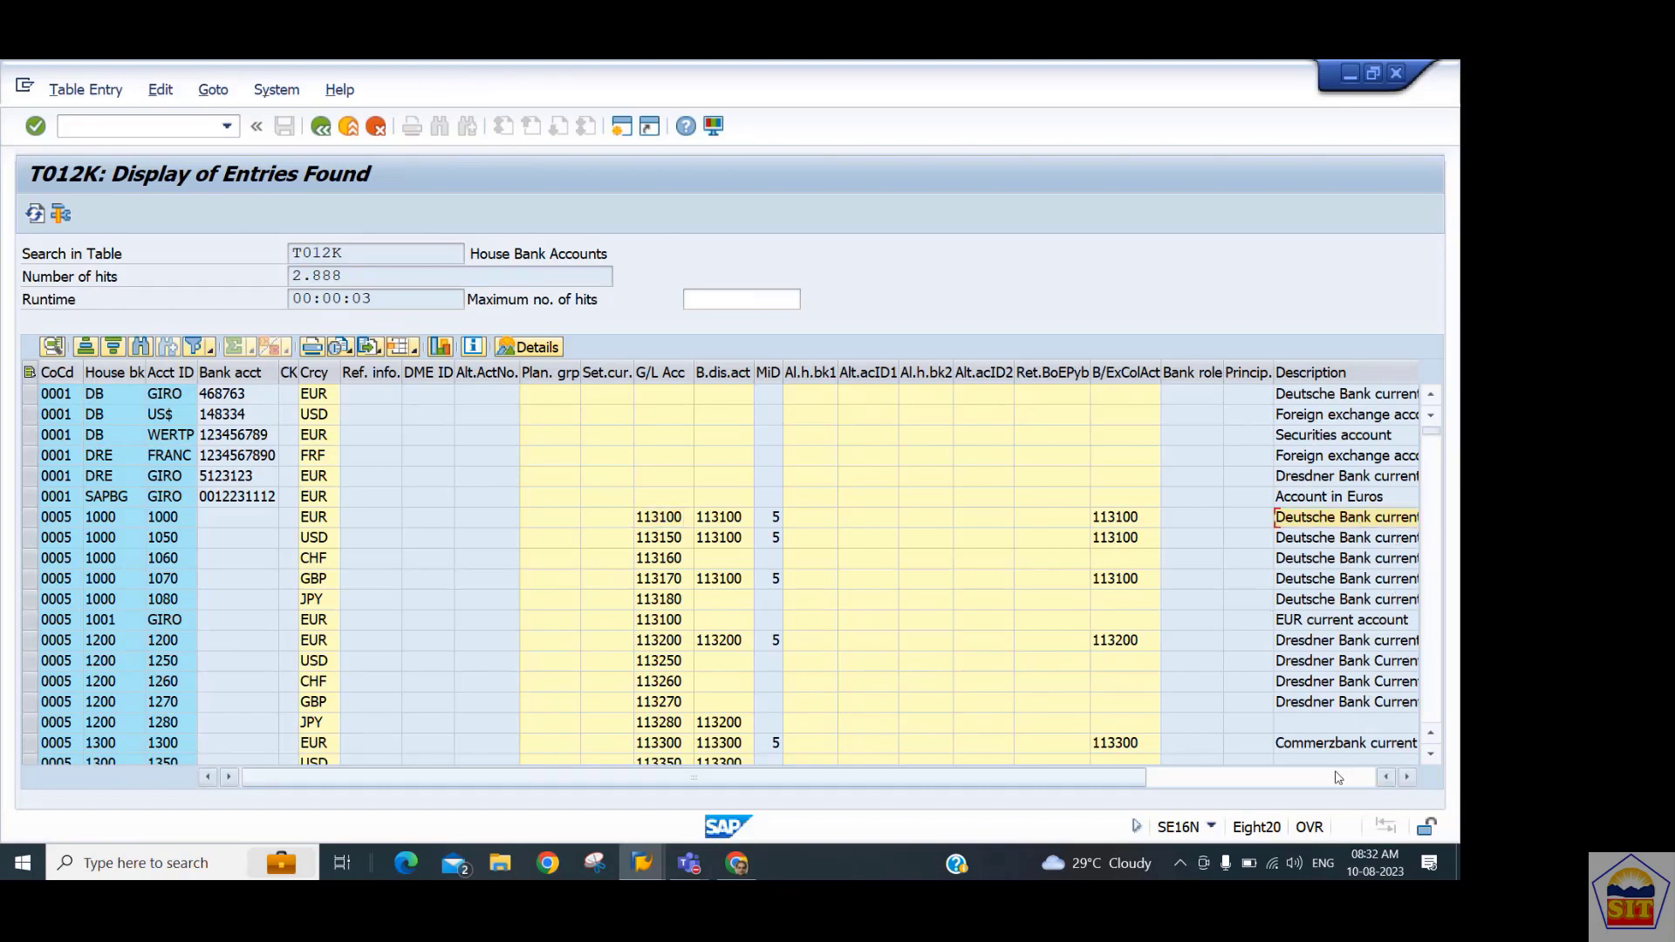
{"action": "left_click", "coordinate": [1335, 776]}
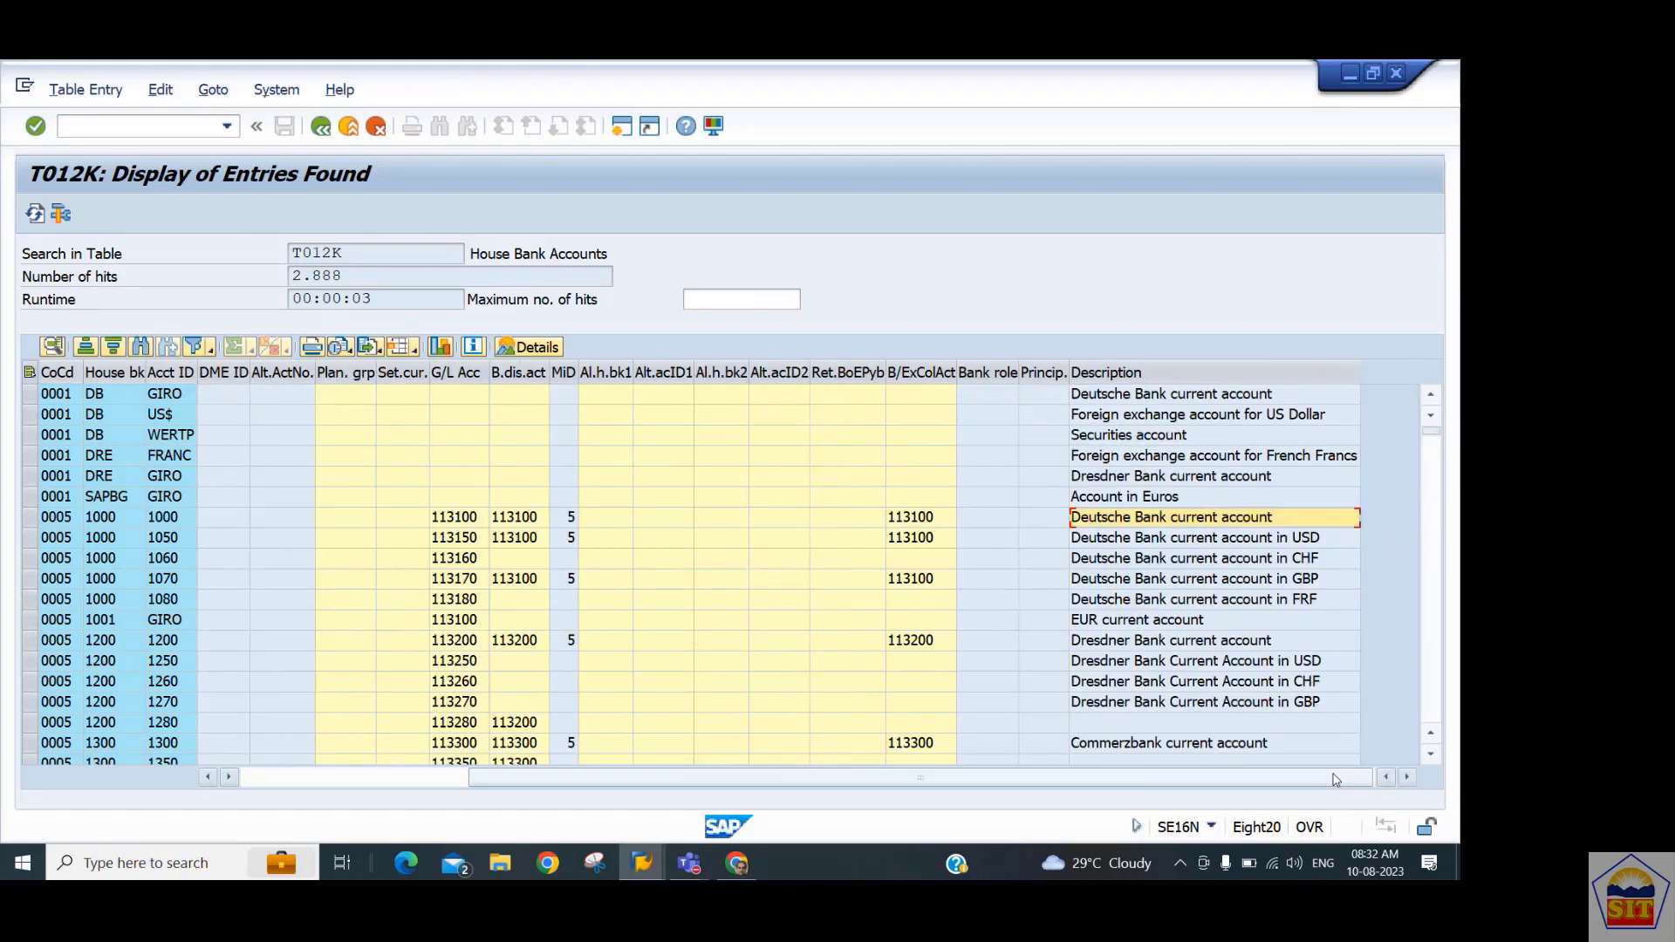
{"action": "left_click", "coordinate": [321, 126]}
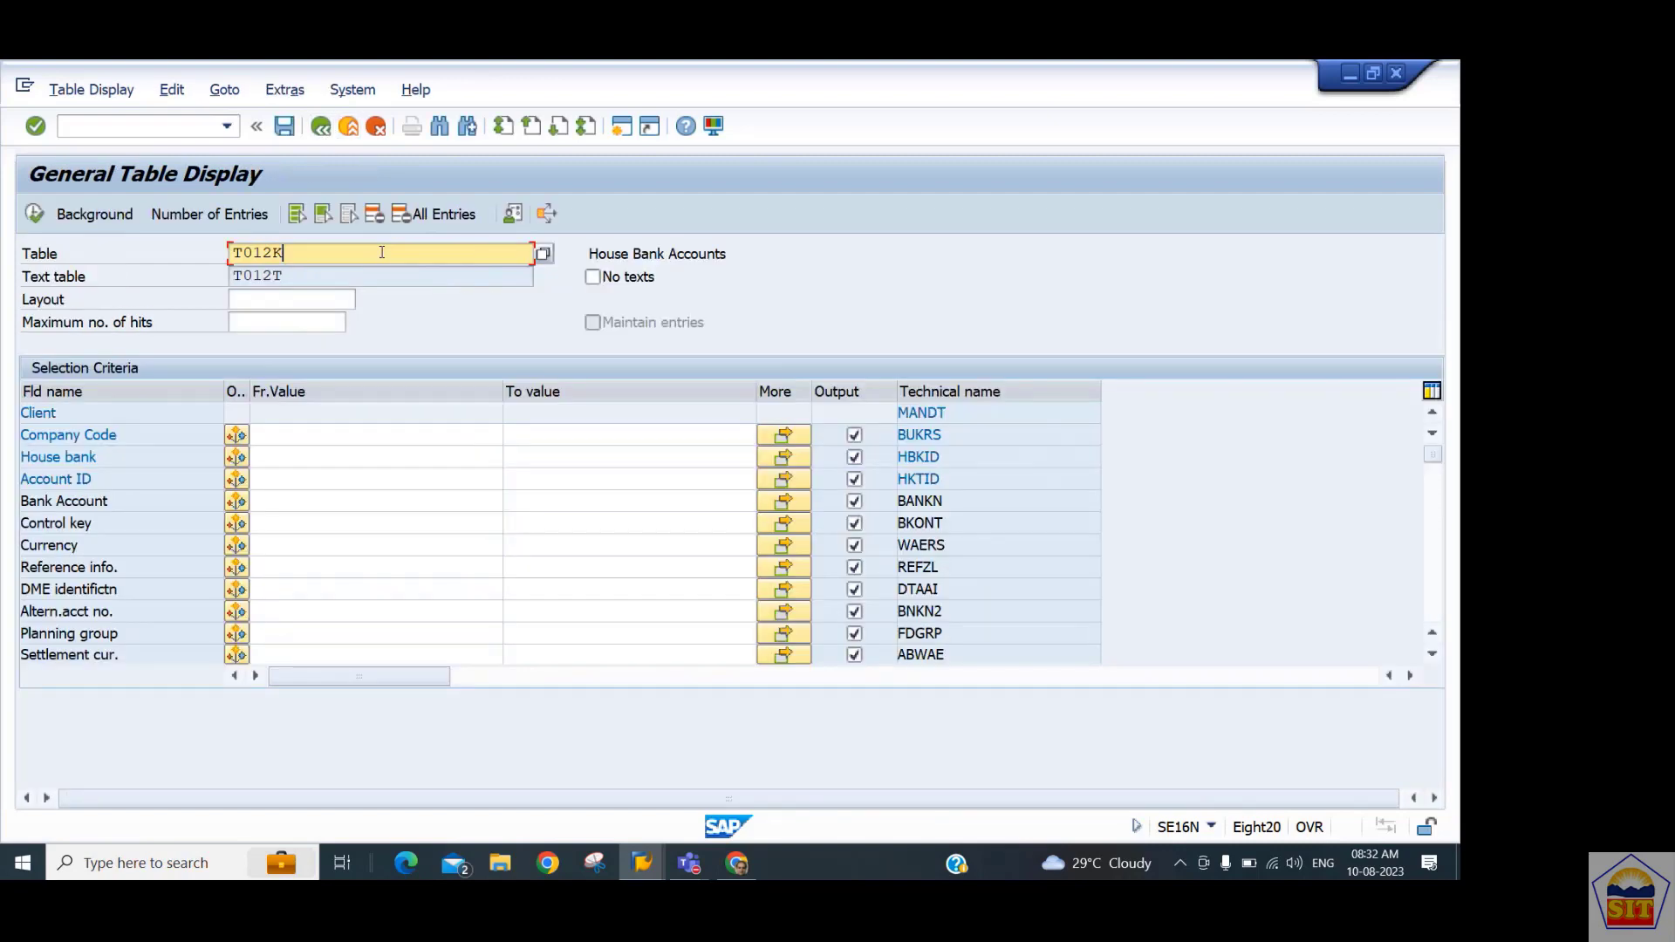
Change the table to T012 and list all its house bank entries.
{"action": "key", "text": "BackSpace"}
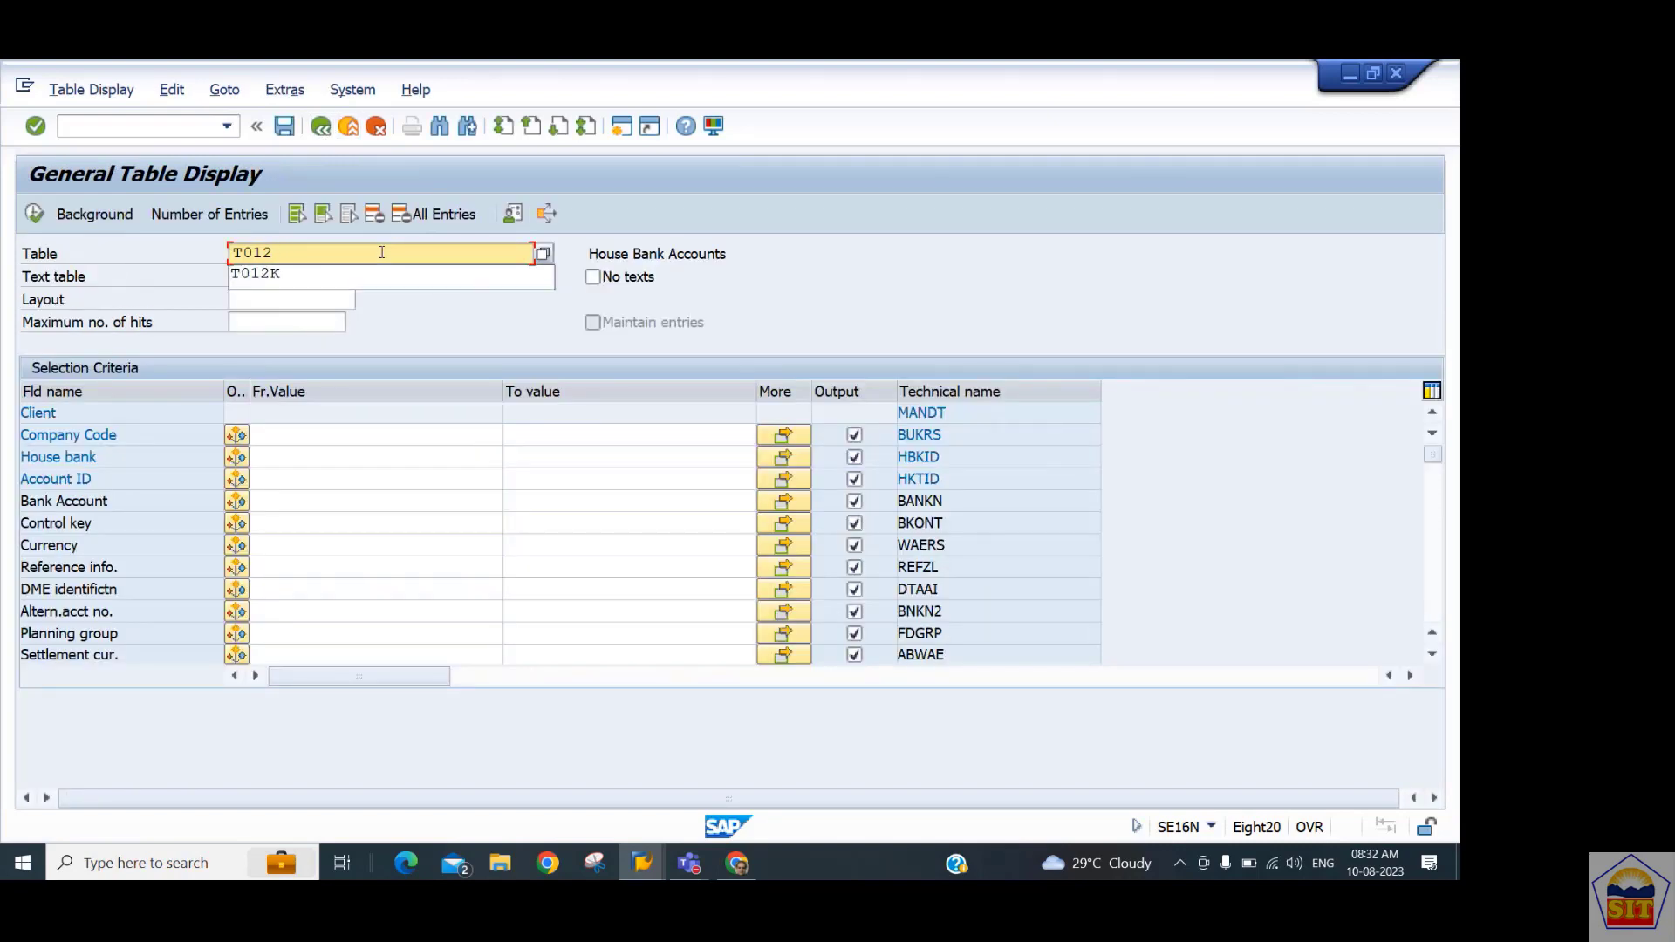
{"action": "key", "text": "Return"}
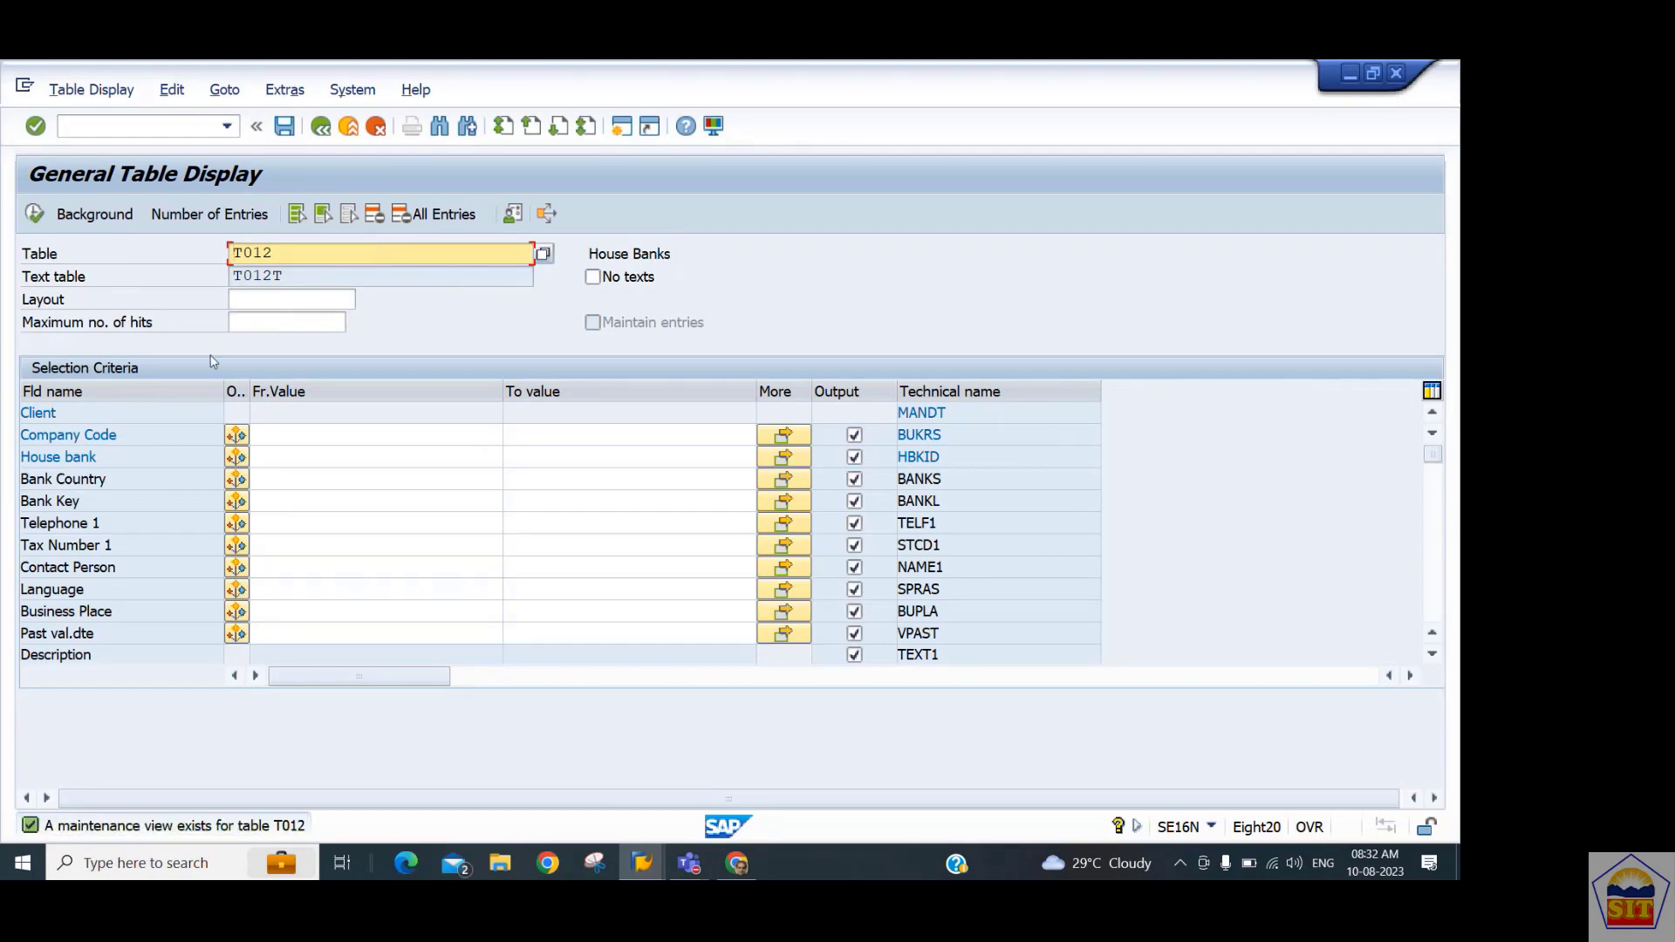
{"action": "left_click", "coordinate": [35, 215]}
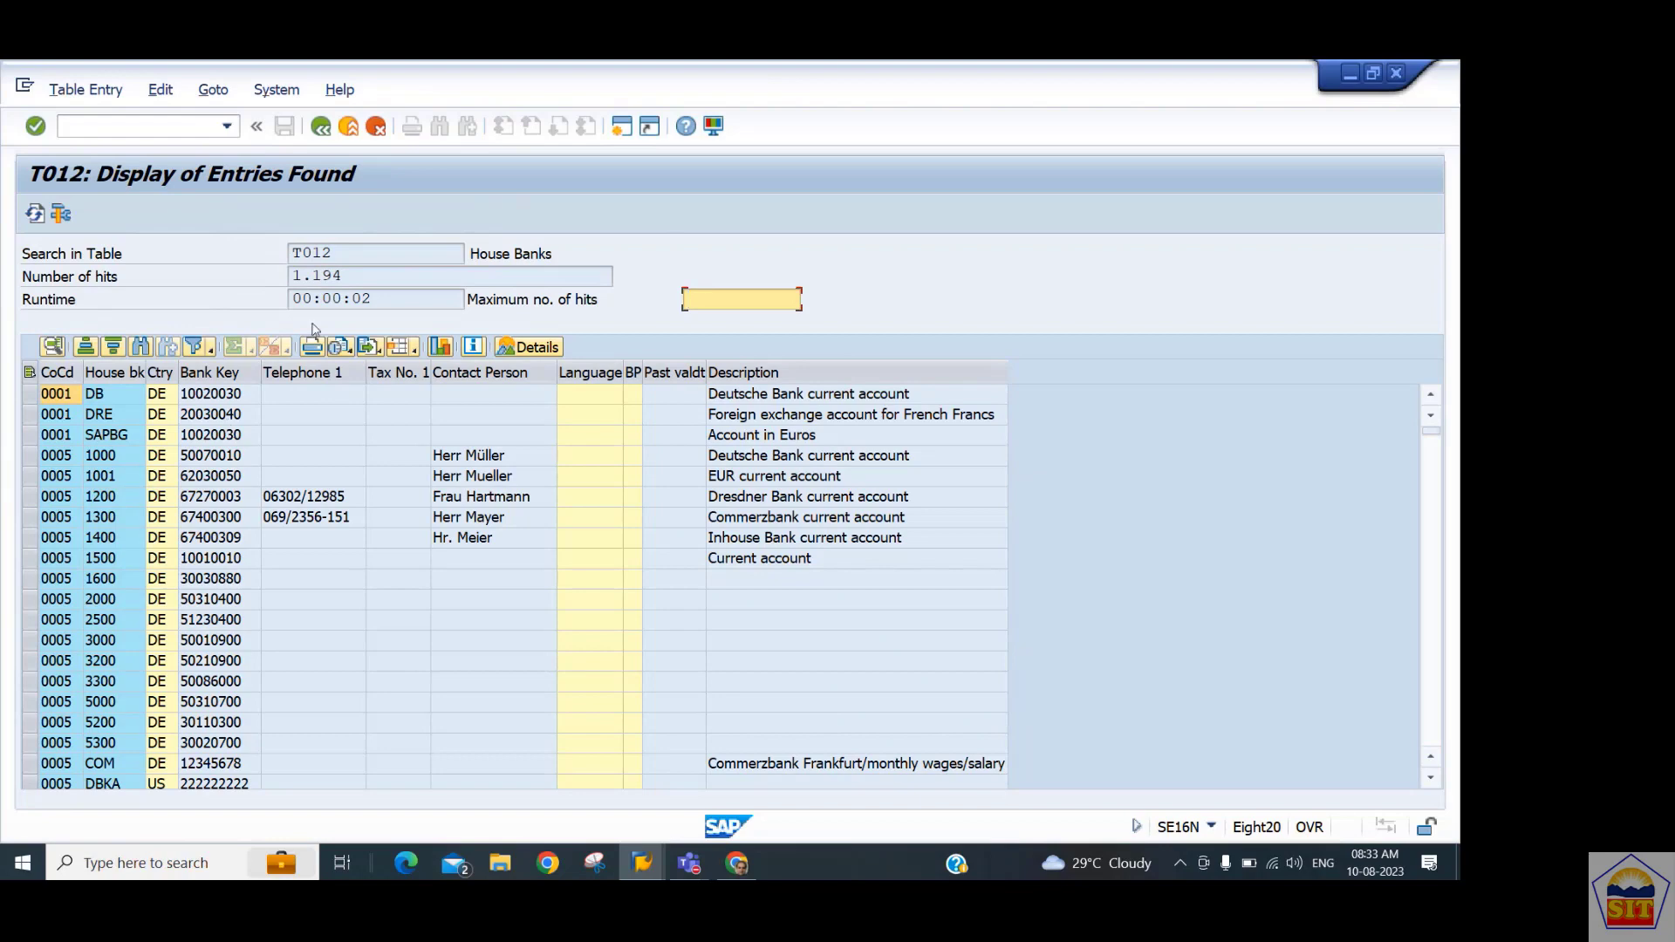
Examine the table name, country and bank key in the T012 results, and return to the selection.
{"action": "left_click_drag", "start_coordinate": [365, 255], "coordinate": [205, 247]}
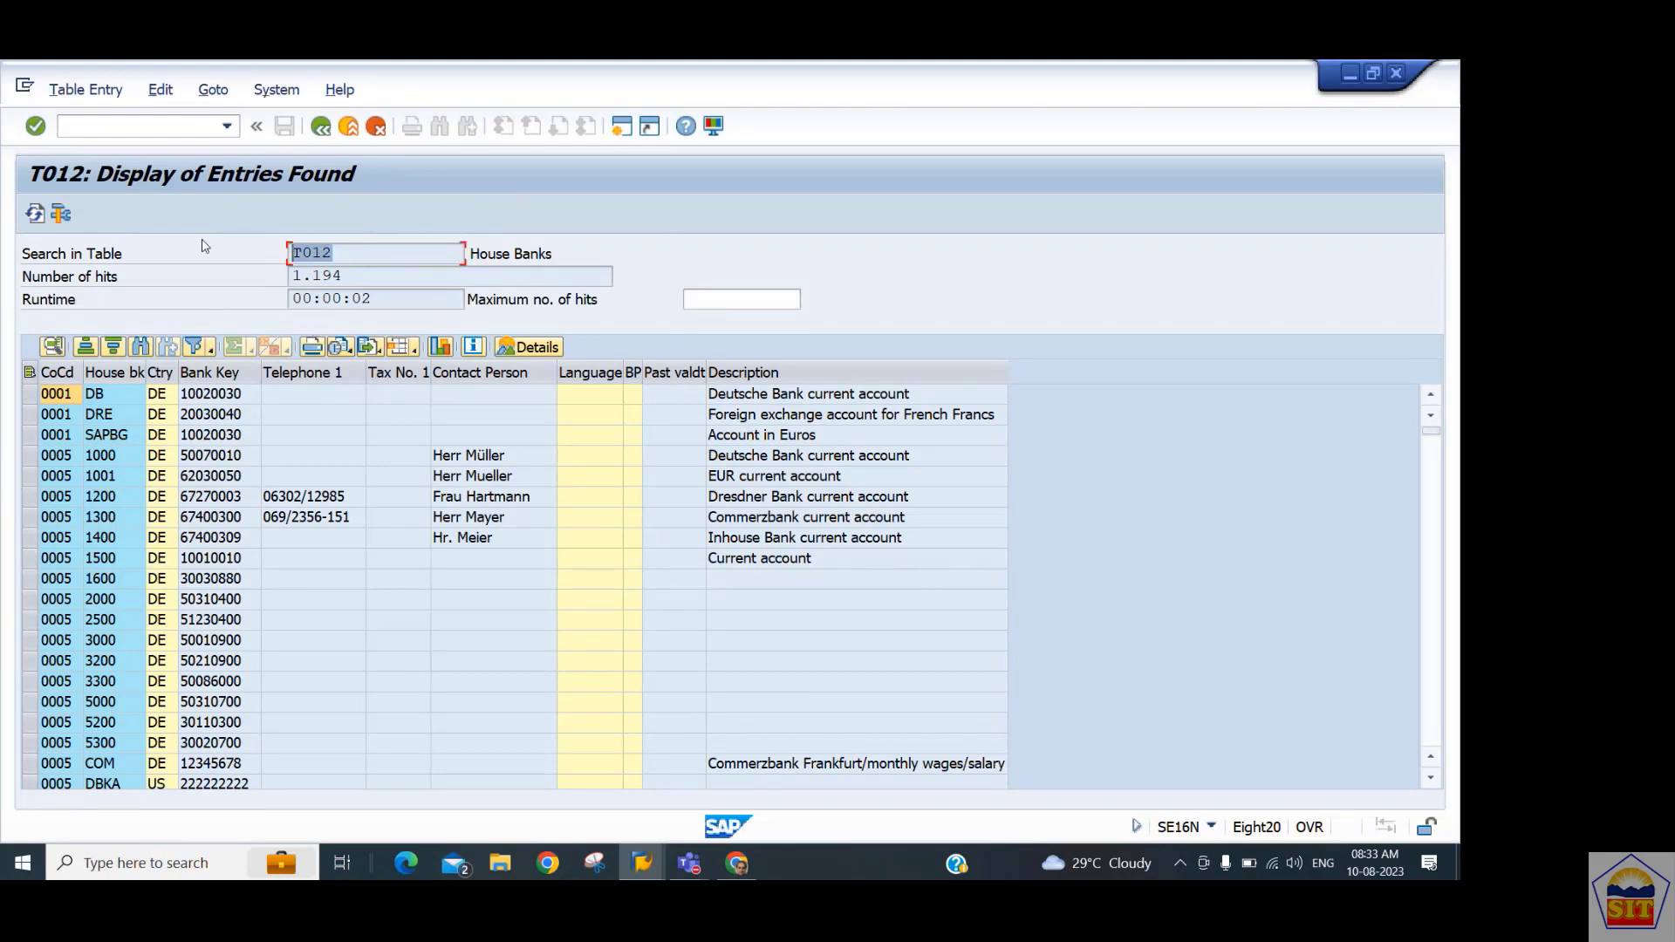
{"action": "left_click", "coordinate": [157, 394]}
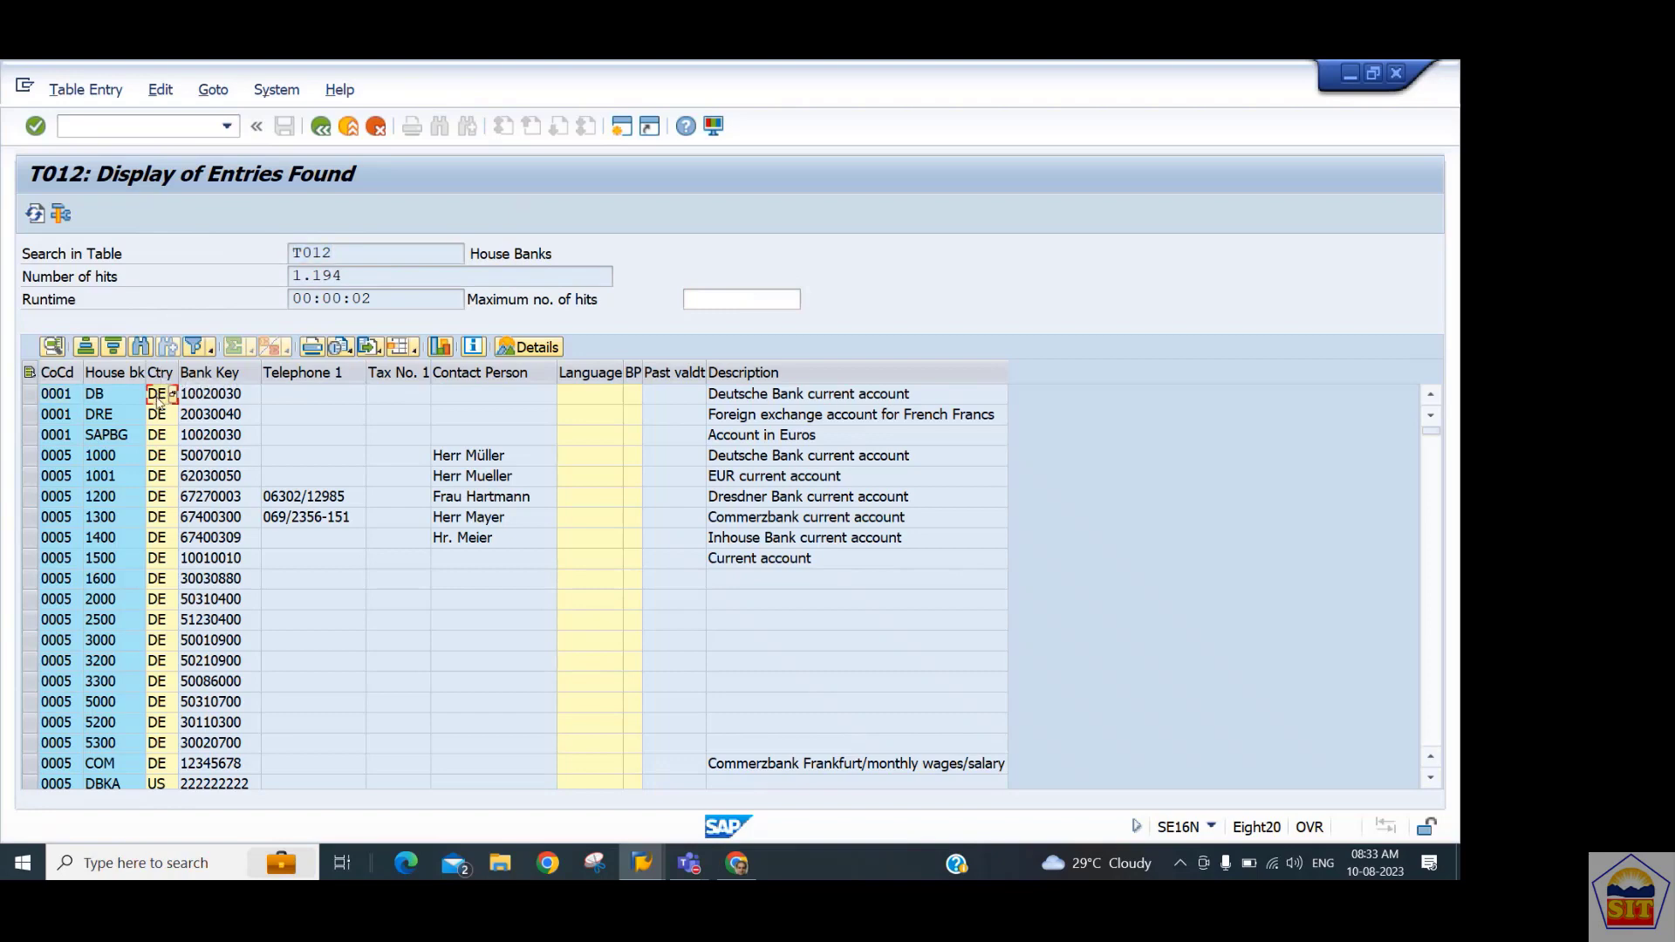
{"action": "left_click", "coordinate": [206, 397]}
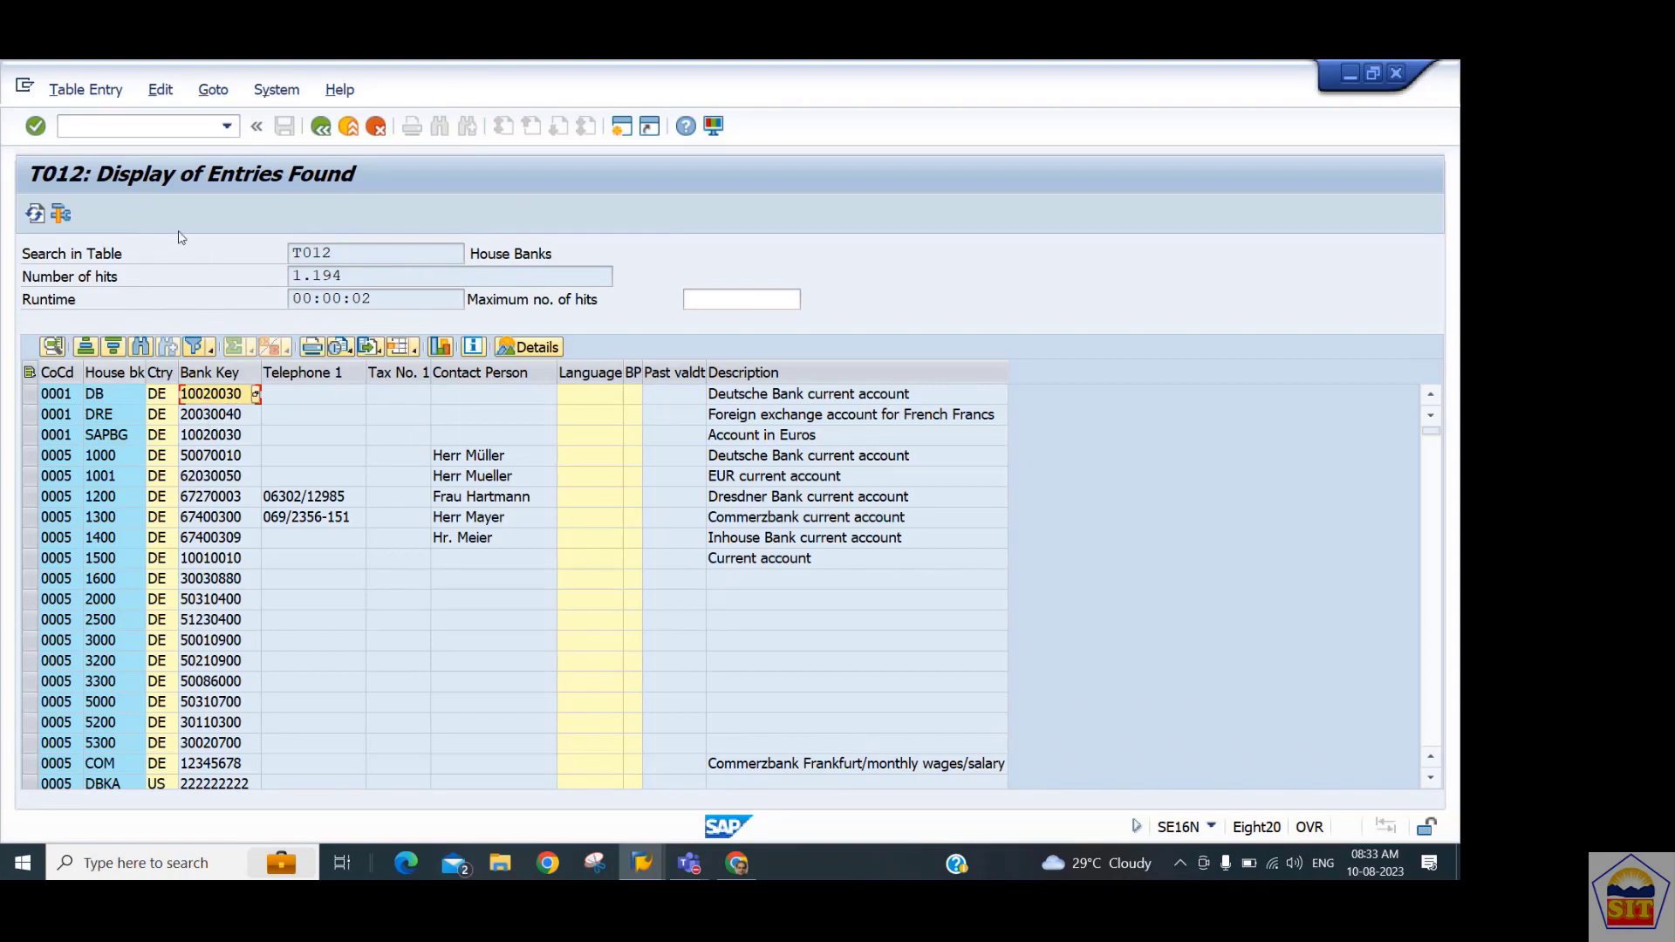
{"action": "left_click", "coordinate": [321, 128]}
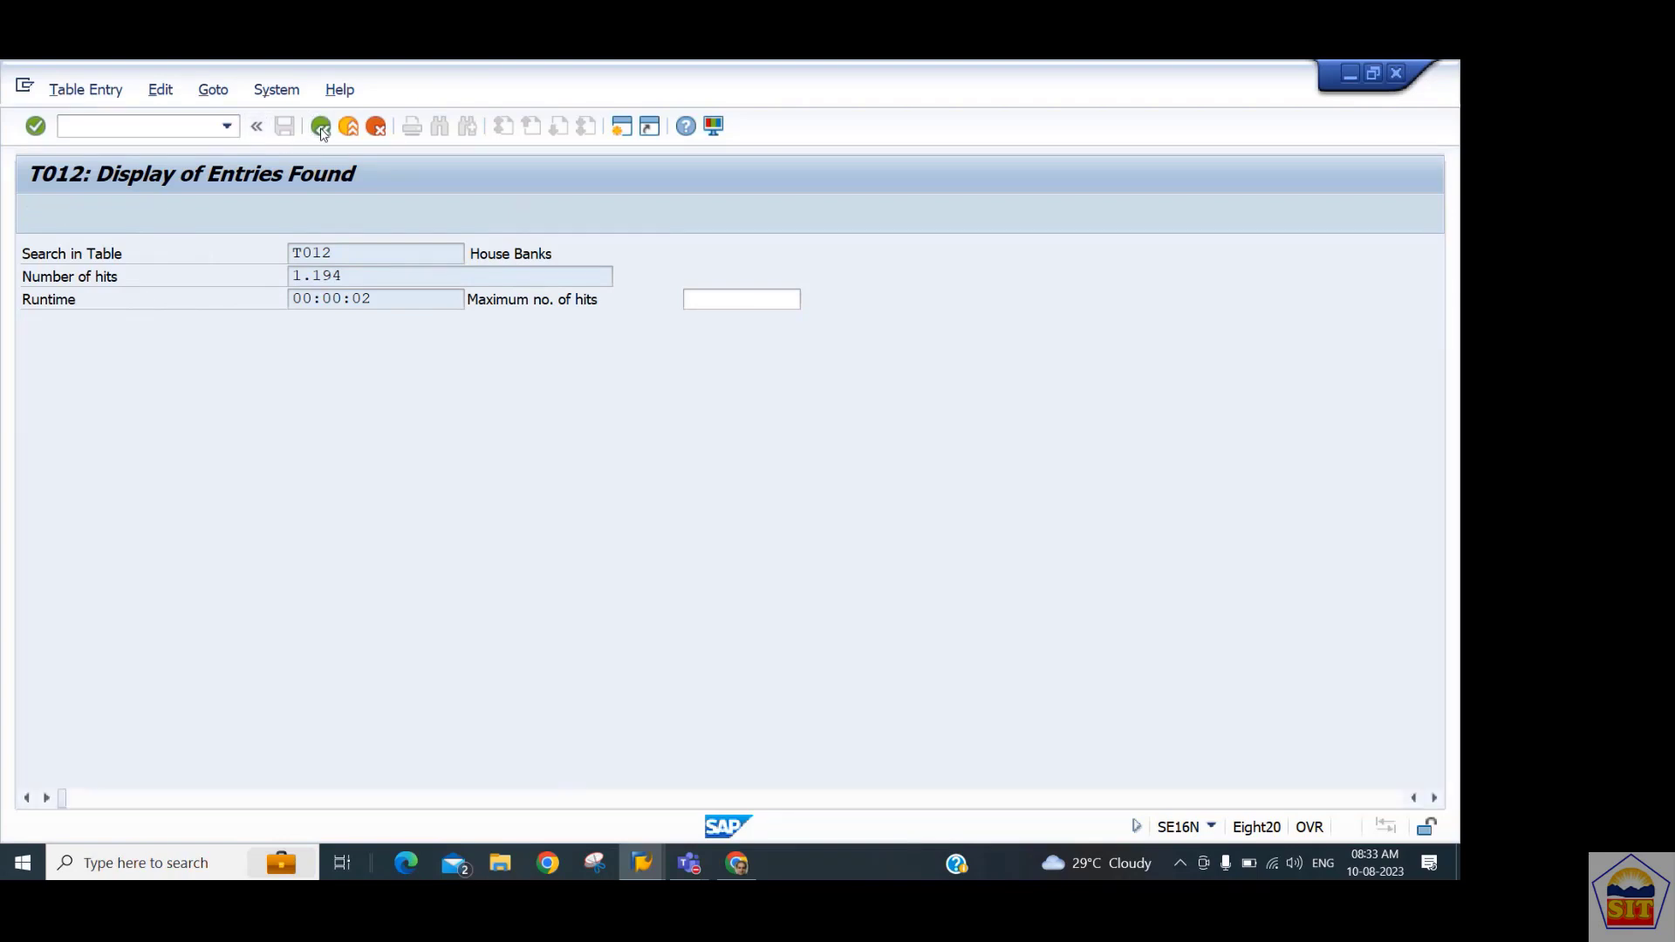
Change the table to SKA1 and review its name and G/L Account Master description.
{"action": "left_click", "coordinate": [278, 252]}
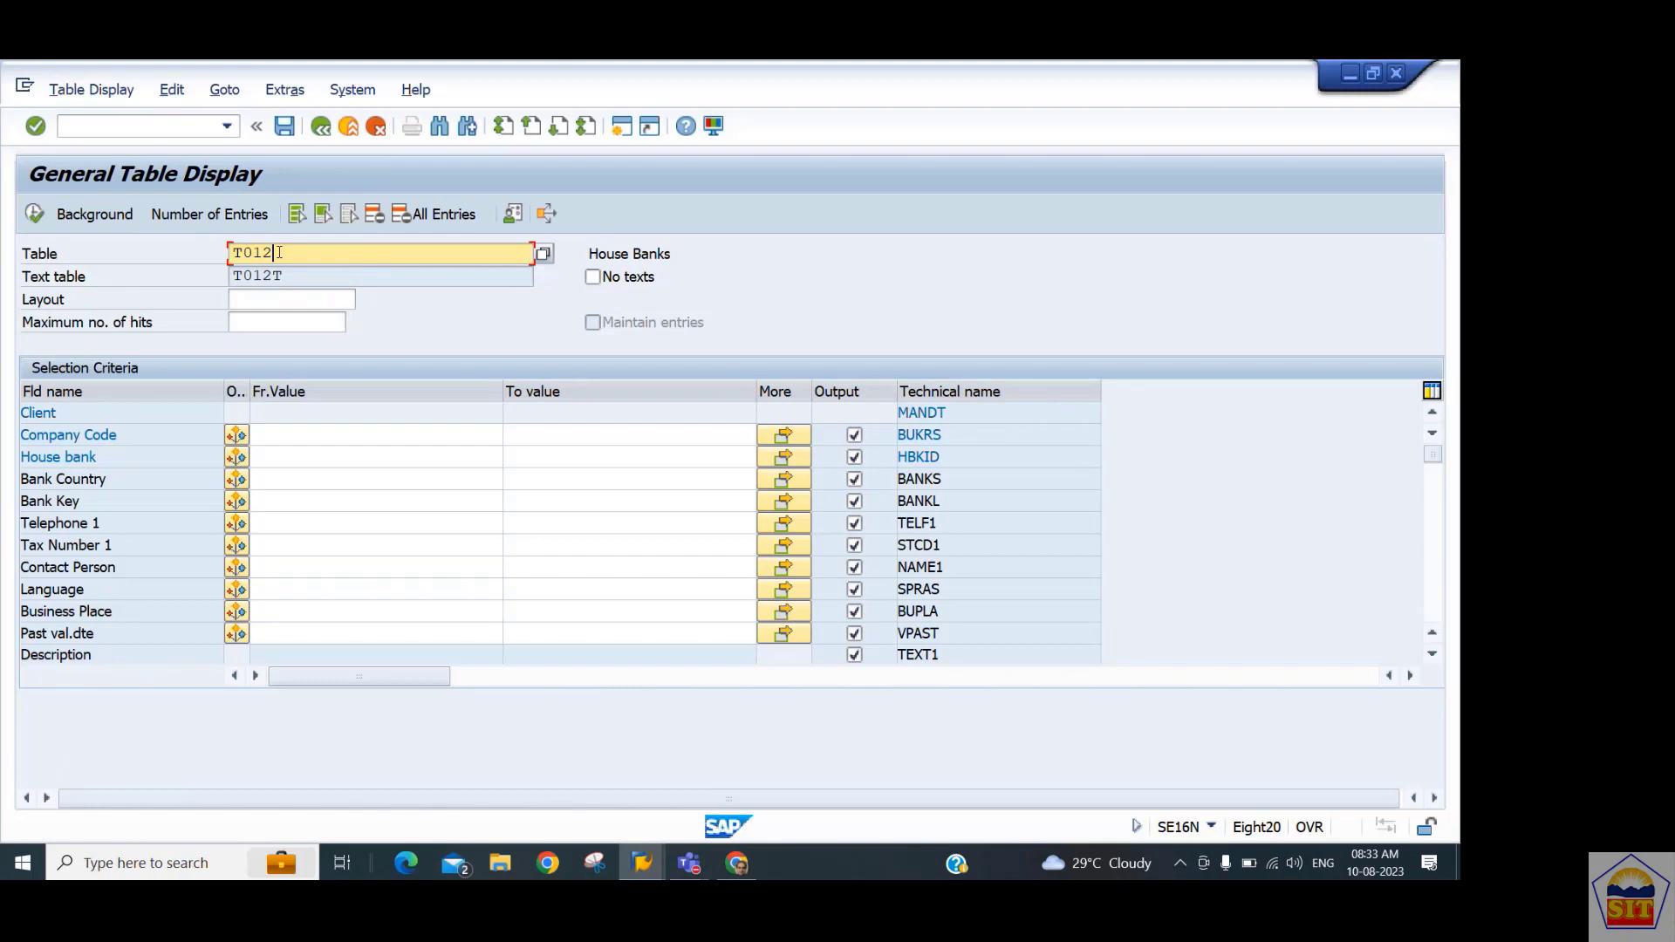
{"action": "key", "text": "BackSpace"}
{"action": "key", "text": "BackSpace"}
{"action": "key", "text": "BackSpace"}
{"action": "key", "text": "BackSpace"}
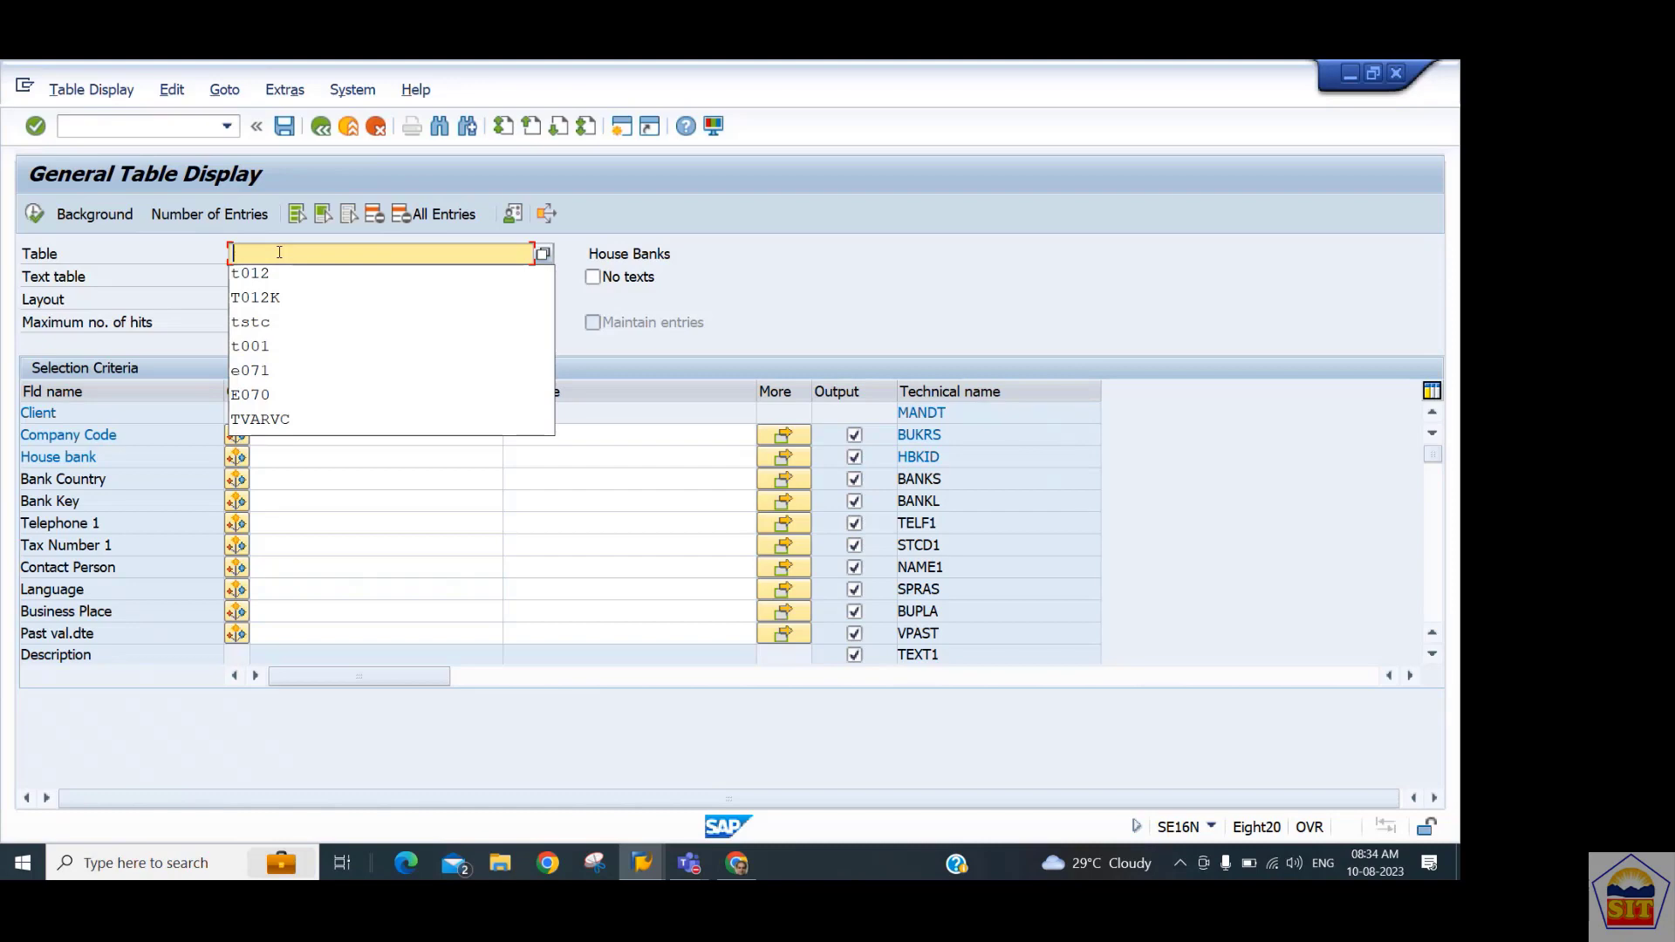
{"action": "type", "text": "skal"}
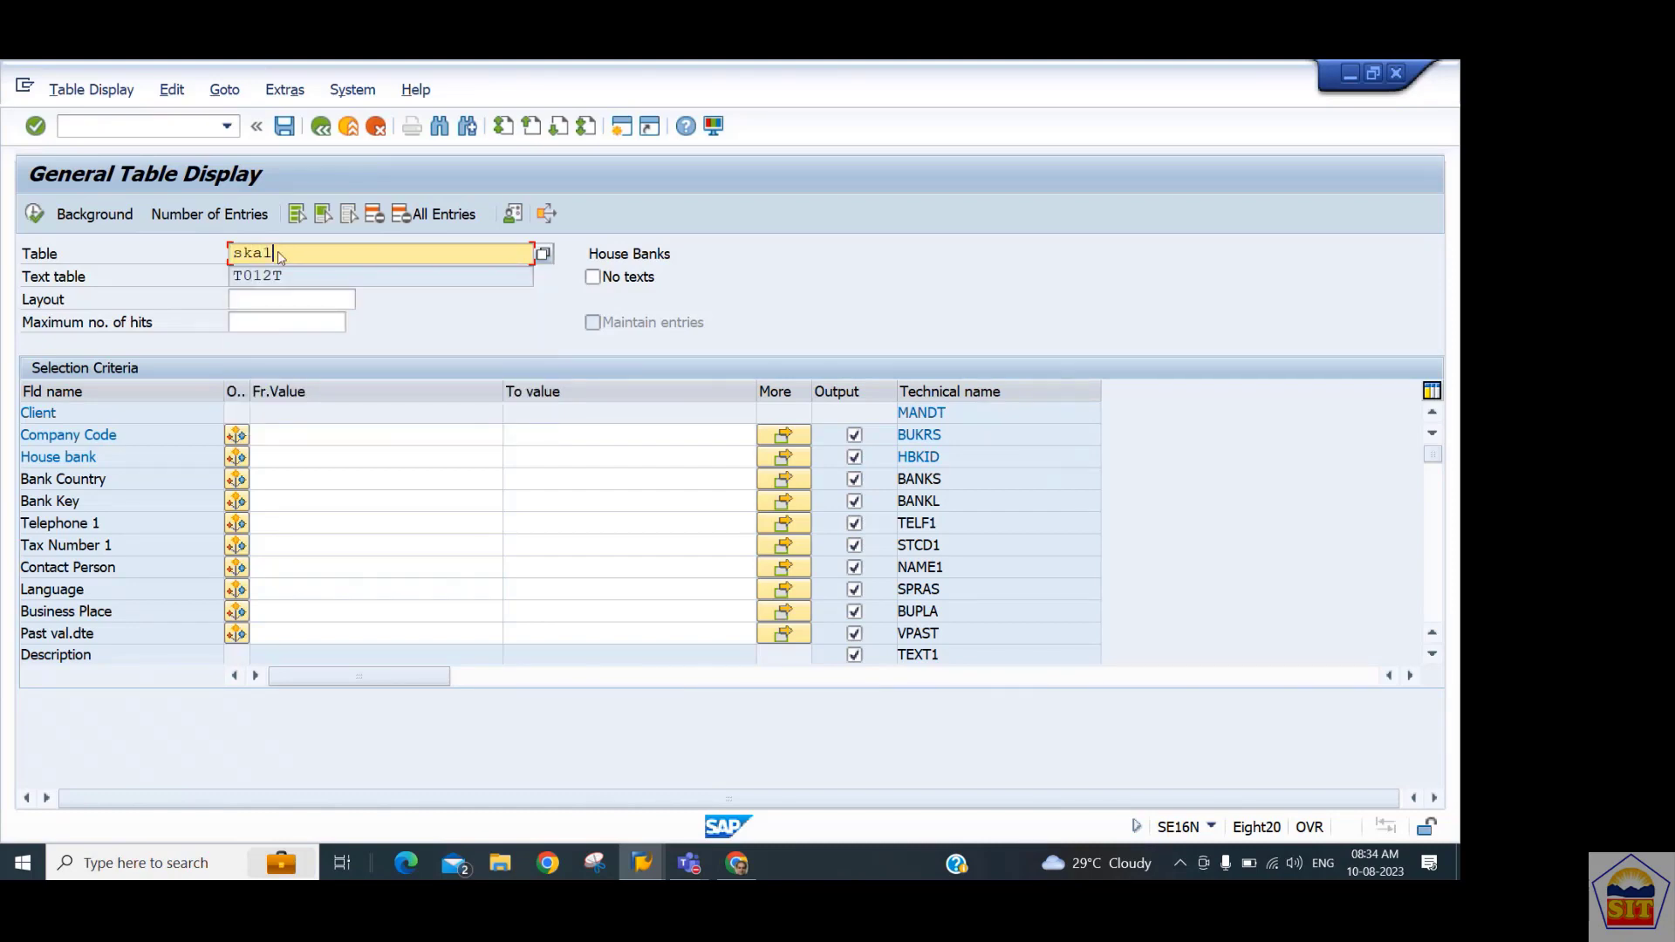
{"action": "key", "text": "Return"}
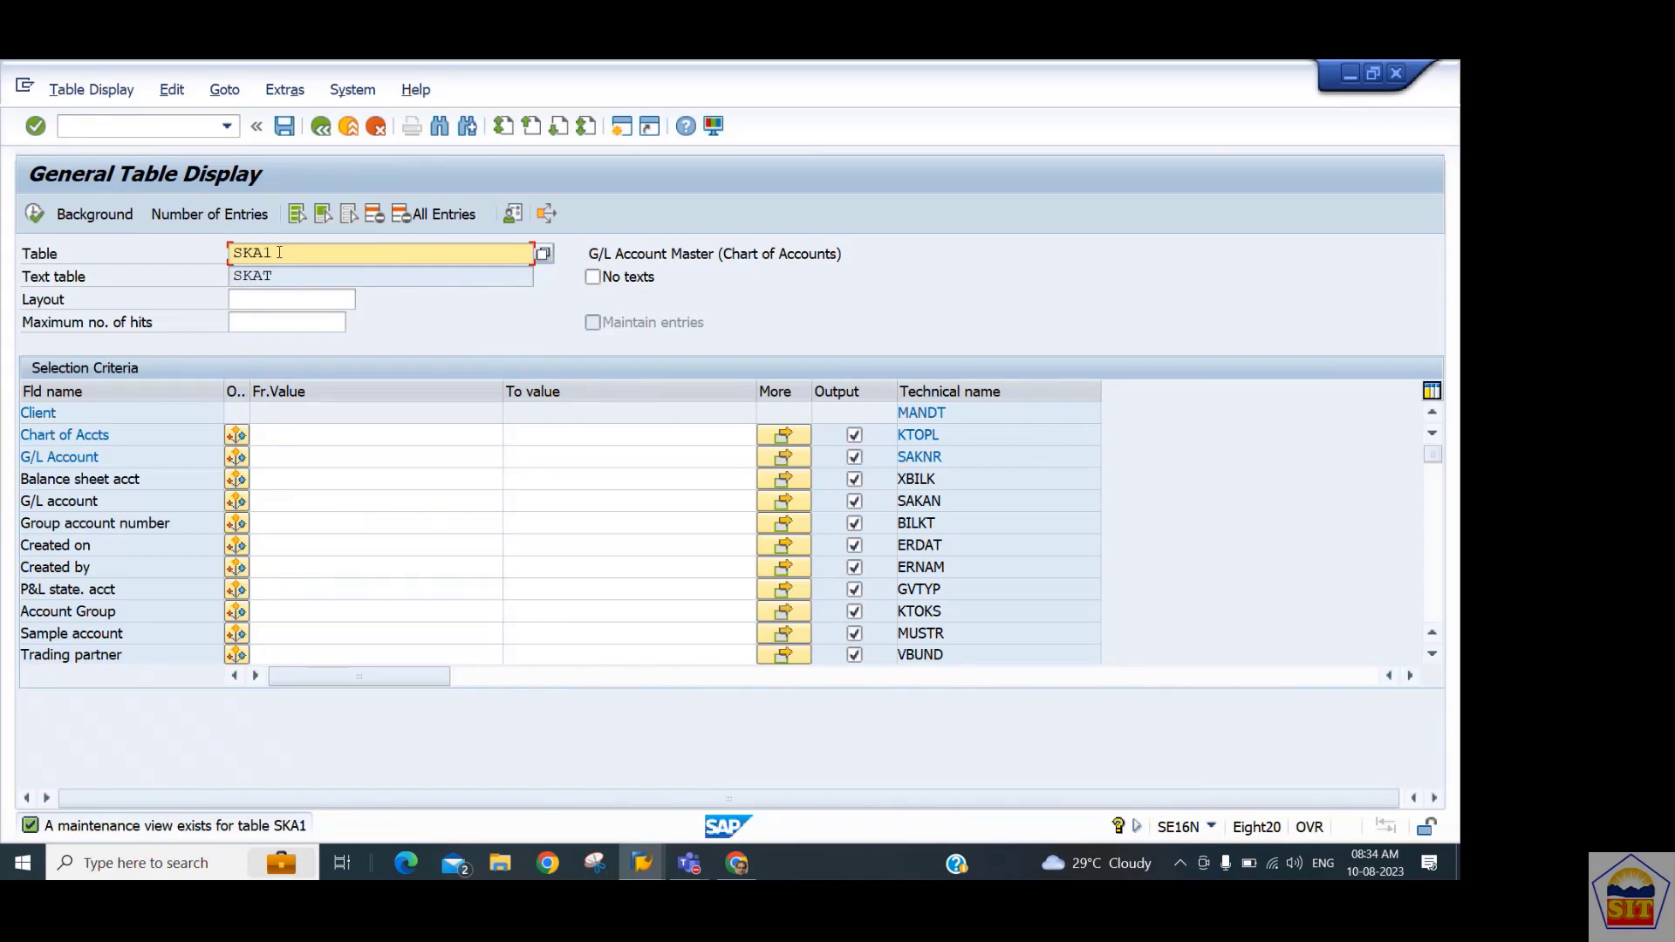
{"action": "left_click_drag", "start_coordinate": [279, 254], "coordinate": [234, 253]}
{"action": "left_click_drag", "start_coordinate": [352, 255], "coordinate": [226, 261]}
{"action": "left_click_drag", "start_coordinate": [610, 253], "coordinate": [856, 262]}
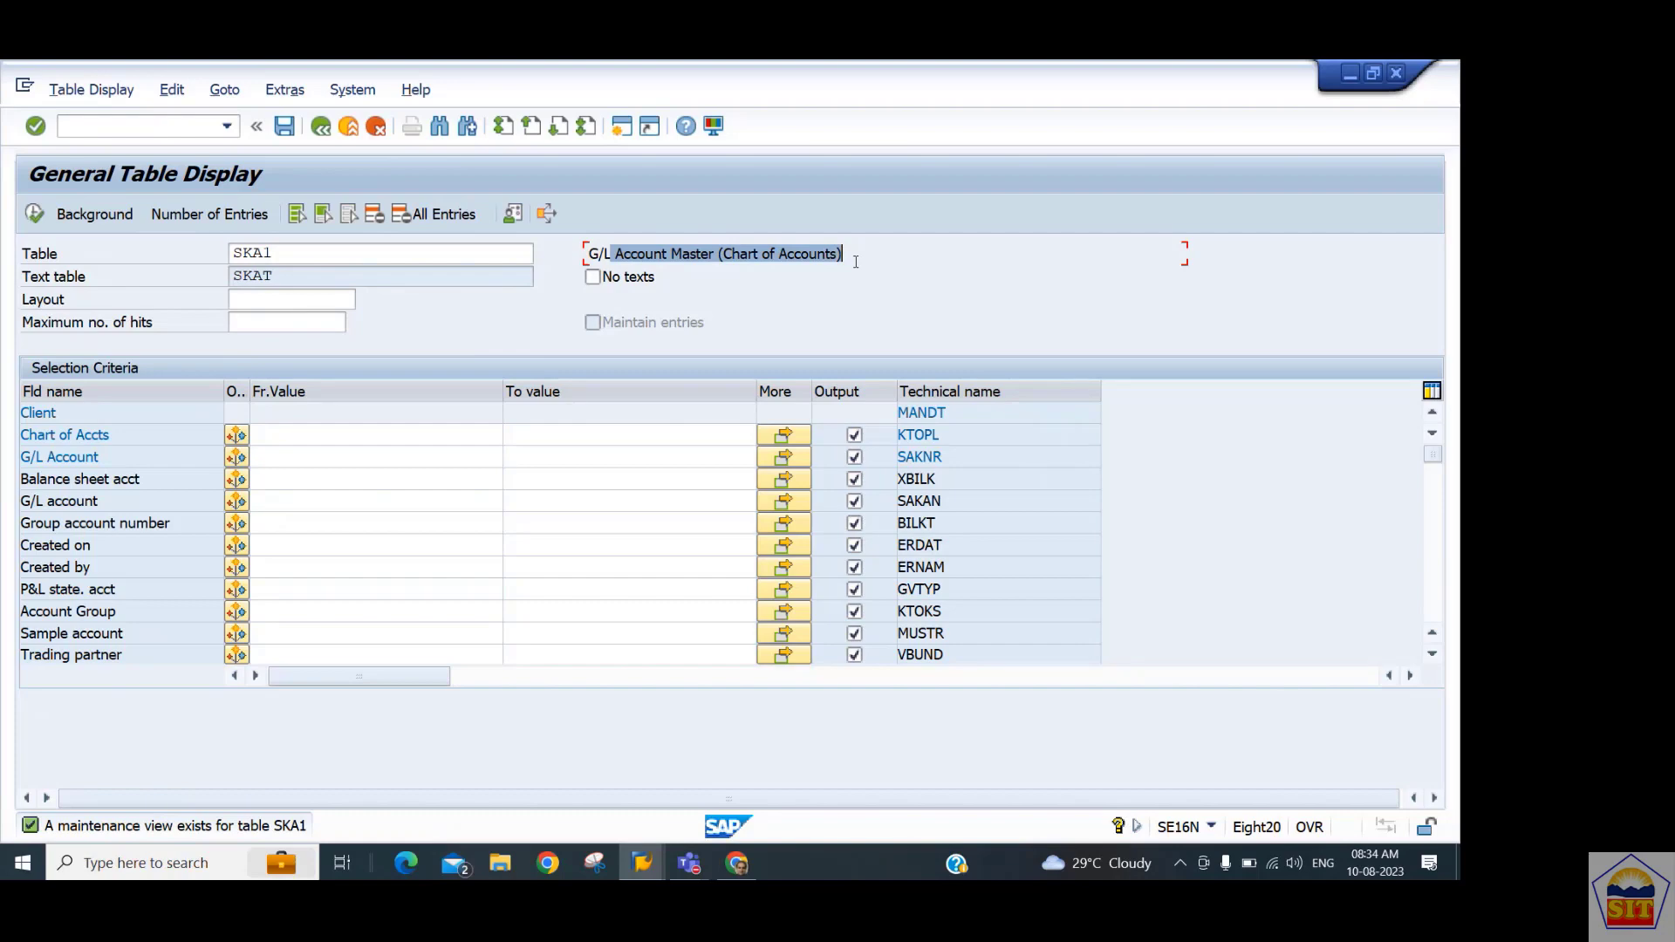
List the SKA1 entries for chart of accounts 2244.
{"action": "left_click", "coordinate": [299, 436]}
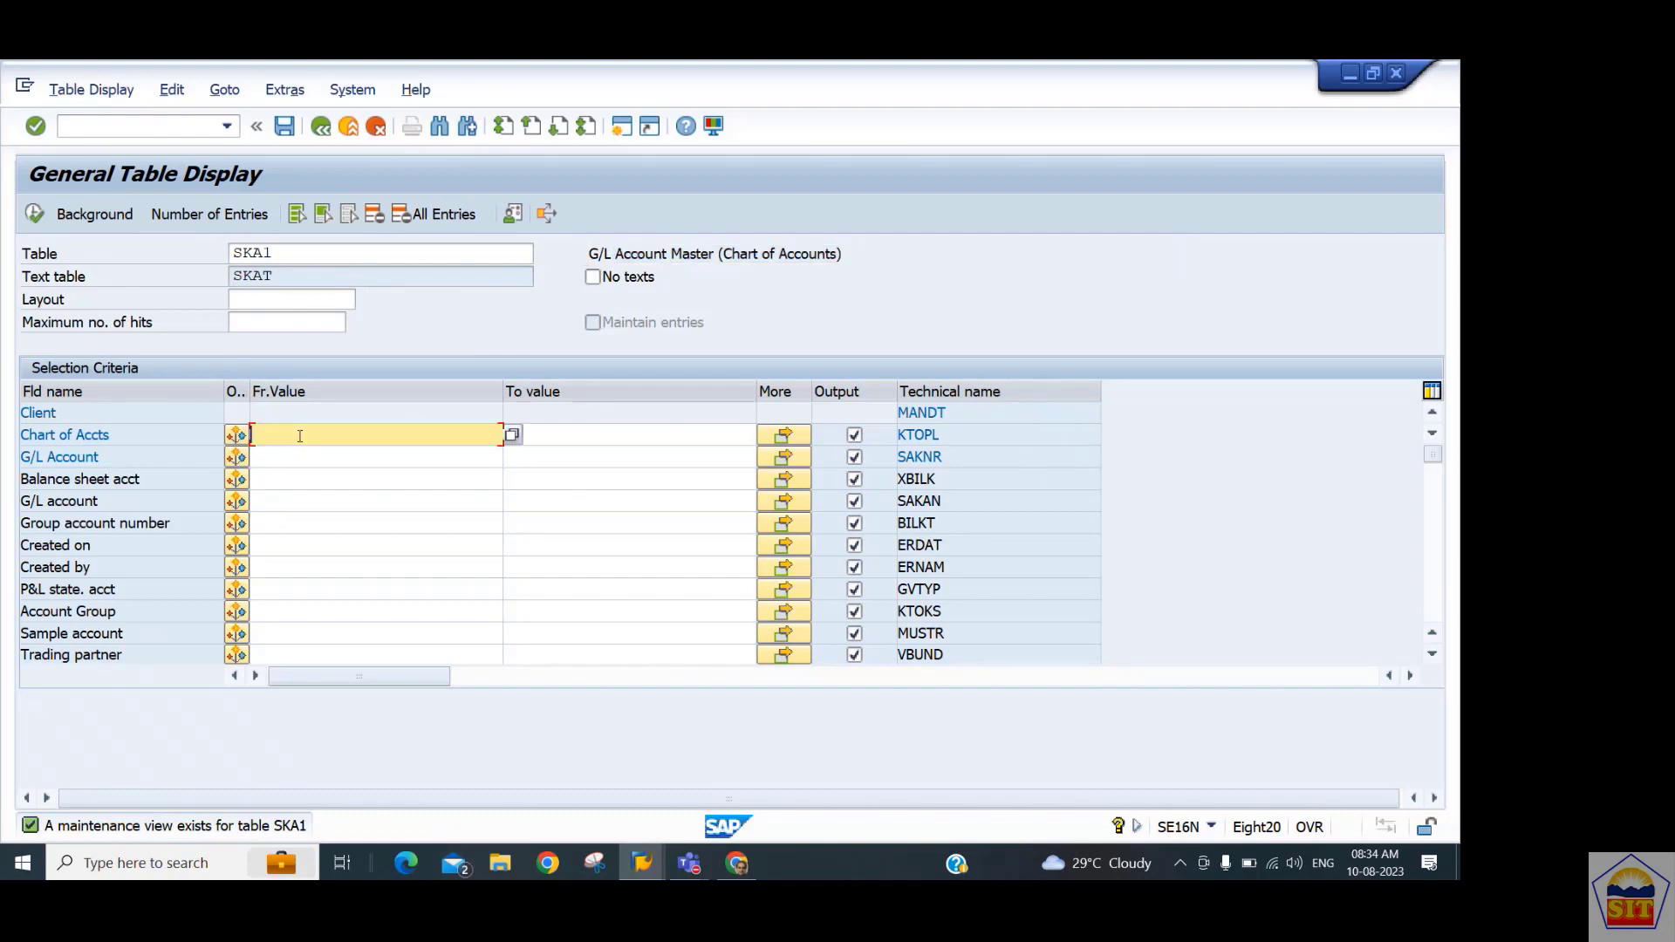
{"action": "type", "text": "2244"}
{"action": "left_click", "coordinate": [34, 213]}
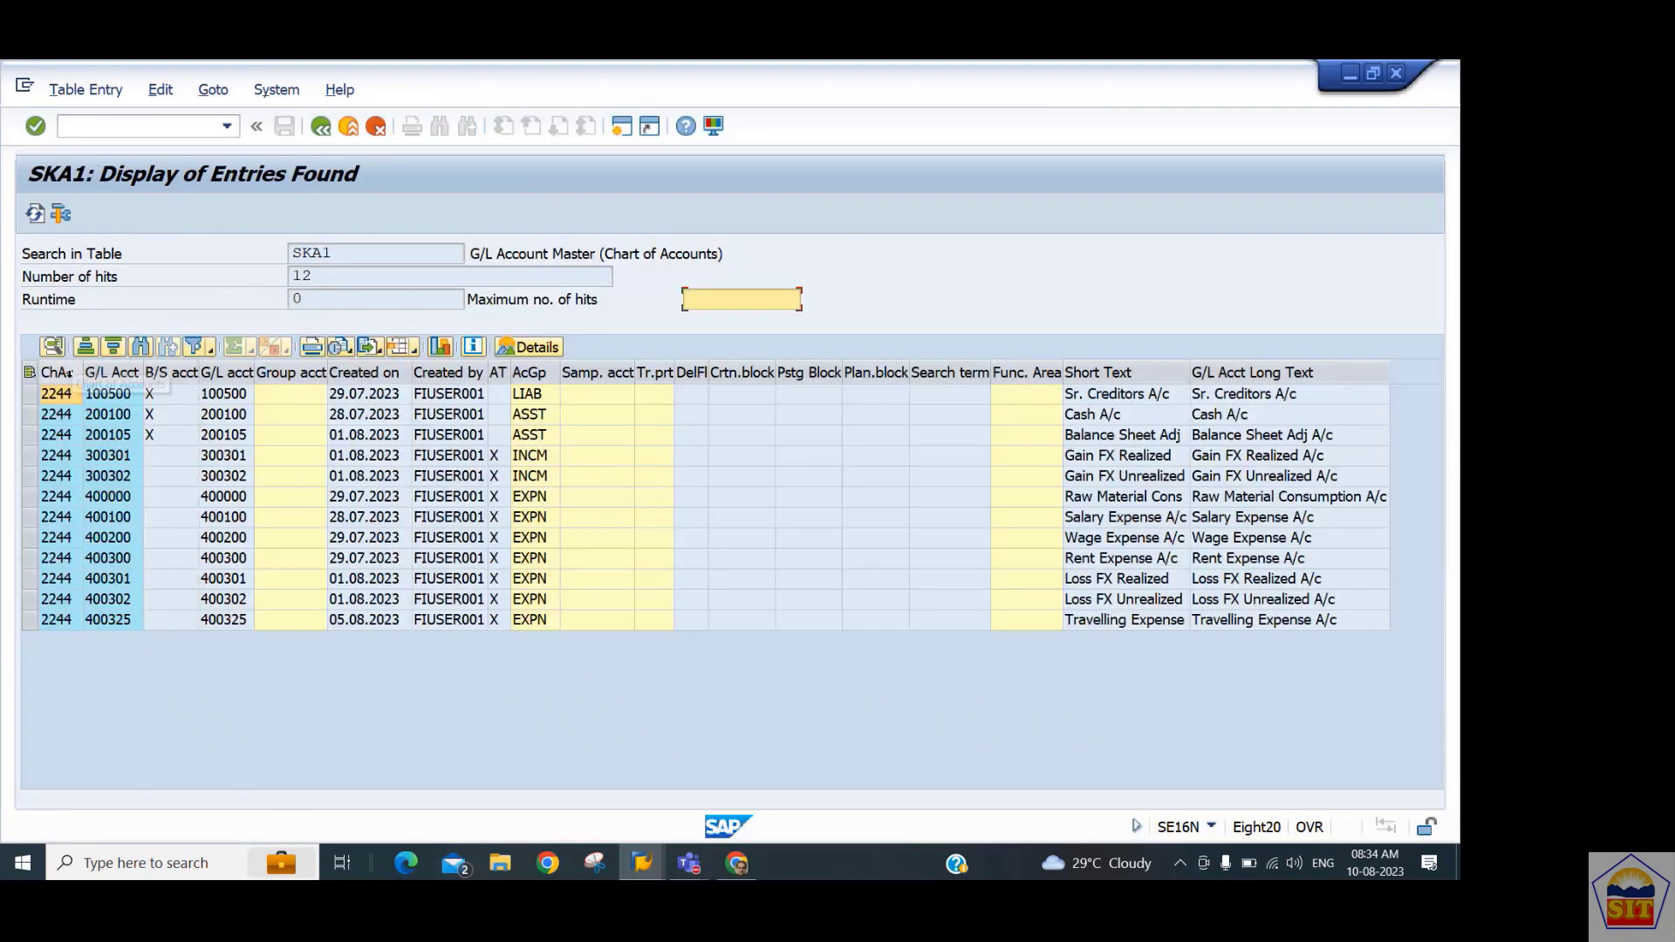
Examine the G/L account column and the balance sheet account indicators in the SKA1 results.
{"action": "left_click", "coordinate": [114, 376]}
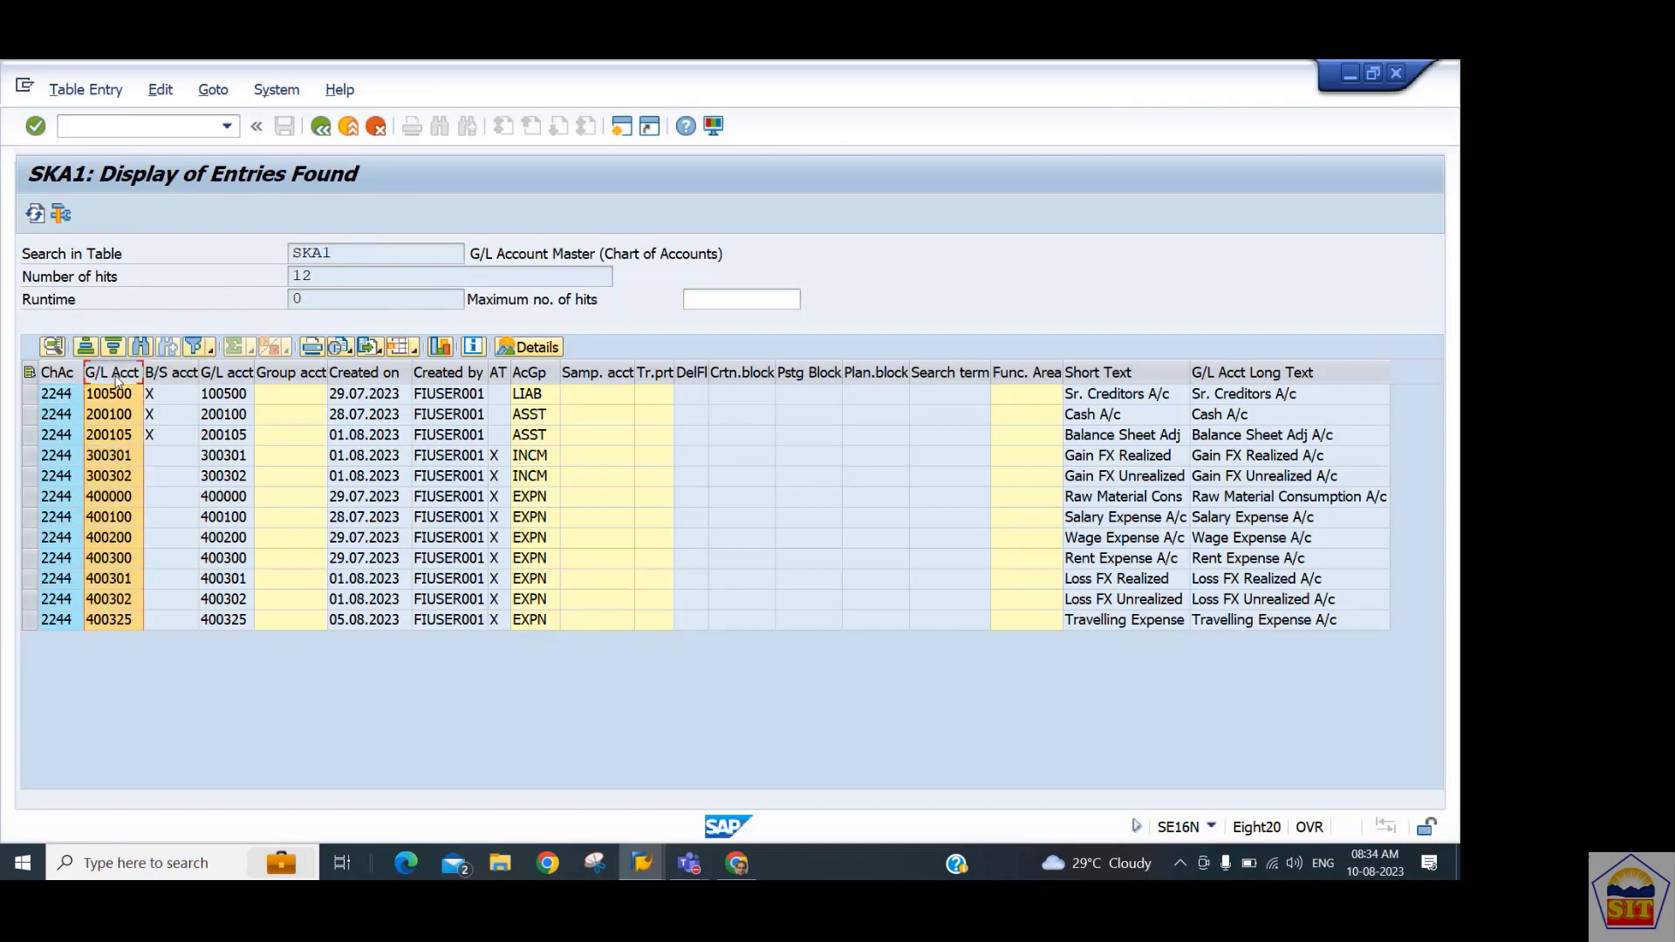
{"action": "left_click", "coordinate": [171, 373]}
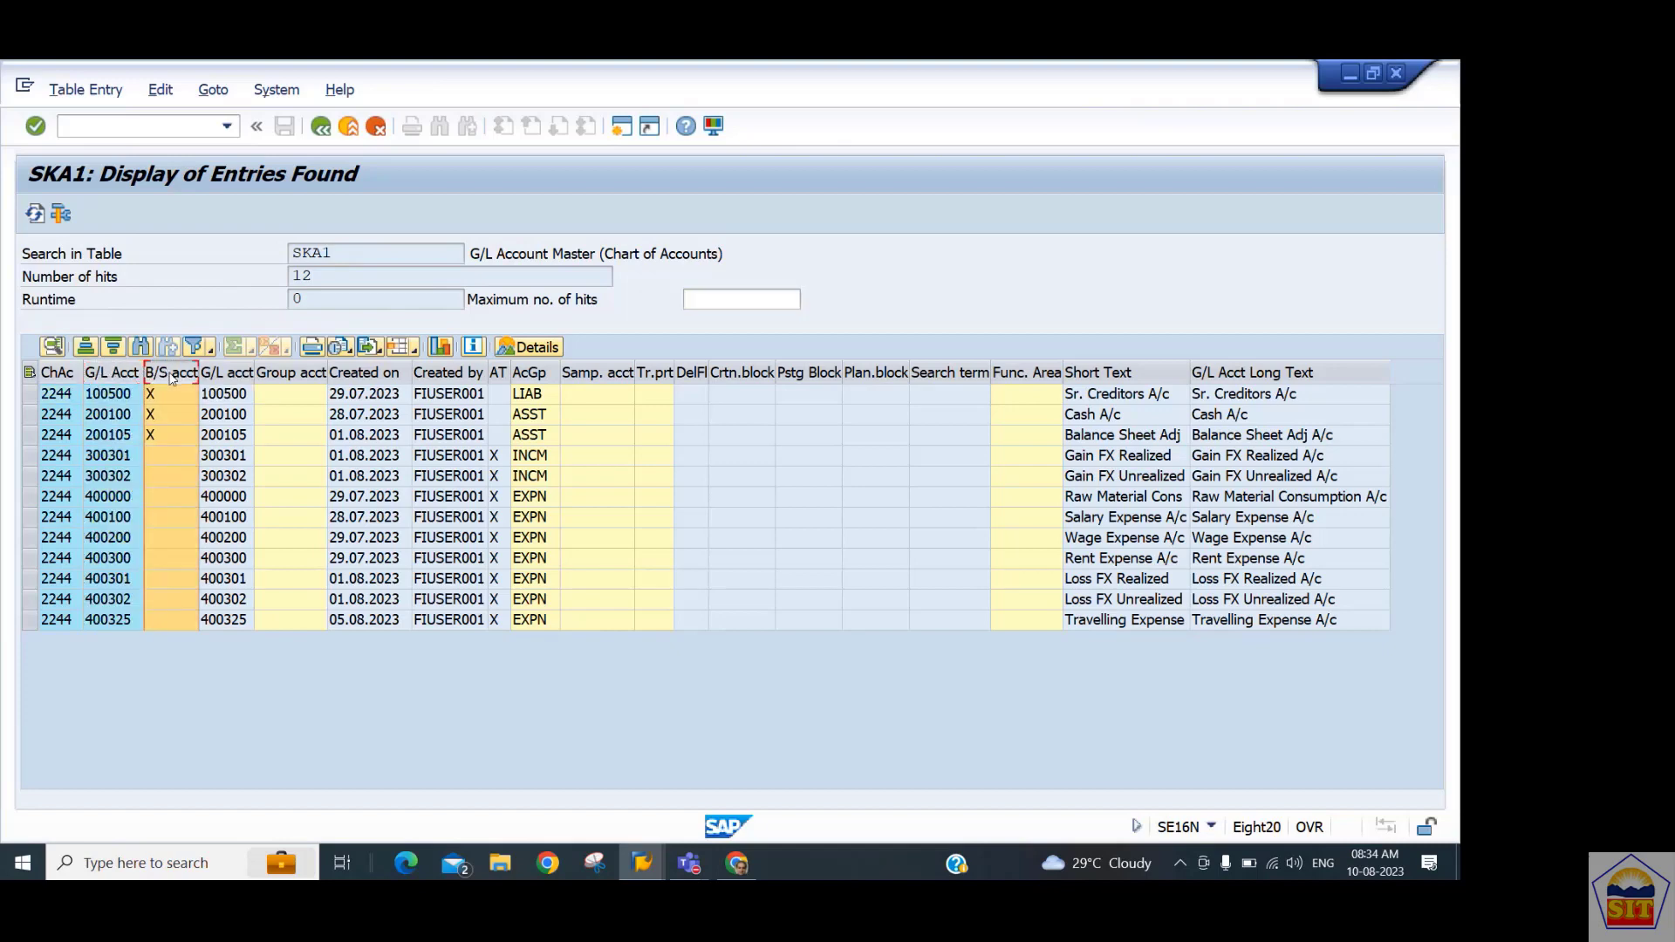
{"action": "left_click", "coordinate": [169, 414]}
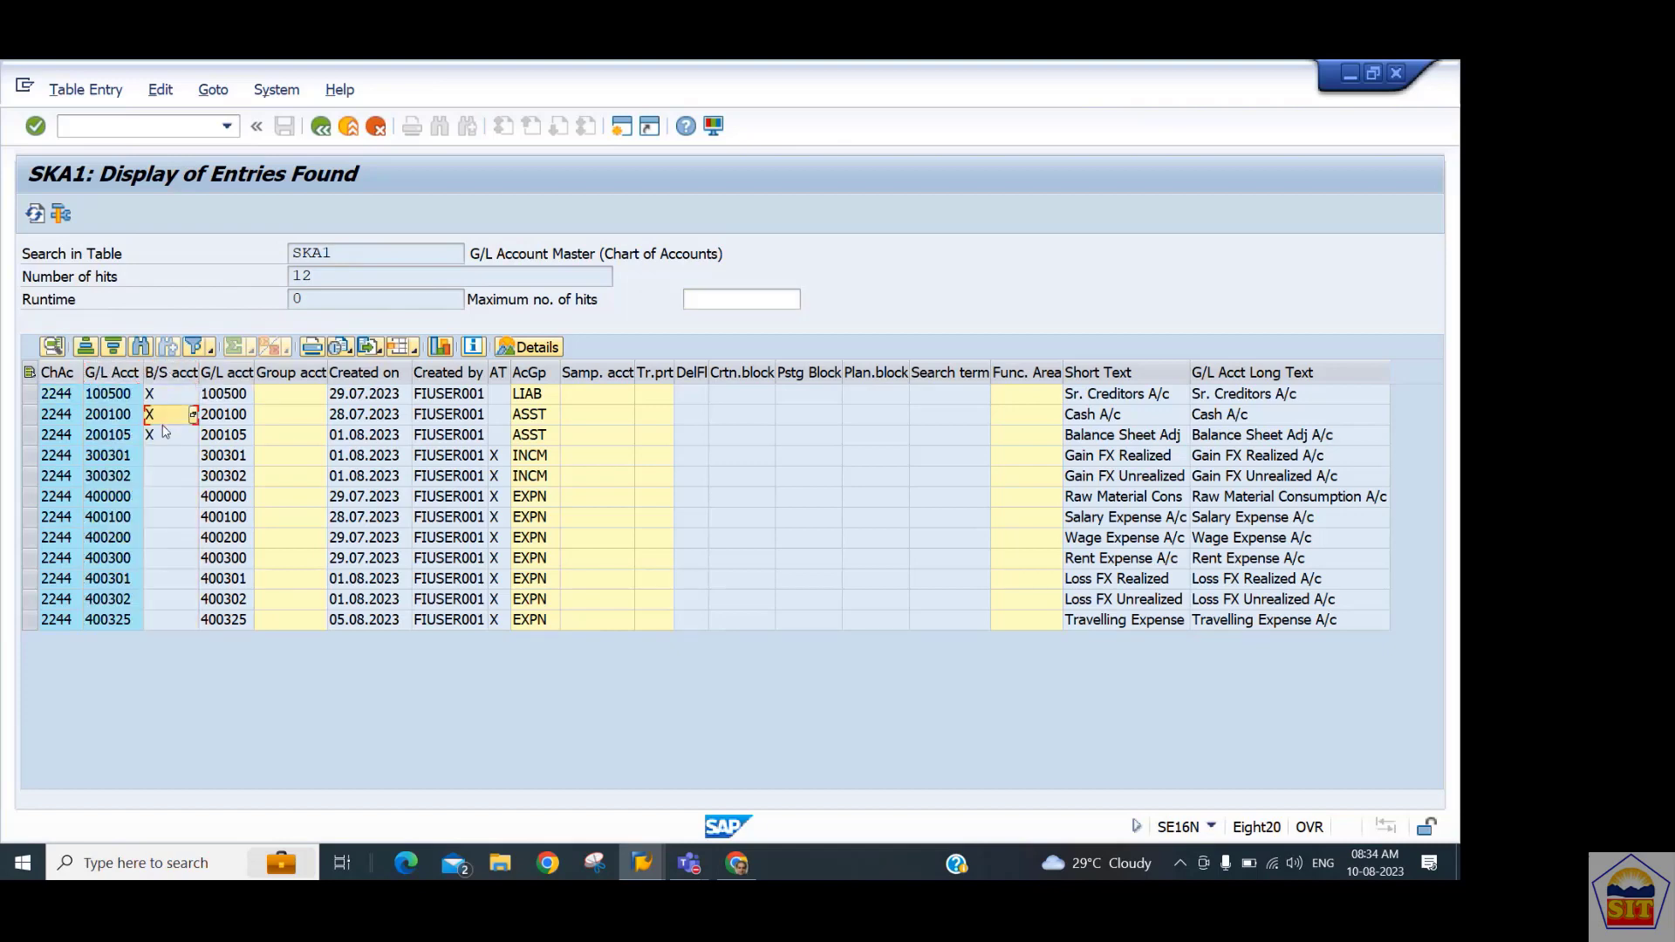
{"action": "left_click", "coordinate": [164, 403]}
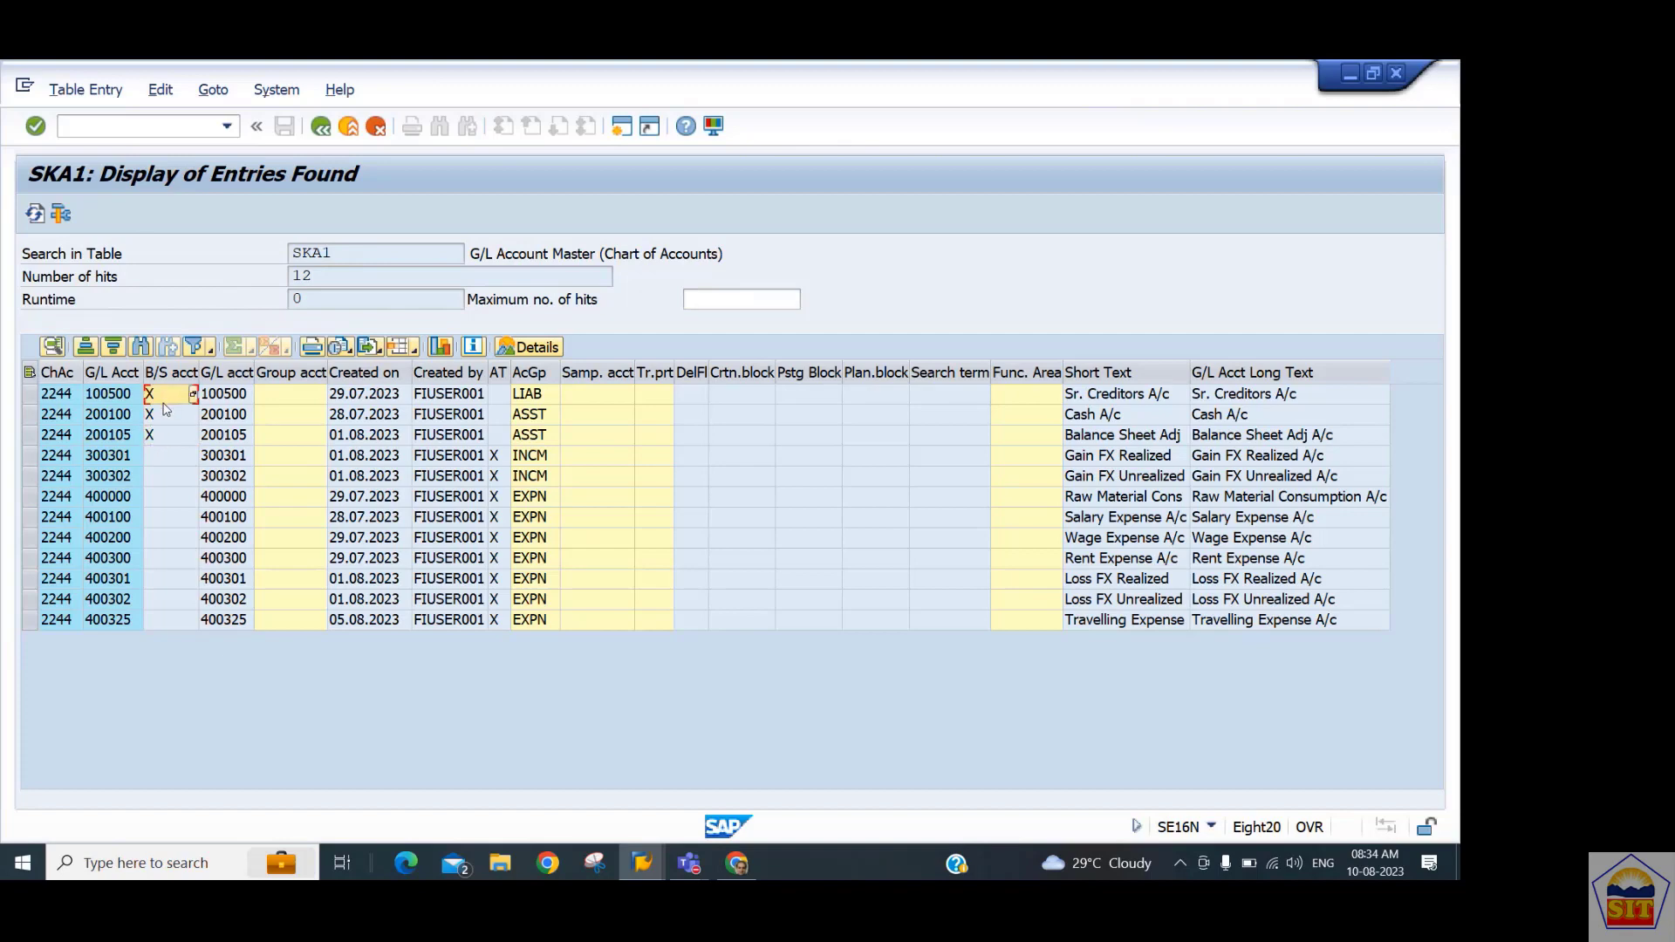
Examine the P&L statement account type indicators of the income and expense accounts, and the account group column.
{"action": "left_click", "coordinate": [499, 455]}
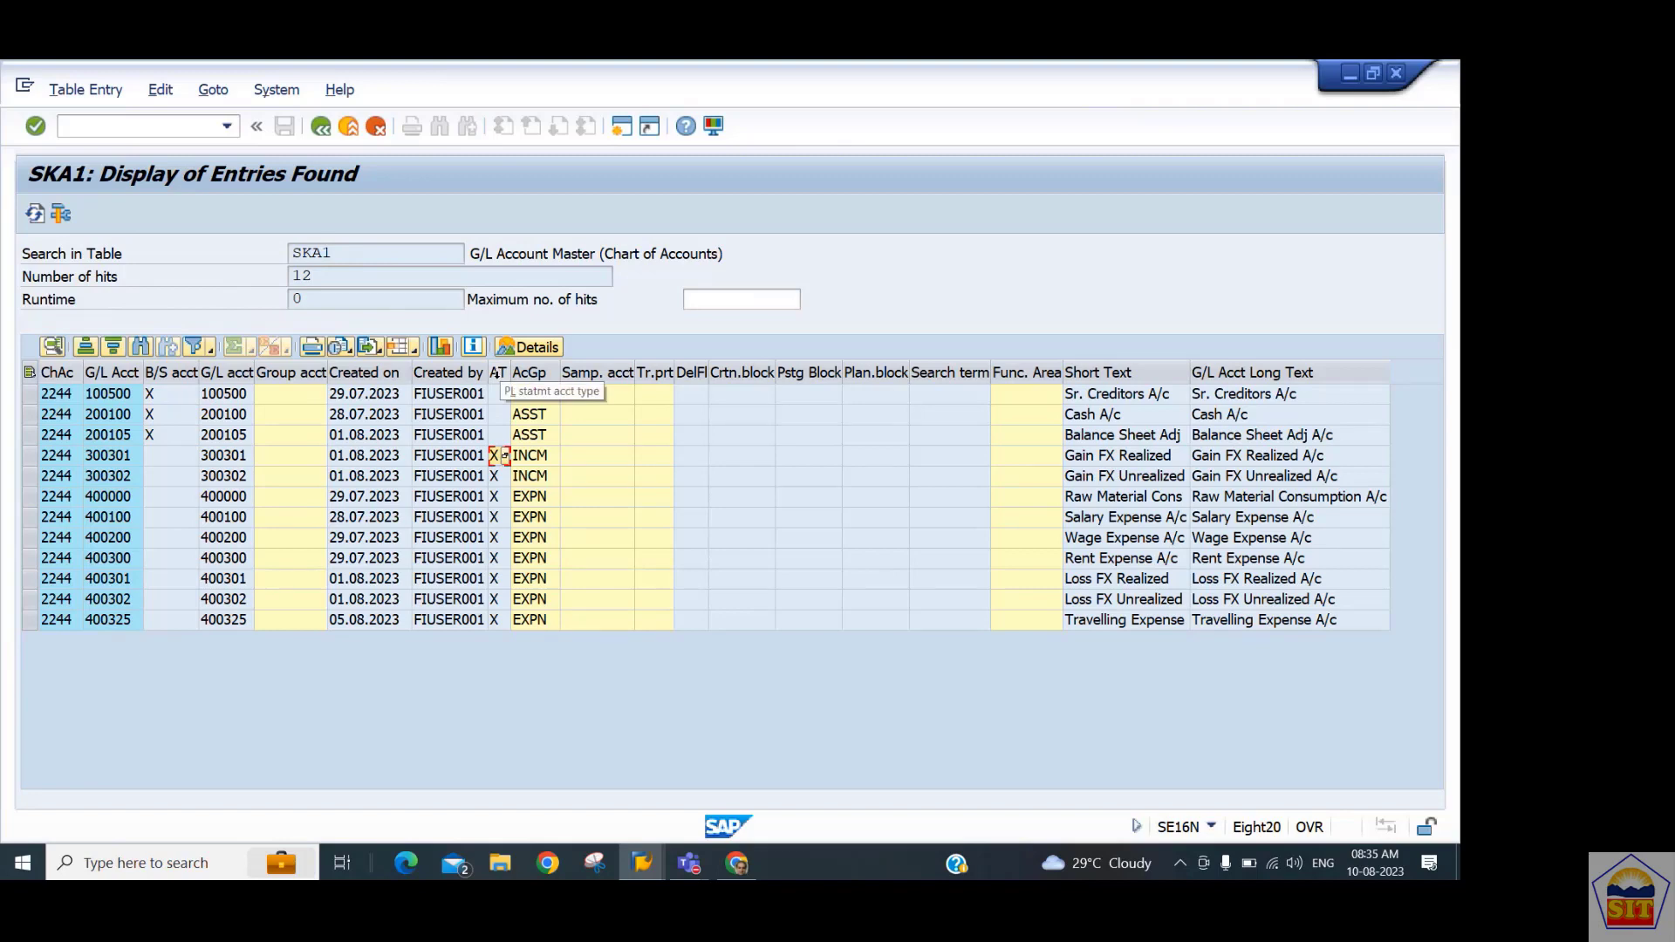
{"action": "left_click", "coordinate": [499, 476]}
{"action": "left_click", "coordinate": [499, 496]}
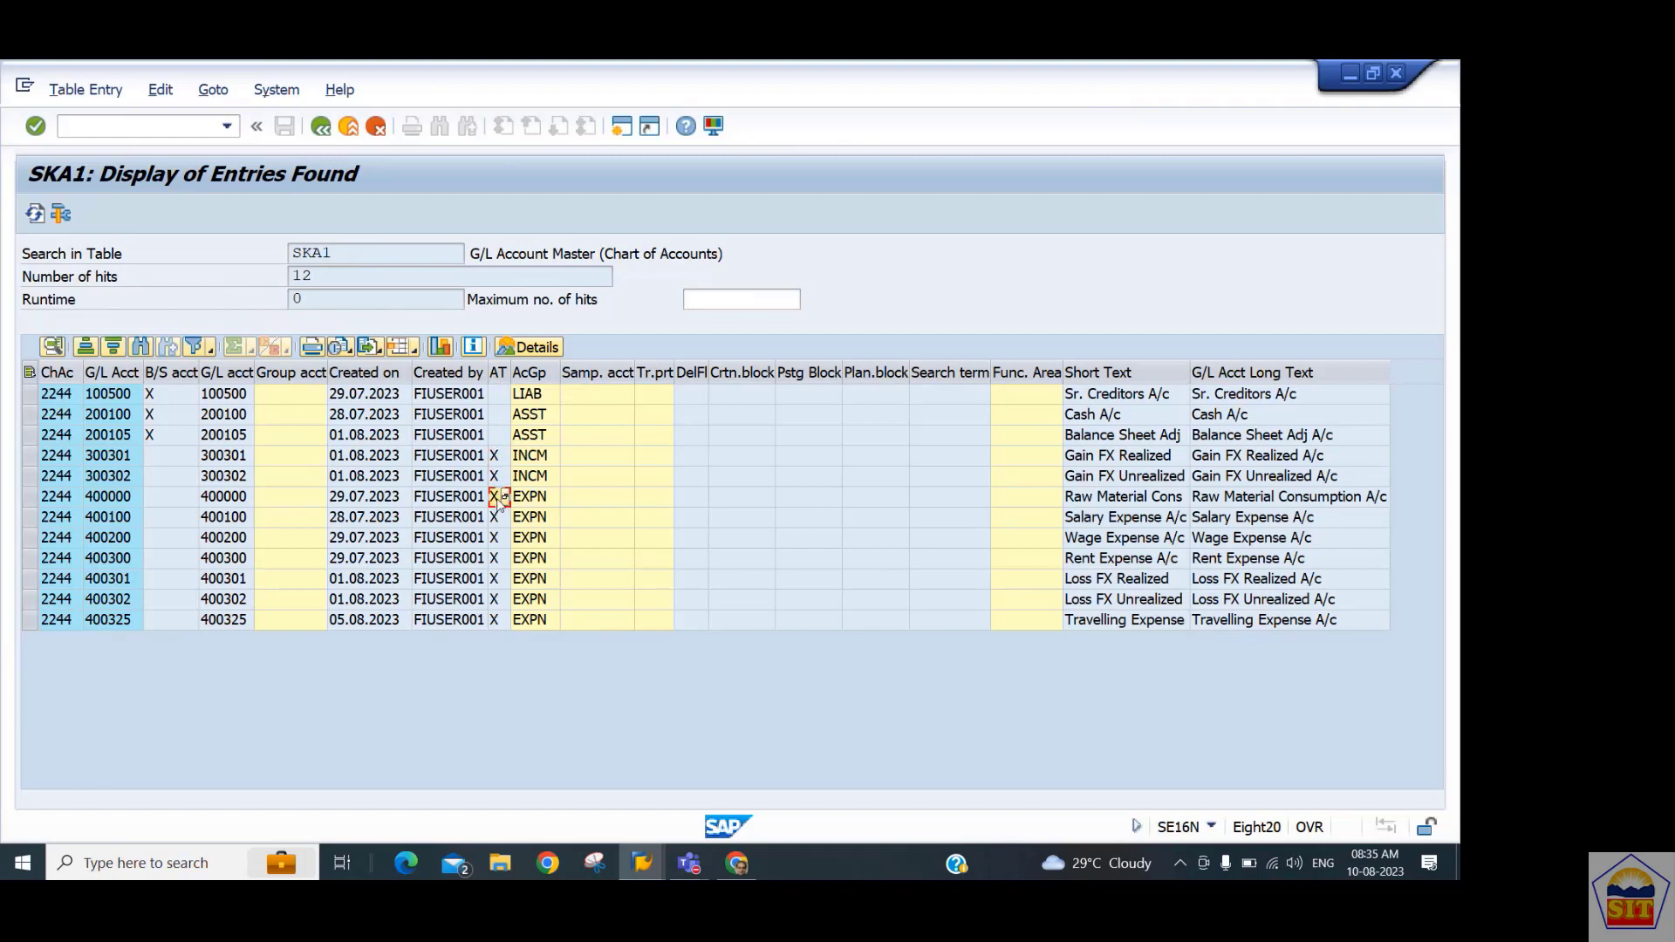
{"action": "left_click", "coordinate": [499, 516]}
{"action": "left_click", "coordinate": [499, 539]}
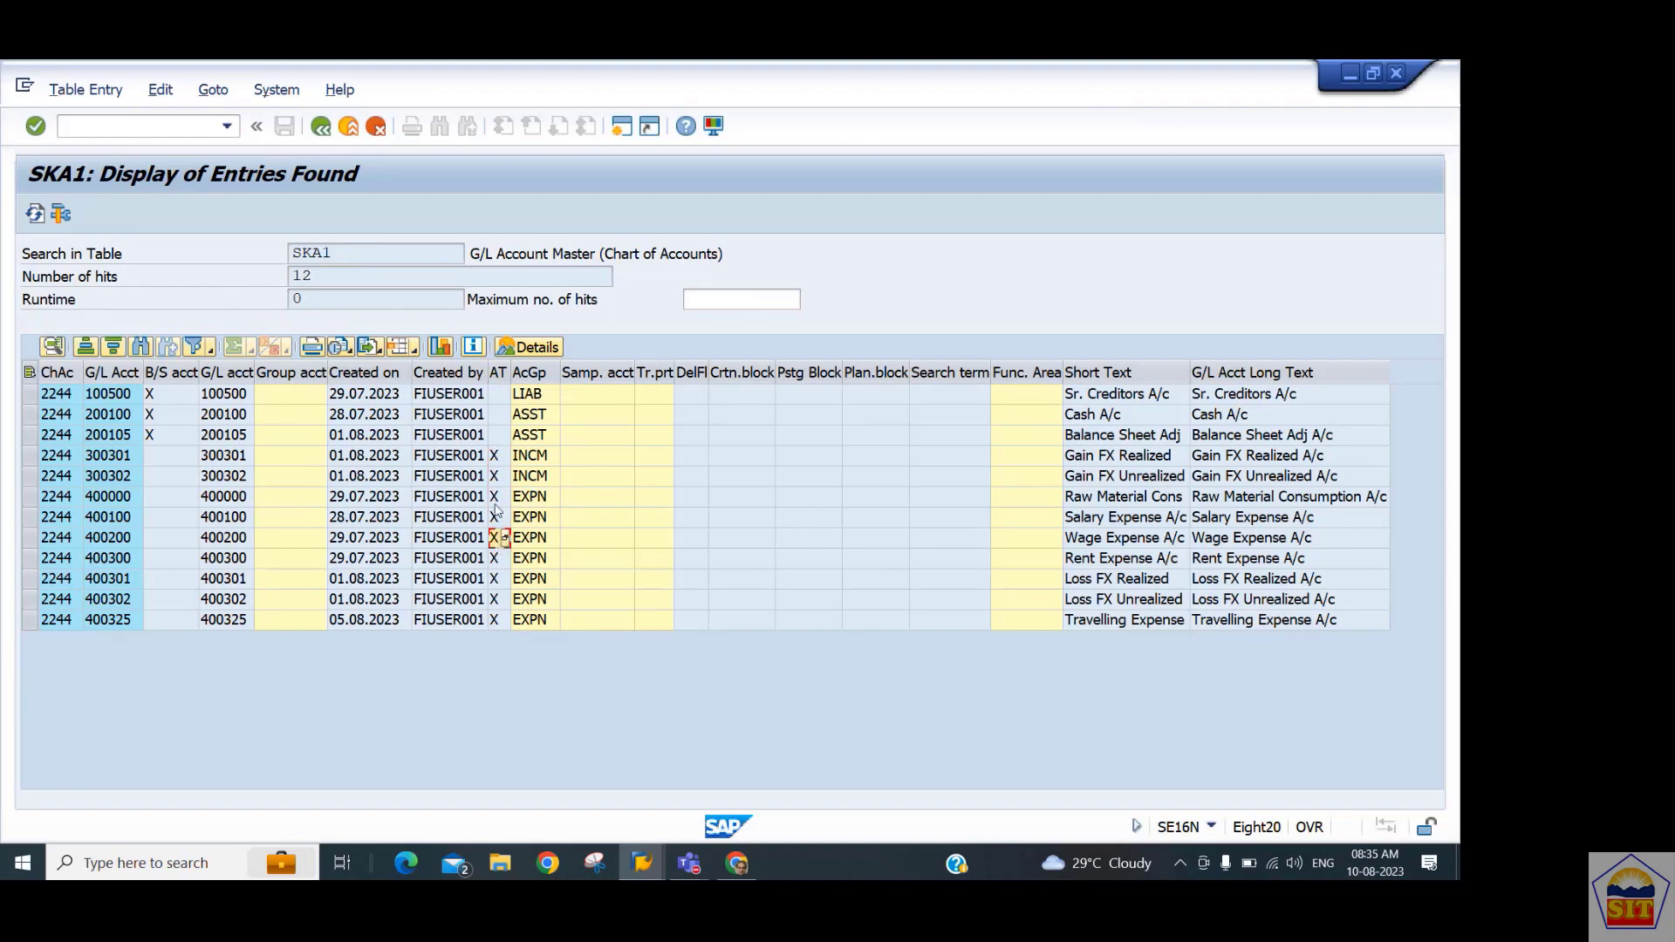
{"action": "left_click", "coordinate": [494, 459]}
{"action": "left_click", "coordinate": [498, 516]}
{"action": "left_click", "coordinate": [528, 373]}
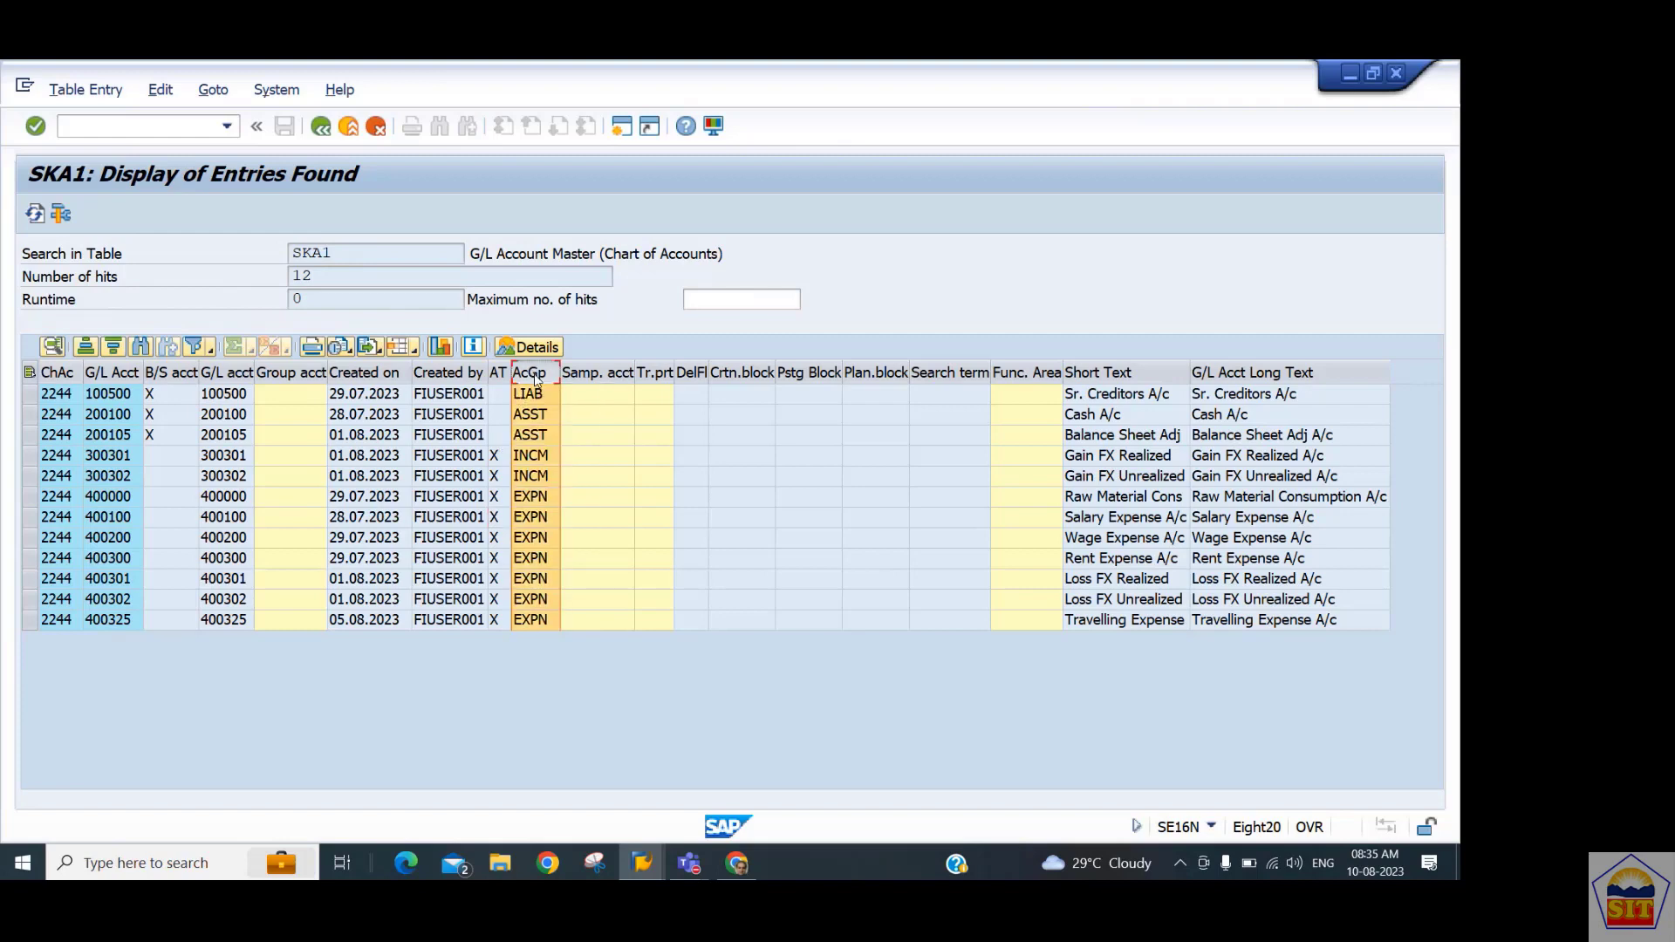
Examine the creation date, creator, second G/L account, short text and long text columns of SKA1, and return to the selection.
{"action": "left_click", "coordinate": [407, 372]}
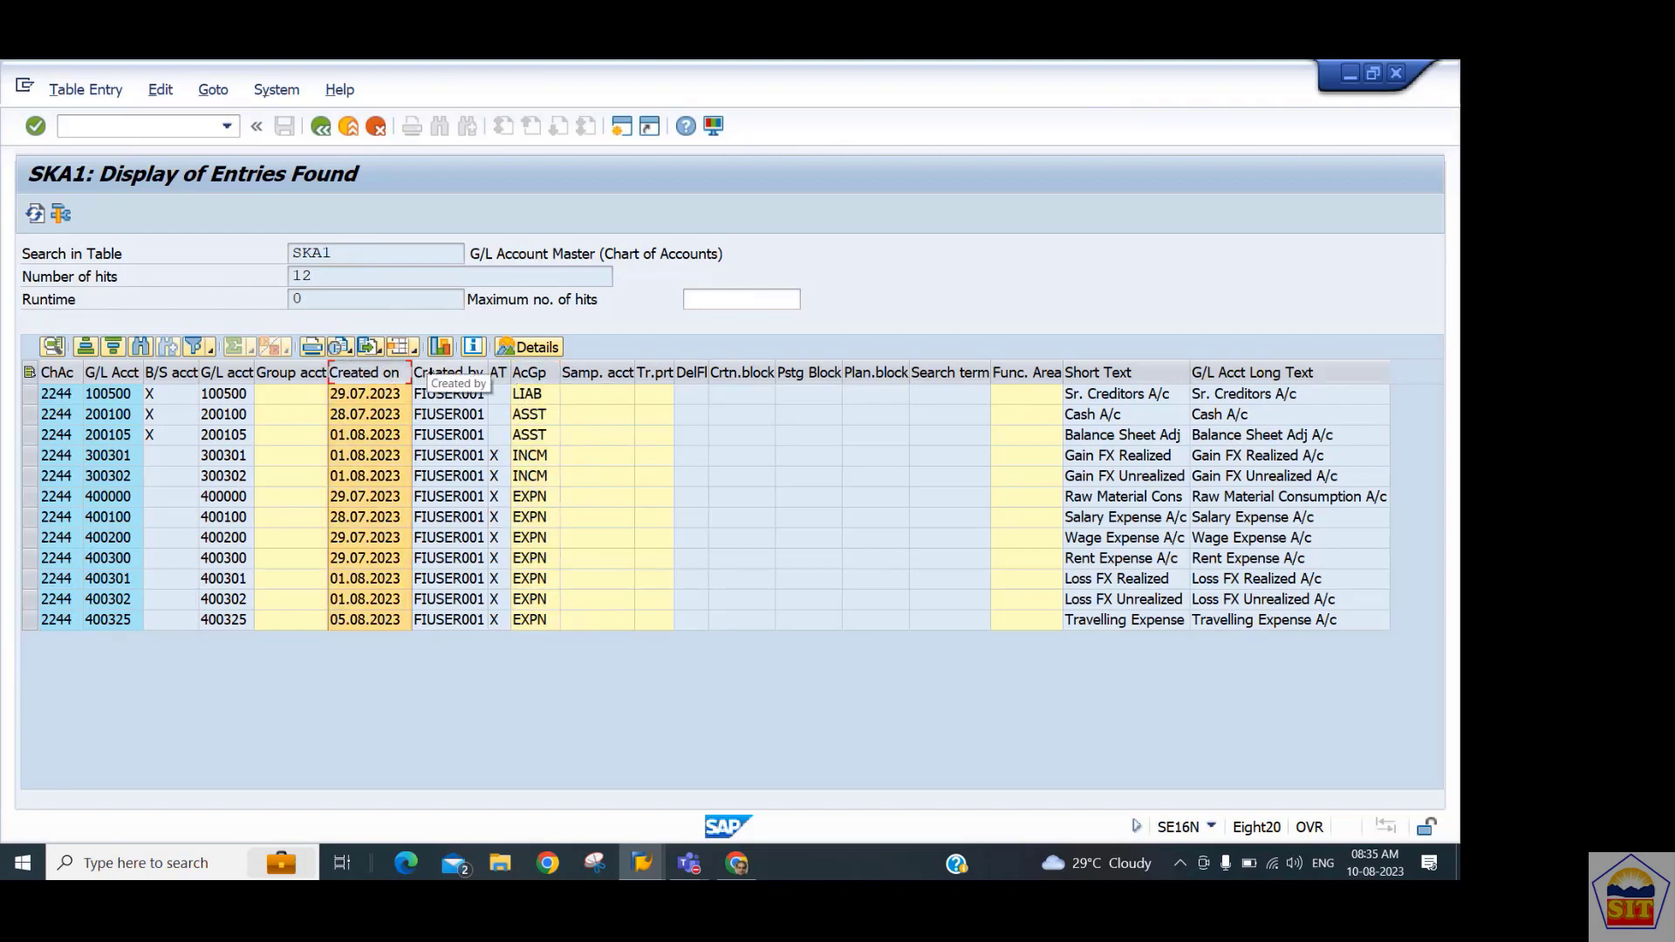
{"action": "left_click", "coordinate": [433, 374]}
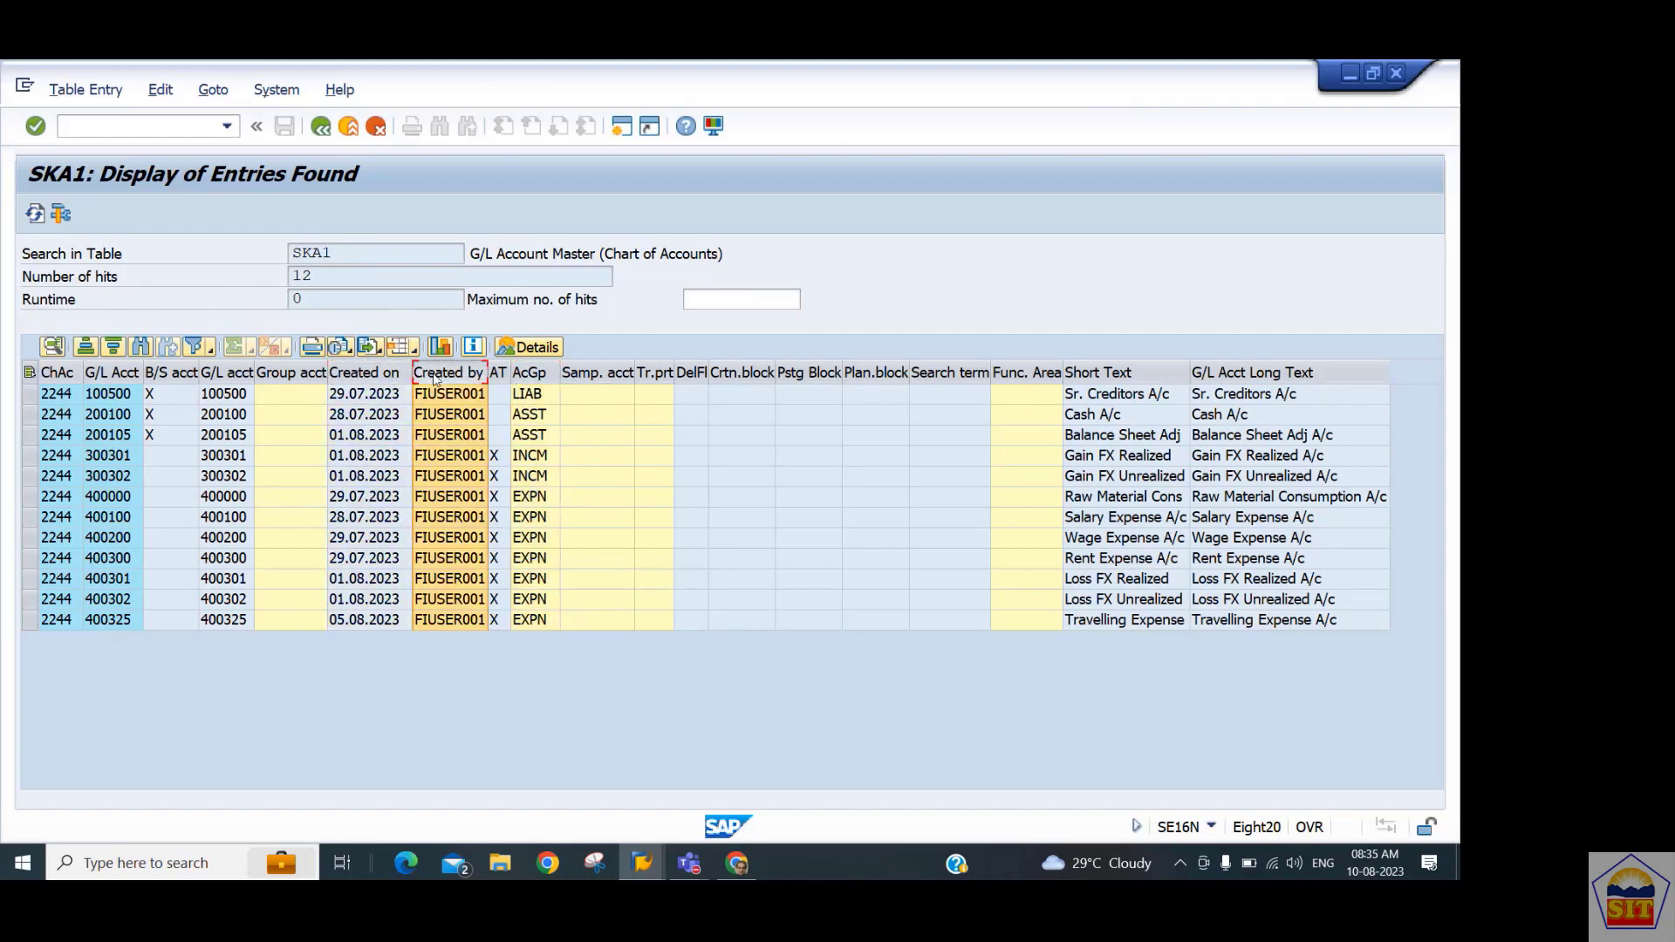
{"action": "left_click", "coordinate": [223, 373]}
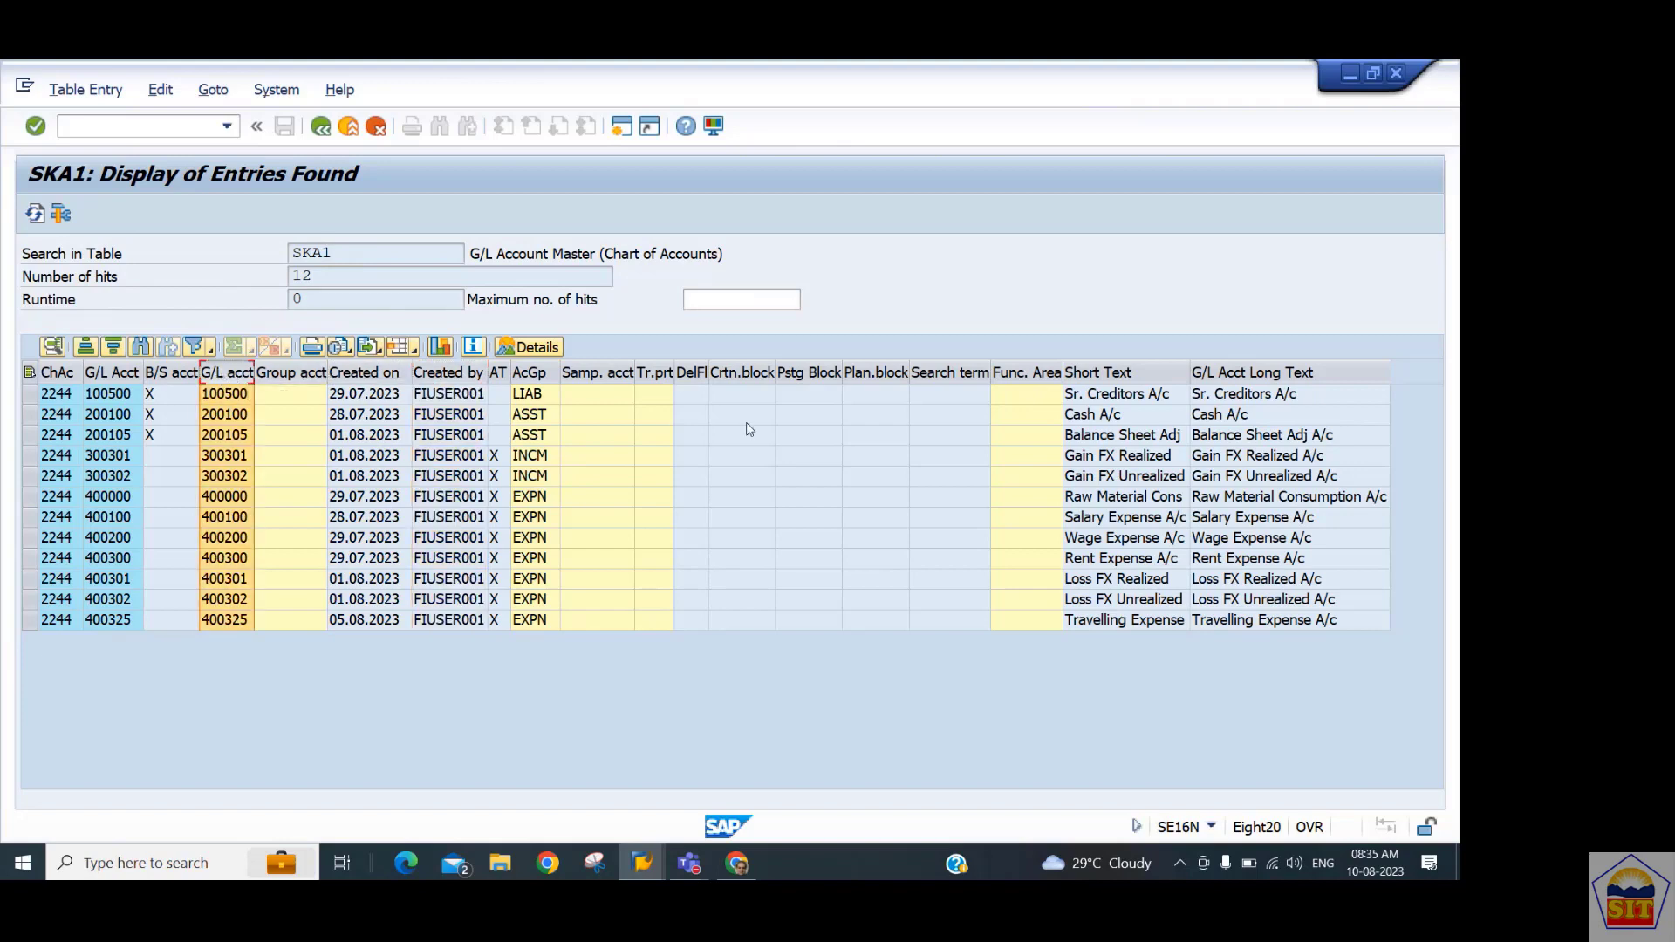
{"action": "left_click", "coordinate": [1126, 375]}
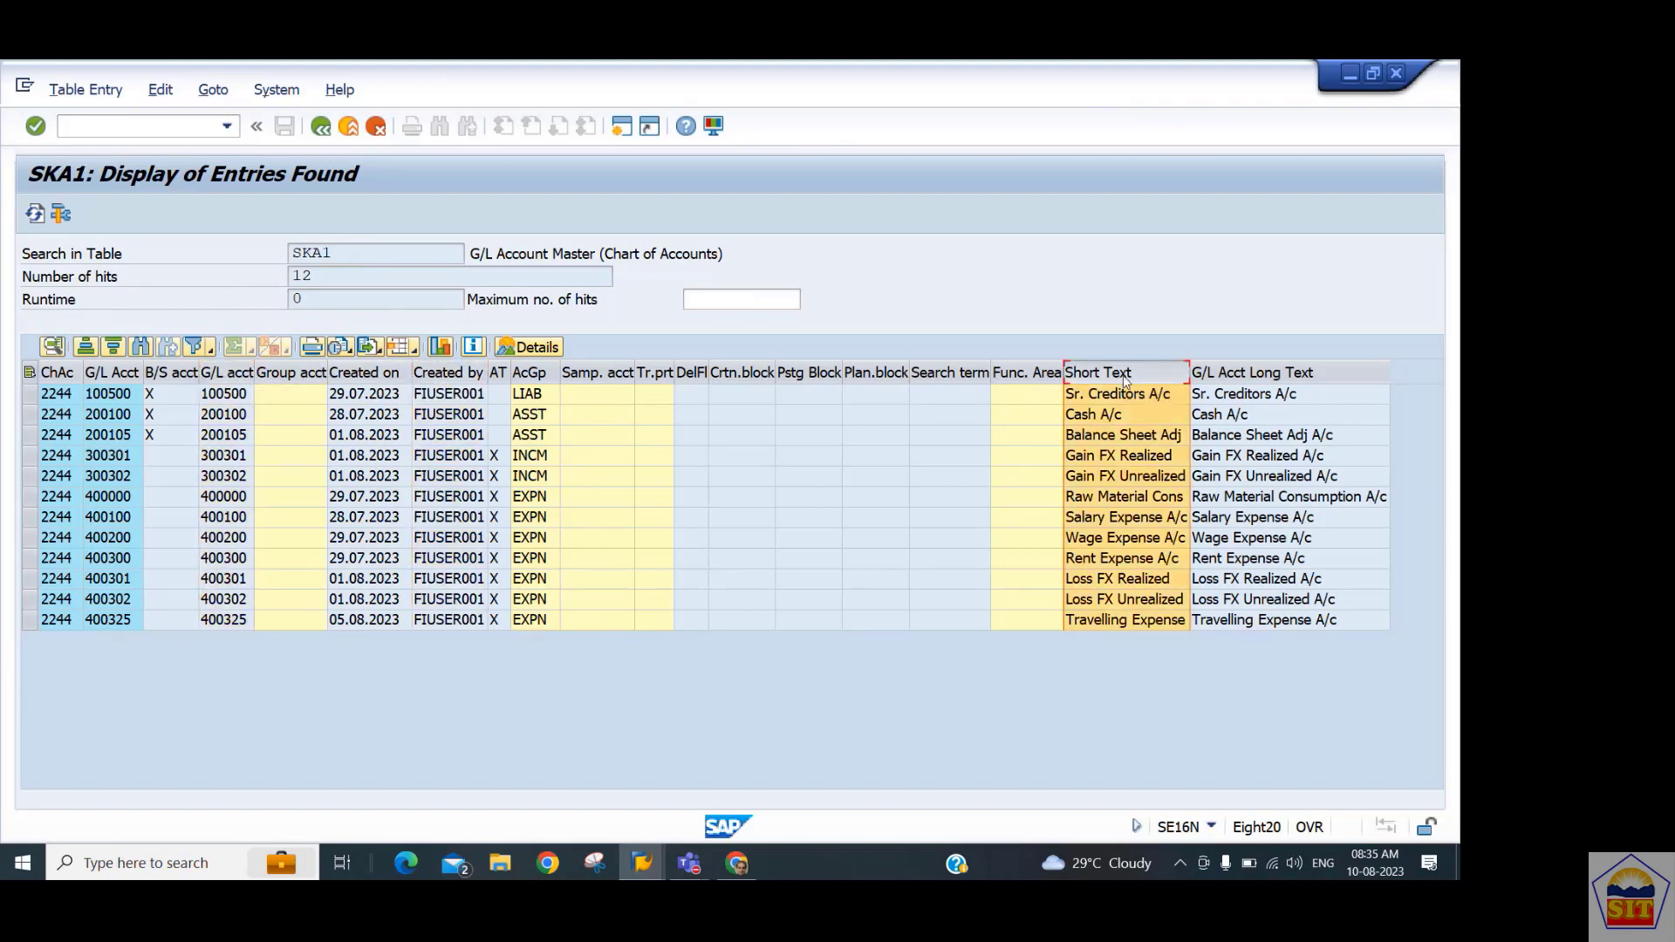
{"action": "left_click", "coordinate": [1254, 376]}
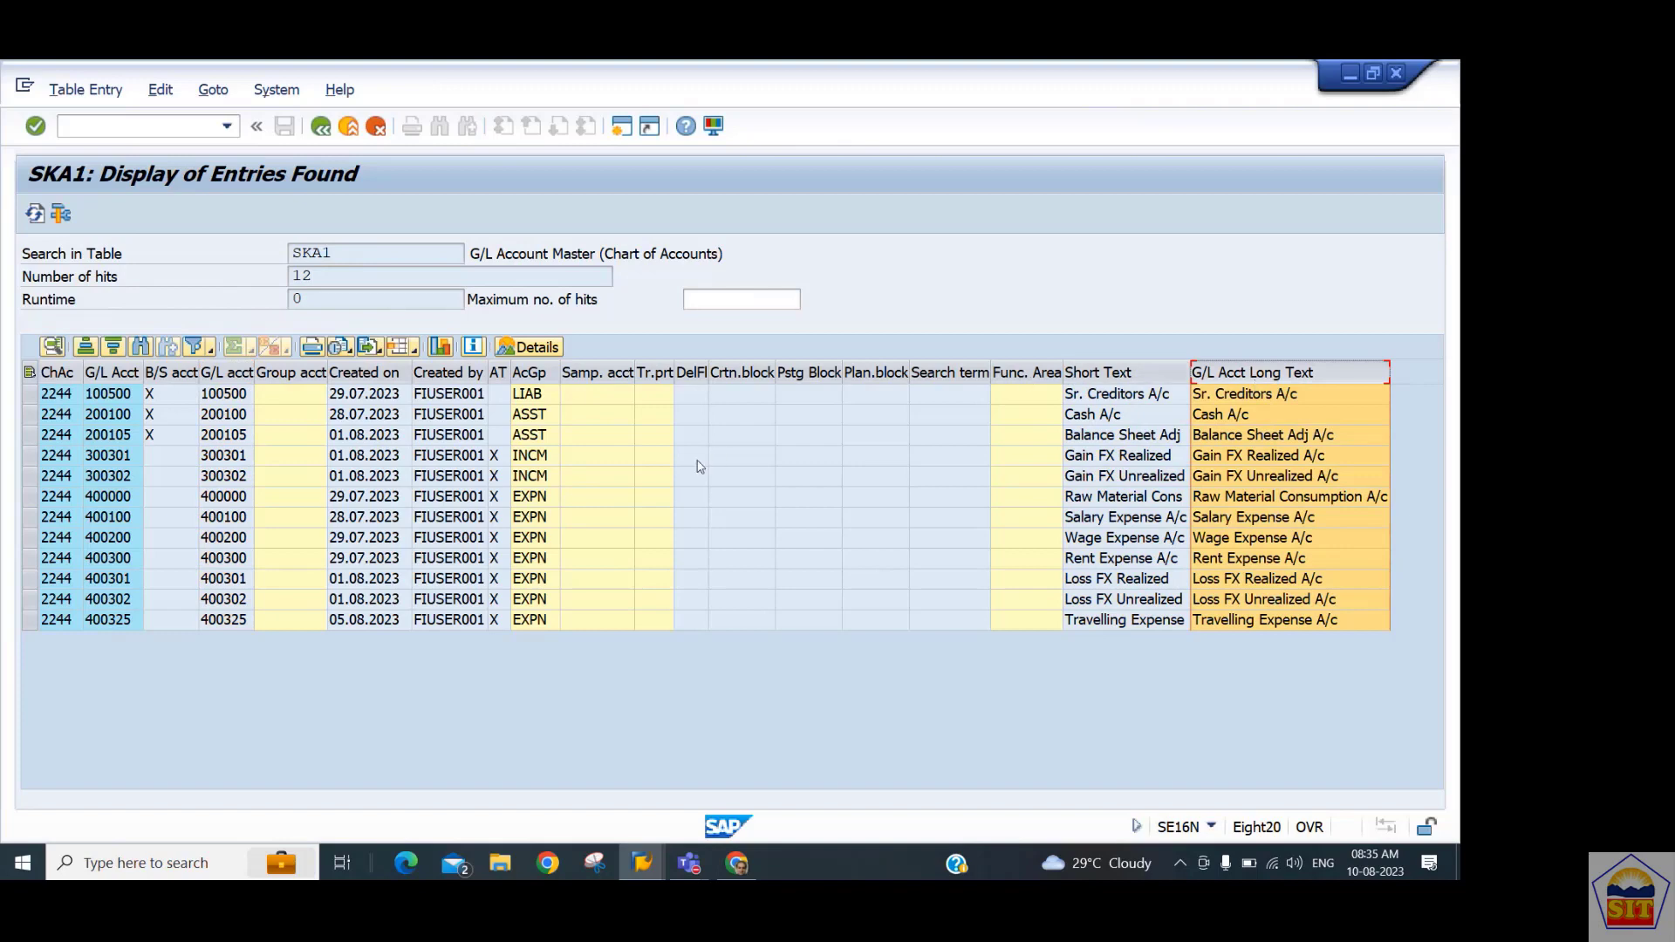
{"action": "left_click", "coordinate": [321, 127]}
{"action": "left_click", "coordinate": [321, 127]}
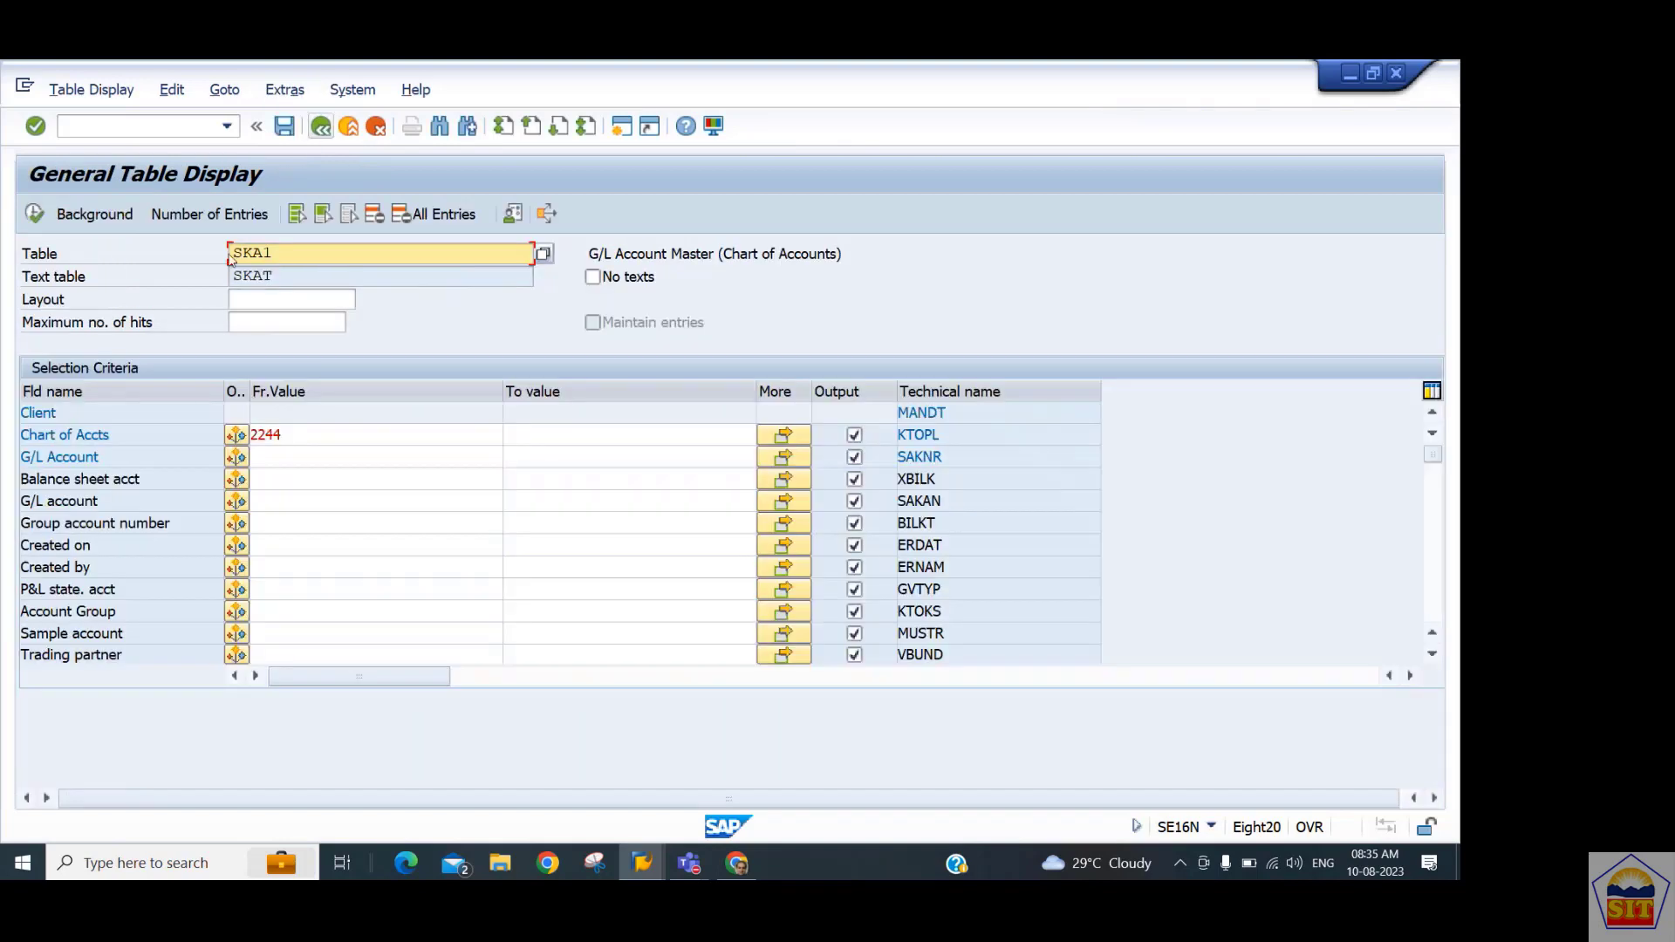
Change the table to SKB1 and list its entries for company code 2244.
{"action": "key", "text": "BackSpace"}
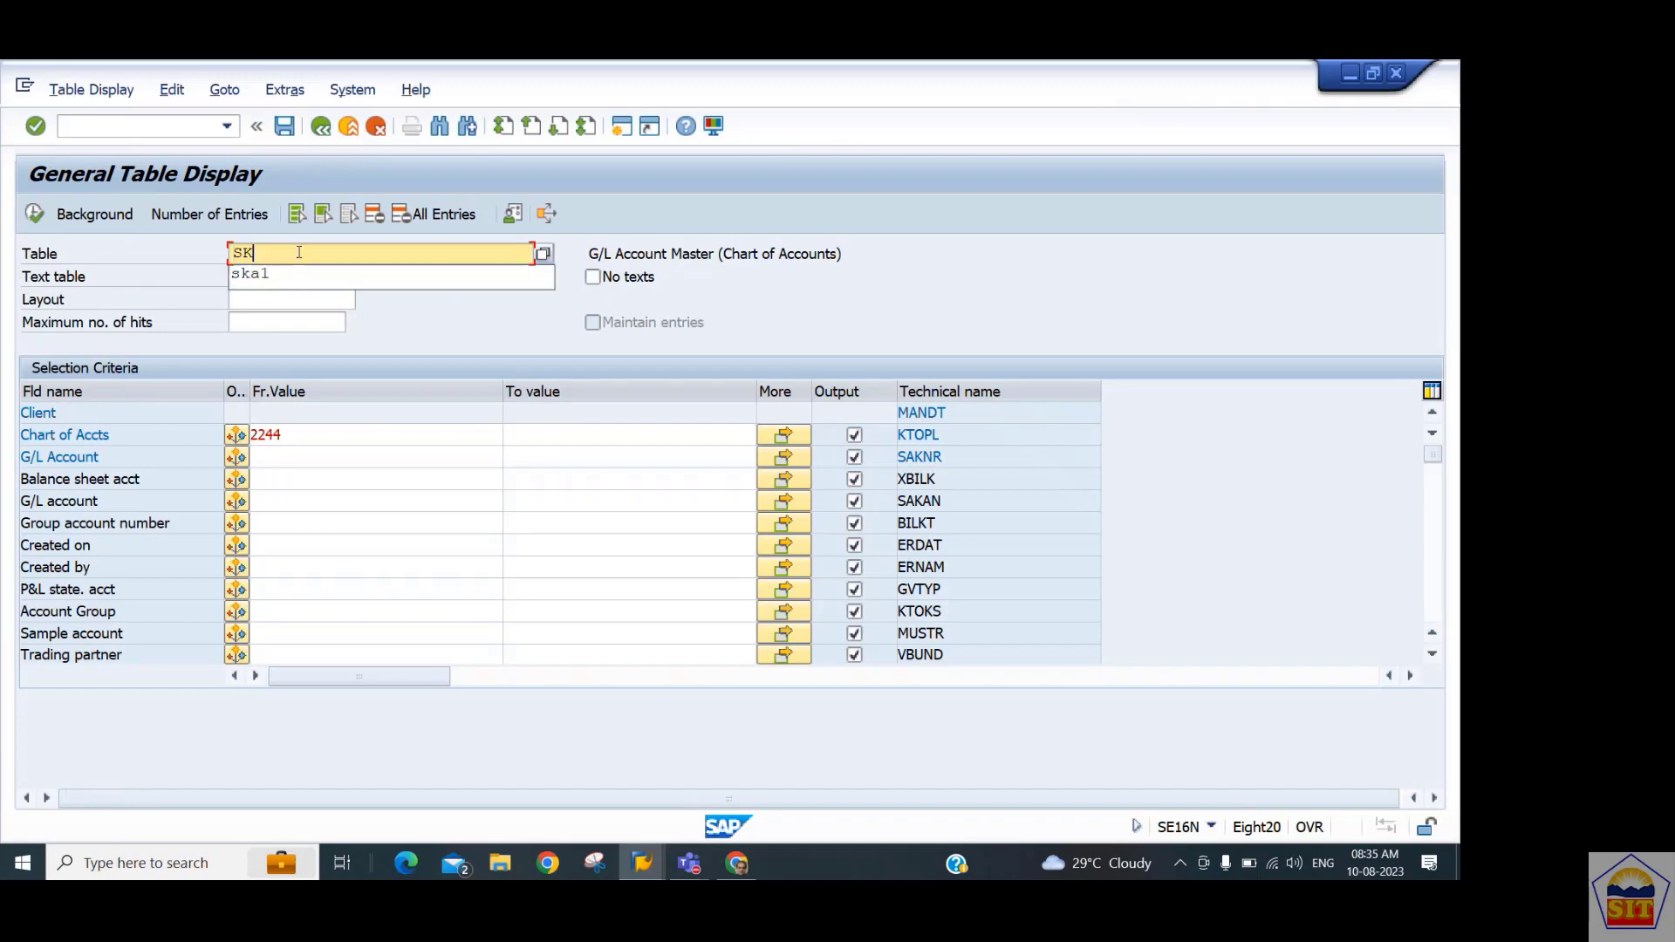
{"action": "type", "text": "B1"}
{"action": "key", "text": "Return"}
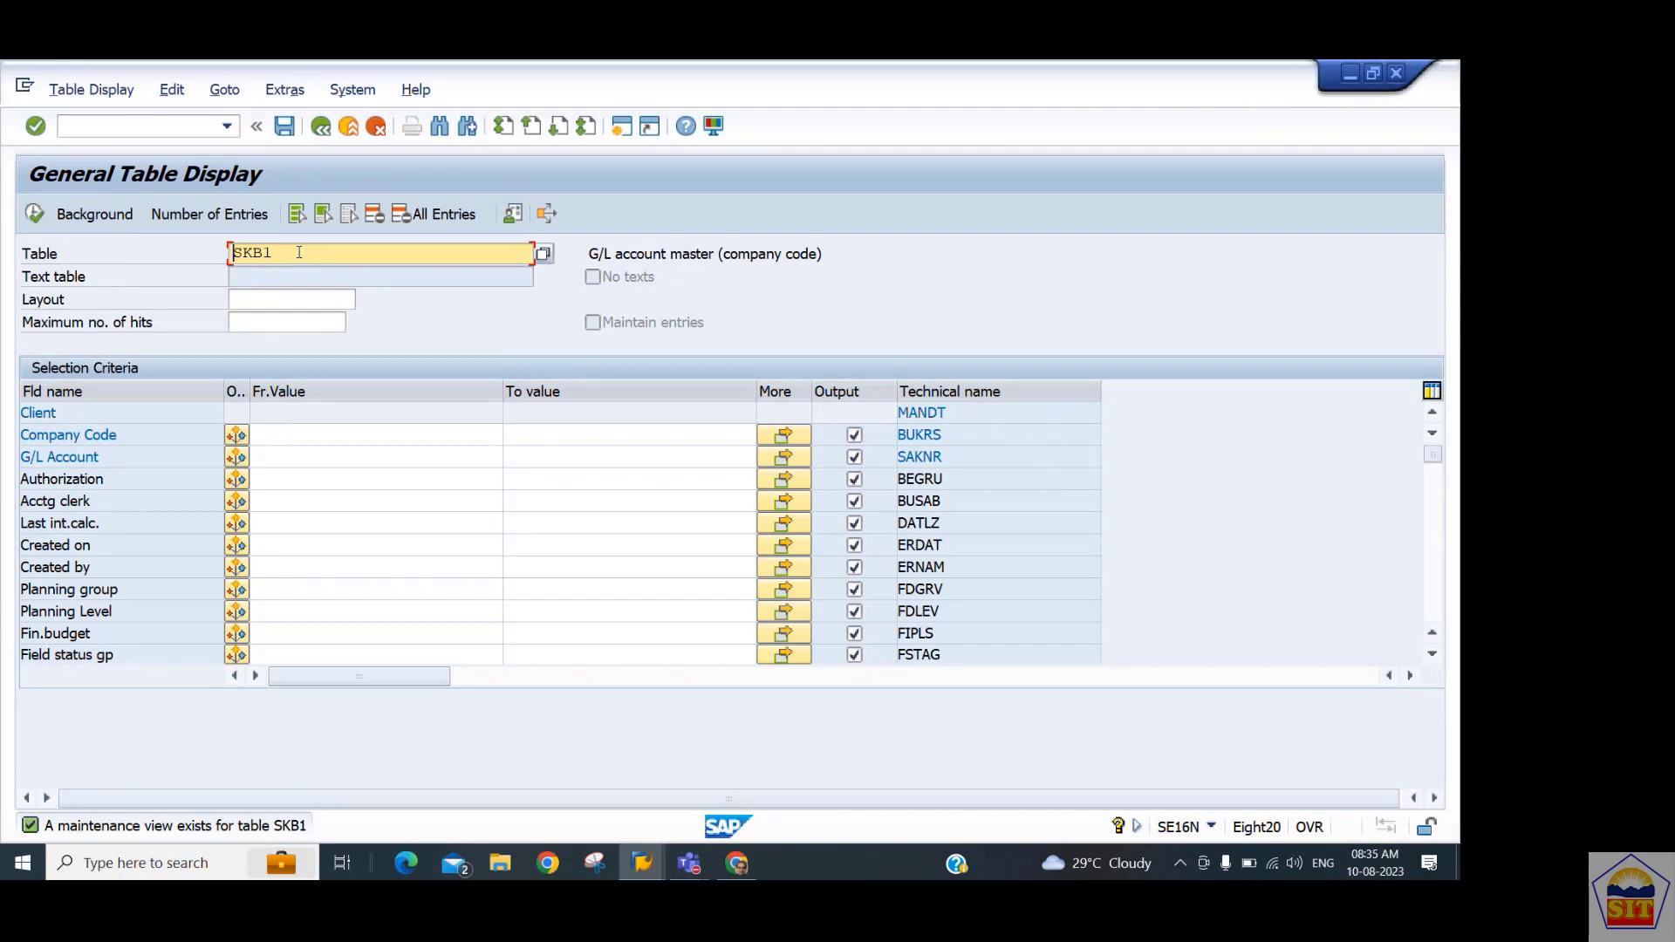
{"action": "left_click", "coordinate": [284, 435]}
{"action": "type", "text": "2244"}
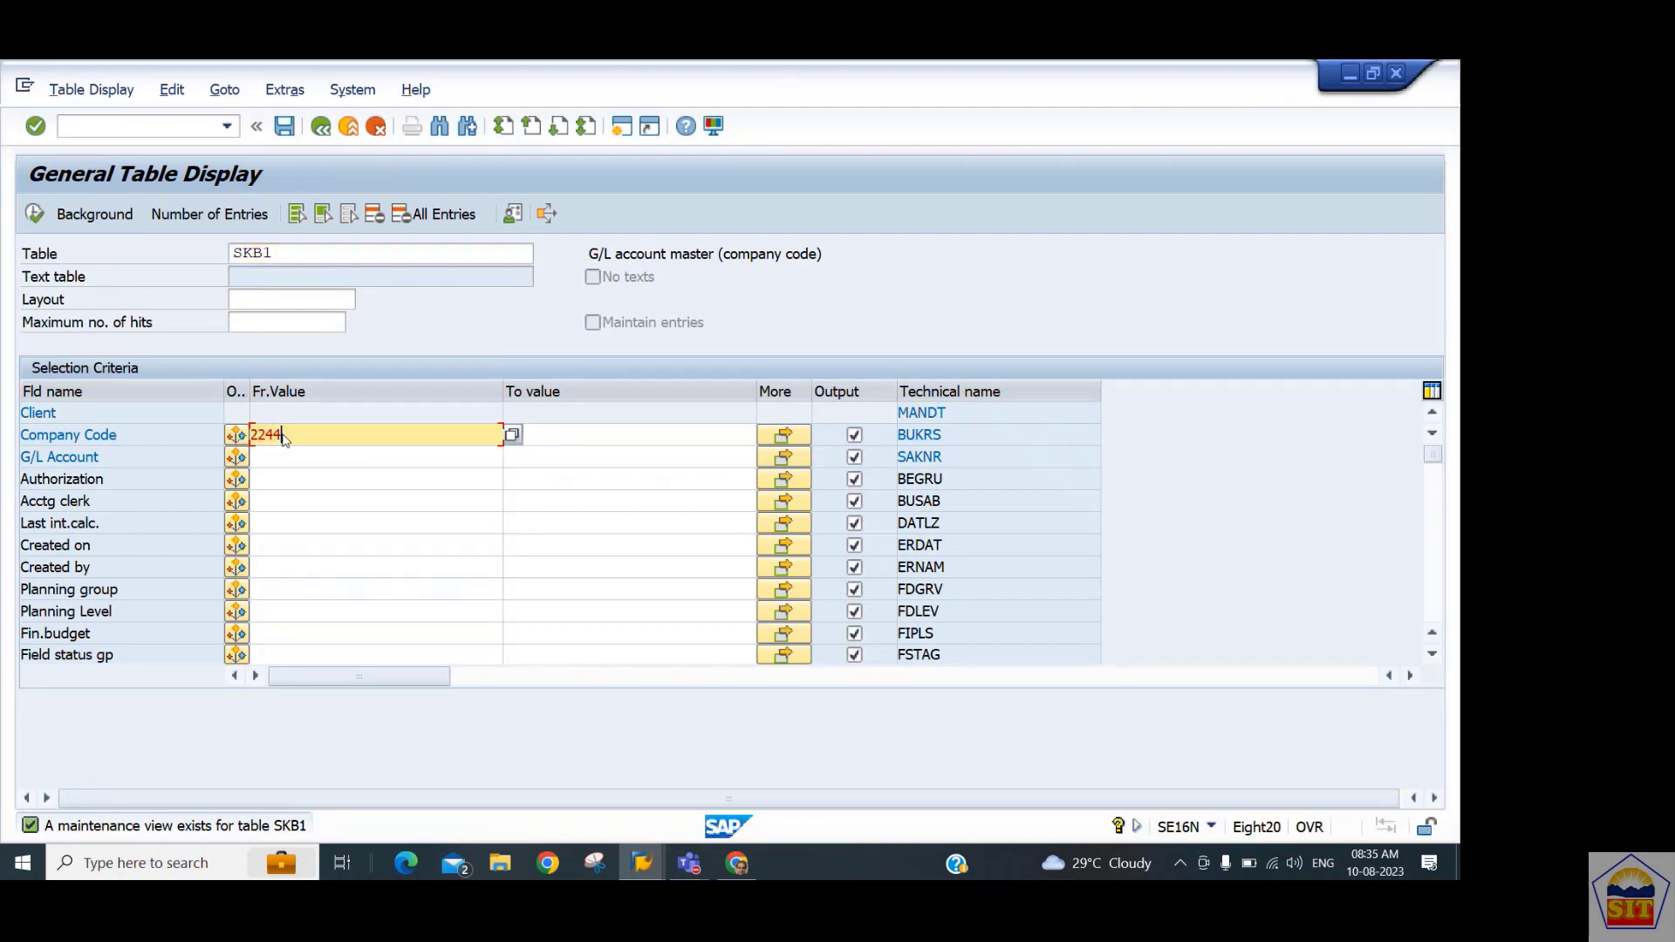
{"action": "left_click", "coordinate": [35, 216]}
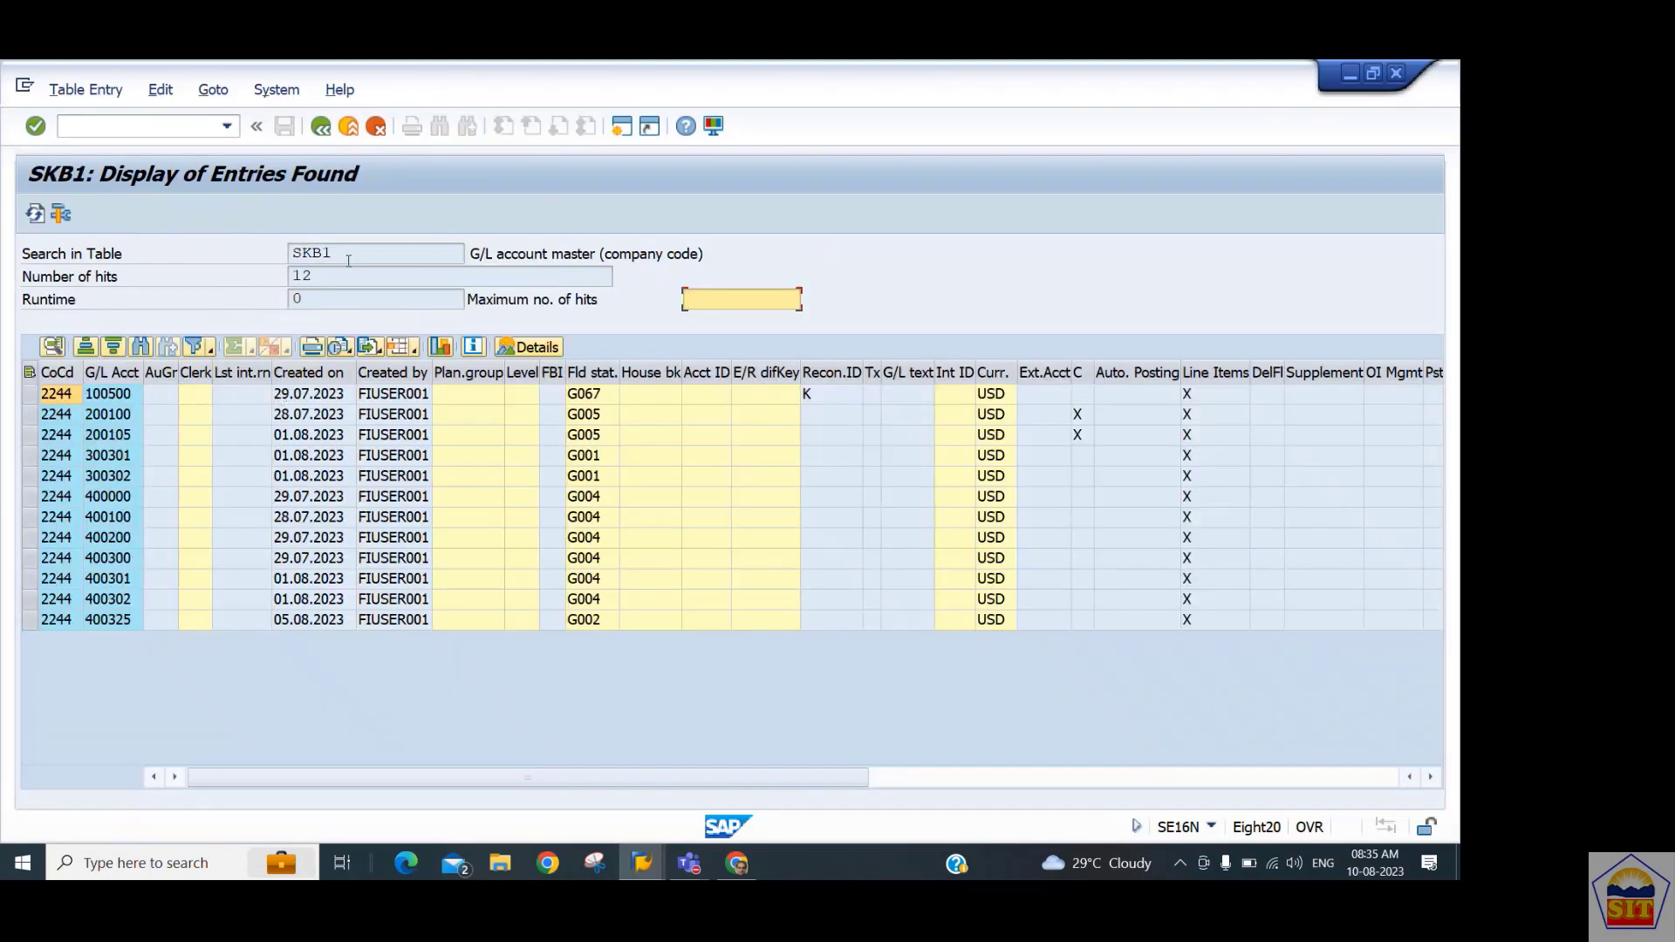
Examine the table name and the G/L account, creator and field status group columns in the SKB1 results.
{"action": "left_click_drag", "start_coordinate": [347, 256], "coordinate": [232, 255]}
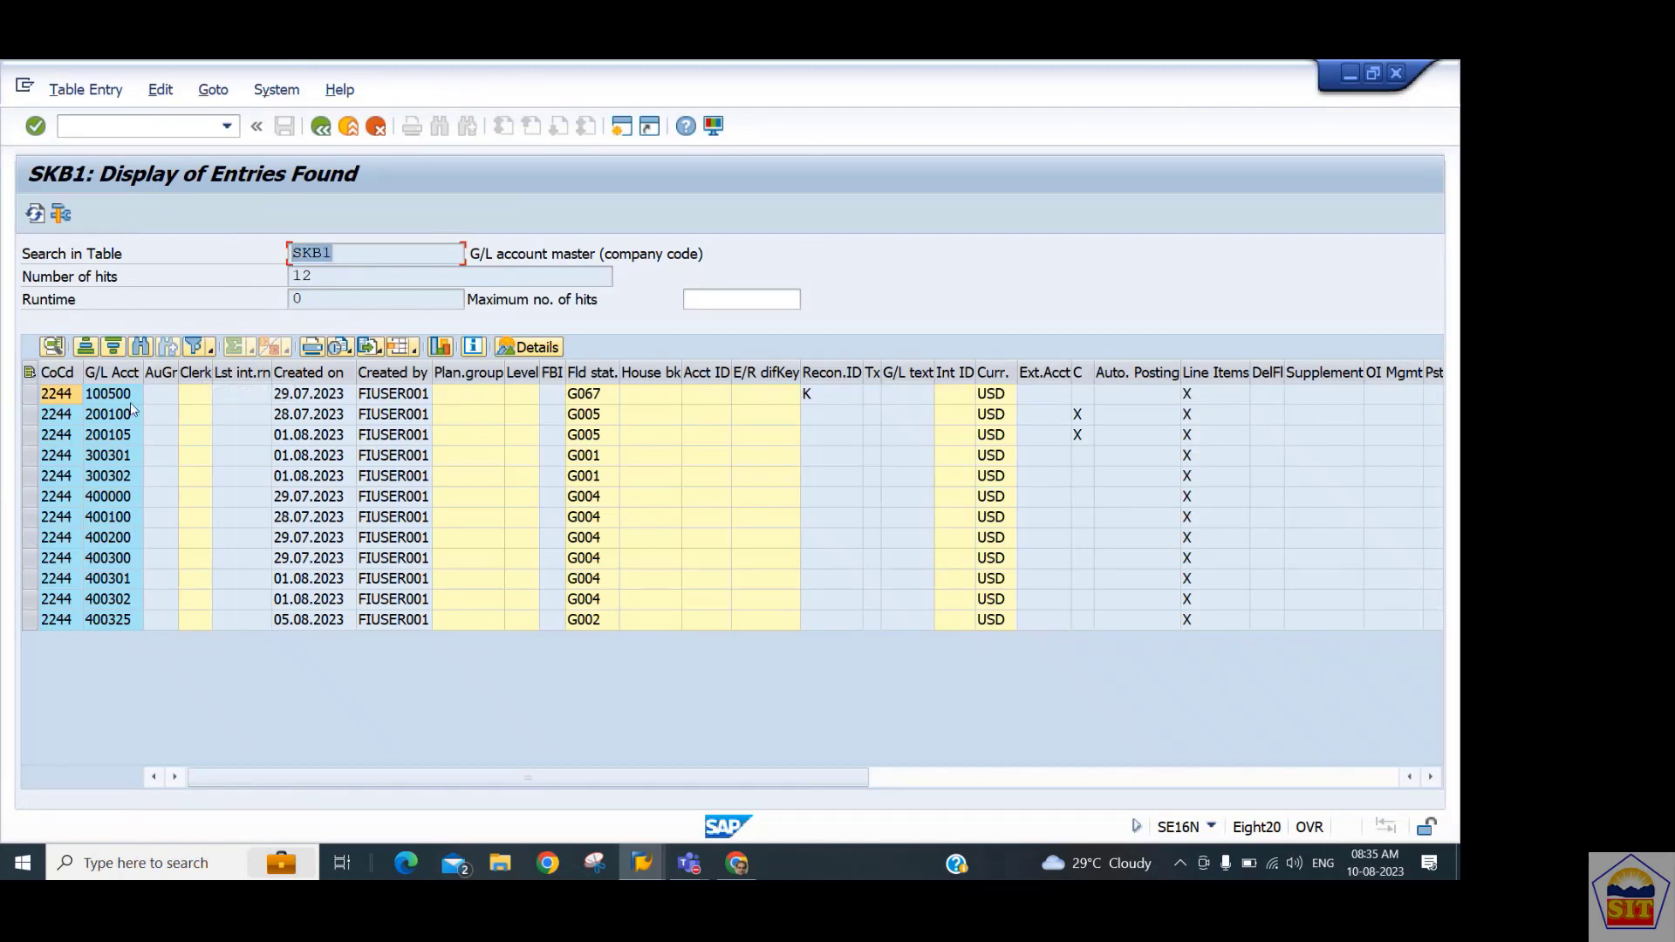
{"action": "left_click", "coordinate": [119, 375]}
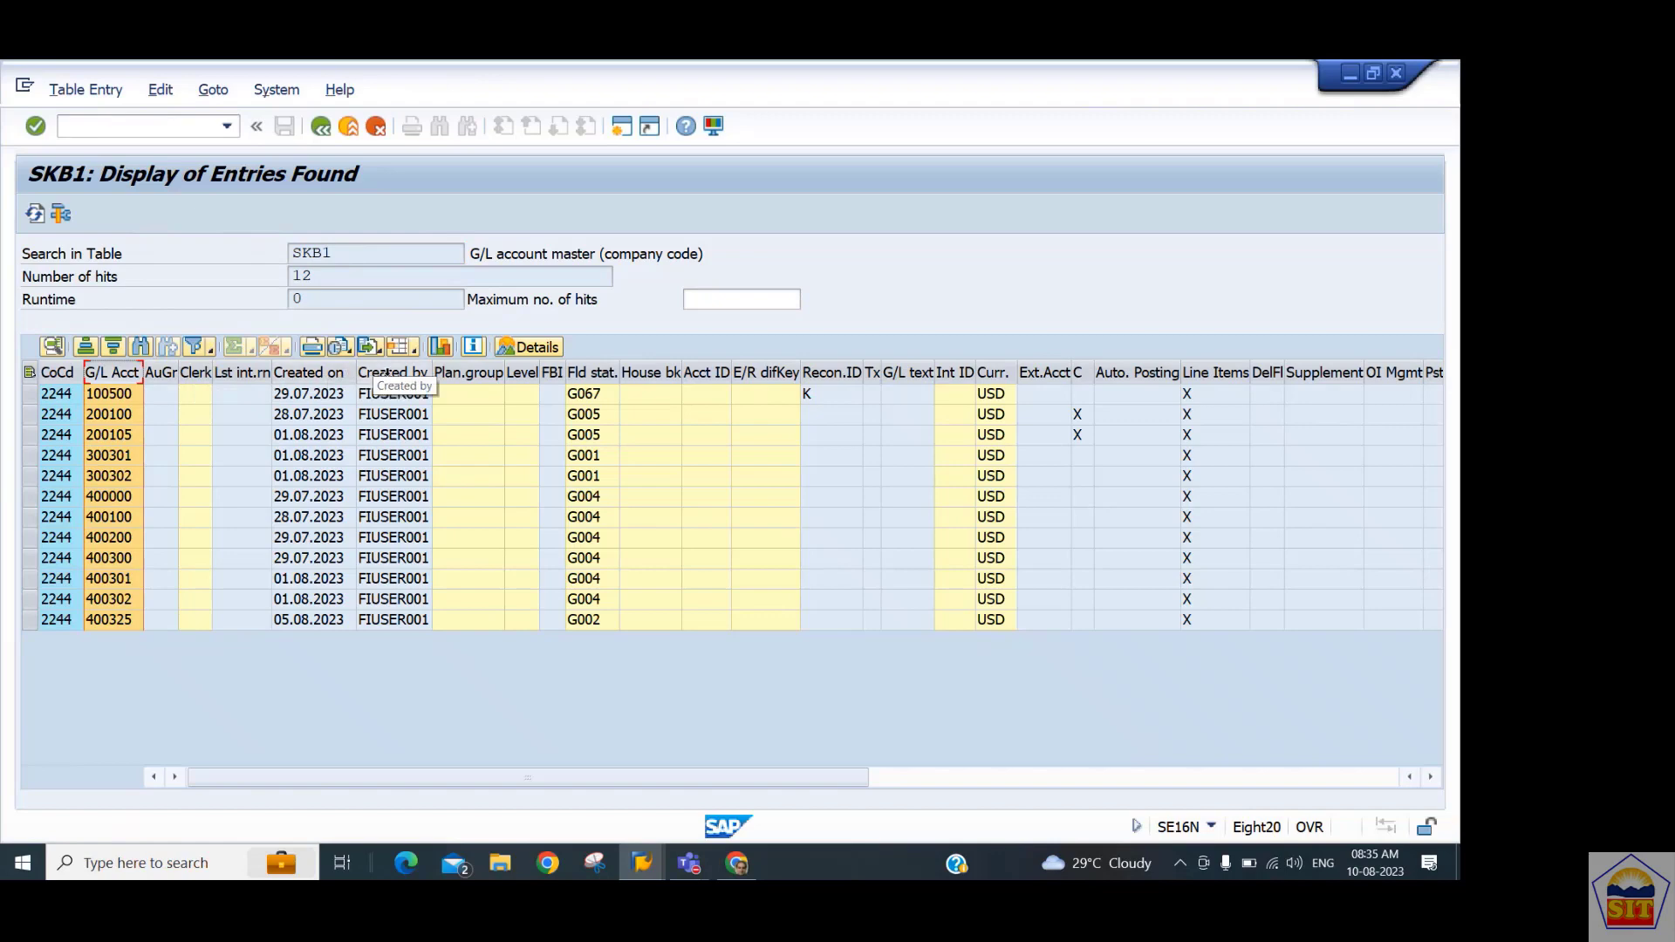
{"action": "left_click", "coordinate": [386, 374]}
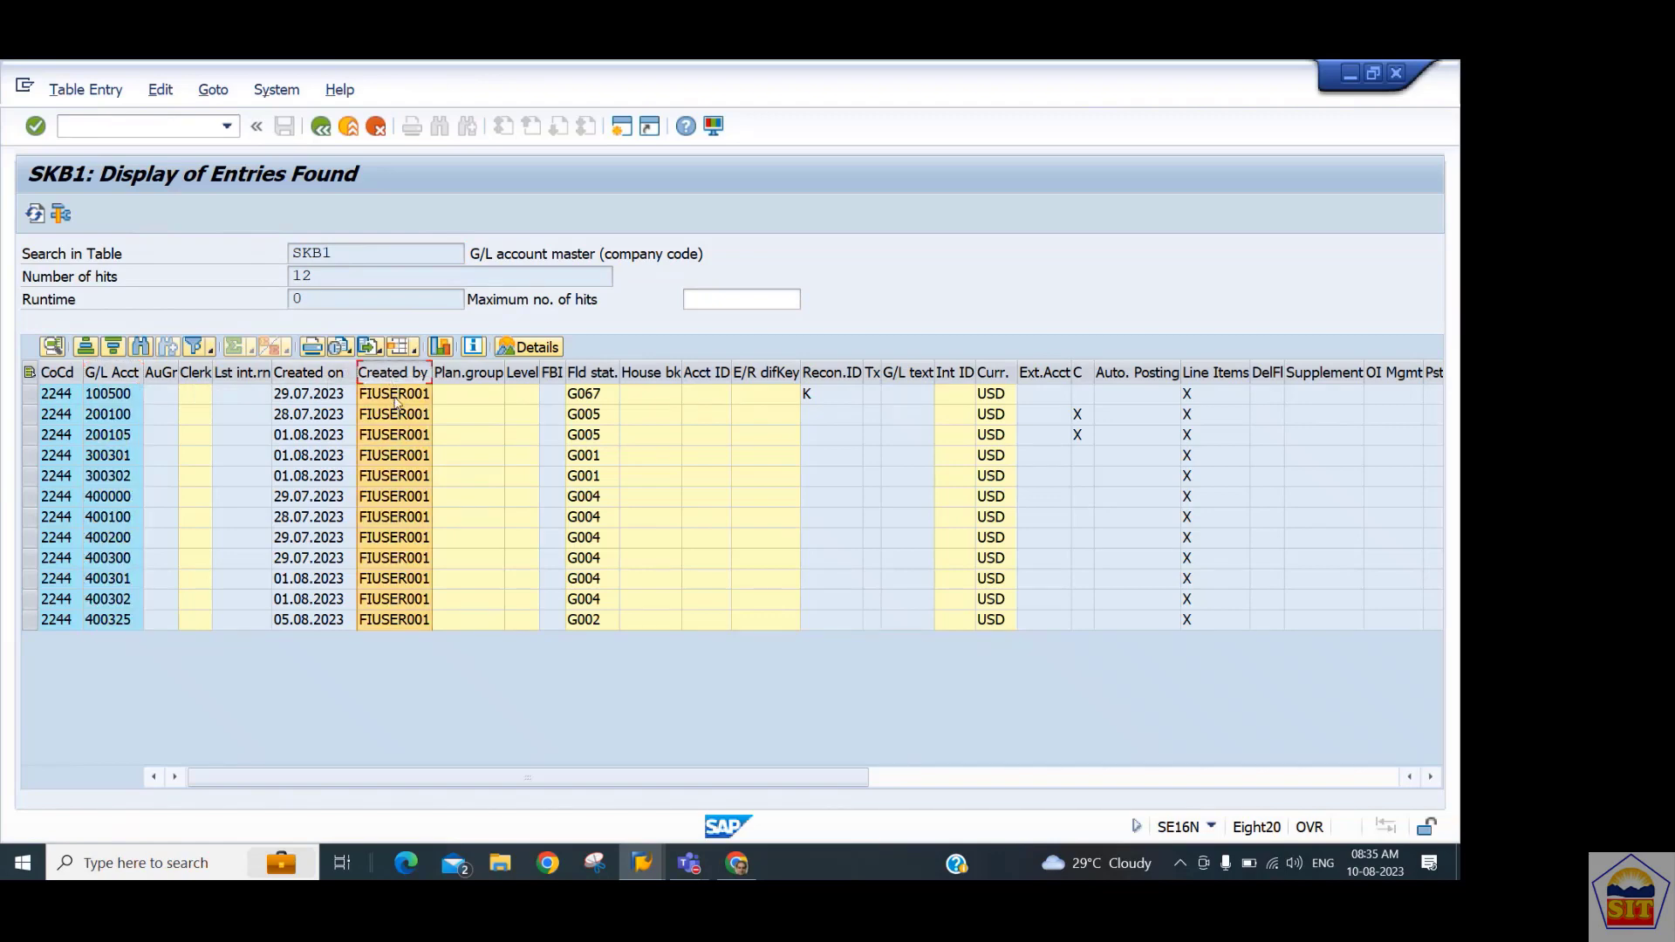
{"action": "left_click", "coordinate": [394, 397]}
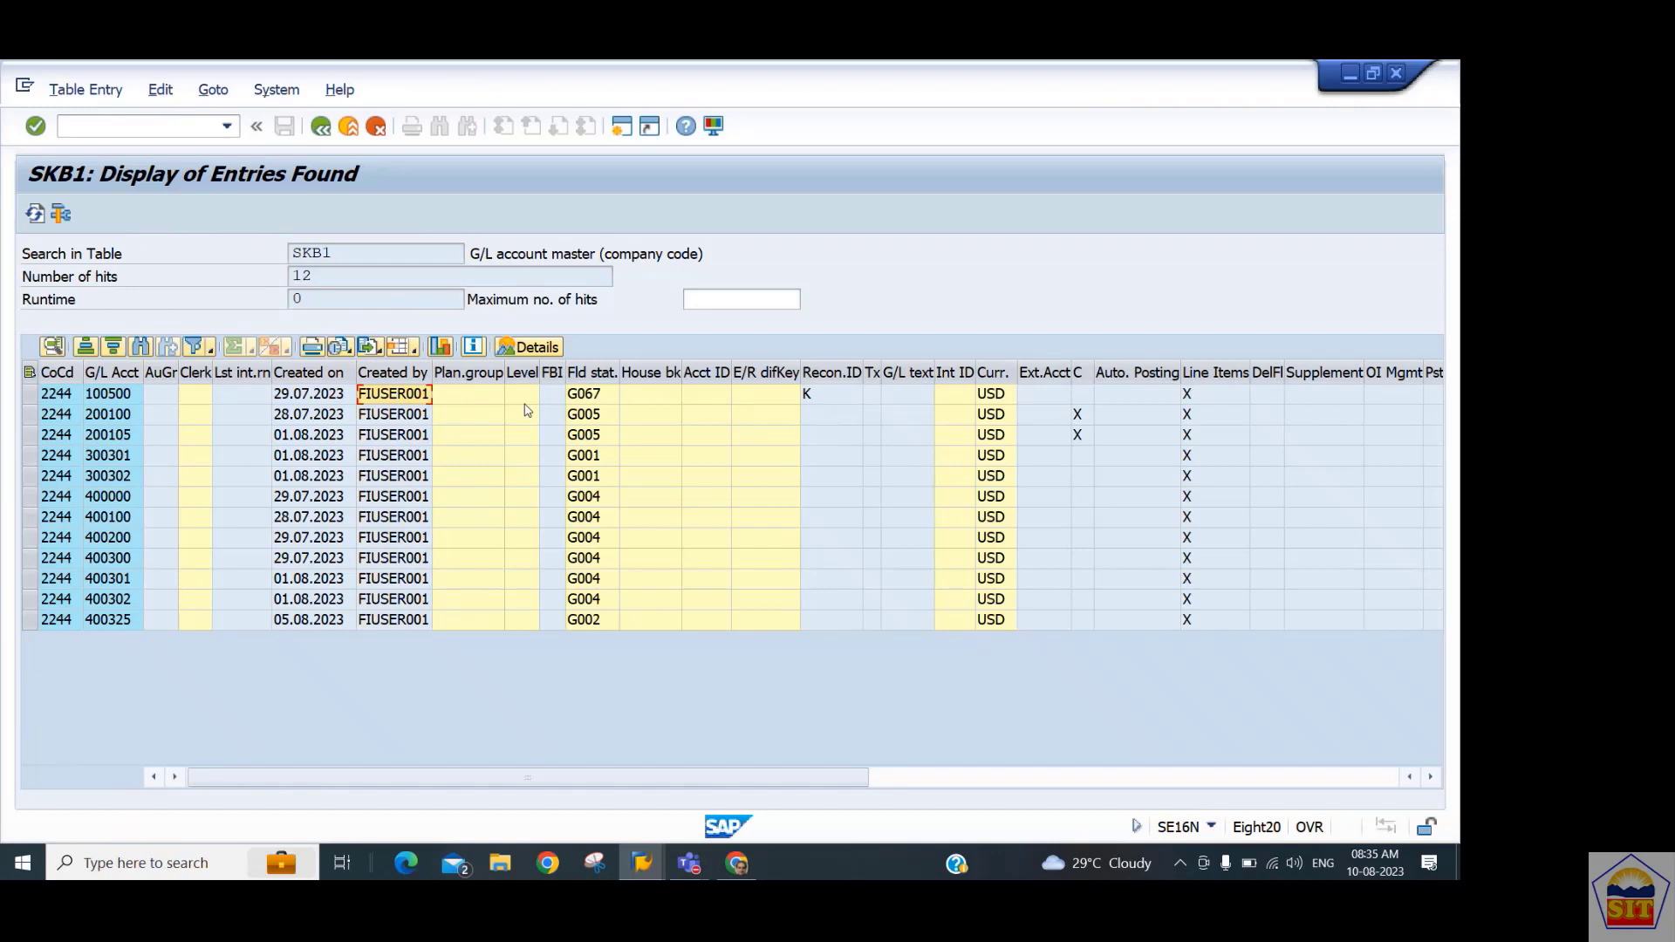
{"action": "left_click", "coordinate": [590, 374]}
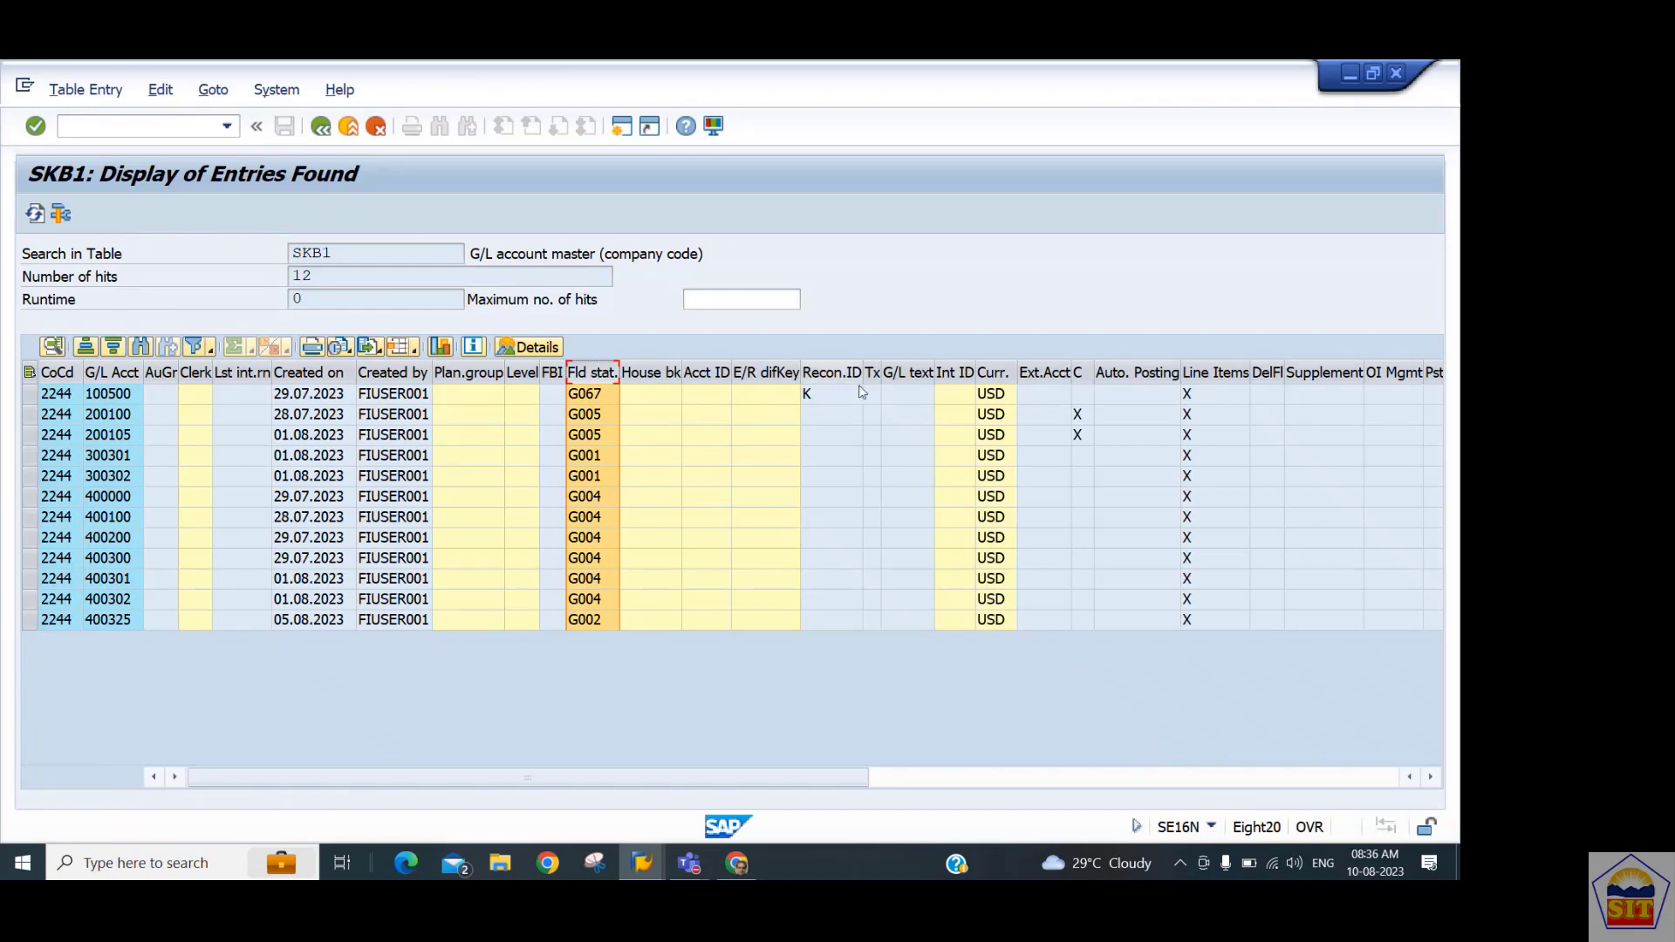
Examine the currency, reconciliation ID, line items and open item management columns of SKB1.
{"action": "left_click", "coordinate": [991, 374]}
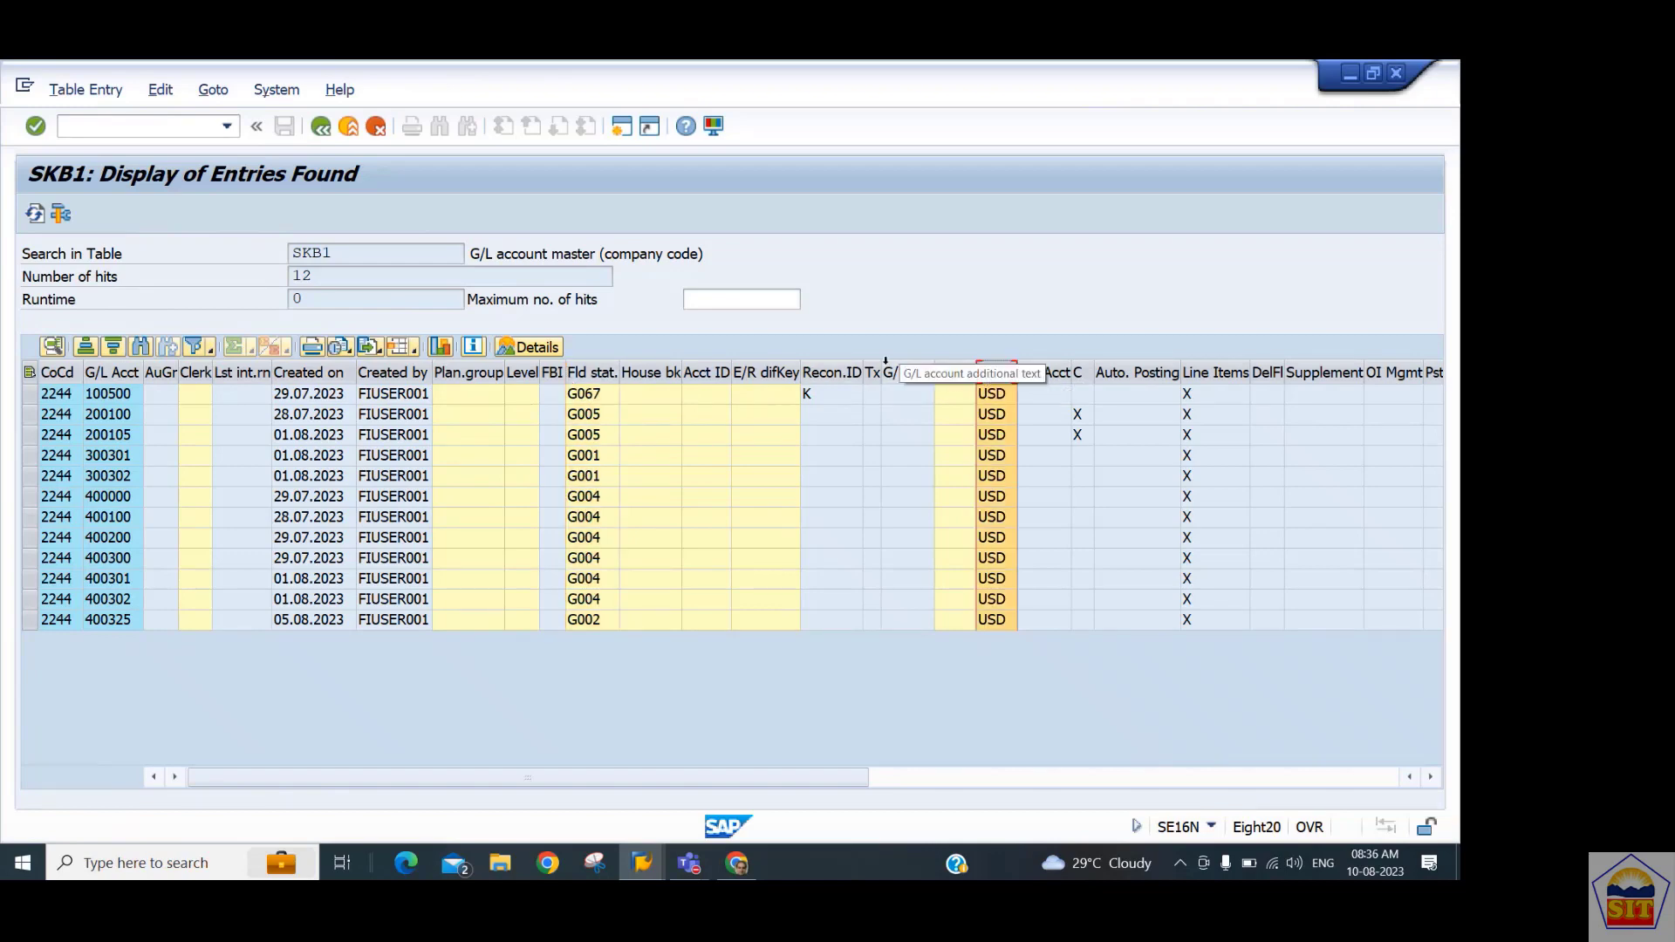
{"action": "left_click", "coordinate": [841, 378]}
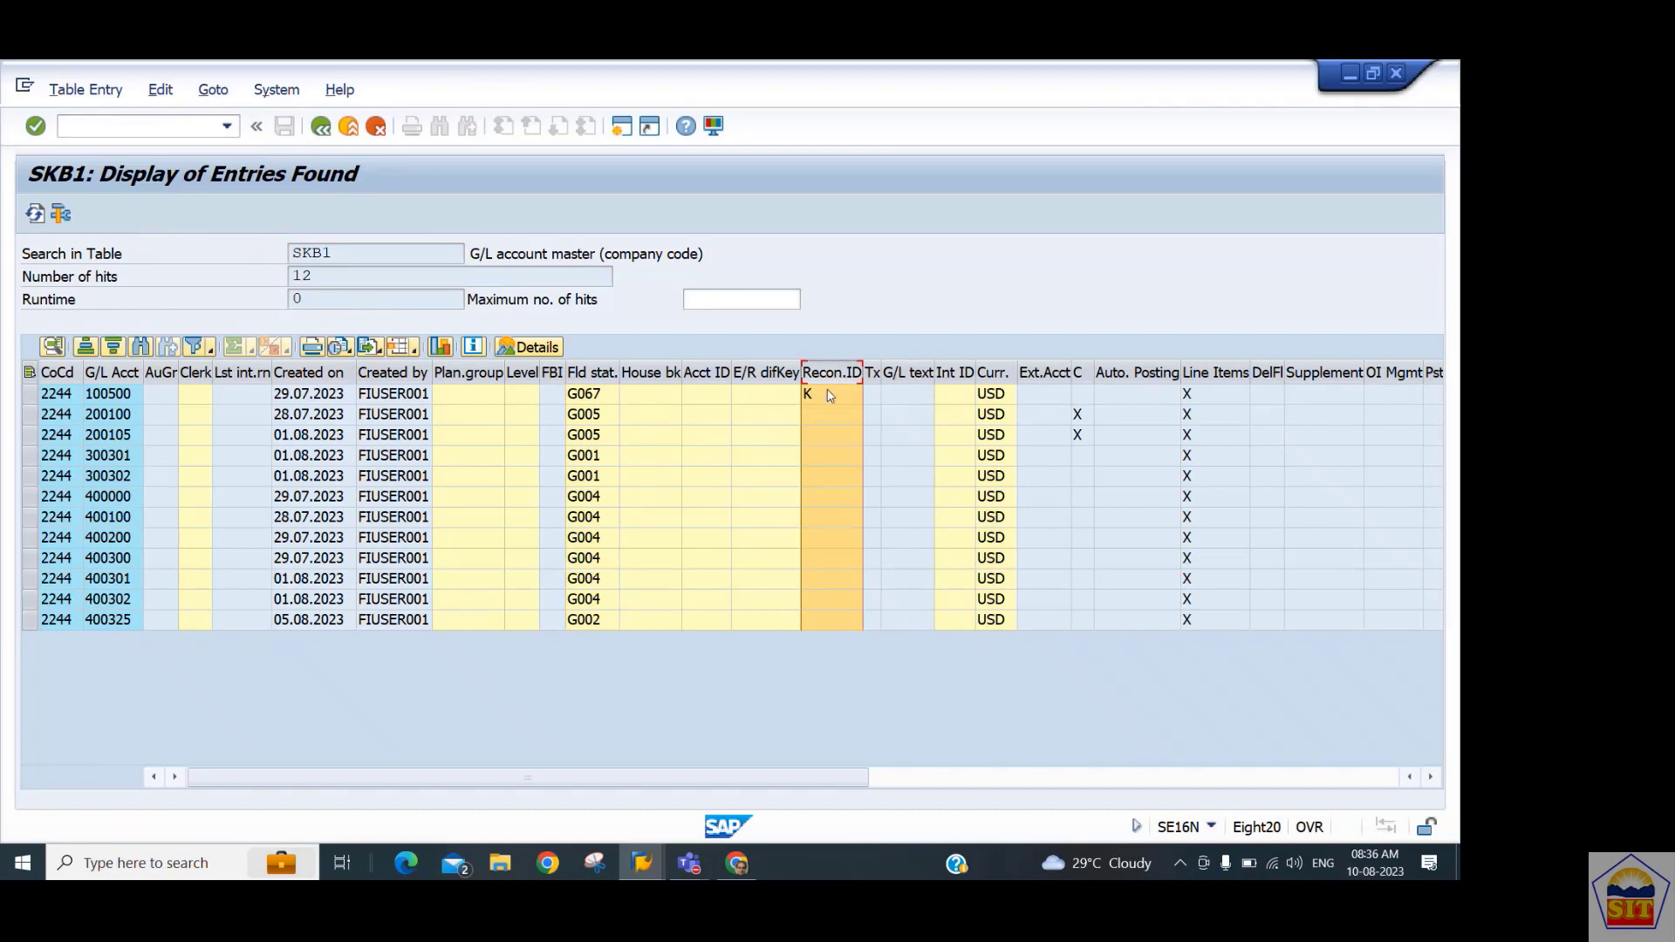
{"action": "left_click", "coordinate": [824, 397]}
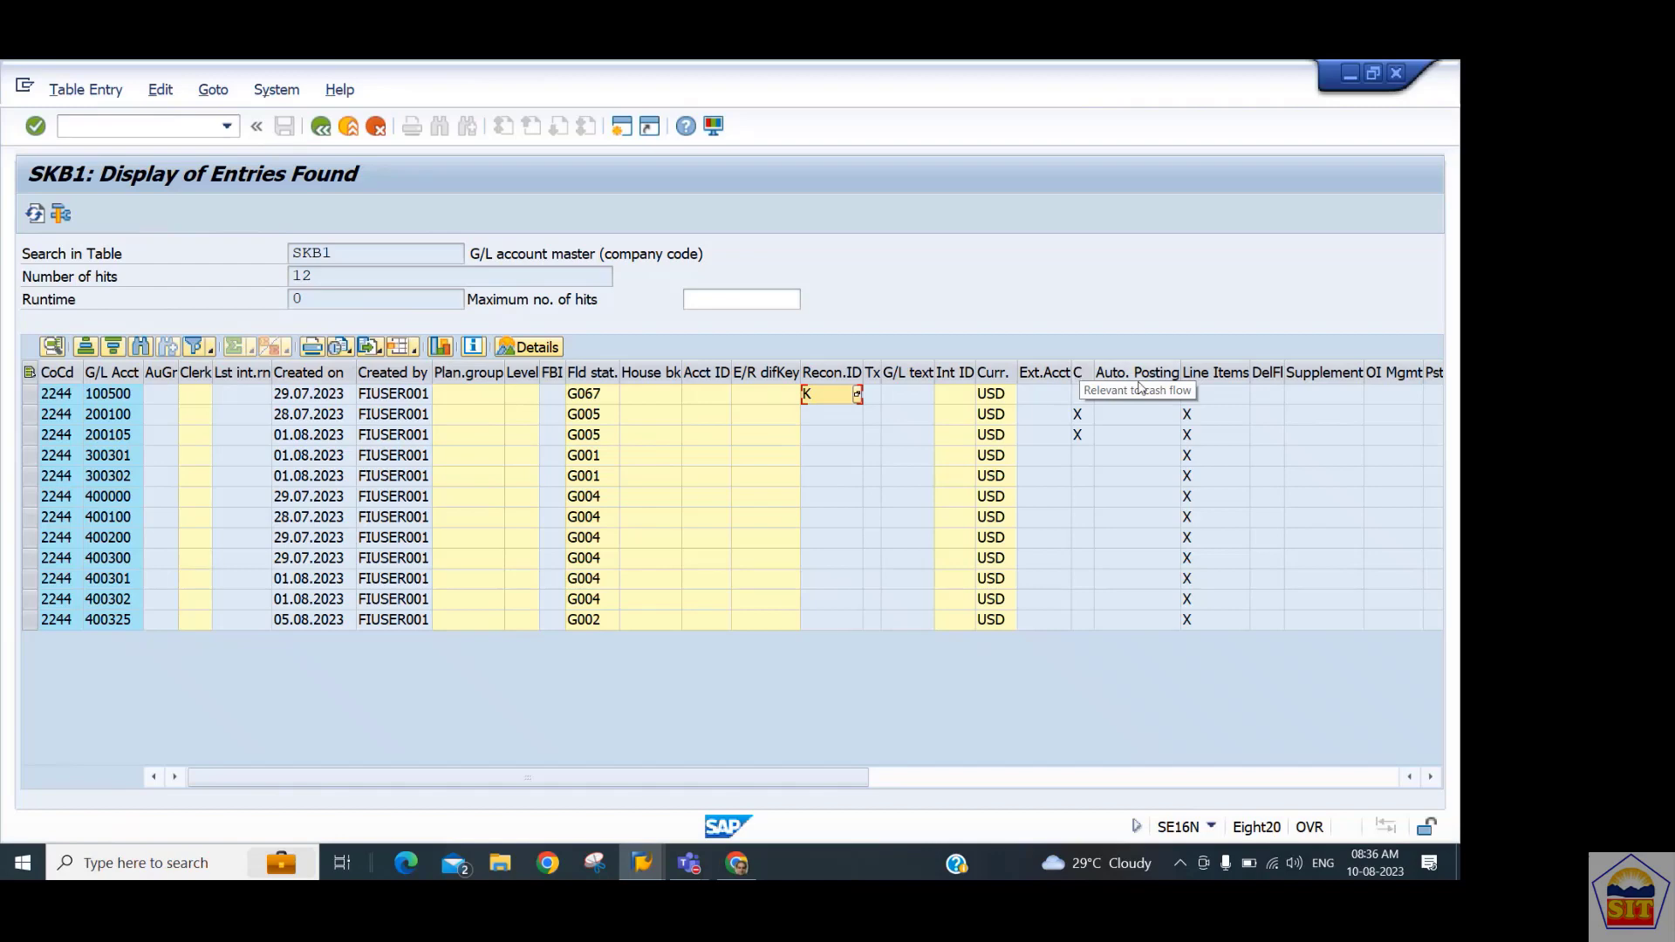
{"action": "left_click", "coordinate": [1226, 374]}
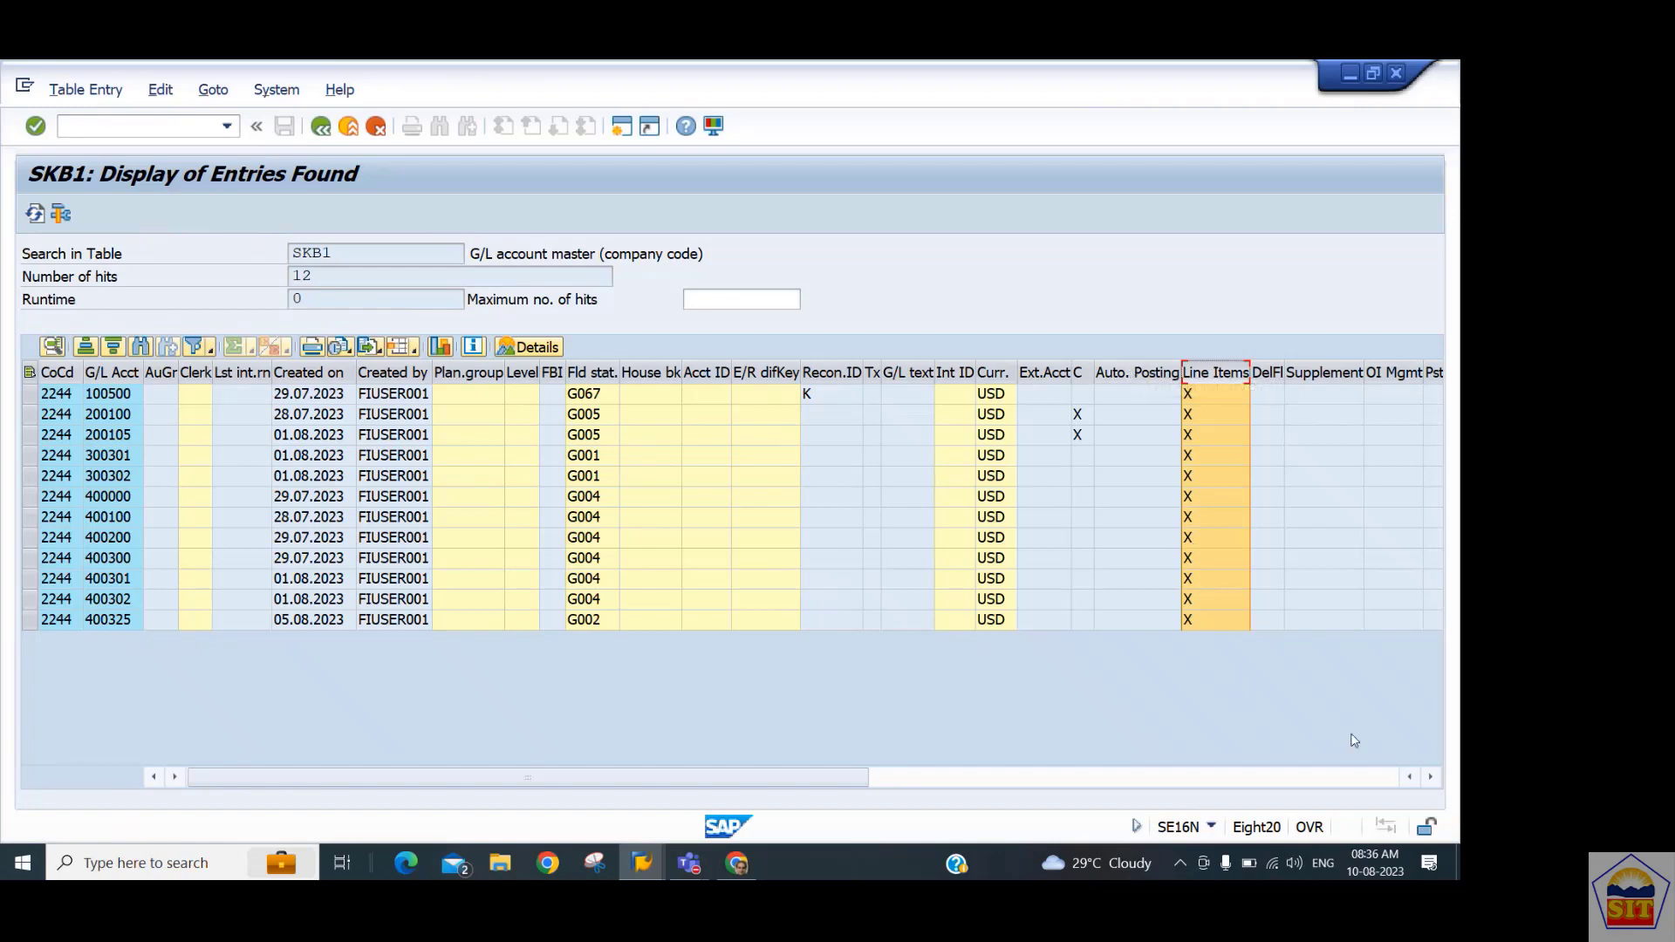
{"action": "left_click", "coordinate": [1398, 374]}
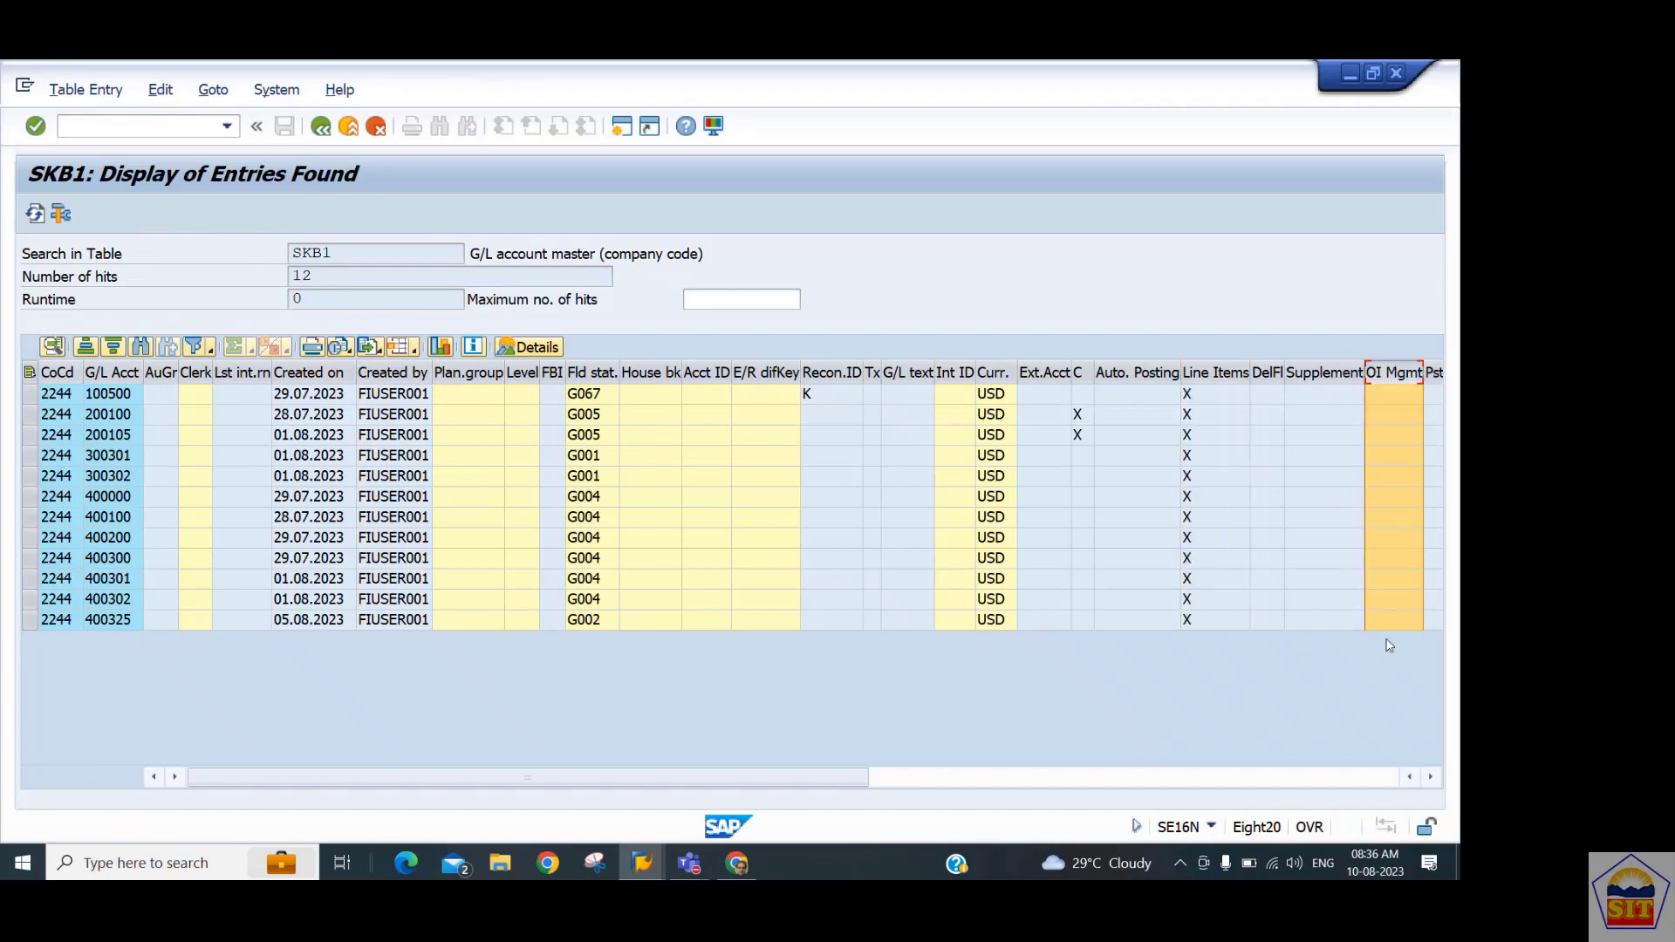
Examine the posting block, sort key and remaining columns of SKB1, and return to the selection.
{"action": "left_click", "coordinate": [1431, 776]}
{"action": "left_click", "coordinate": [1431, 776]}
{"action": "left_click", "coordinate": [1431, 776]}
{"action": "left_click", "coordinate": [1431, 776]}
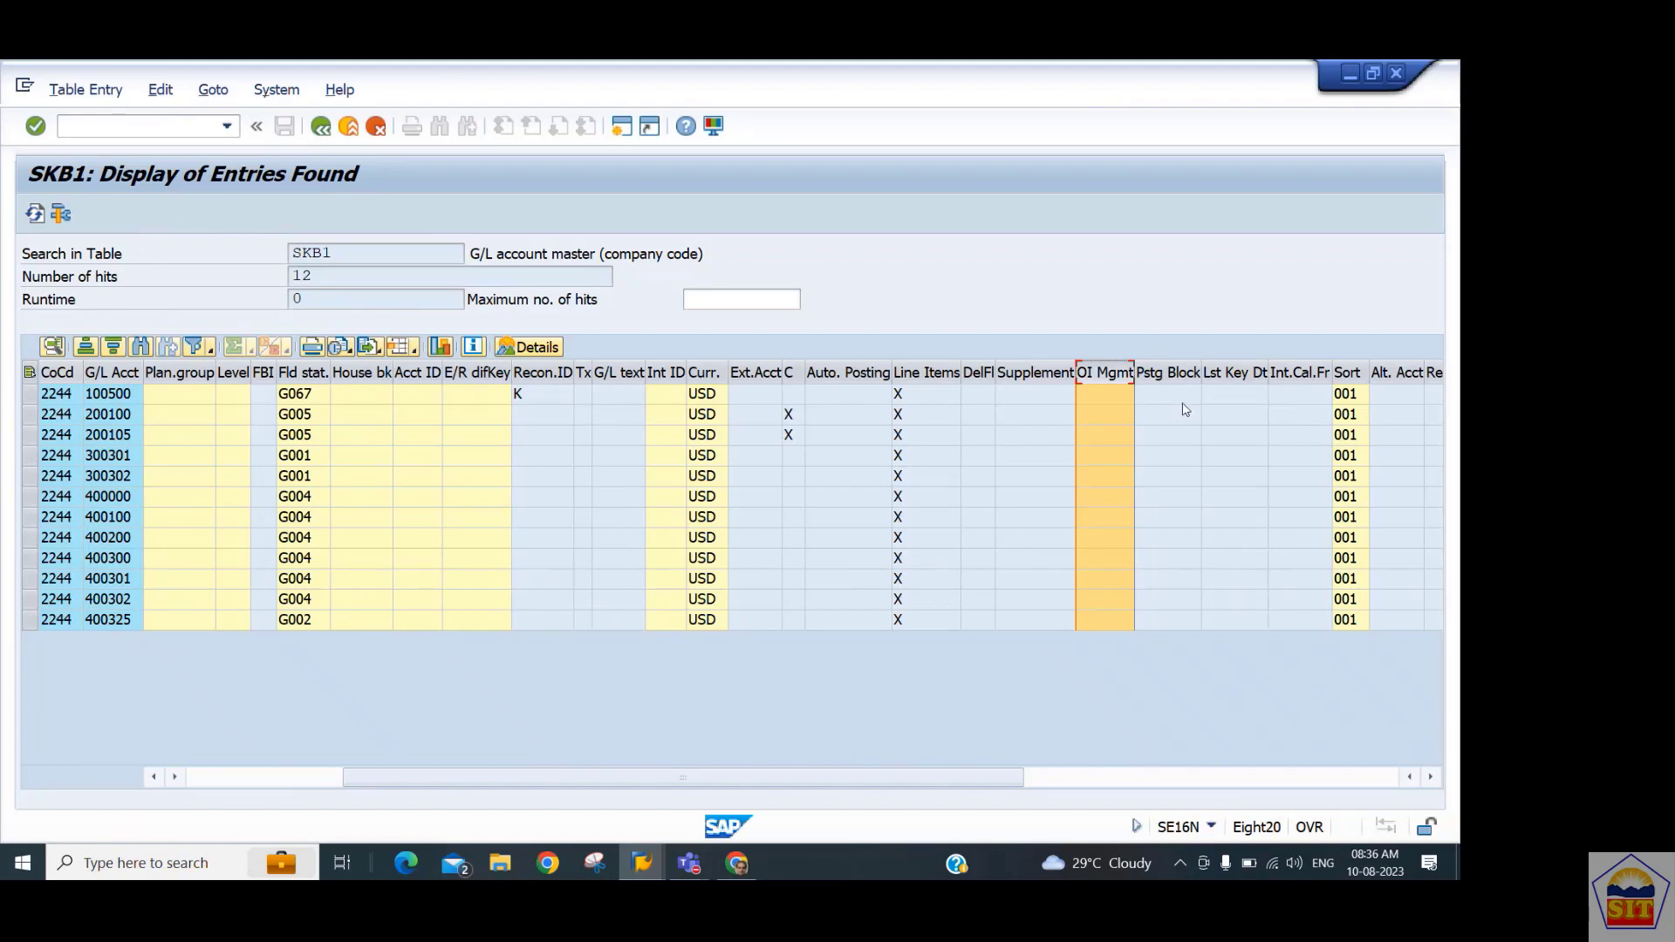
{"action": "left_click", "coordinate": [1173, 435]}
{"action": "left_click", "coordinate": [1187, 479]}
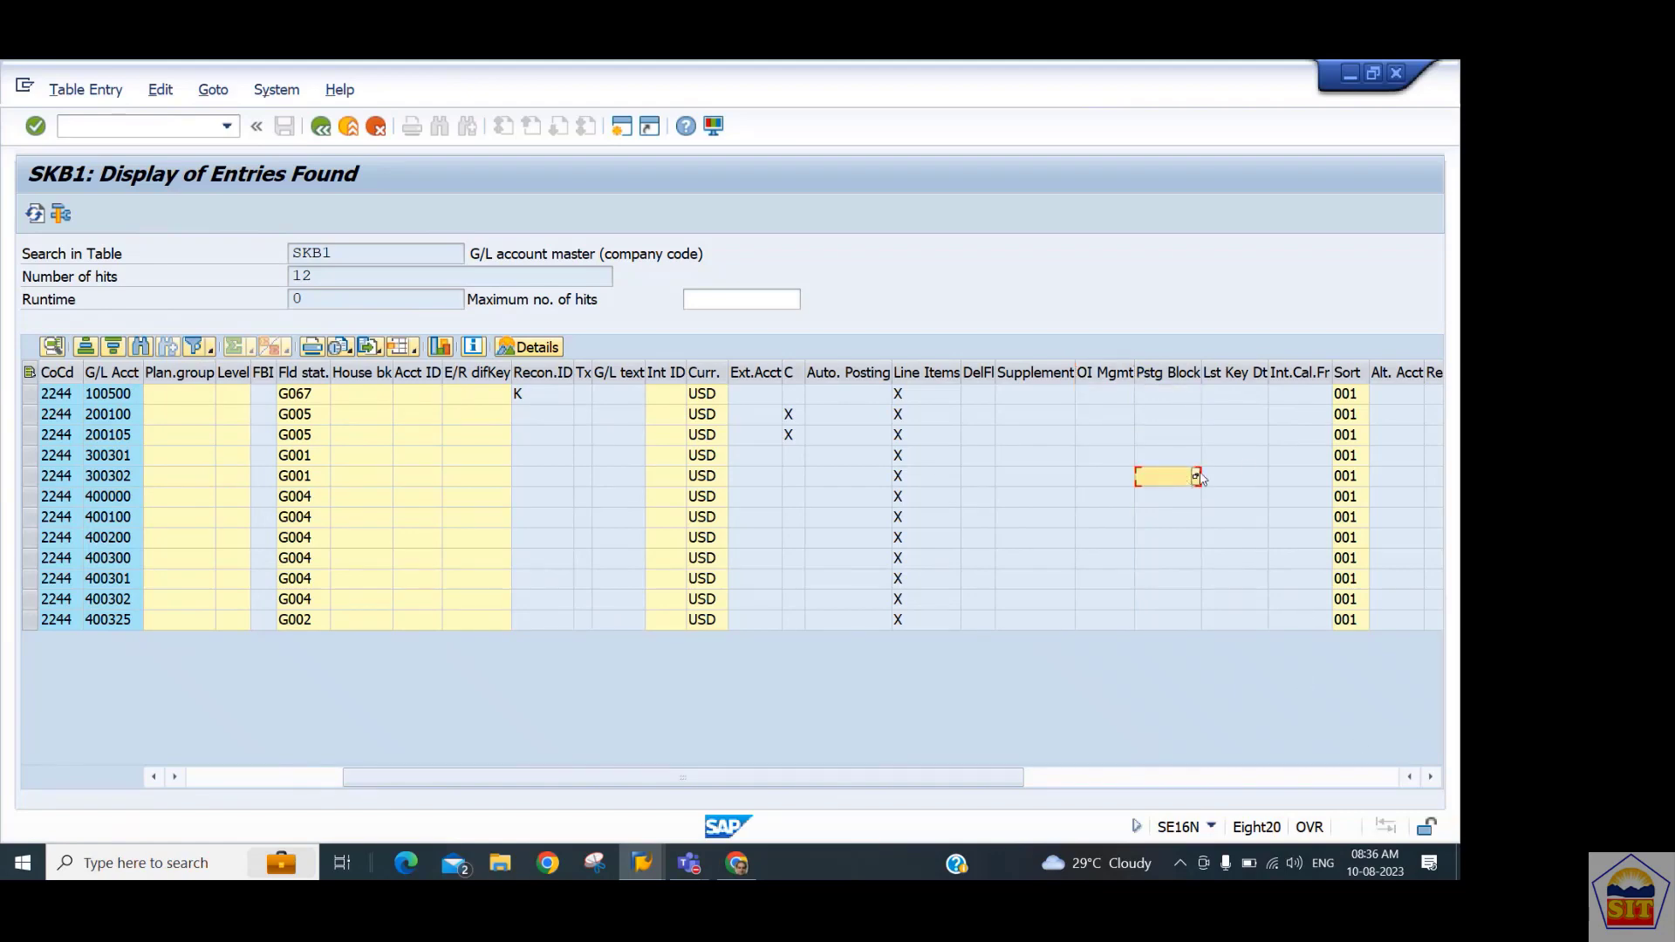
{"action": "left_click", "coordinate": [1431, 777]}
{"action": "left_click", "coordinate": [1433, 778]}
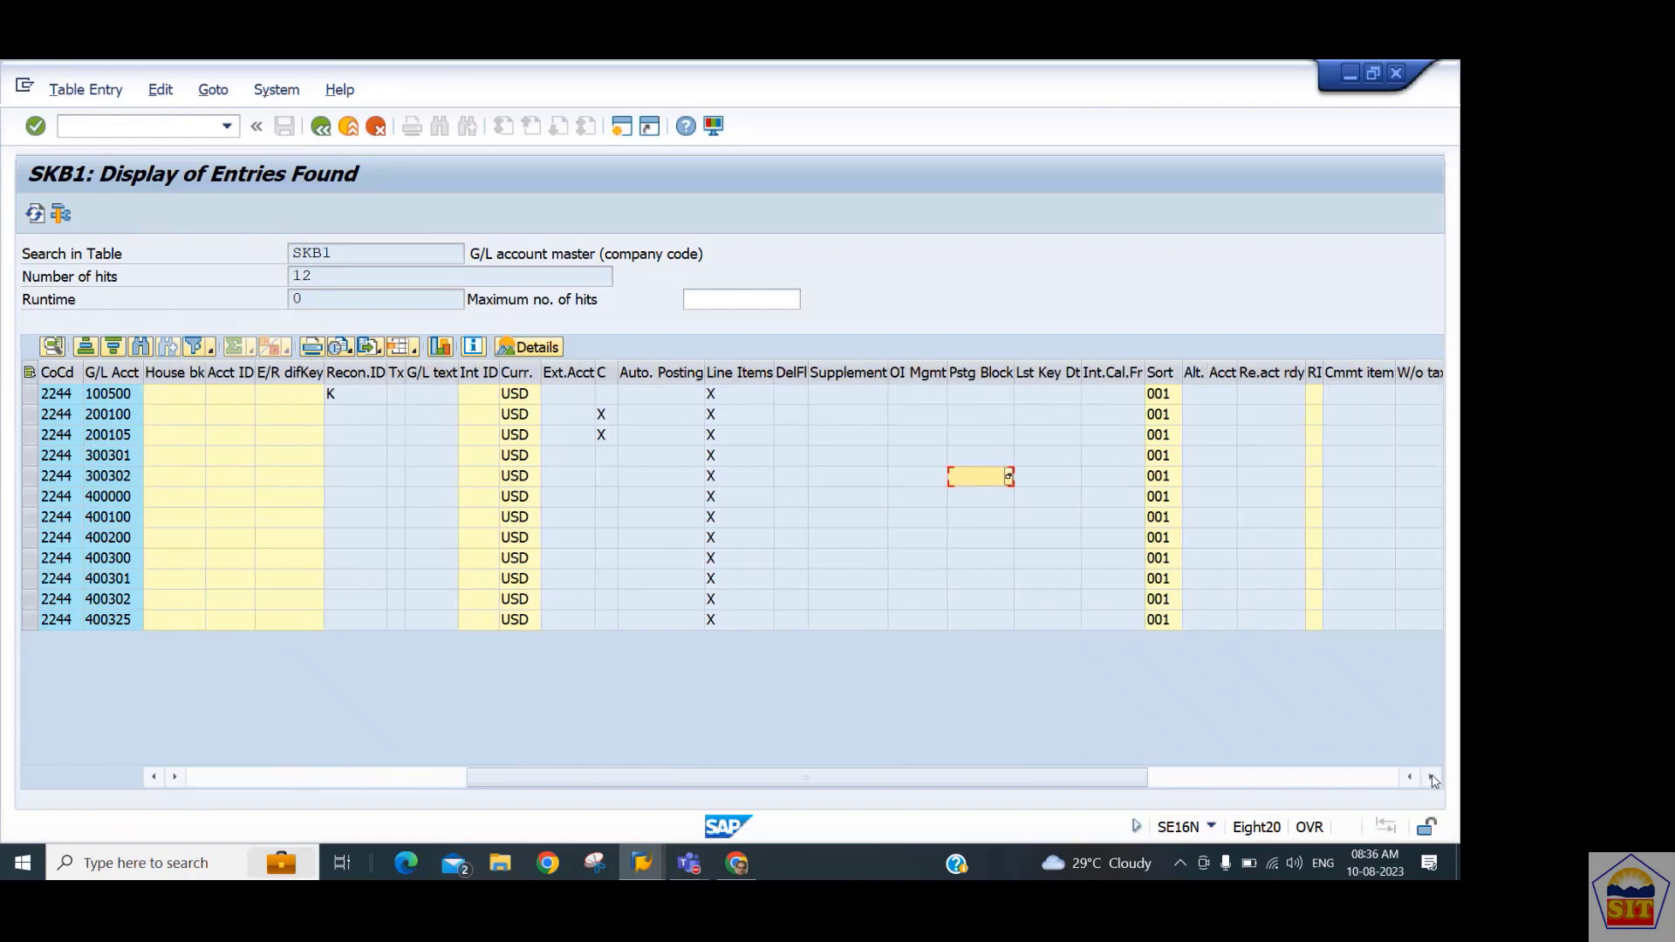
{"action": "left_click", "coordinate": [1174, 394]}
{"action": "left_click", "coordinate": [1431, 777]}
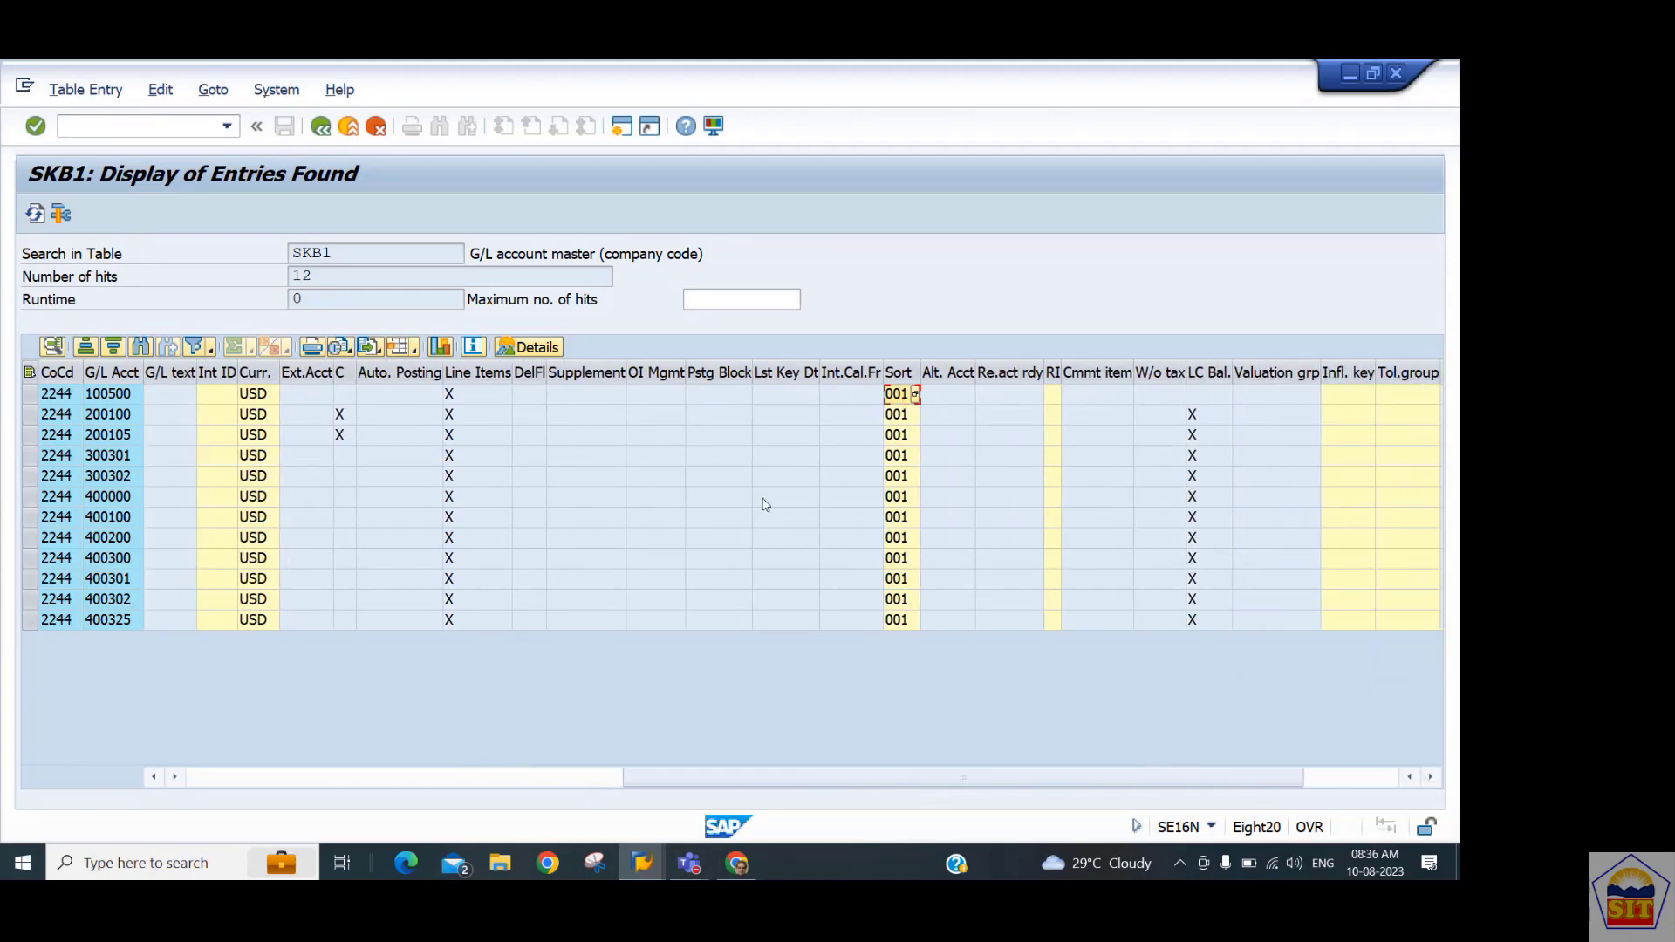
{"action": "left_click", "coordinate": [316, 127]}
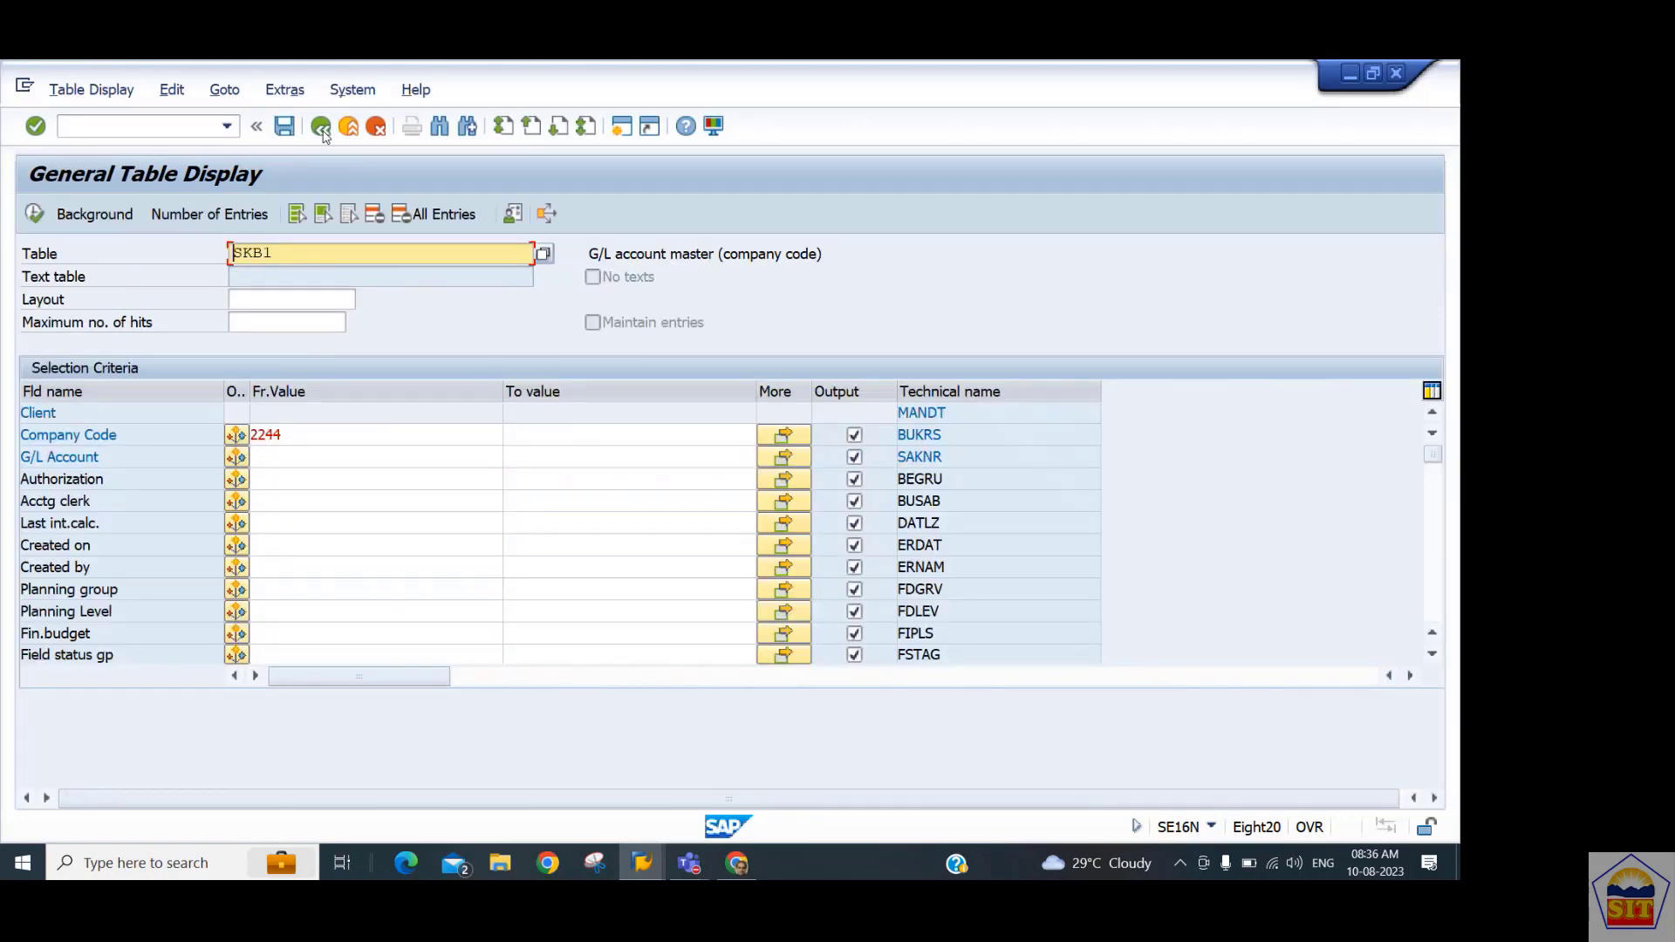
Change the table to KNA1 and list its customer master entries without any selection restriction.
{"action": "key", "text": "End"}
{"action": "key", "text": "BackSpace"}
{"action": "key", "text": "BackSpace"}
{"action": "key", "text": "BackSpace"}
{"action": "key", "text": "BackSpace"}
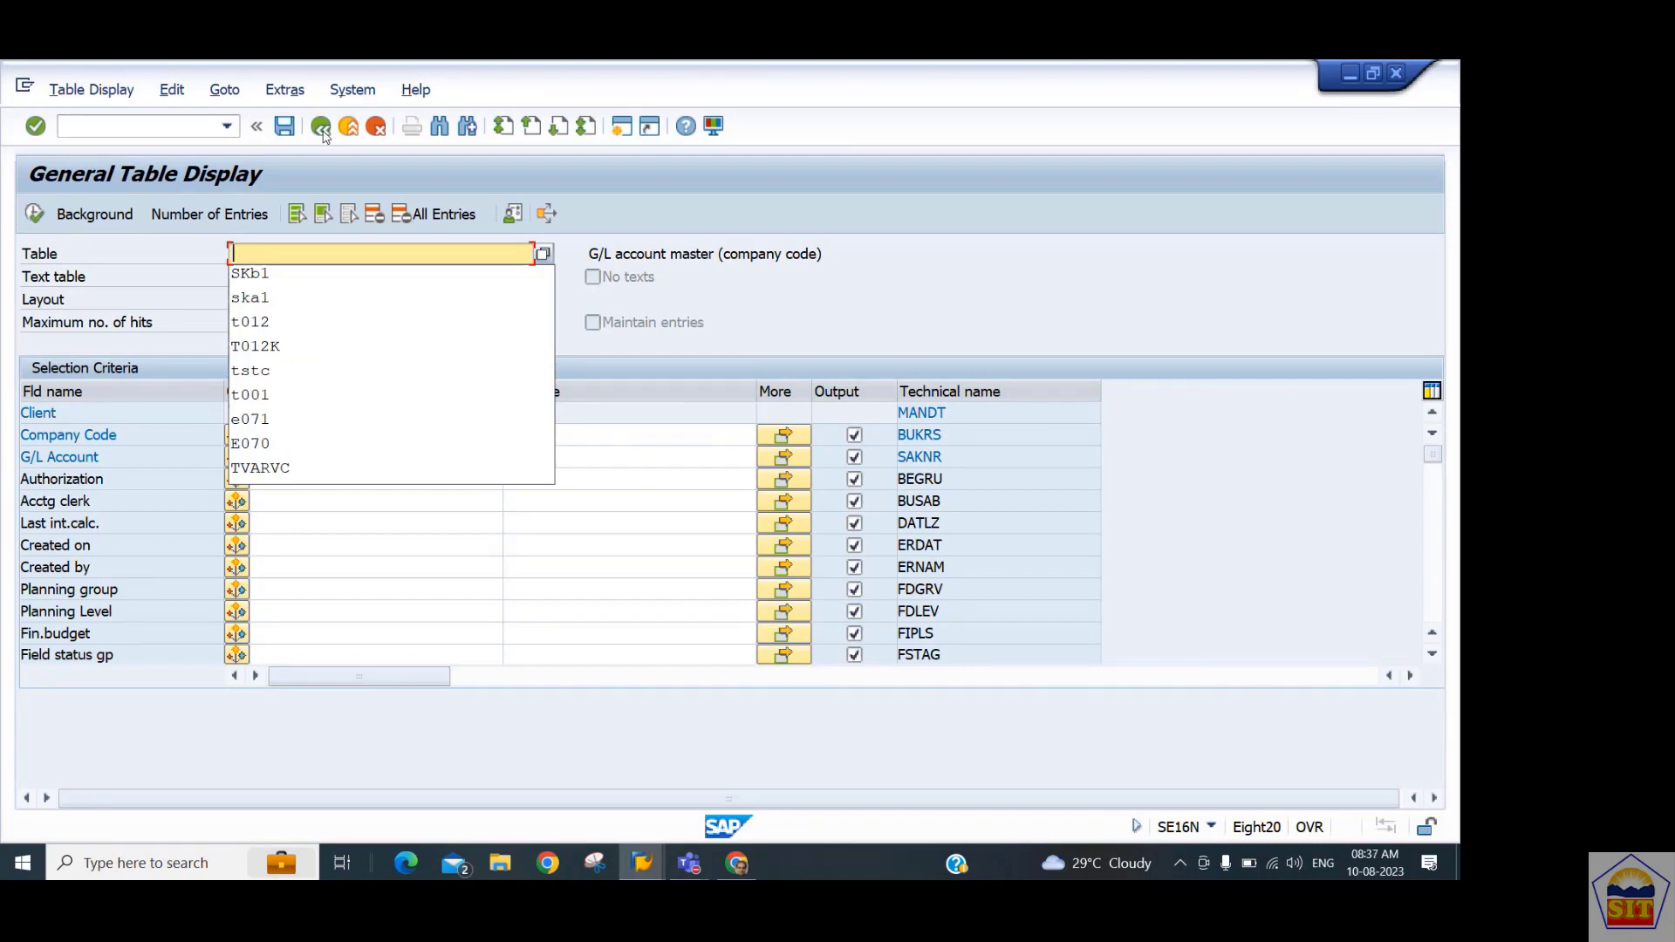
{"action": "type", "text": "kn"}
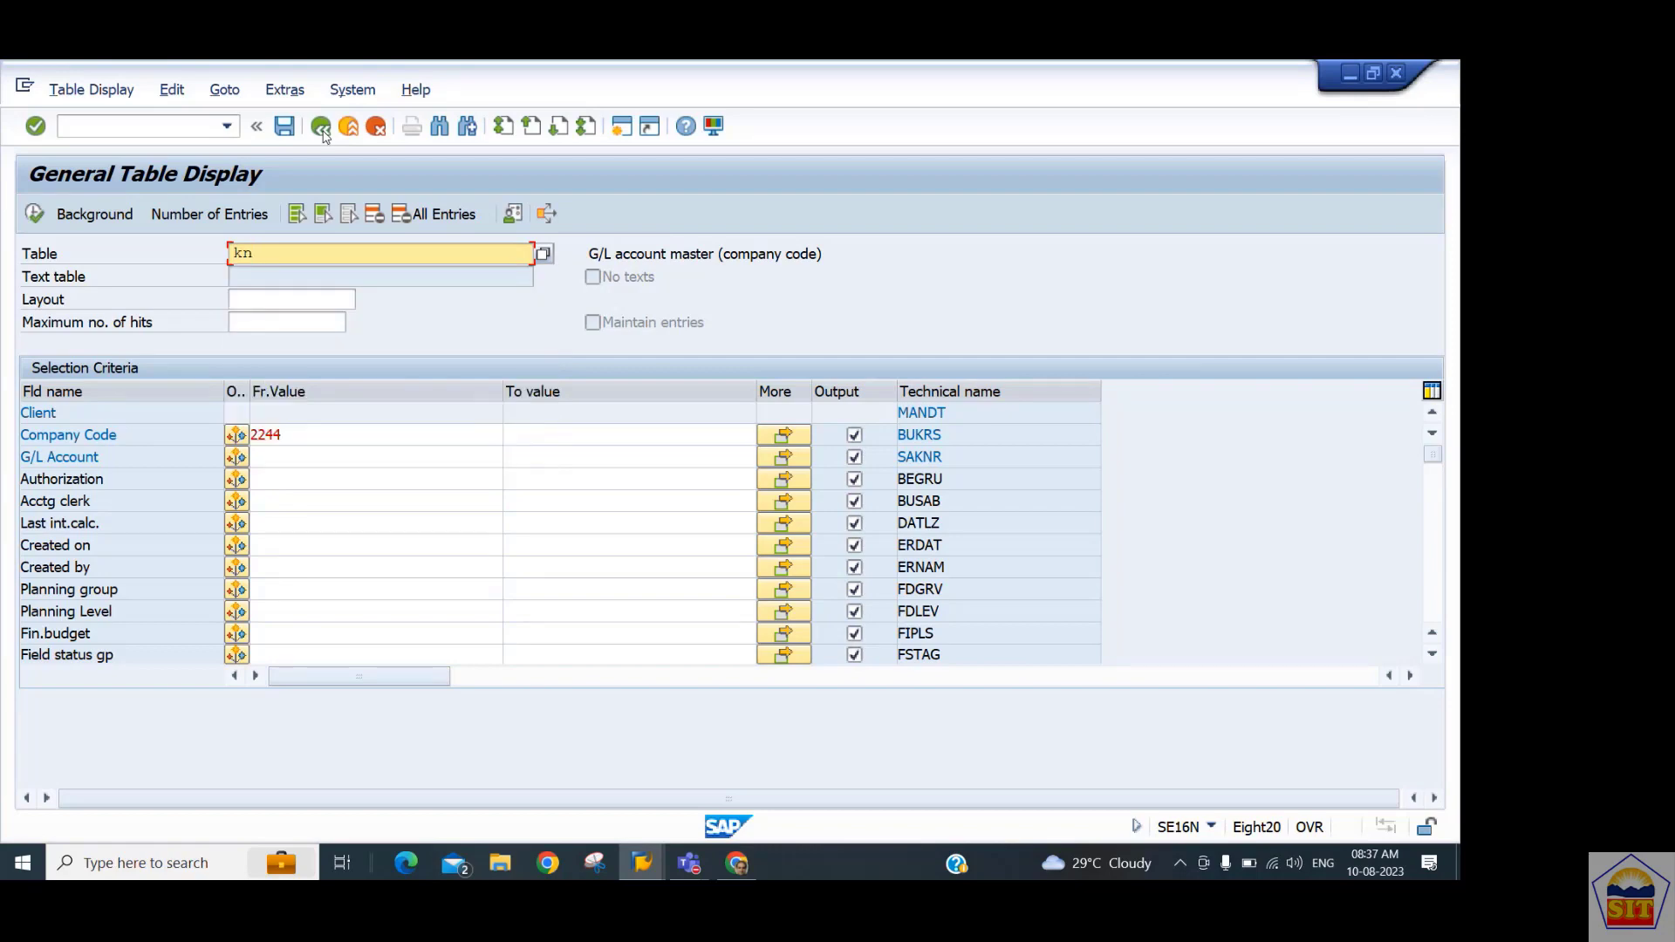
{"action": "type", "text": "a"}
{"action": "key", "text": "BackSpace"}
{"action": "type", "text": "al"}
{"action": "key", "text": "Return"}
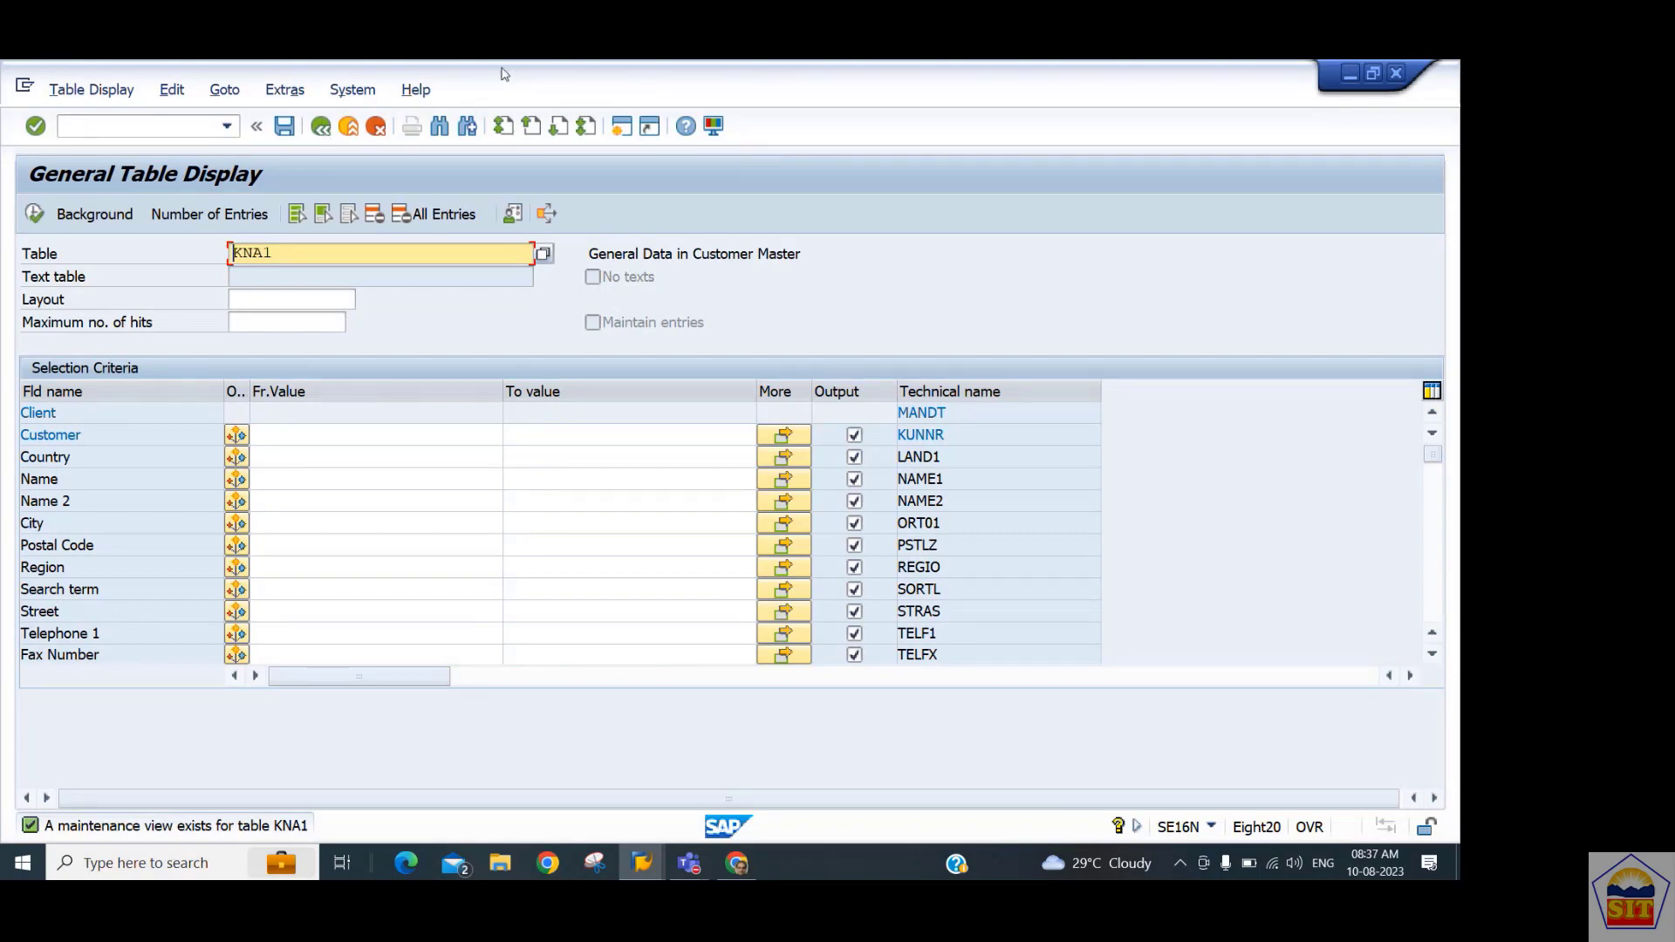
{"action": "left_click_drag", "start_coordinate": [635, 253], "coordinate": [792, 253]}
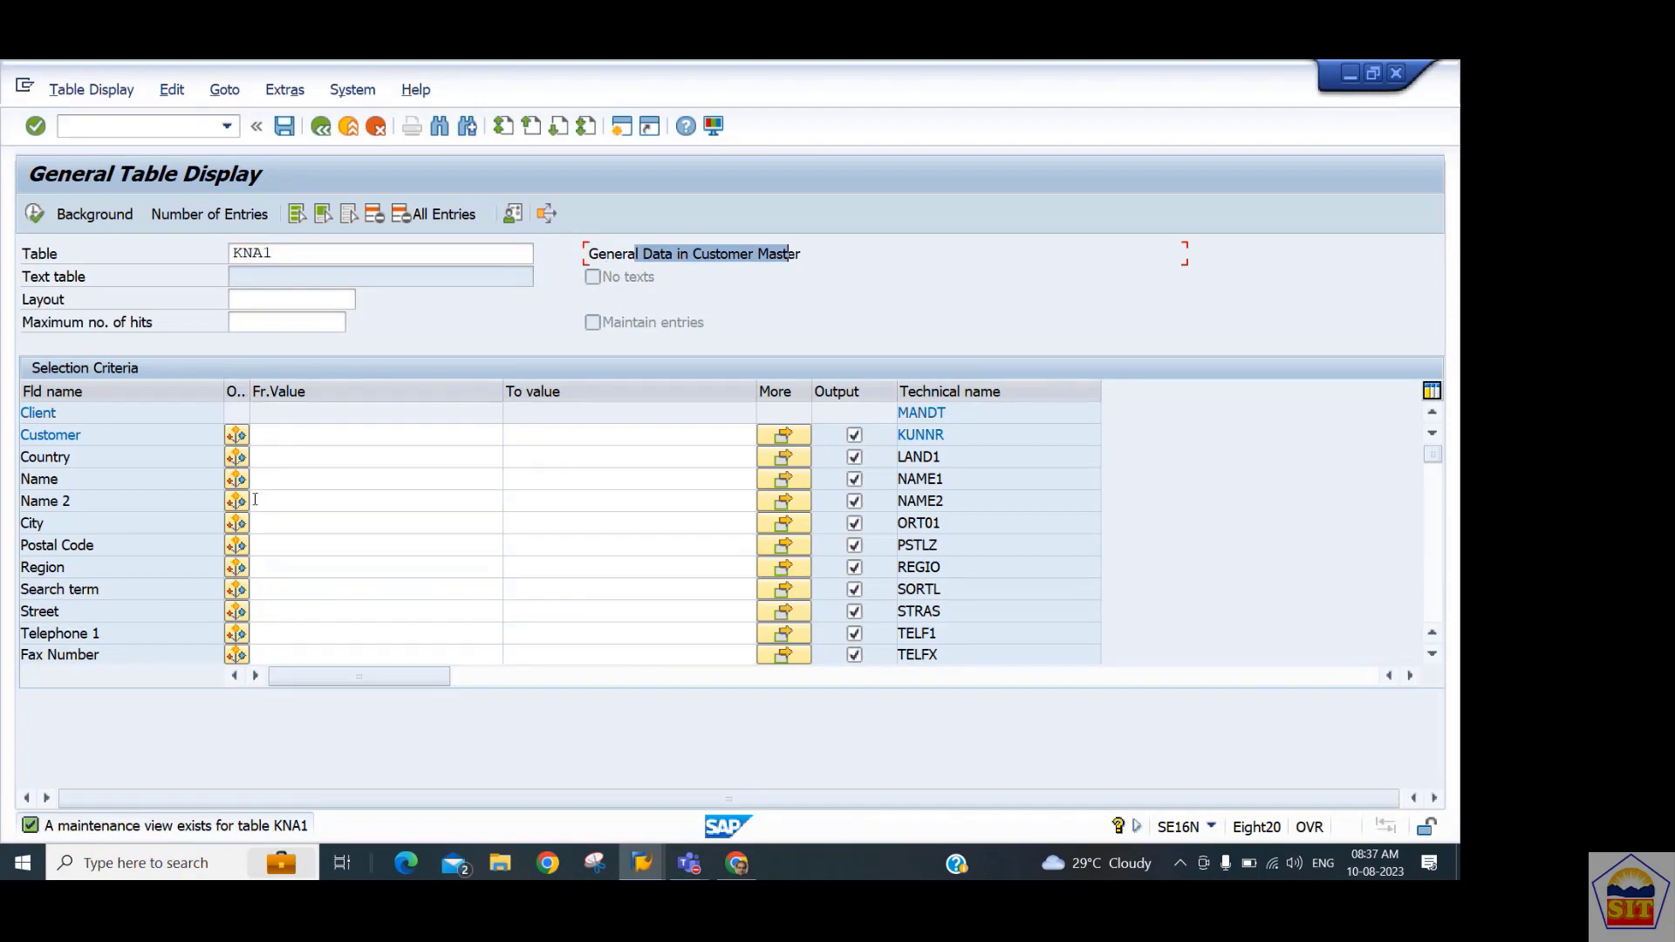
{"action": "left_click", "coordinate": [272, 434]}
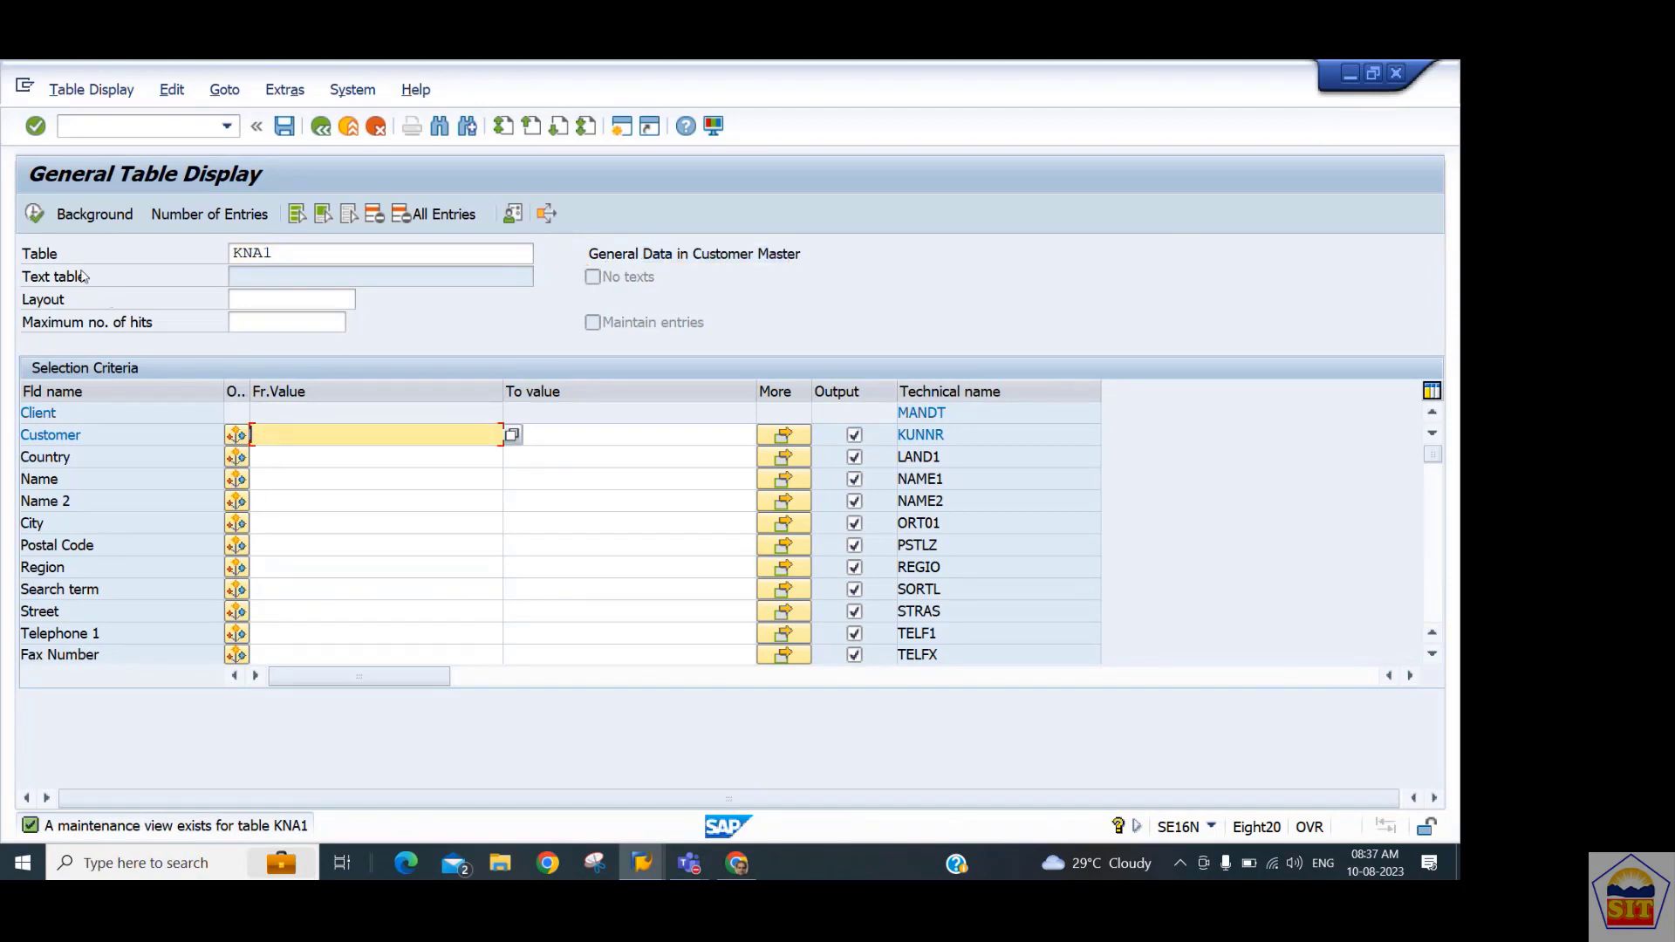
{"action": "left_click", "coordinate": [35, 214]}
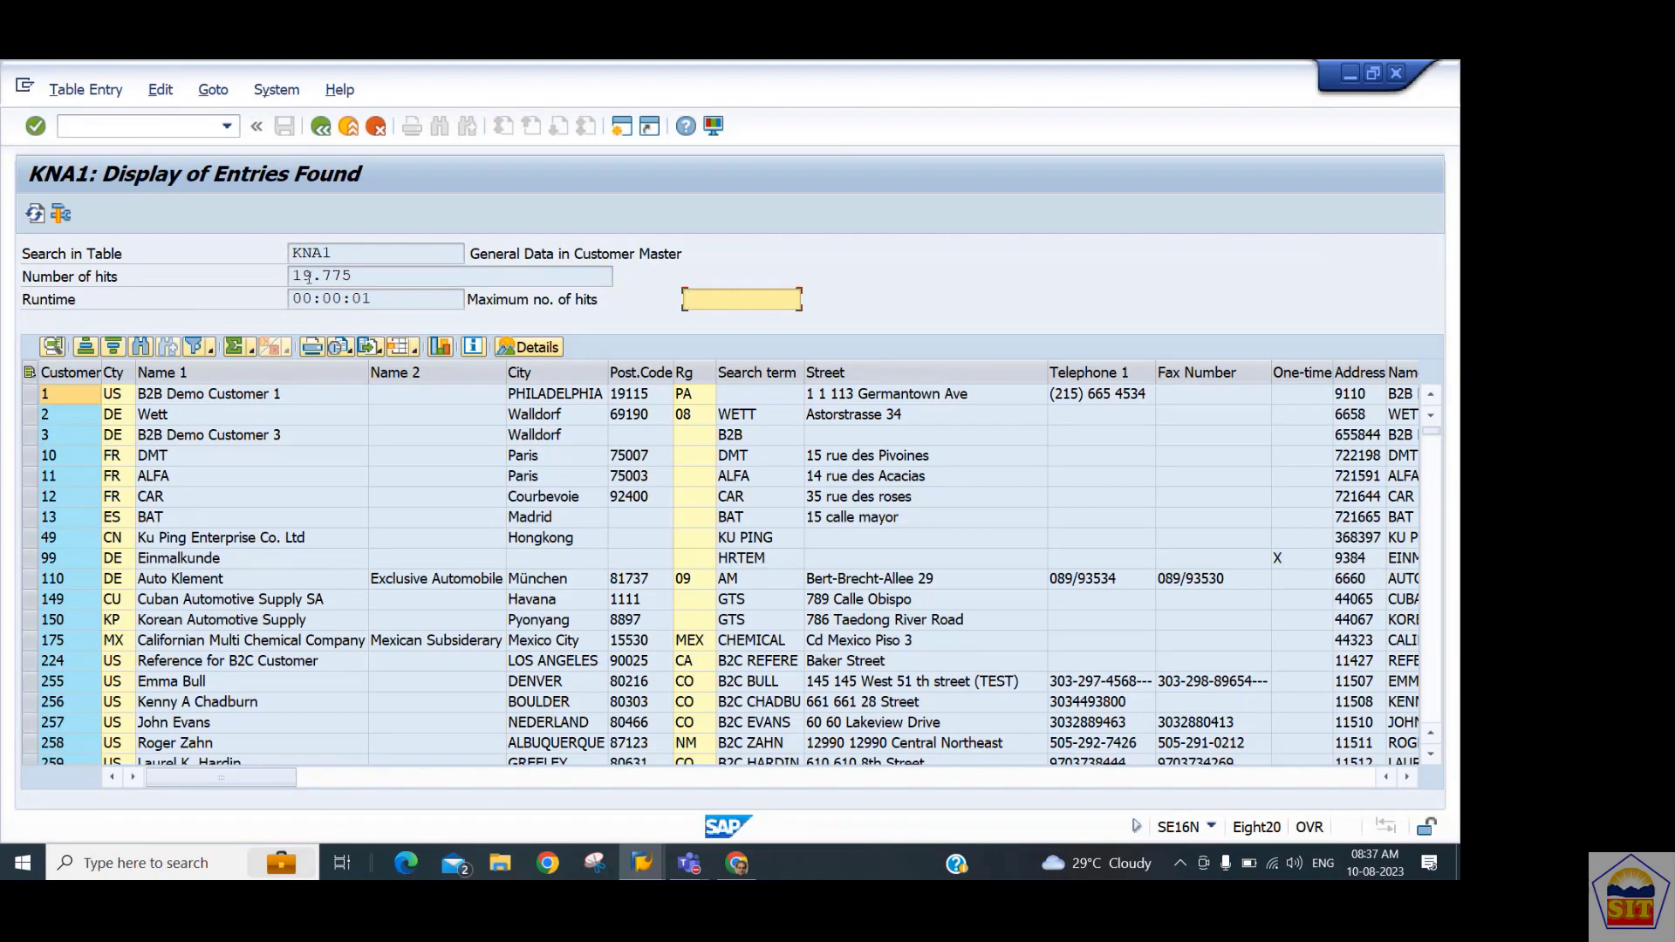
Examine the number of hits and the general data columns of KNA1 across the list, and return to the selection.
{"action": "left_click_drag", "start_coordinate": [312, 277], "coordinate": [419, 282]}
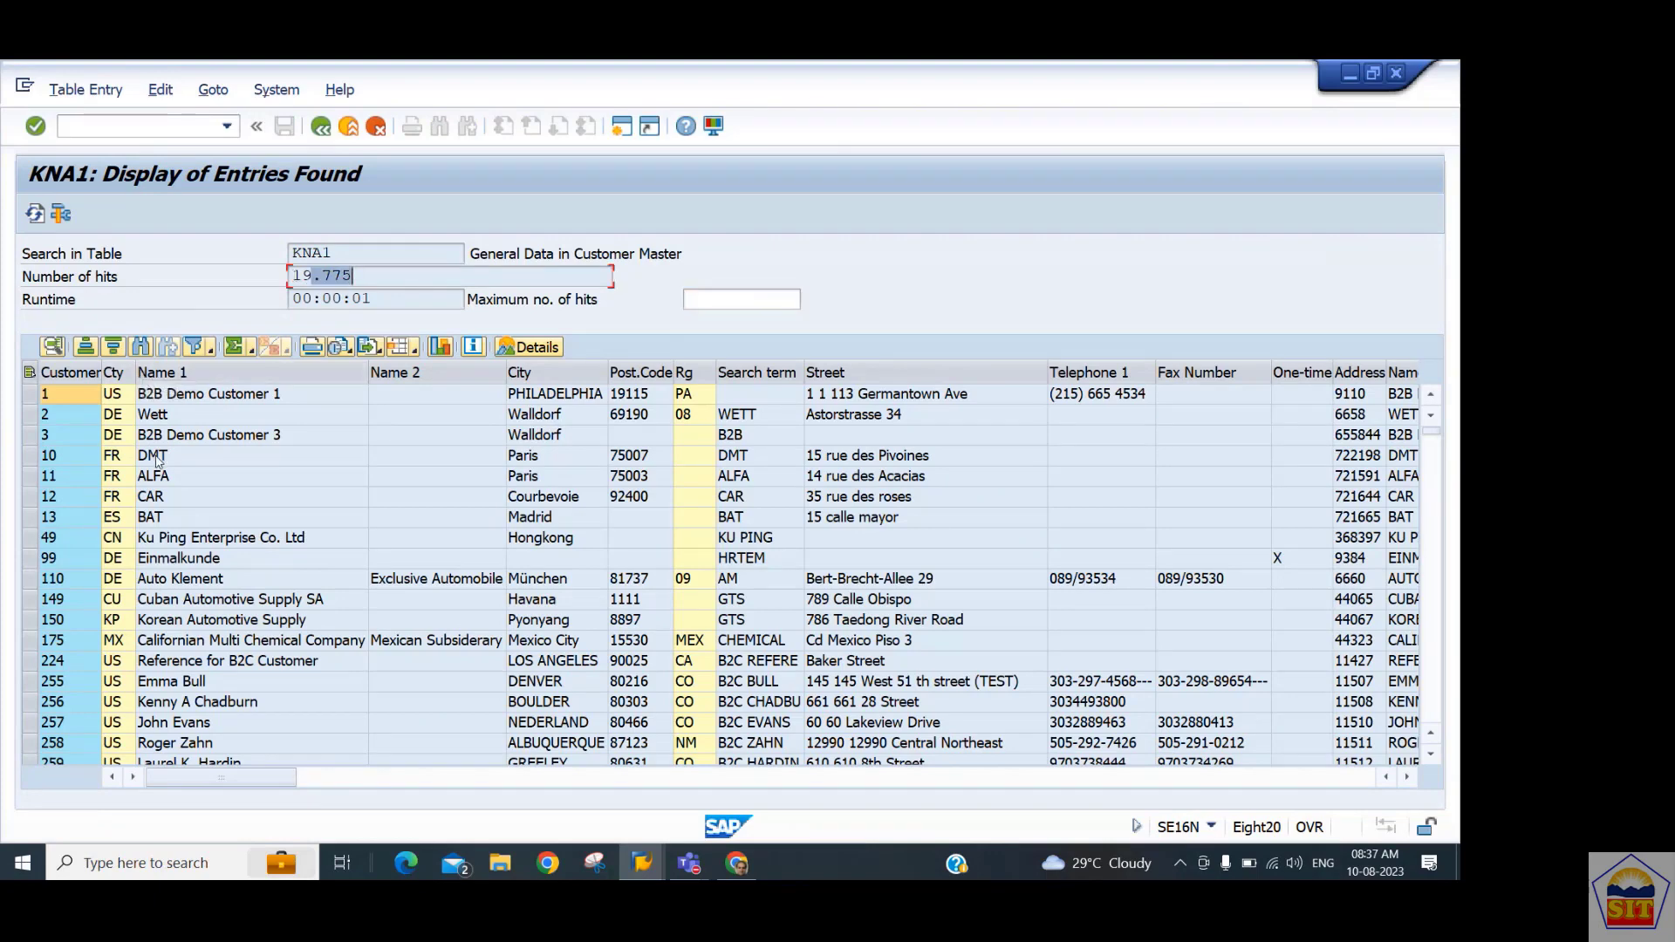
{"action": "left_click", "coordinate": [555, 781]}
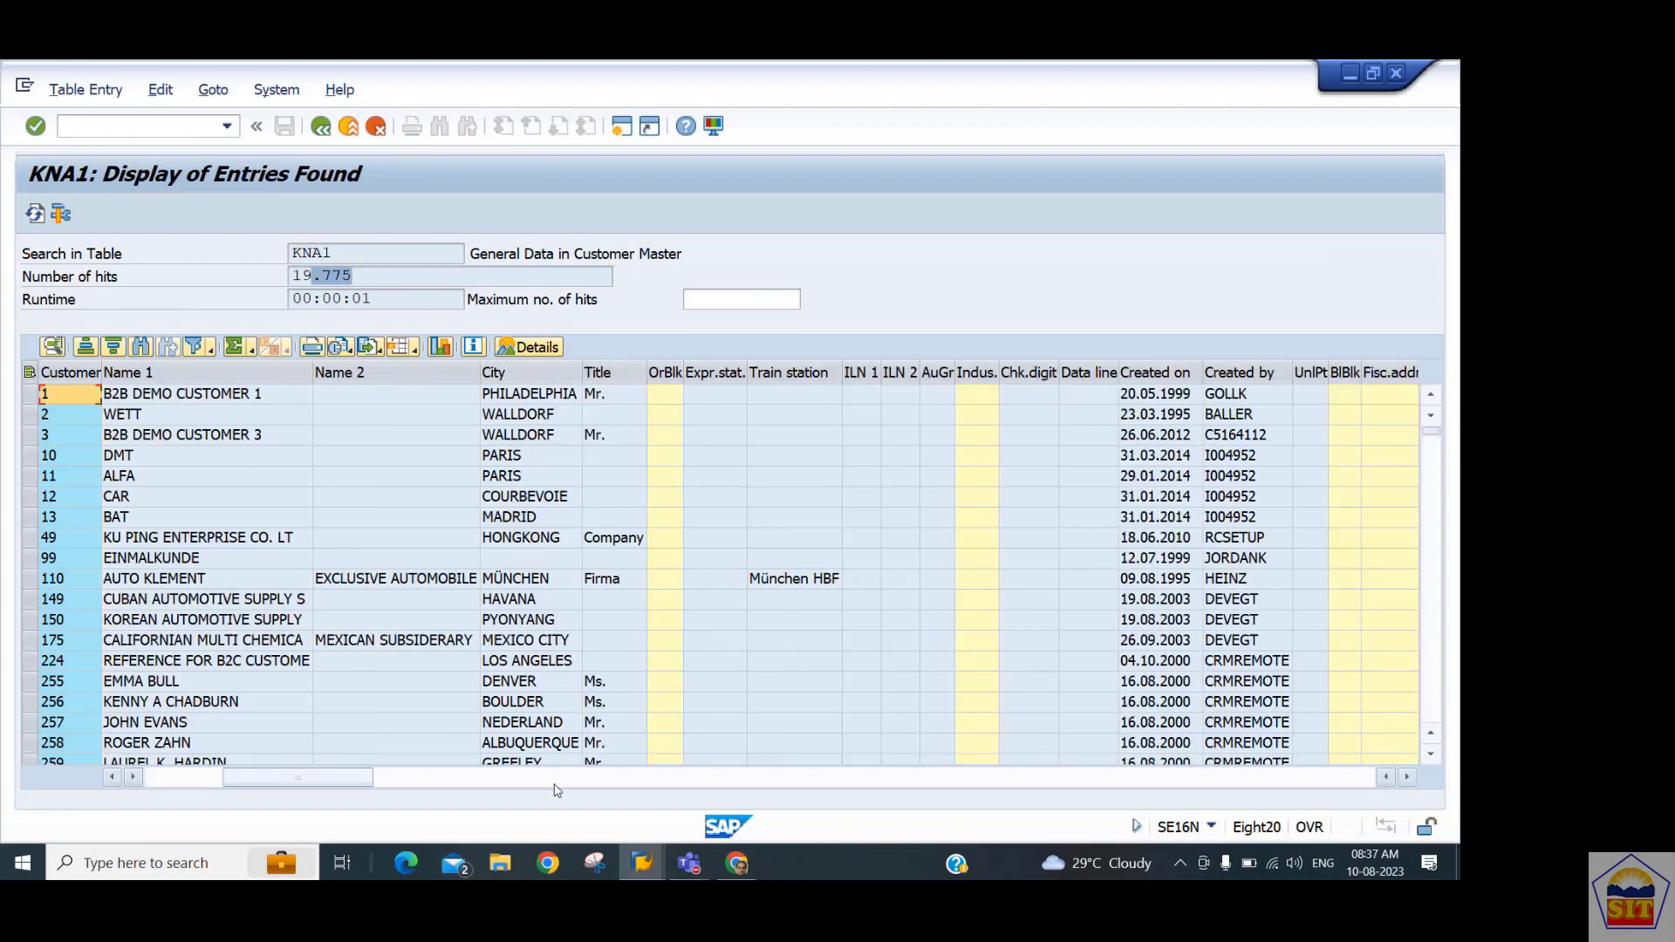
{"action": "left_click", "coordinate": [494, 784]}
{"action": "left_click", "coordinate": [765, 782]}
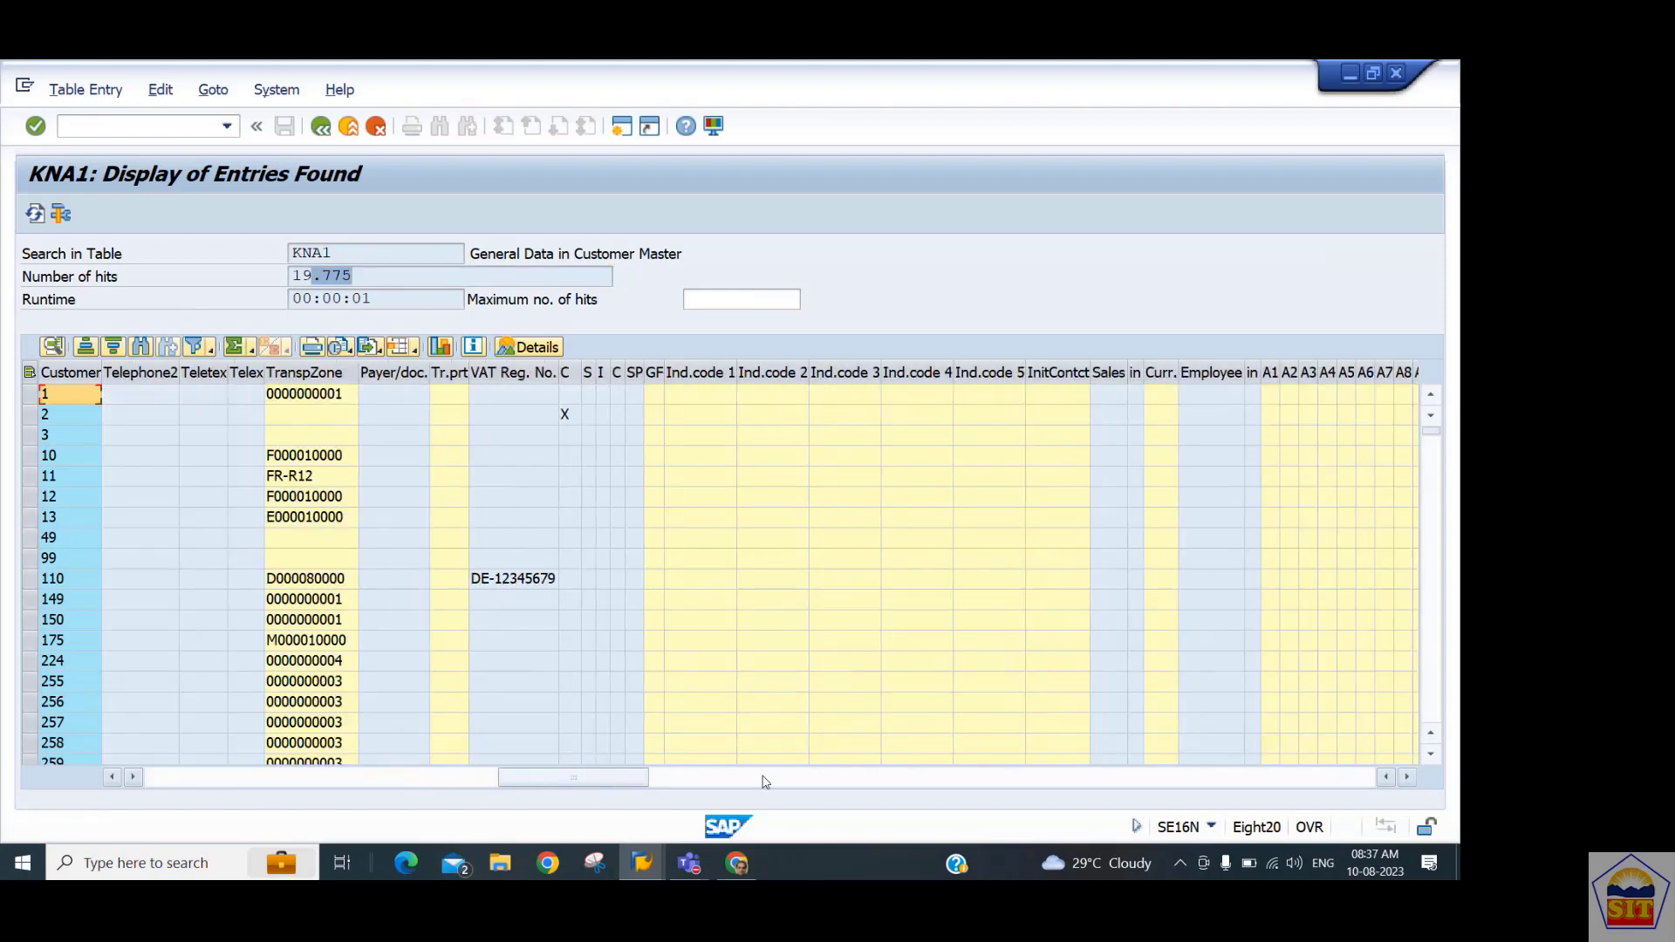
{"action": "left_click", "coordinate": [793, 785]}
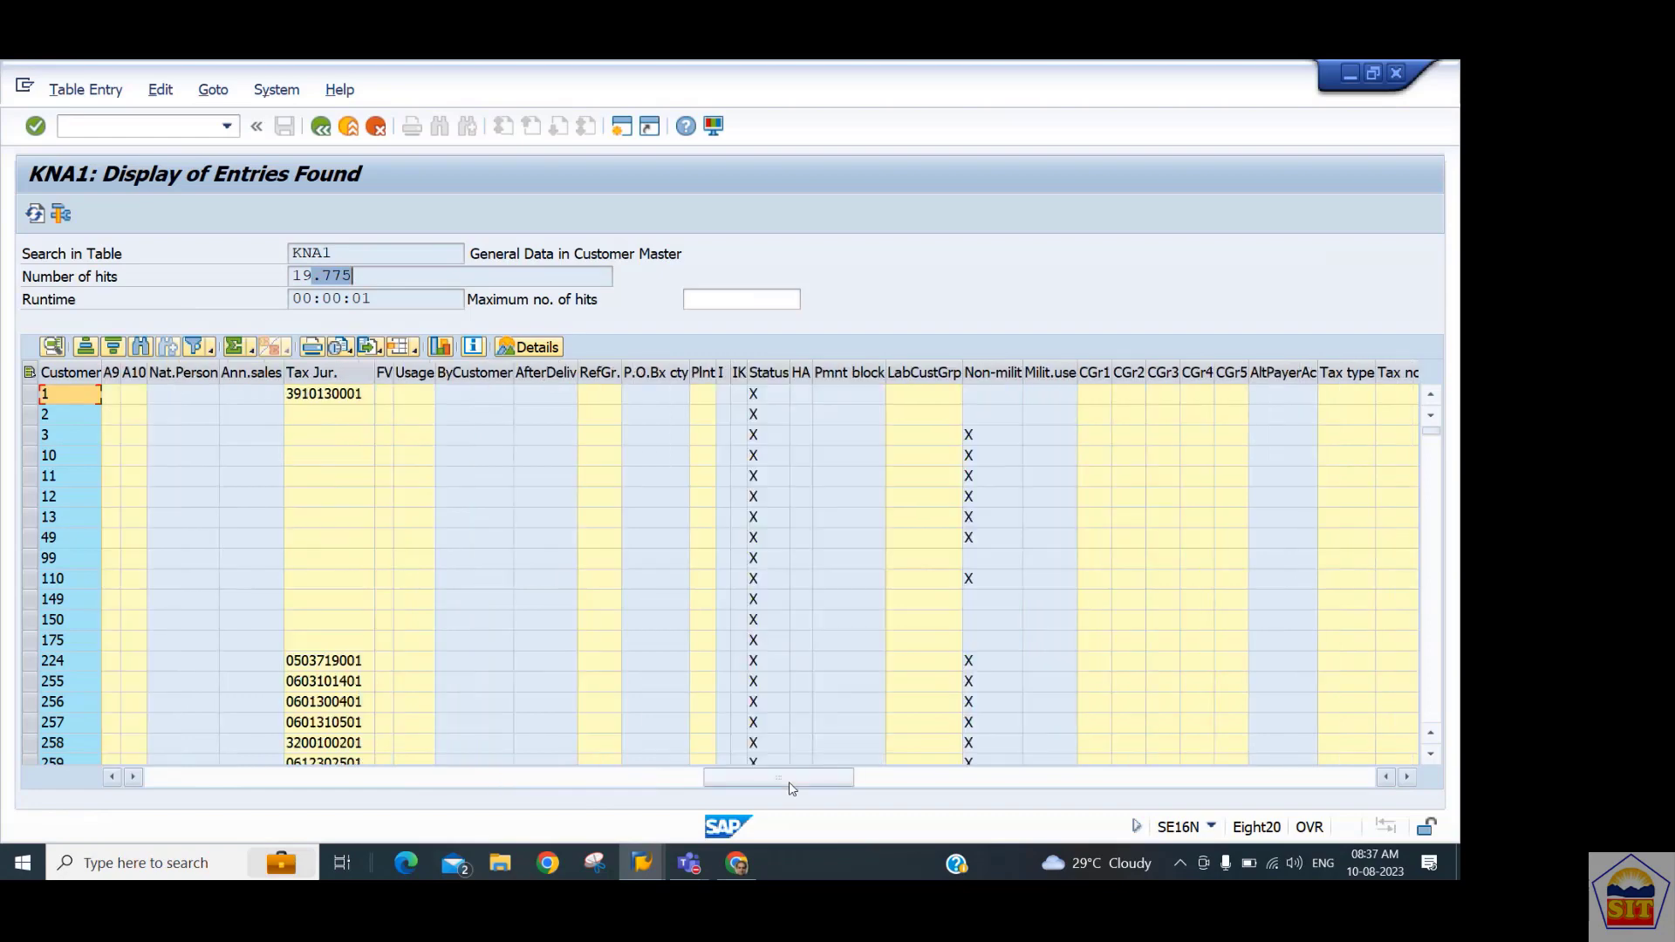
{"action": "left_click", "coordinate": [973, 784]}
{"action": "left_click", "coordinate": [1162, 784]}
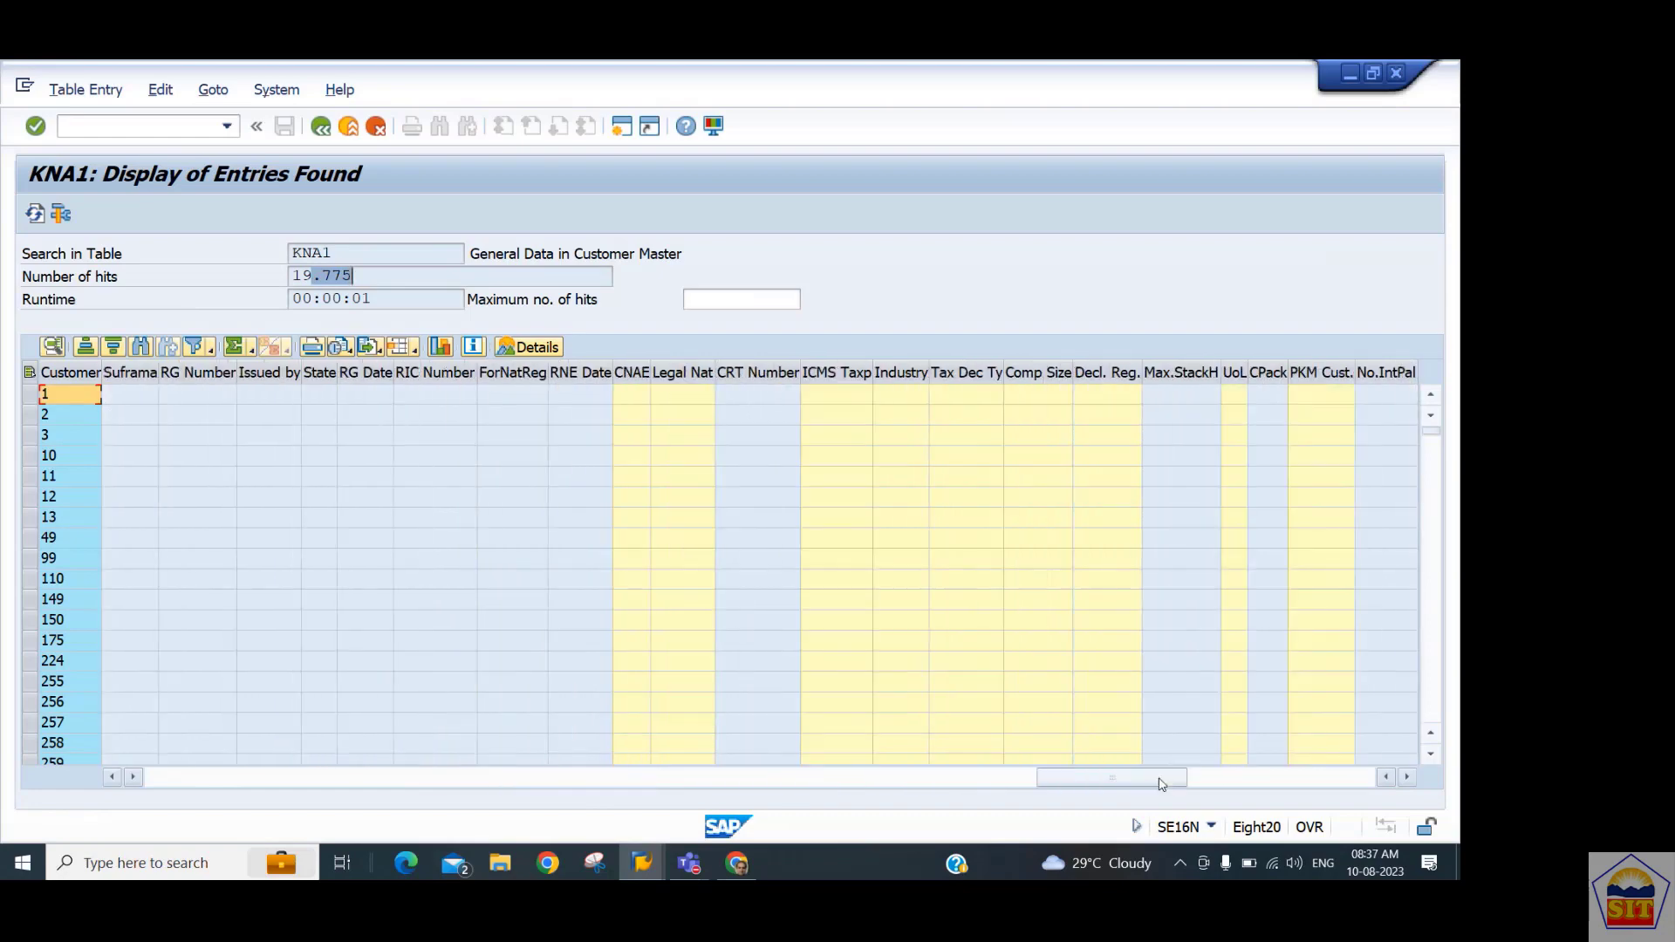
{"action": "left_click", "coordinate": [321, 128]}
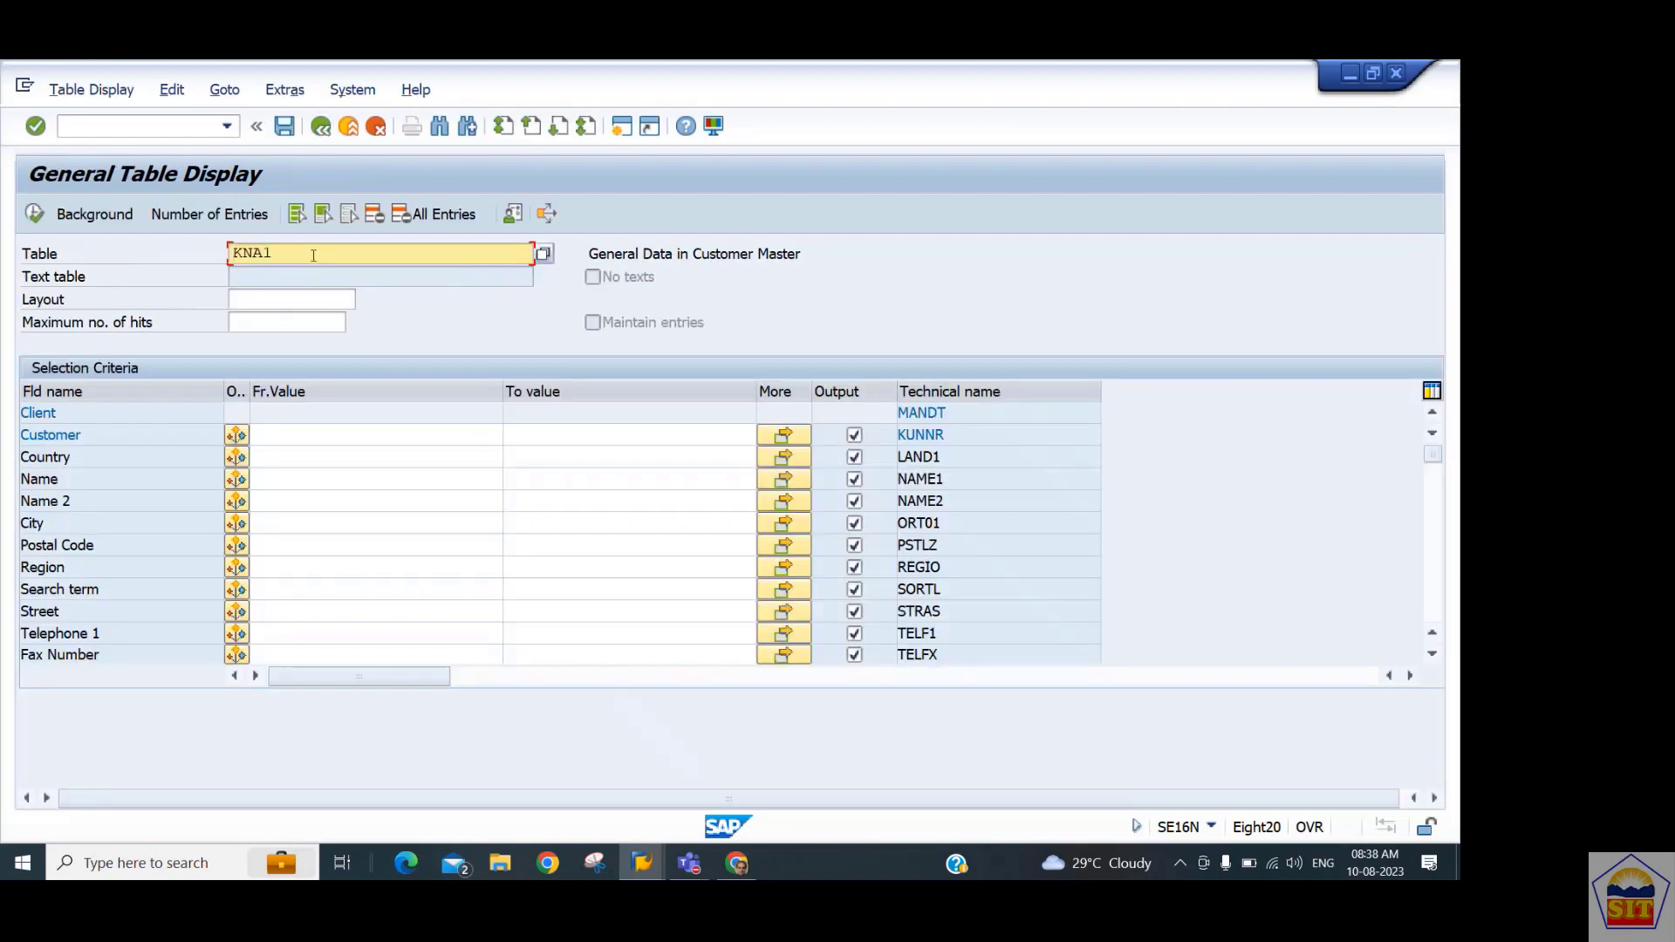
Change the table to KNB1 and load its selection fields.
{"action": "key", "text": "BackSpace"}
{"action": "key", "text": "BackSpace"}
{"action": "type", "text": "b"}
{"action": "key", "text": "Return"}
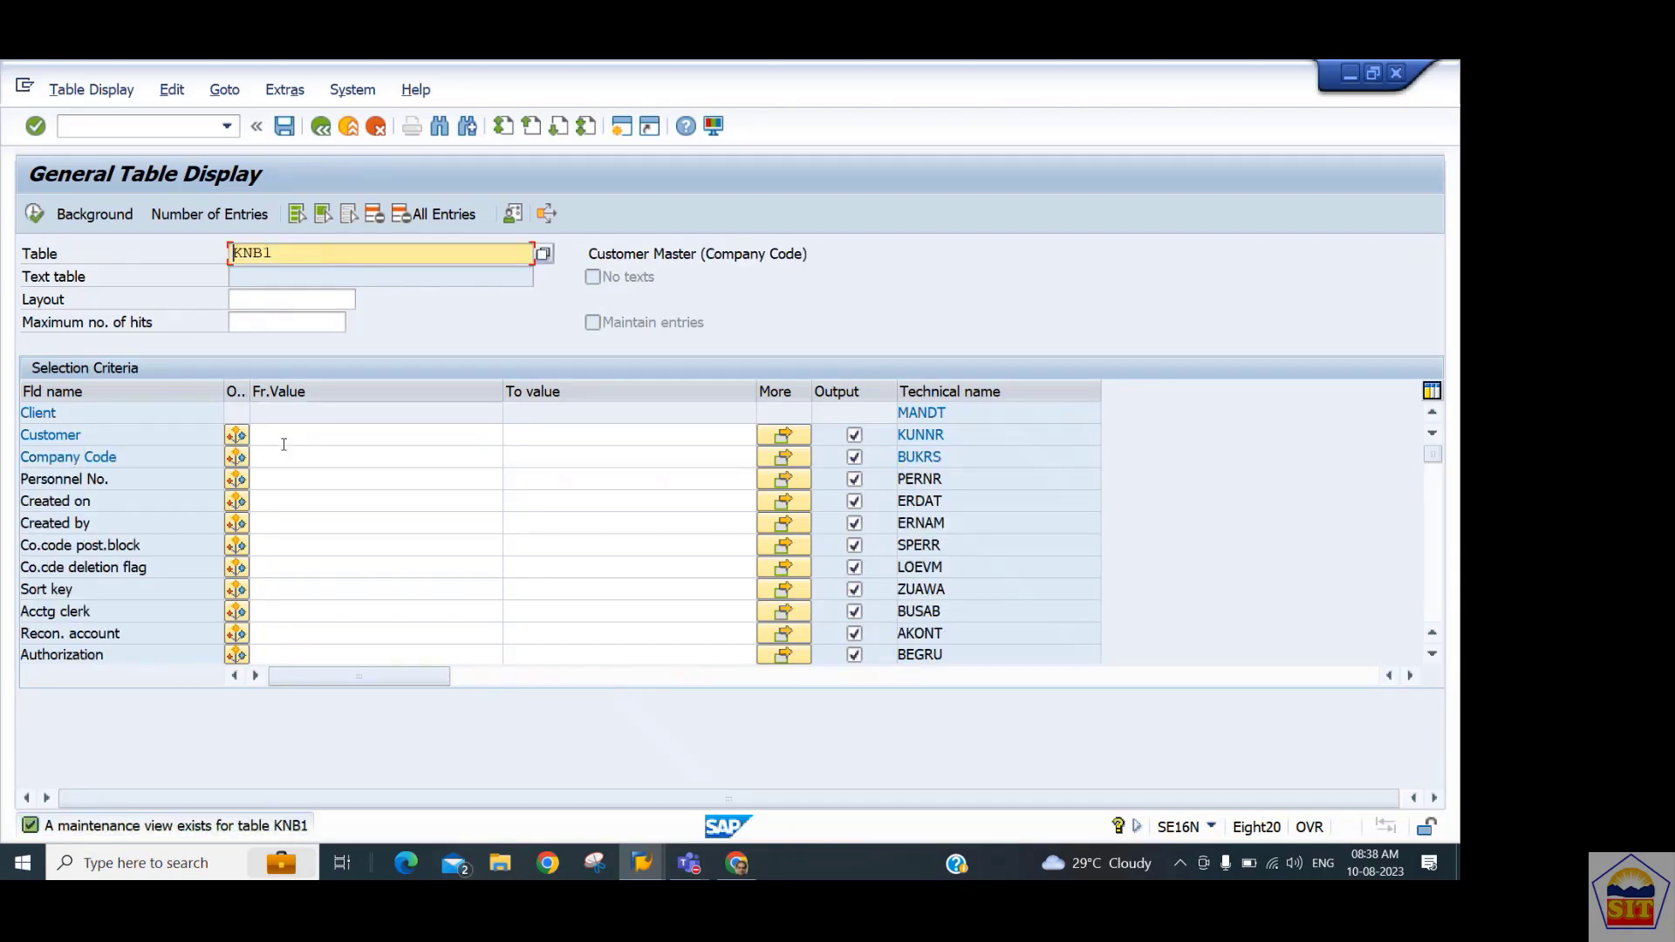
Filter the customer master table KNB1 by company code 2244 and run the display.
{"action": "left_click", "coordinate": [281, 459]}
{"action": "type", "text": "2"}
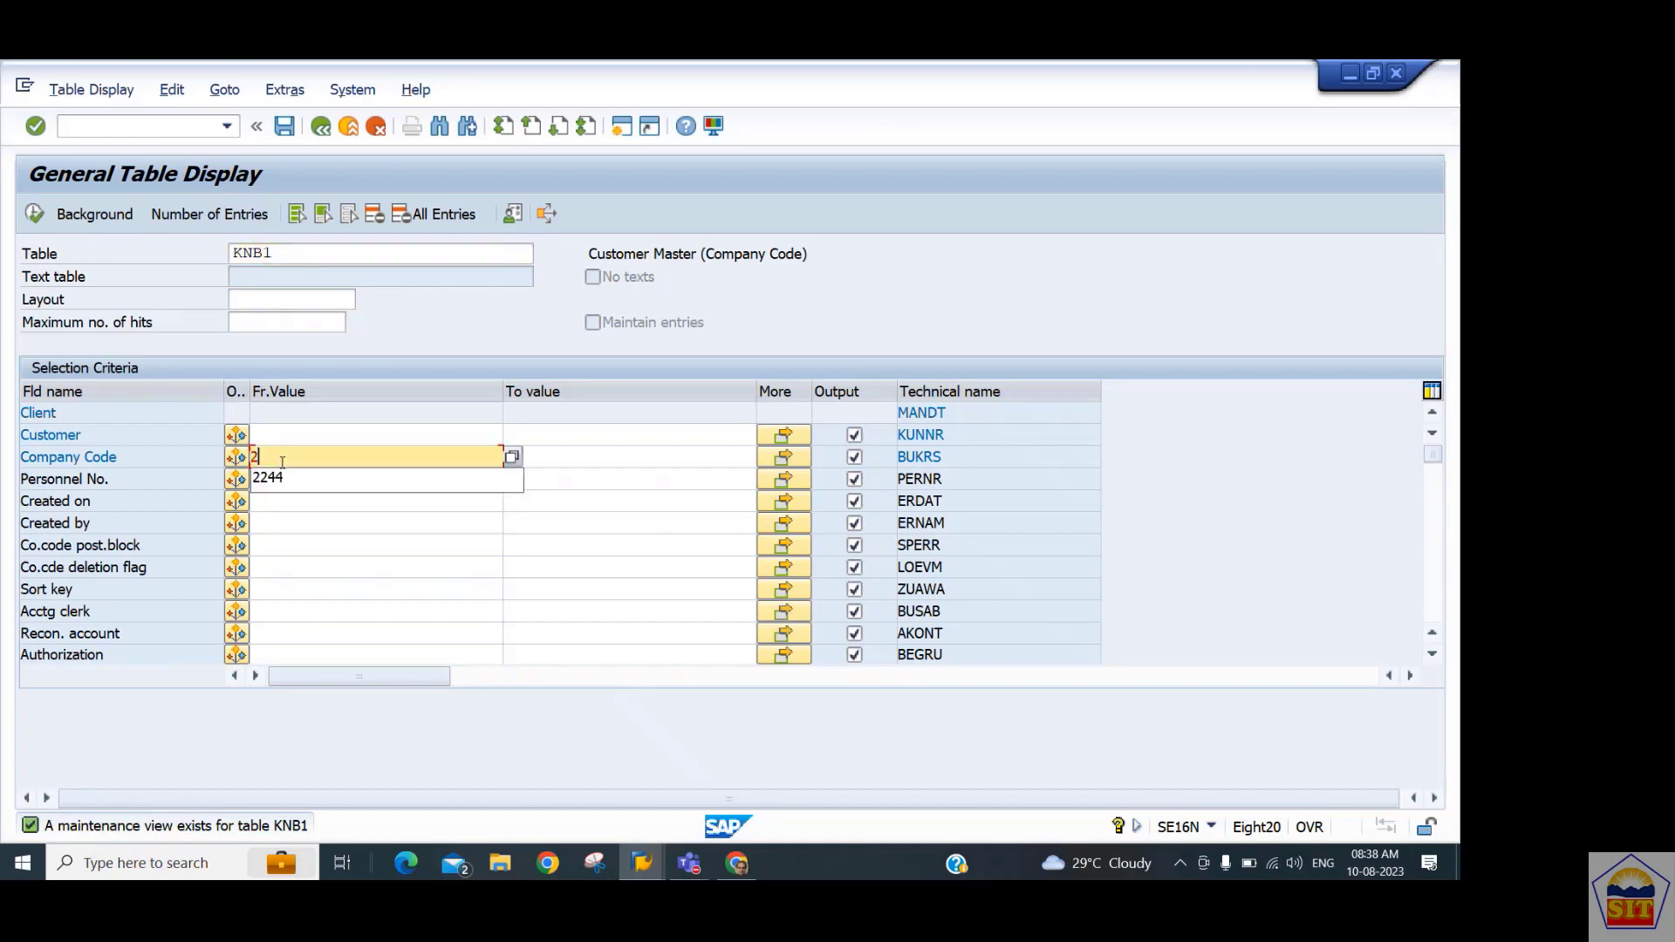
{"action": "type", "text": "244"}
{"action": "key", "text": "Return"}
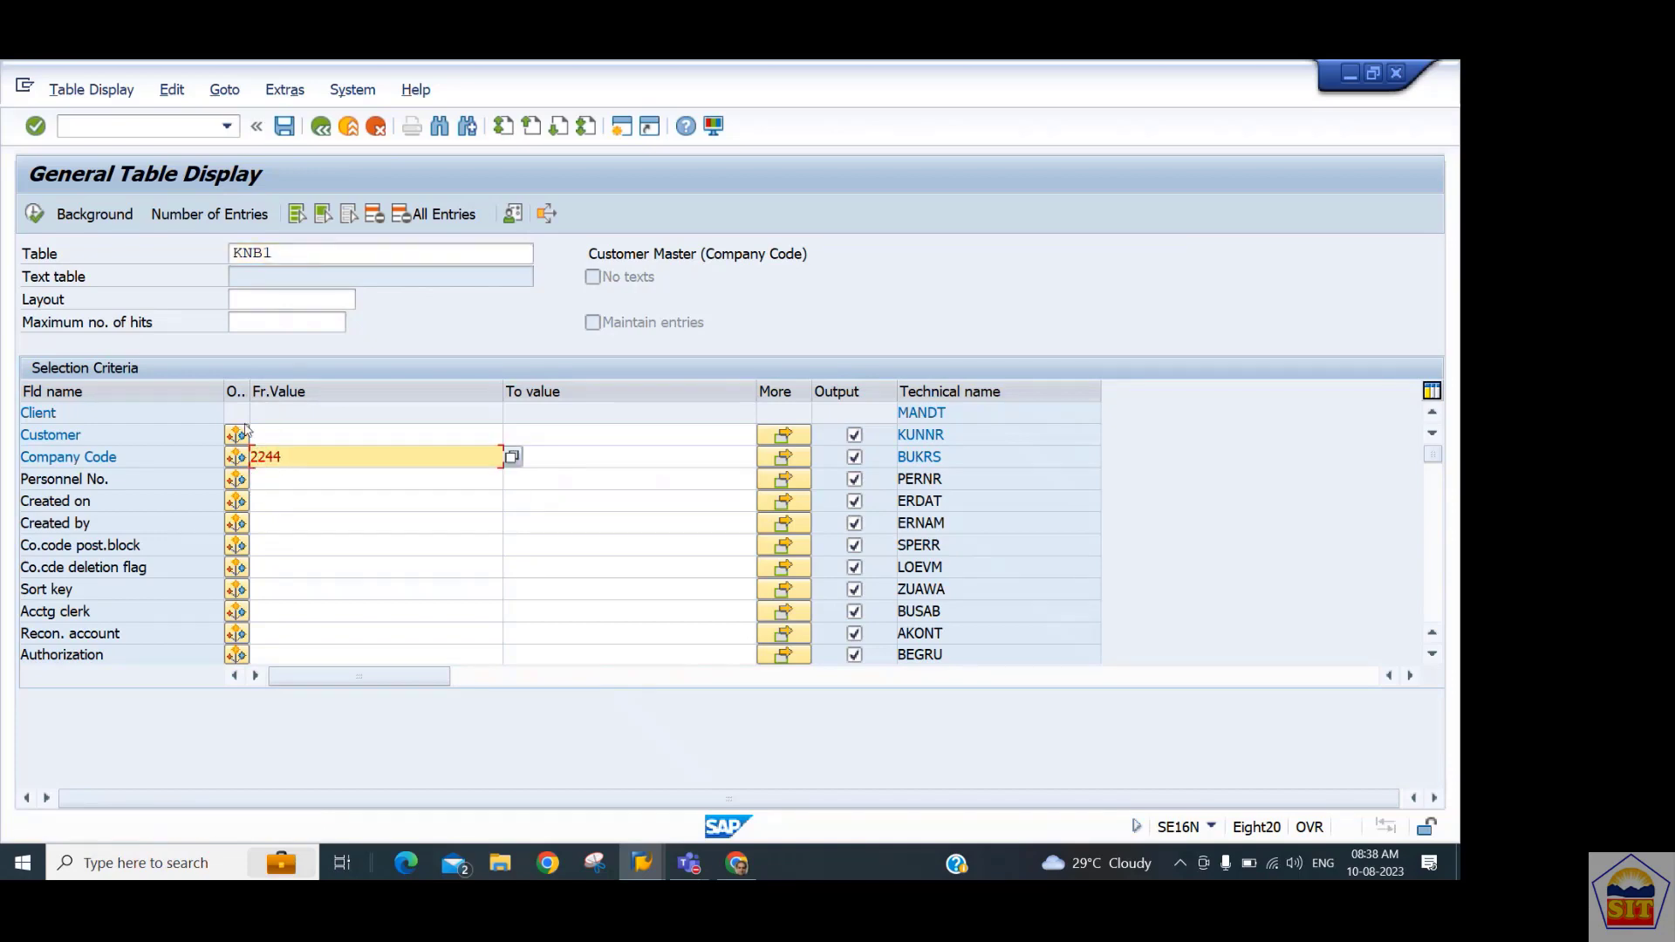
{"action": "key", "text": "F8"}
Change the company code filter to 2266 and display the matching KNB1 entries.
{"action": "key", "text": "BackSpace"}
{"action": "key", "text": "BackSpace"}
{"action": "type", "text": "66"}
{"action": "key", "text": "Return"}
{"action": "left_click", "coordinate": [34, 214]}
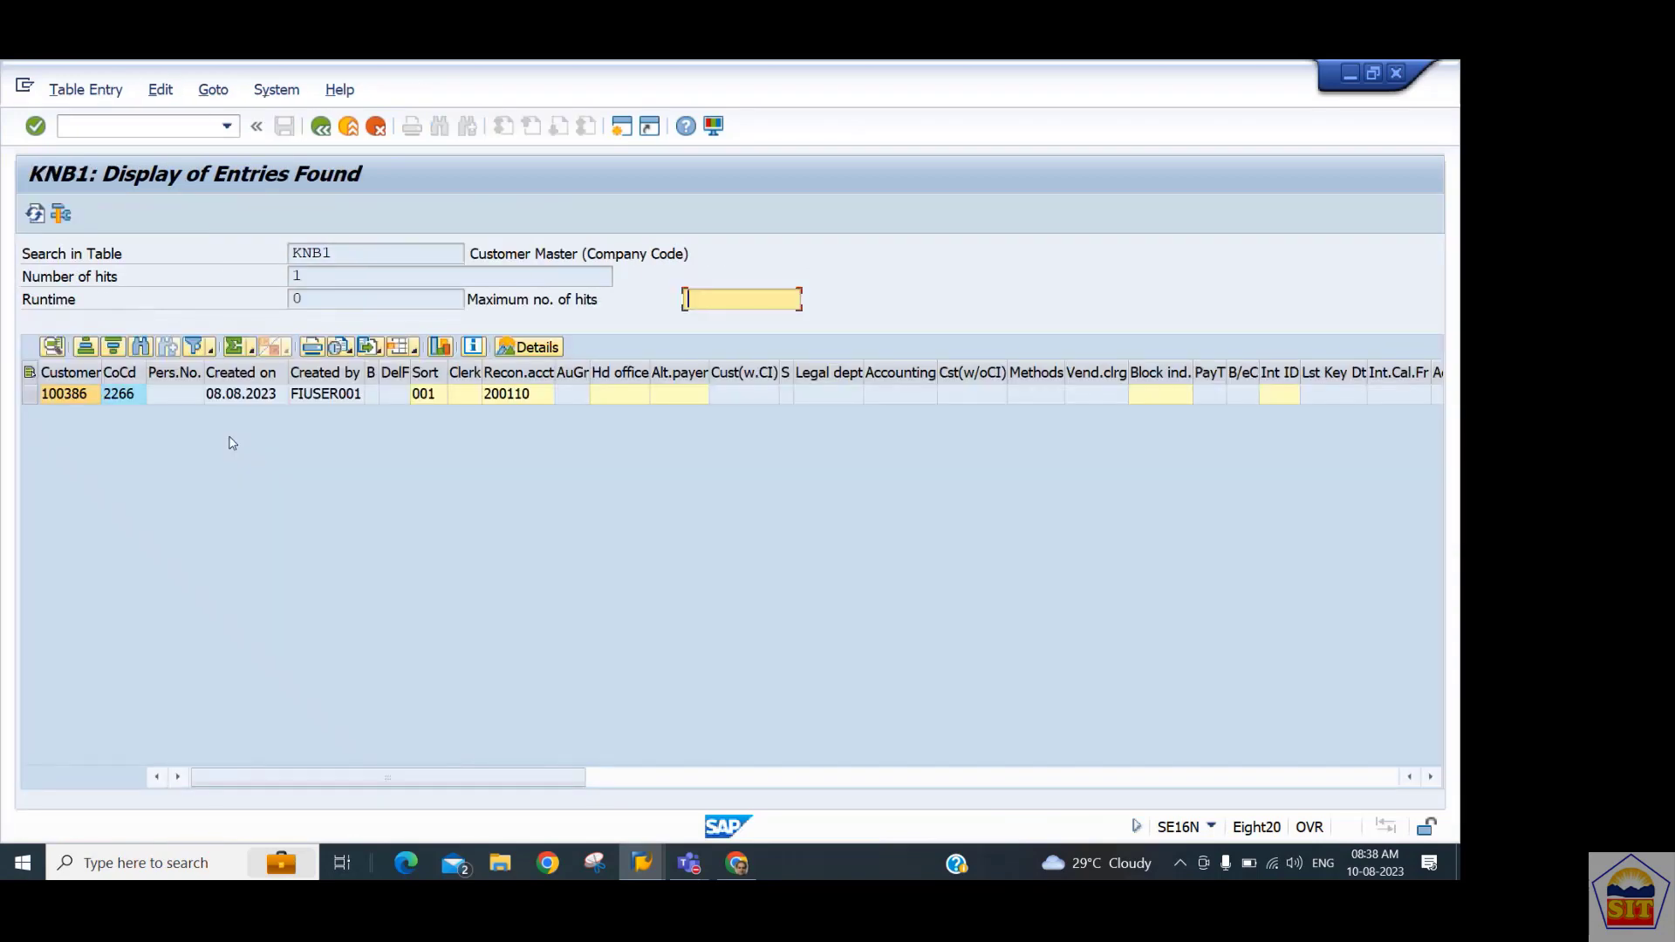
Examine the KNB1 entry's customer, creation, sort key, reconciliation account and remaining fields, and return to the selection screen.
{"action": "left_click", "coordinate": [79, 396]}
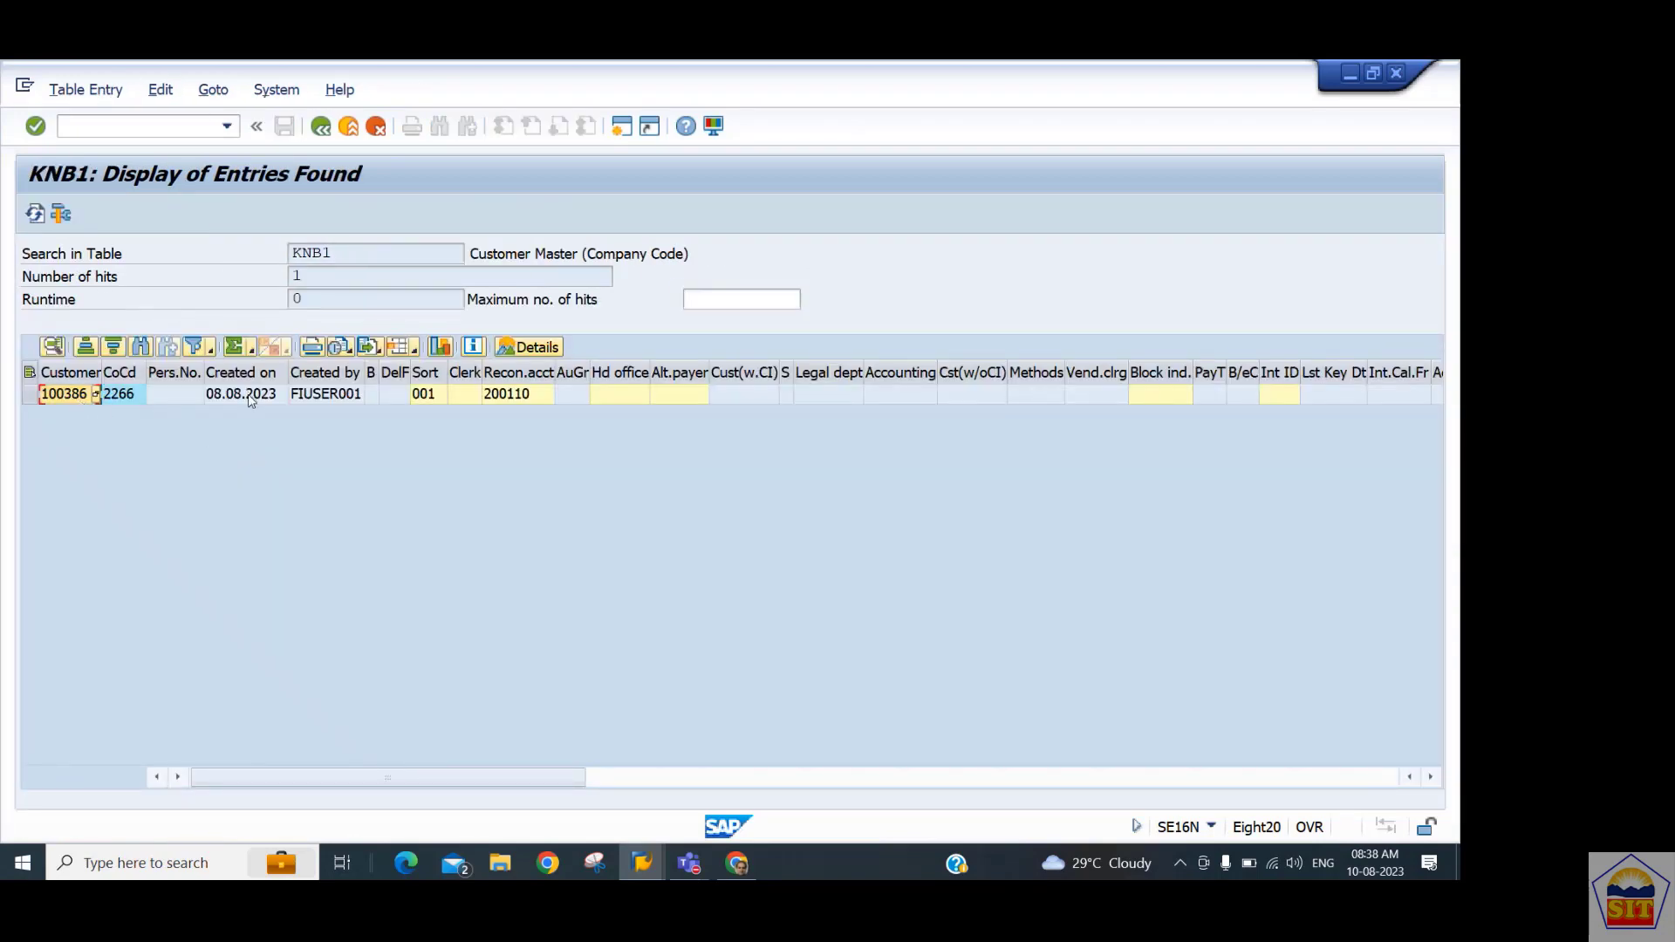
{"action": "left_click", "coordinate": [322, 397]}
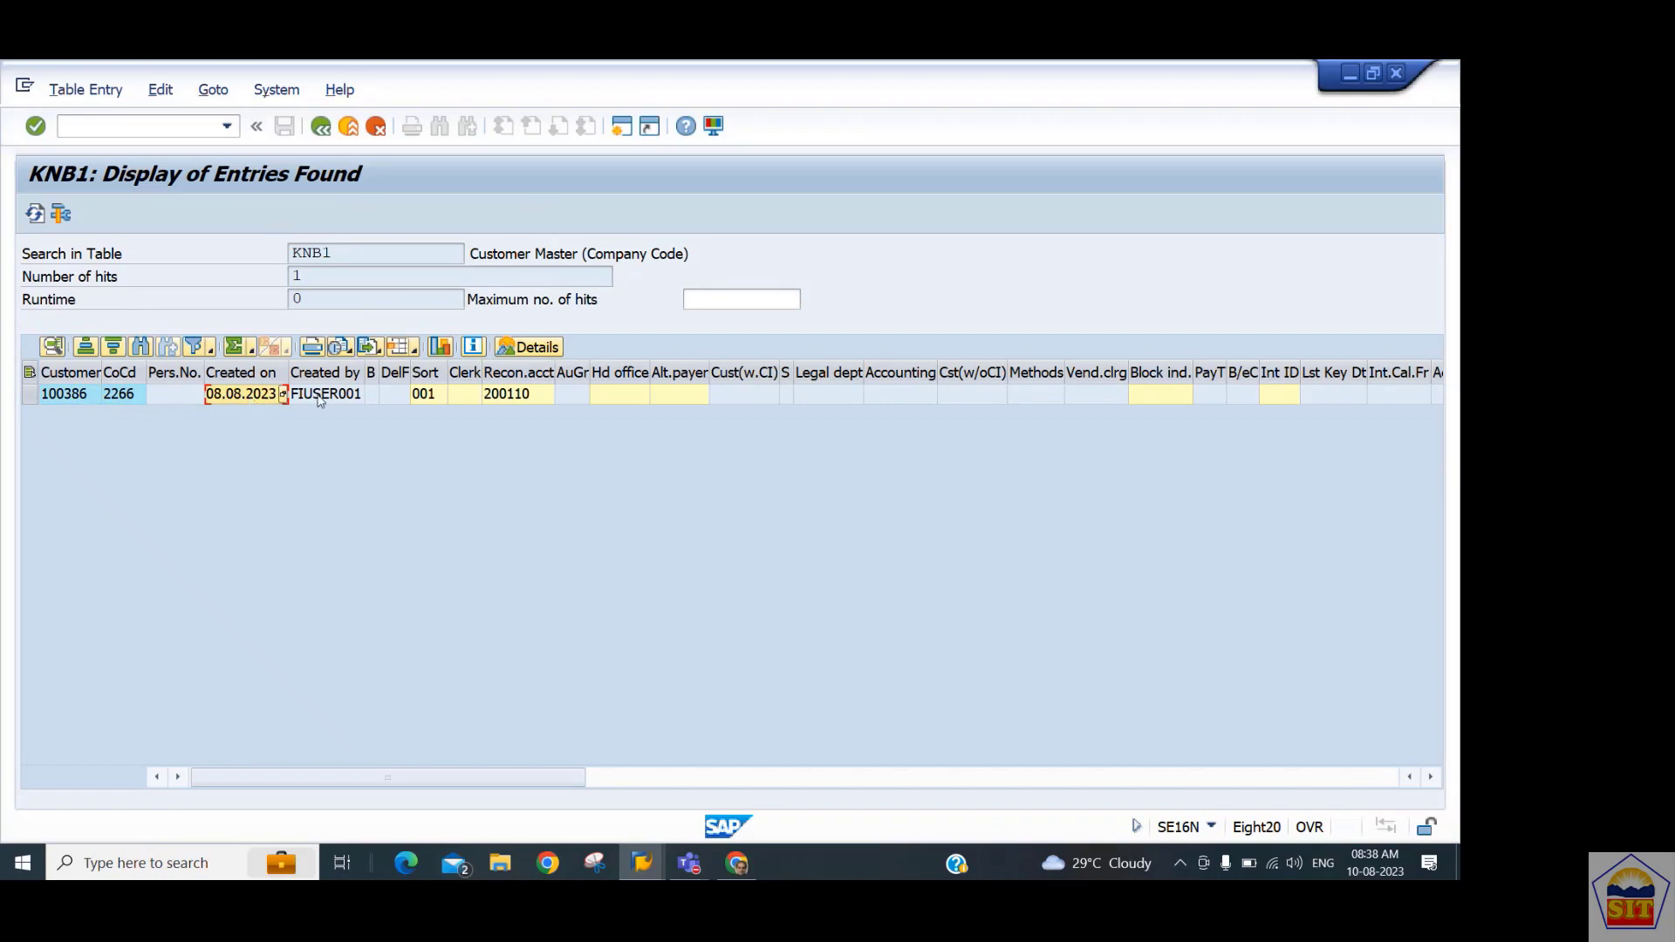
{"action": "left_click", "coordinate": [430, 405]}
{"action": "left_click", "coordinate": [512, 407]}
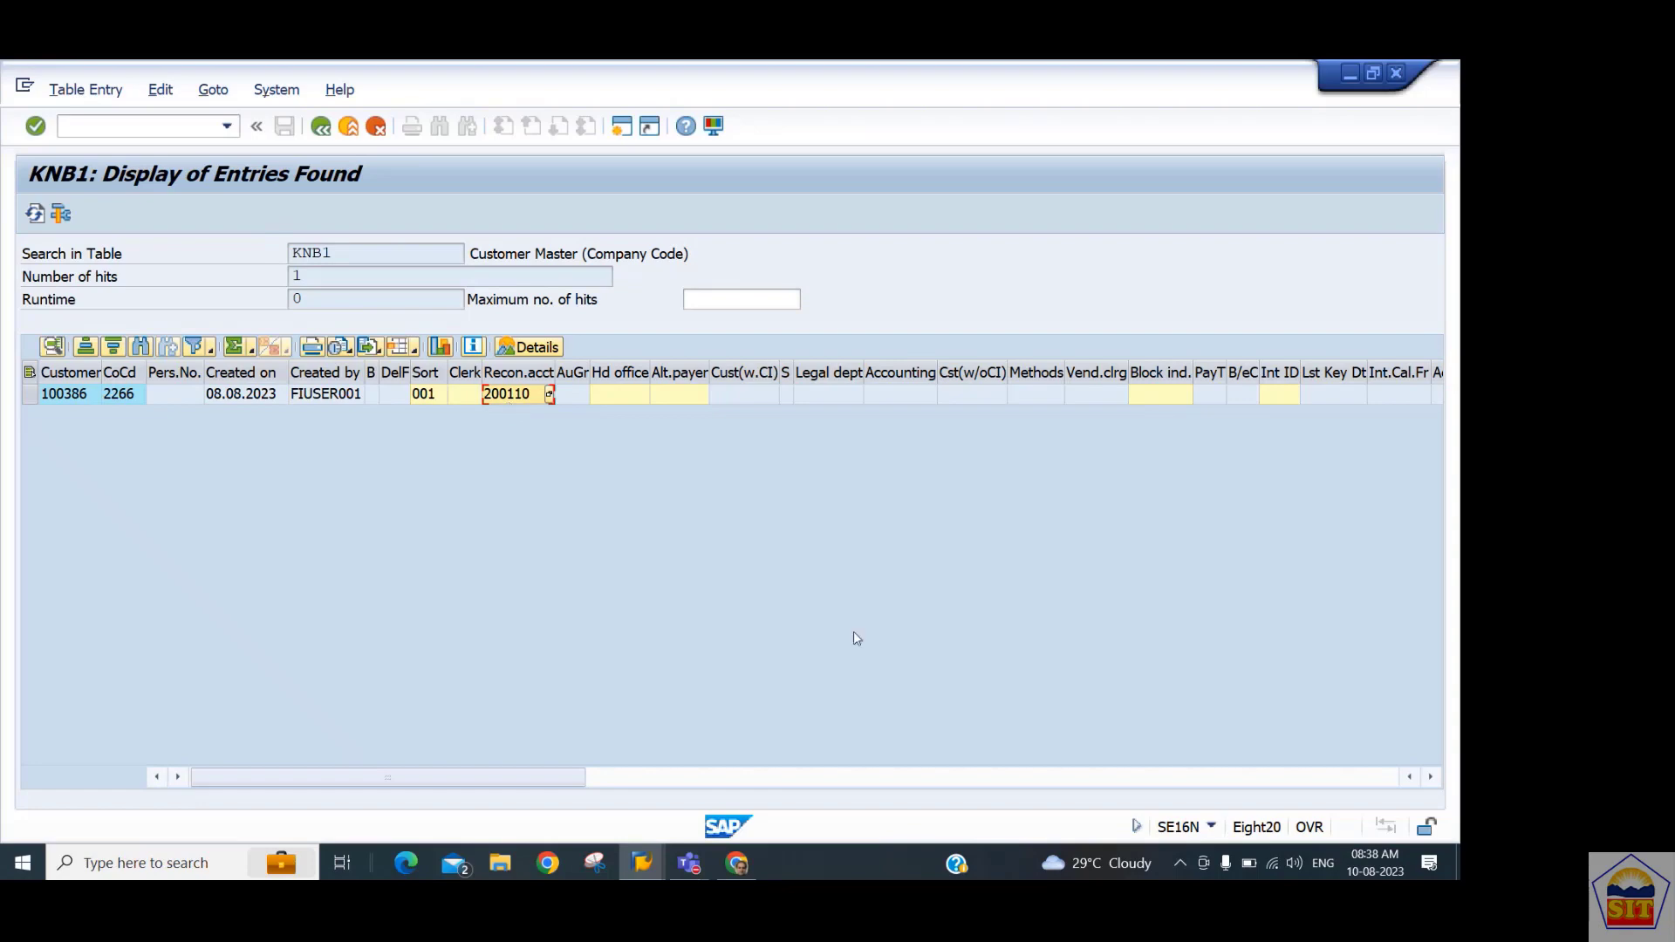
{"action": "left_click", "coordinate": [1087, 783]}
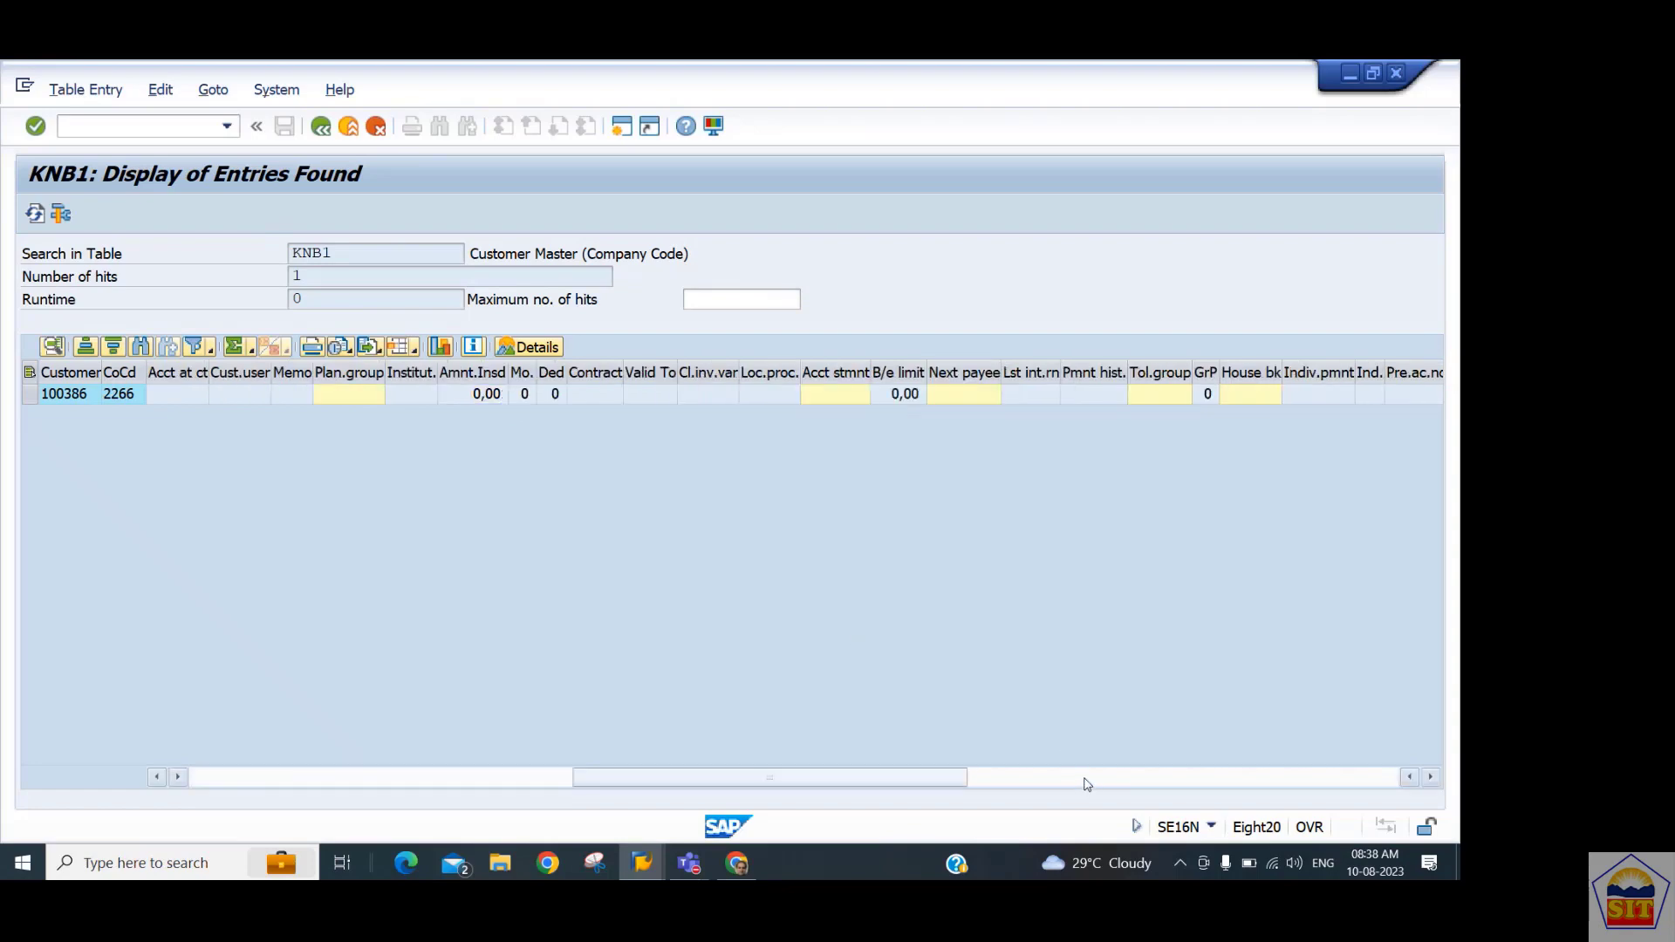
{"action": "left_click", "coordinate": [1271, 787]}
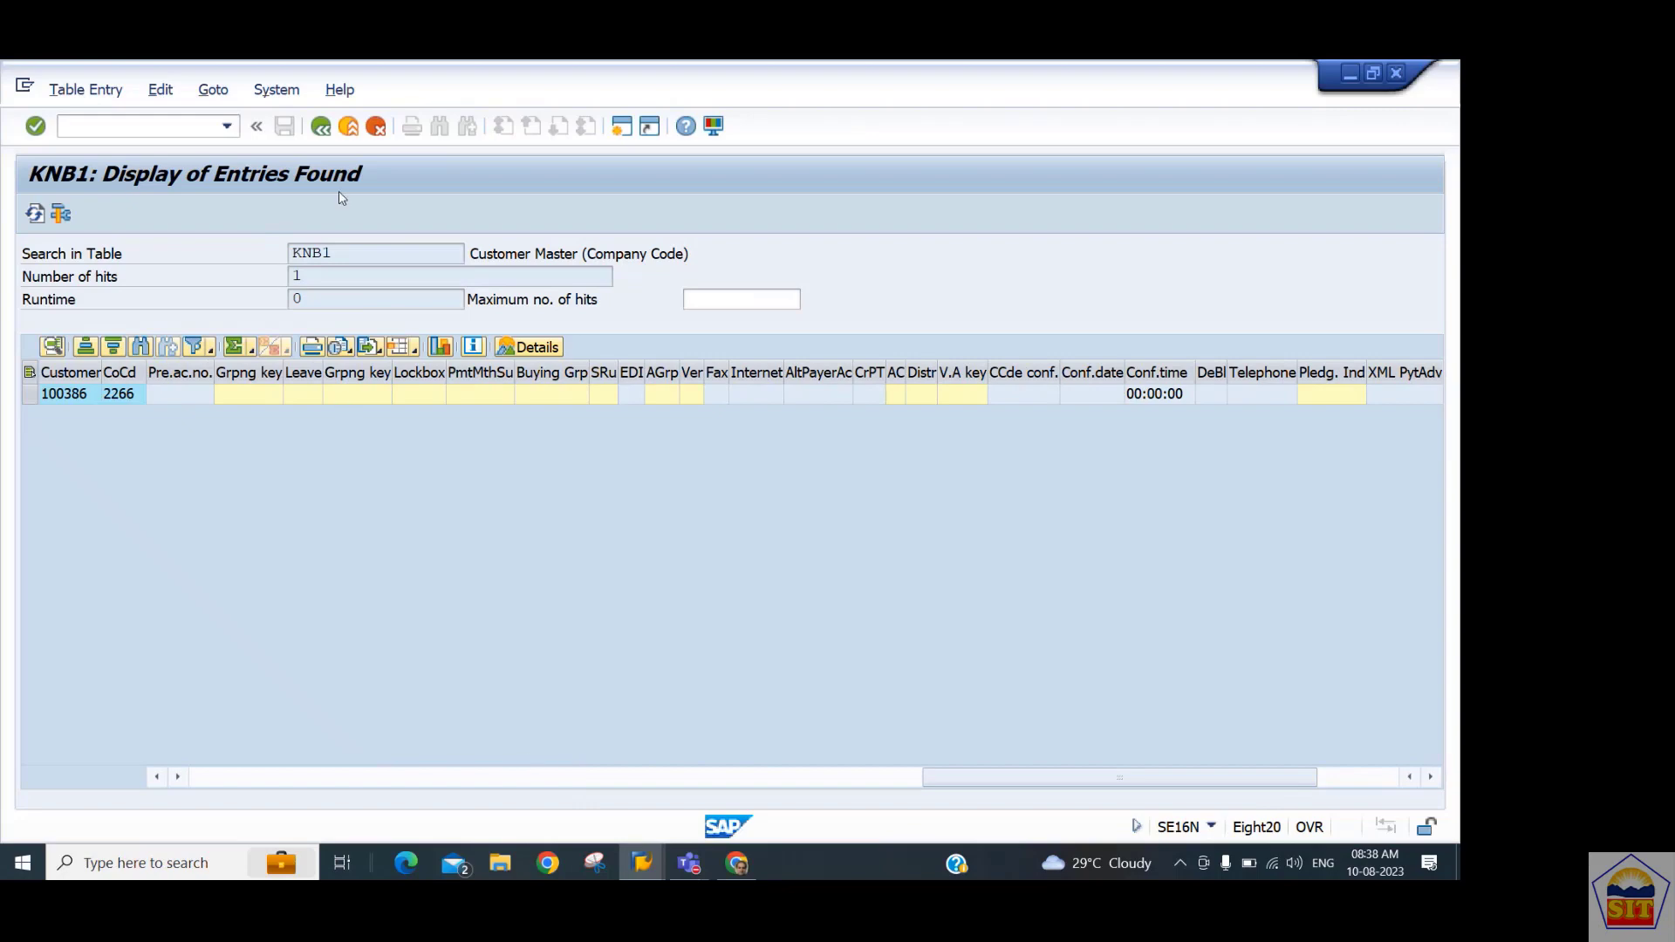
{"action": "left_click", "coordinate": [321, 128]}
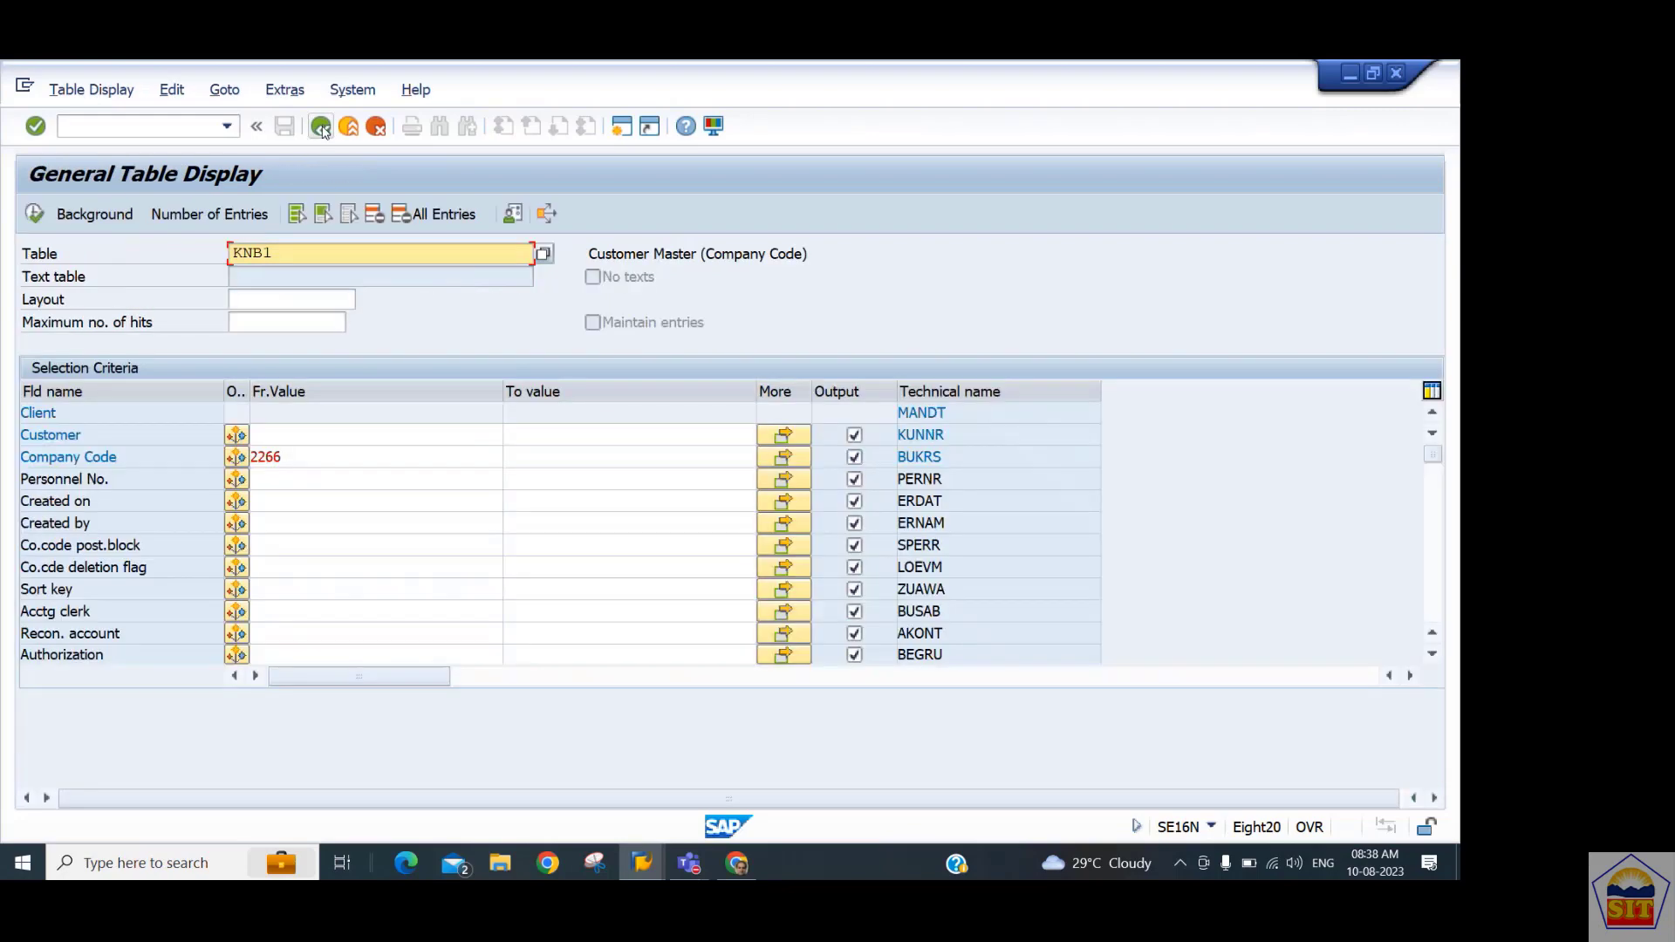
Replace the table with LFA1 to load the vendor master general section fields.
{"action": "key", "text": "BackSpace"}
{"action": "key", "text": "BackSpace"}
{"action": "key", "text": "BackSpace"}
{"action": "key", "text": "BackSpace"}
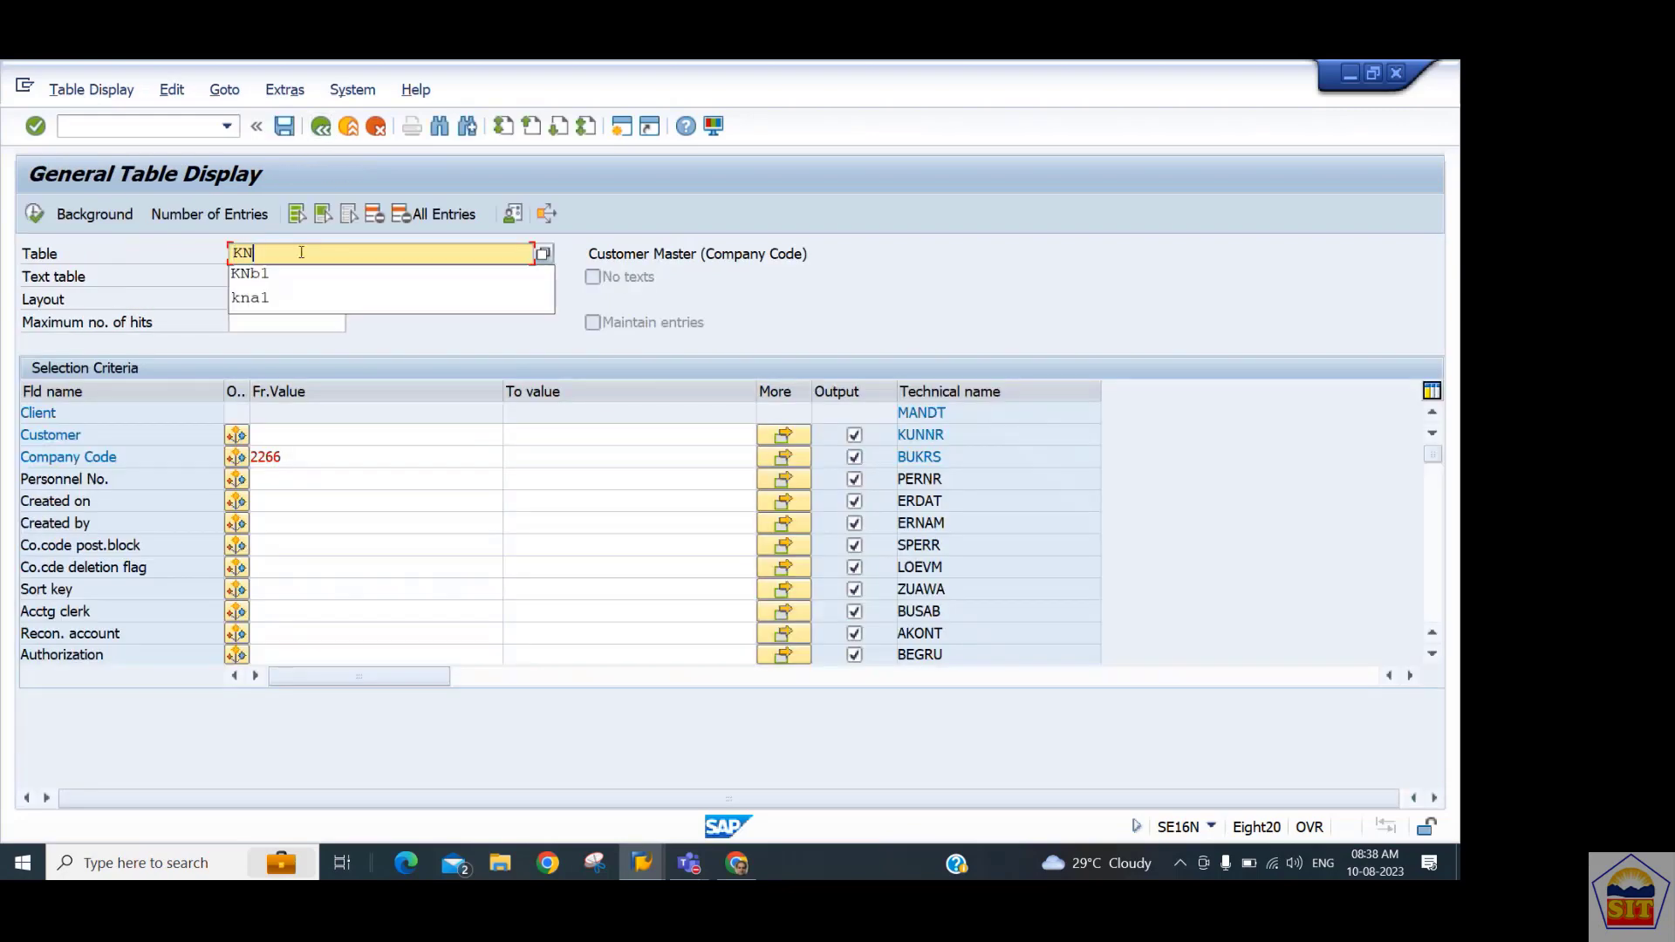
{"action": "type", "text": "l"}
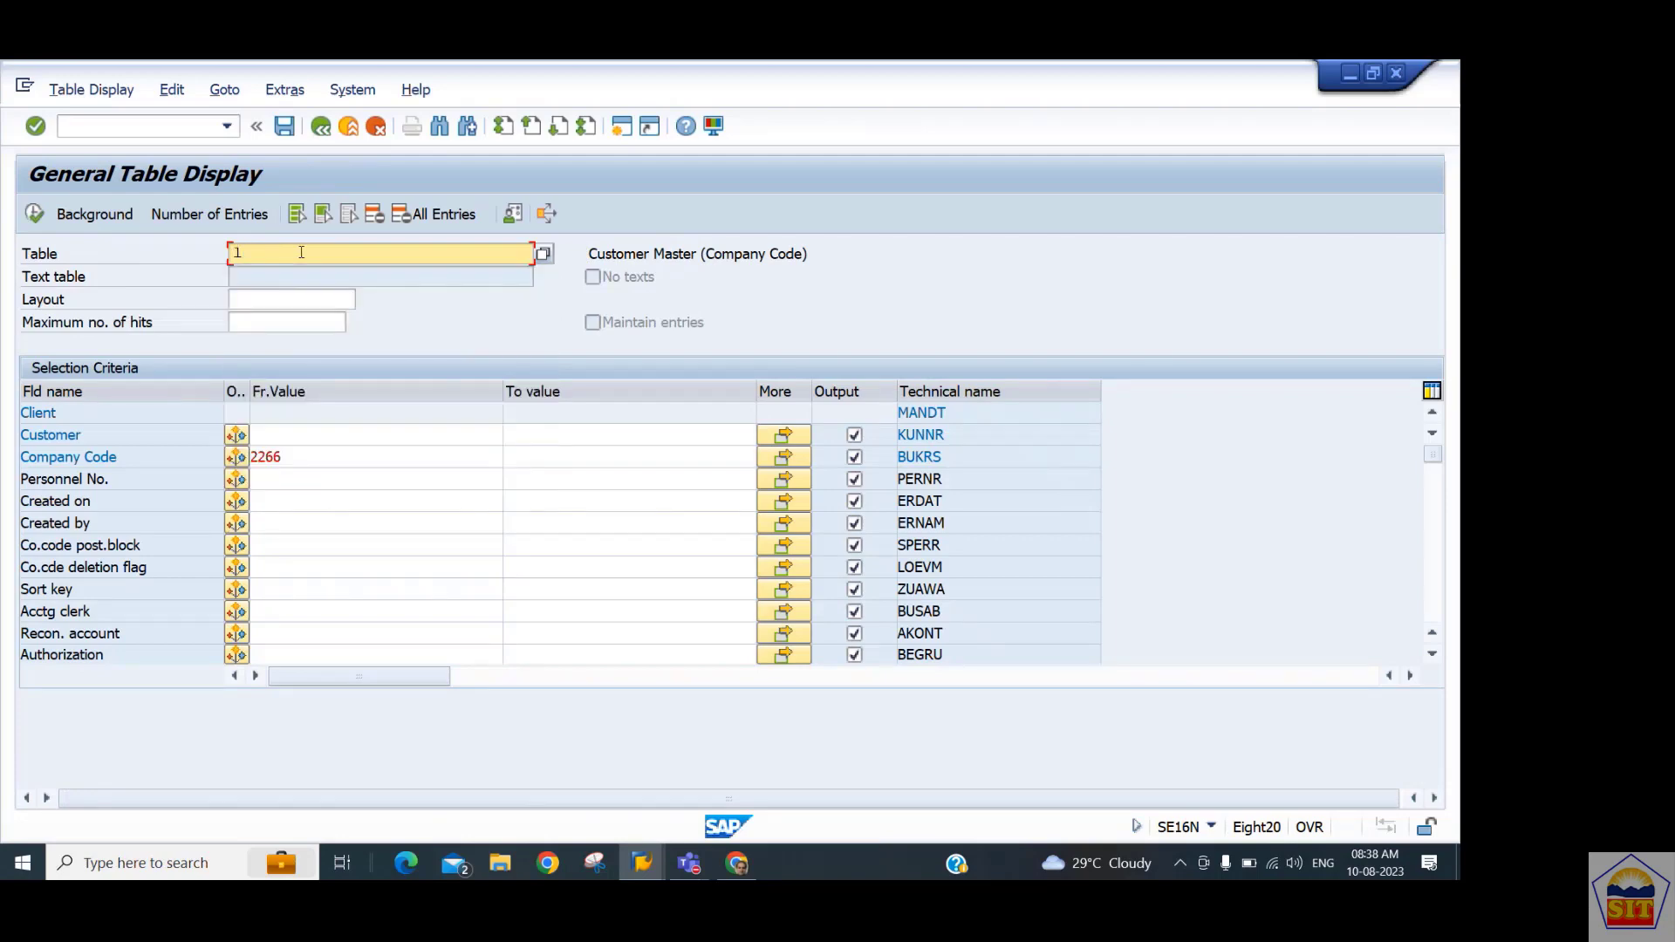
{"action": "type", "text": "fa1"}
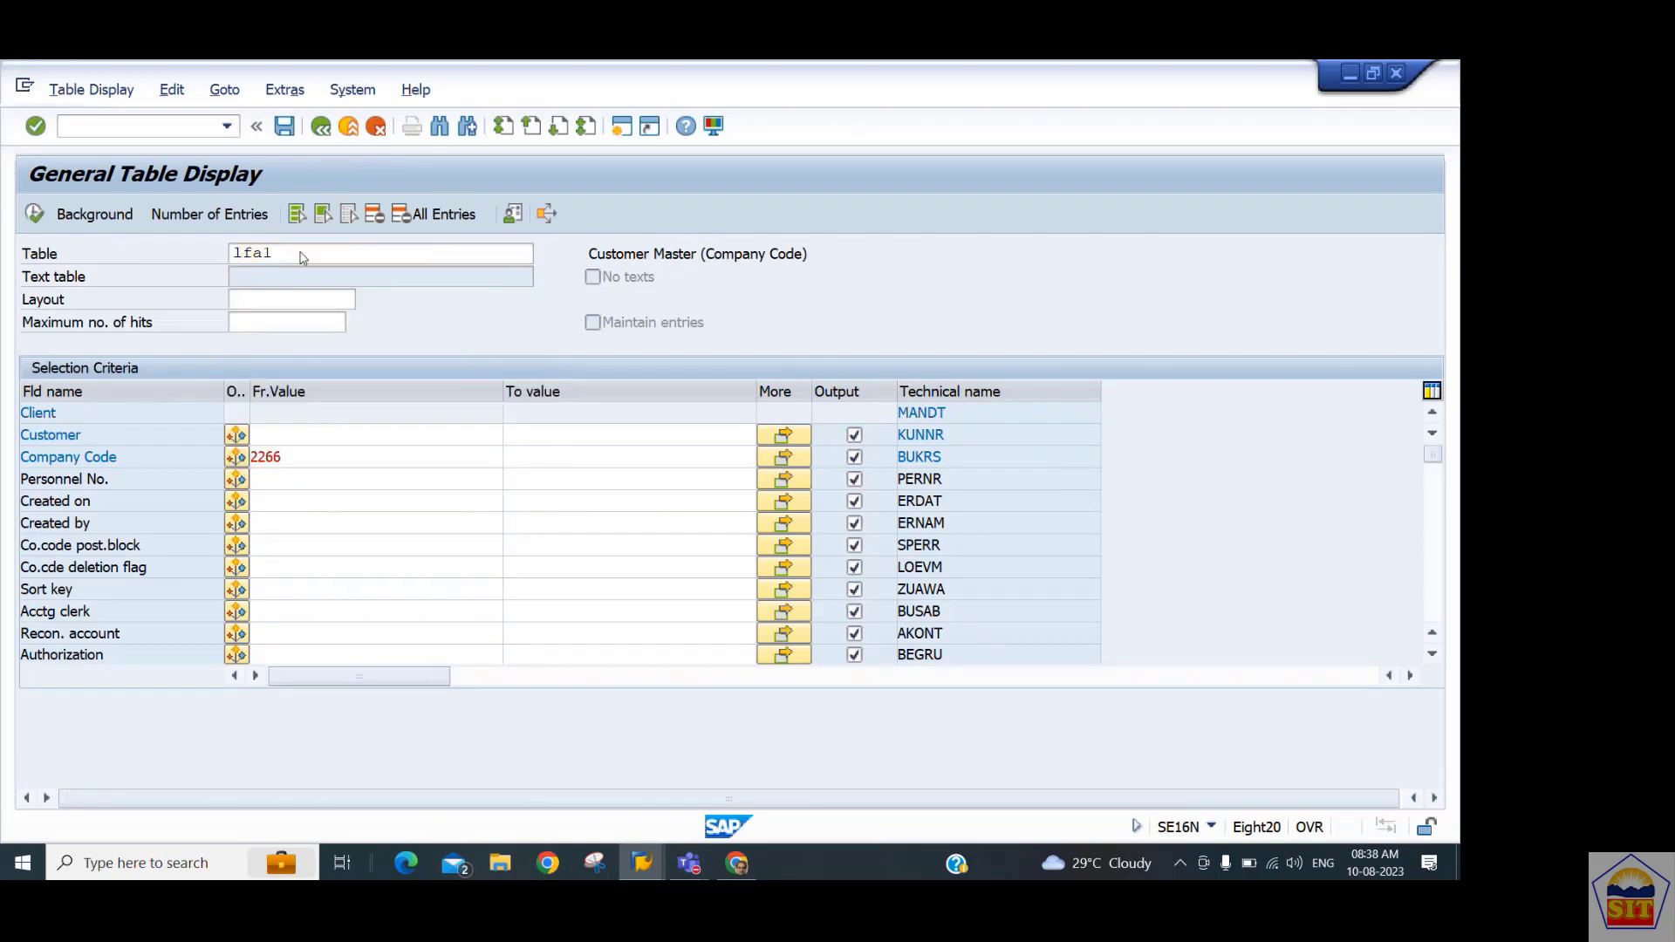
{"action": "key", "text": "Return"}
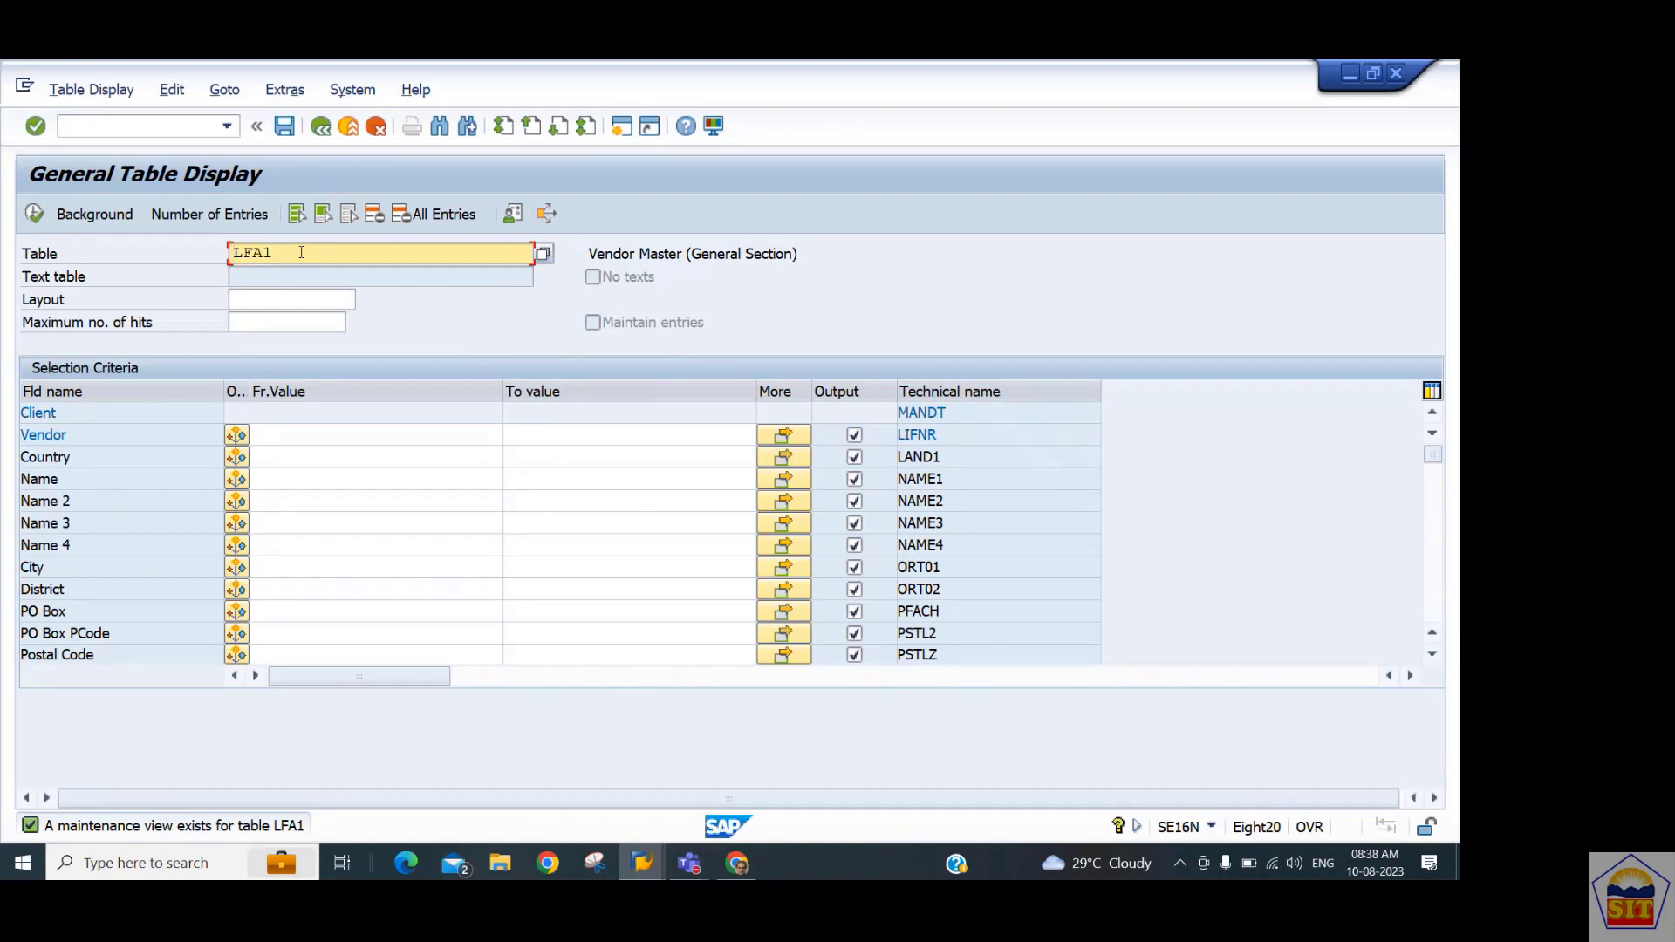
Change the table to LFB1 to load the vendor master company code fields.
{"action": "key", "text": "BackSpace"}
{"action": "key", "text": "BackSpace"}
{"action": "type", "text": "b1"}
{"action": "key", "text": "Return"}
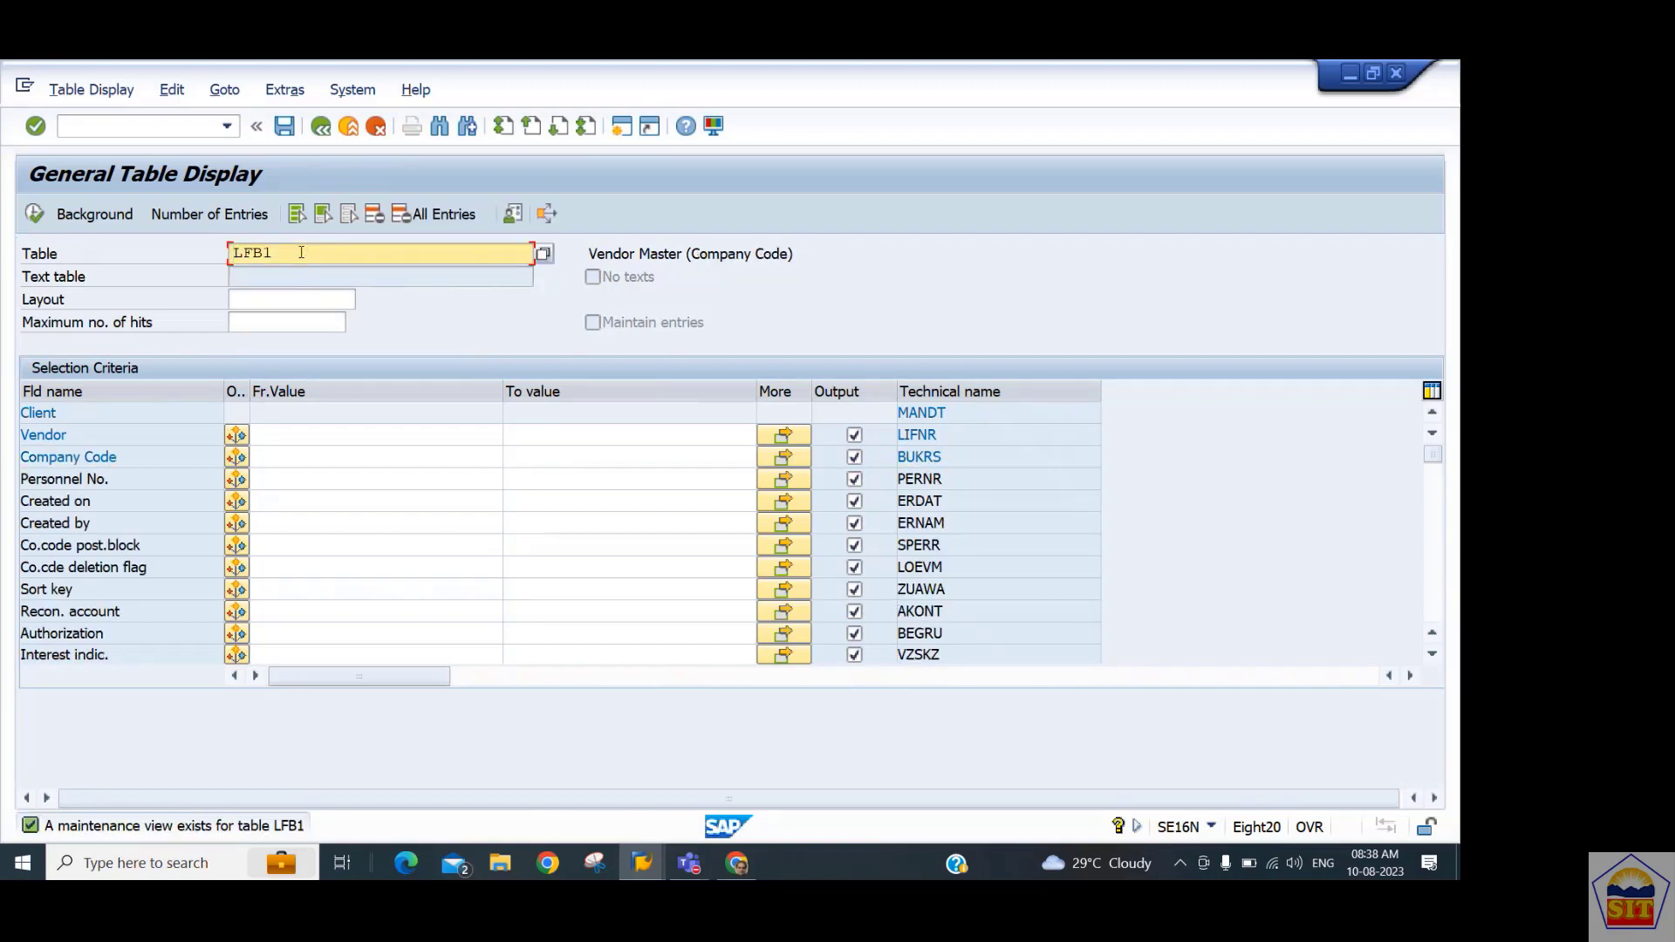
Display the LFB1 entries for company code 2244, check the vendor, and return to the selection screen.
{"action": "left_click", "coordinate": [308, 455]}
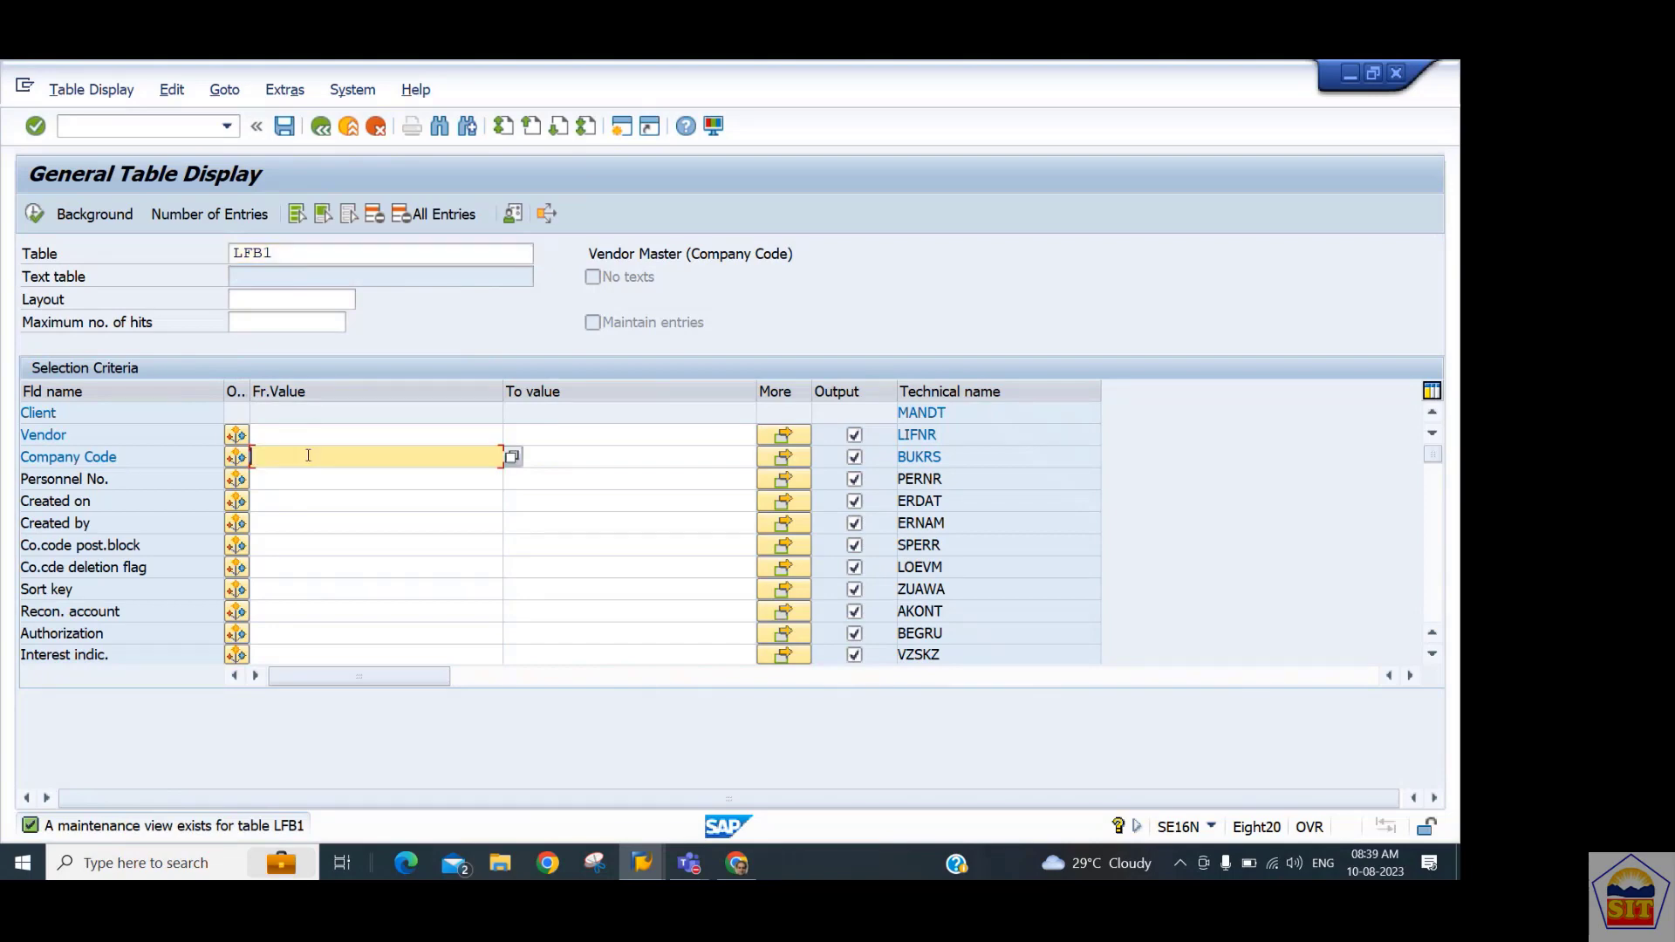
{"action": "type", "text": "2244"}
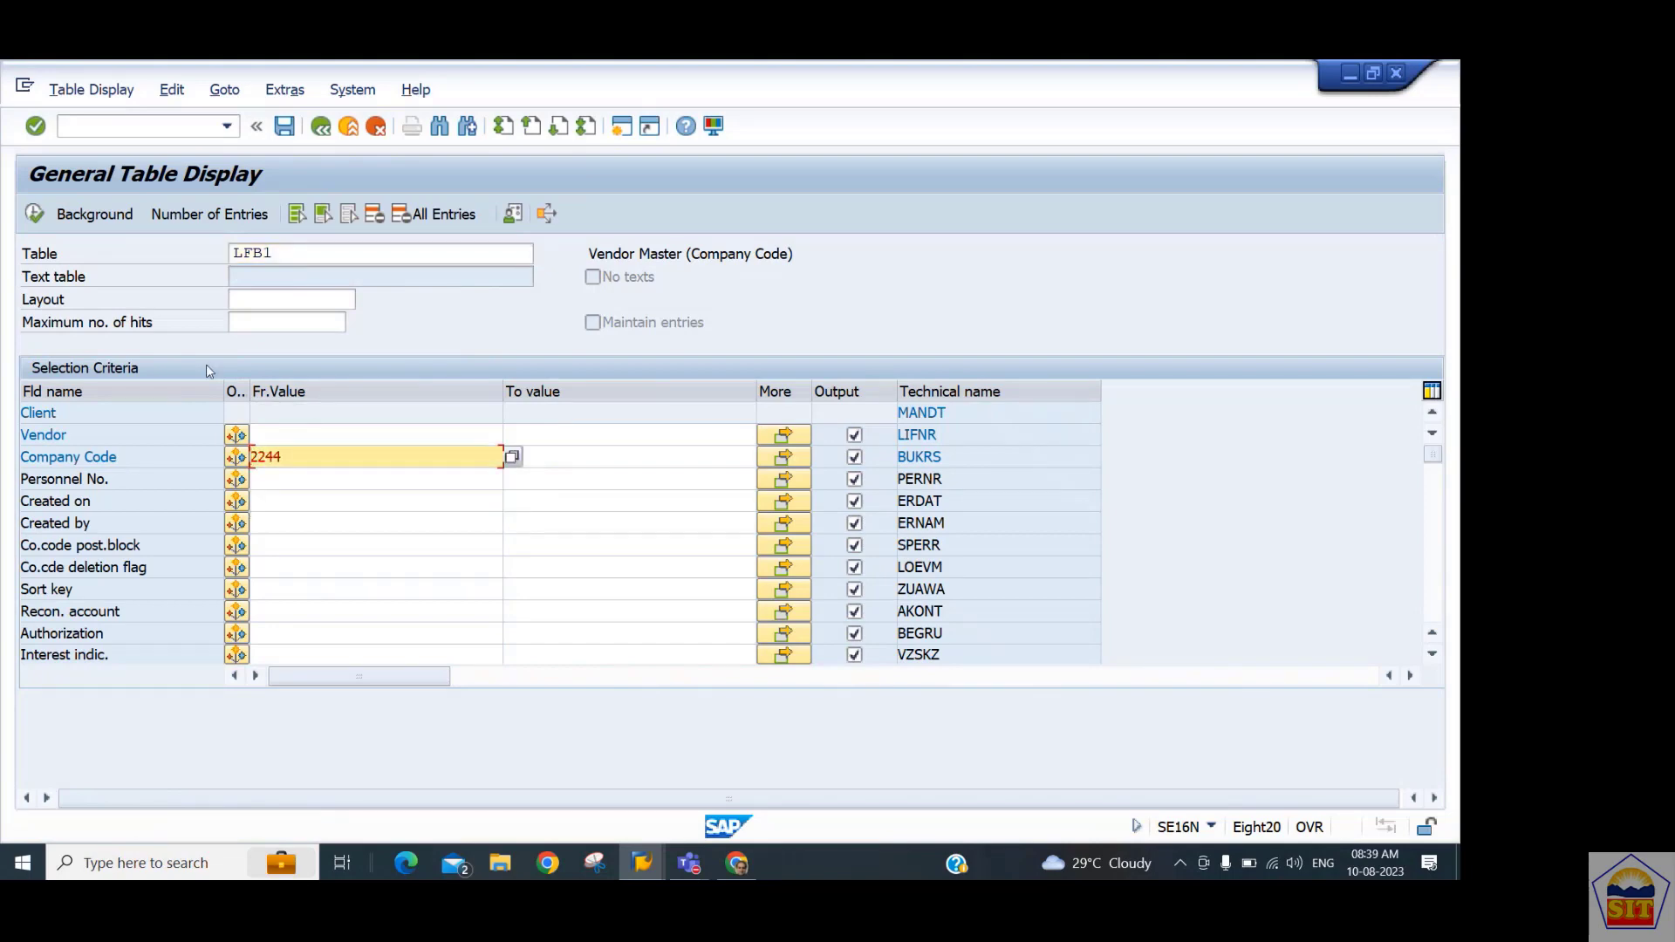
{"action": "left_click", "coordinate": [34, 214]}
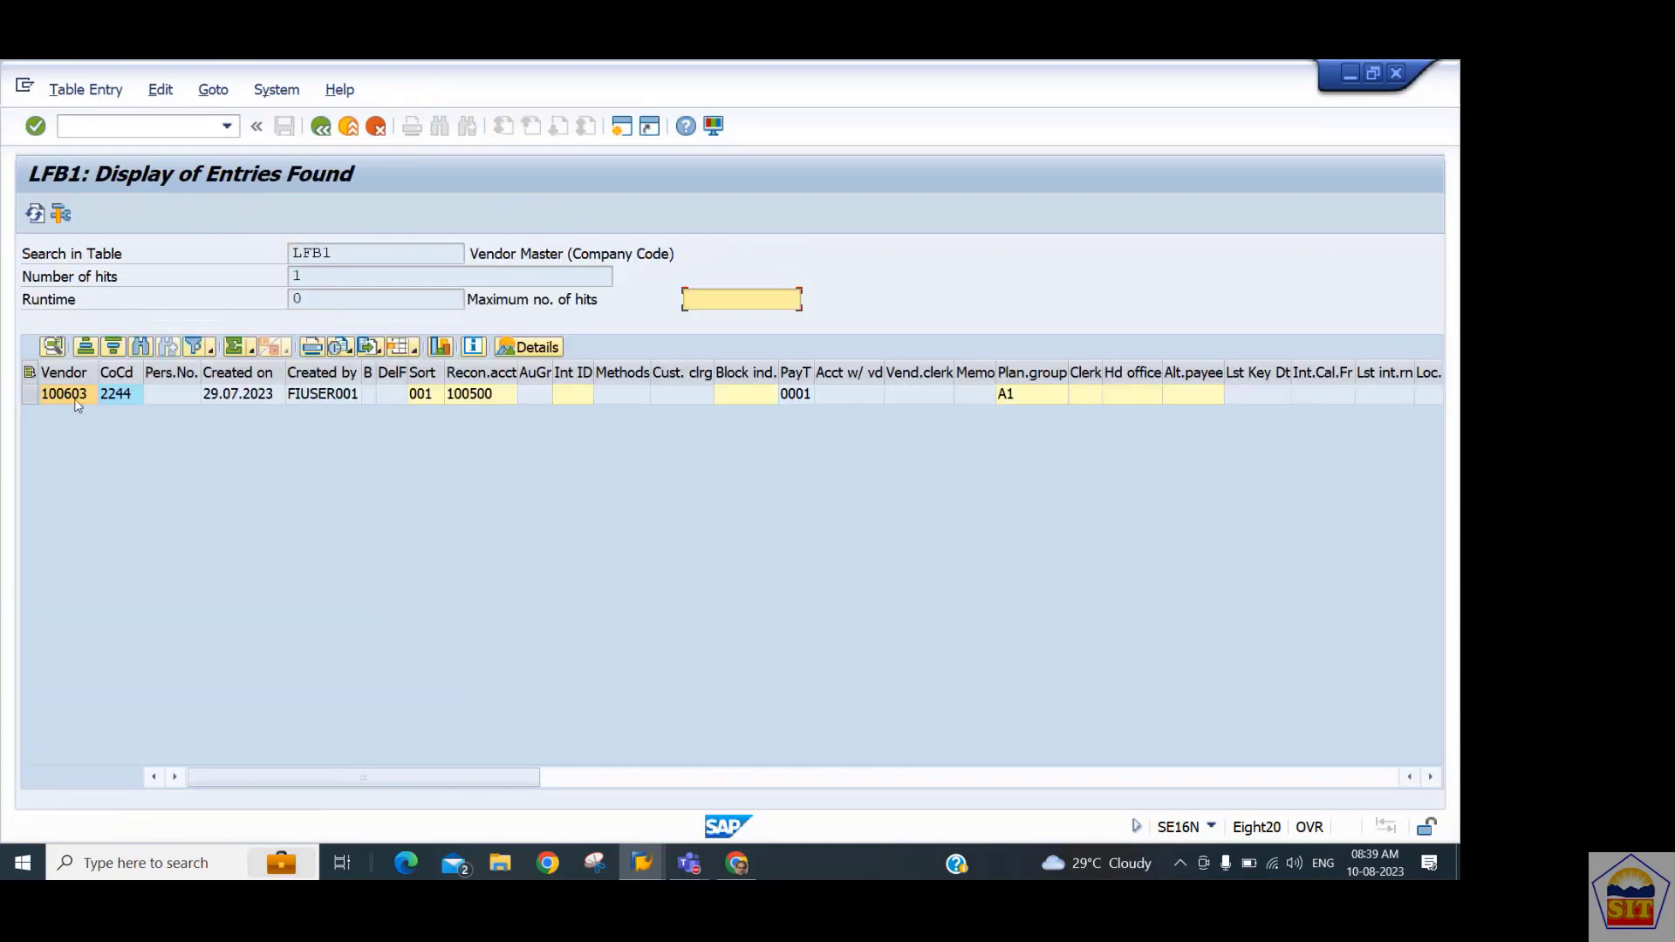
{"action": "left_click", "coordinate": [75, 395]}
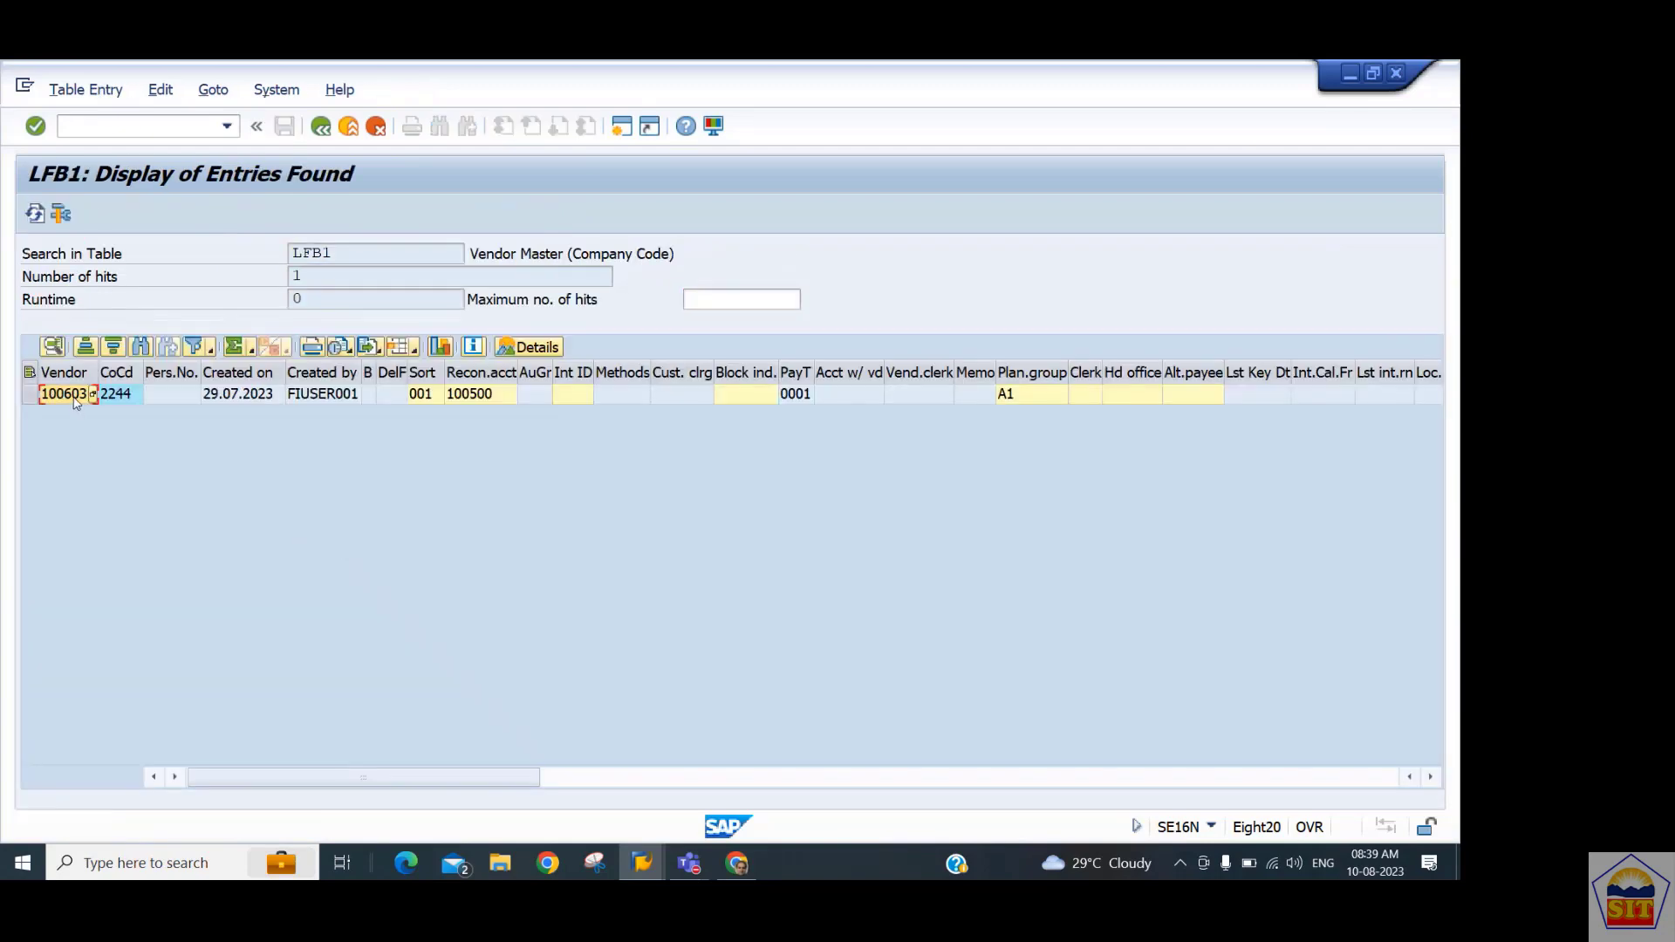
{"action": "left_click", "coordinate": [319, 128]}
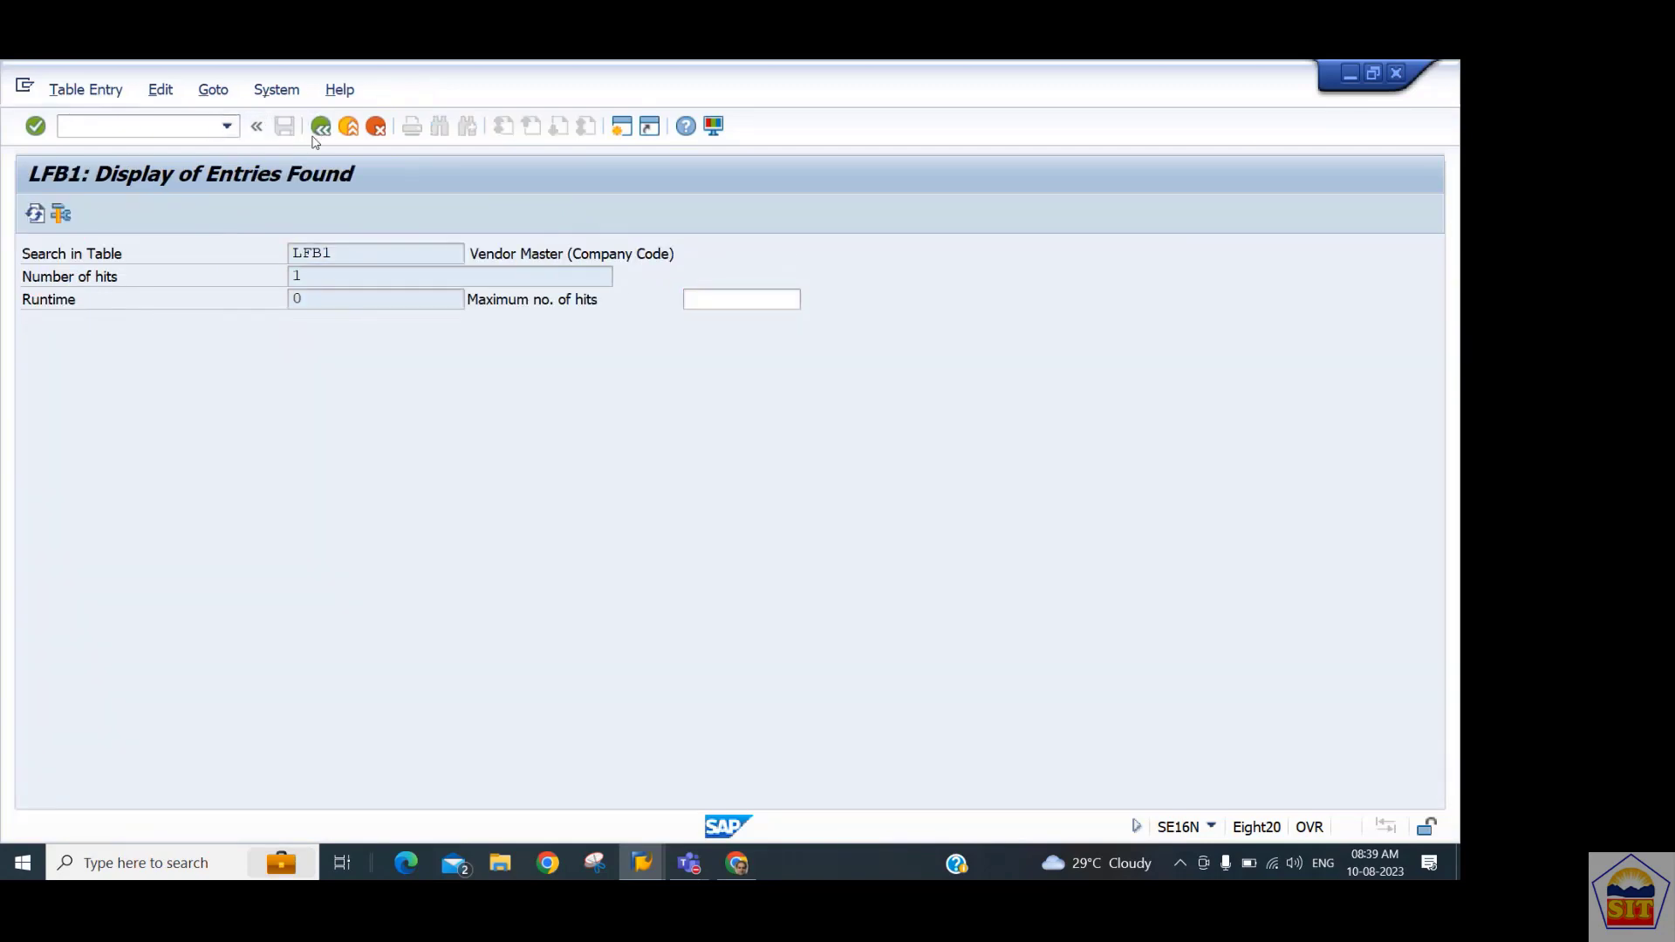
Clear the company code filter and display all entries of table LFB1.
{"action": "left_click", "coordinate": [290, 458]}
{"action": "key", "text": "BackSpace"}
{"action": "key", "text": "BackSpace"}
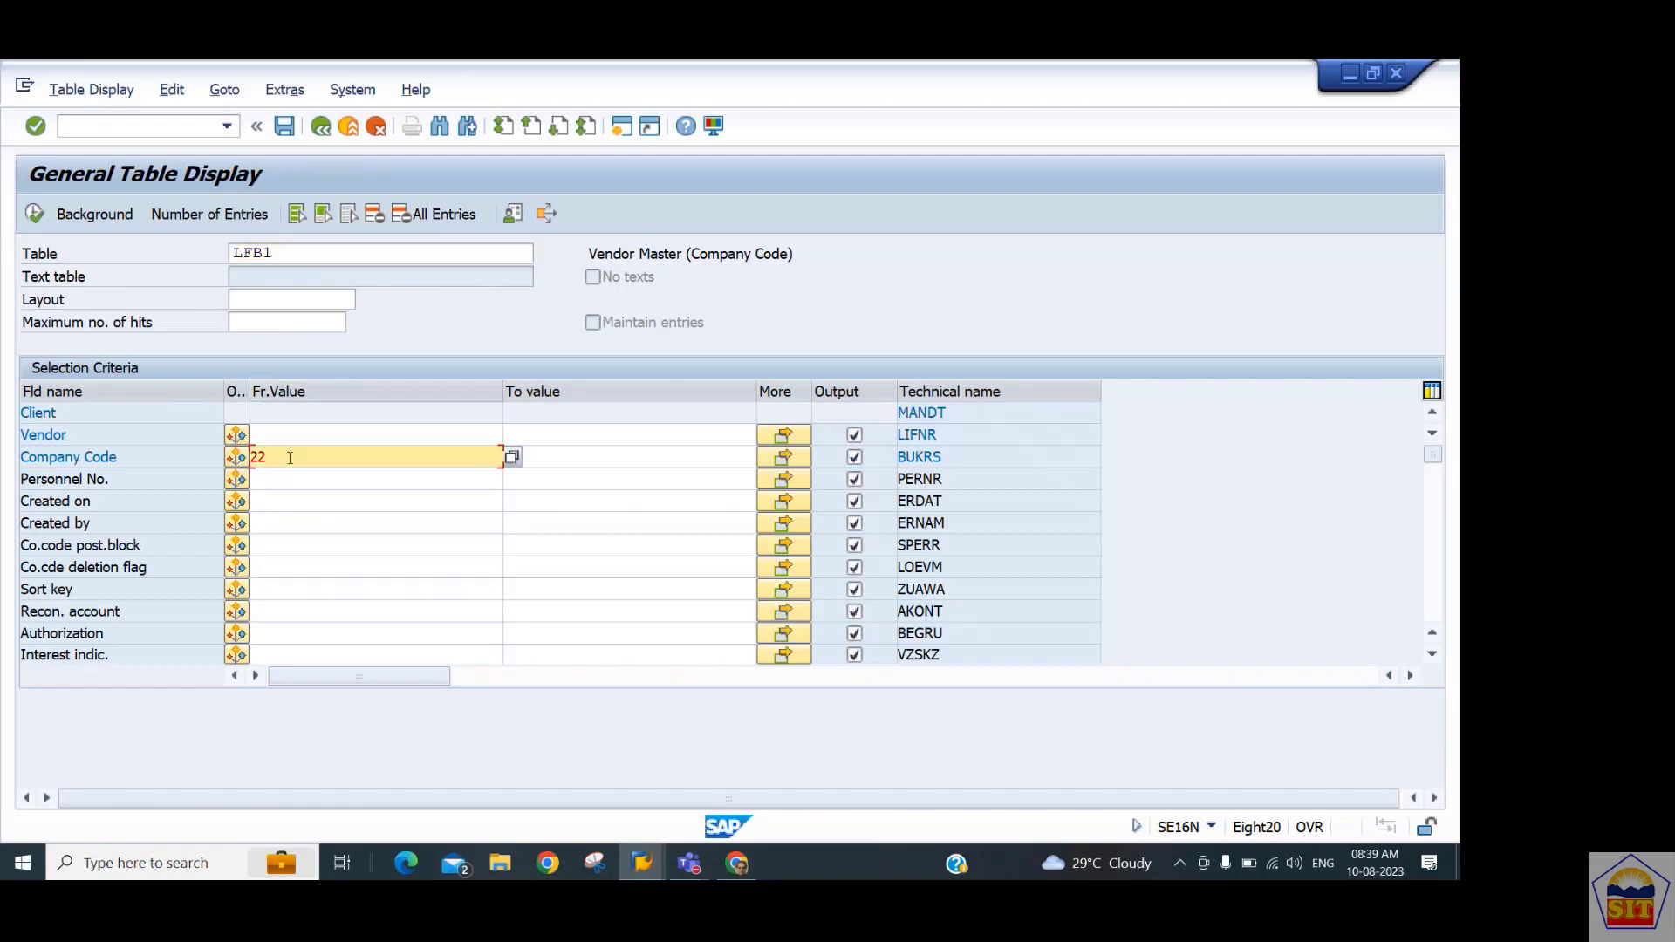
{"action": "key", "text": "BackSpace"}
{"action": "key", "text": "BackSpace"}
{"action": "left_click", "coordinate": [32, 213]}
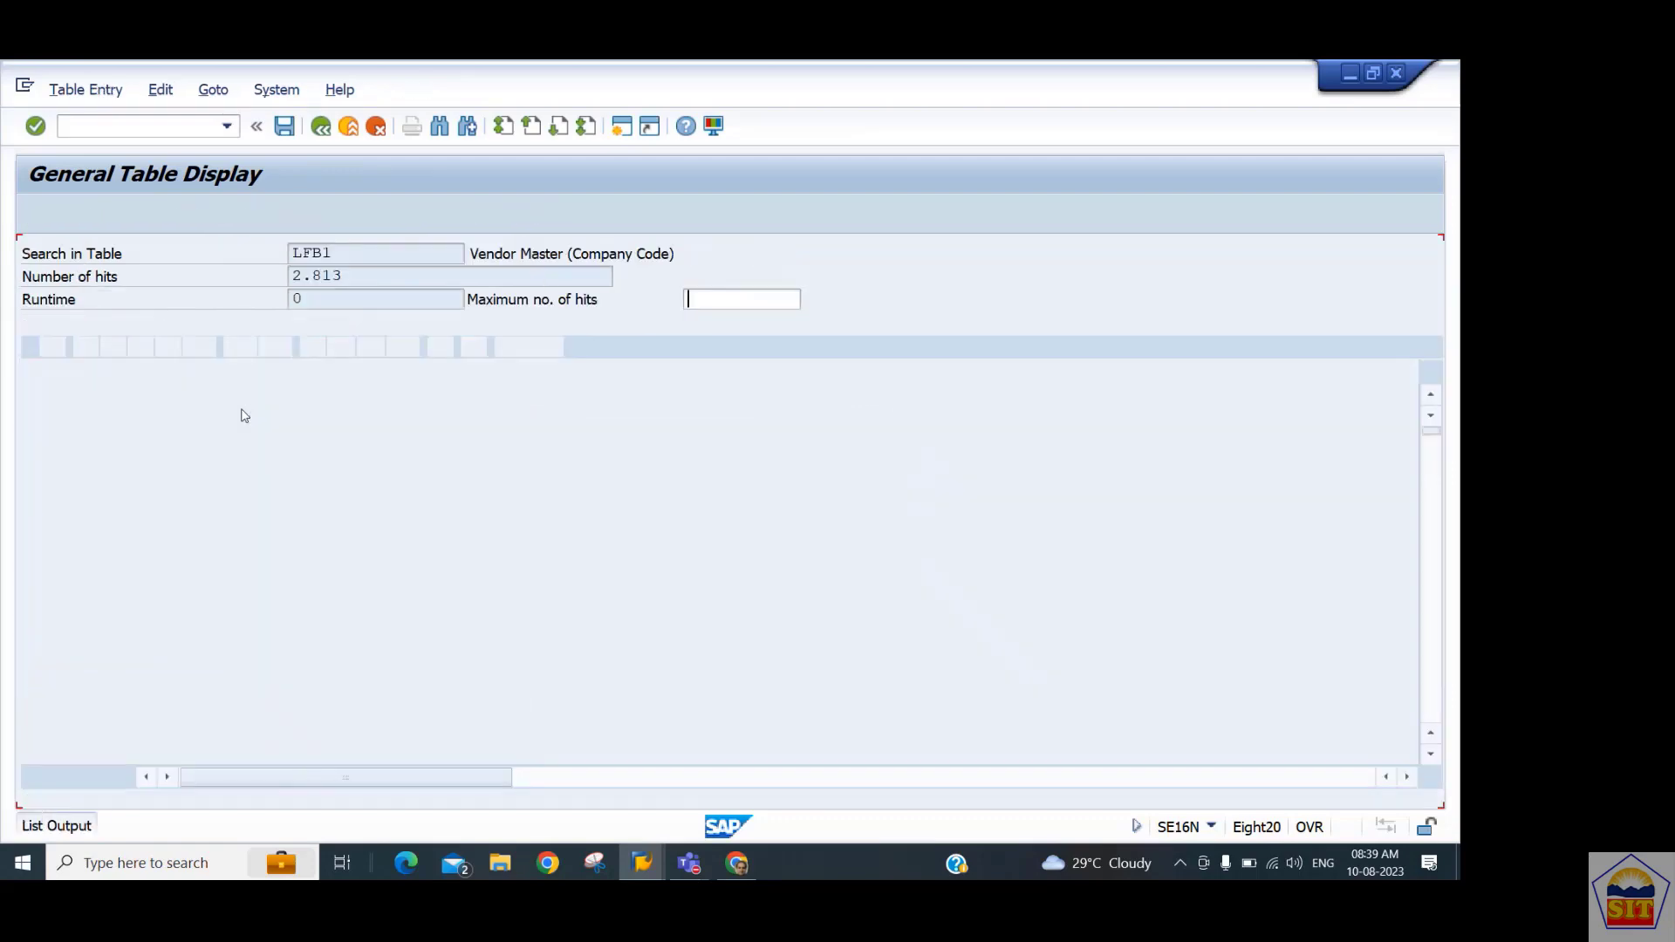
Check the number of hits in the LFB1 list, and compare it with the Number of Entries function from the selection screen.
{"action": "left_click_drag", "start_coordinate": [373, 278], "coordinate": [192, 294]}
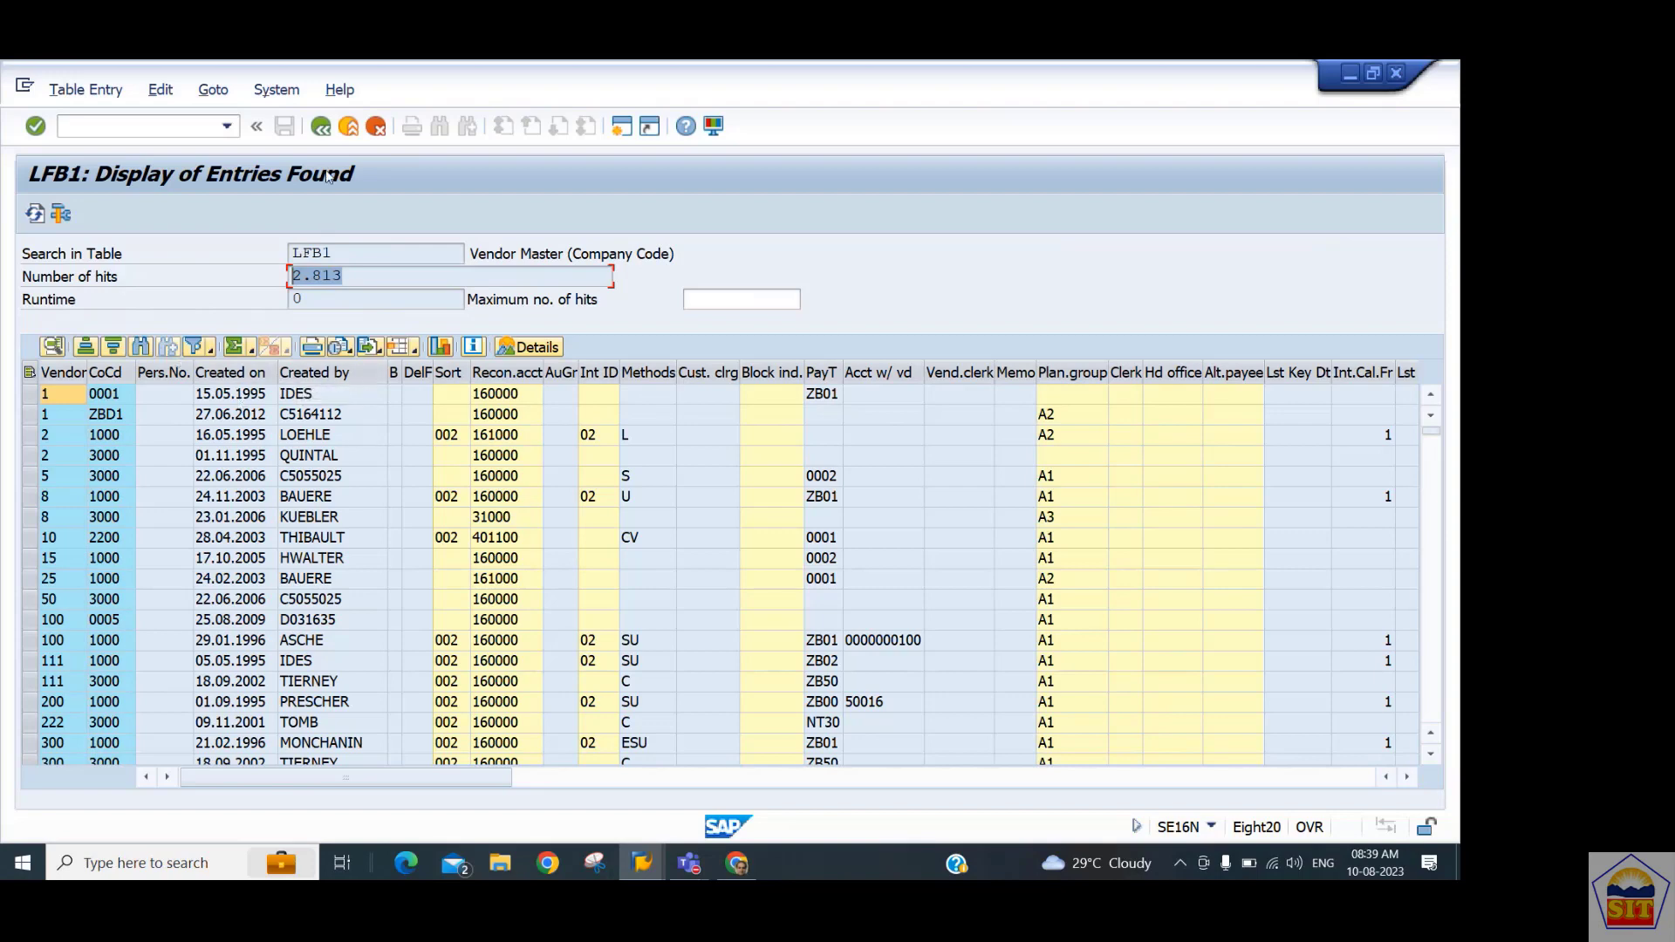
{"action": "left_click", "coordinate": [320, 127]}
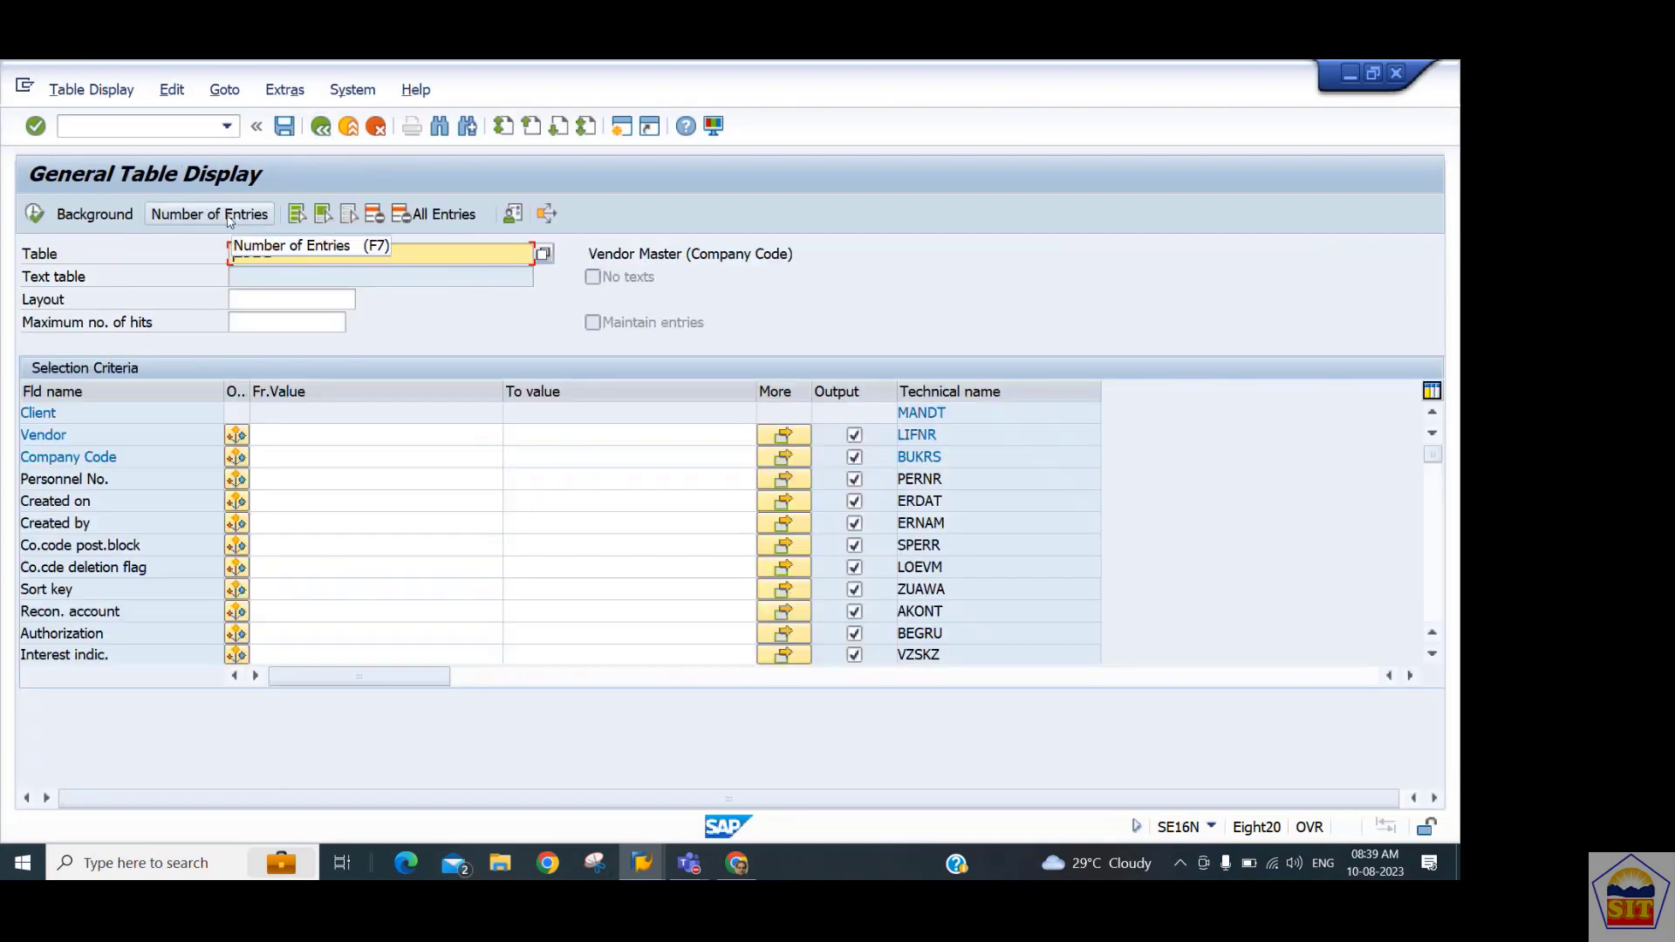
{"action": "left_click", "coordinate": [229, 219]}
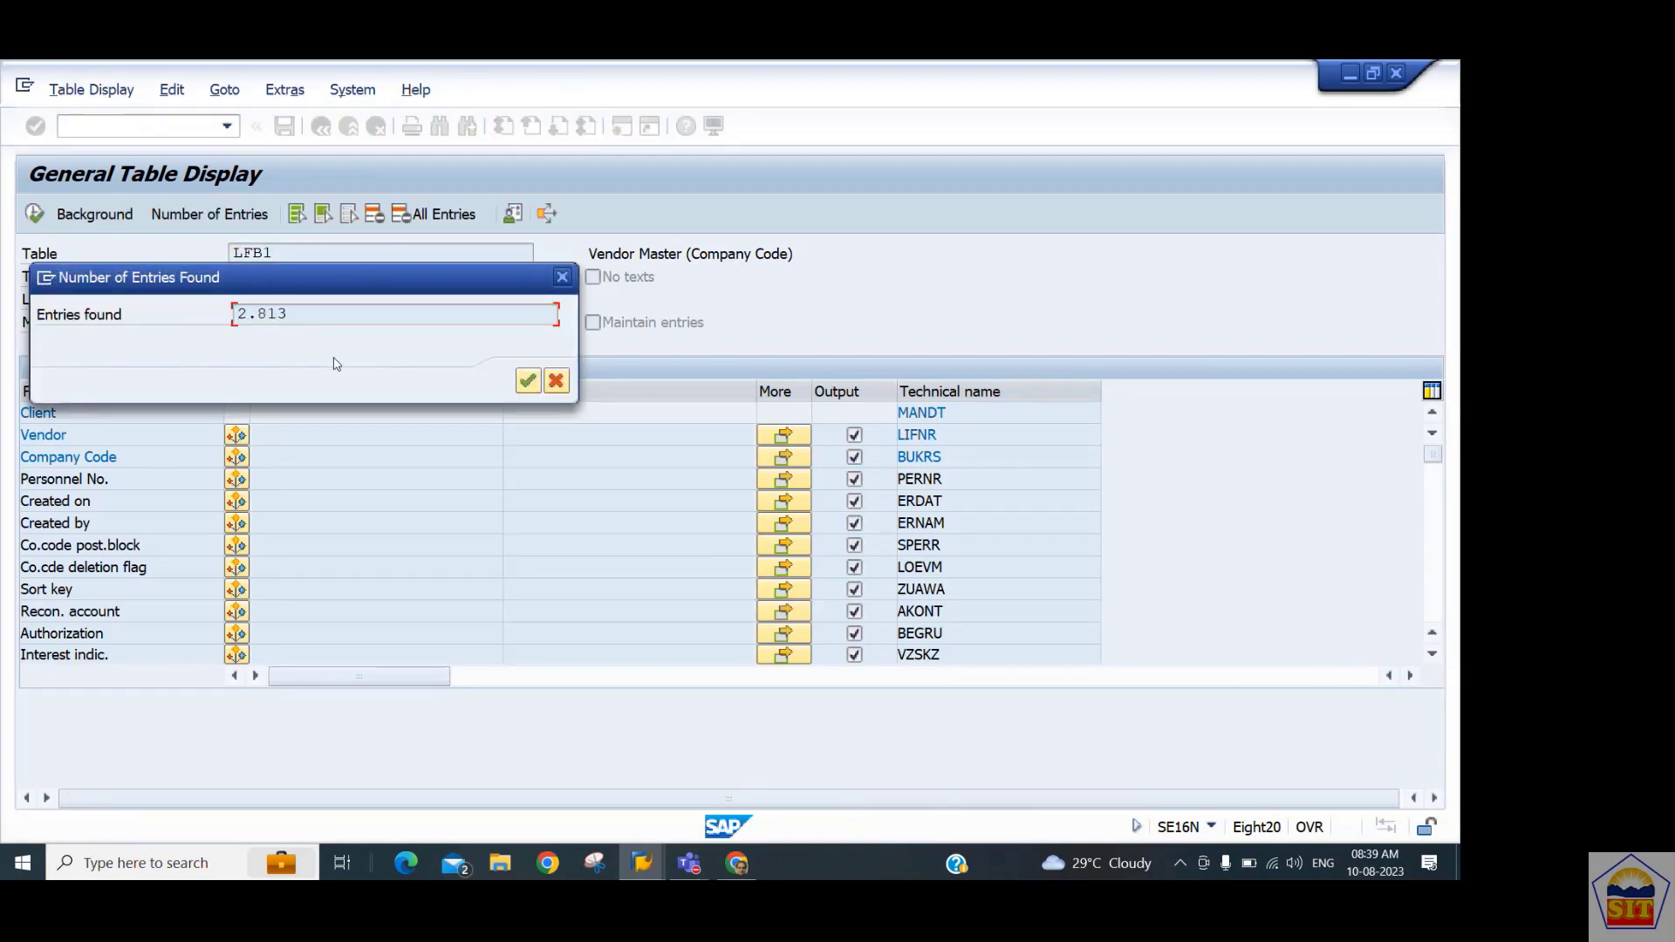
{"action": "left_click", "coordinate": [568, 277]}
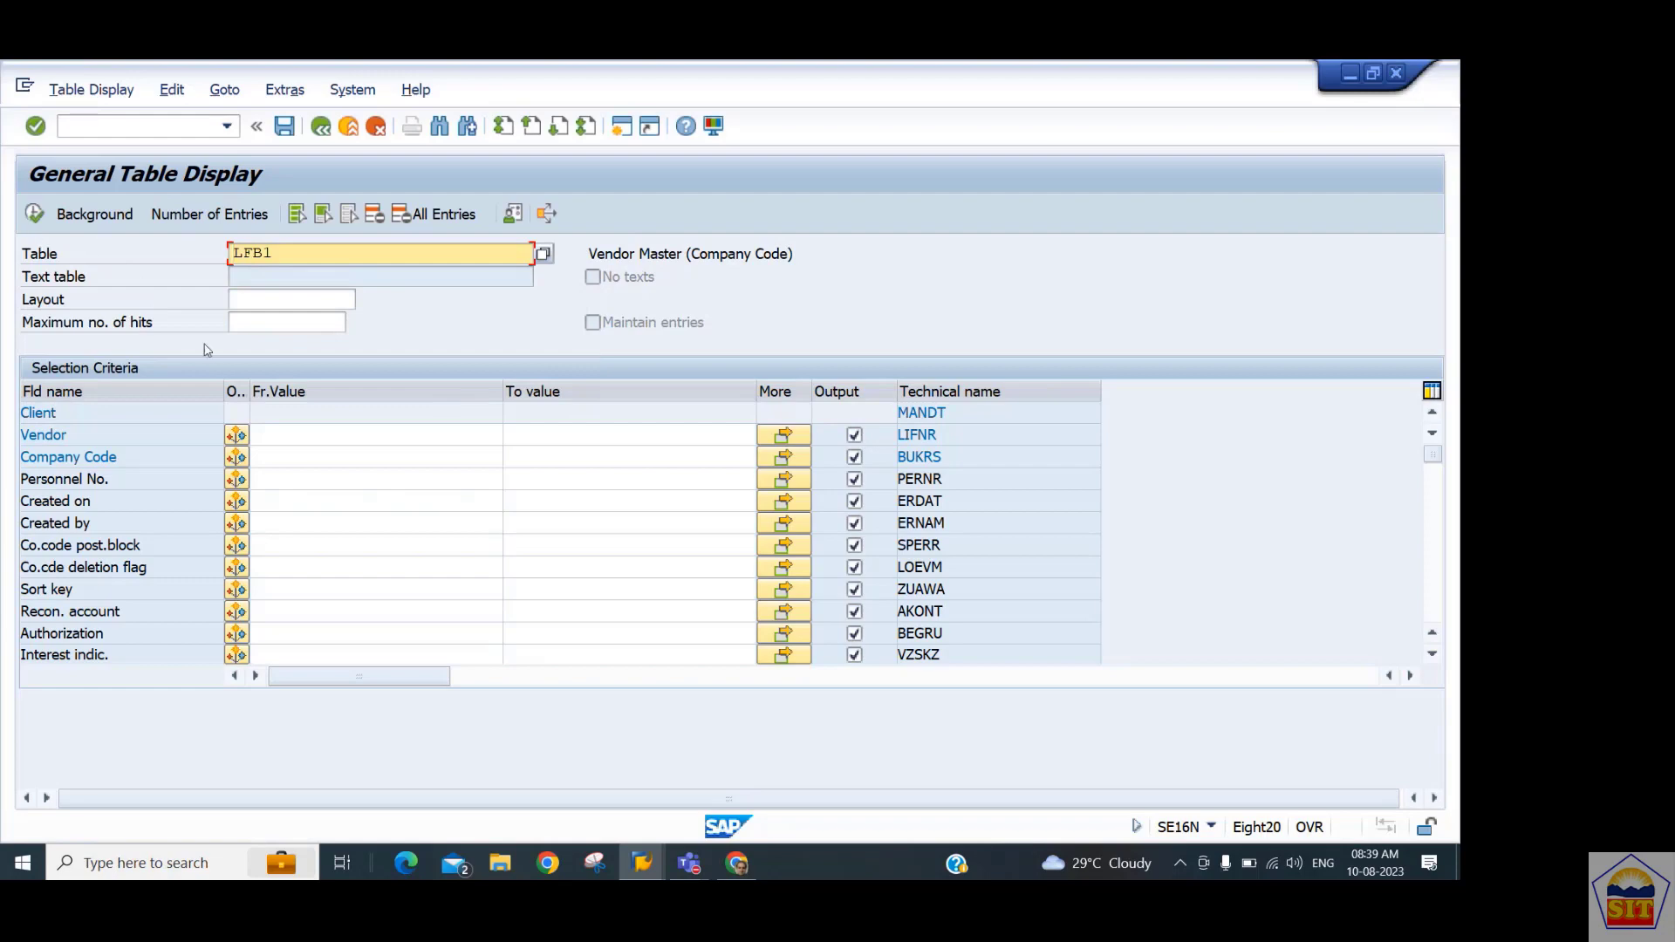
Display the unfiltered LFB1 entries and export them as a spreadsheet in Excel Office 2007 XLSX format.
{"action": "left_click", "coordinate": [35, 214]}
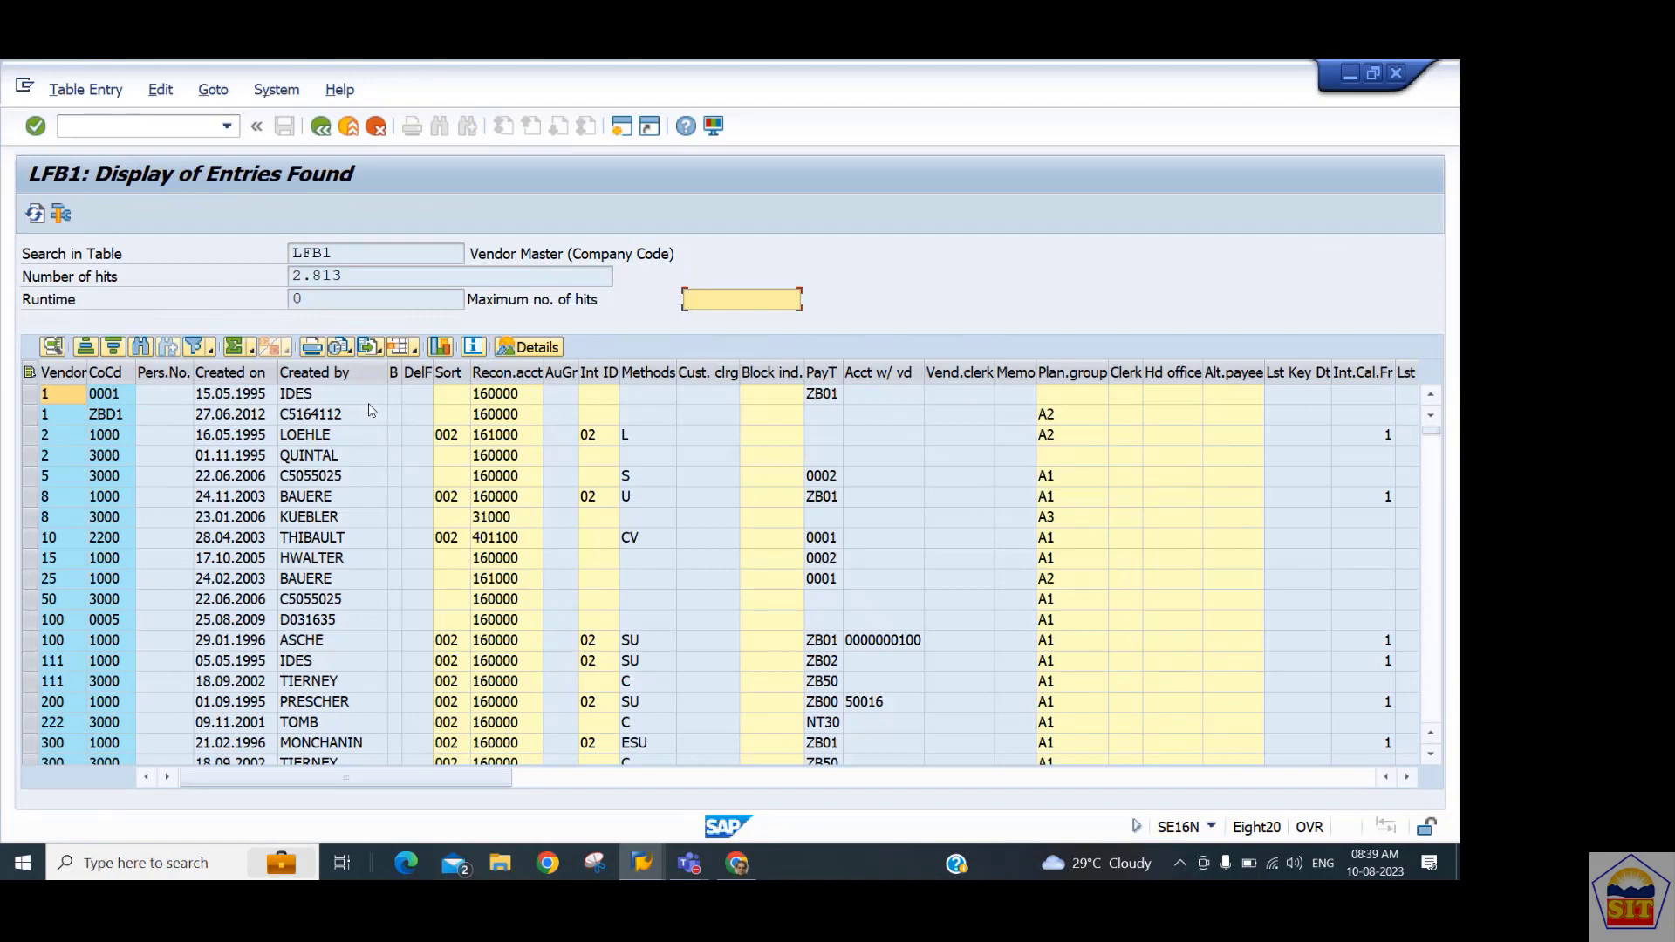
{"action": "left_click", "coordinate": [381, 351]}
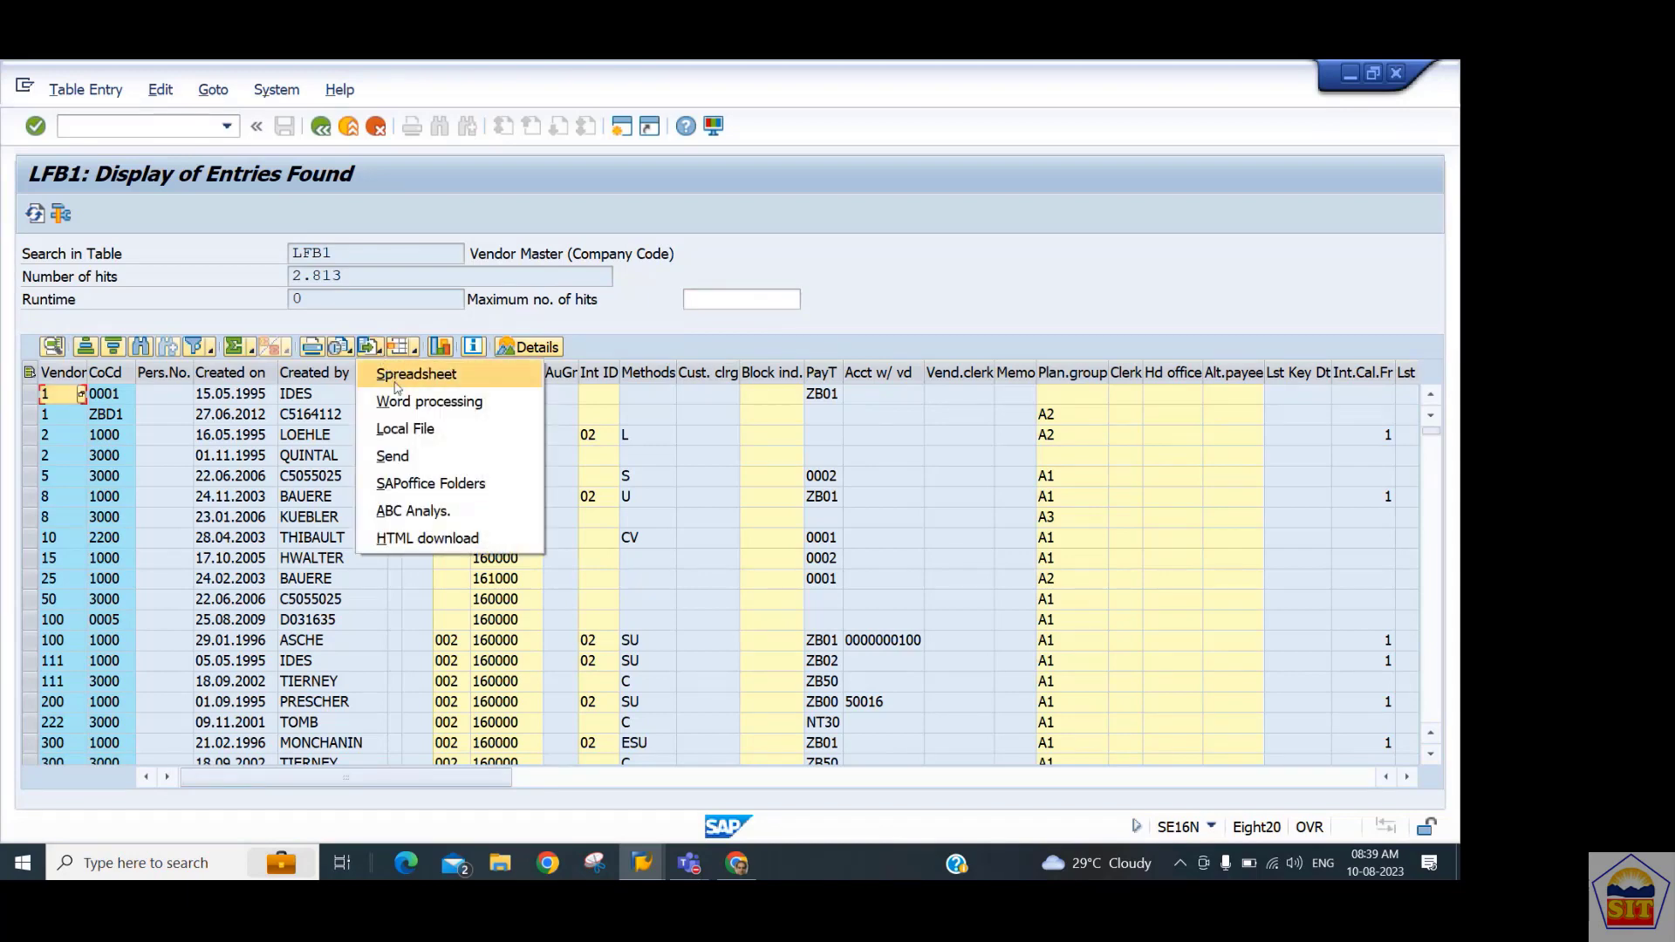
{"action": "left_click", "coordinate": [395, 387]}
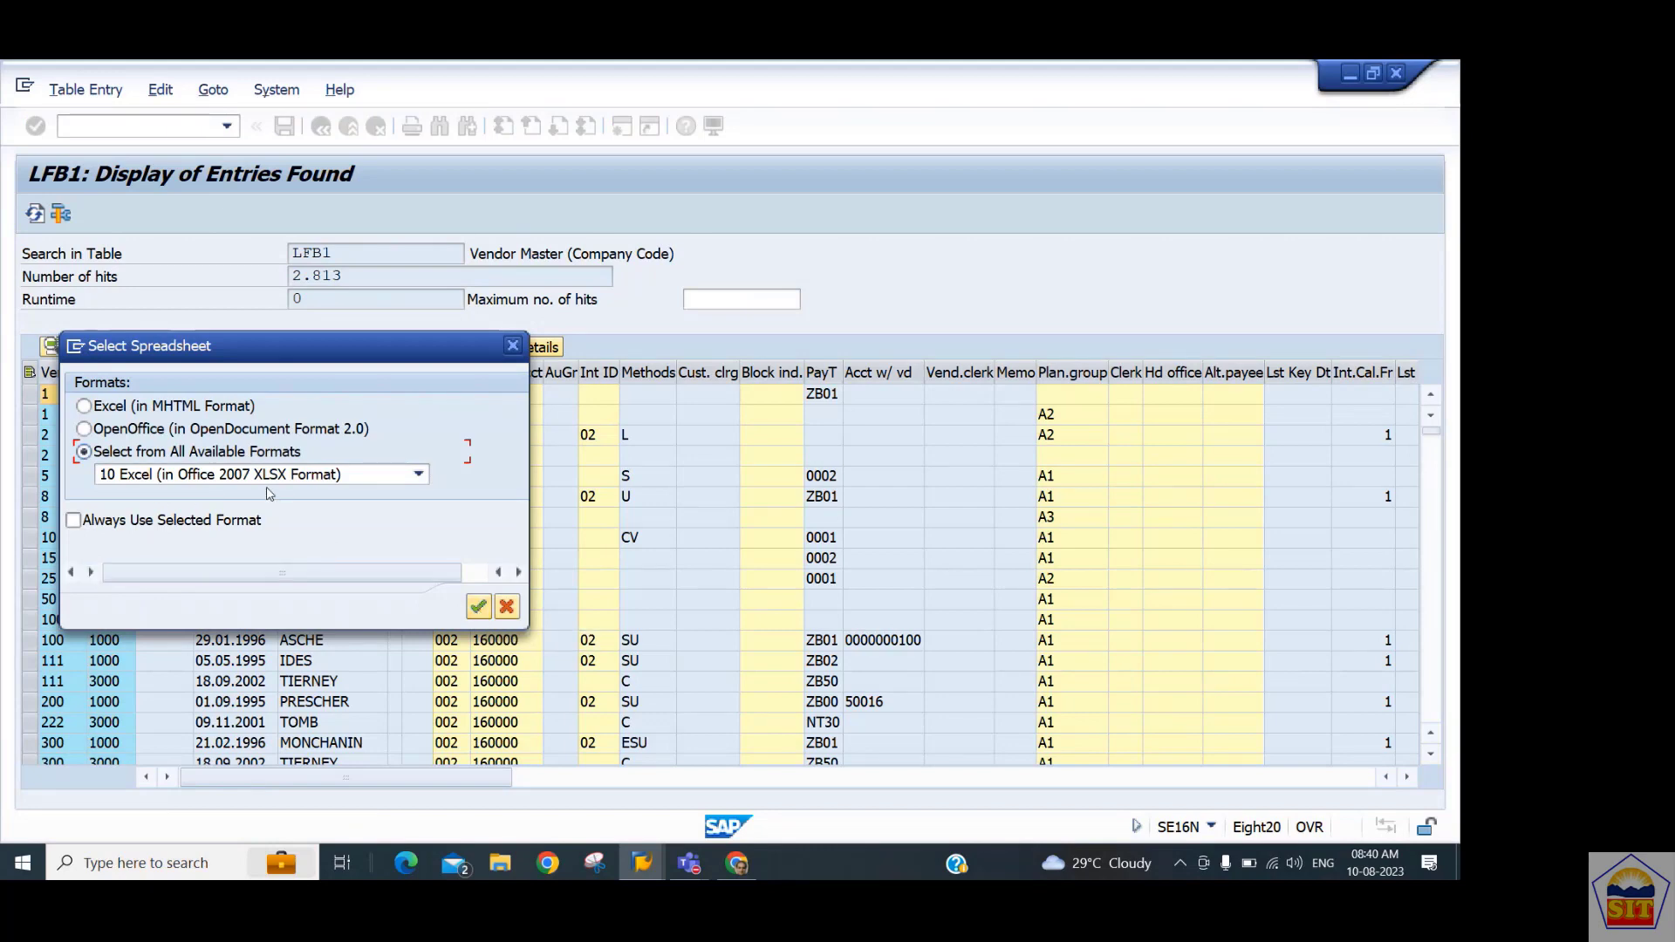
{"action": "left_click", "coordinate": [484, 611]}
{"action": "left_click", "coordinate": [481, 608]}
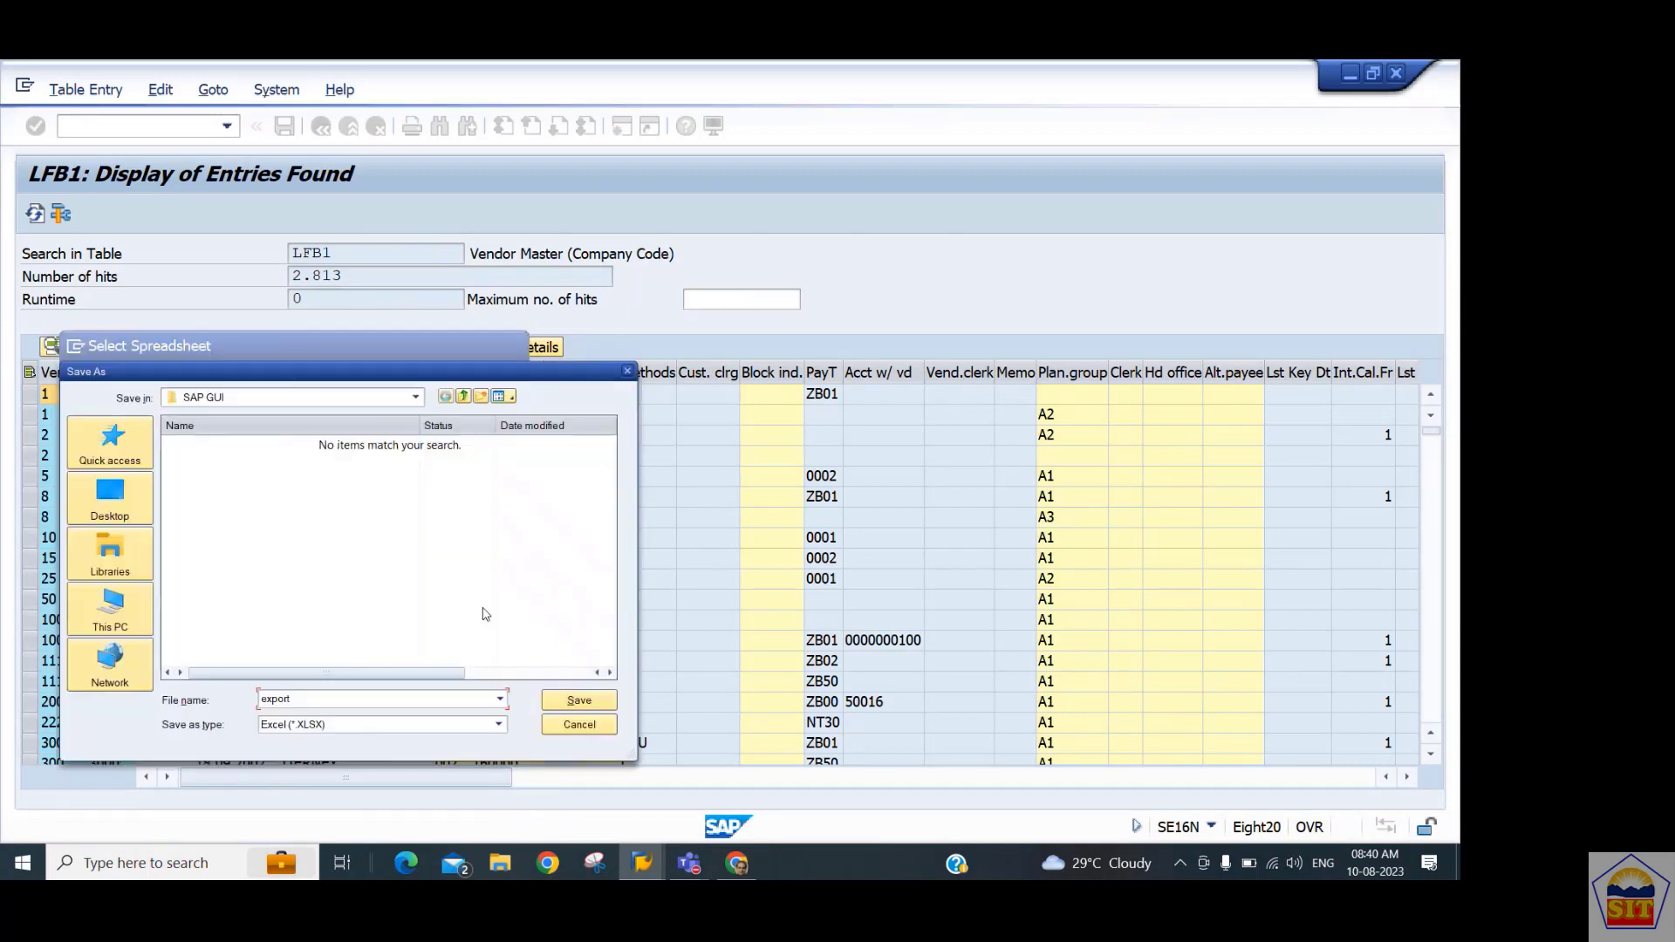
Save the spreadsheet to the Desktop as LFB1 Vendors, allowing SAP GUI to create and open the file.
{"action": "left_click", "coordinate": [112, 512]}
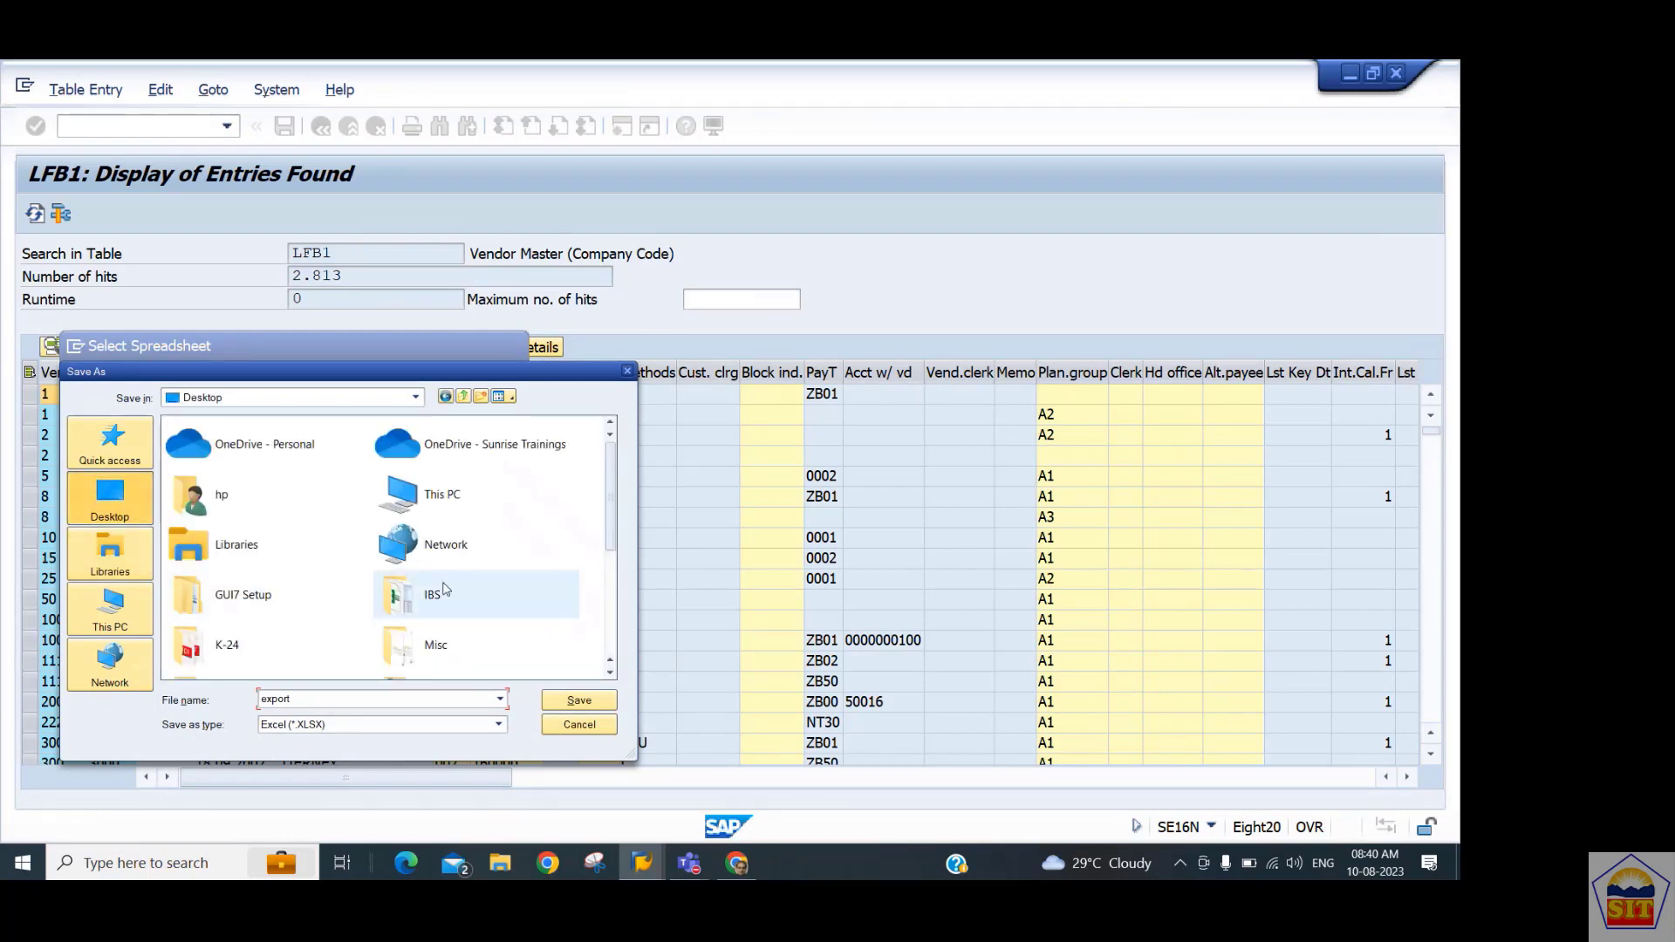
{"action": "double_click", "coordinate": [356, 698]}
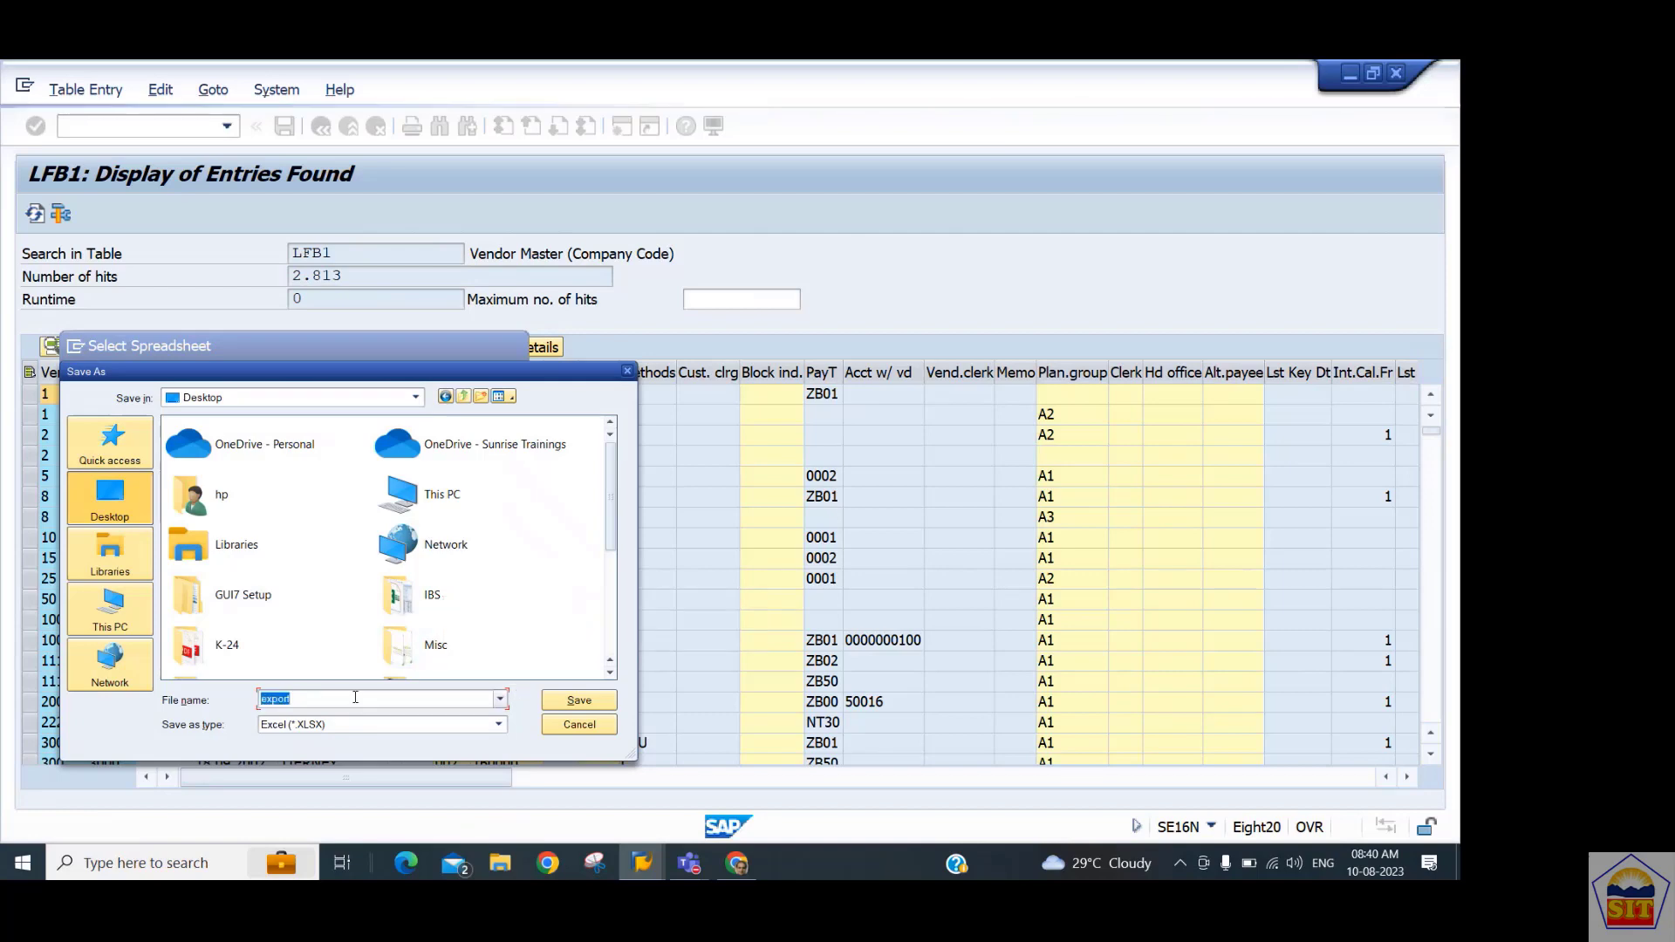
{"action": "type", "text": "LFB"}
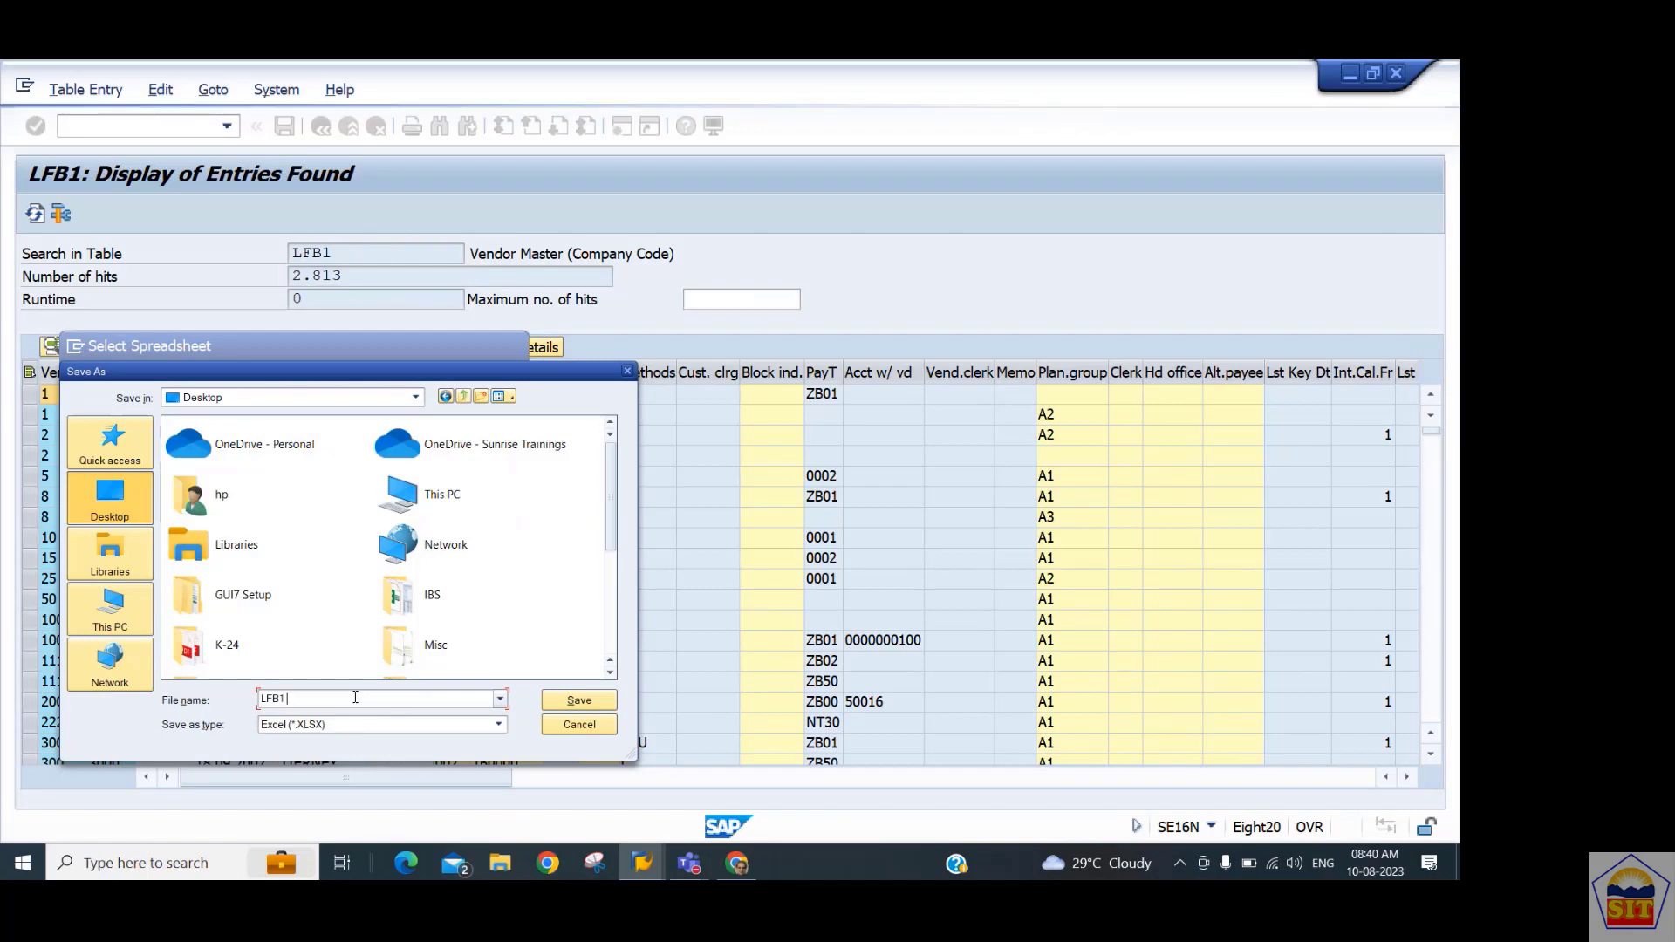
{"action": "type", "text": "1"}
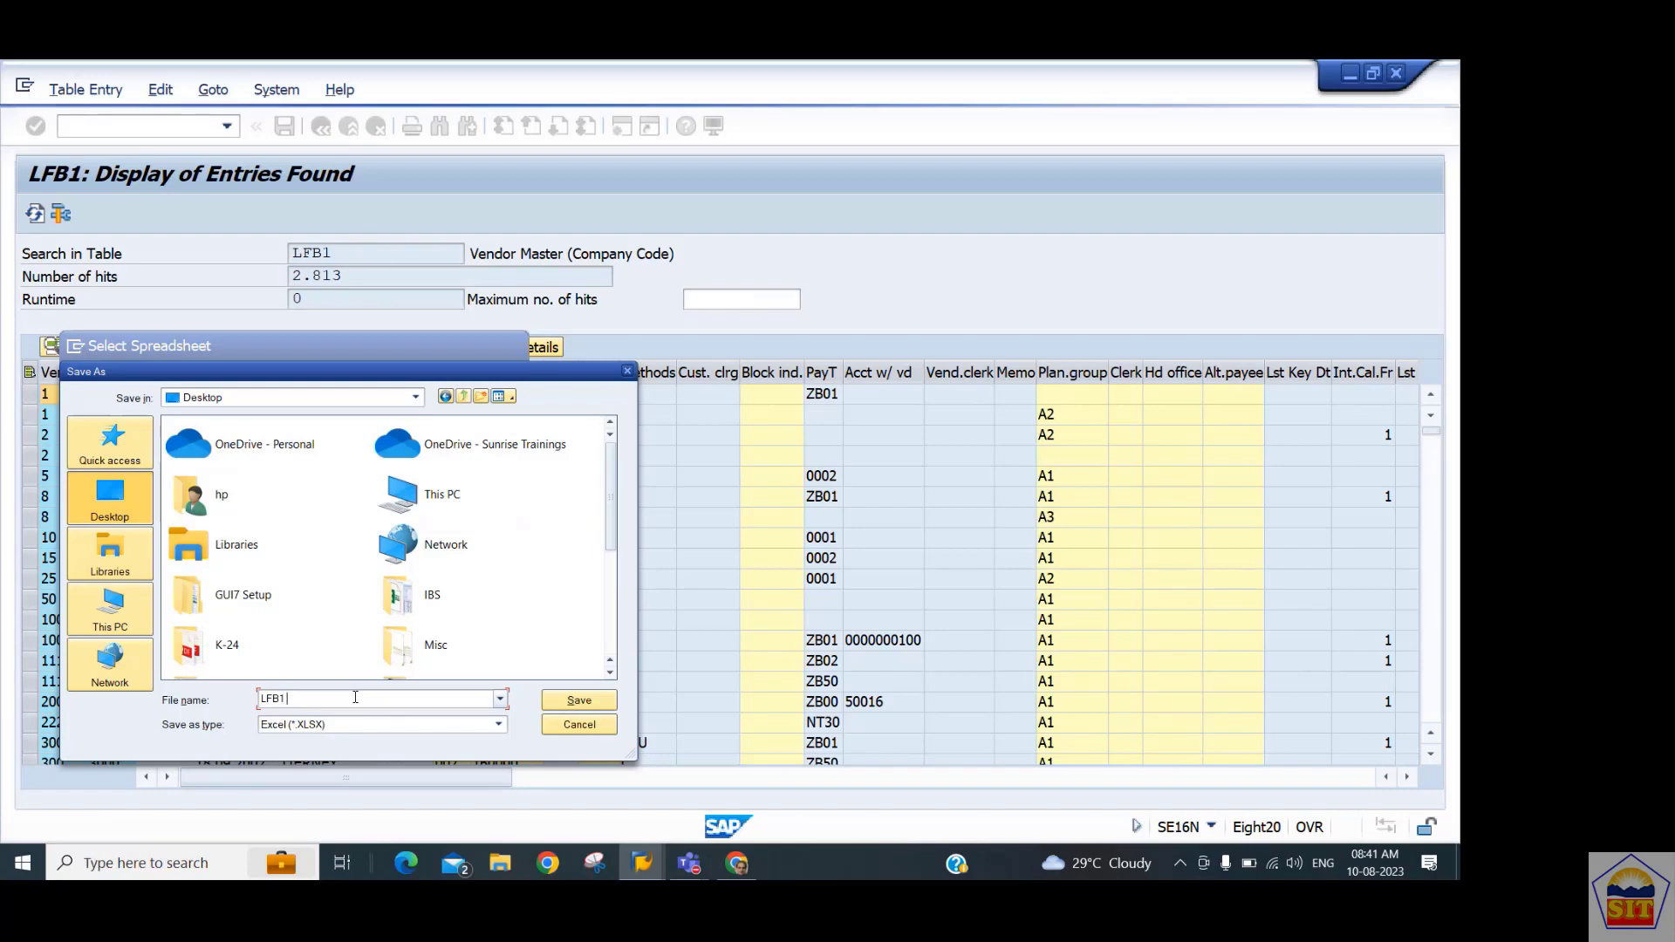
{"action": "type", "text": " Vendor"}
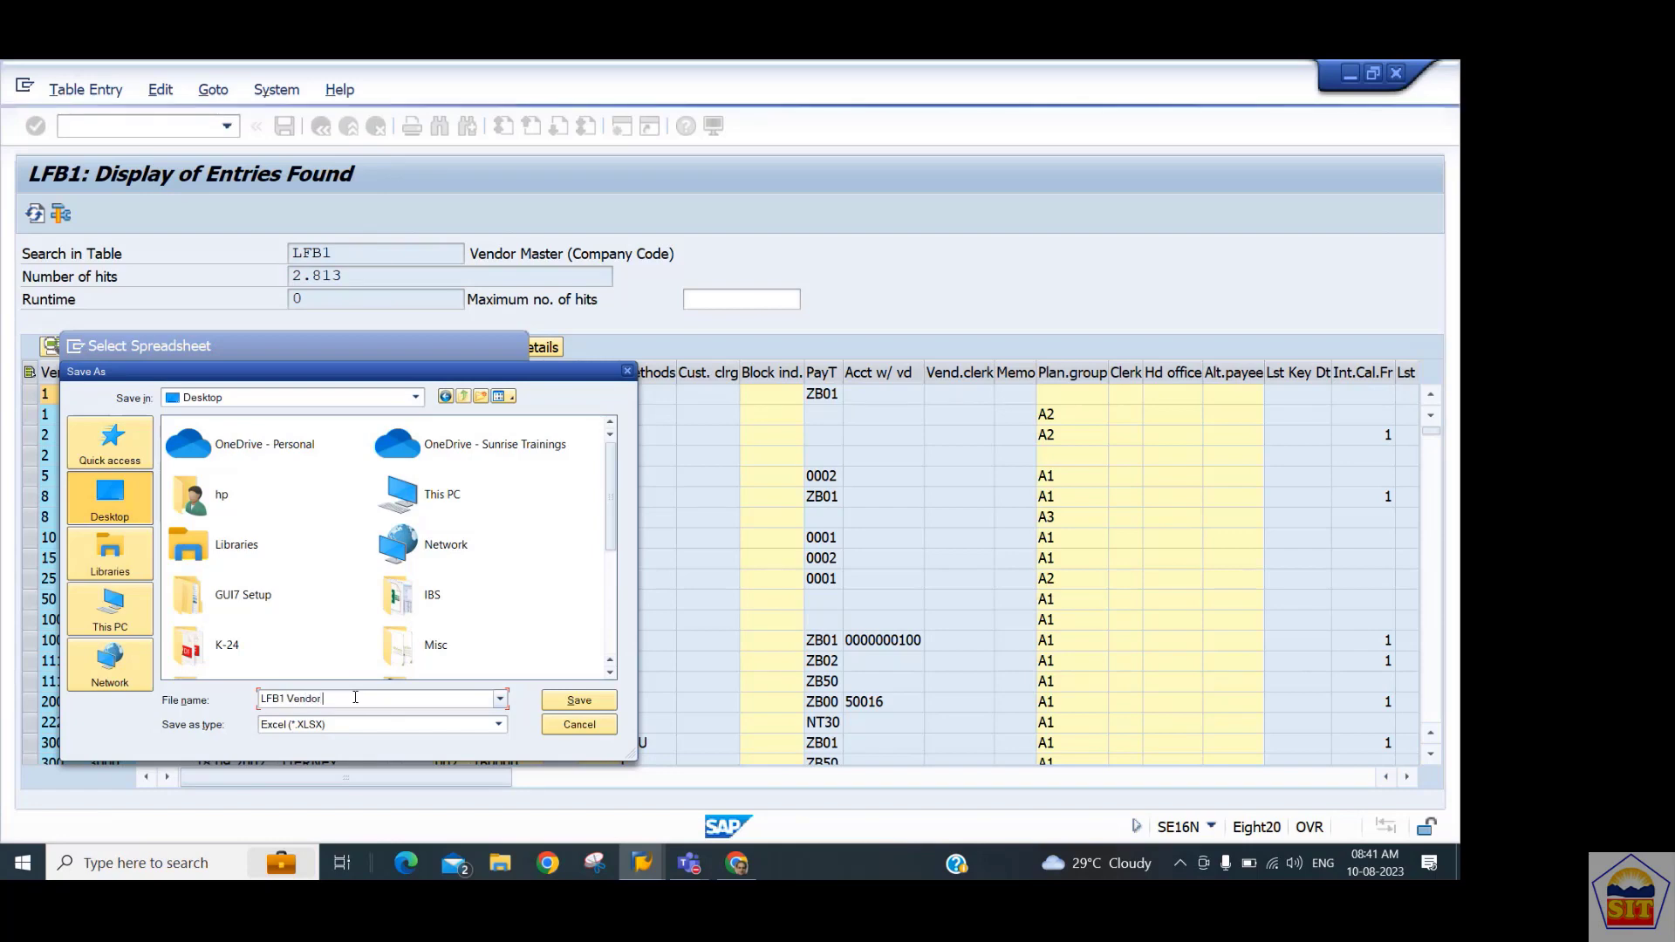
{"action": "type", "text": "s"}
{"action": "left_click", "coordinate": [578, 700]}
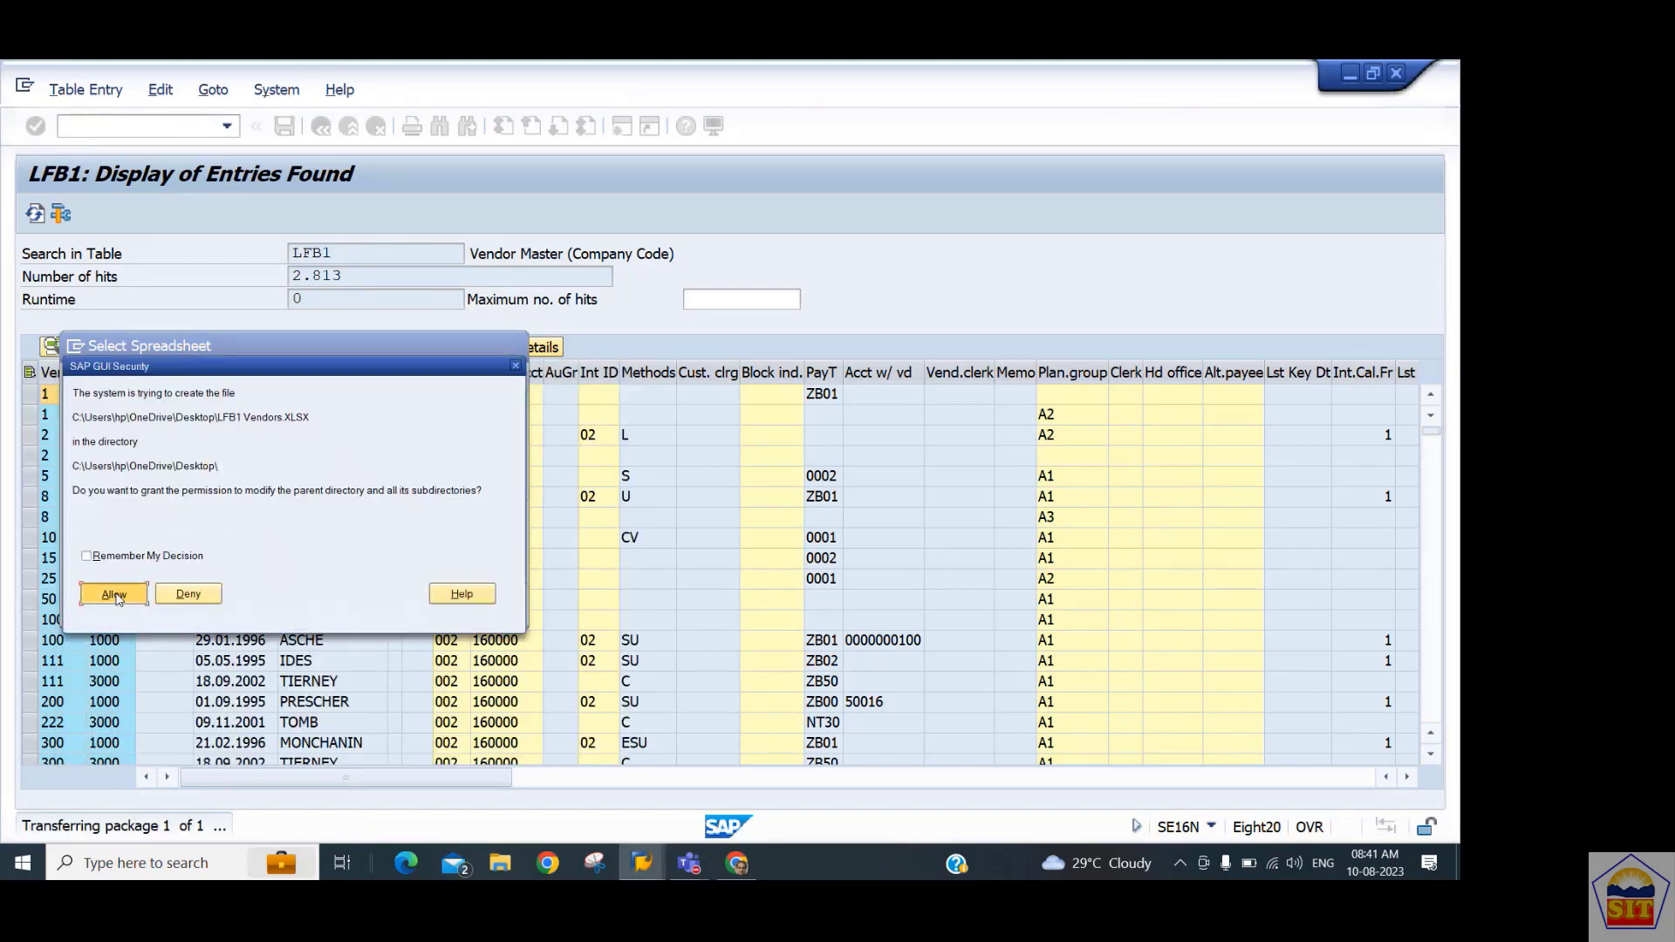
{"action": "left_click", "coordinate": [114, 595]}
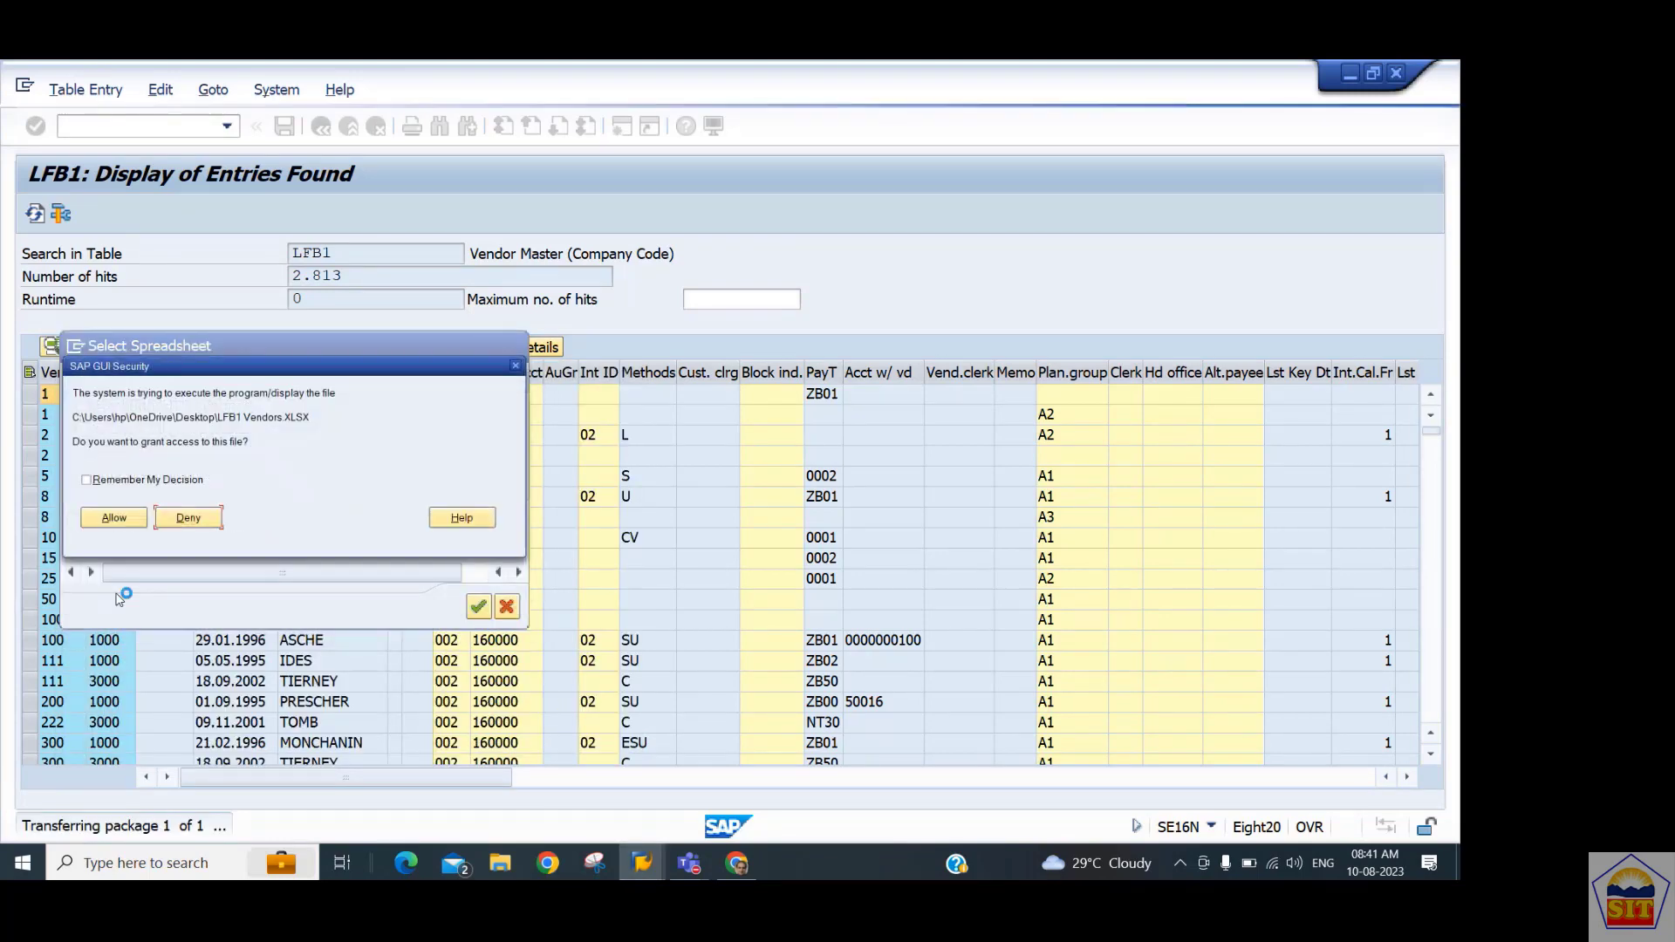
{"action": "left_click", "coordinate": [96, 518]}
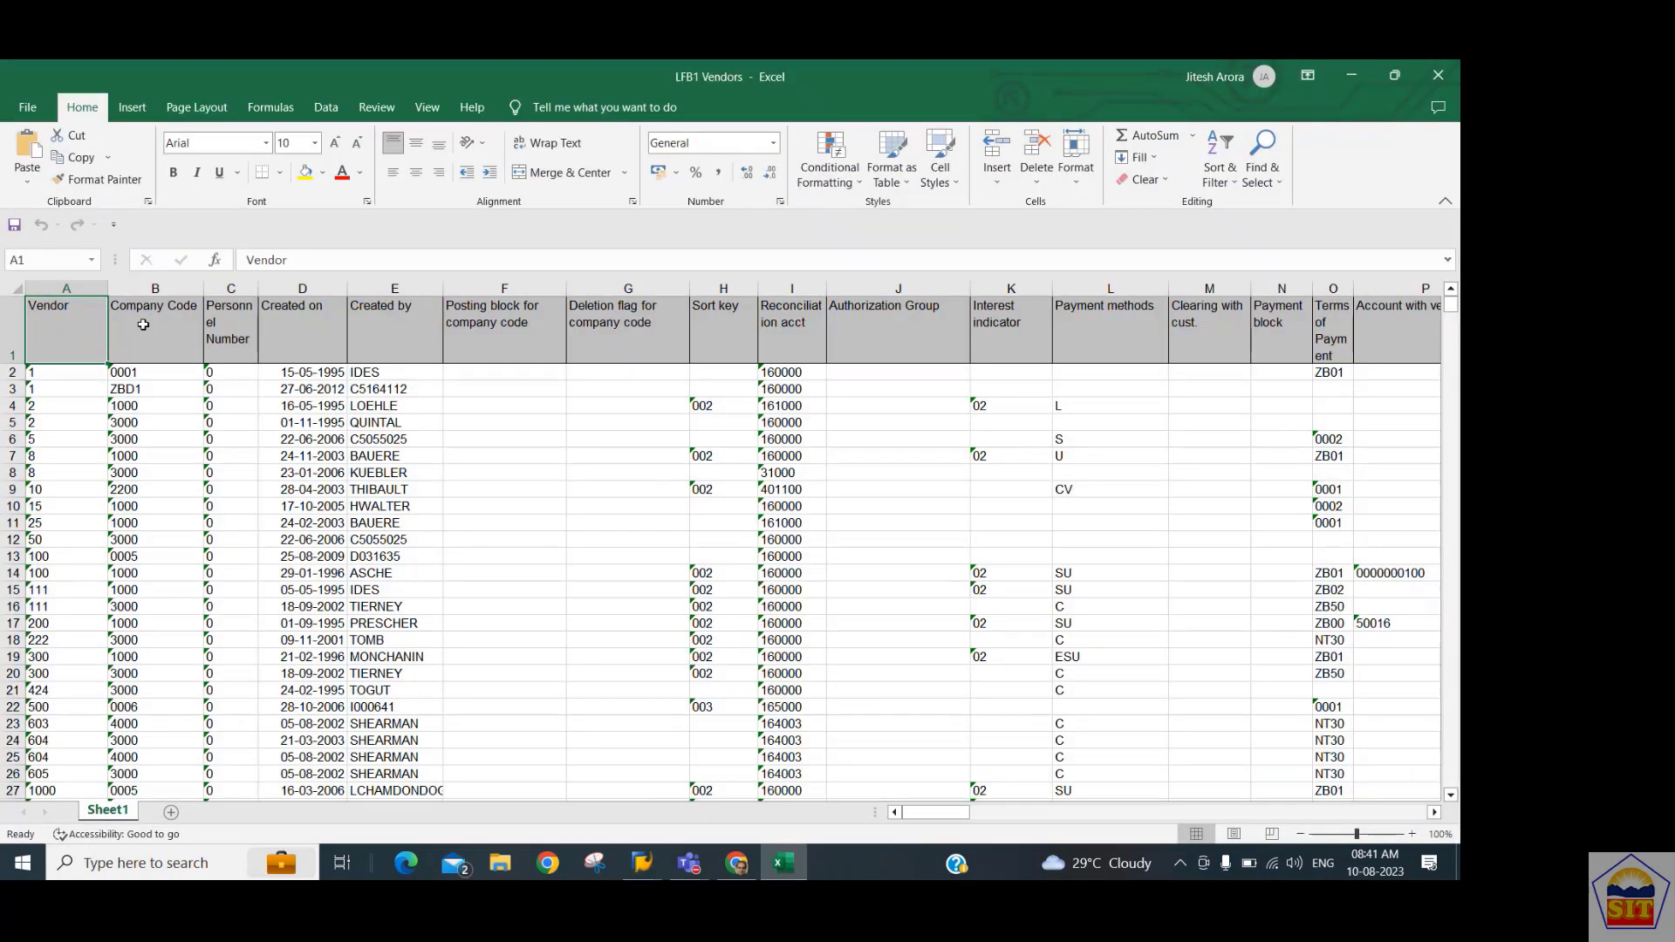
Check the first and last vendor rows of the exported LFB1 Vendors workbook.
{"action": "left_click", "coordinate": [143, 325]}
{"action": "key", "text": "Left"}
{"action": "key", "text": "Down"}
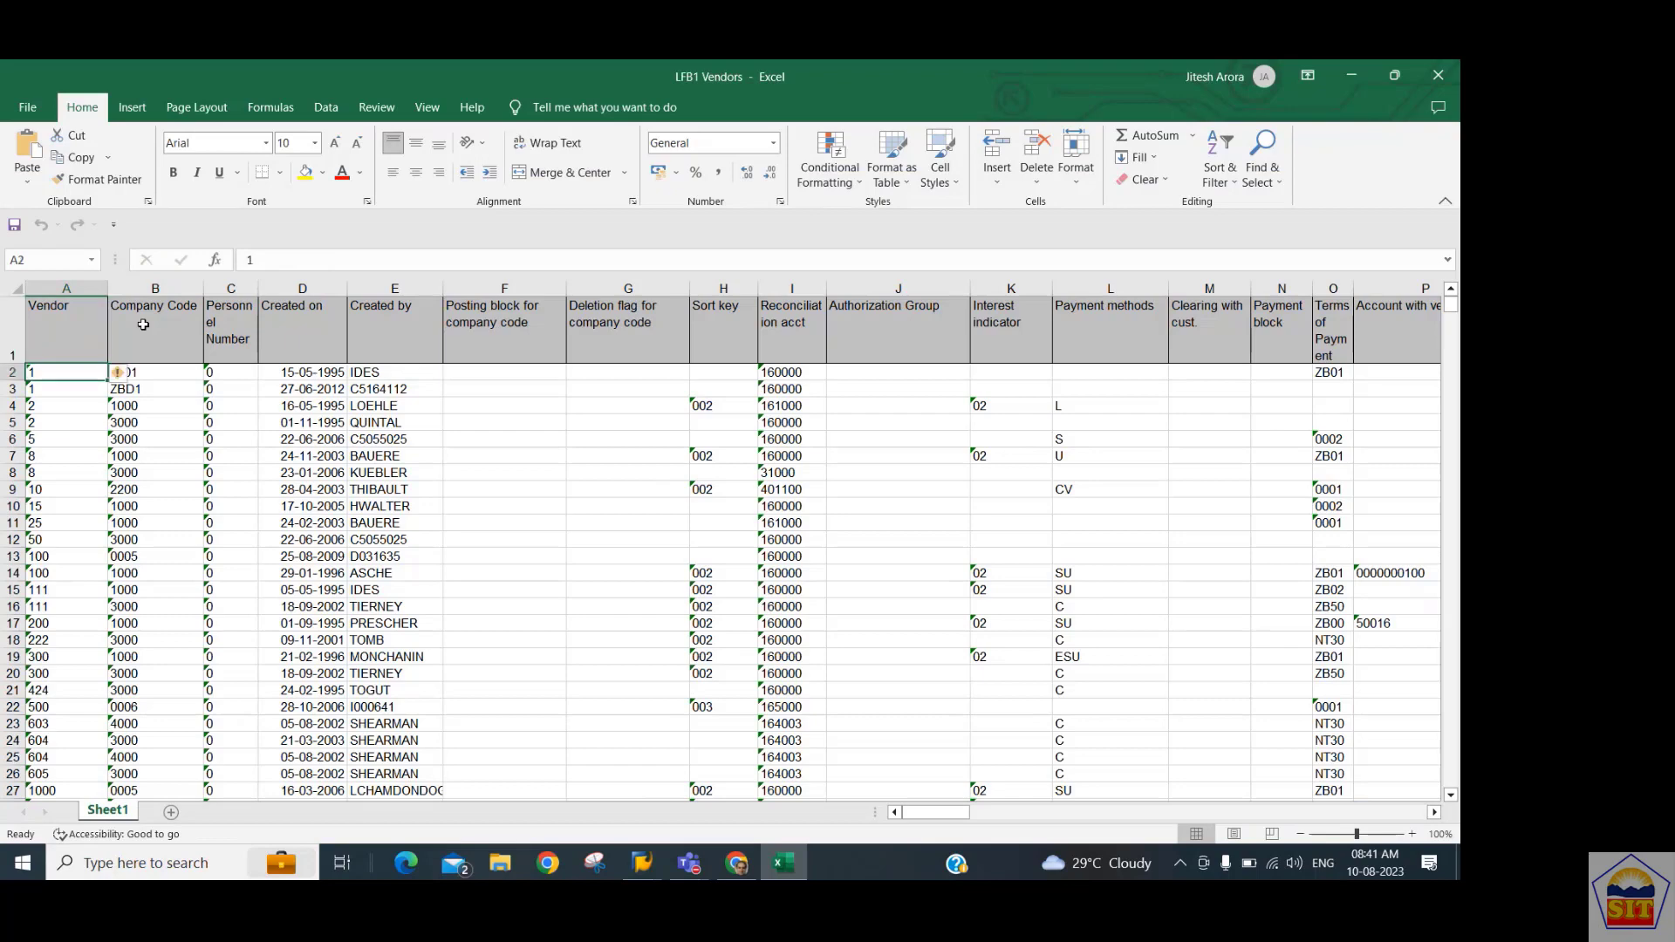
{"action": "key", "text": "ctrl+Down"}
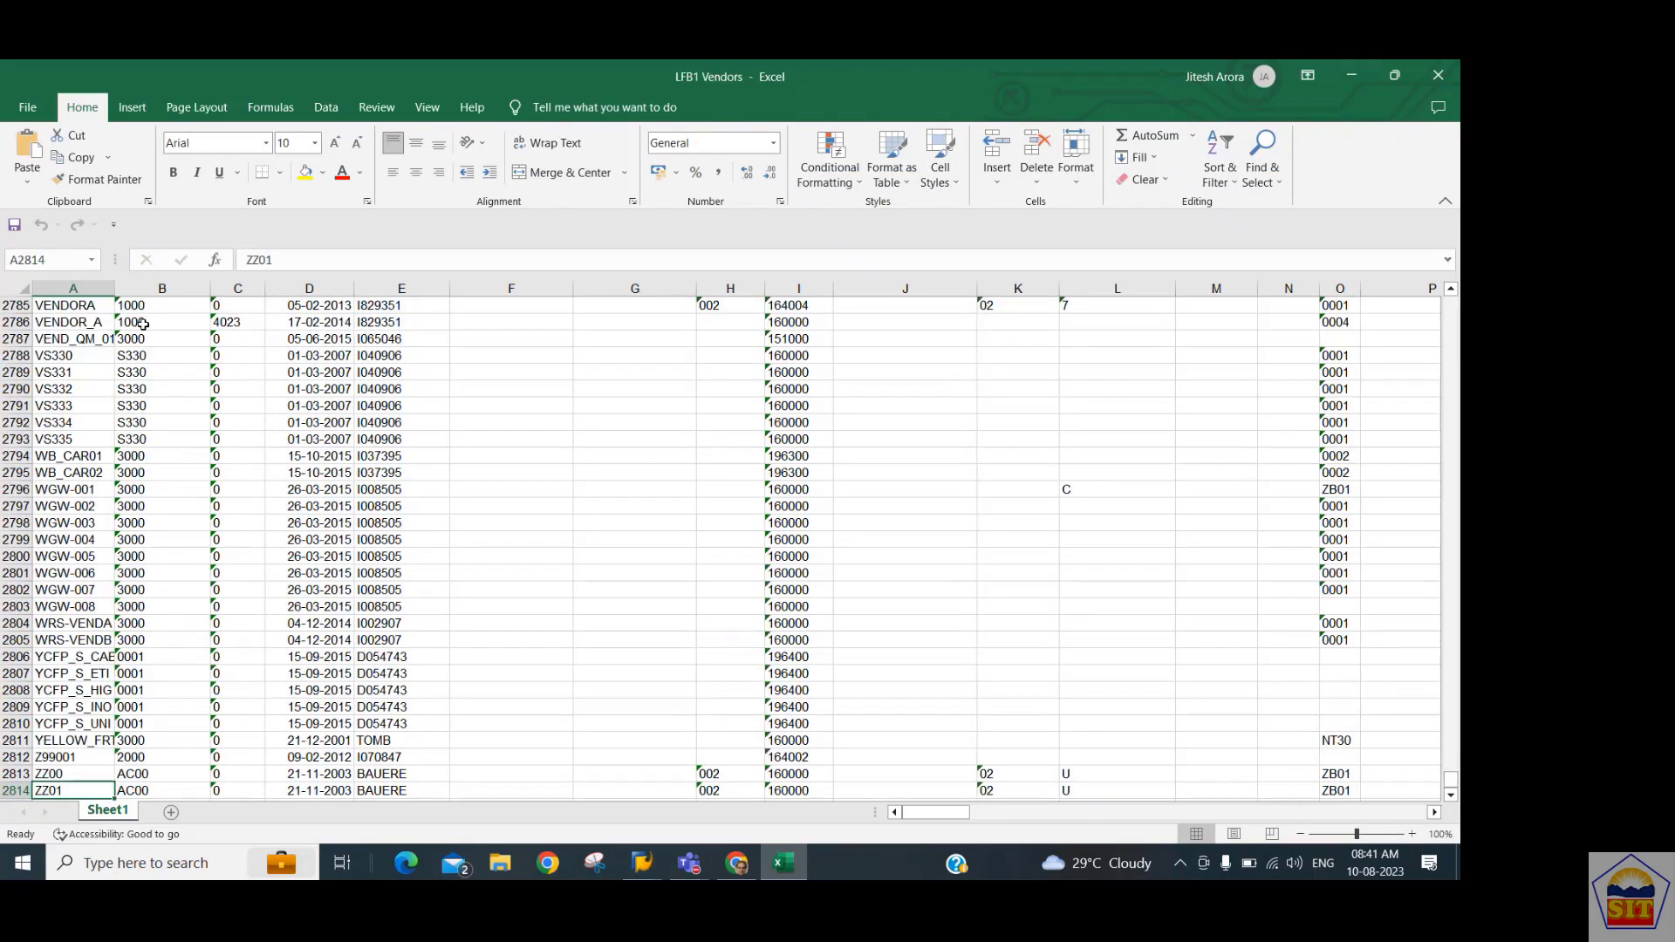
{"action": "key", "text": "ctrl+Up"}
{"action": "key", "text": "Down"}
{"action": "key", "text": "Up"}
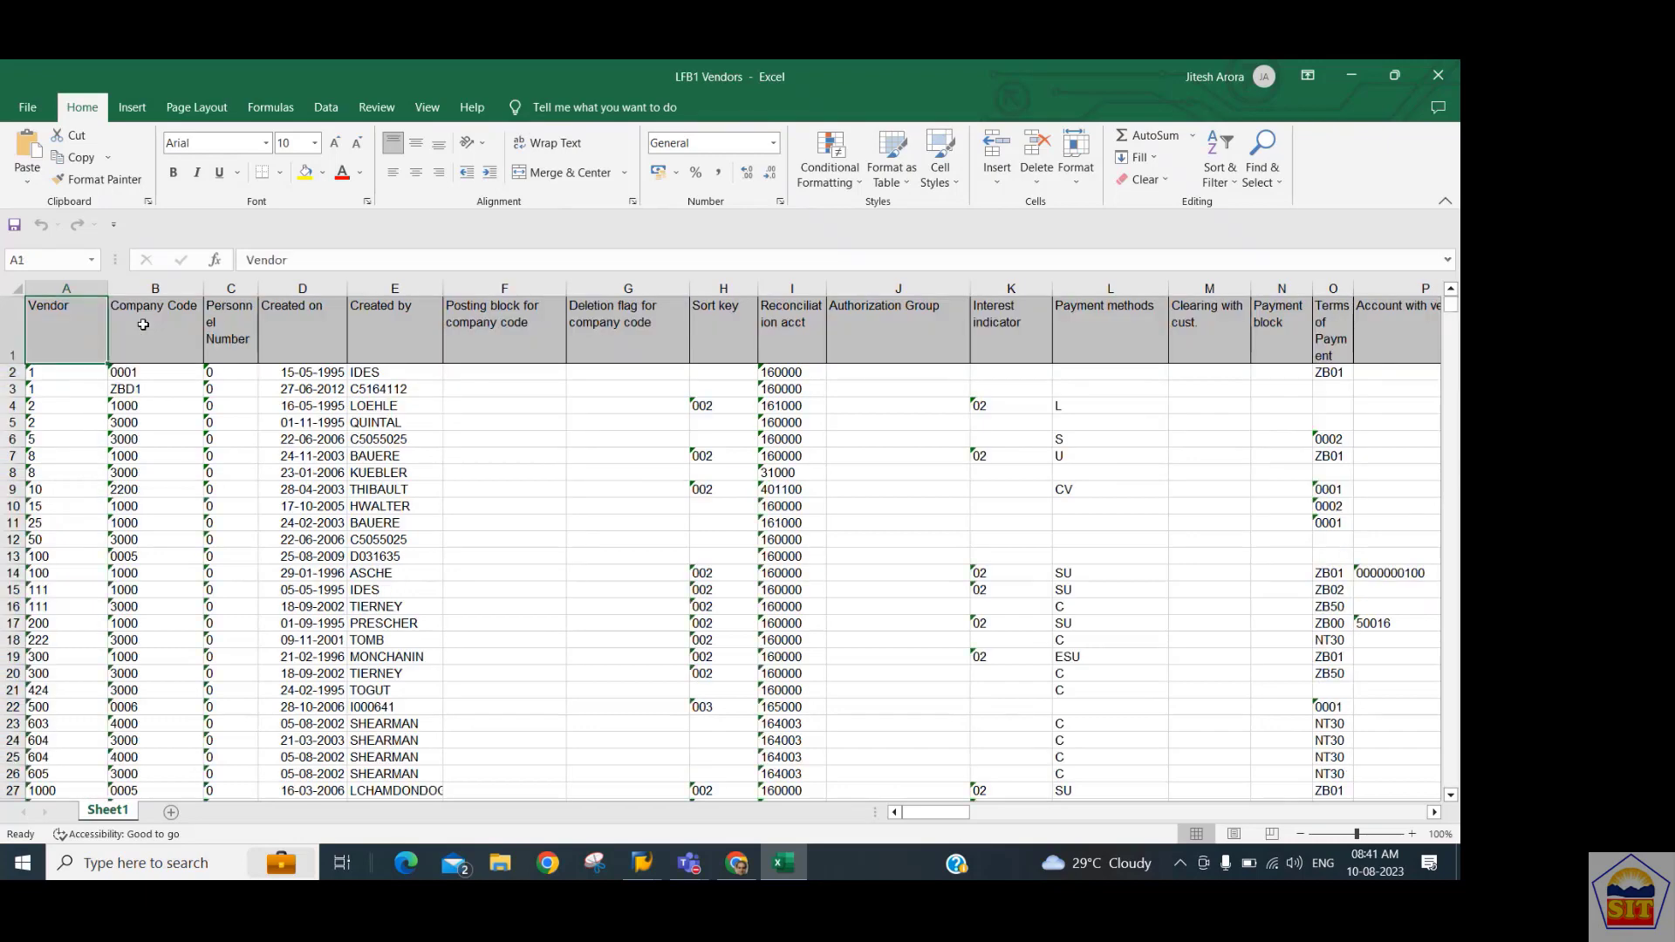
{"action": "key", "text": "Right"}
{"action": "key", "text": "Left"}
{"action": "key", "text": "ctrl+Down"}
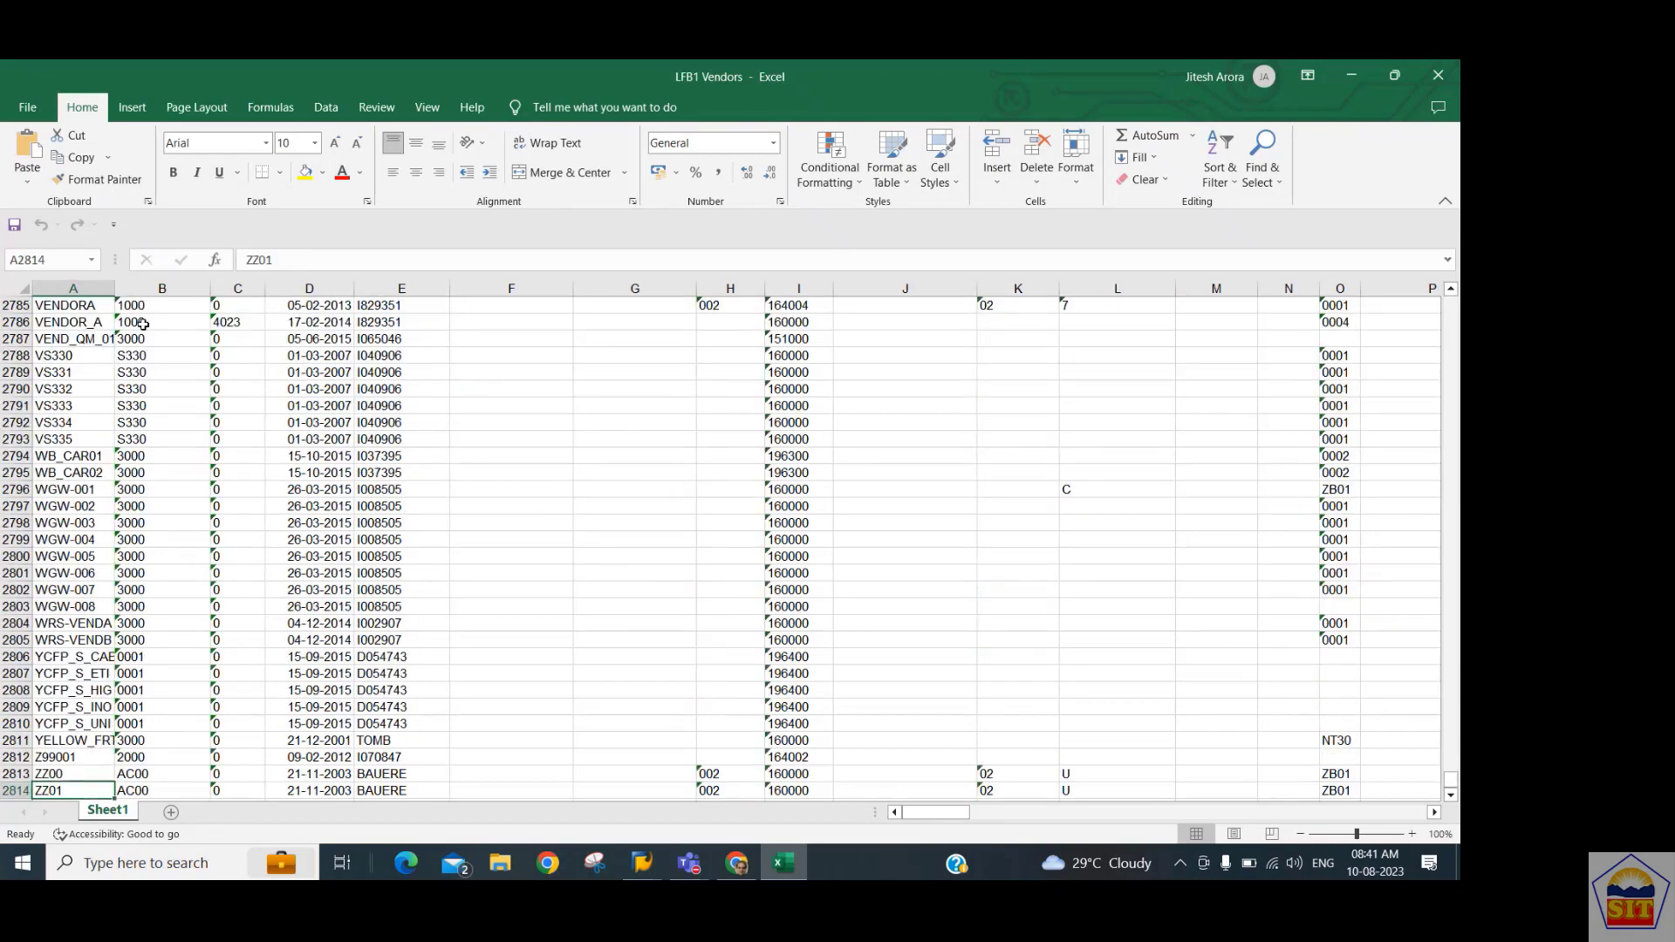
{"action": "key", "text": "ctrl+Up"}
Look through the exported vendor columns as far as Individual pmnt and return to the first vendor record.
{"action": "key", "text": "Right"}
{"action": "key", "text": "Right"}
{"action": "key", "text": "Right"}
{"action": "key", "text": "Right"}
{"action": "key", "text": "Right"}
{"action": "key", "text": "Down"}
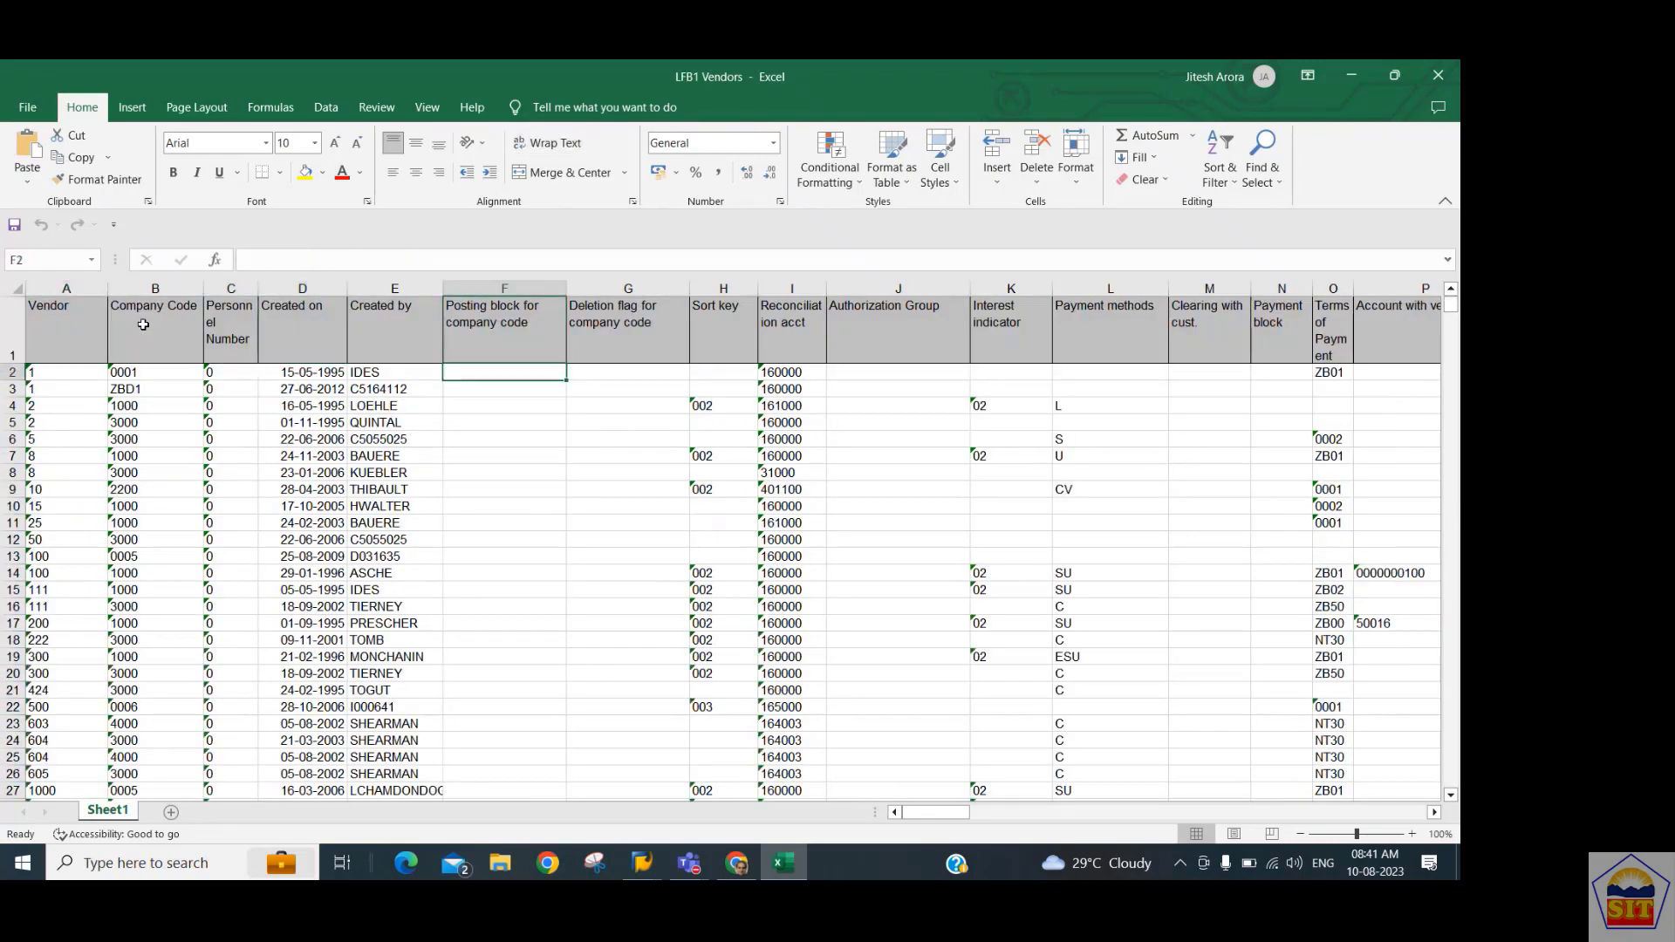
{"action": "key", "text": "Right"}
{"action": "key", "text": "Right"}
{"action": "key", "text": "Right"}
{"action": "key", "text": "Right"}
{"action": "key", "text": "Right"}
{"action": "key", "text": "Right"}
{"action": "key", "text": "Right"}
{"action": "key", "text": "Right"}
{"action": "key", "text": "Right"}
{"action": "key", "text": "Right"}
{"action": "key", "text": "Right"}
{"action": "key", "text": "Right"}
{"action": "key", "text": "Right"}
{"action": "key", "text": "Right"}
{"action": "key", "text": "Right"}
{"action": "key", "text": "Right"}
{"action": "key", "text": "Right"}
{"action": "key", "text": "Right"}
{"action": "key", "text": "Right"}
{"action": "key", "text": "Right"}
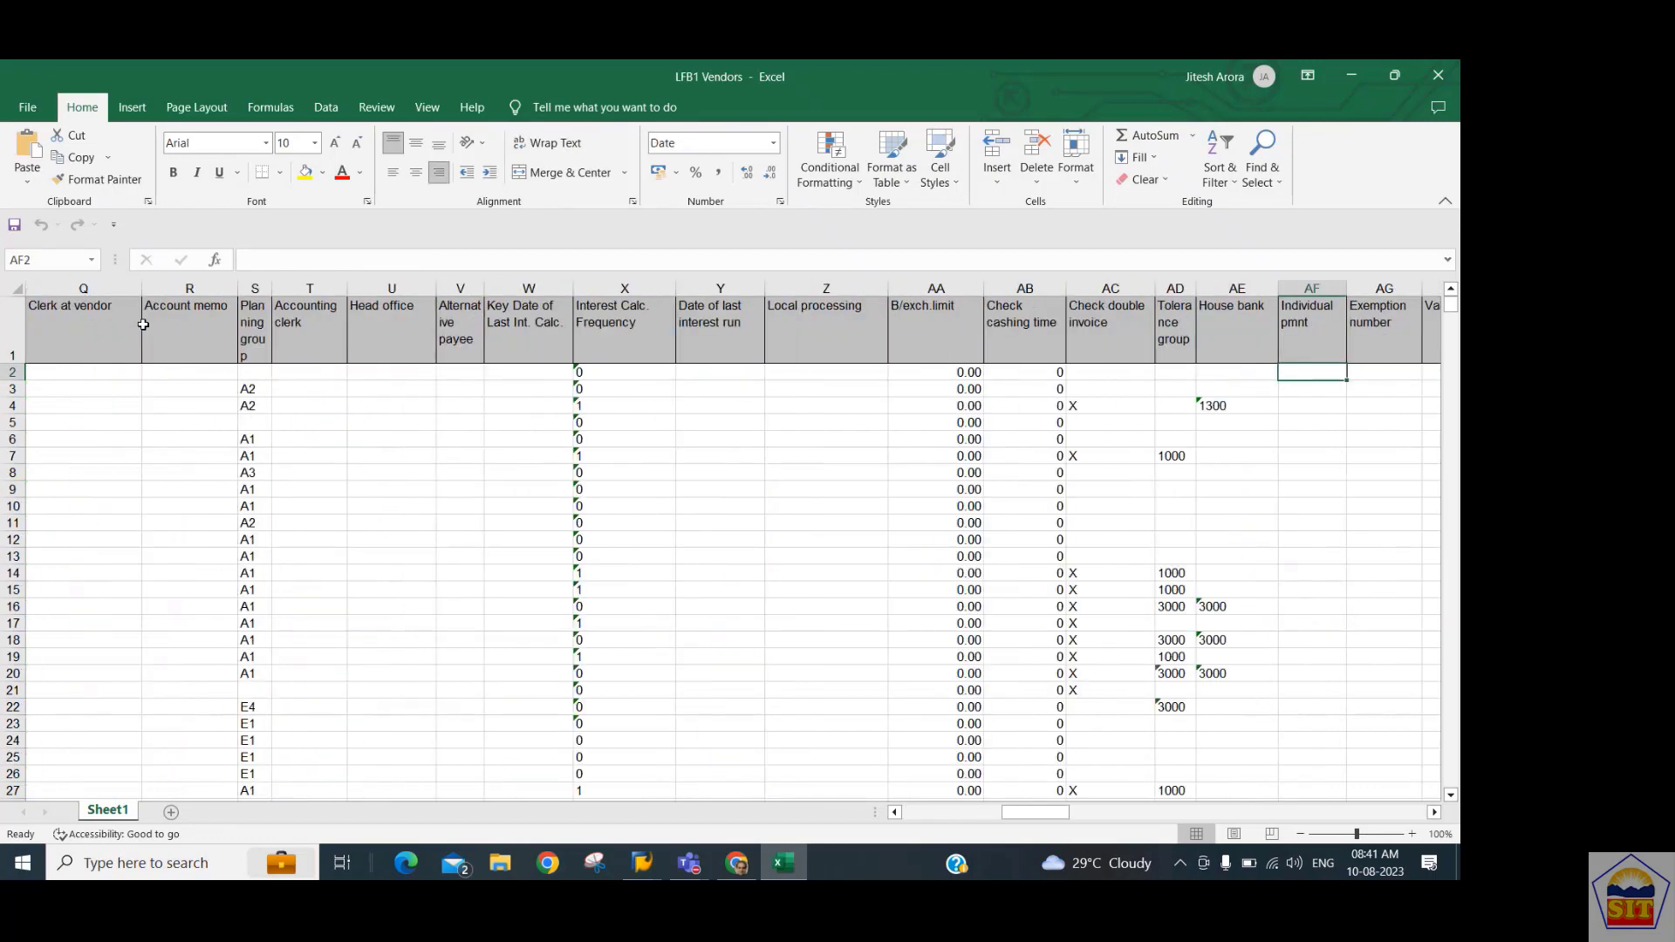
{"action": "key", "text": "Left"}
{"action": "key", "text": "Left"}
{"action": "key", "text": "Left"}
{"action": "key", "text": "Left"}
{"action": "key", "text": "Left"}
{"action": "key", "text": "Left"}
{"action": "key", "text": "Left"}
{"action": "key", "text": "Left"}
{"action": "key", "text": "Left"}
{"action": "key", "text": "Left"}
{"action": "key", "text": "Left"}
{"action": "key", "text": "Left"}
{"action": "key", "text": "Left"}
{"action": "key", "text": "Left"}
{"action": "key", "text": "Left"}
{"action": "key", "text": "Left"}
{"action": "key", "text": "Left"}
{"action": "key", "text": "Left"}
{"action": "key", "text": "Left"}
{"action": "key", "text": "Left"}
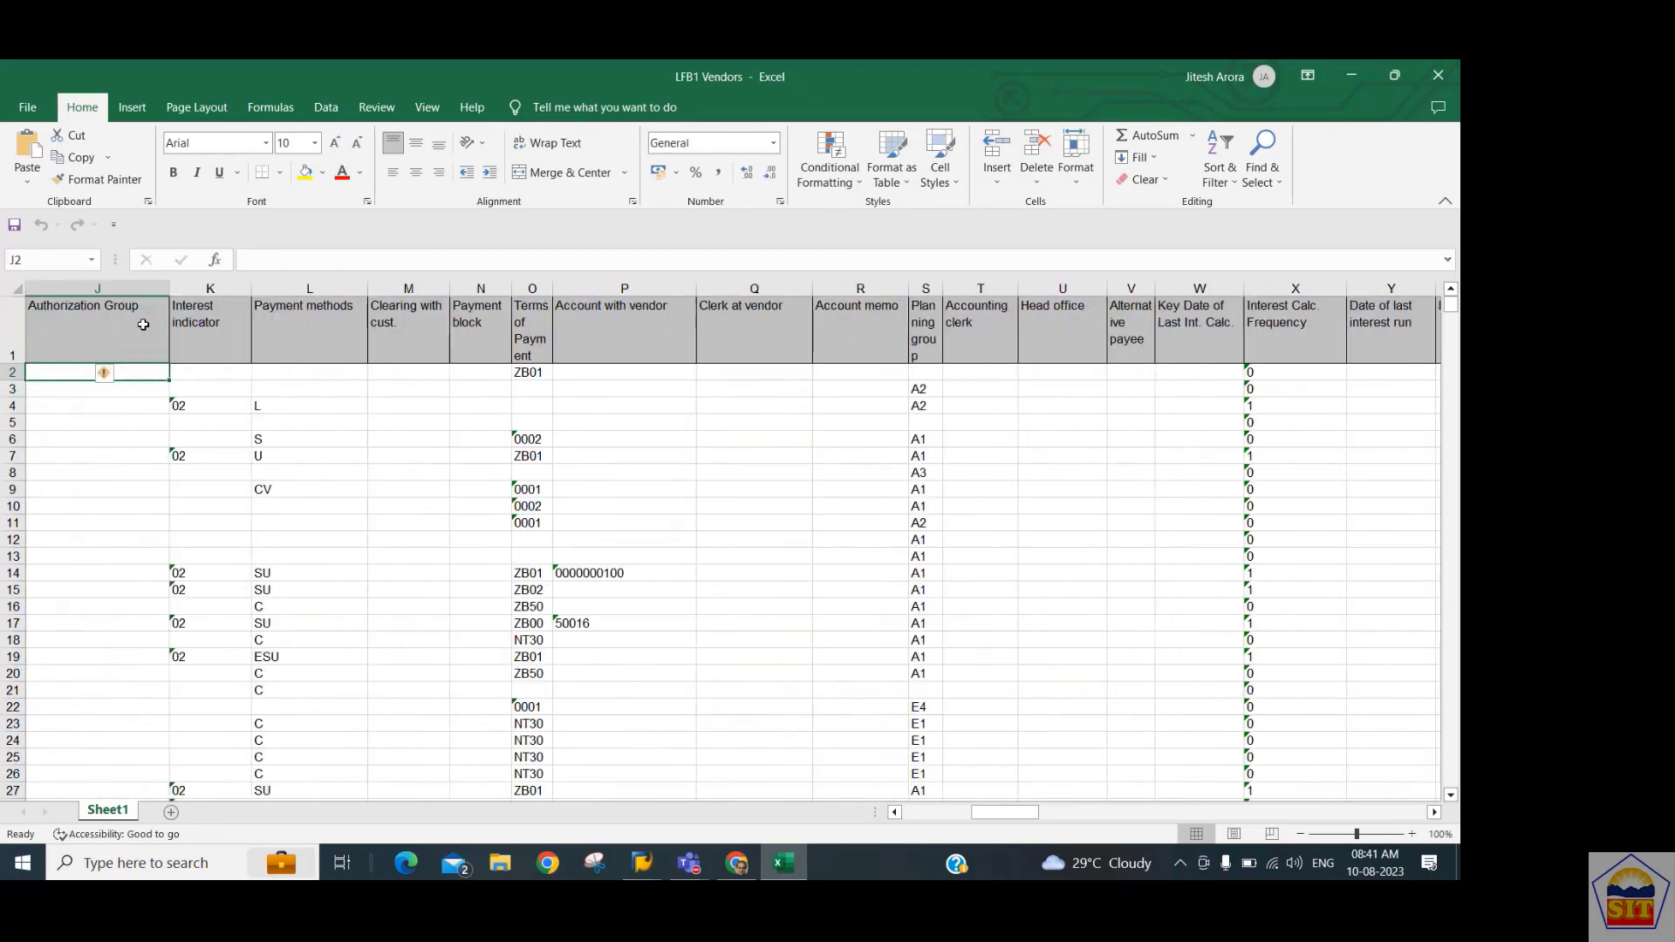
{"action": "key", "text": "Left"}
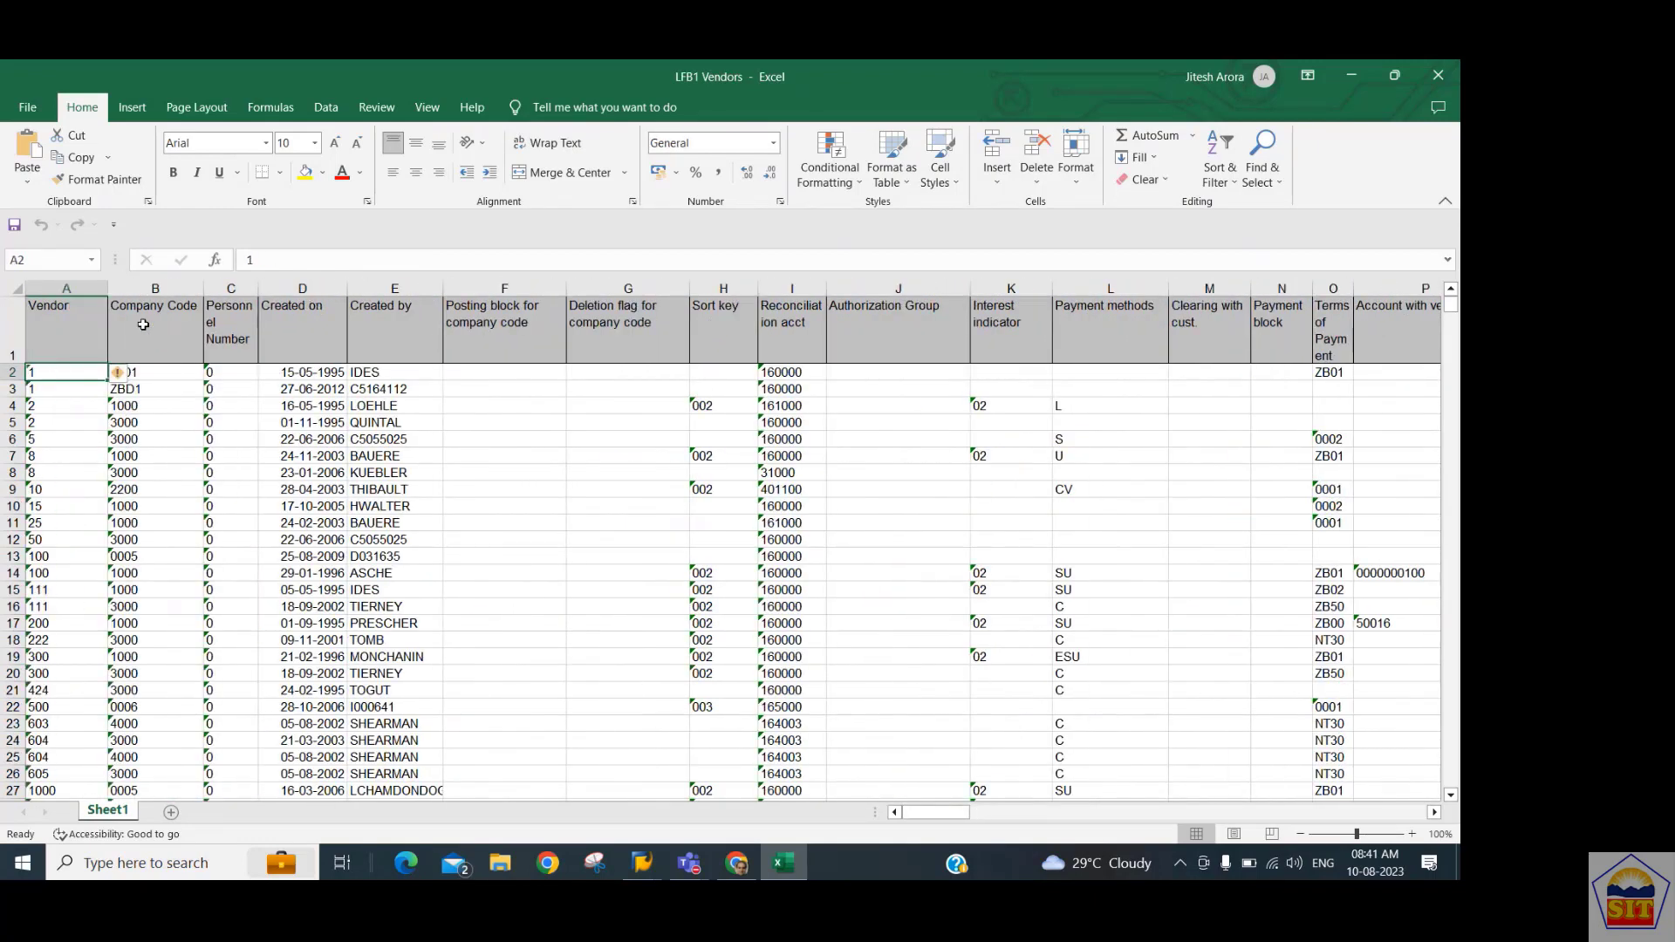
Close the exported workbook and go back from the LFB1 list to the table selection screen in SAP.
{"action": "left_click", "coordinate": [1439, 77]}
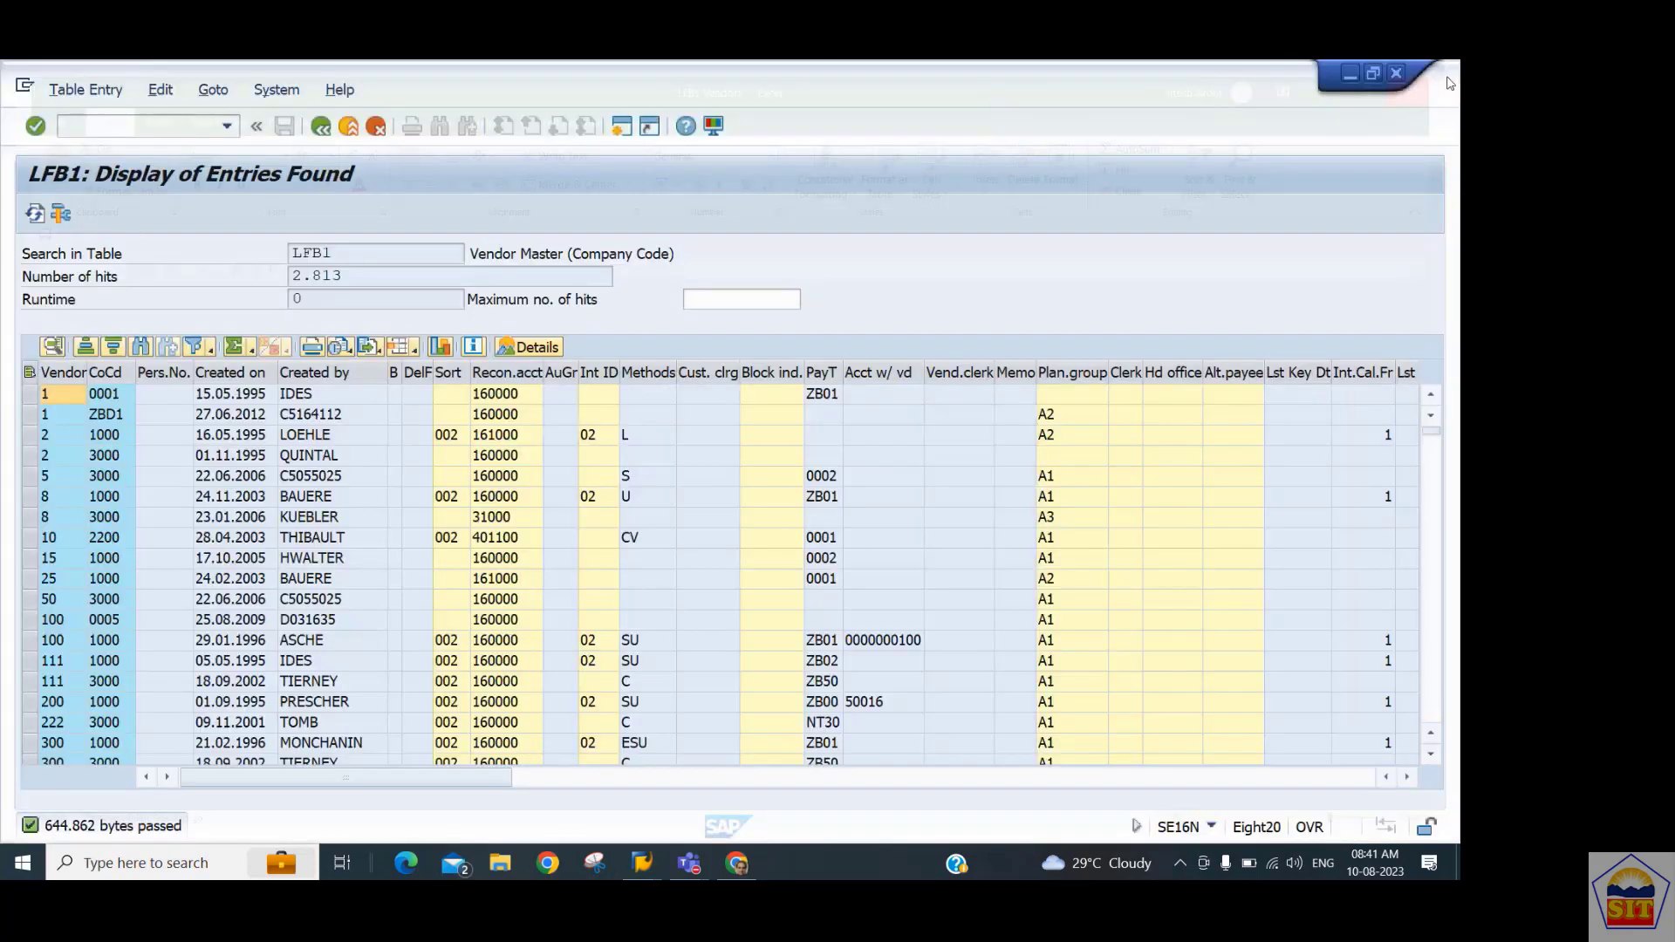
{"action": "left_click", "coordinate": [370, 283]}
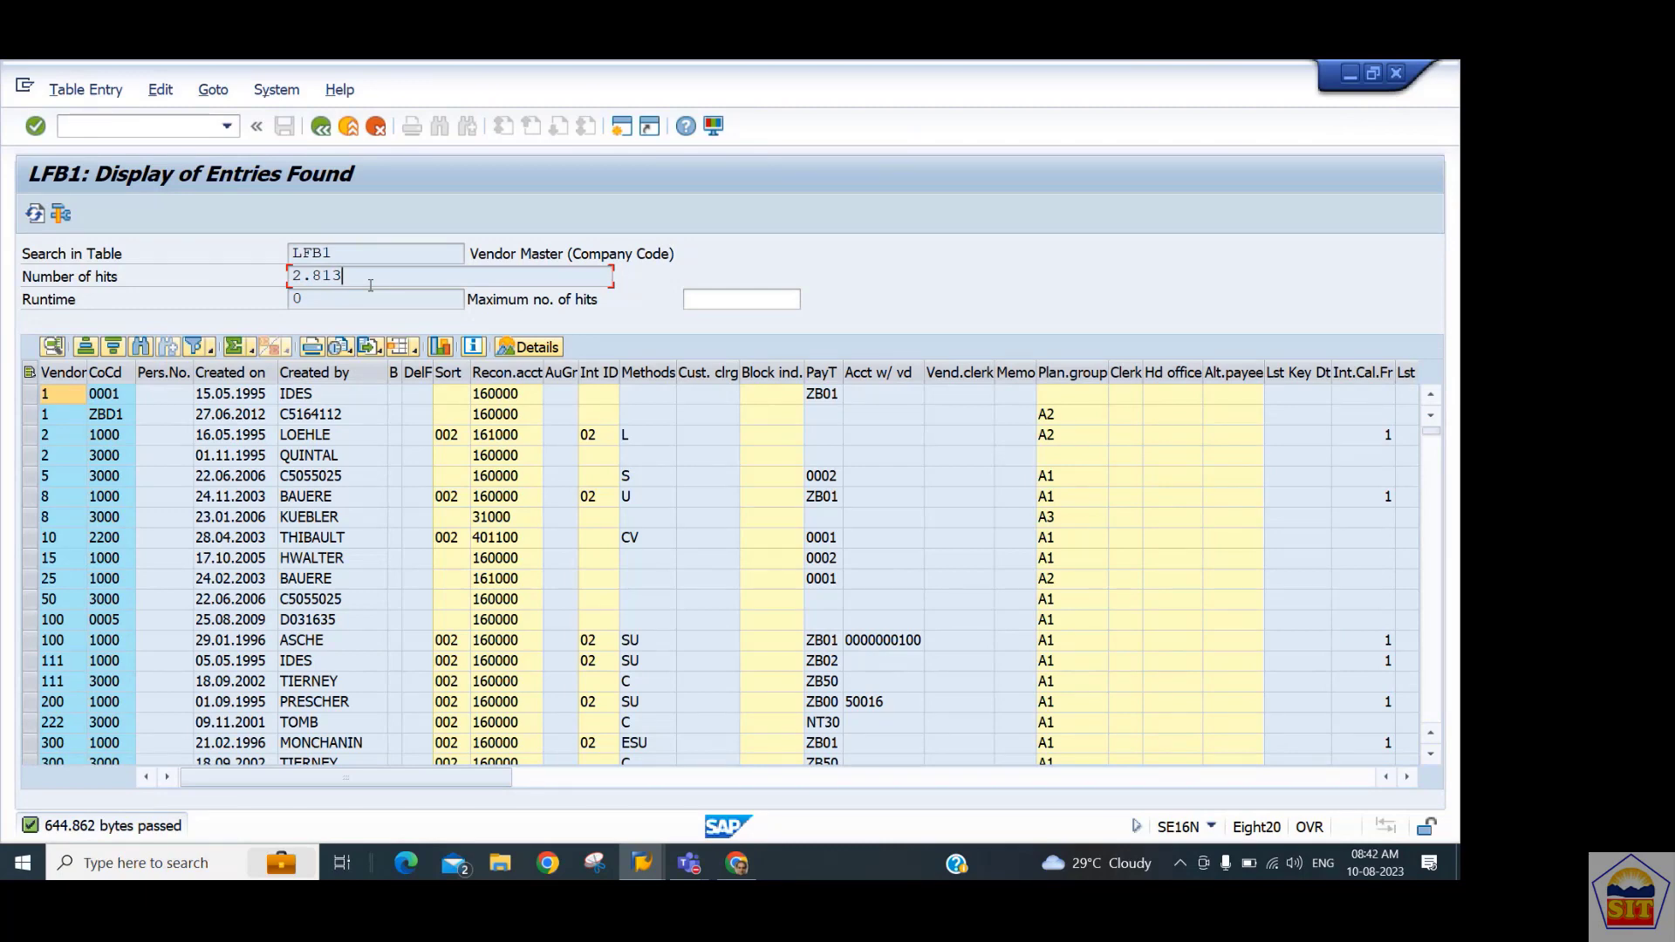
{"action": "left_click", "coordinate": [321, 131]}
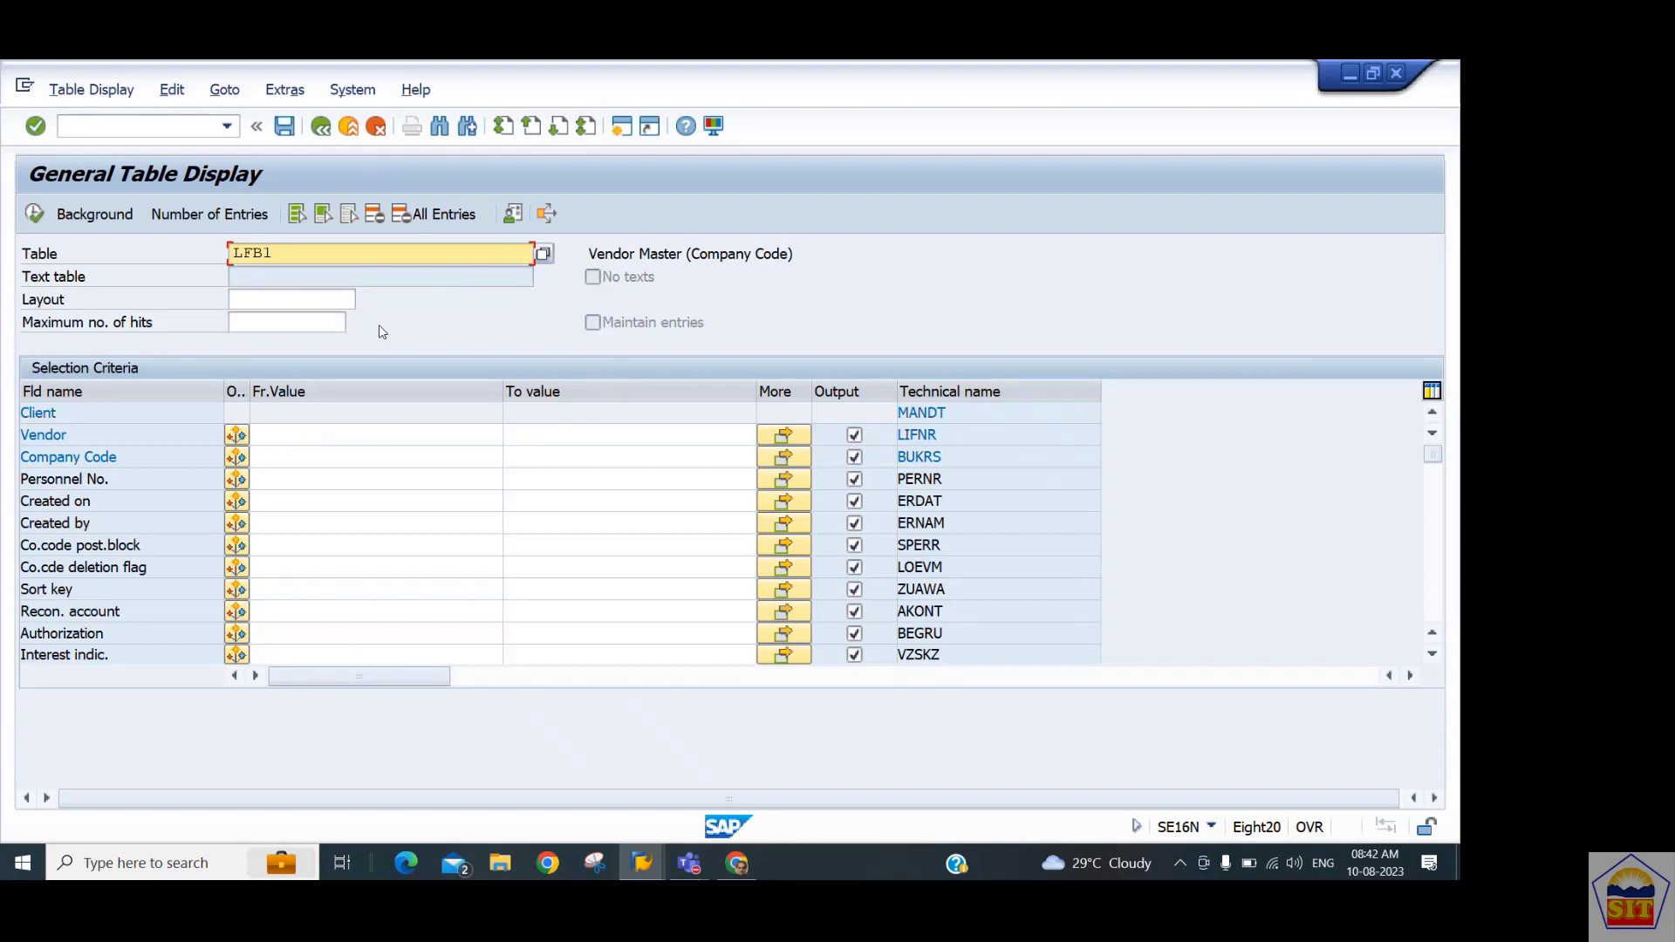
Display the entries of table BKPF for company code 2244 and fiscal year 2023.
{"action": "type", "text": "BKPF"}
{"action": "key", "text": "Return"}
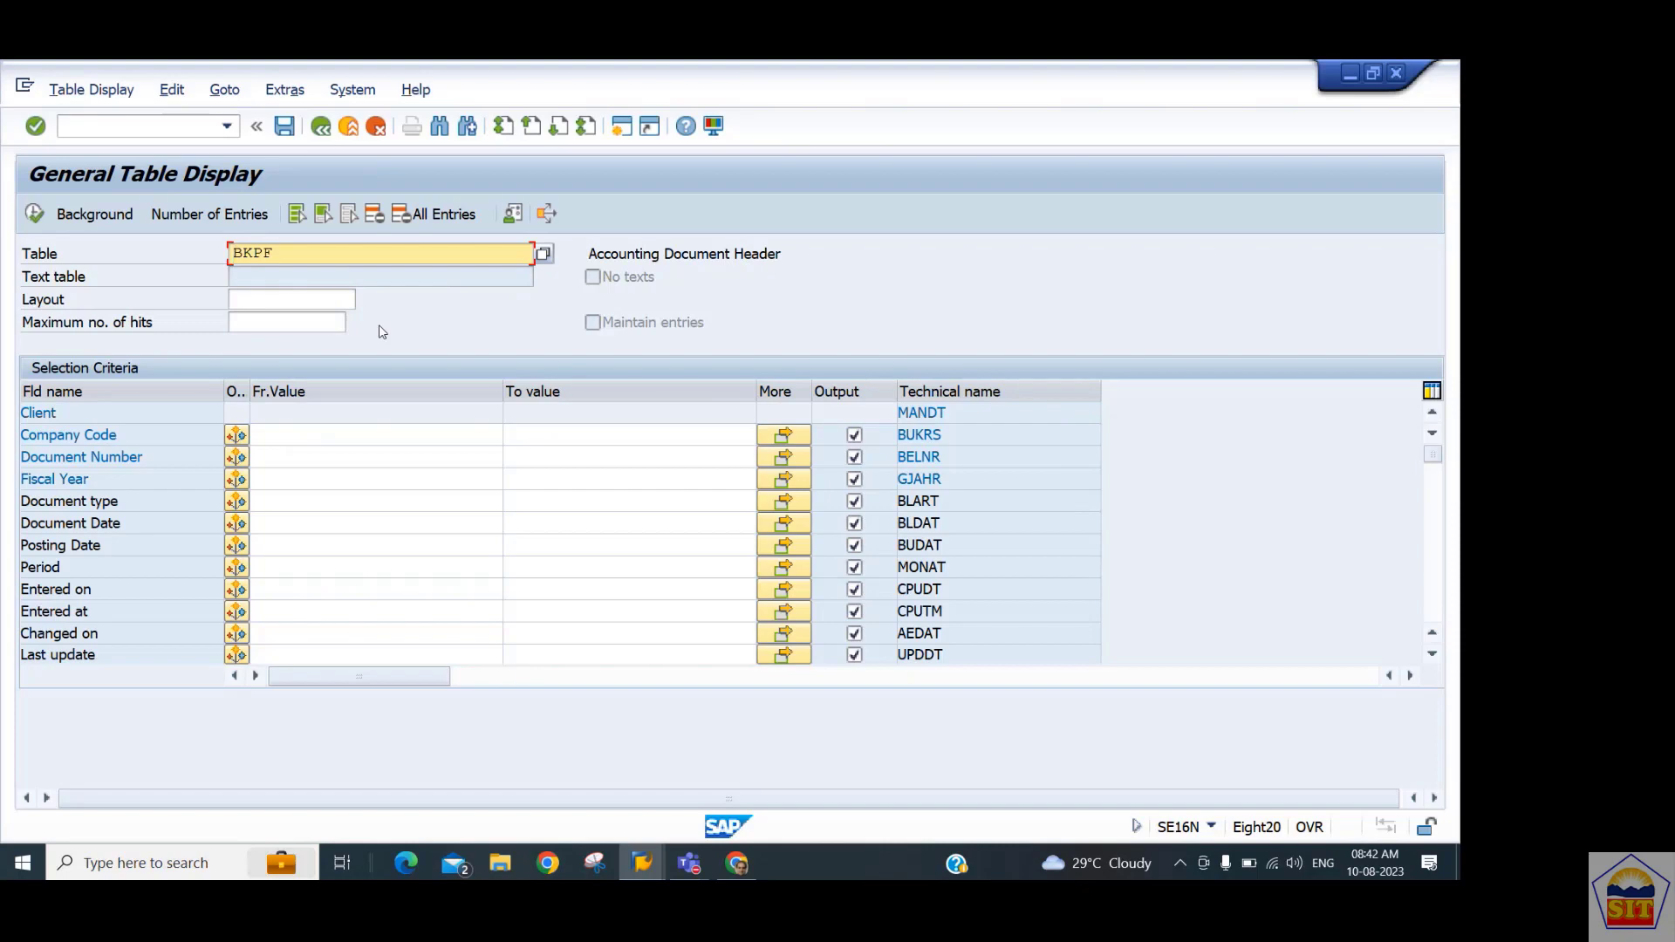
{"action": "left_click", "coordinate": [306, 433]}
{"action": "type", "text": "2244"}
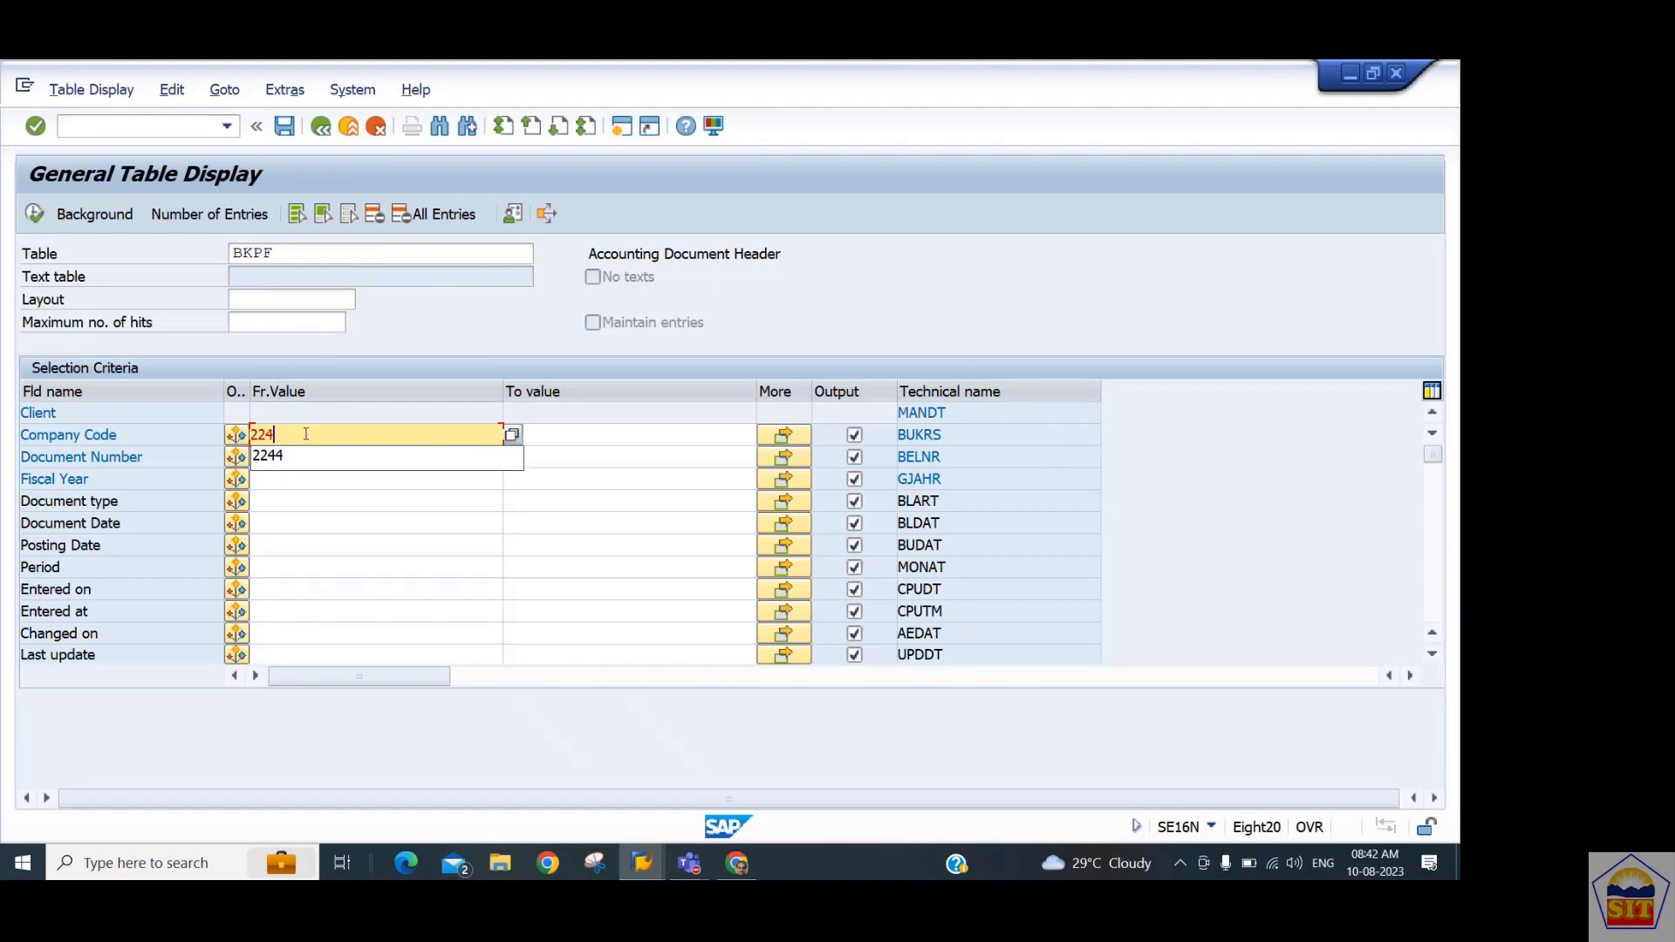
{"action": "left_click", "coordinate": [290, 479]}
{"action": "type", "text": "2023"}
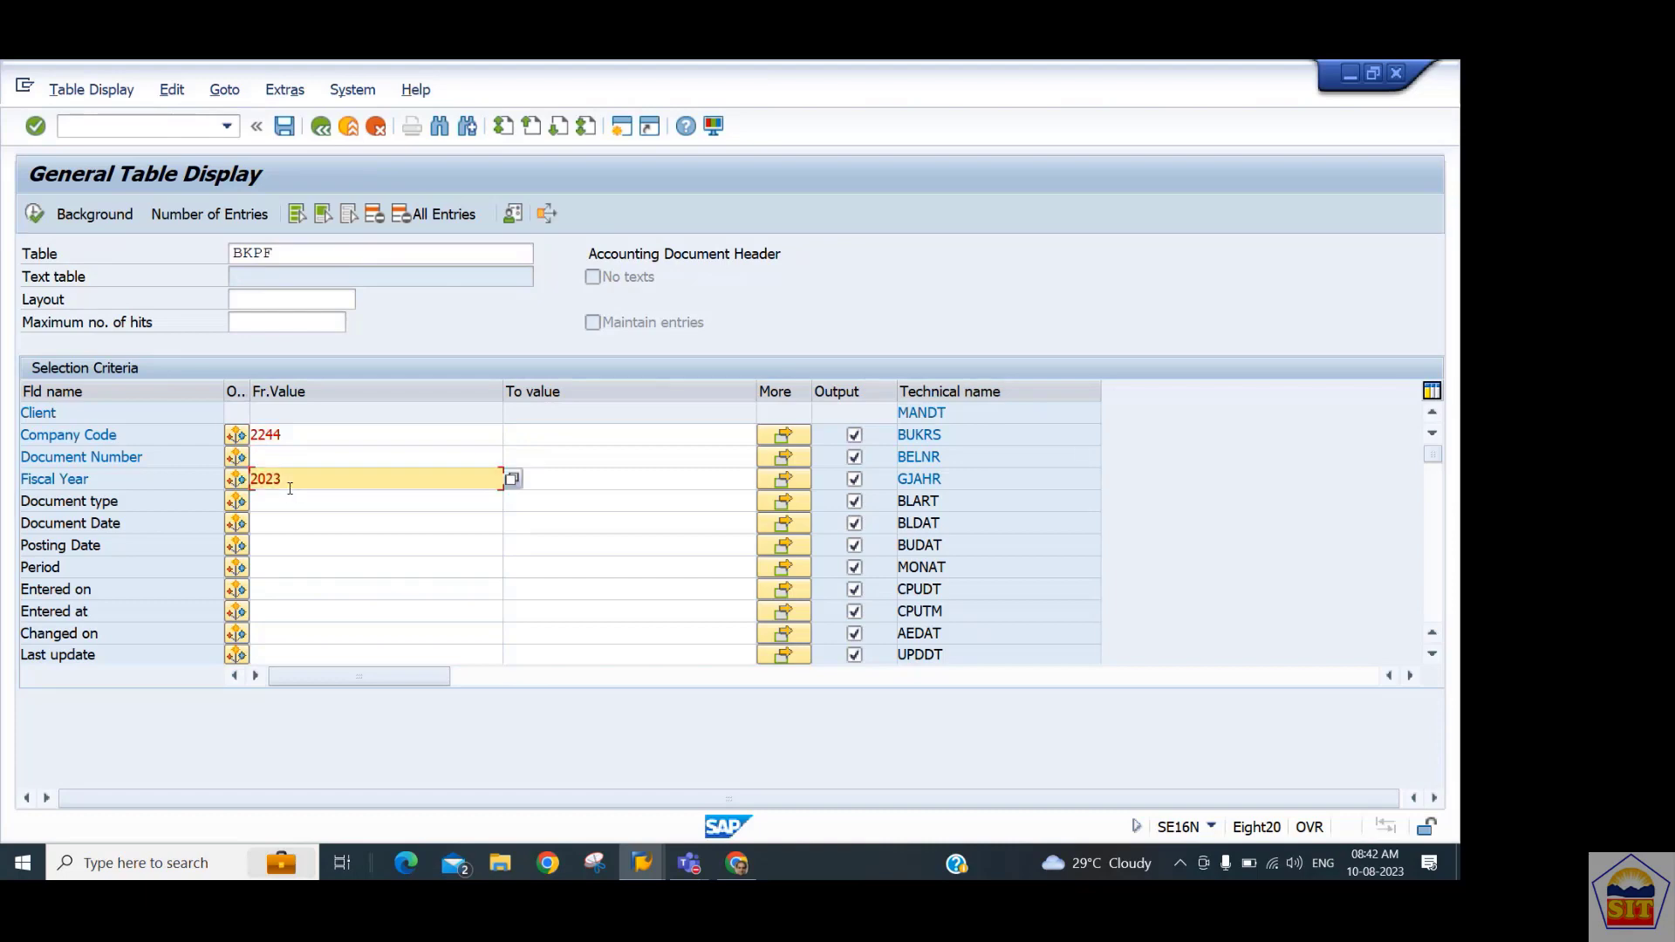
{"action": "left_click", "coordinate": [35, 215]}
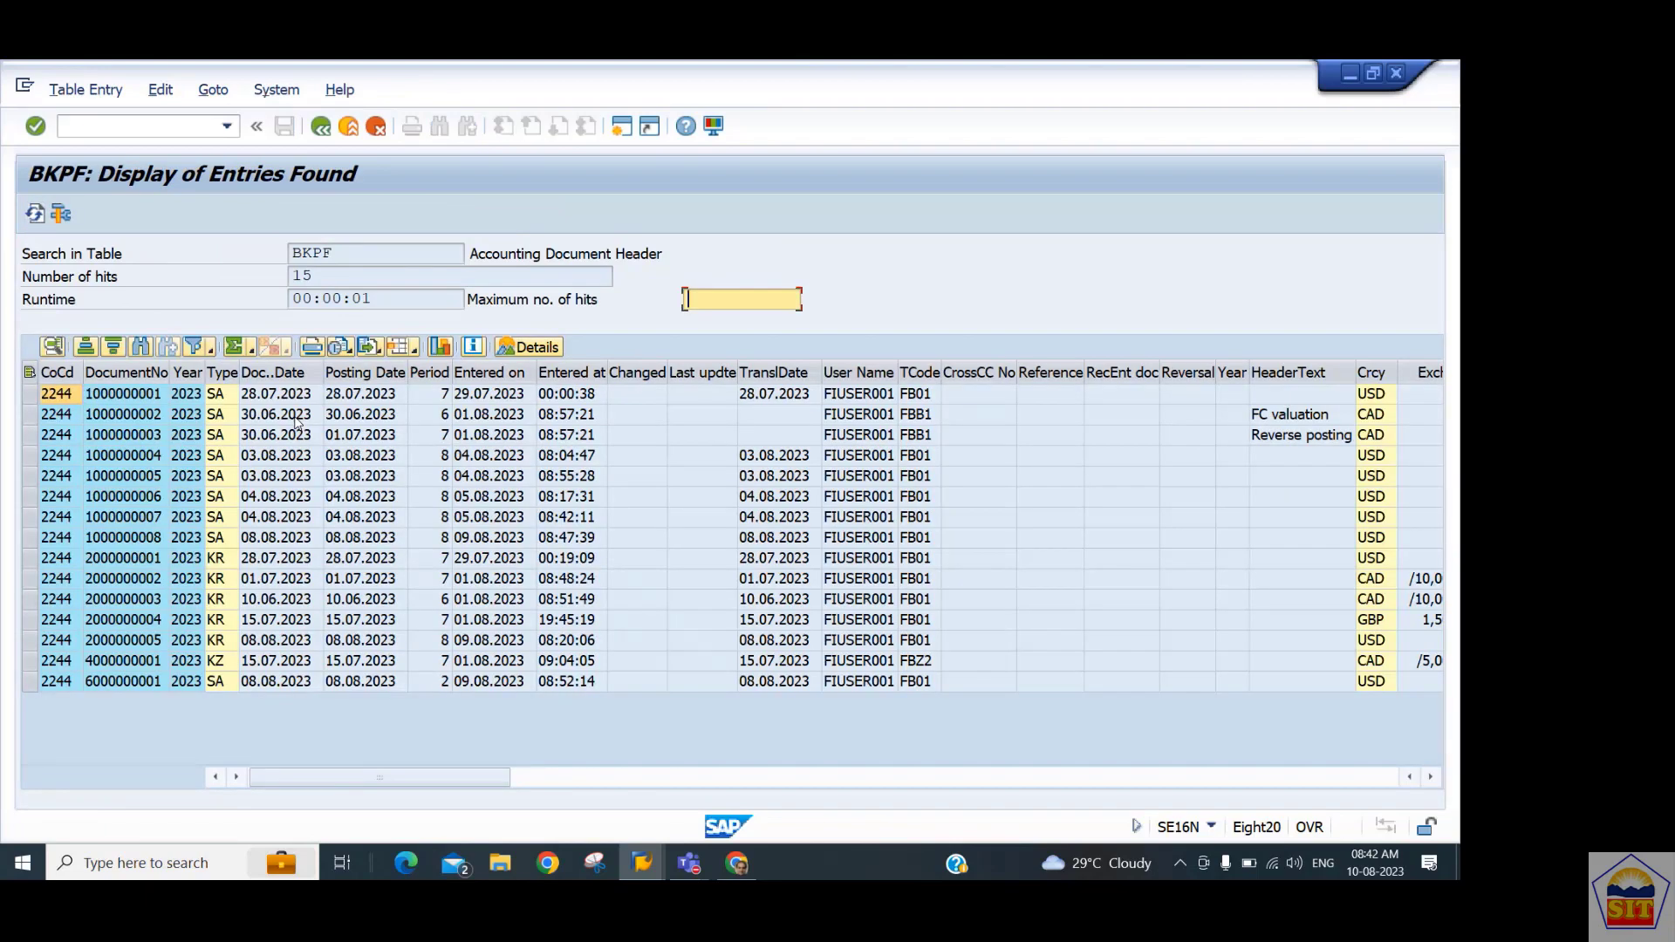
Review the BKPF columns from document number, type and dates through user name, transaction code and header text.
{"action": "left_click", "coordinate": [123, 374]}
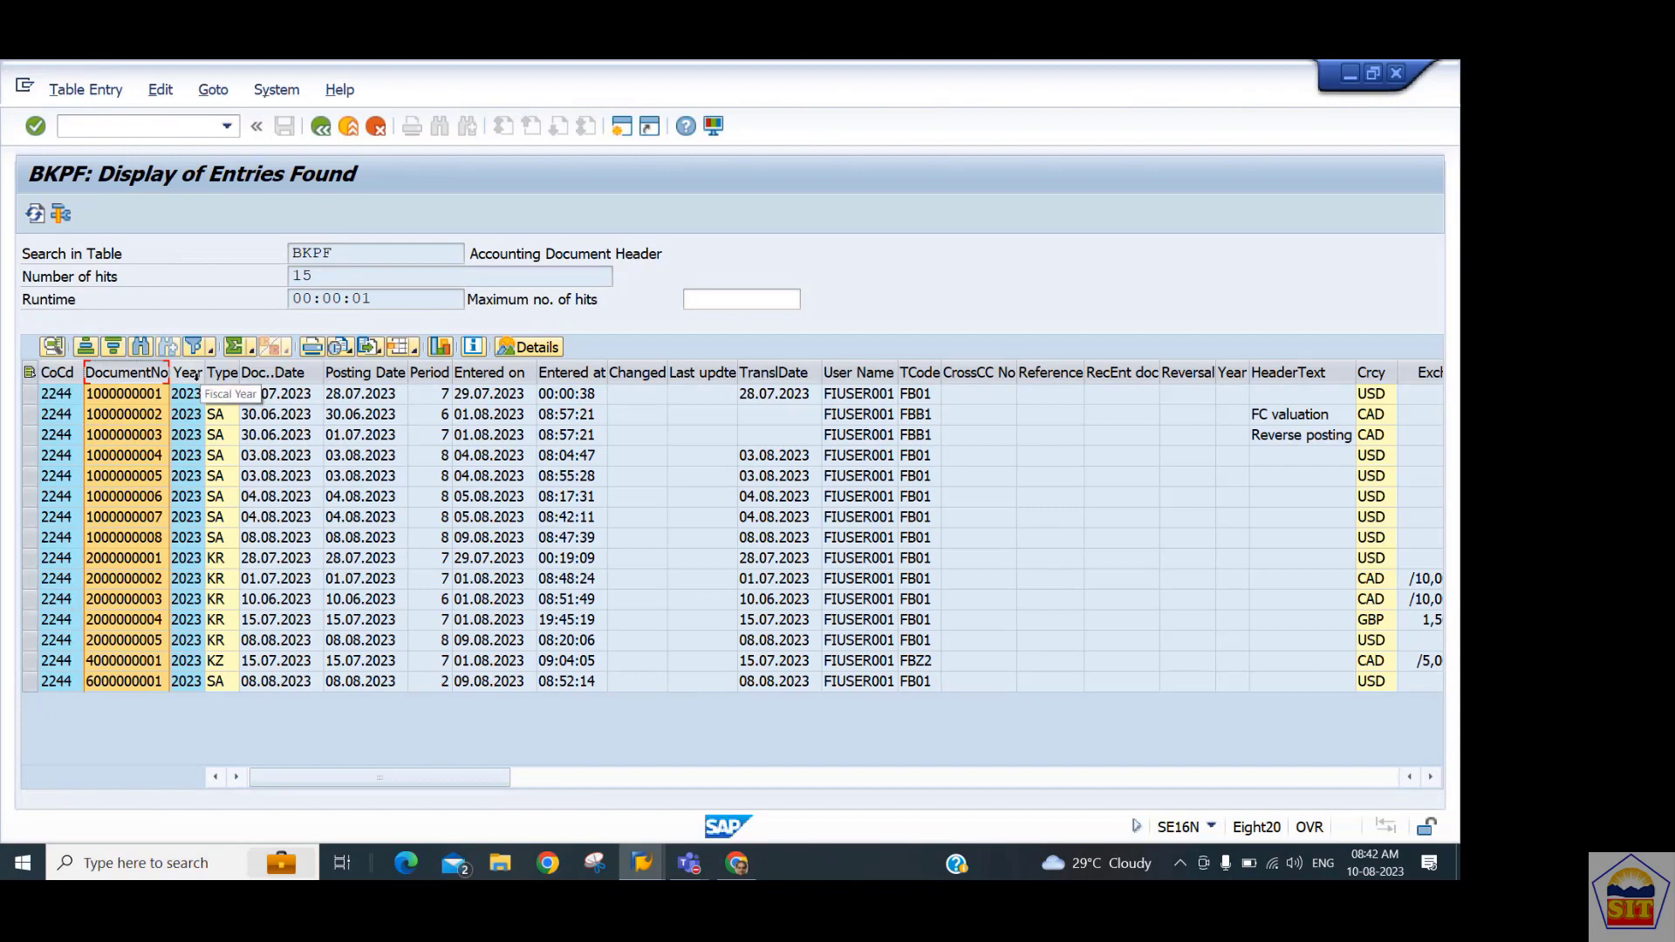
{"action": "left_click", "coordinate": [223, 376]}
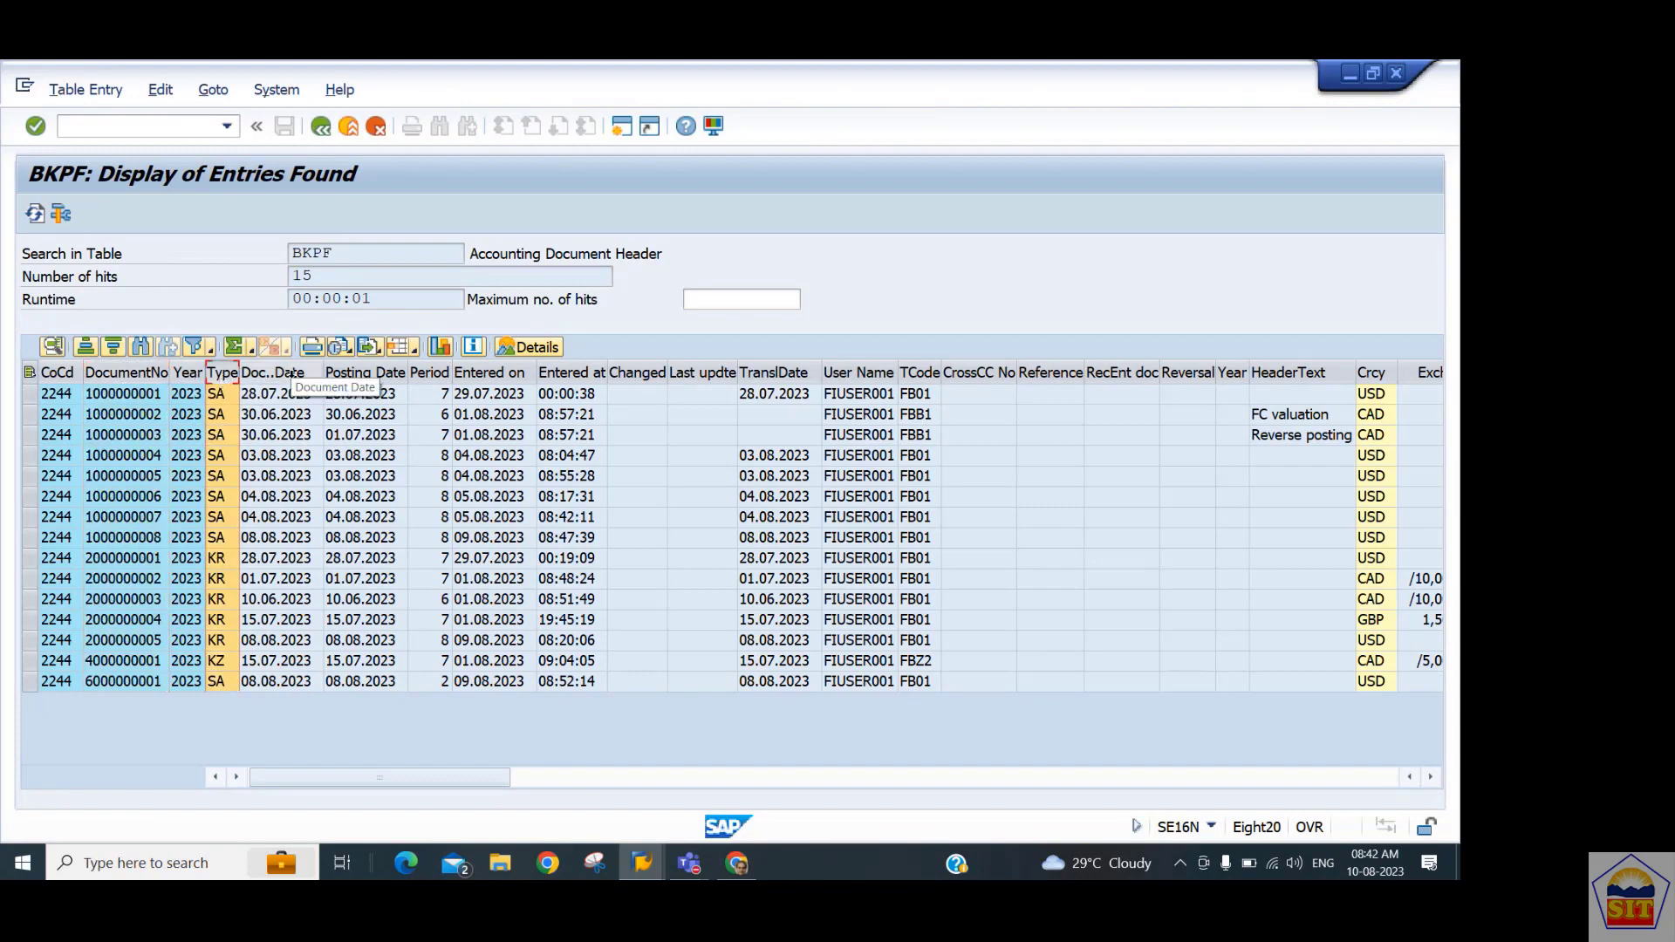
{"action": "left_click", "coordinate": [266, 374]}
{"action": "left_click", "coordinate": [355, 375]}
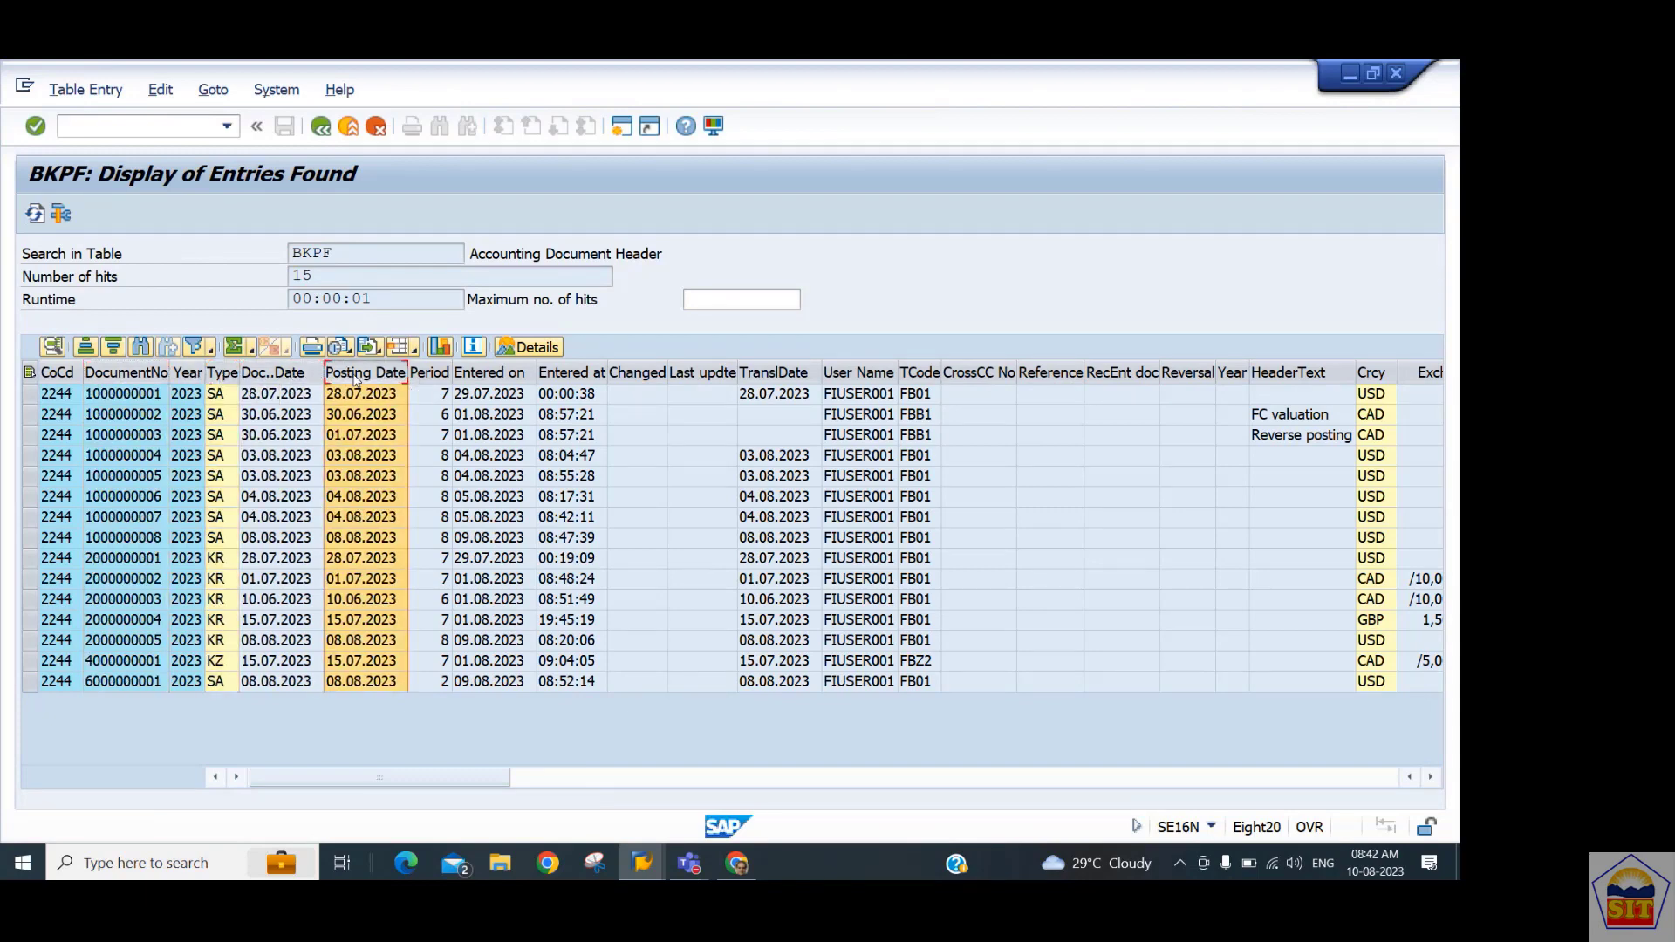
{"action": "left_click", "coordinate": [429, 373]}
{"action": "left_click", "coordinate": [508, 375]}
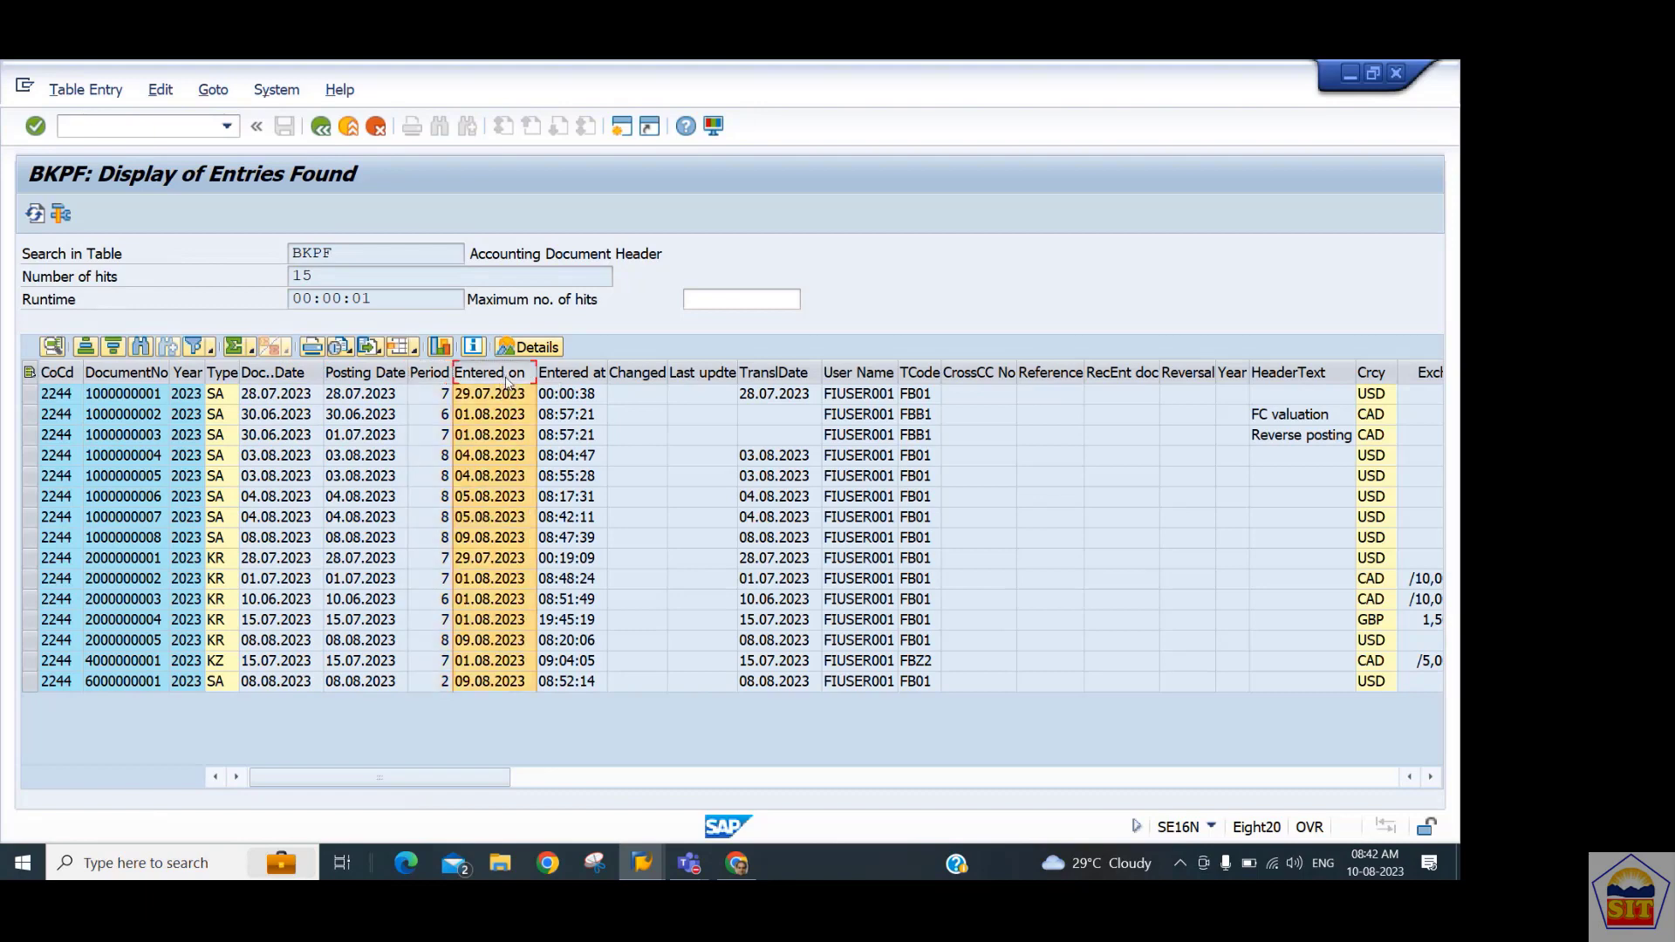
{"action": "left_click", "coordinate": [571, 375]}
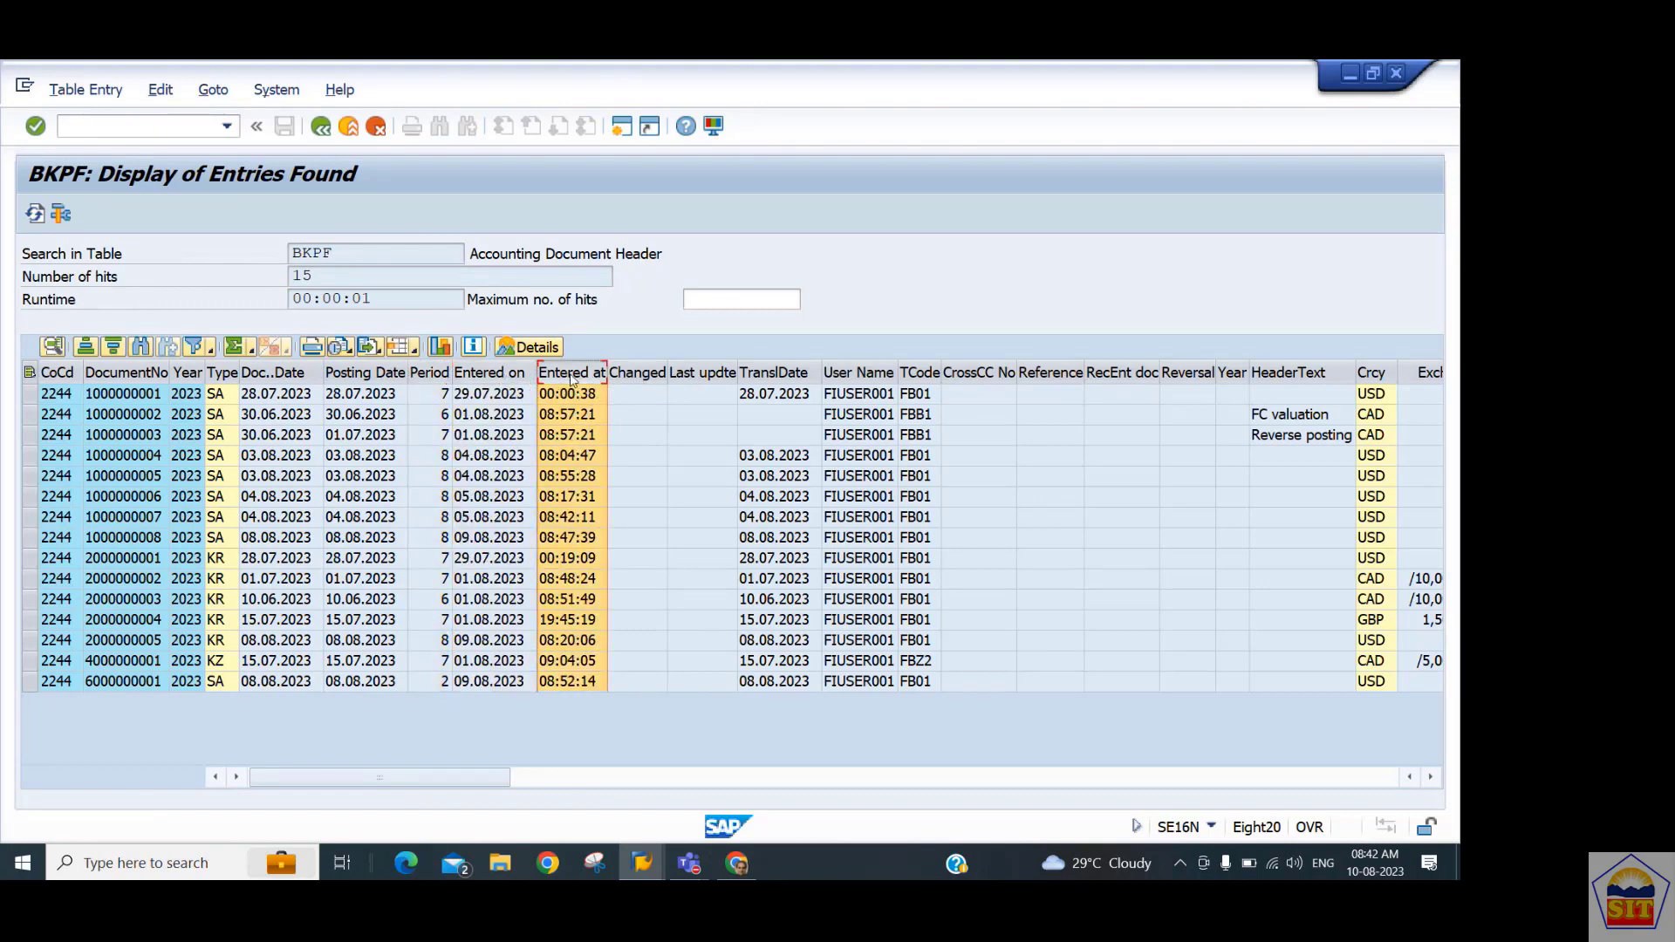
{"action": "left_click", "coordinate": [763, 377]}
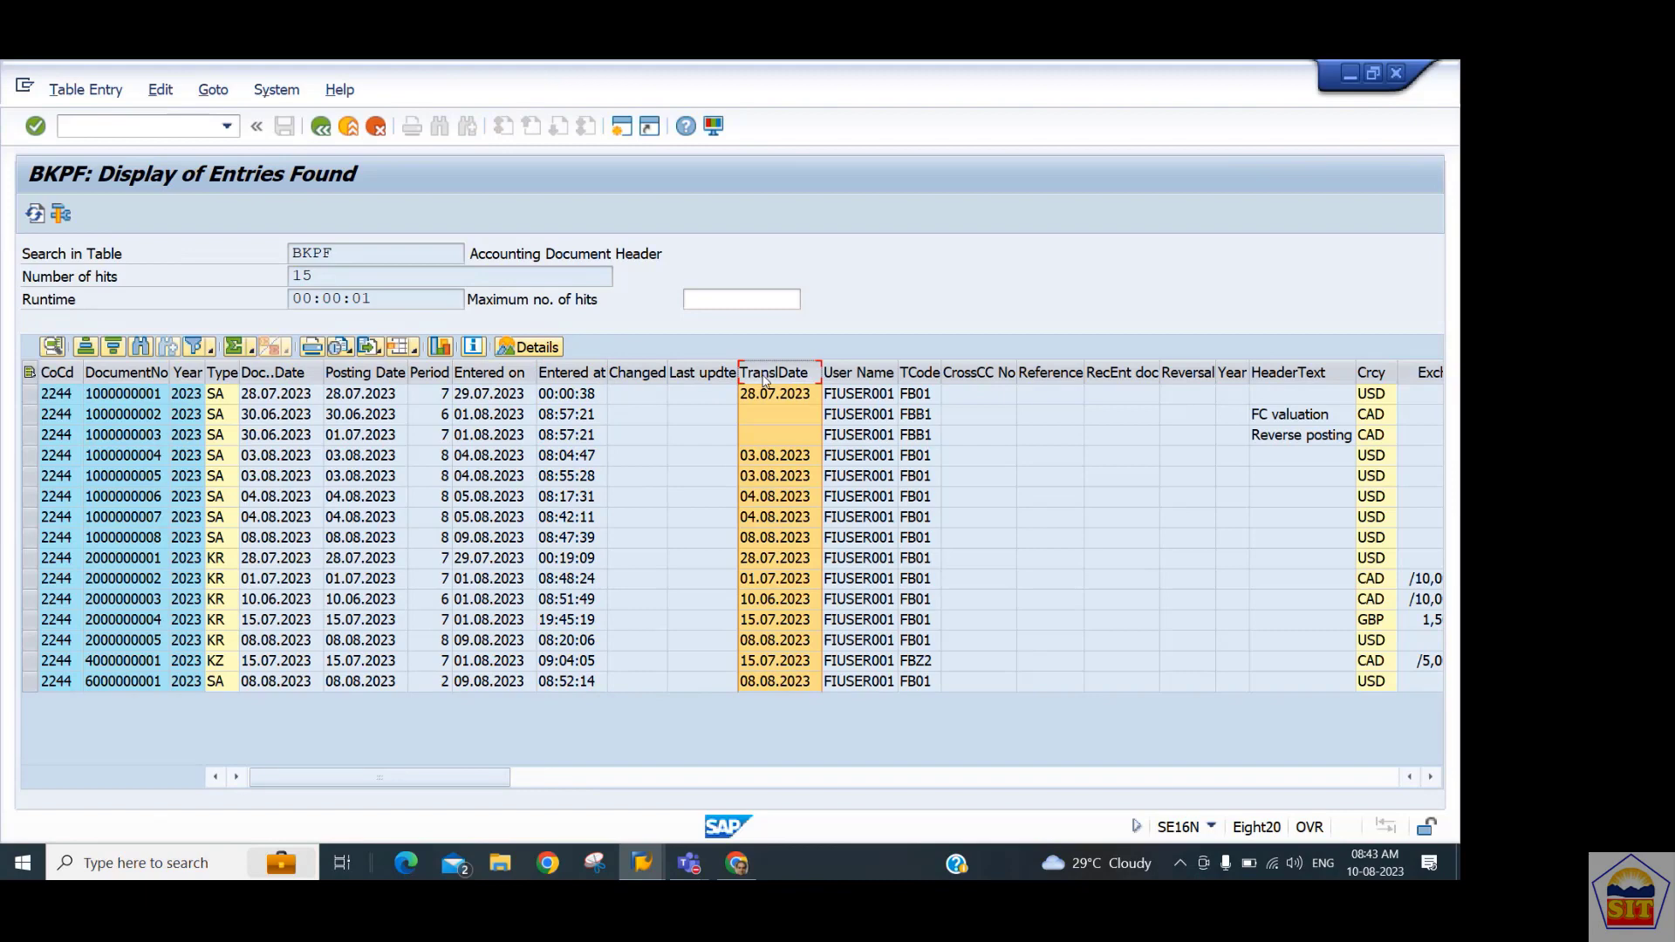
{"action": "left_click", "coordinate": [861, 376]}
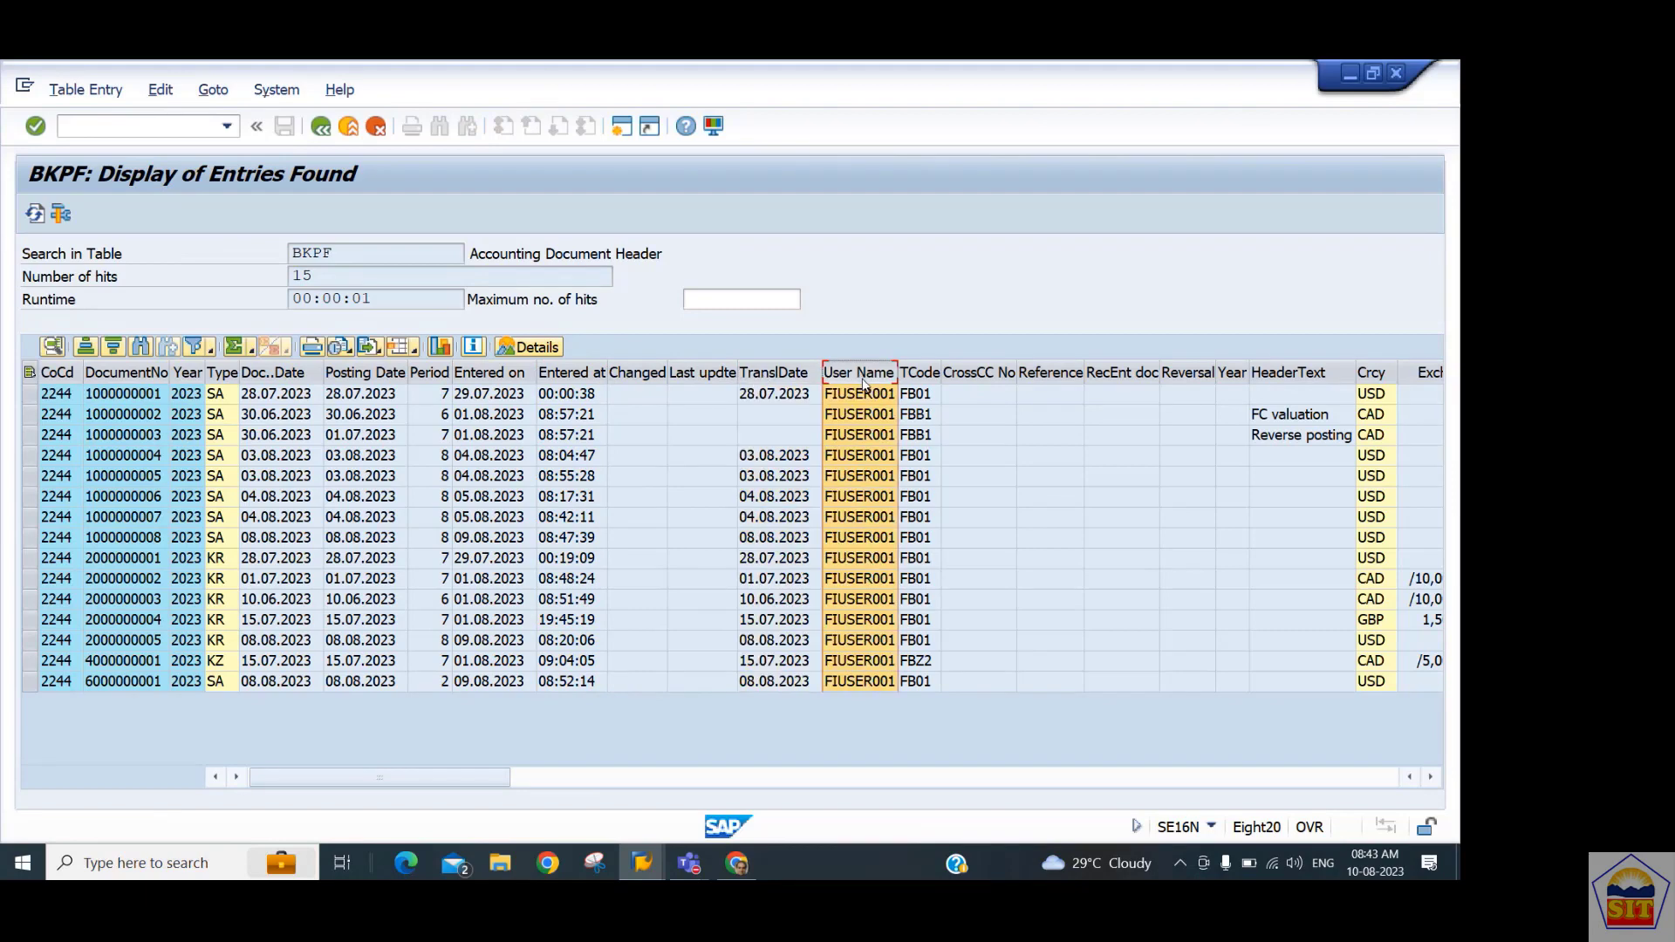
{"action": "left_click", "coordinate": [918, 376]}
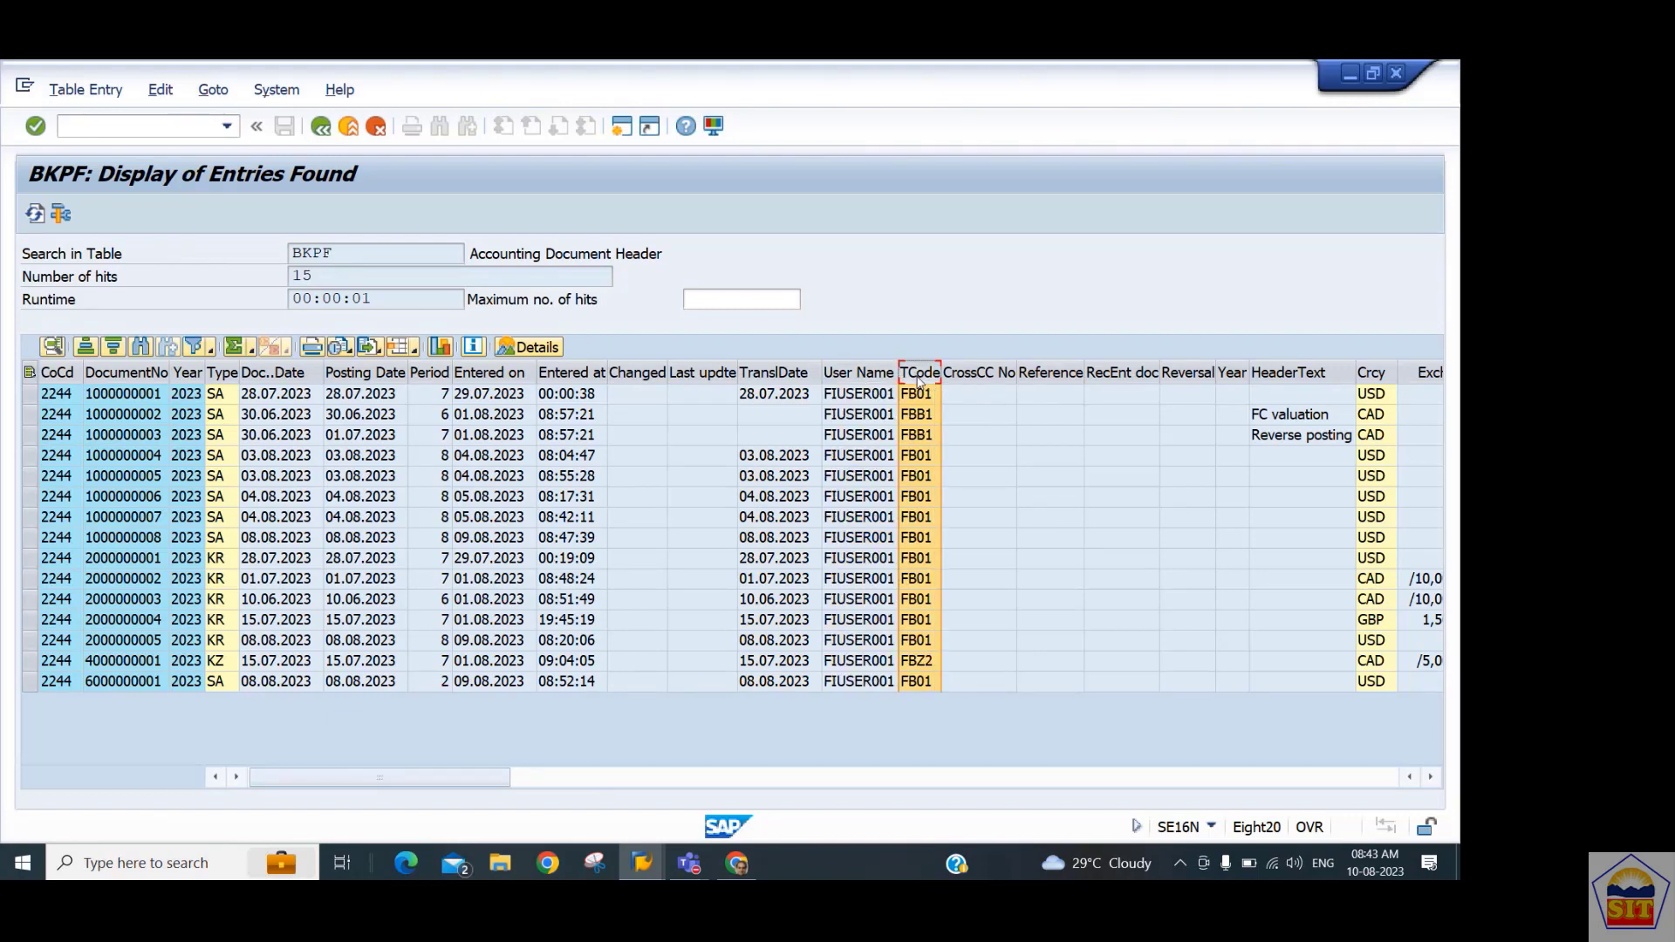
{"action": "left_click", "coordinate": [1285, 377]}
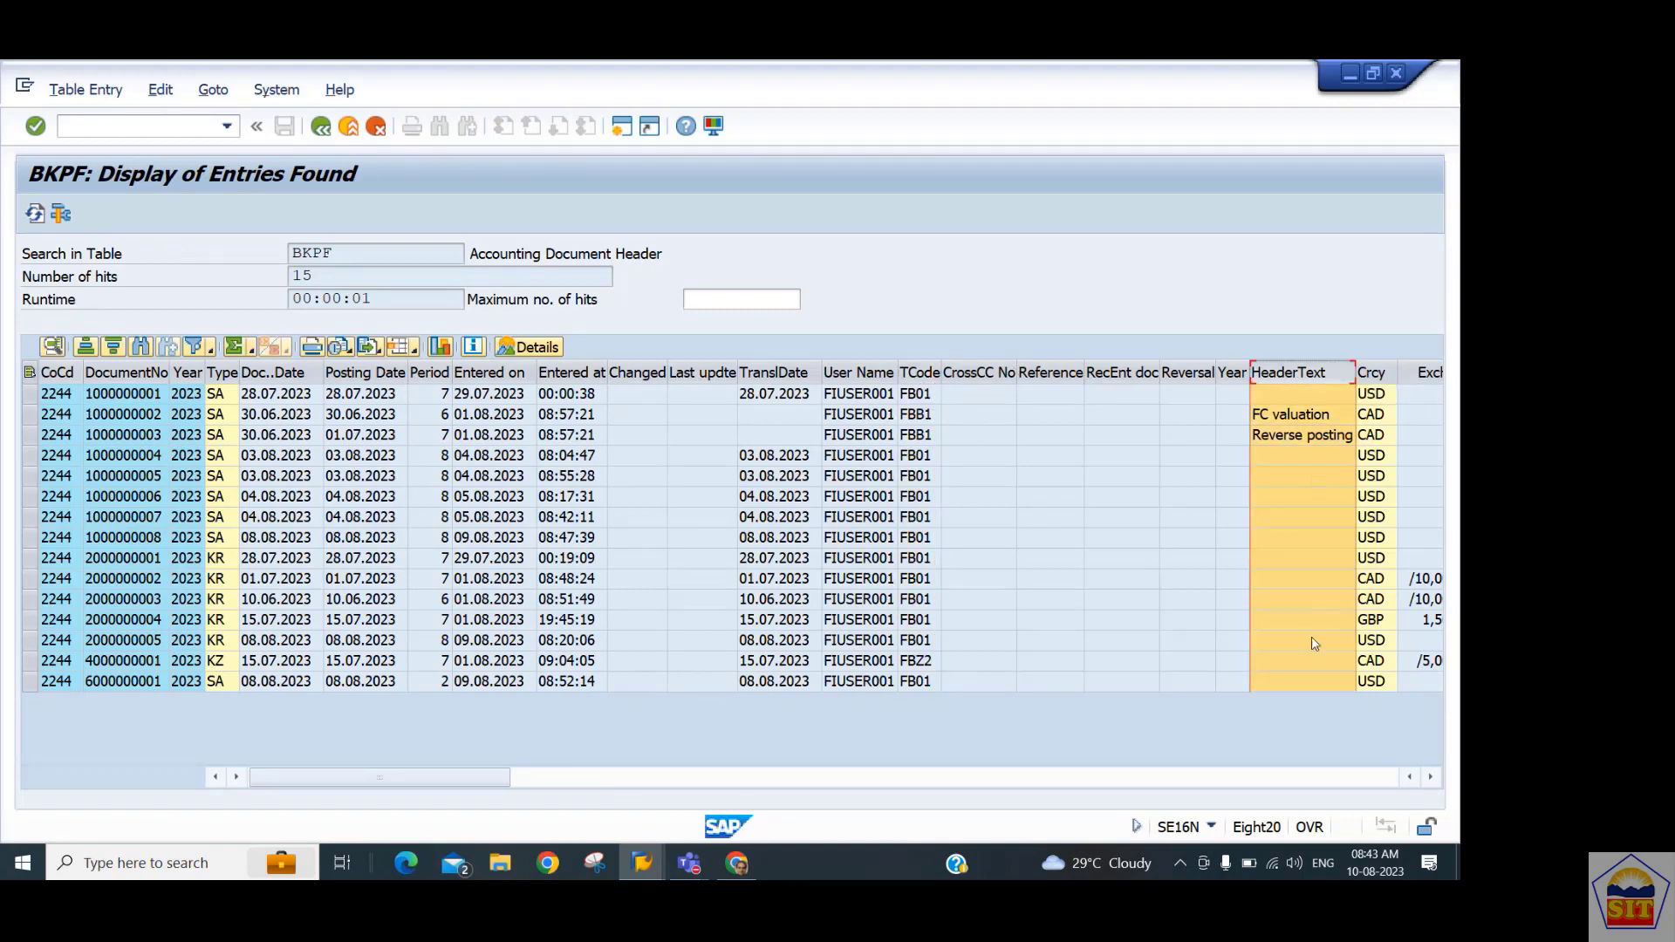
Examine the further BKPF columns beyond the header text, and highlight the currency column.
{"action": "left_click", "coordinate": [1357, 786]}
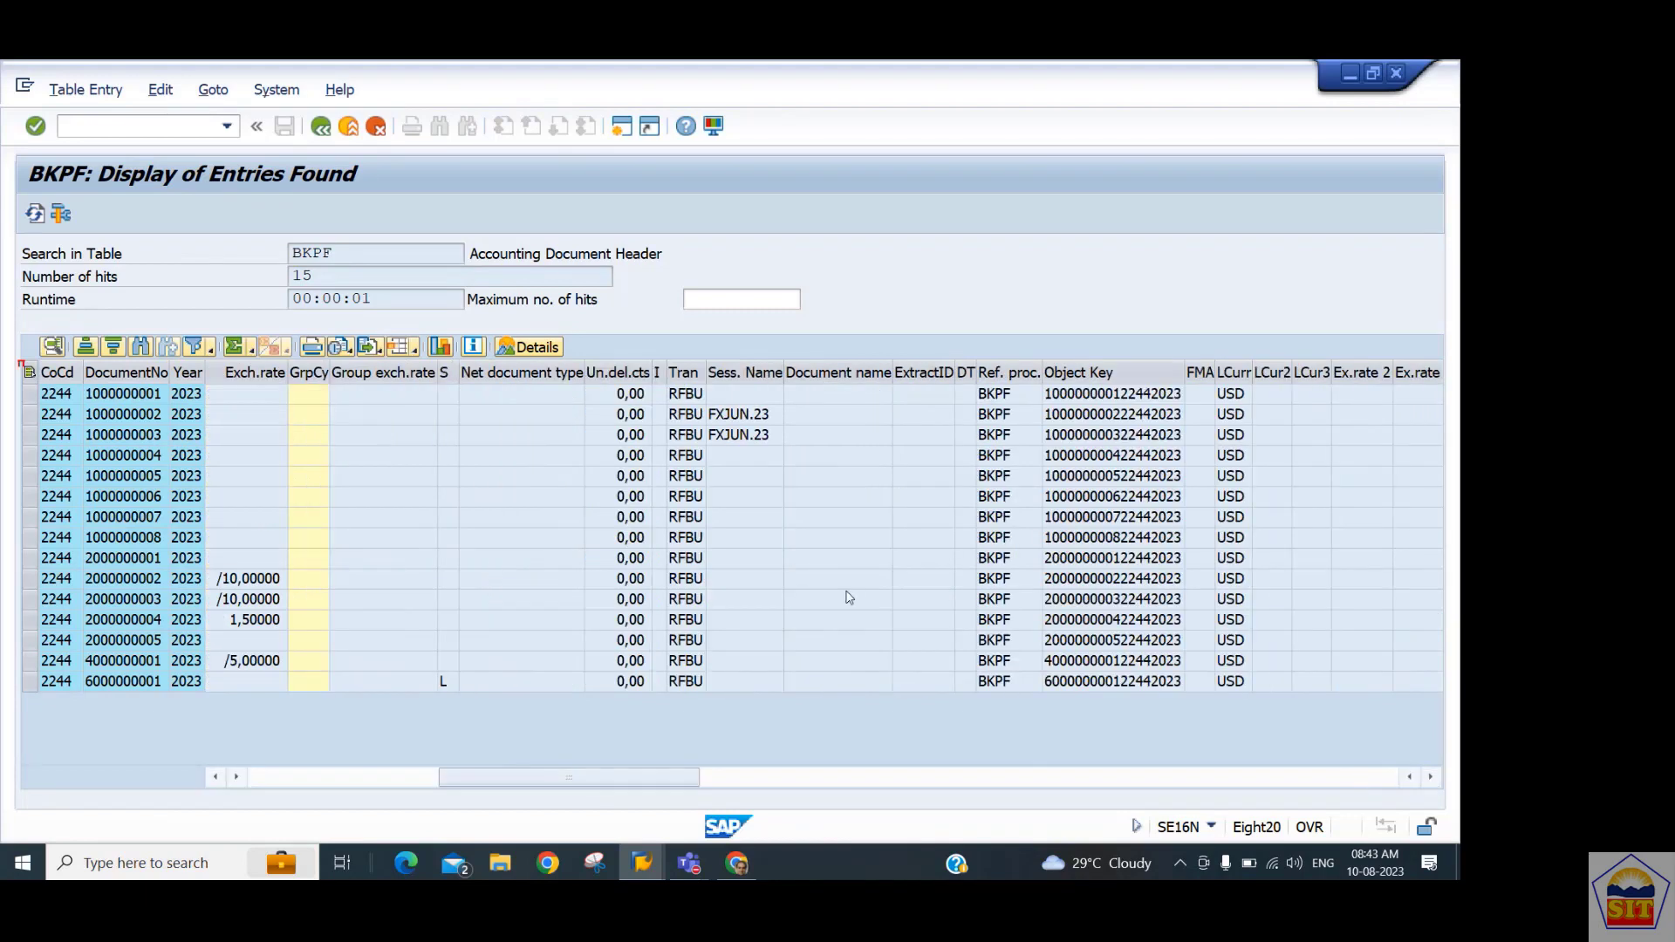
{"action": "left_click", "coordinate": [215, 777]}
{"action": "left_click", "coordinate": [215, 776]}
{"action": "left_click", "coordinate": [215, 777]}
{"action": "left_click", "coordinate": [214, 776]}
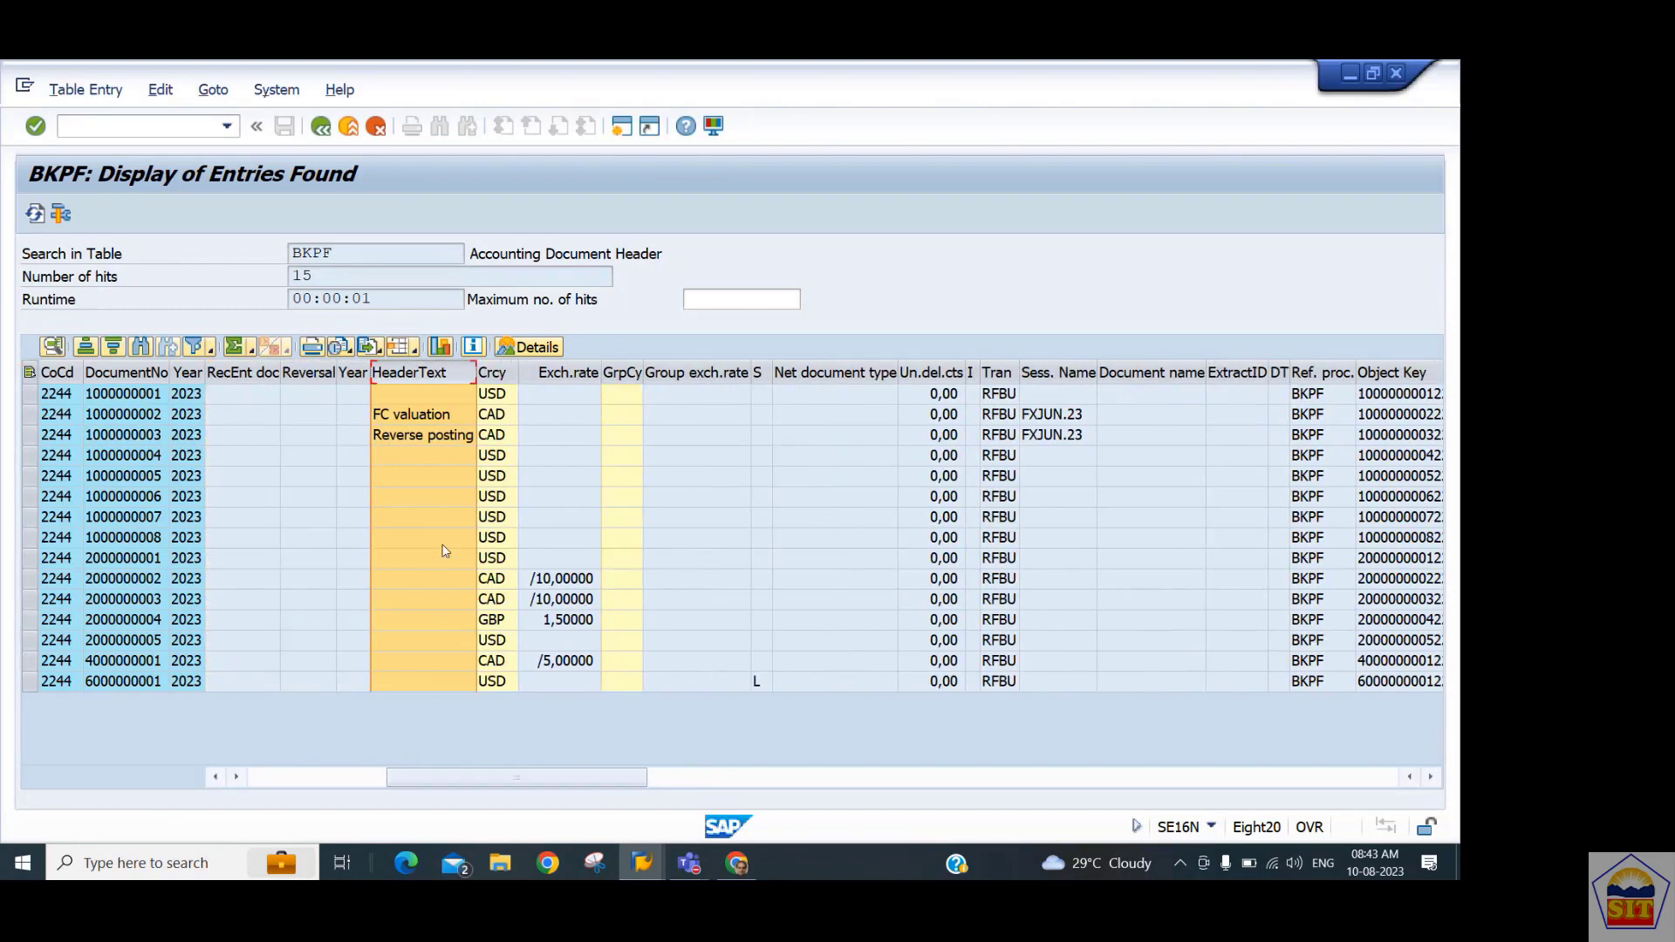
{"action": "left_click", "coordinate": [495, 373]}
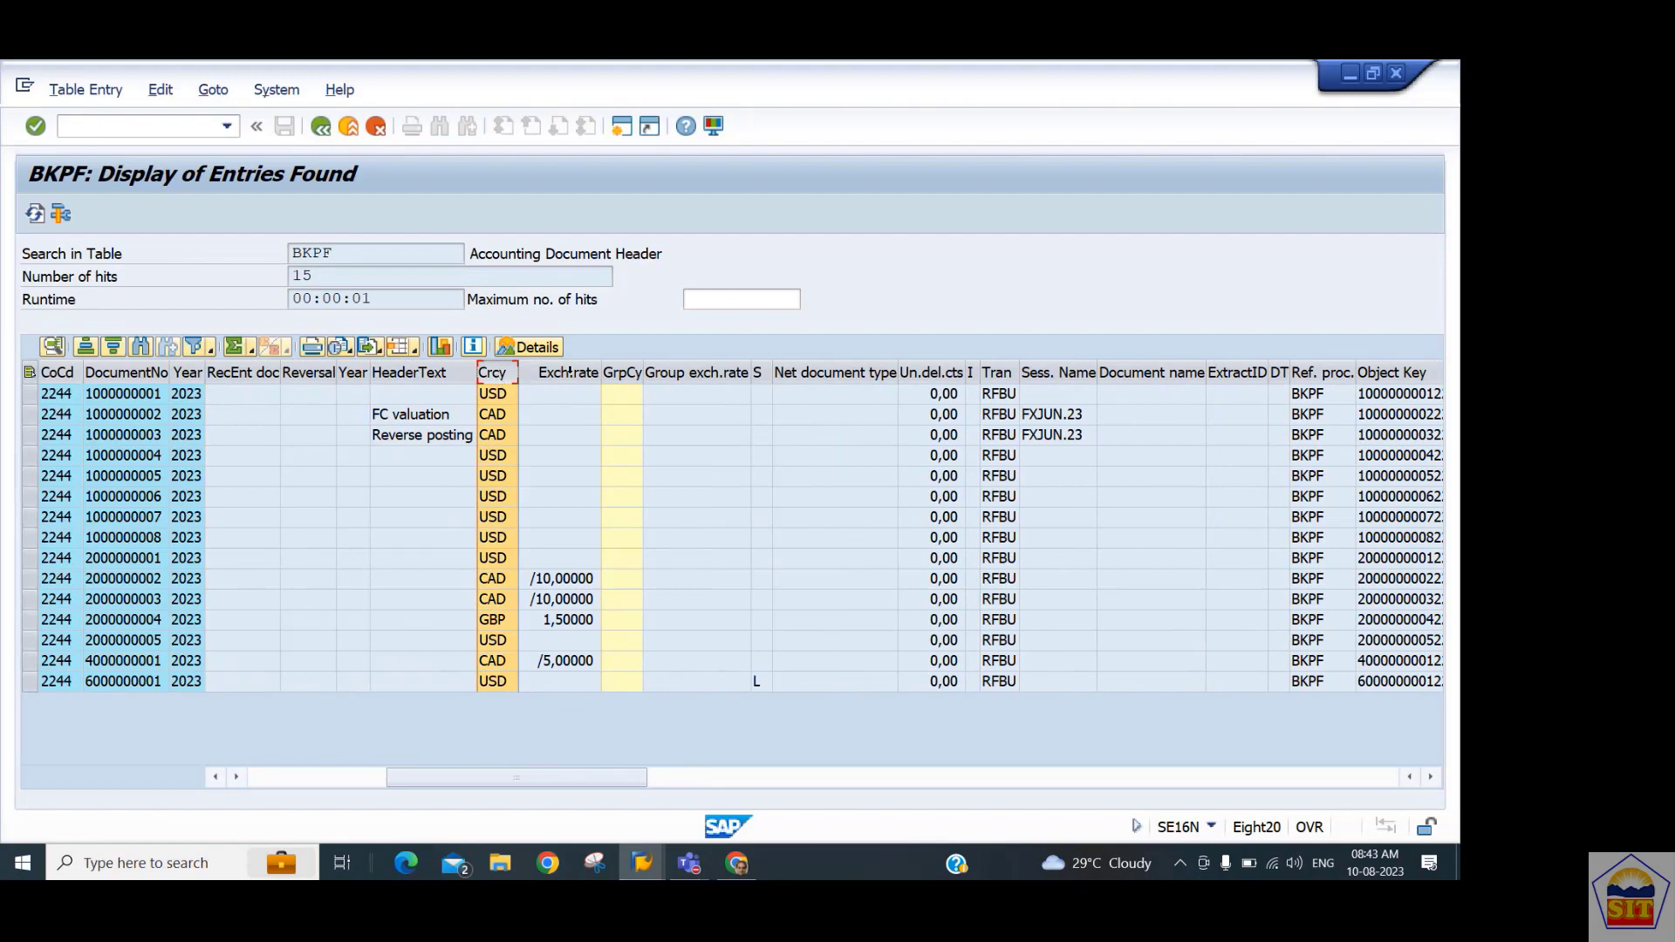
Review the exchange rate column of the BKPF list, including the CAD and GBP documents, and the local currency column.
{"action": "left_click", "coordinate": [575, 375]}
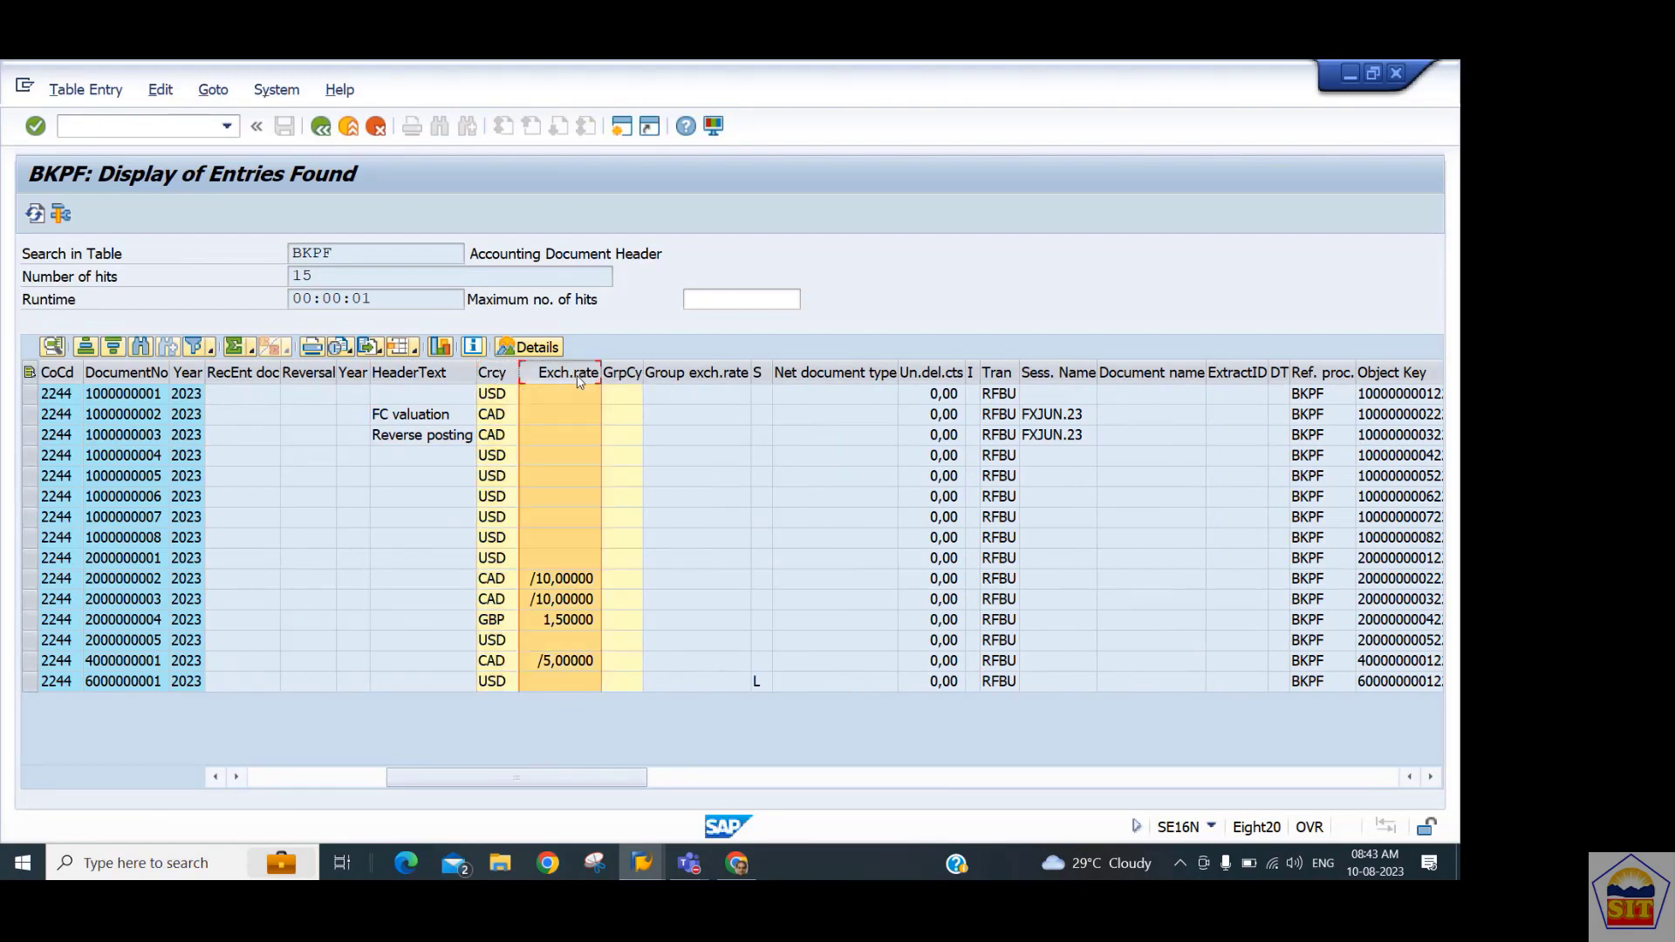
{"action": "left_click", "coordinate": [544, 582]}
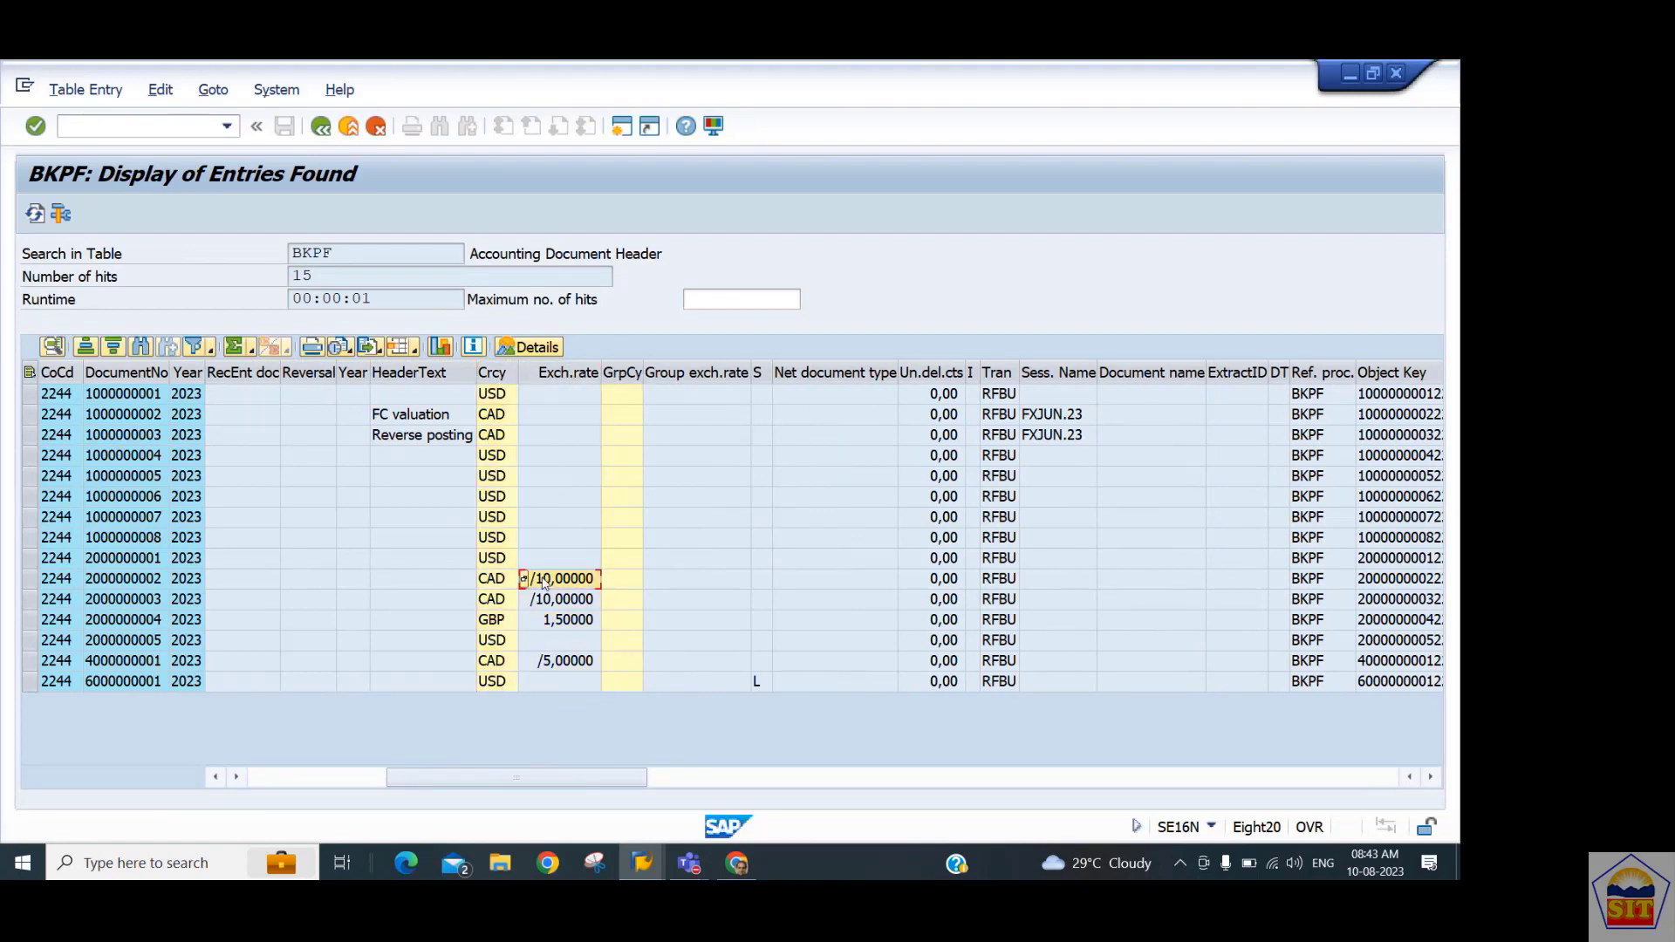
{"action": "left_click", "coordinate": [562, 625]}
{"action": "left_click", "coordinate": [1226, 781]}
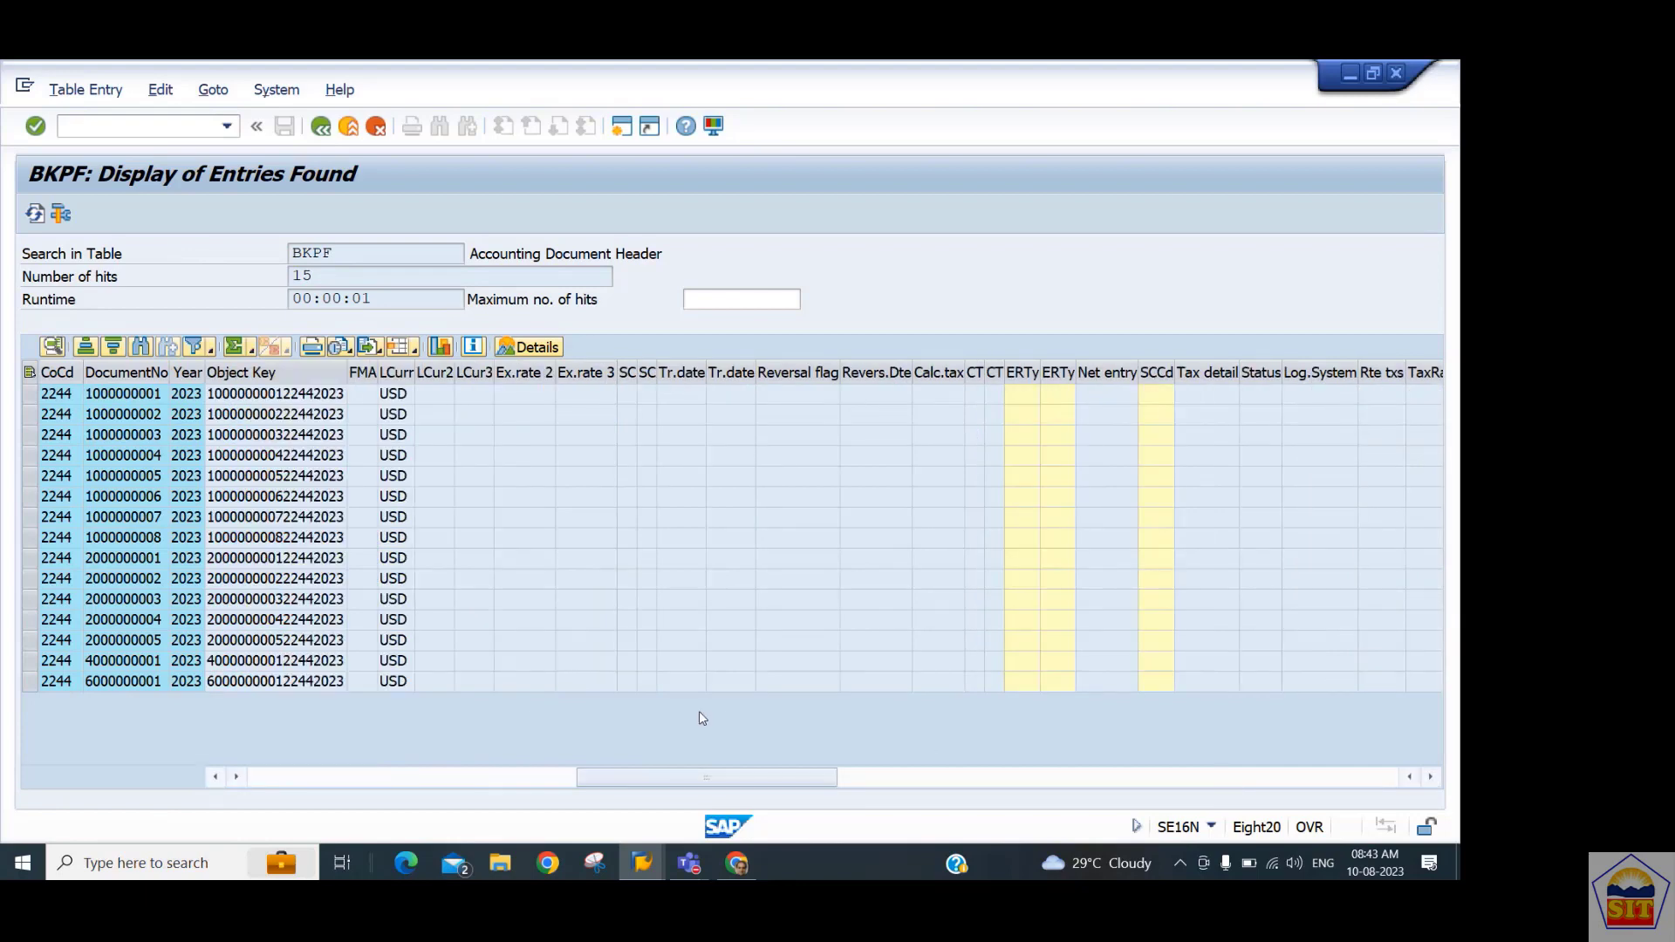
{"action": "left_click", "coordinate": [394, 395]}
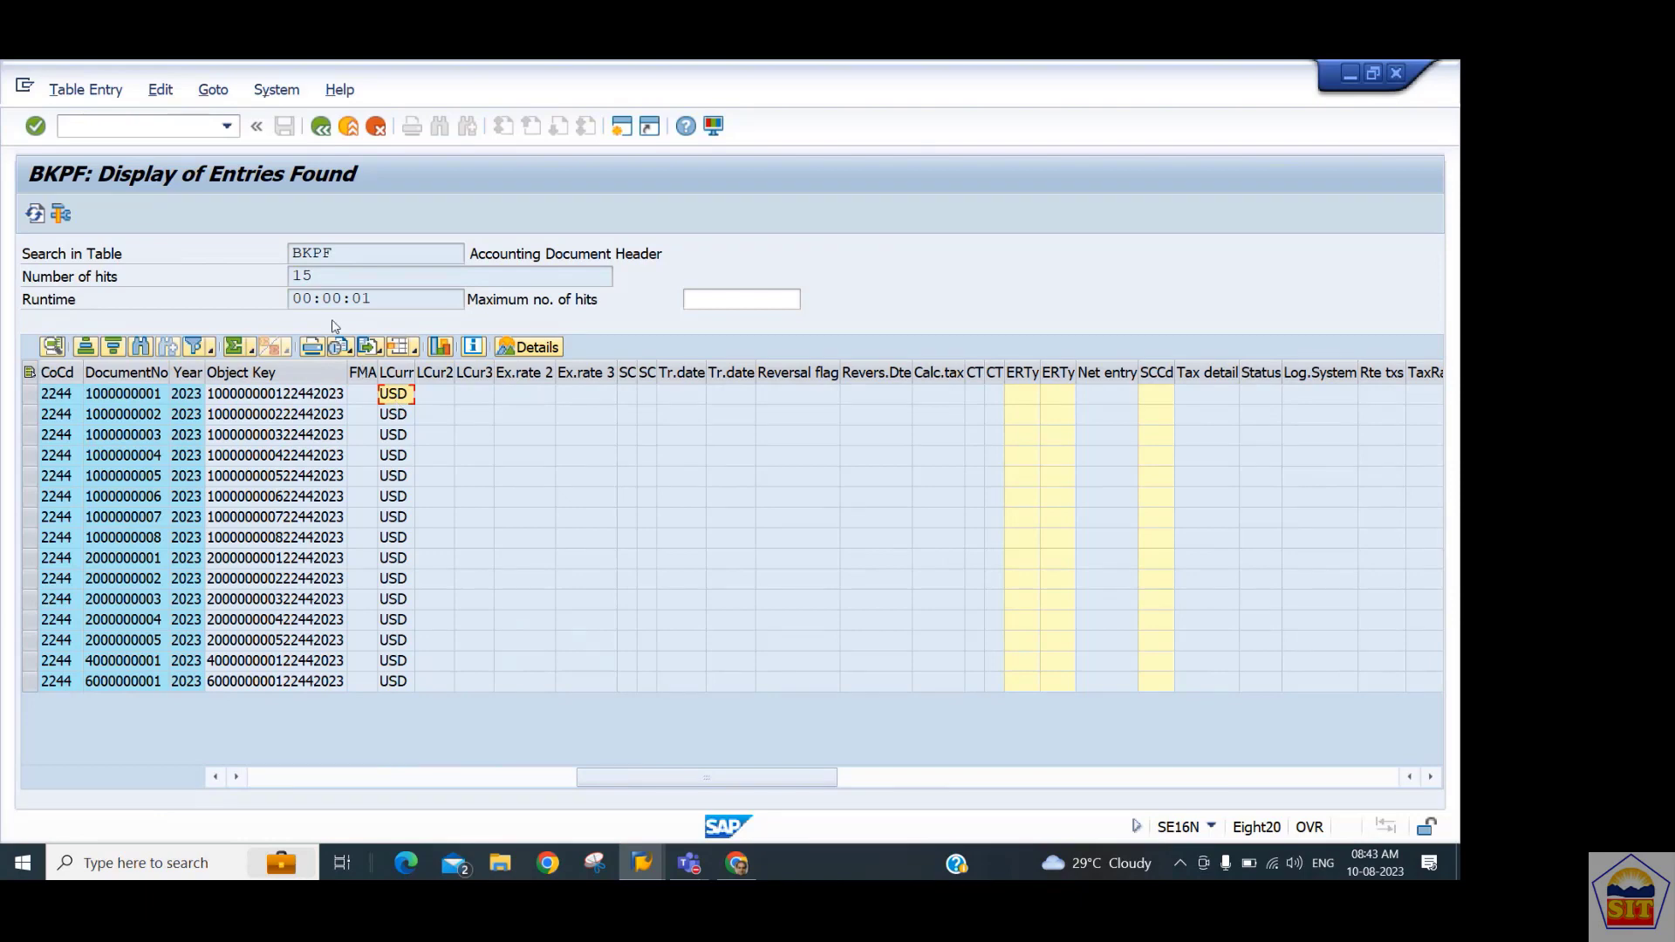
Return to the table selection screen and load table BSEG in place of BKPF.
{"action": "left_click", "coordinate": [321, 128]}
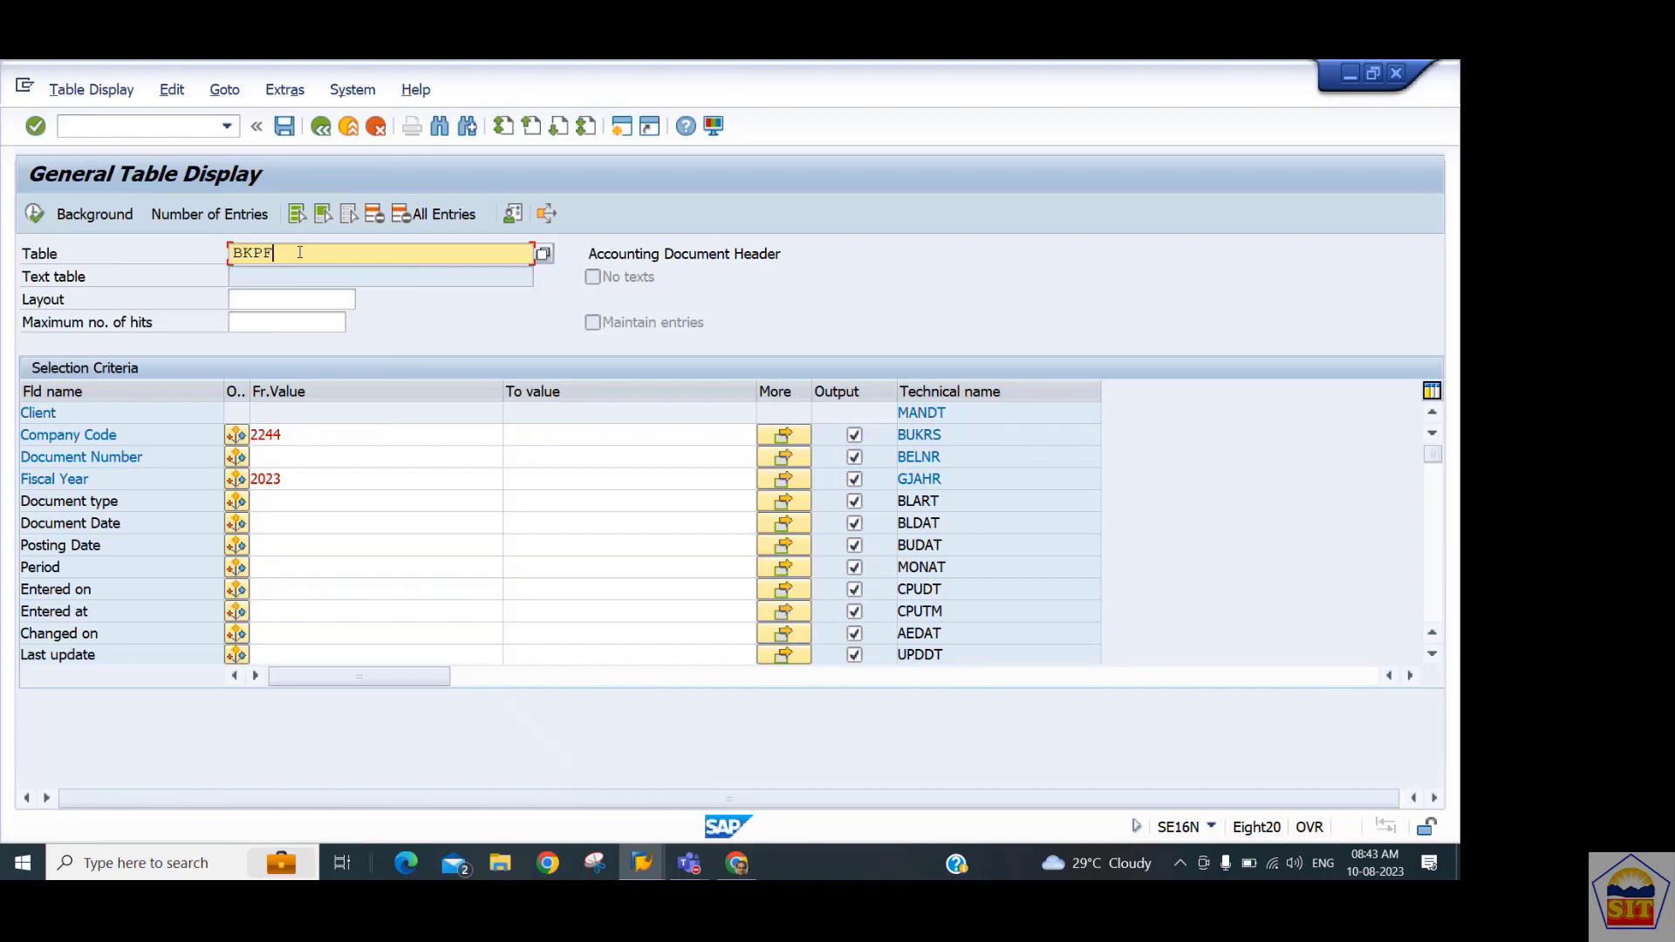
{"action": "key", "text": "BackSpace"}
{"action": "key", "text": "BackSpace"}
{"action": "key", "text": "BackSpace"}
{"action": "key", "text": "BackSpace"}
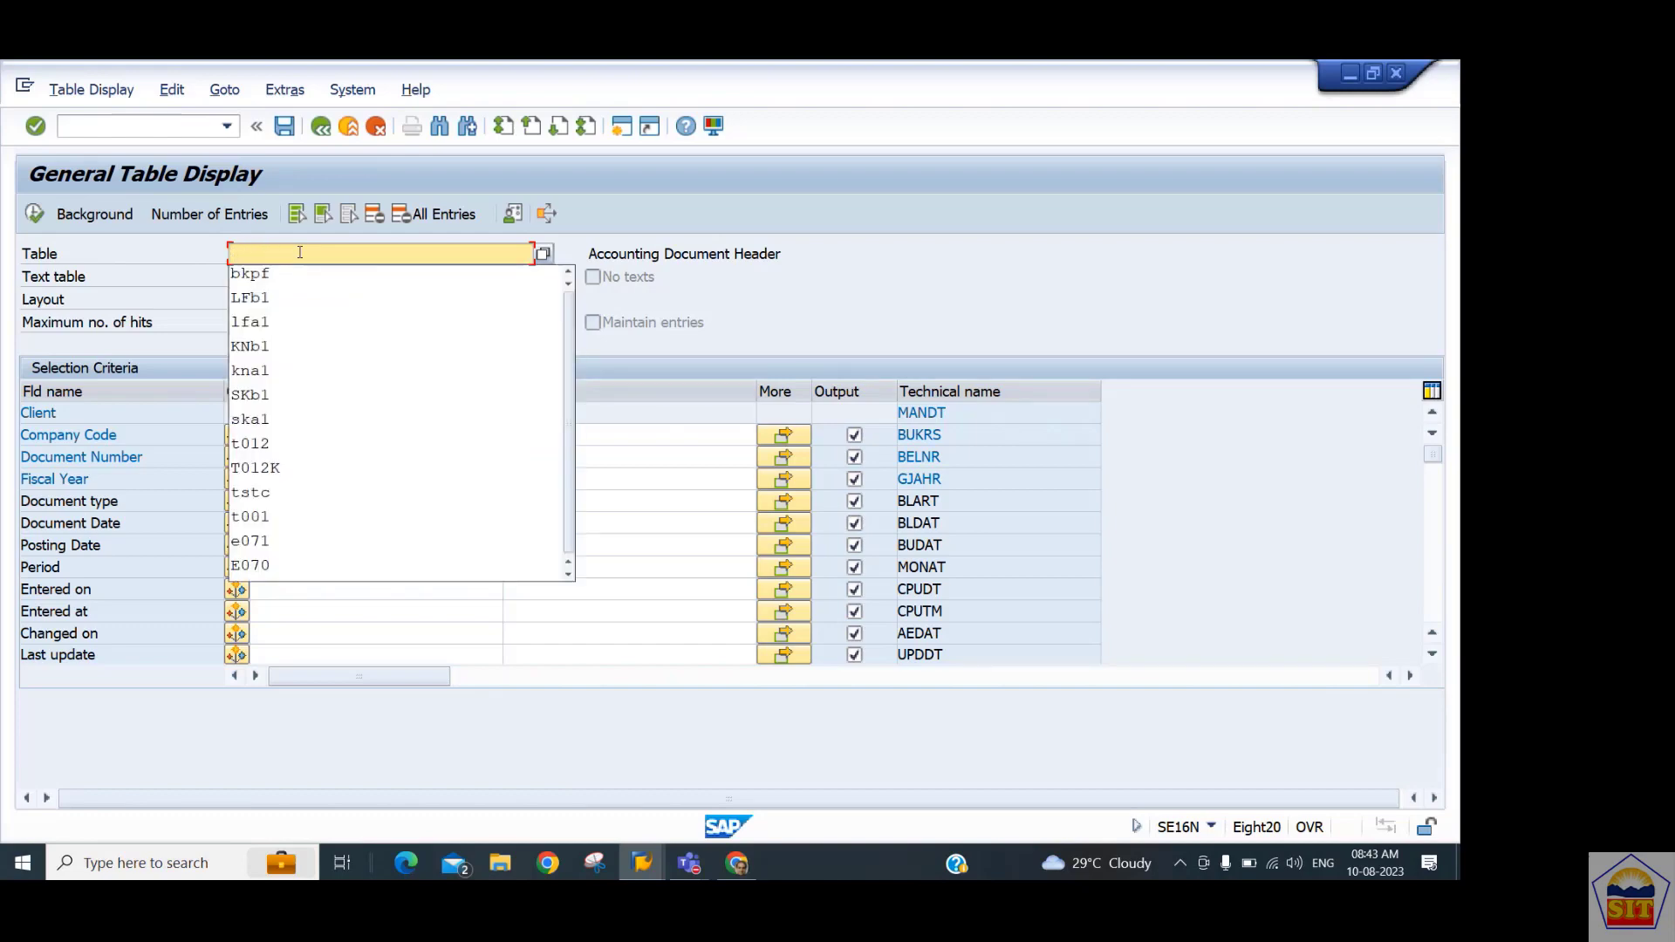
{"action": "type", "text": "bseg"}
{"action": "key", "text": "Return"}
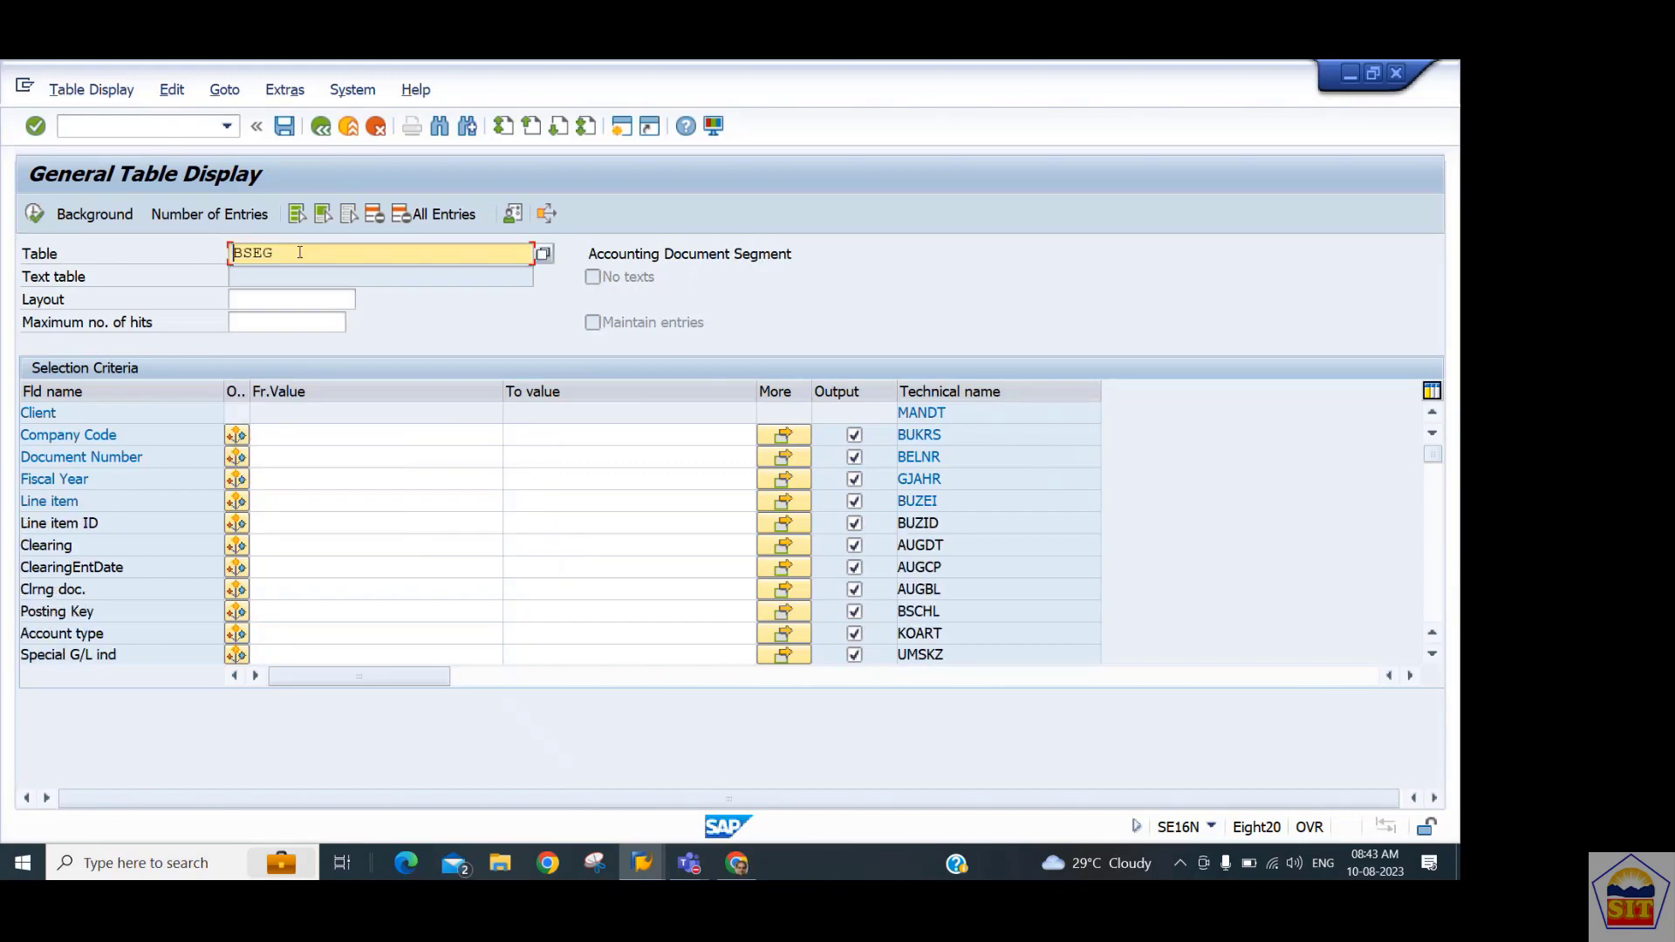
Enter company code 2244 and fiscal year 2023 as selection criteria for table BSEG.
{"action": "left_click", "coordinate": [300, 442]}
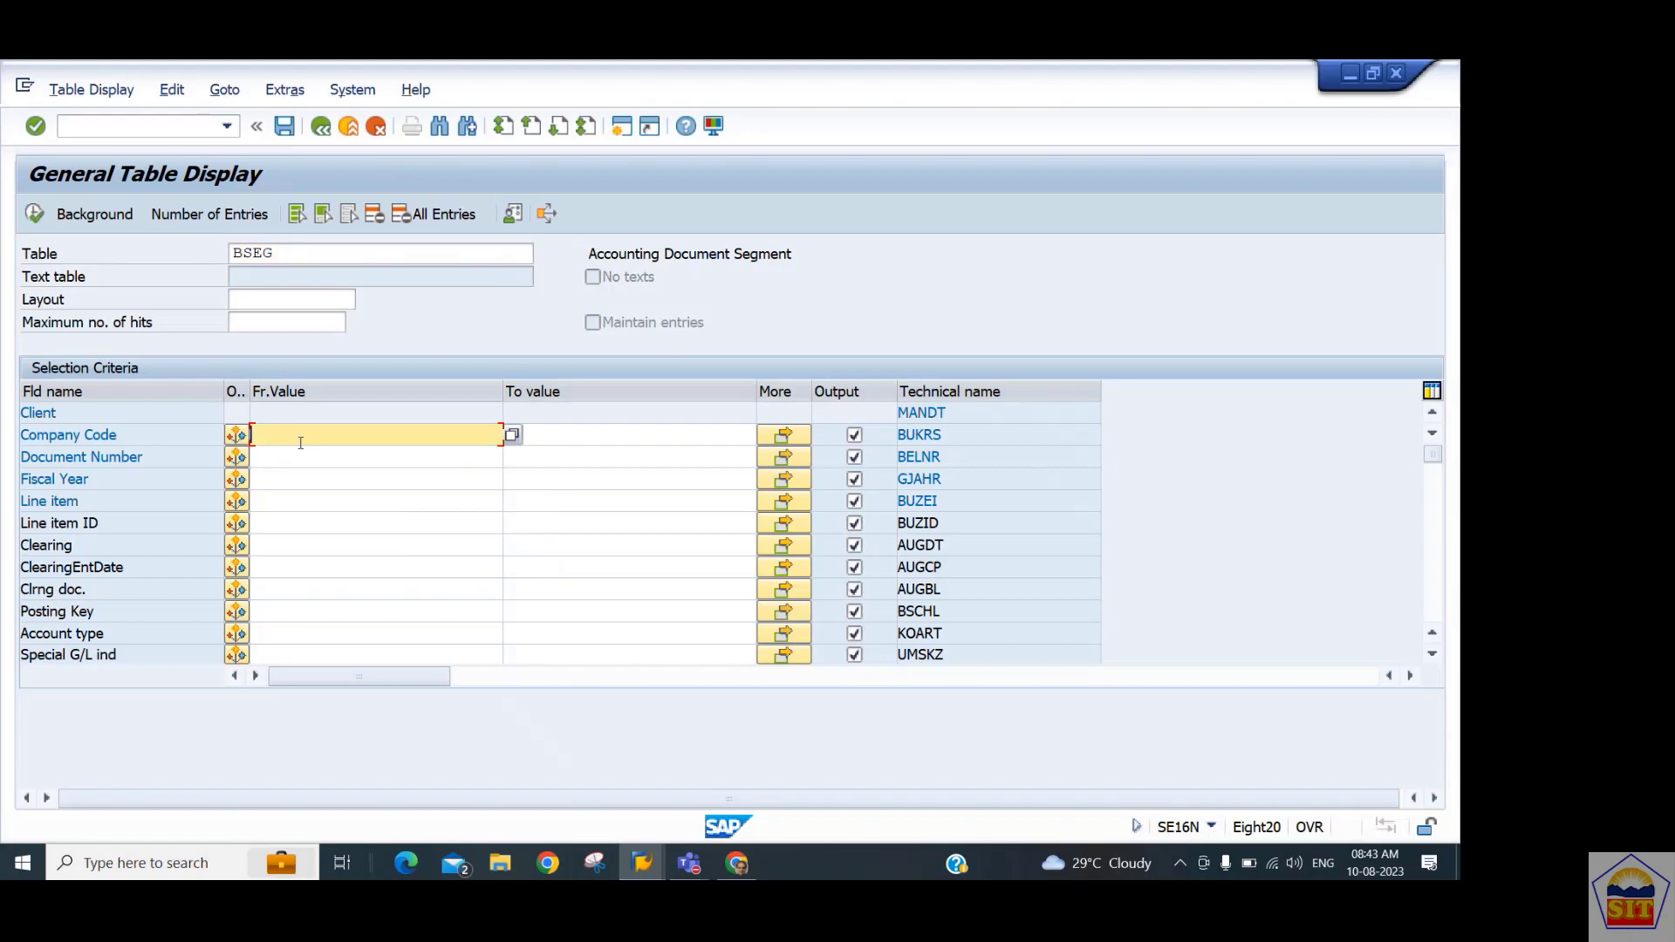
{"action": "type", "text": "2244"}
{"action": "left_click", "coordinate": [298, 481]}
{"action": "type", "text": "2023"}
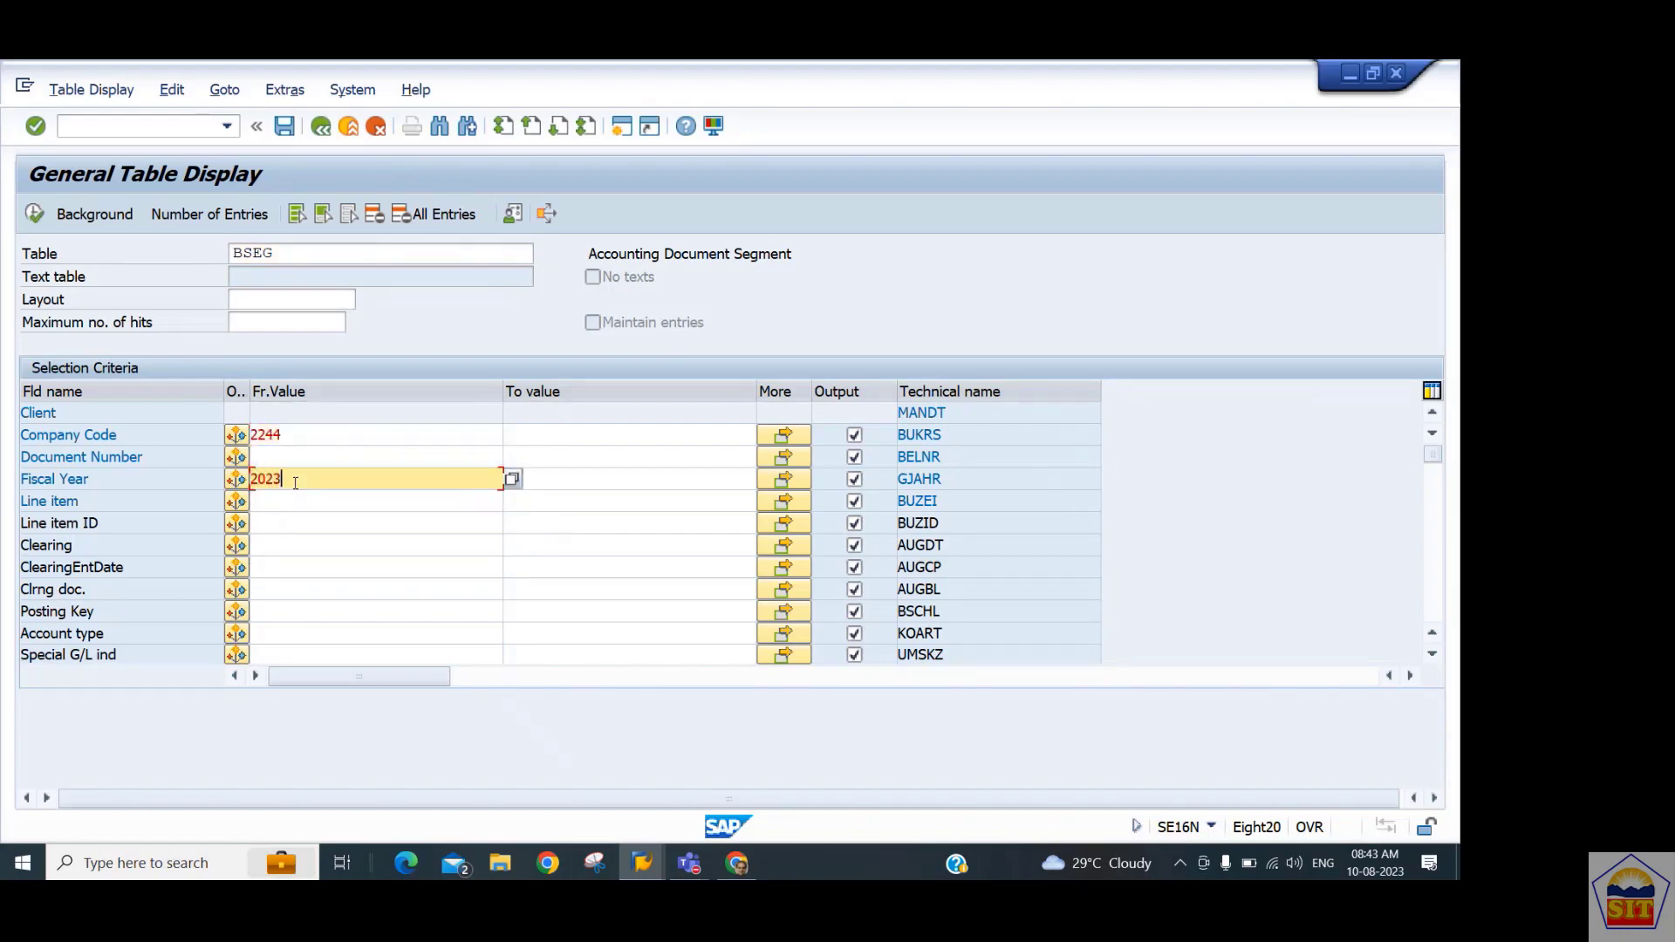
Look at the multiple selection dialog for the company code criterion and dismiss it without adding values.
{"action": "left_click", "coordinate": [297, 435]}
{"action": "left_click_drag", "start_coordinate": [299, 433], "coordinate": [219, 434]}
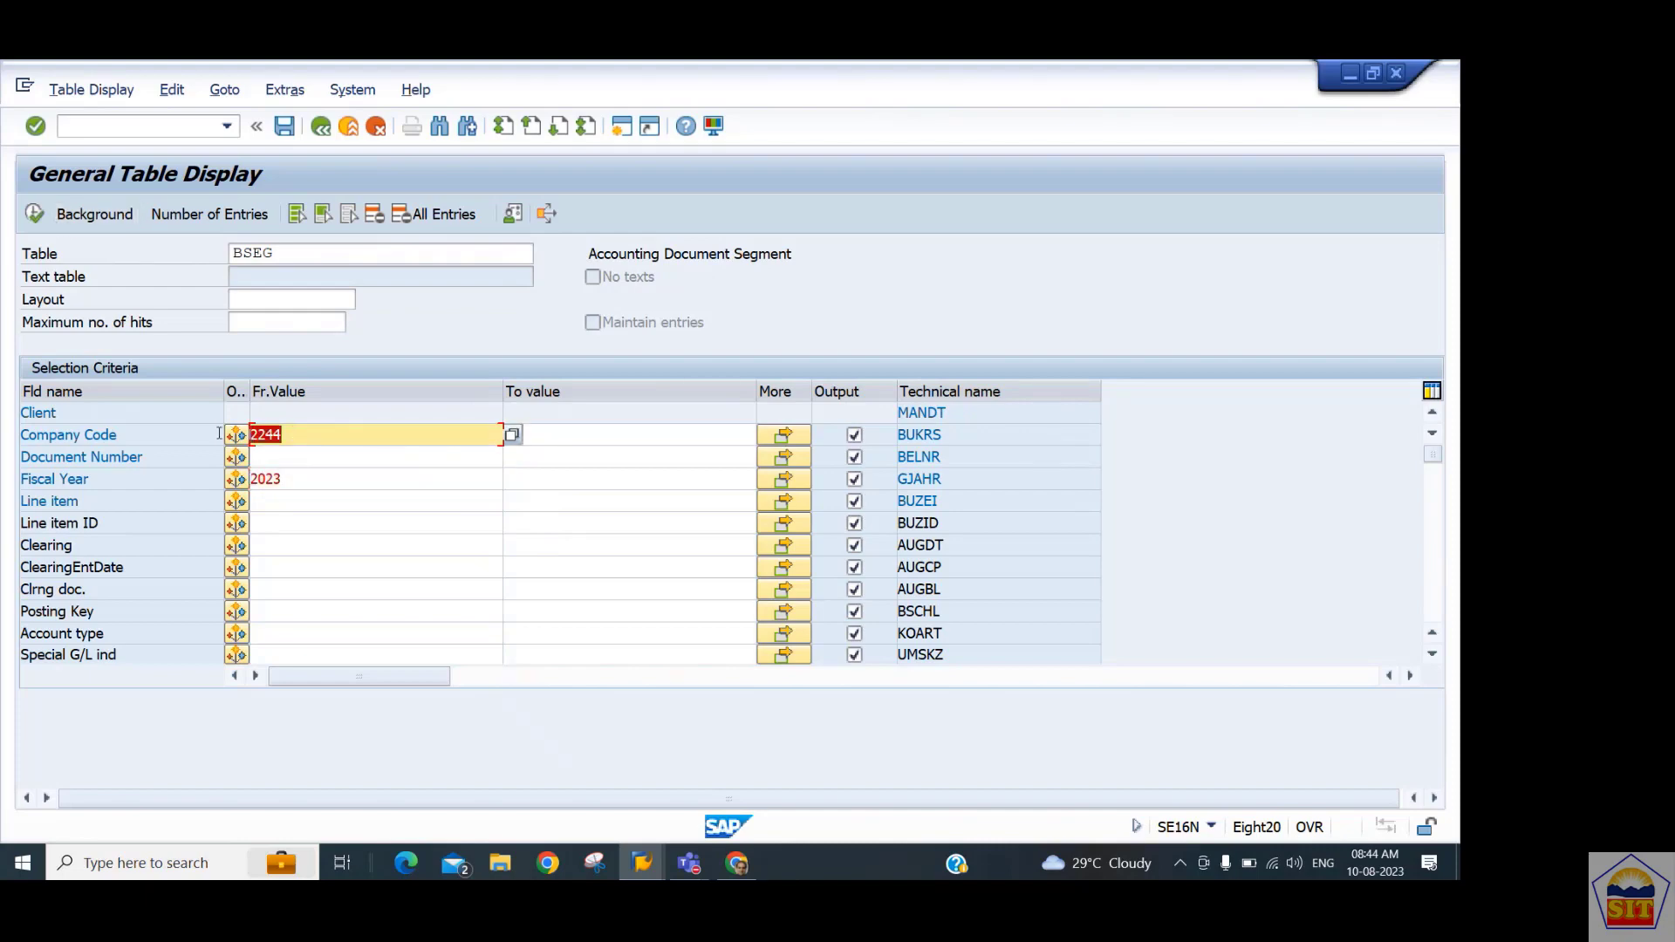
{"action": "left_click", "coordinate": [783, 435]}
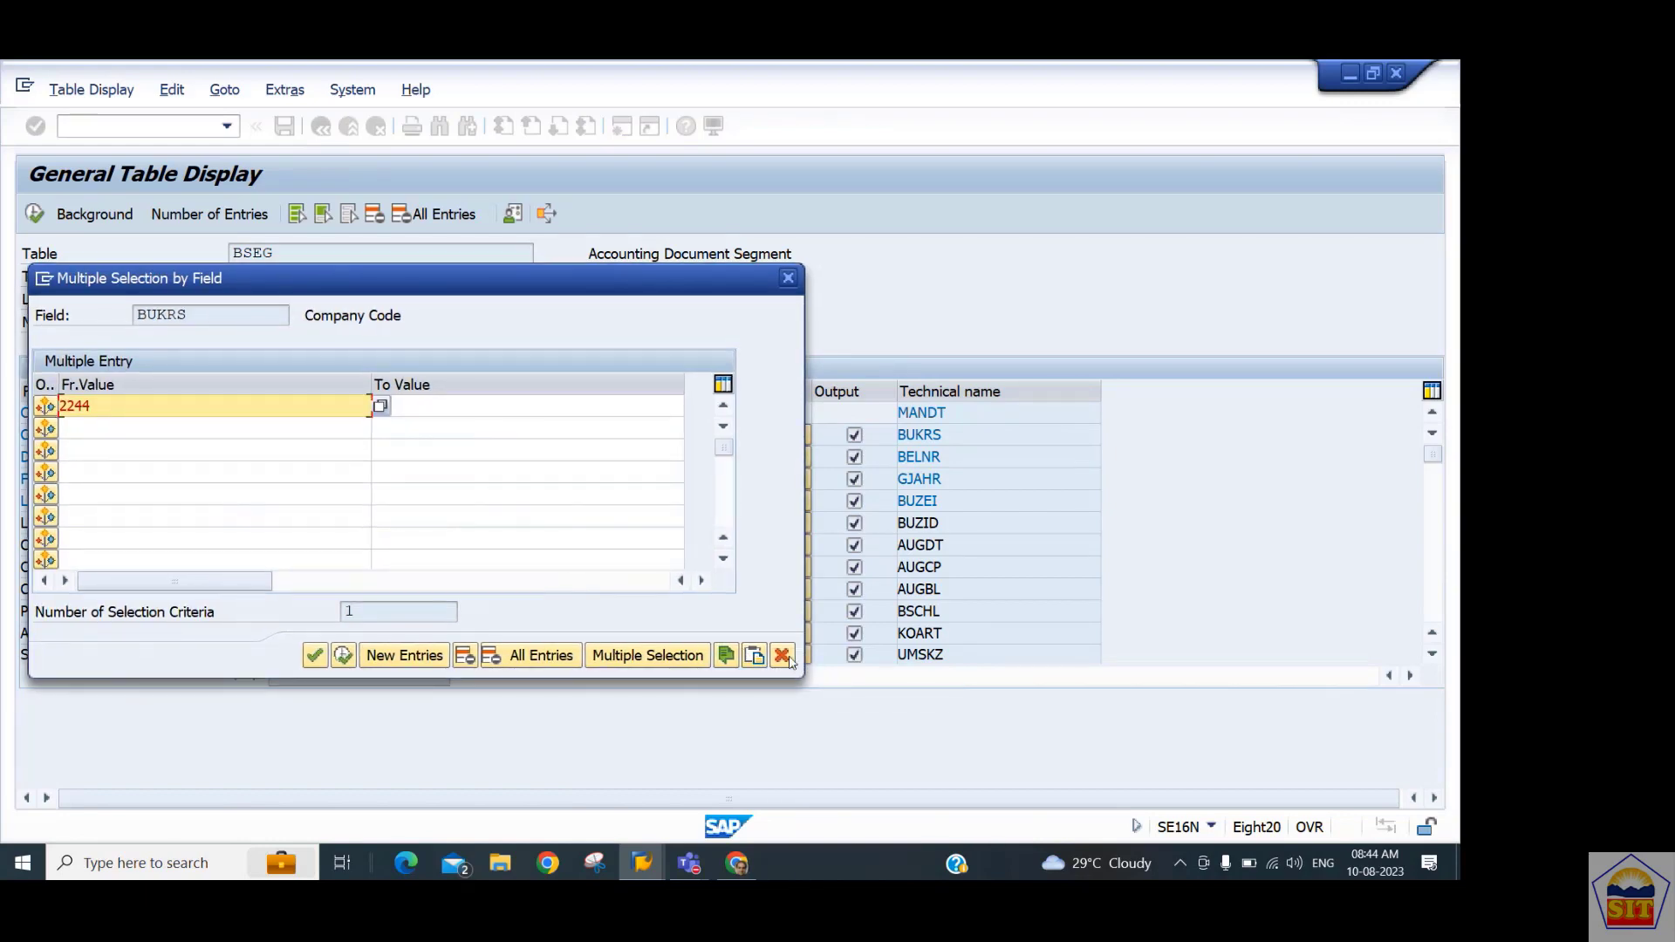
{"action": "left_click", "coordinate": [783, 654]}
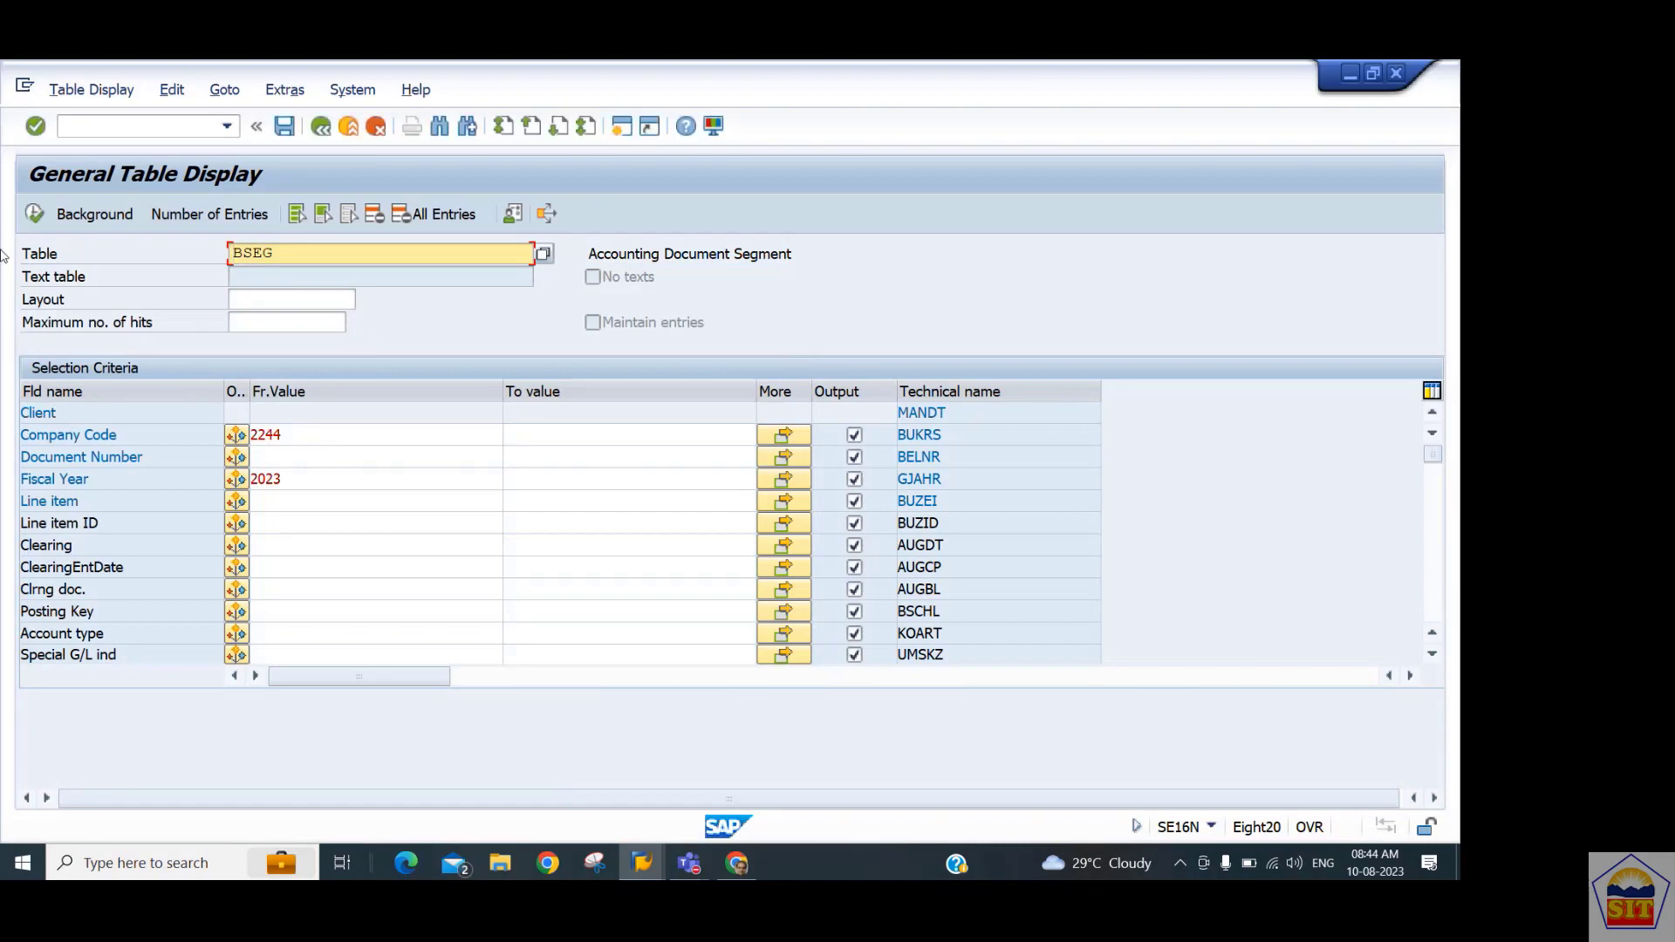
Display the BSEG entries matching the criteria, and check the number of hits and the first document's lines.
{"action": "left_click", "coordinate": [32, 215]}
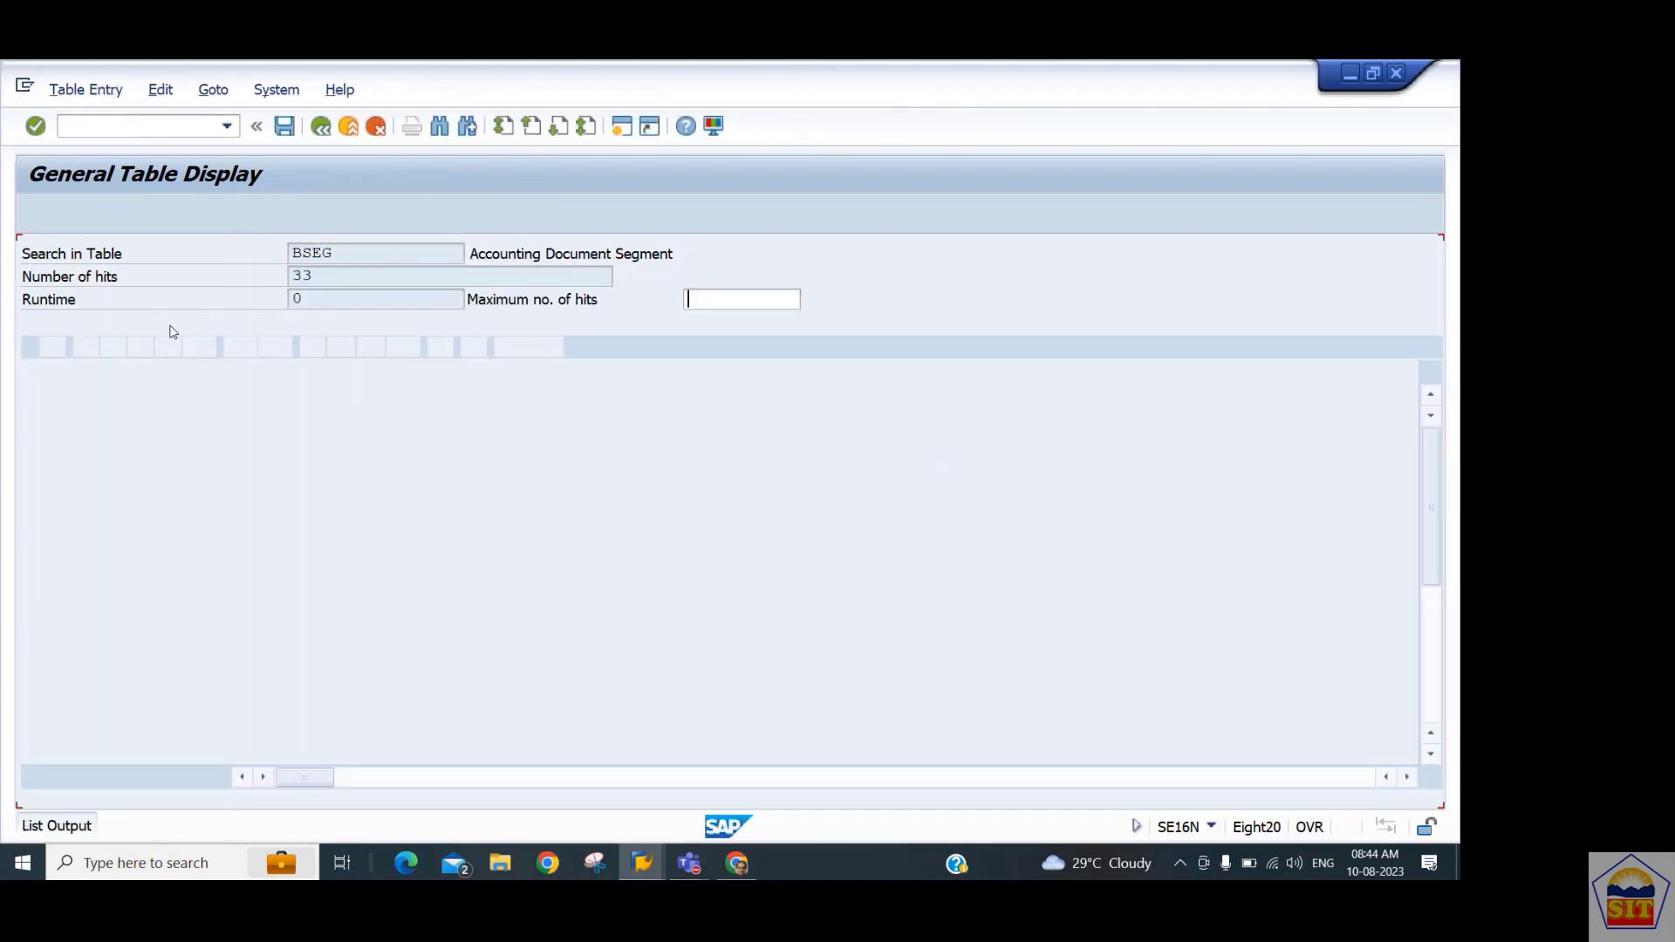
{"action": "left_click_drag", "start_coordinate": [322, 273], "coordinate": [255, 282]}
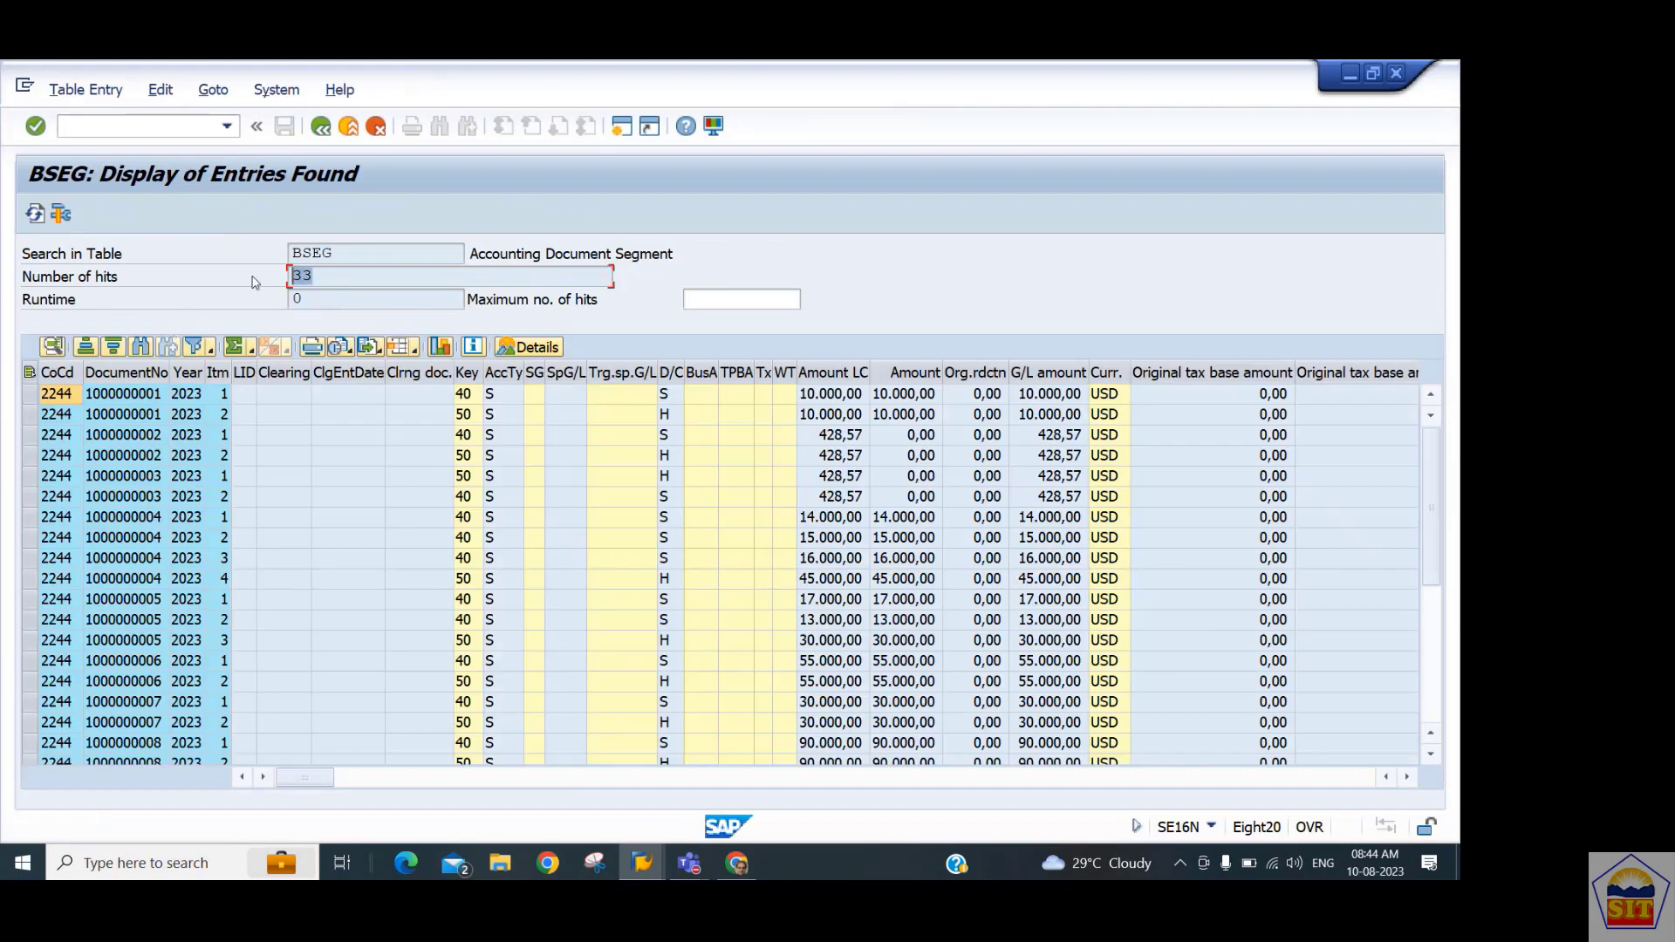
{"action": "left_click", "coordinate": [120, 375]}
{"action": "left_click", "coordinate": [120, 398]}
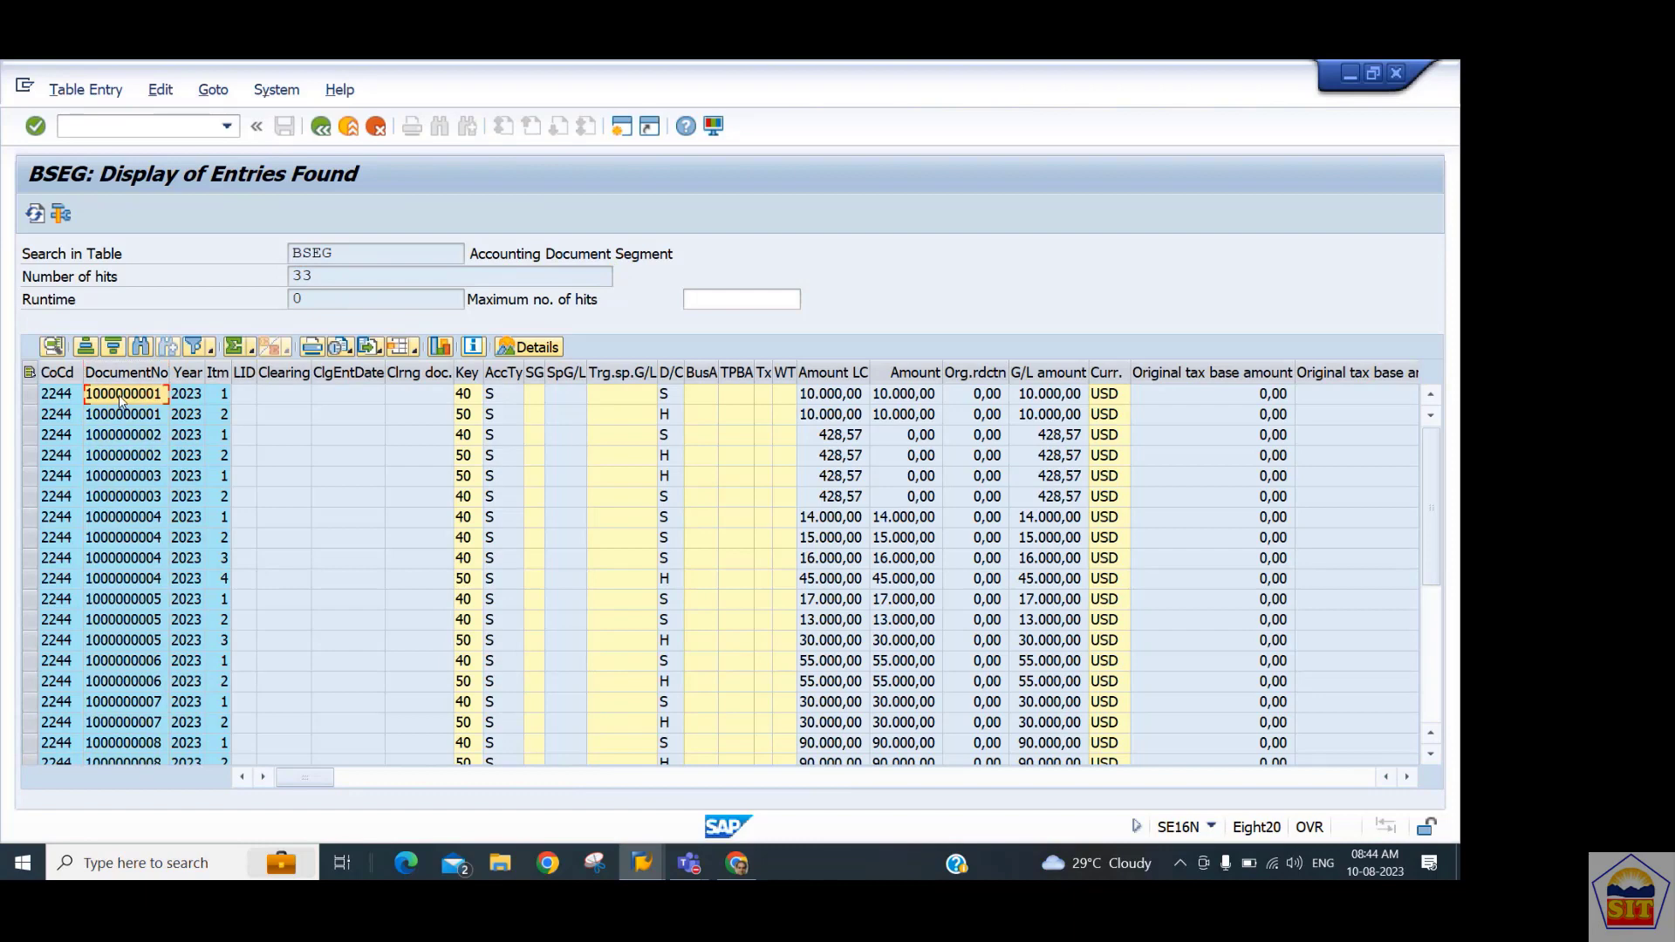
{"action": "left_click", "coordinate": [122, 417]}
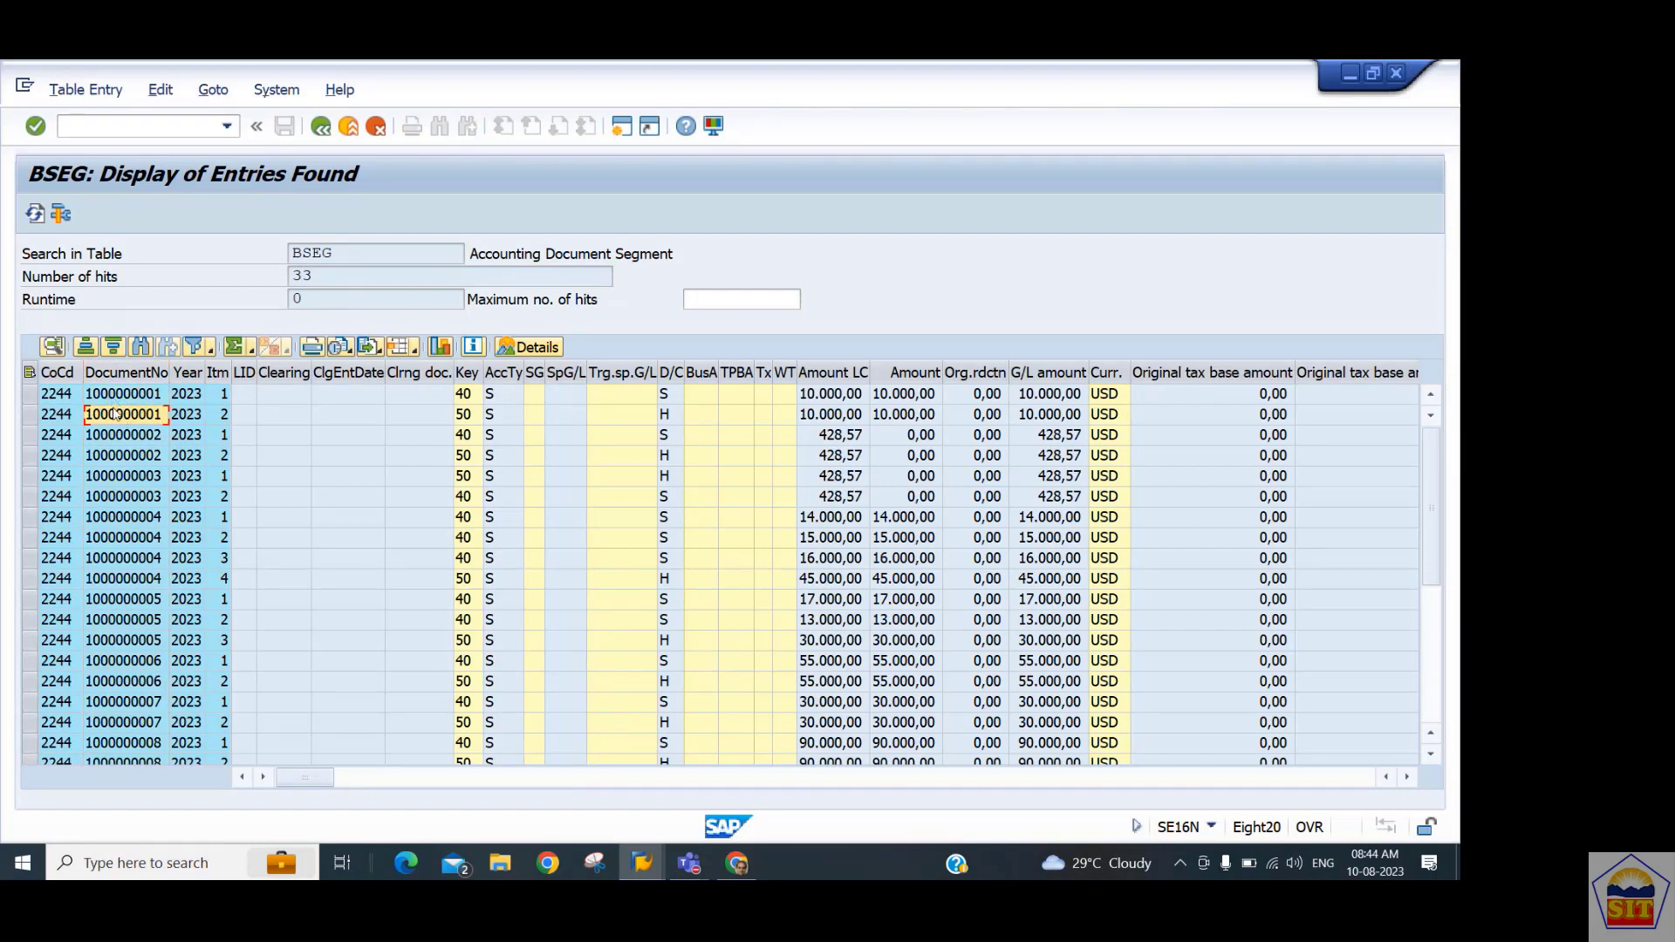
{"action": "left_click", "coordinate": [221, 397]}
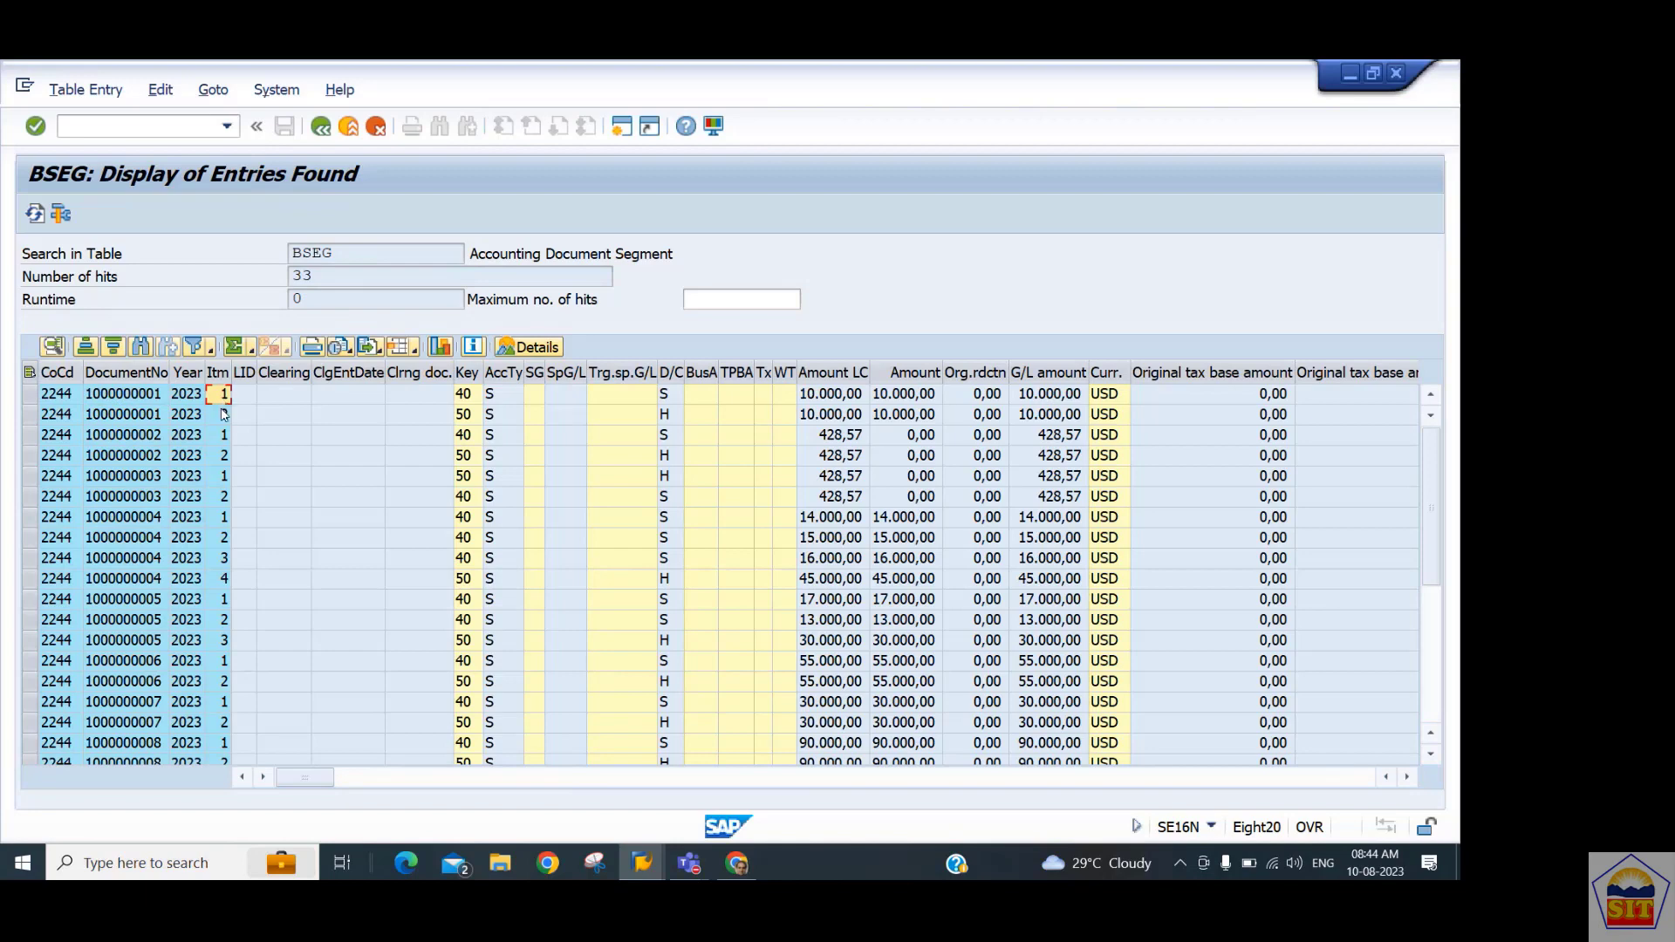
{"action": "left_click", "coordinate": [224, 419]}
{"action": "left_click", "coordinate": [225, 438]}
{"action": "left_click", "coordinate": [226, 461]}
{"action": "left_click", "coordinate": [225, 477]}
{"action": "left_click", "coordinate": [225, 583]}
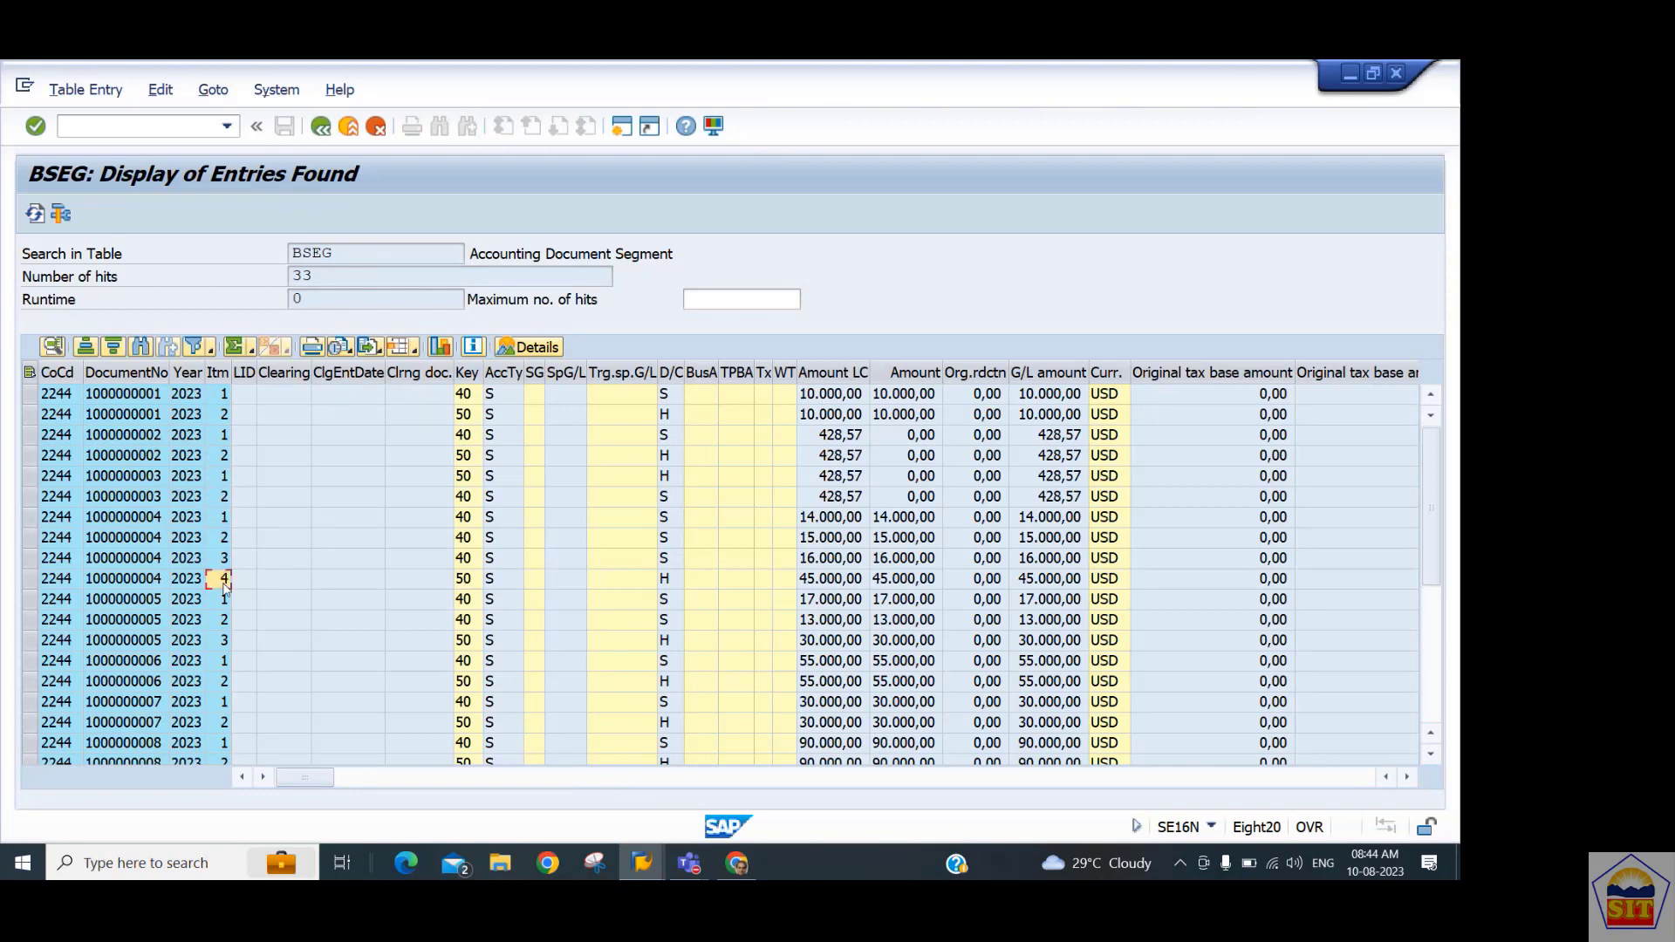
{"action": "left_click", "coordinate": [114, 539]}
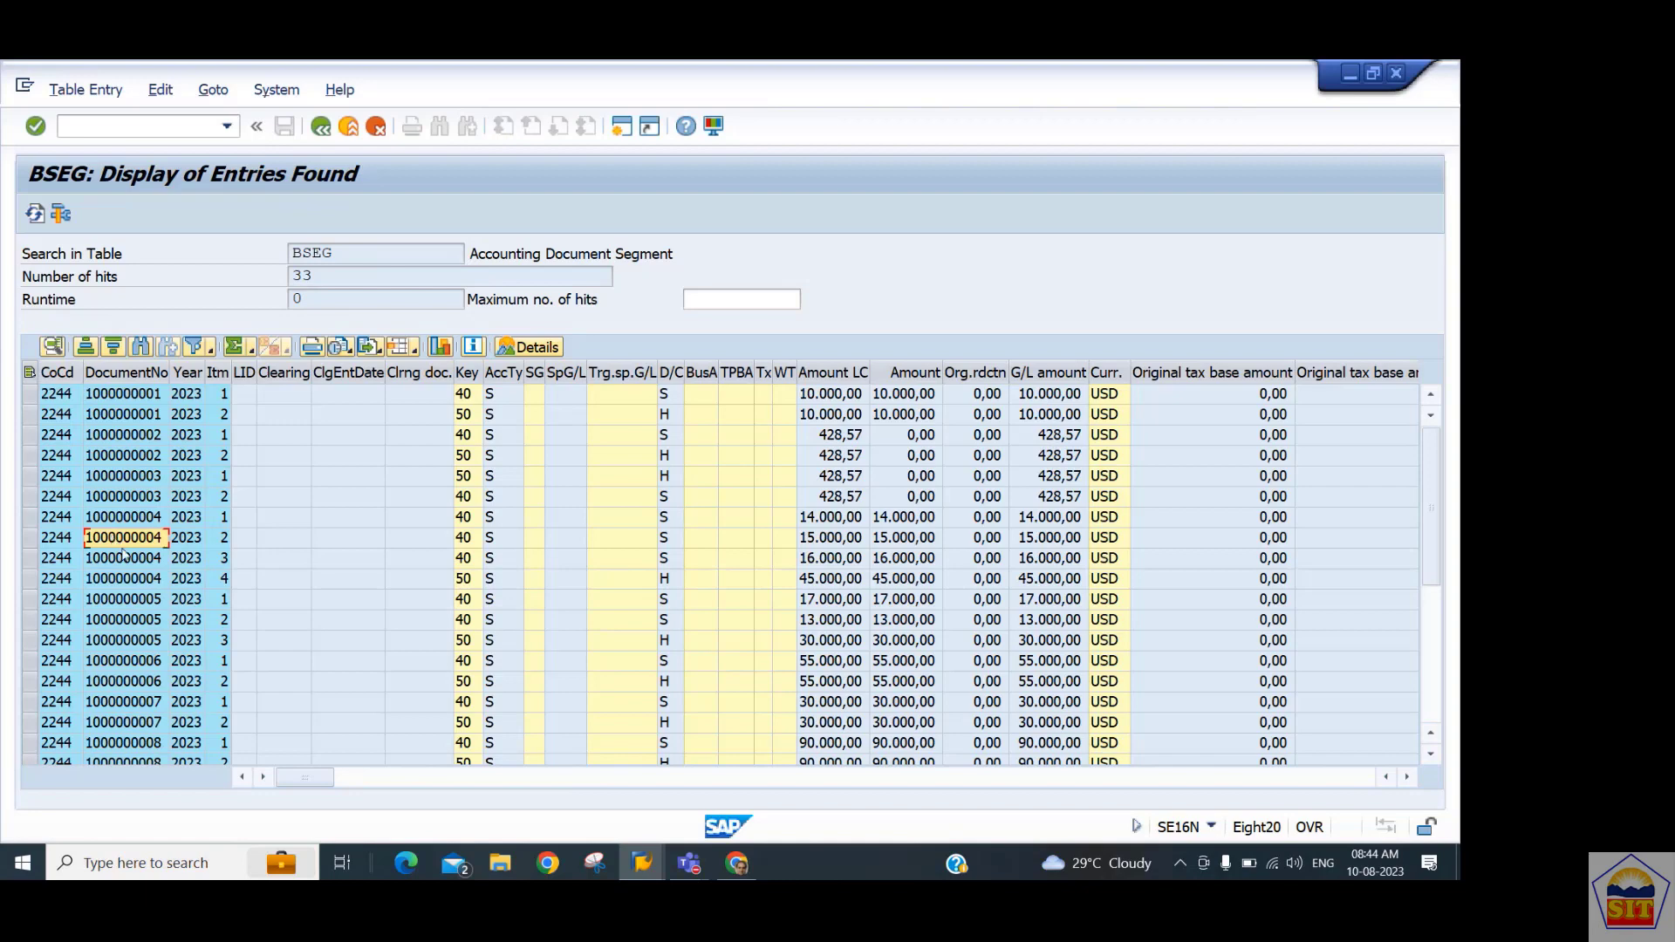
{"action": "left_click", "coordinate": [223, 643]}
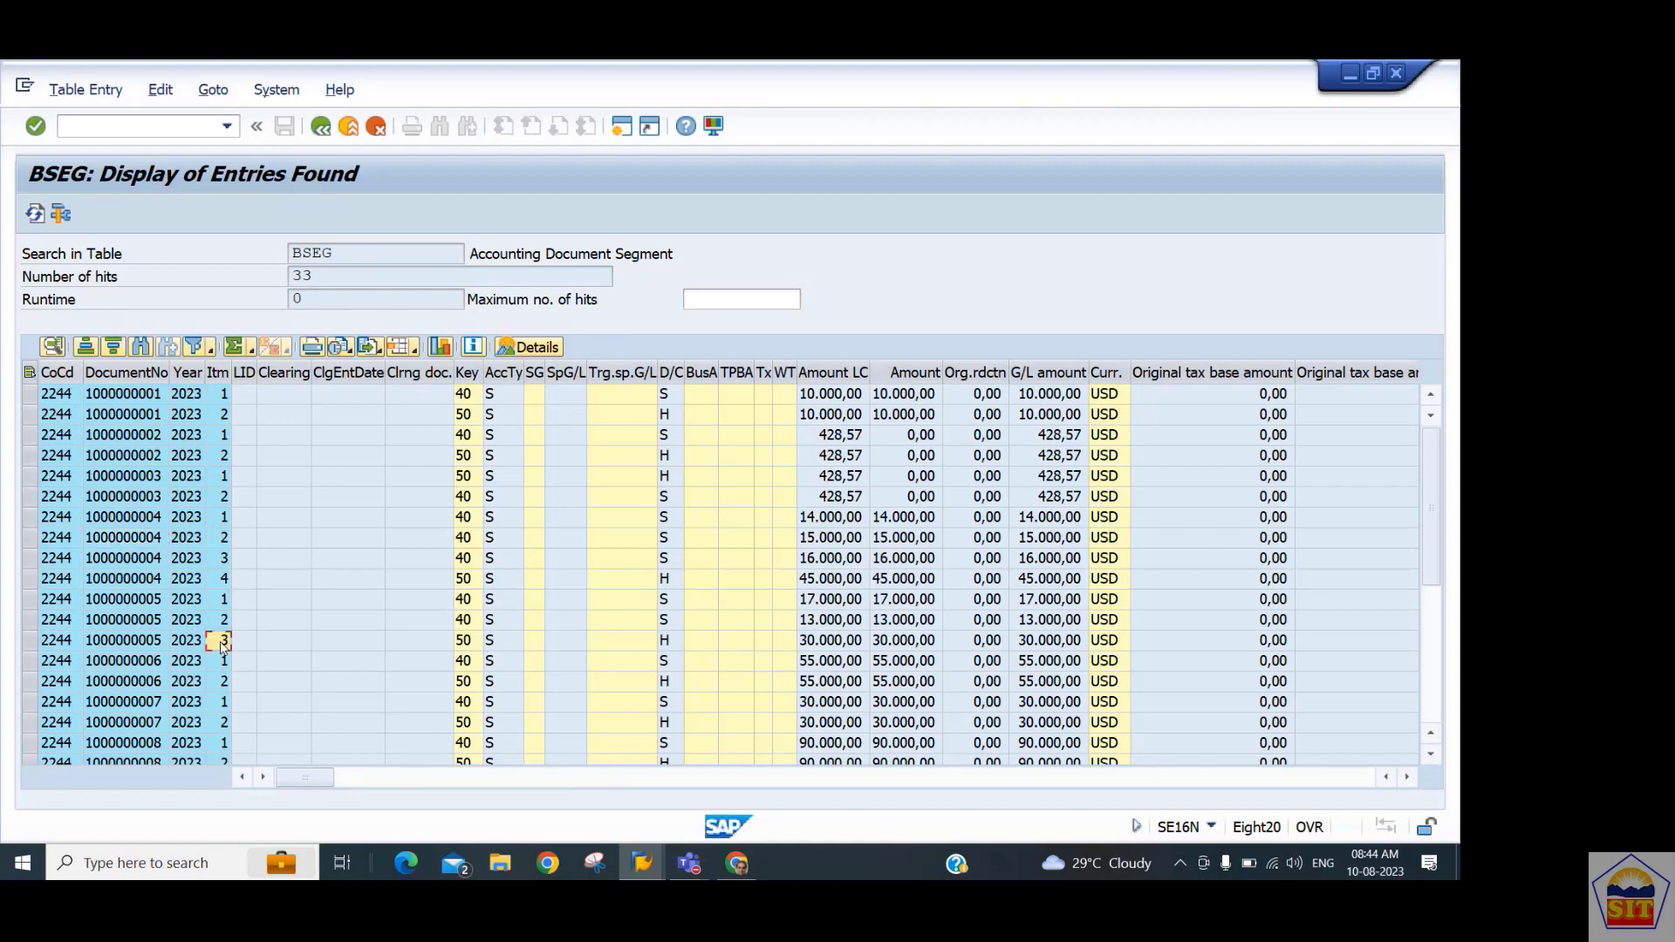
{"action": "left_click", "coordinate": [120, 600]}
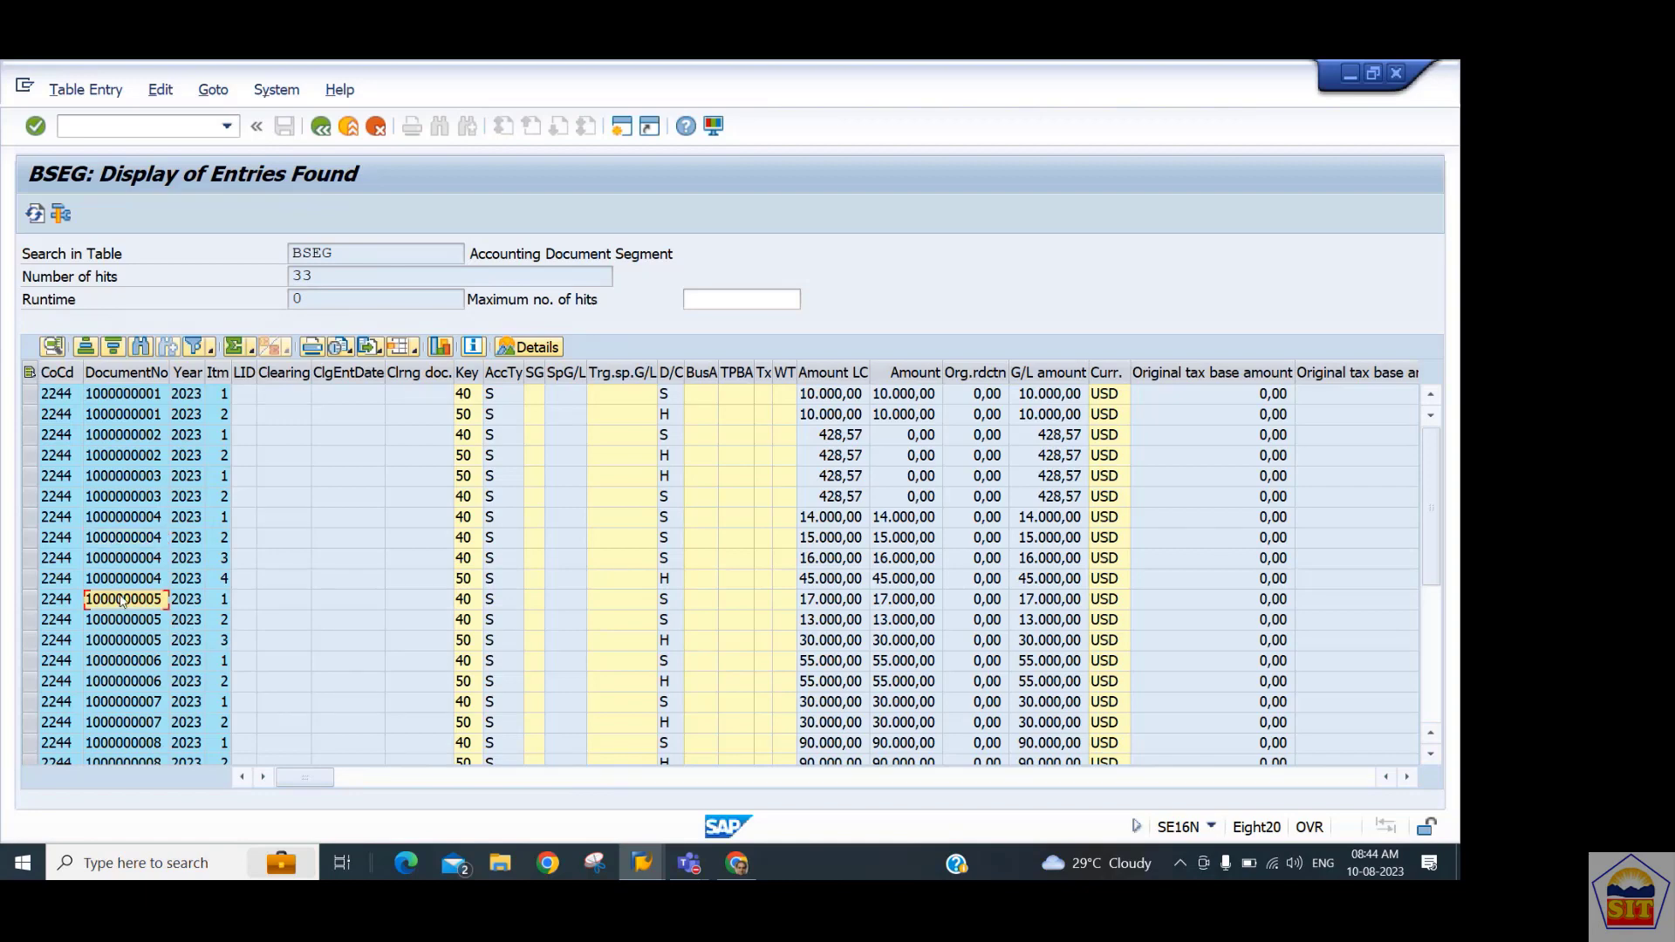
Review the first document's item number, posting key, account type, debit/credit indicator, local currency amount and G/L amount.
{"action": "left_click", "coordinate": [222, 394]}
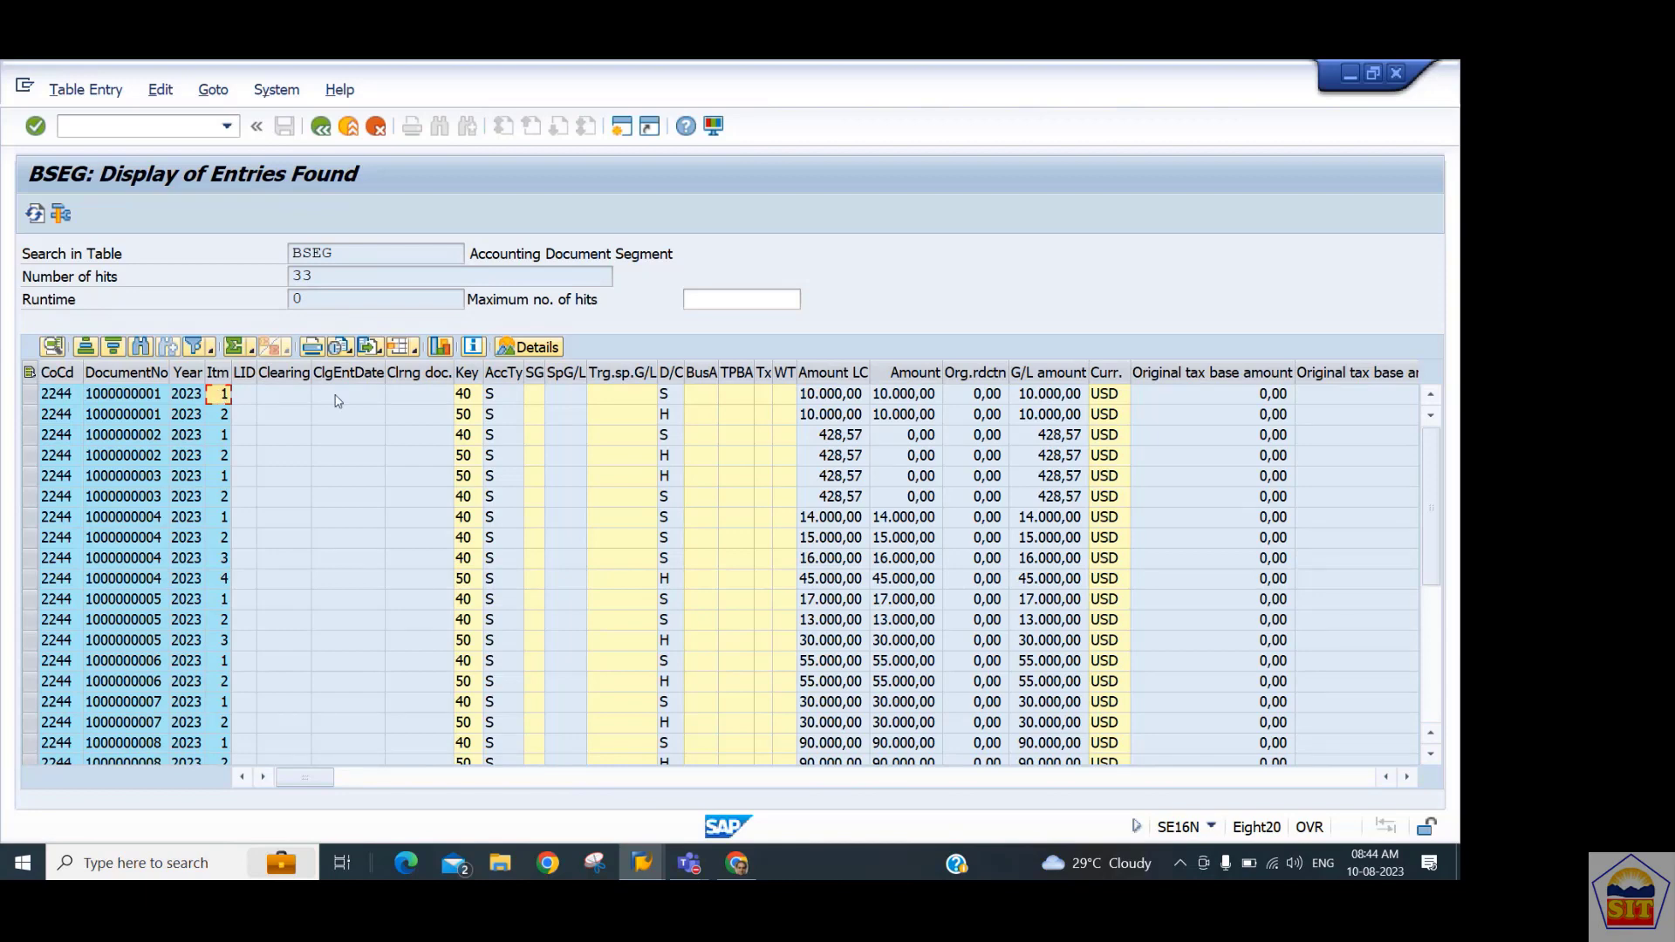
{"action": "left_click", "coordinate": [469, 397]}
{"action": "left_click", "coordinate": [497, 399]}
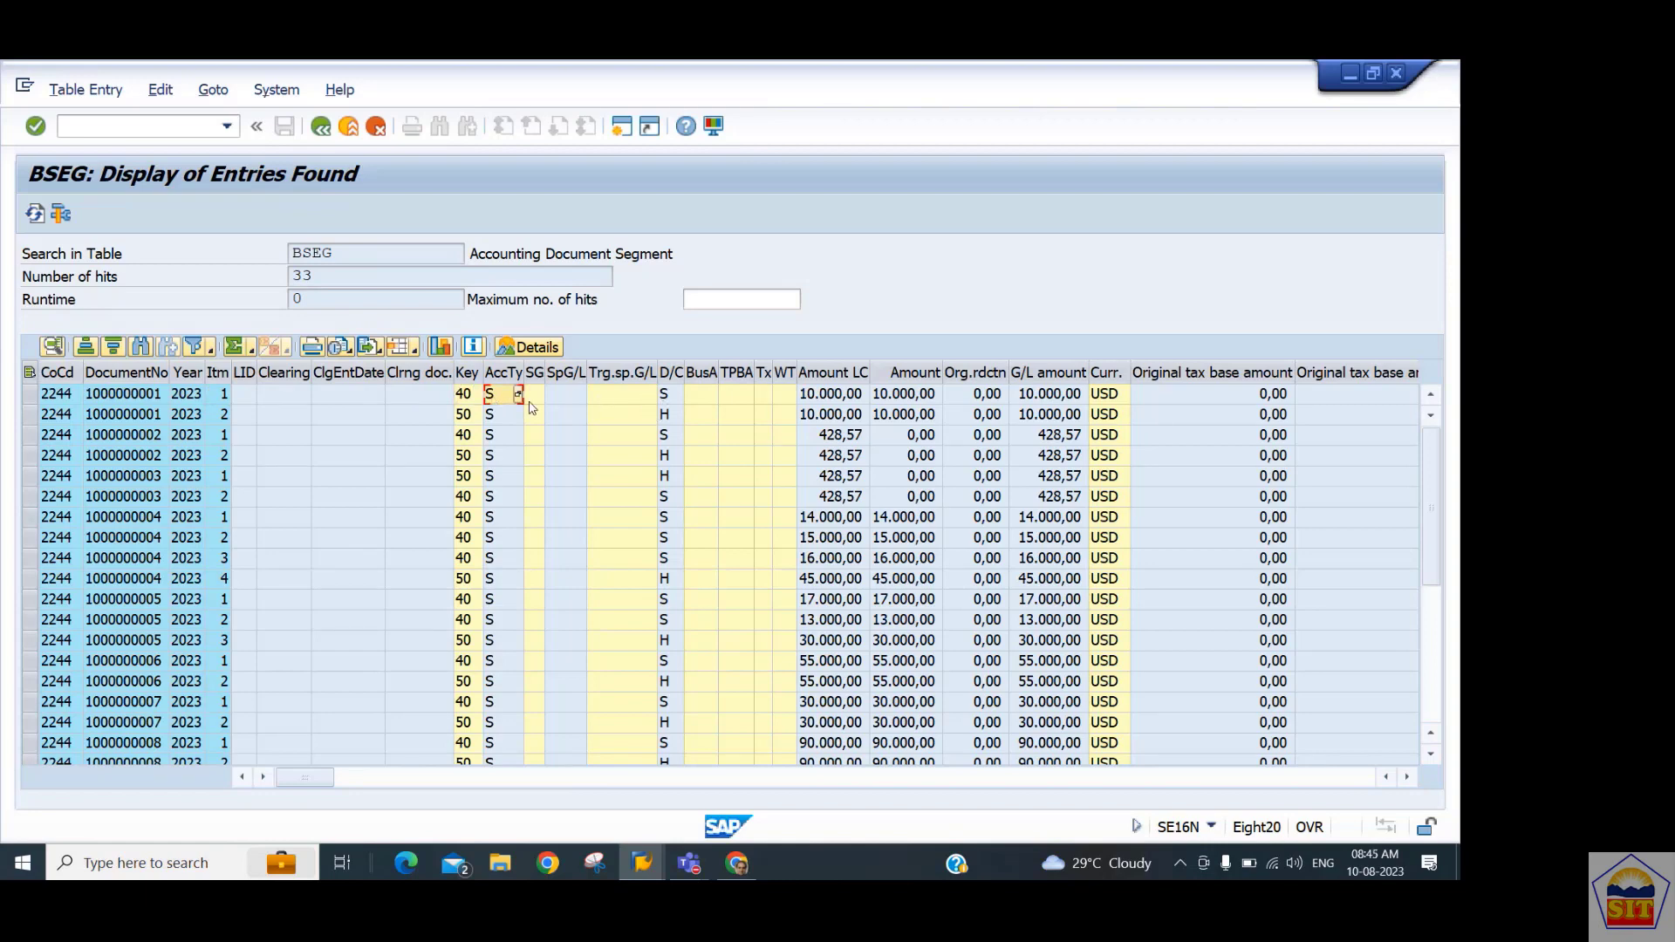
{"action": "left_click", "coordinate": [667, 417]}
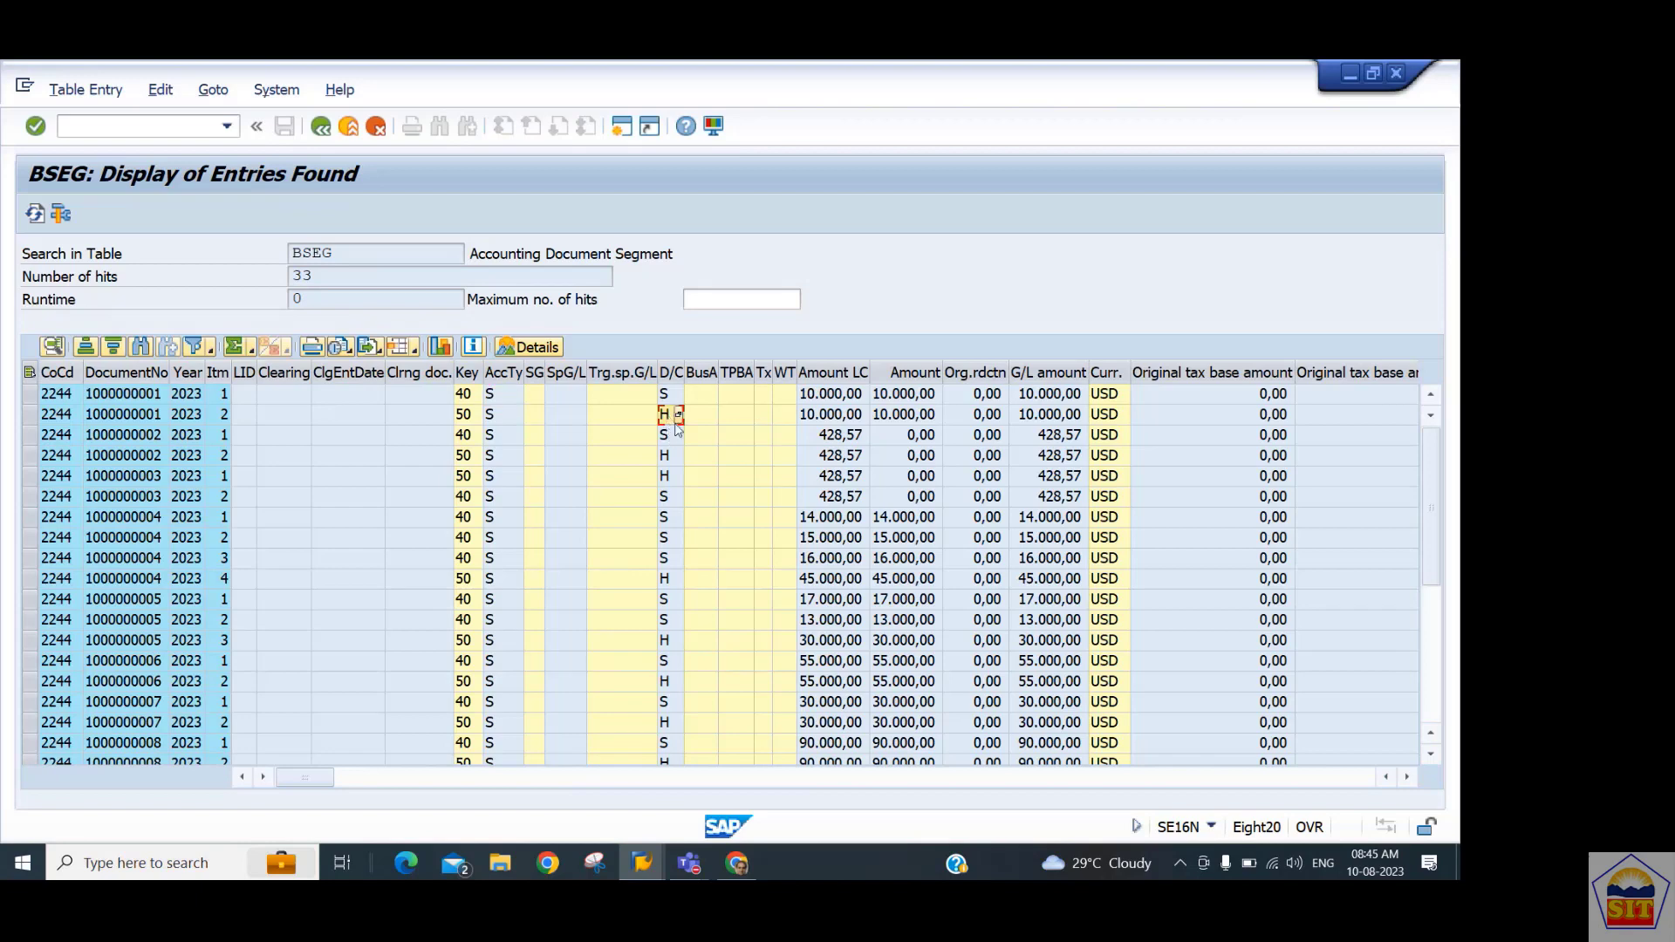
{"action": "left_click", "coordinate": [667, 394]}
{"action": "left_click", "coordinate": [669, 417]}
{"action": "left_click", "coordinate": [678, 397]}
{"action": "left_click", "coordinate": [670, 416]}
{"action": "left_click", "coordinate": [836, 394]}
{"action": "left_click", "coordinate": [1047, 400]}
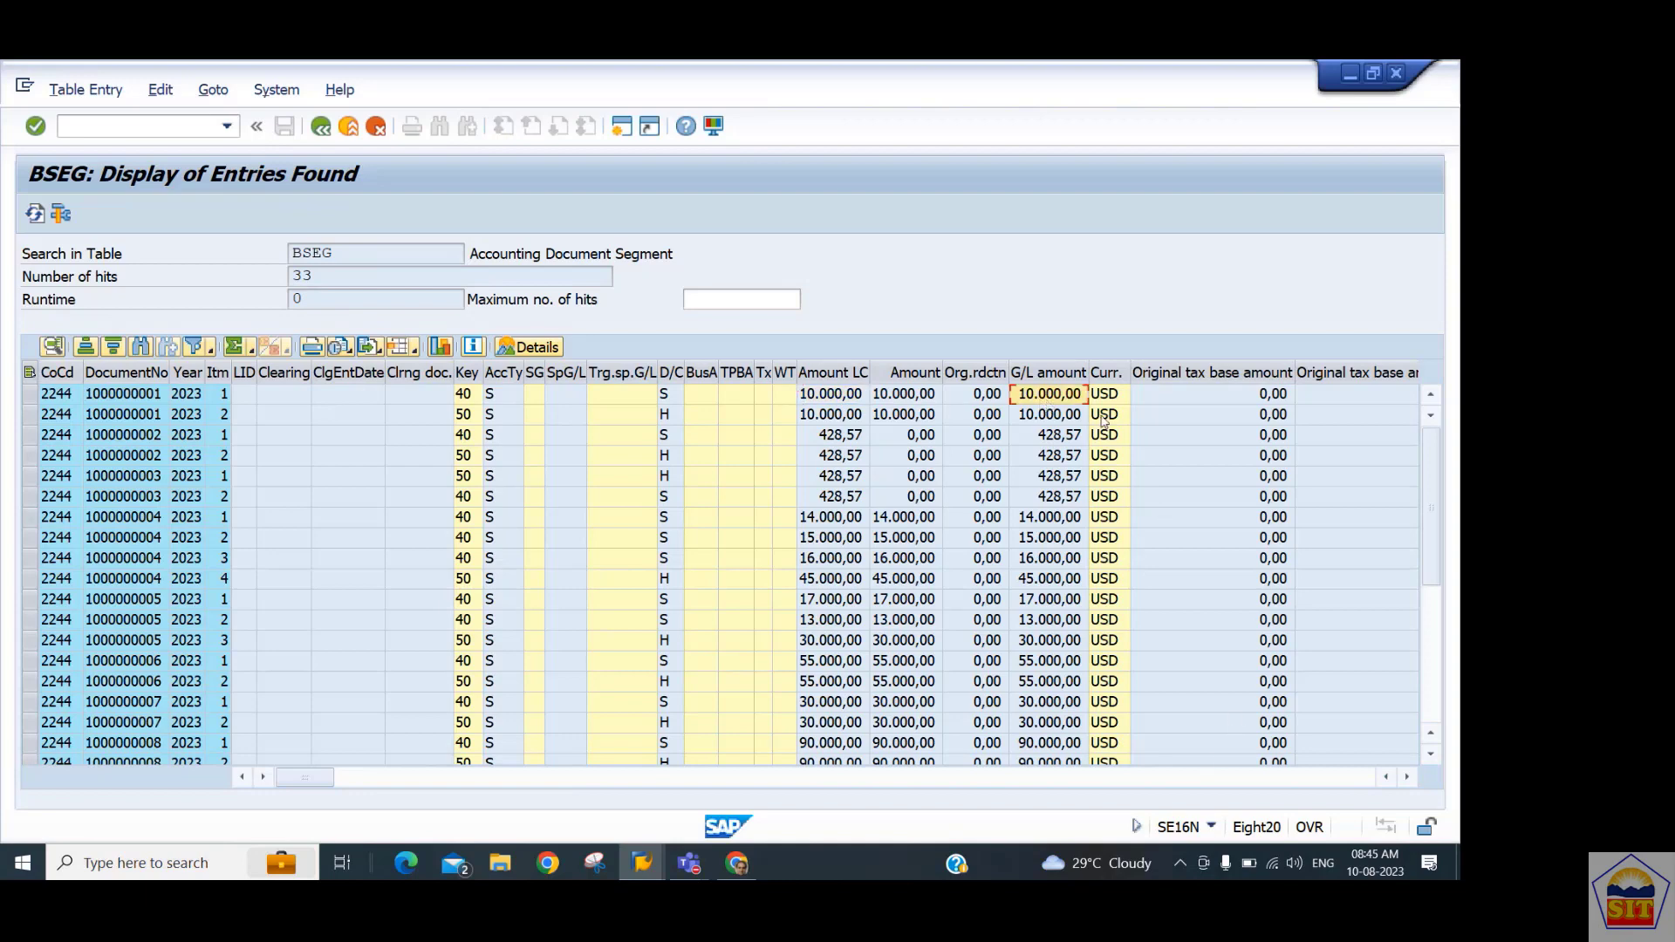
Examine the further BSEG columns, from tax amounts through value date, assignment, text, cost center, order and line item indicators.
{"action": "scroll", "coordinate": [1158, 788], "scroll_direction": "right", "scroll_amount": 3}
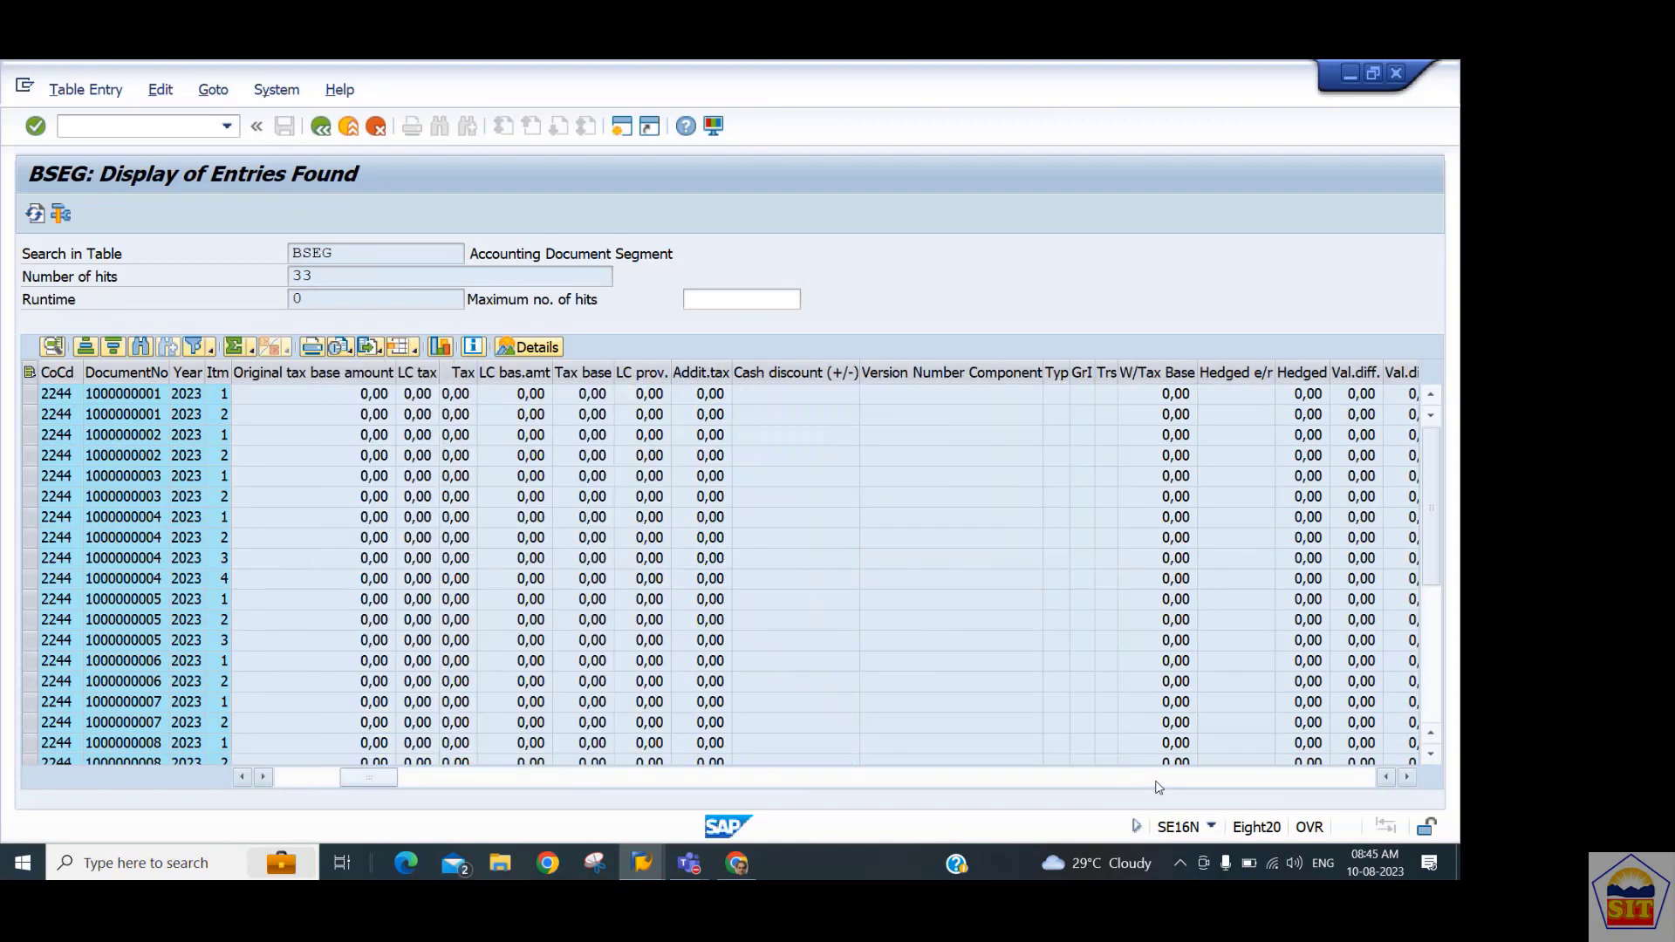
{"action": "scroll", "coordinate": [1158, 788], "scroll_direction": "right", "scroll_amount": 3}
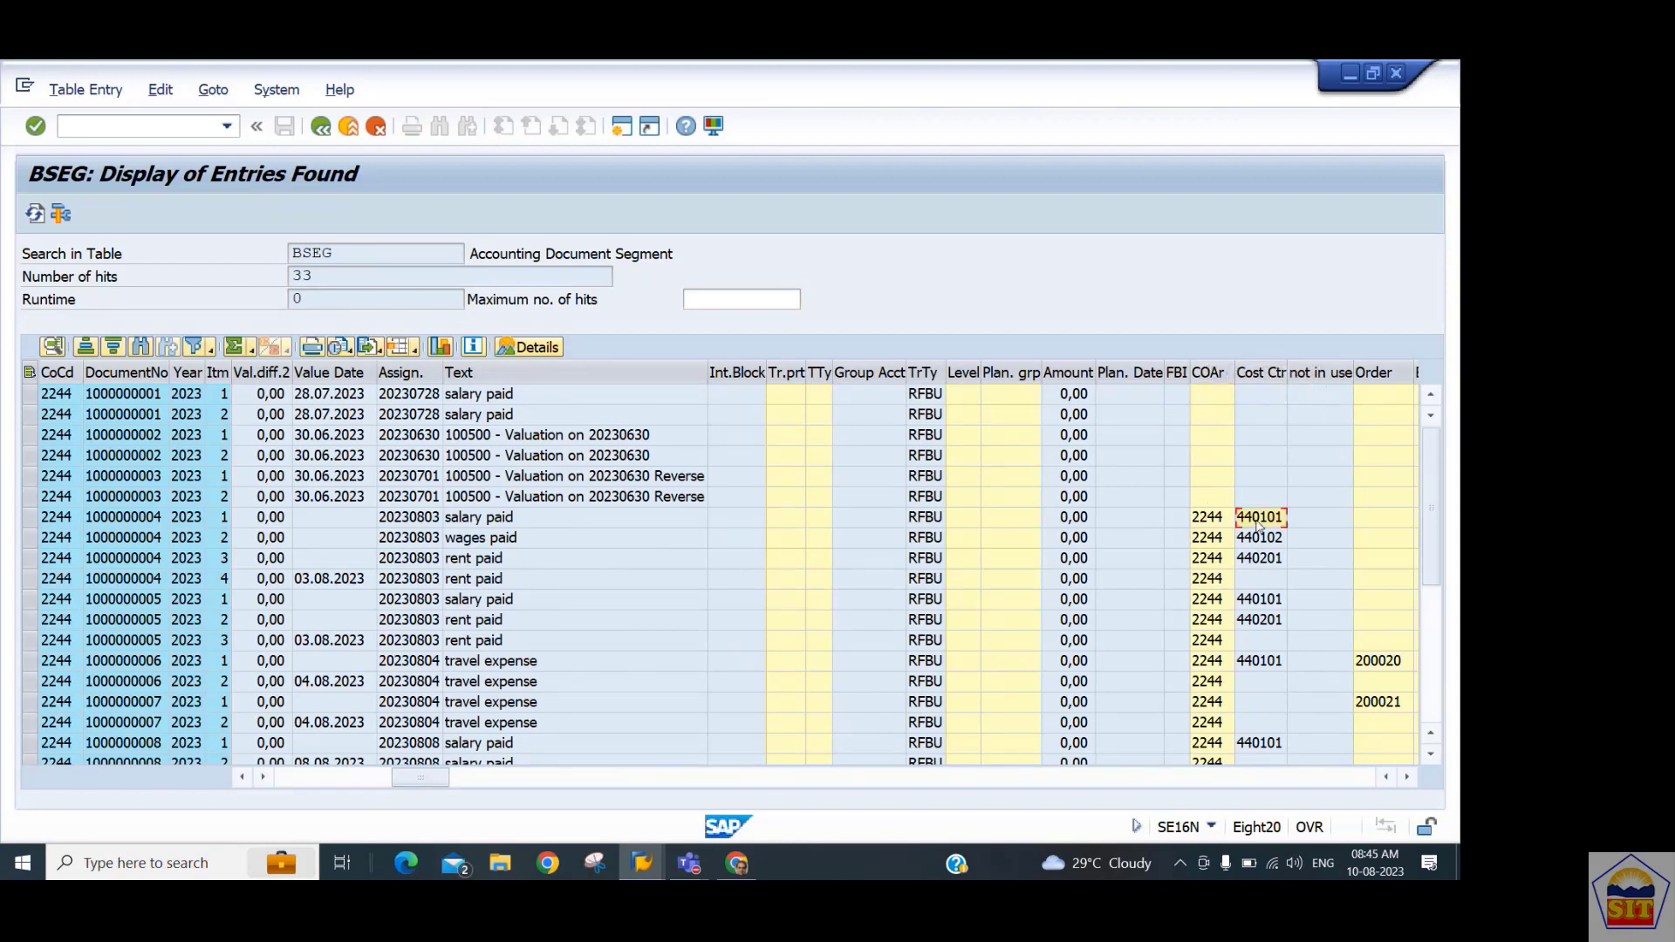
{"action": "left_click", "coordinate": [1407, 777]}
{"action": "left_click", "coordinate": [1408, 778]}
{"action": "left_click", "coordinate": [1407, 777]}
{"action": "left_click", "coordinate": [1408, 778]}
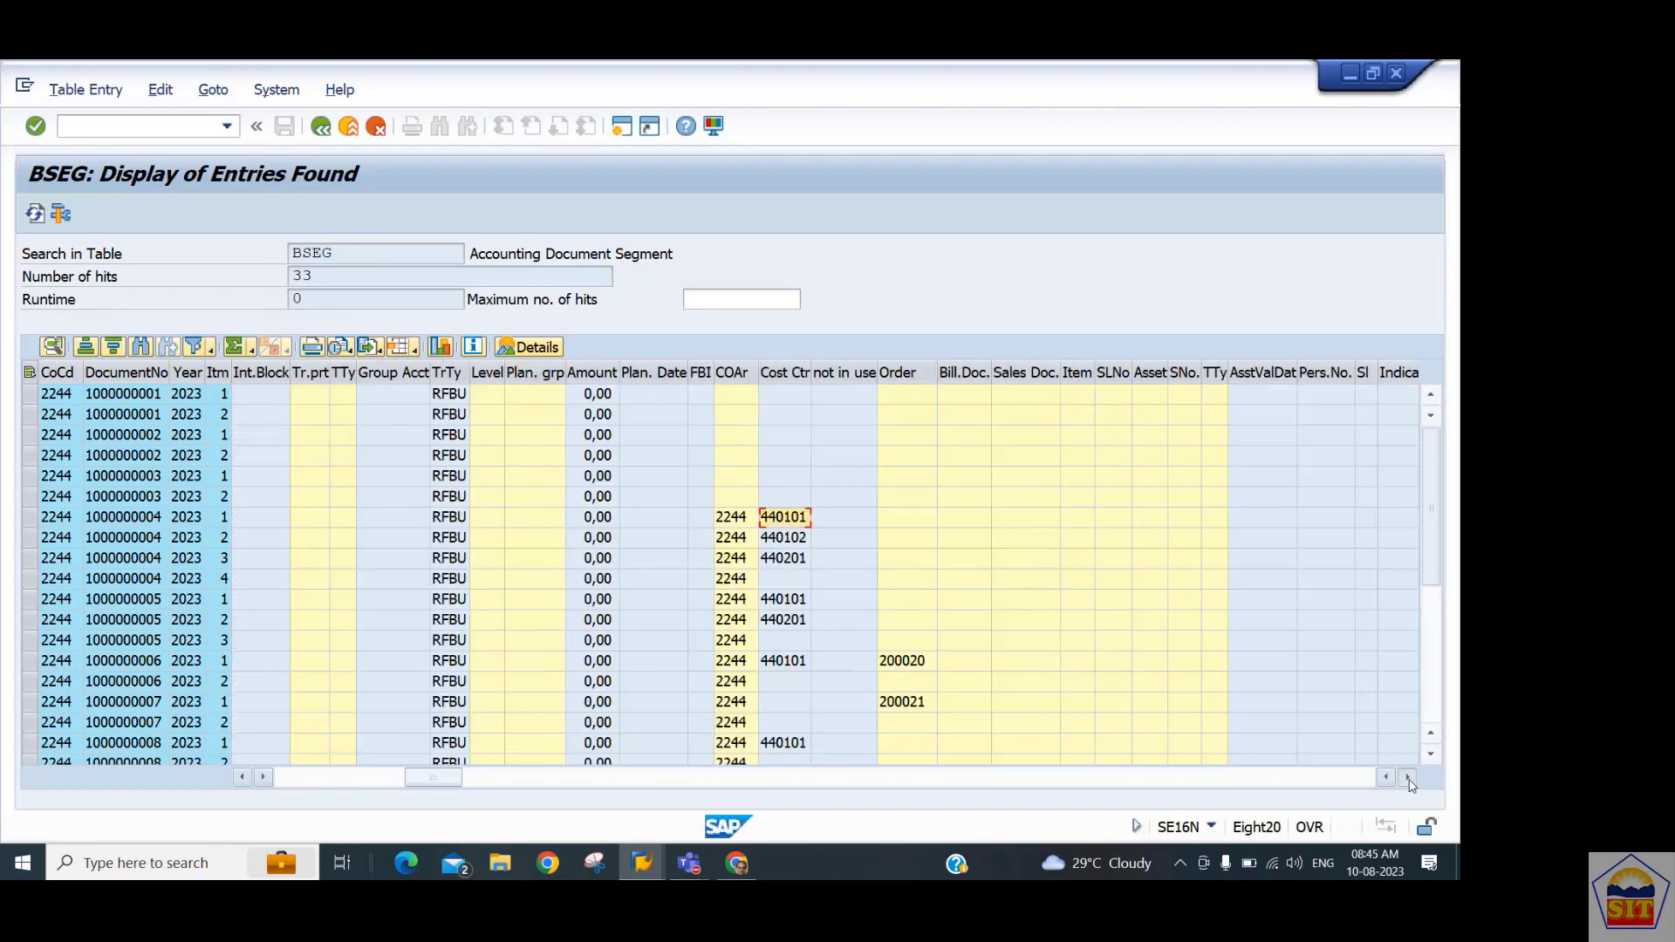
{"action": "left_click", "coordinate": [1407, 778]}
{"action": "left_click", "coordinate": [1408, 778]}
{"action": "left_click", "coordinate": [1407, 778]}
{"action": "left_click", "coordinate": [1407, 778]}
{"action": "left_click", "coordinate": [1408, 778]}
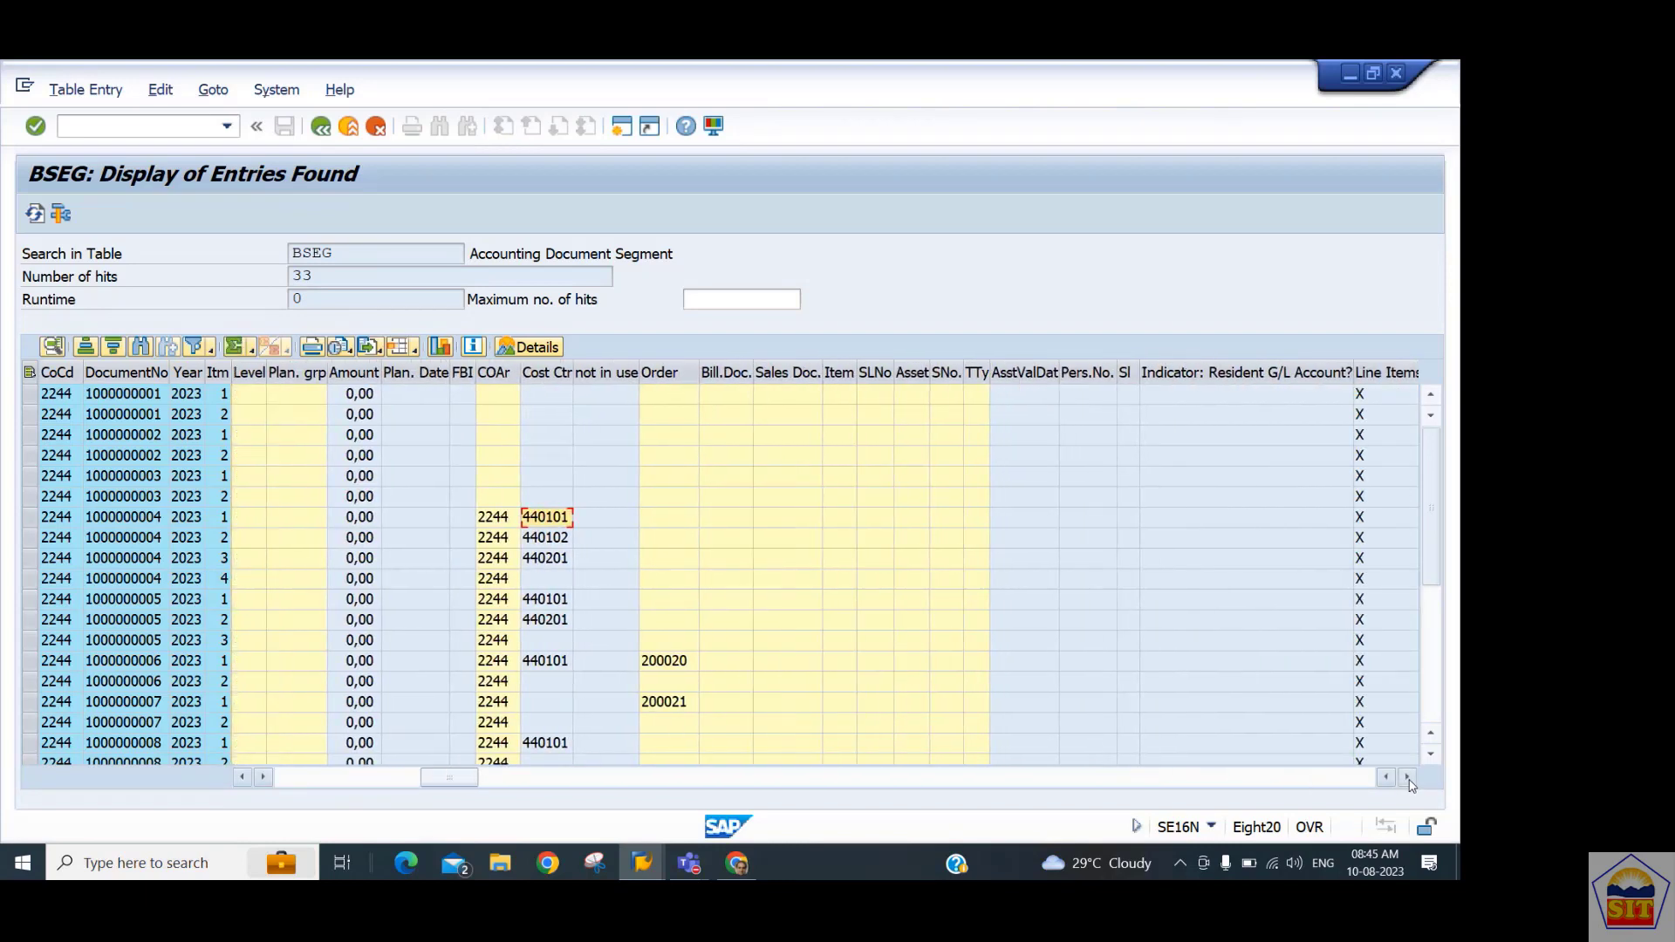
{"action": "left_click", "coordinate": [1407, 777]}
{"action": "left_click", "coordinate": [1407, 777]}
{"action": "left_click", "coordinate": [1408, 777]}
{"action": "left_click", "coordinate": [1408, 777]}
{"action": "left_click", "coordinate": [1407, 778]}
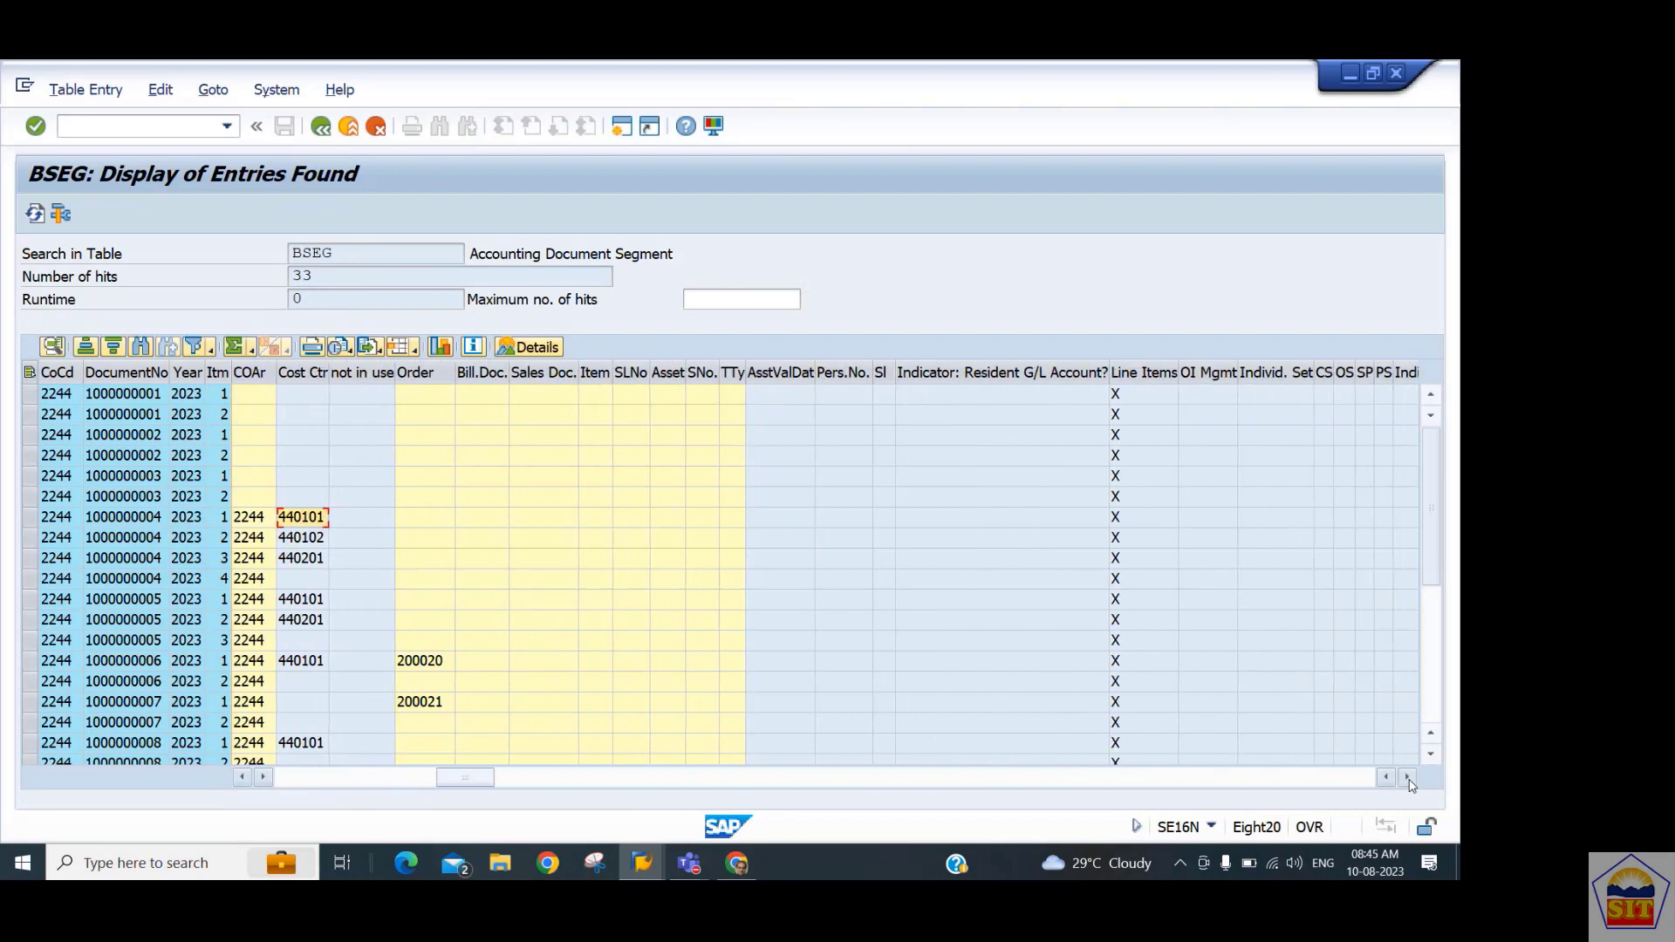
{"action": "left_click", "coordinate": [1408, 777]}
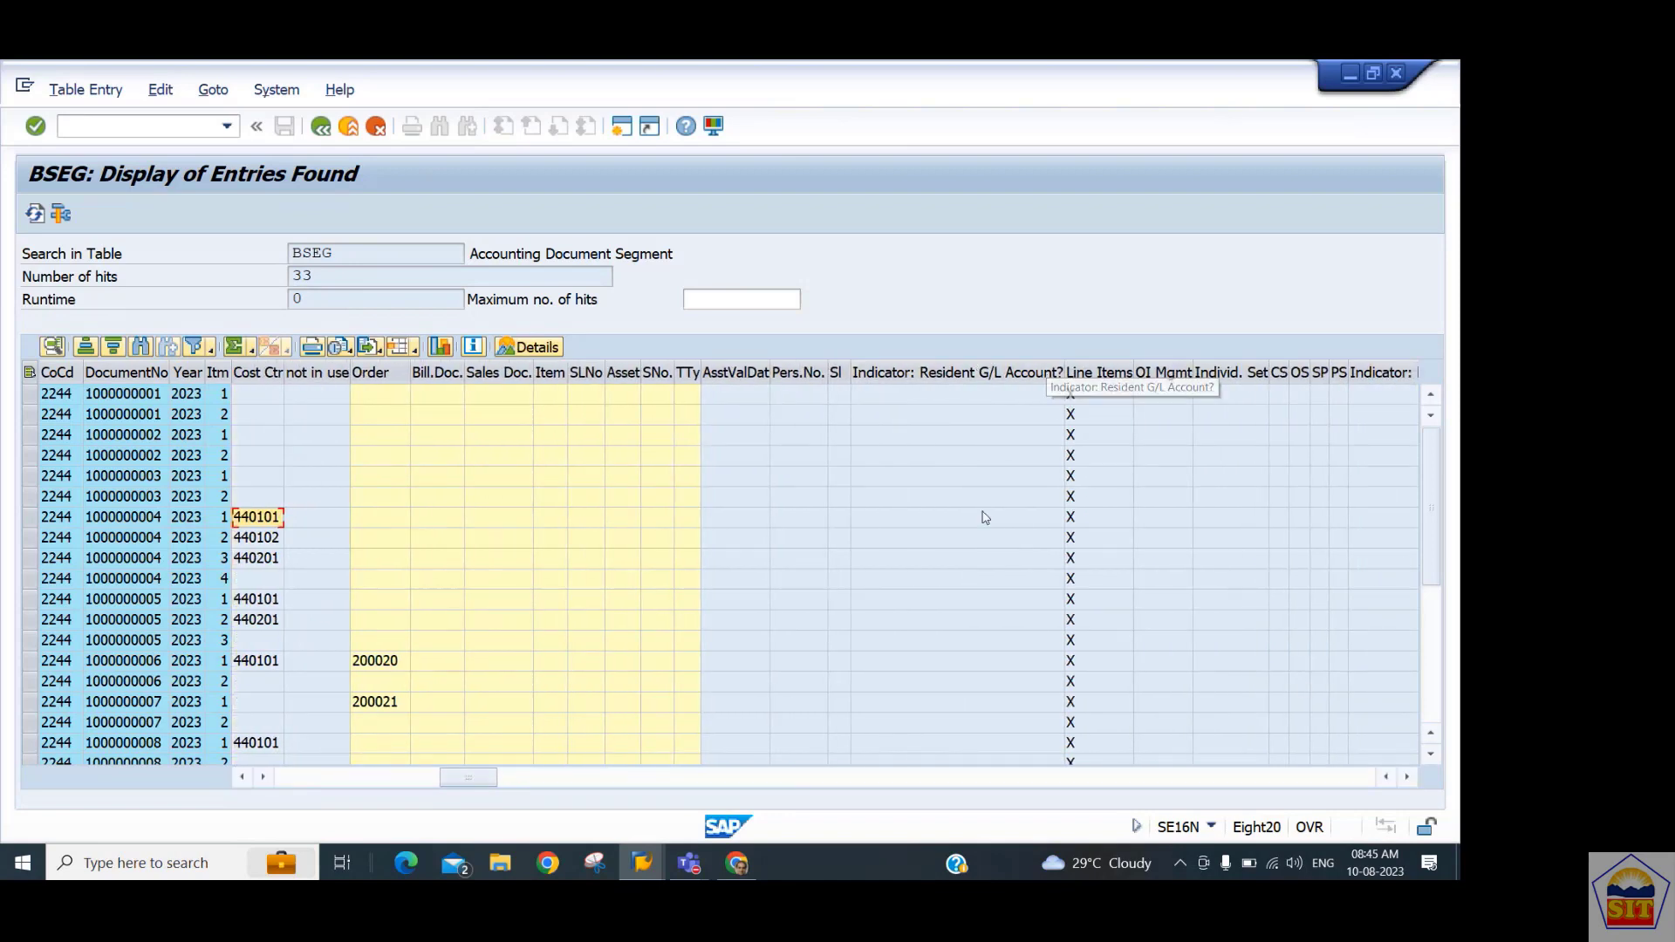
{"action": "left_click", "coordinate": [295, 782]}
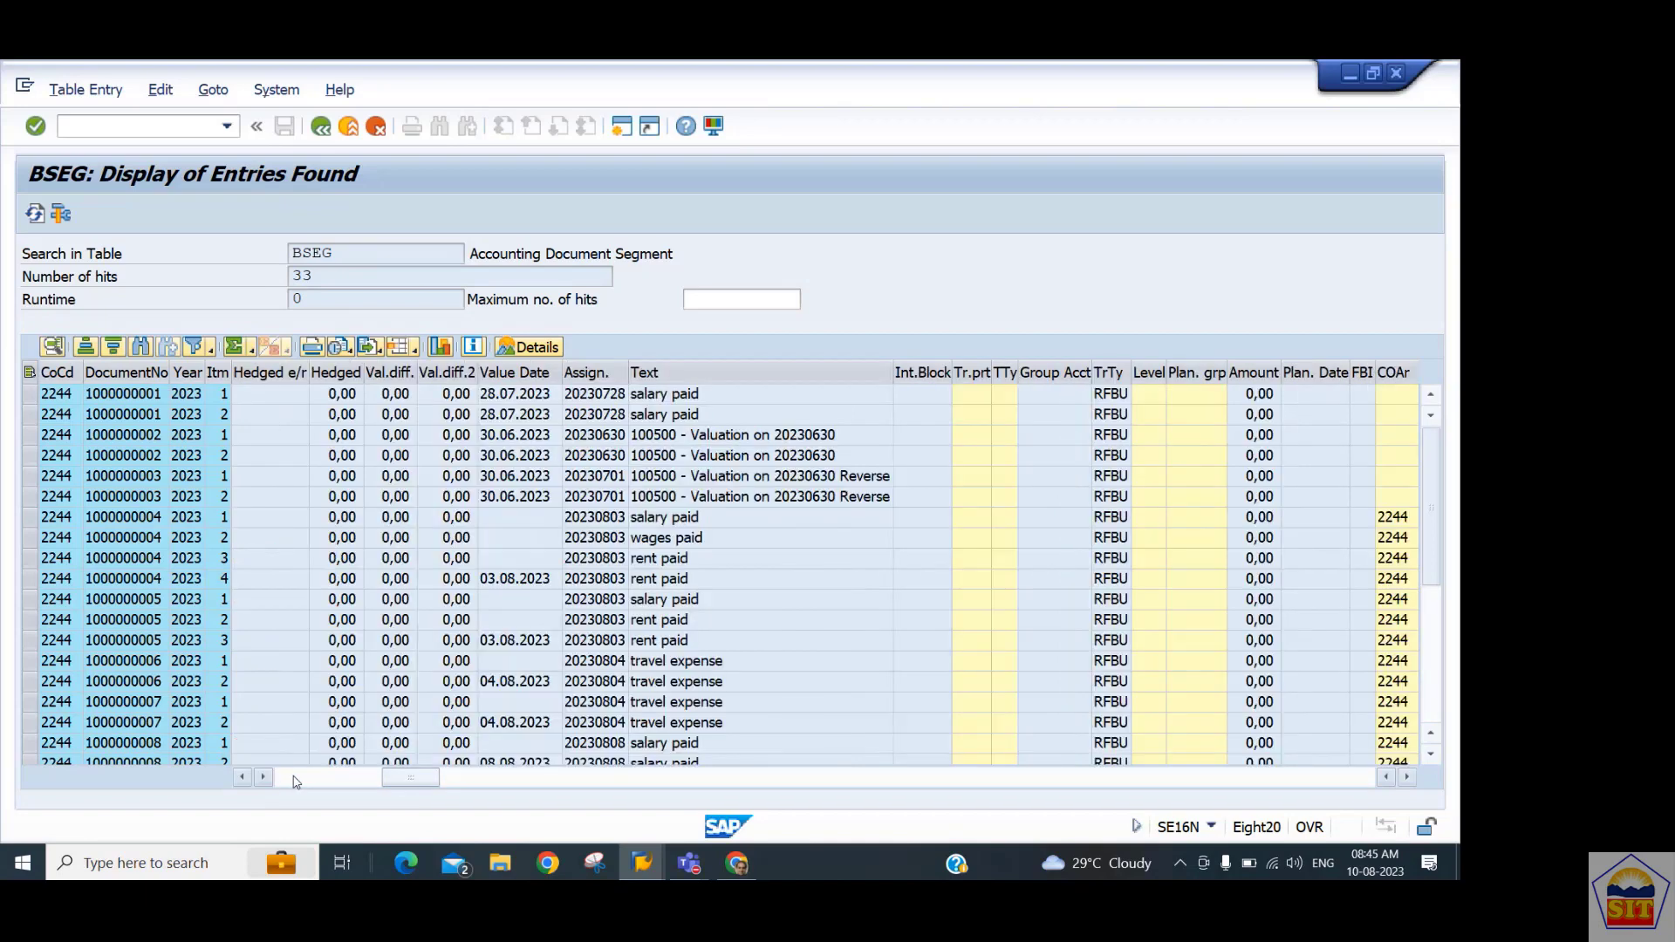
Leave the BSEG list and start transaction FBL1N for the vendor line item display.
{"action": "left_click", "coordinate": [321, 127]}
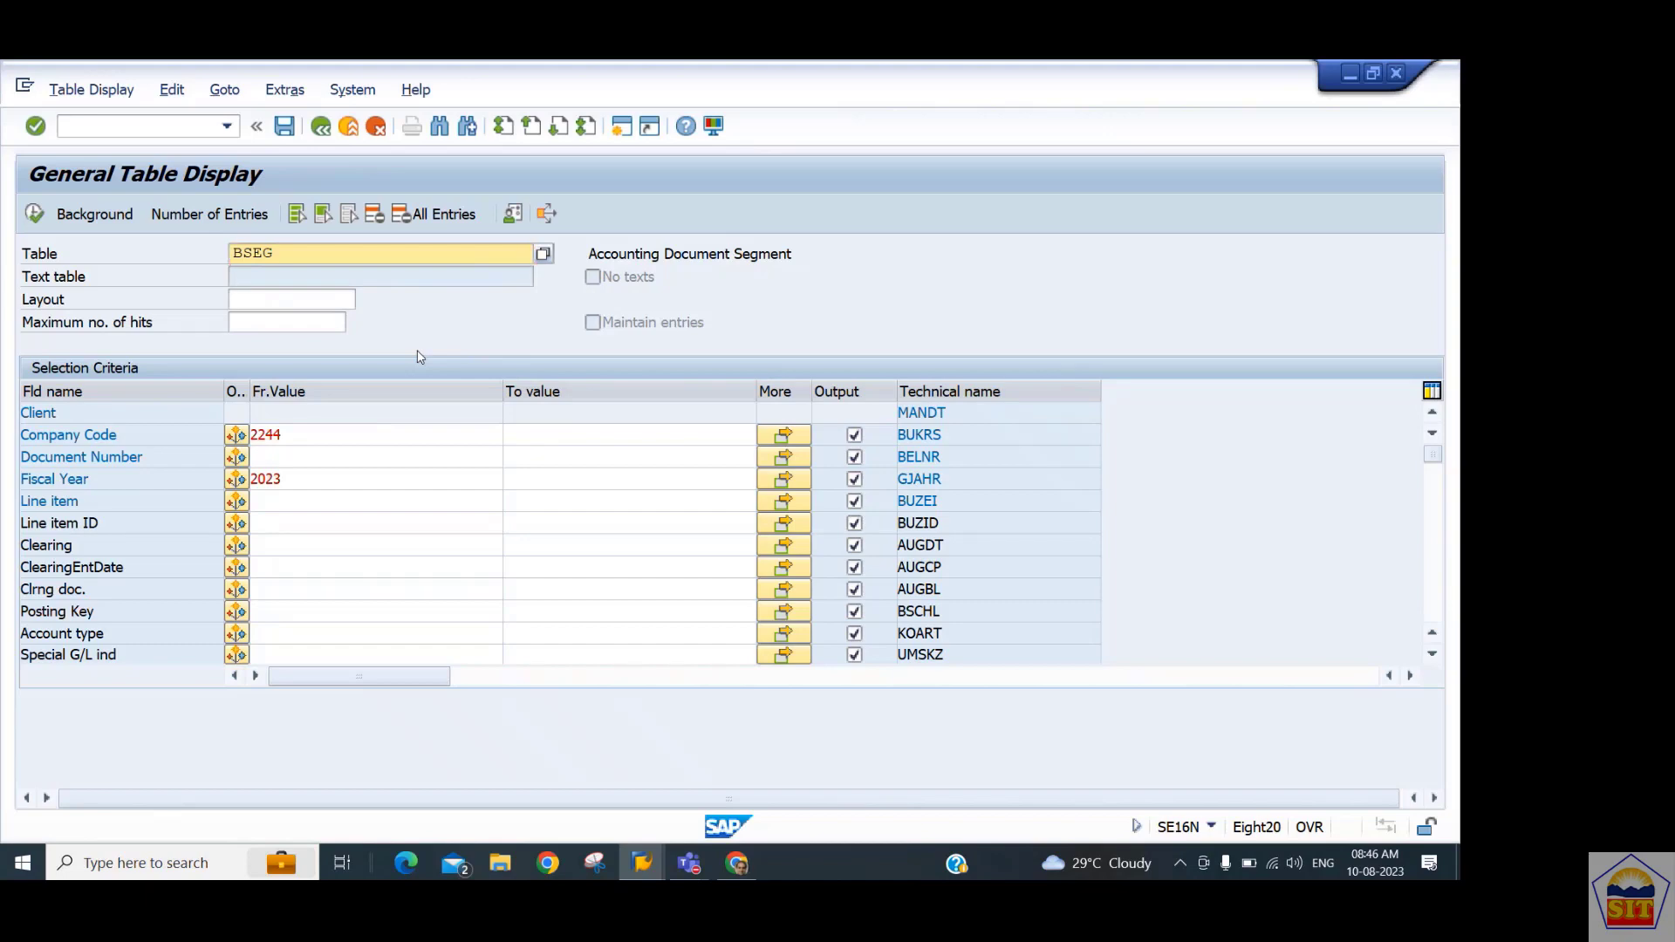
{"action": "key", "text": "alt+Tab"}
{"action": "key", "text": "alt+Tab"}
{"action": "left_click", "coordinate": [102, 128]}
{"action": "type", "text": "/n"}
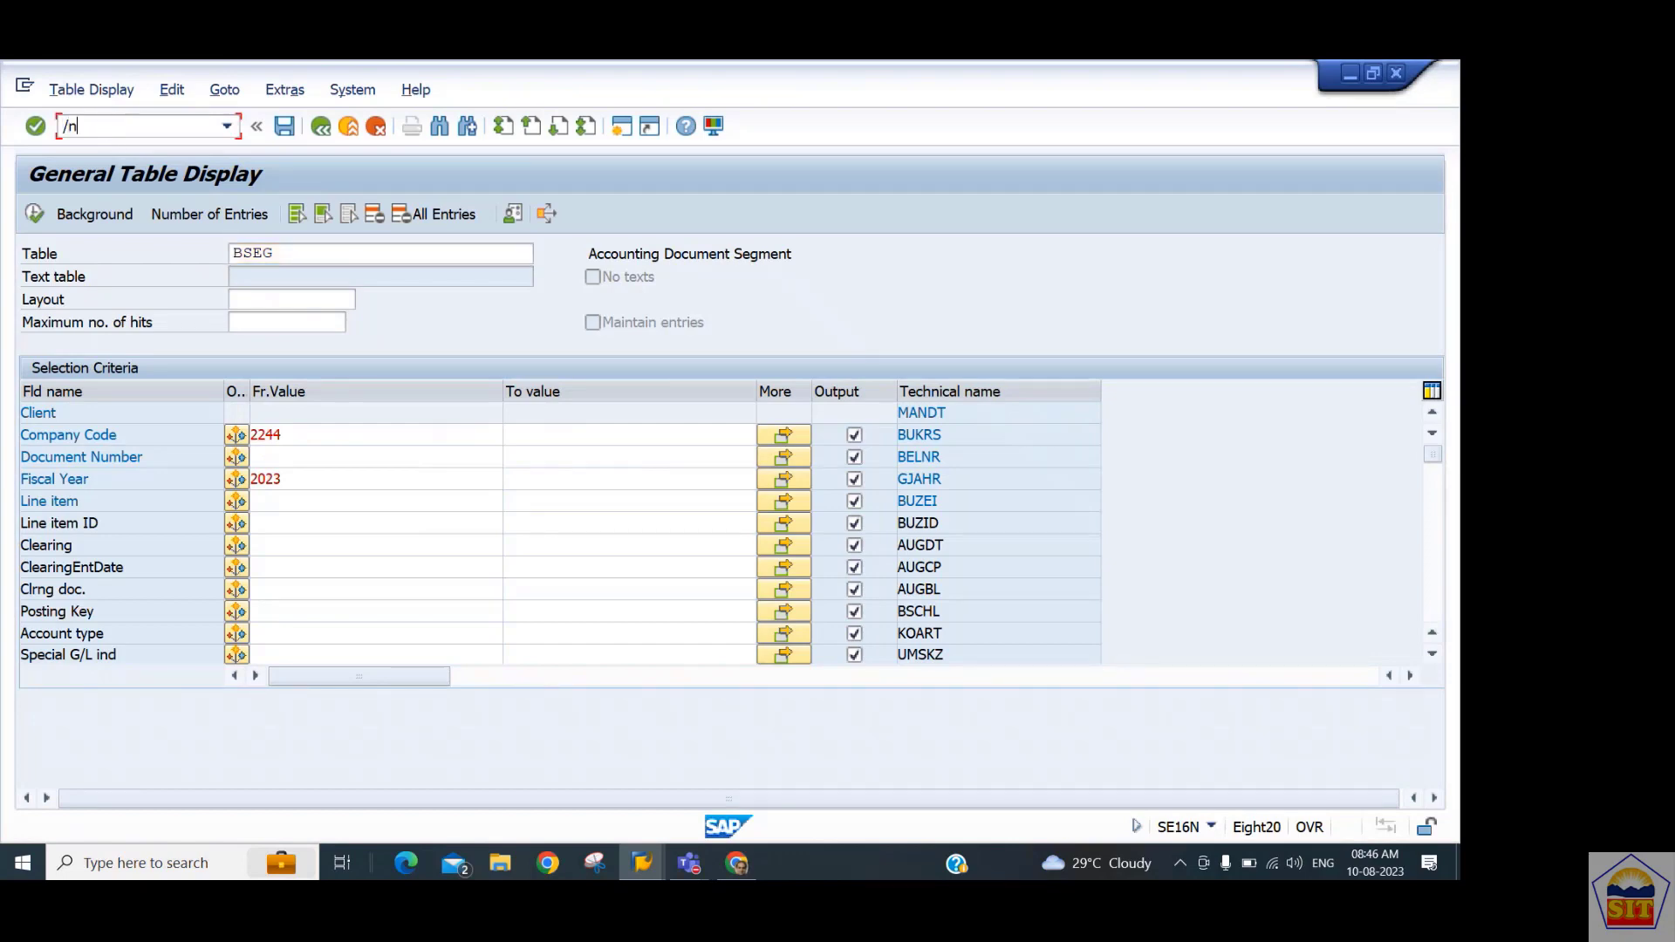
{"action": "type", "text": "fbl1n"}
{"action": "key", "text": "Return"}
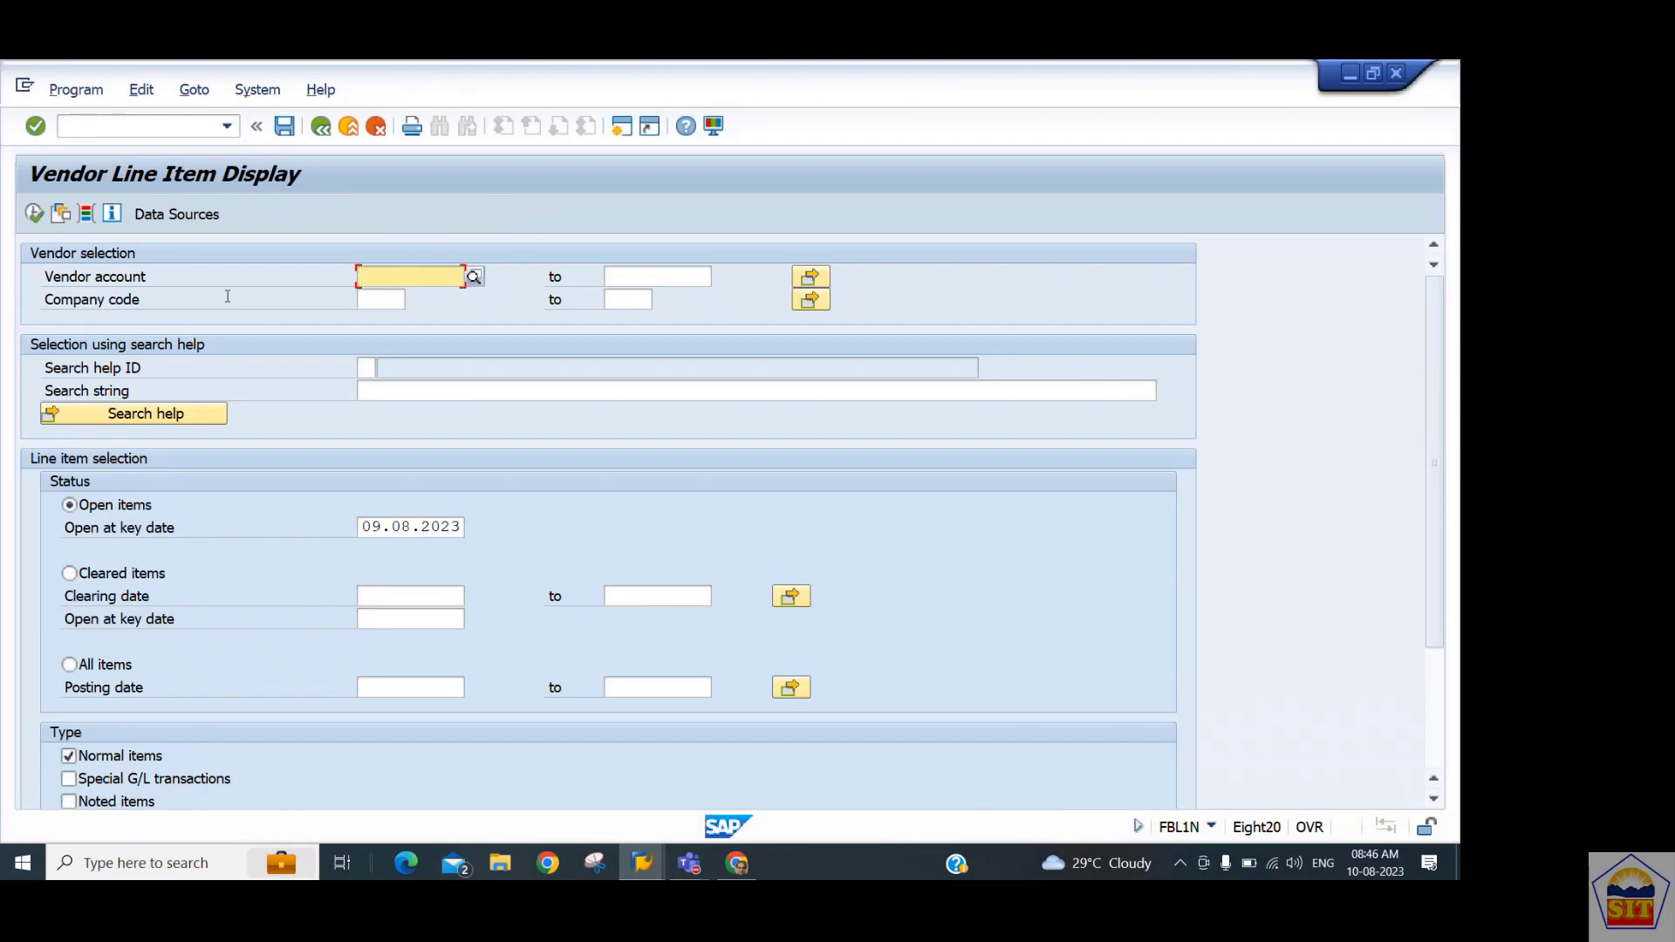
Enter the vendor account range 1 to all and company code 2244 for the vendor line item selection.
{"action": "type", "text": "1"}
{"action": "key", "text": "Tab"}
{"action": "type", "text": "all"}
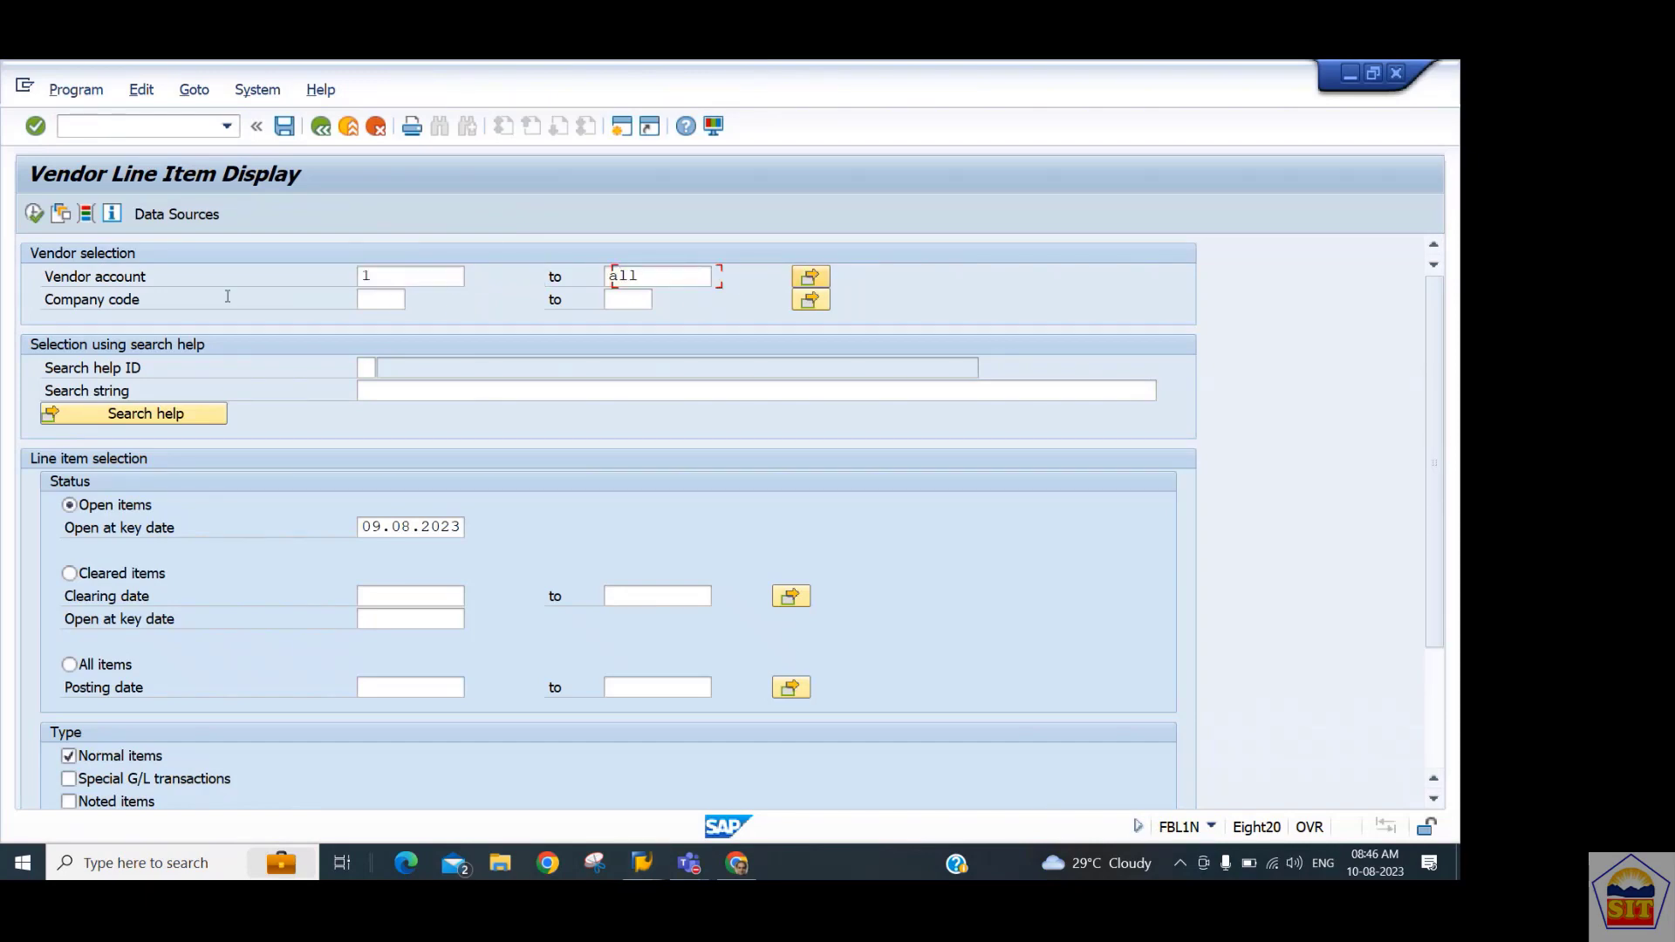
{"action": "left_click", "coordinate": [380, 300]}
{"action": "type", "text": "2023"}
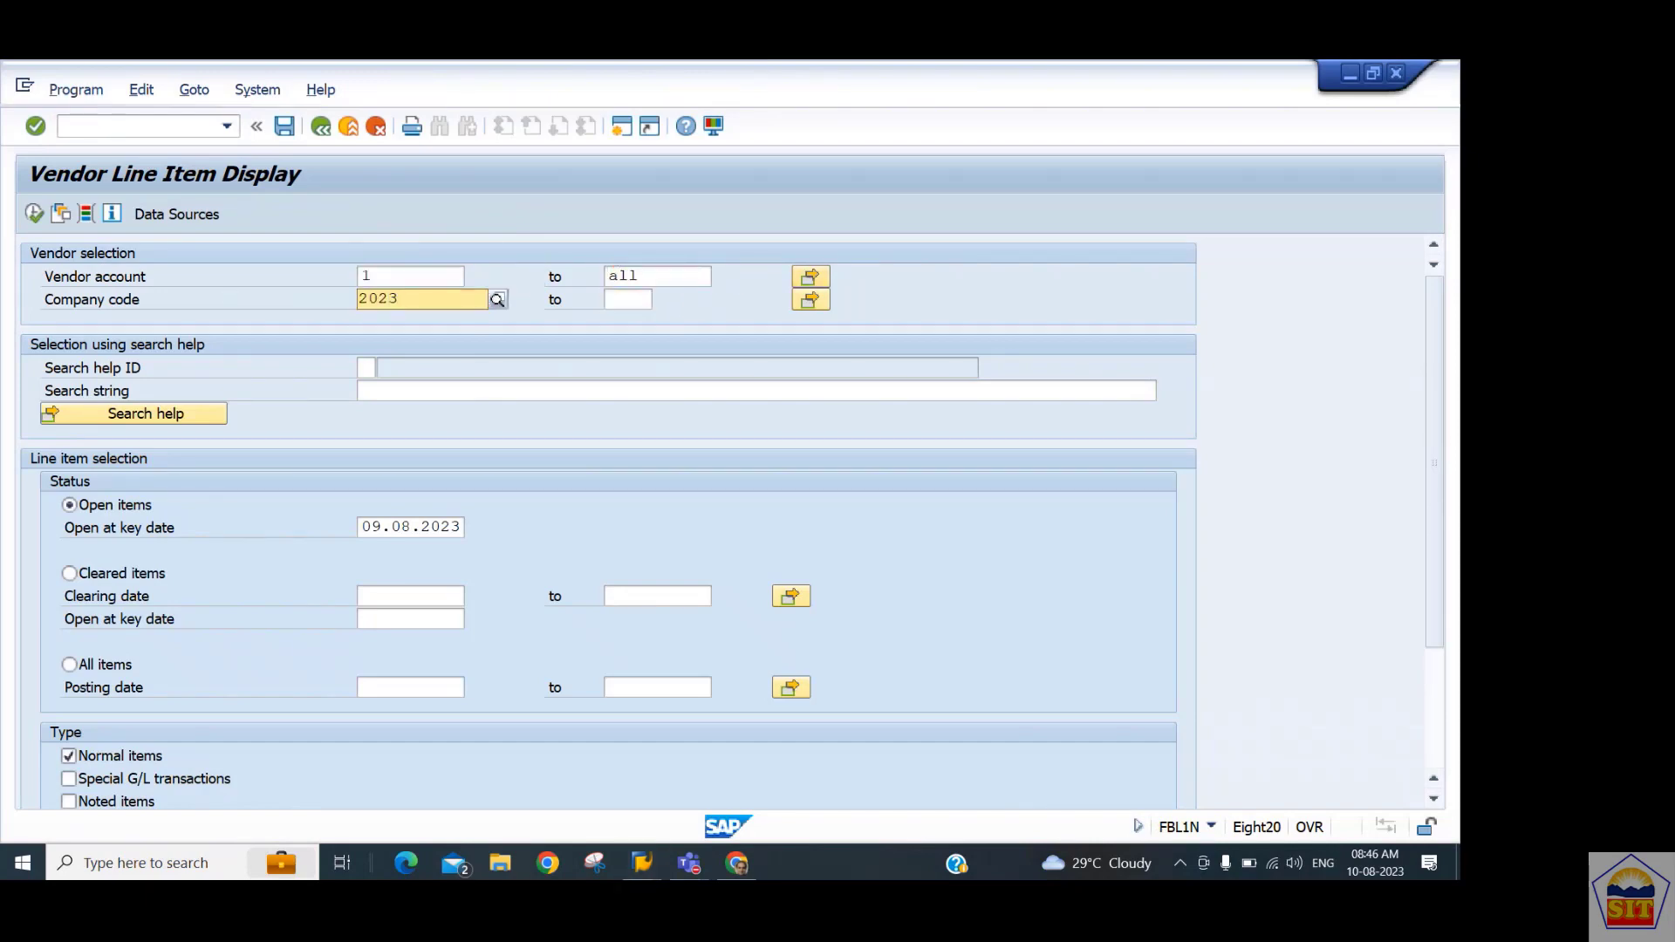
{"action": "key", "text": "BackSpace"}
{"action": "key", "text": "BackSpace"}
{"action": "key", "text": "BackSpace"}
{"action": "key", "text": "BackSpace"}
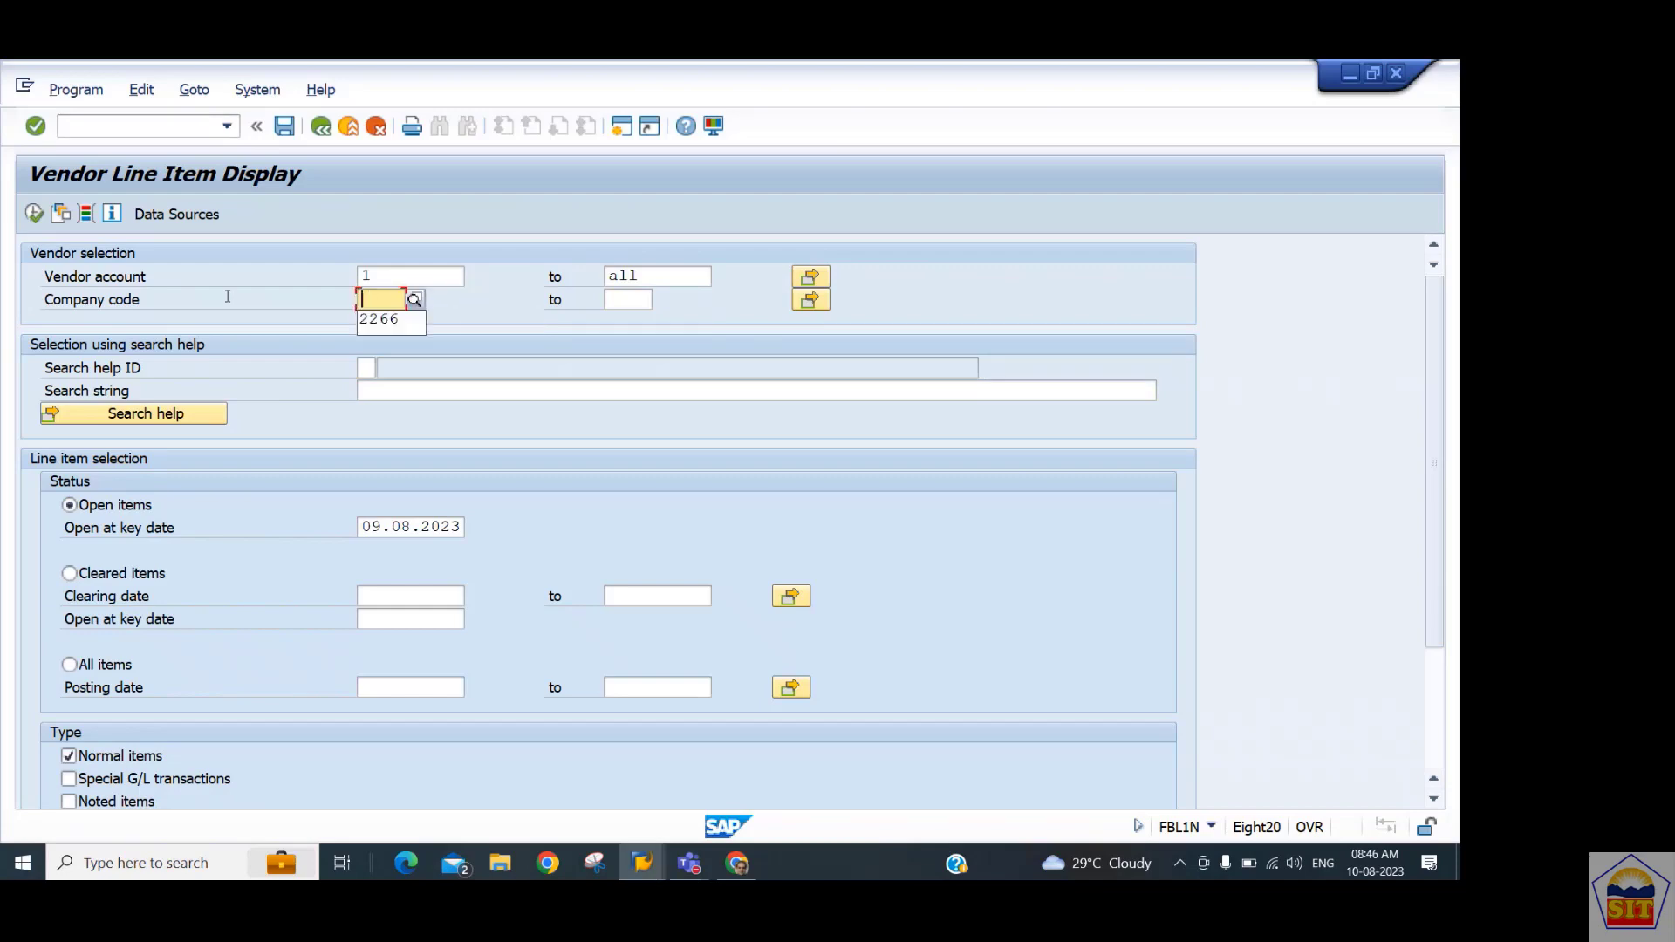
{"action": "type", "text": "2244"}
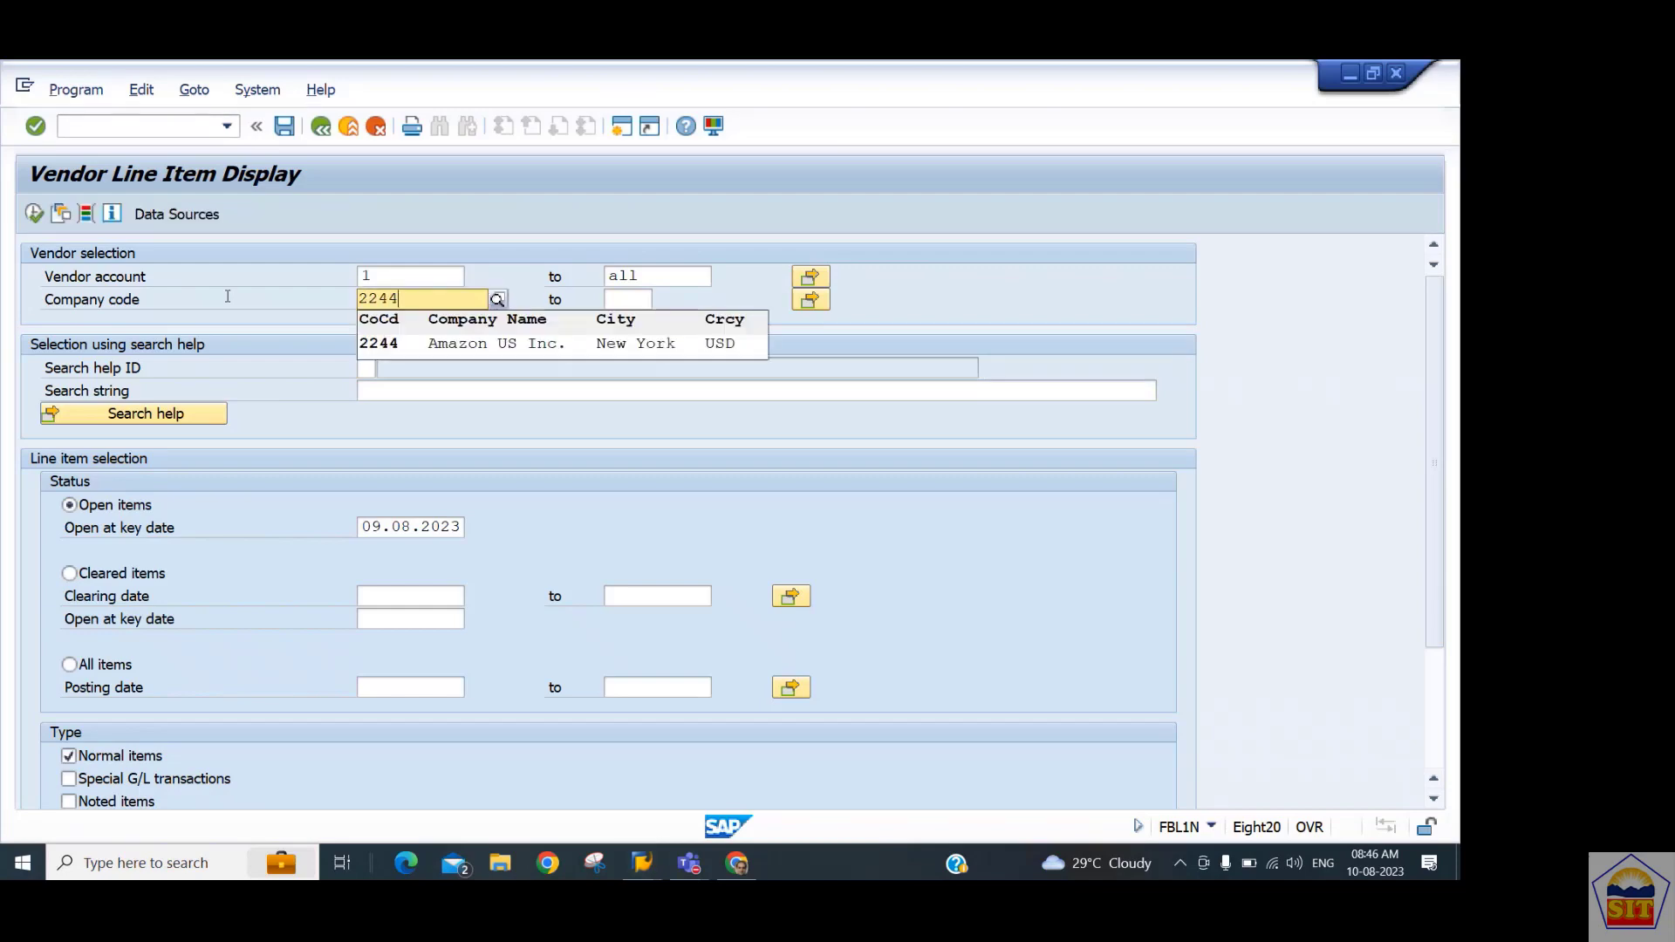
{"action": "key", "text": "Tab"}
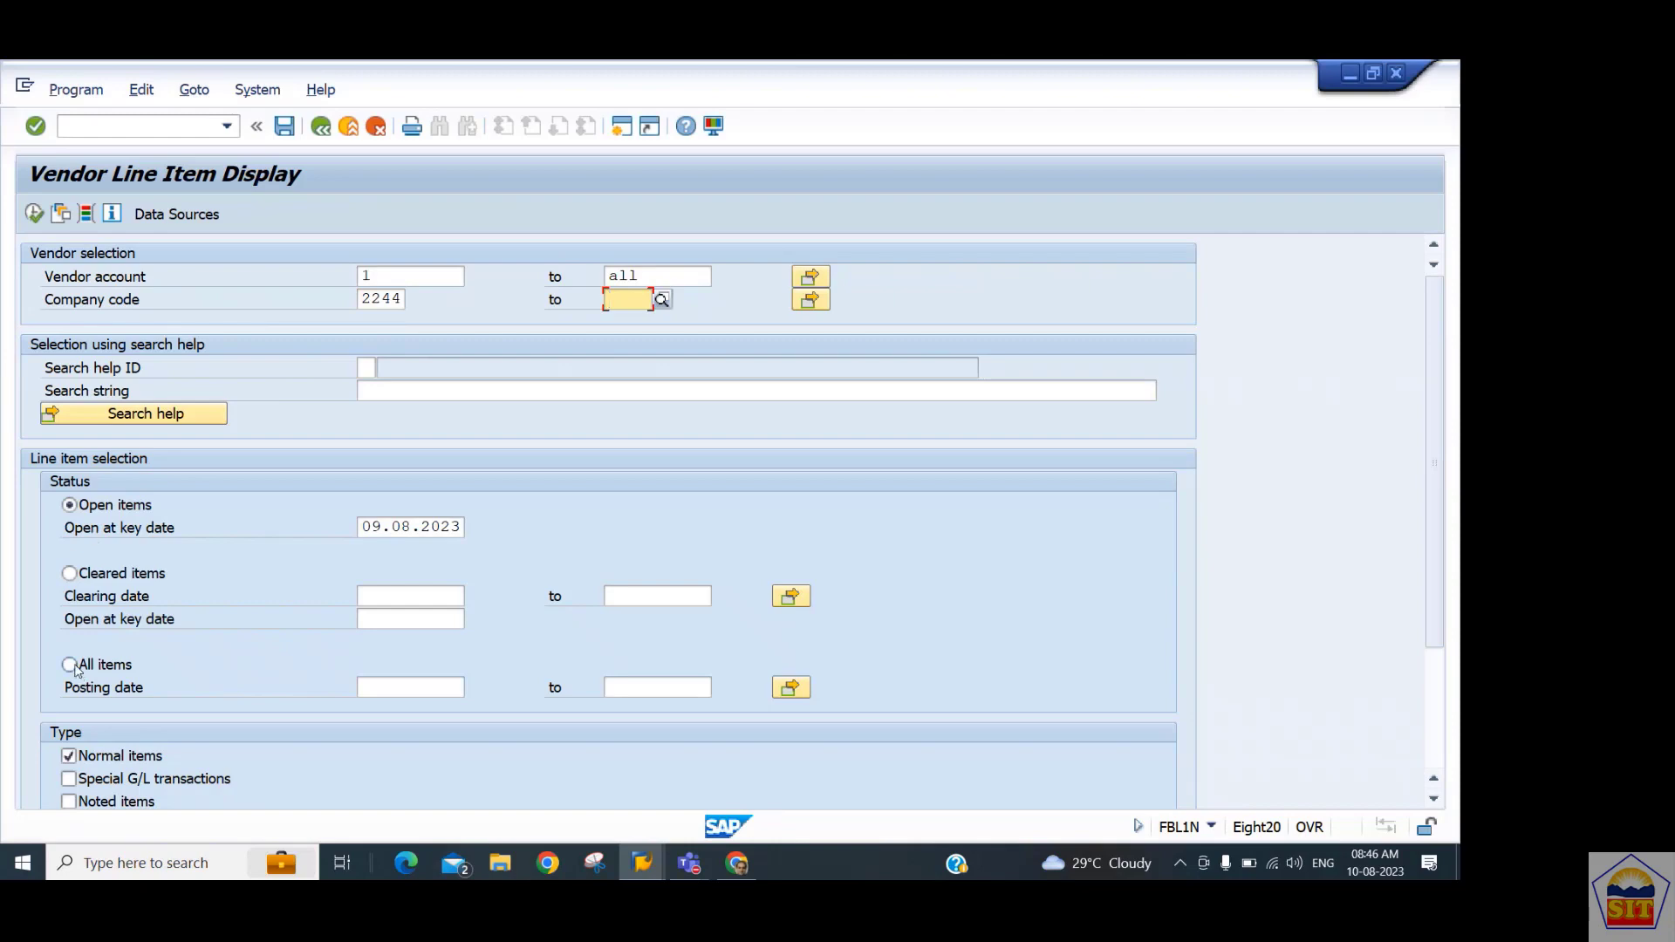
Go through the all items and cleared items statuses, ending with open items as the line item status.
{"action": "left_click", "coordinate": [69, 665]}
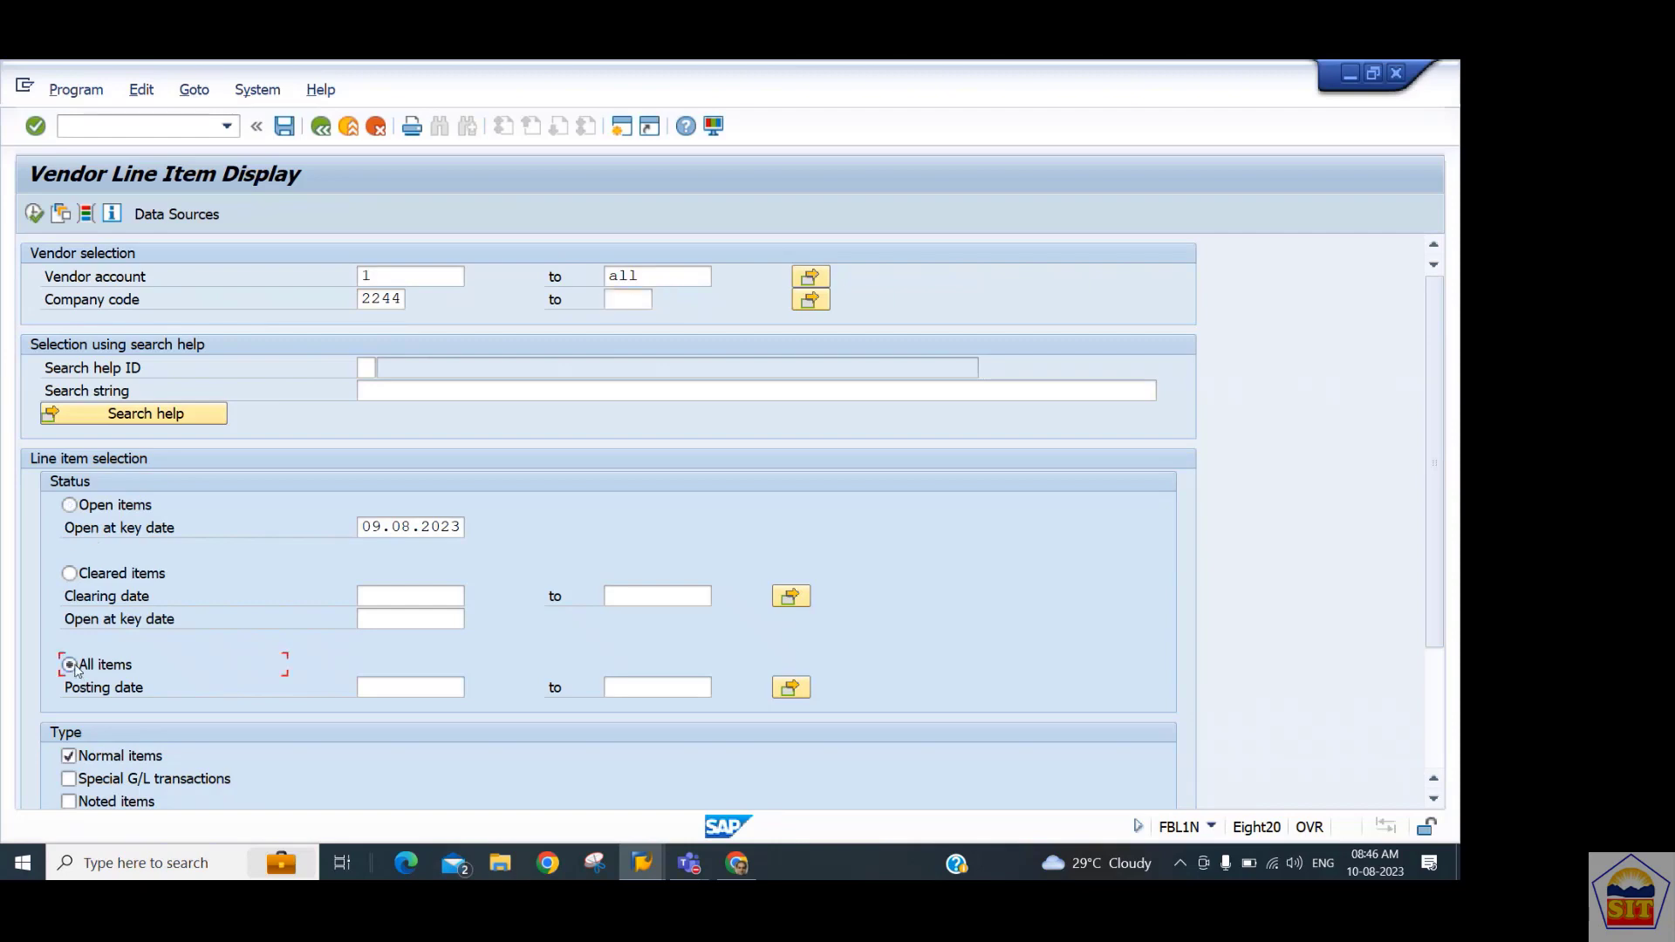
{"action": "left_click", "coordinate": [71, 505]}
{"action": "left_click", "coordinate": [73, 578]}
{"action": "left_click", "coordinate": [71, 506]}
Switch to the SAP session showing the company code global data and start transaction SE16N from there.
{"action": "key", "text": "alt+Tab"}
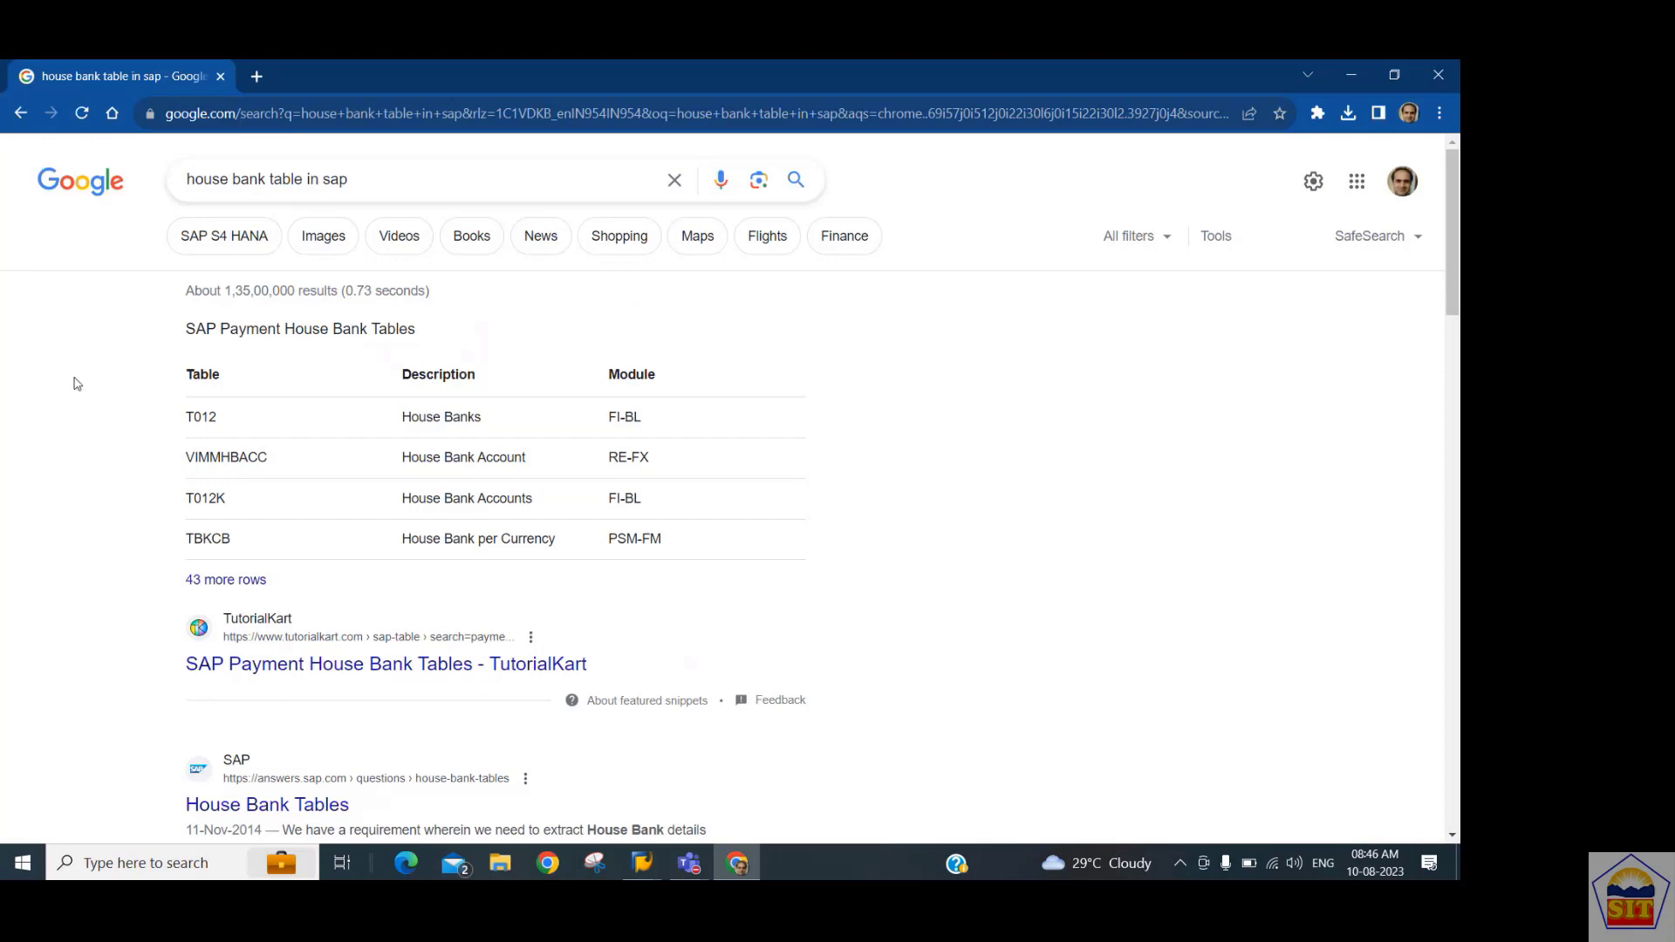
{"action": "key", "text": "alt+Tab"}
{"action": "key", "text": "alt+Tab"}
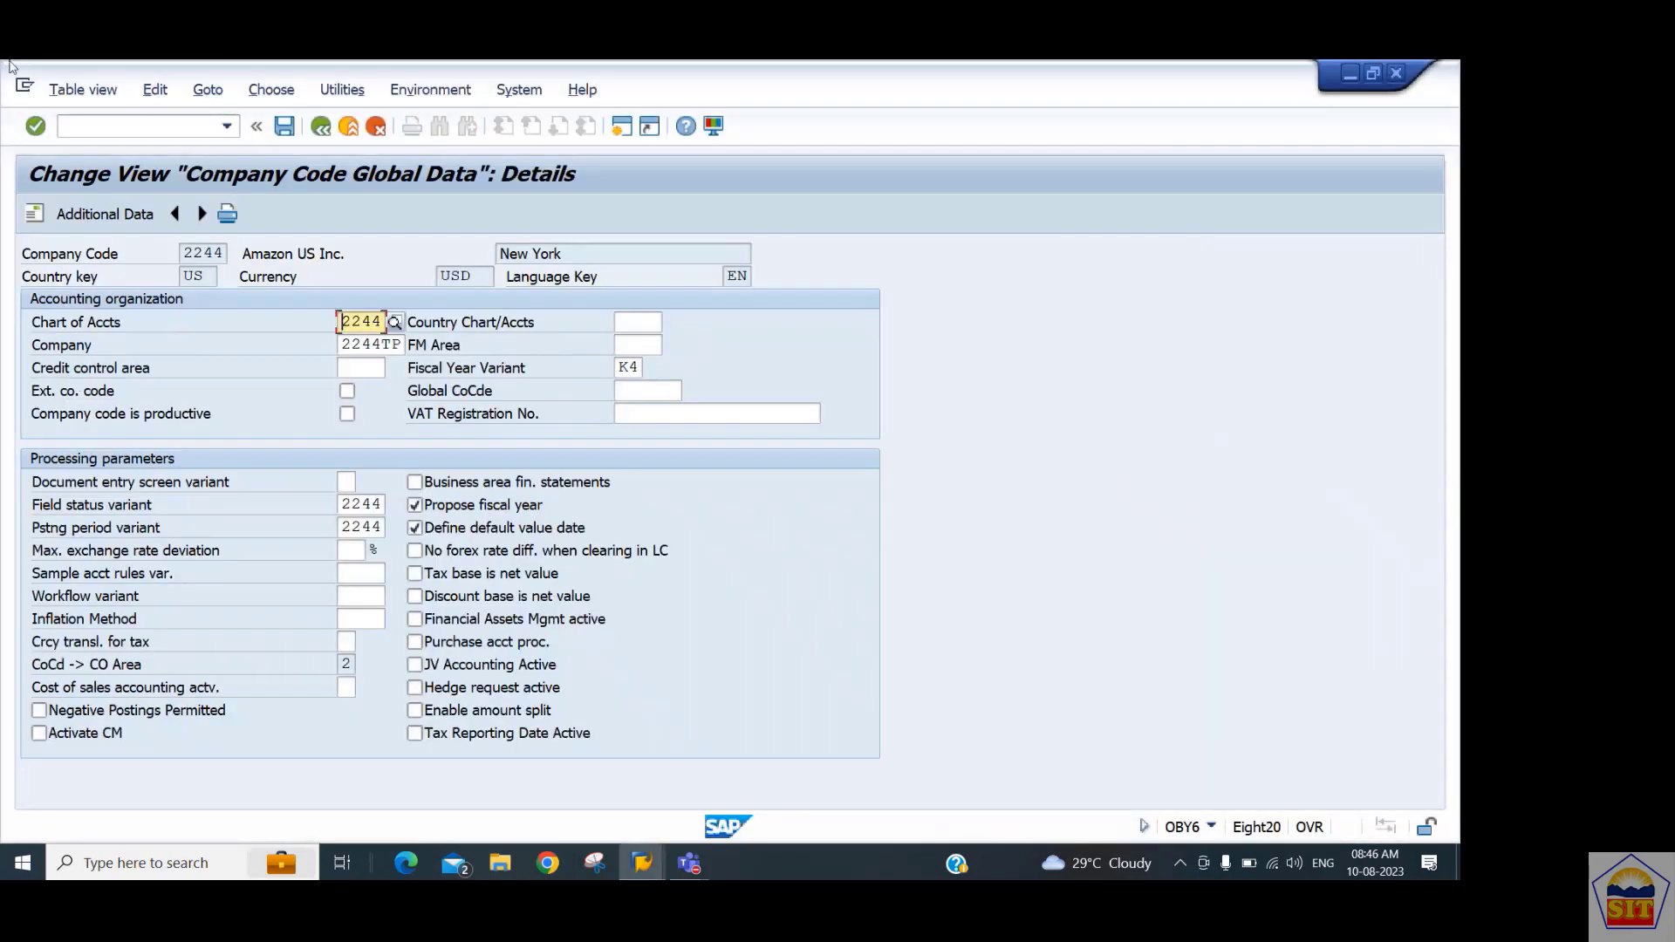
{"action": "key", "text": "ctrl+slash"}
{"action": "type", "text": "/"}
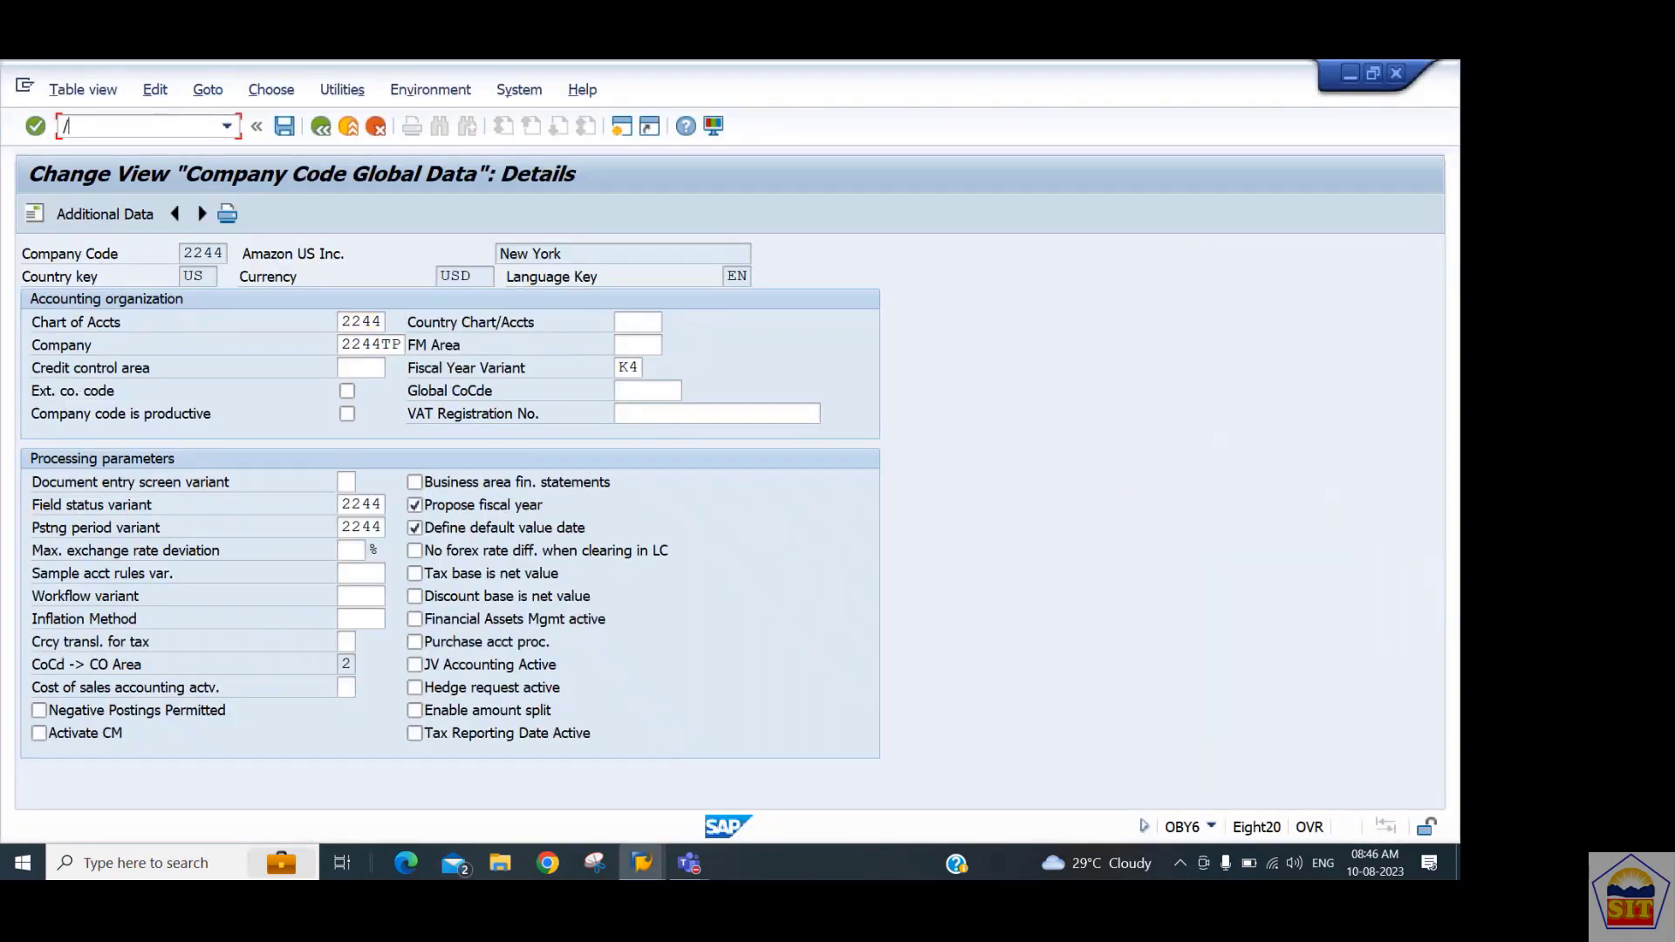
{"action": "type", "text": "nse16n"}
{"action": "key", "text": "Return"}
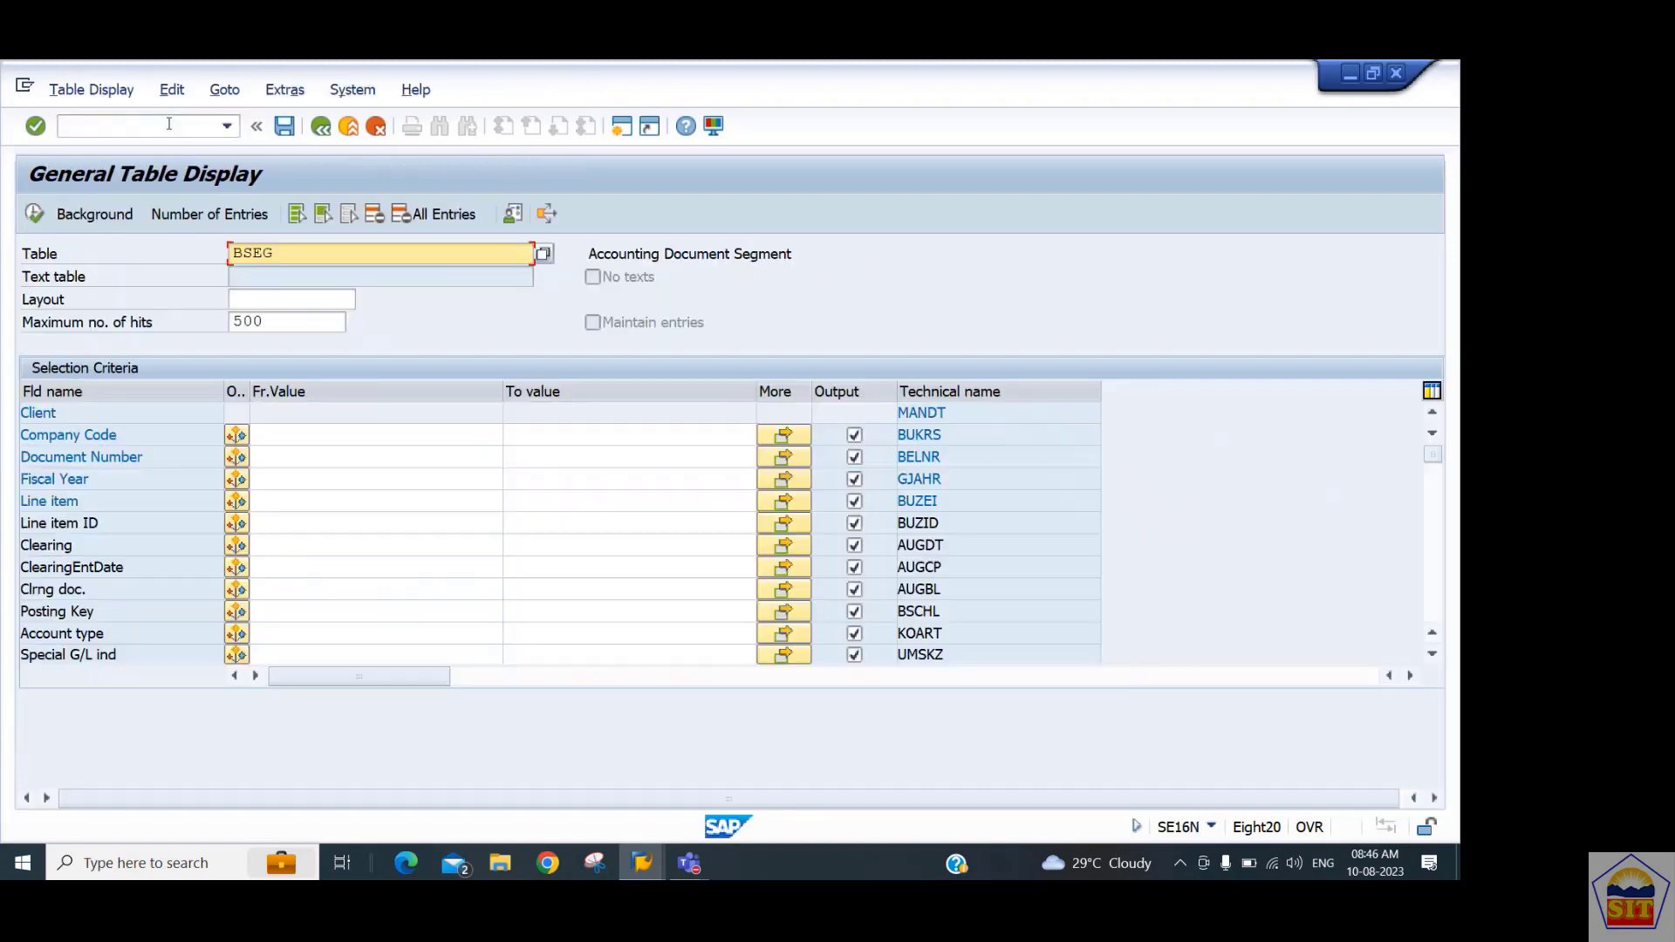
Display the entries of table BSIK for company code 2244.
{"action": "type", "text": "s"}
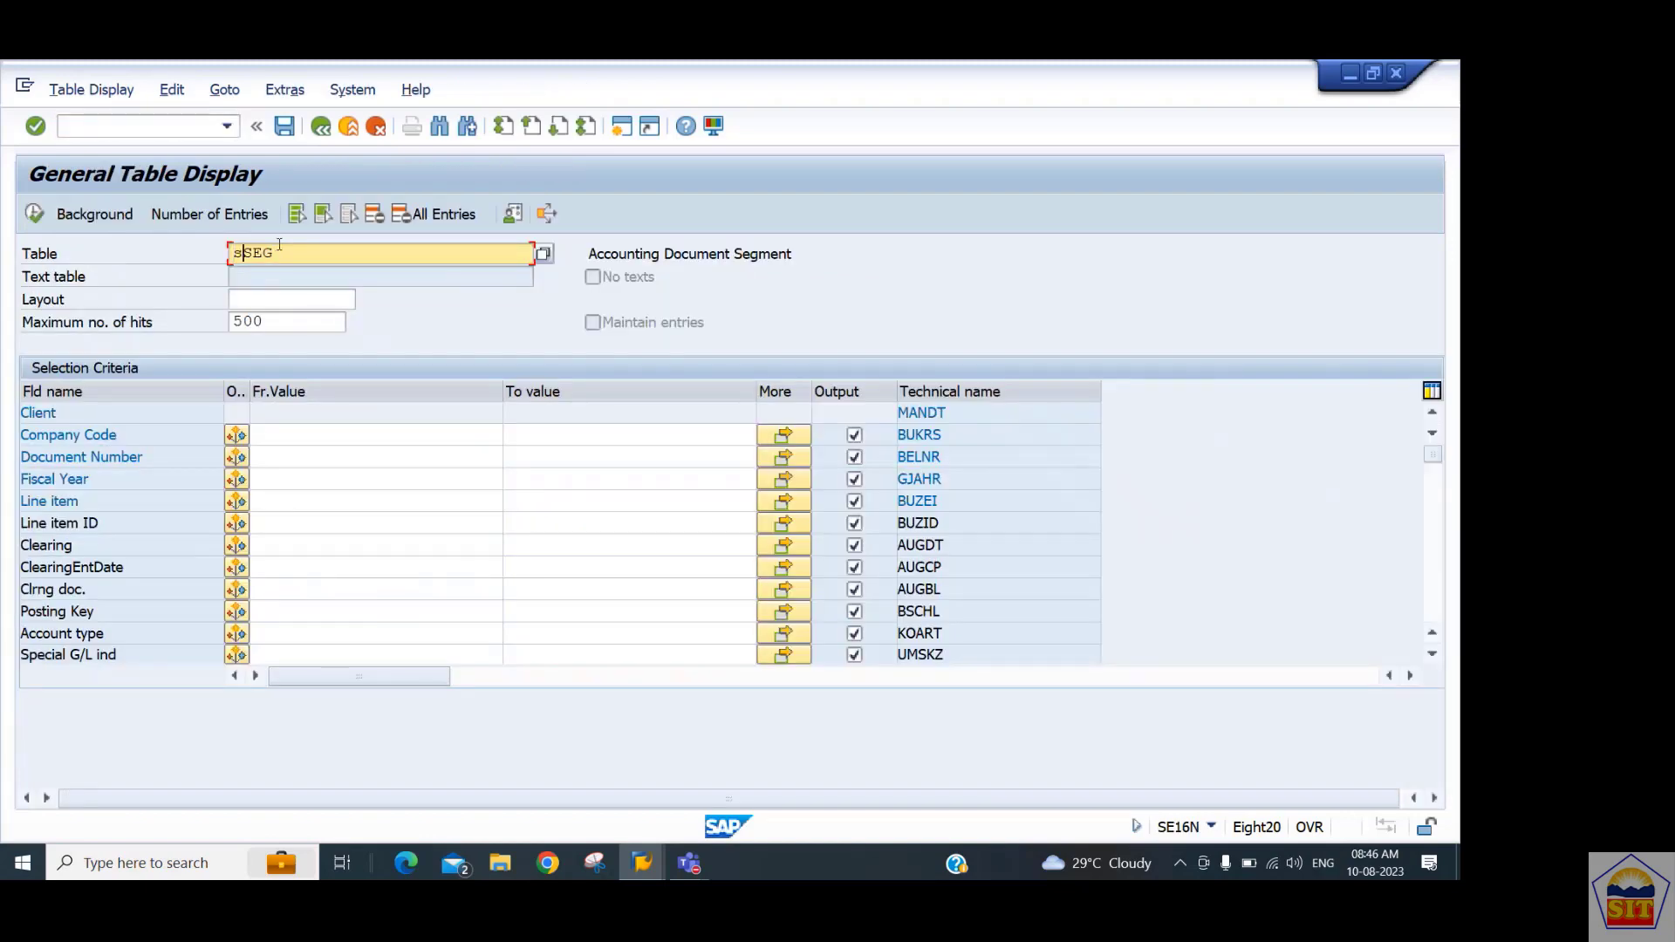
{"action": "key", "text": "BackSpace"}
{"action": "type", "text": "bsik"}
{"action": "key", "text": "Return"}
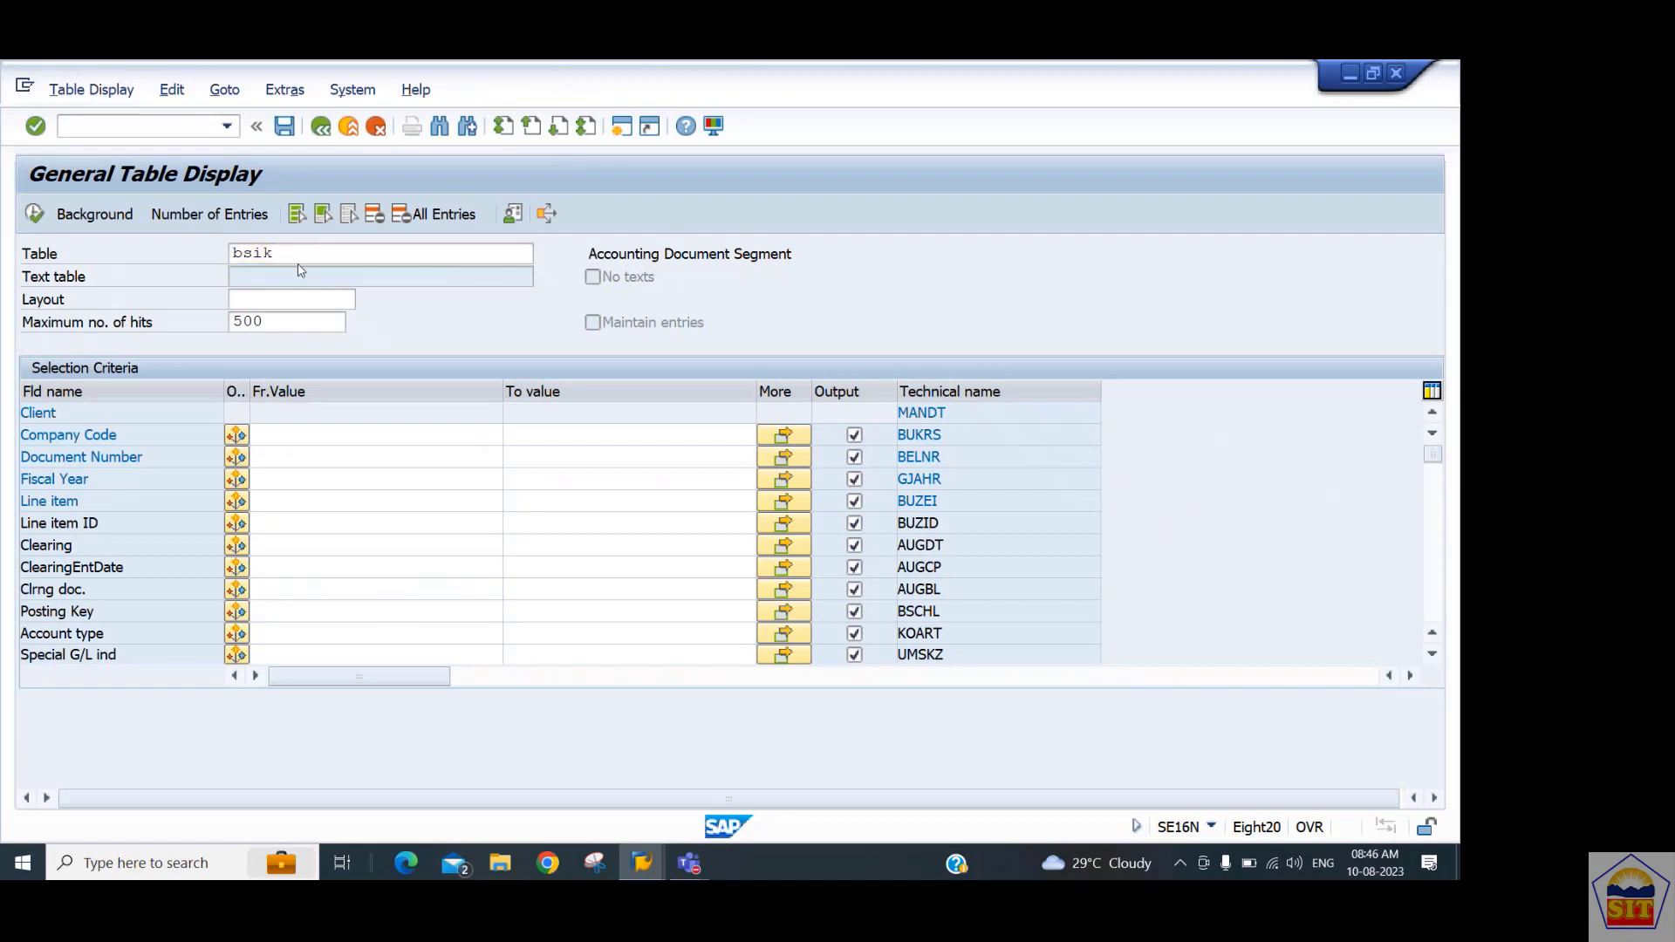
{"action": "left_click", "coordinate": [312, 434]}
{"action": "type", "text": "2244"}
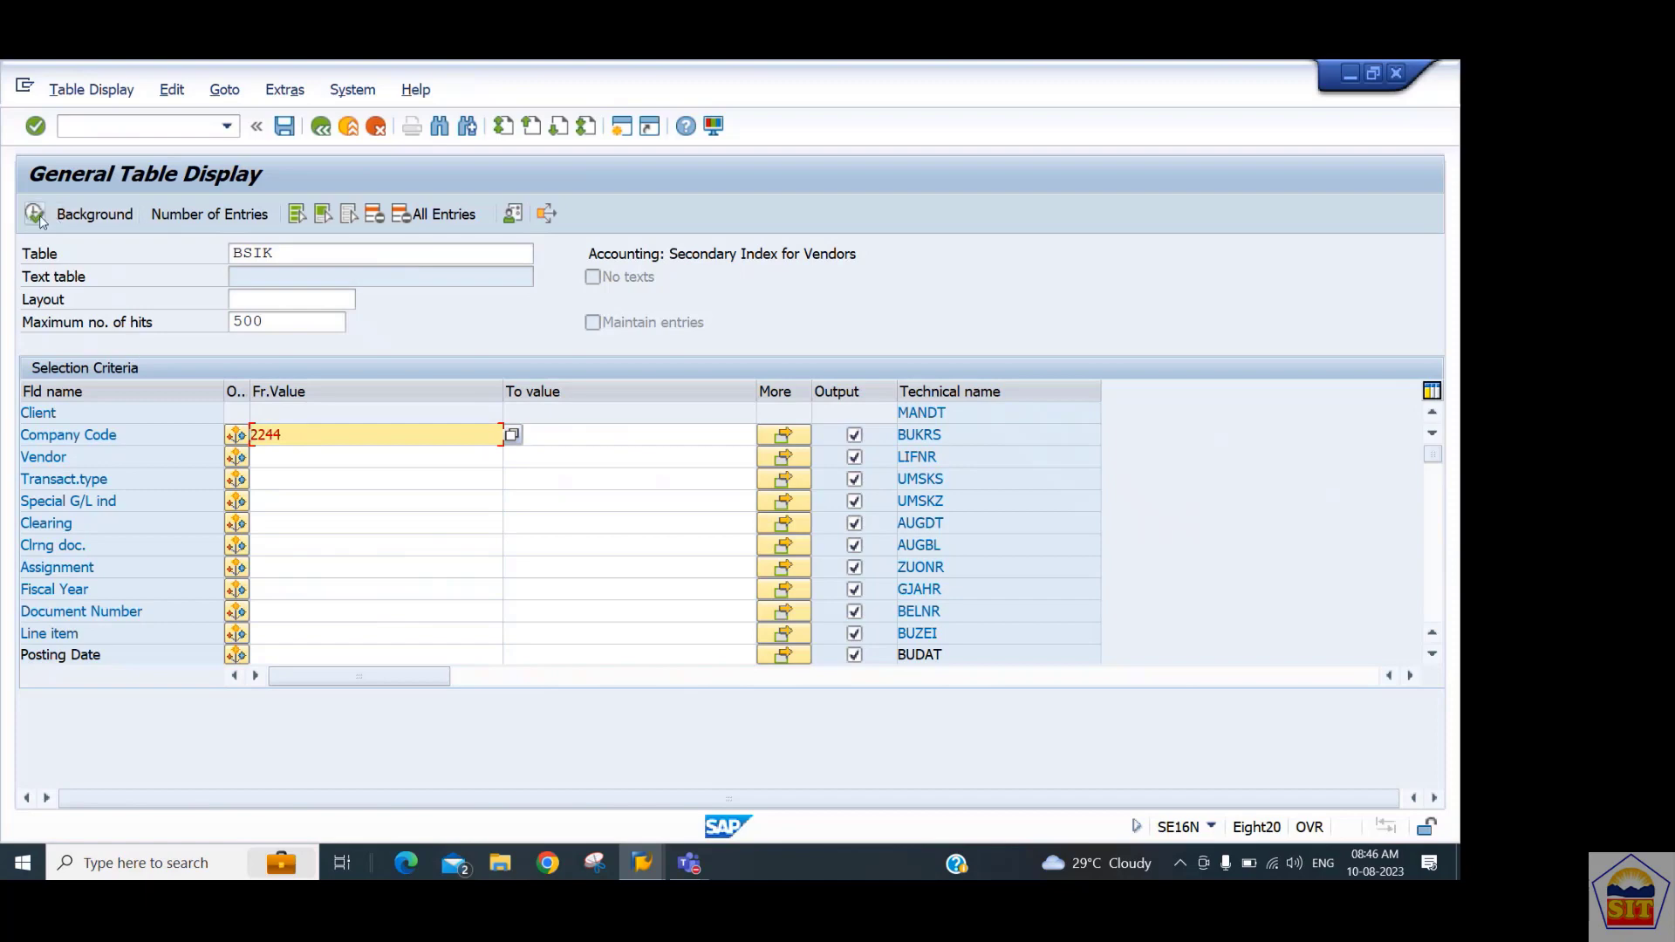
{"action": "key", "text": "F8"}
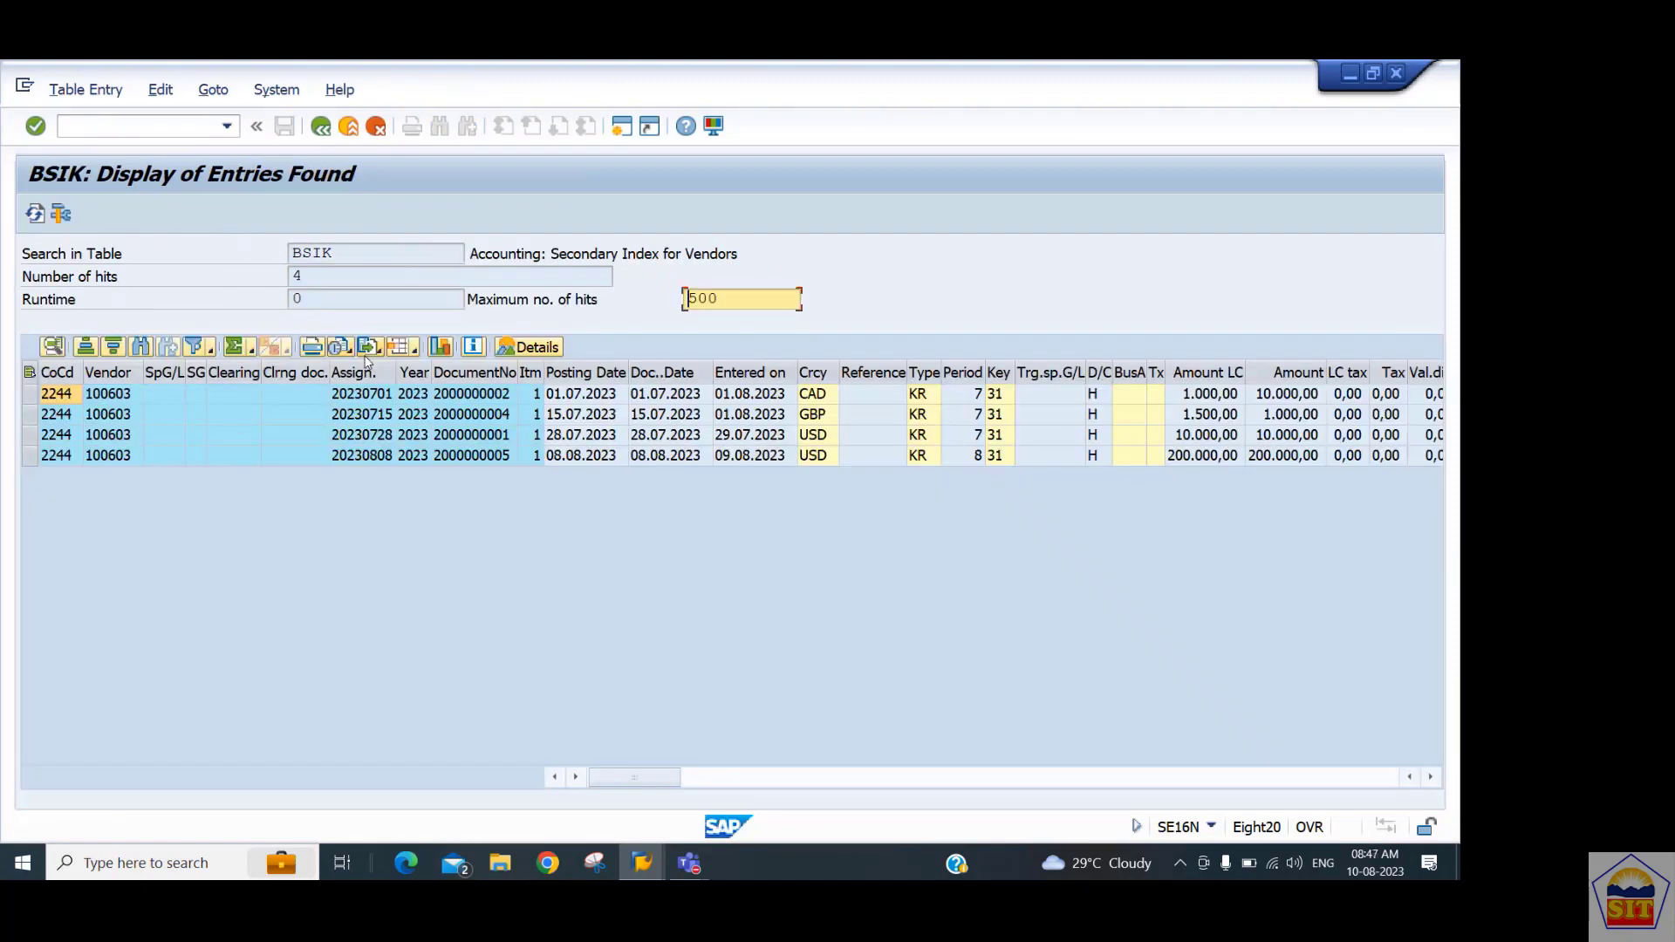
Run the vendor line item display for open items in its session and compare the list with the BSIK entries.
{"action": "key", "text": "alt+Tab"}
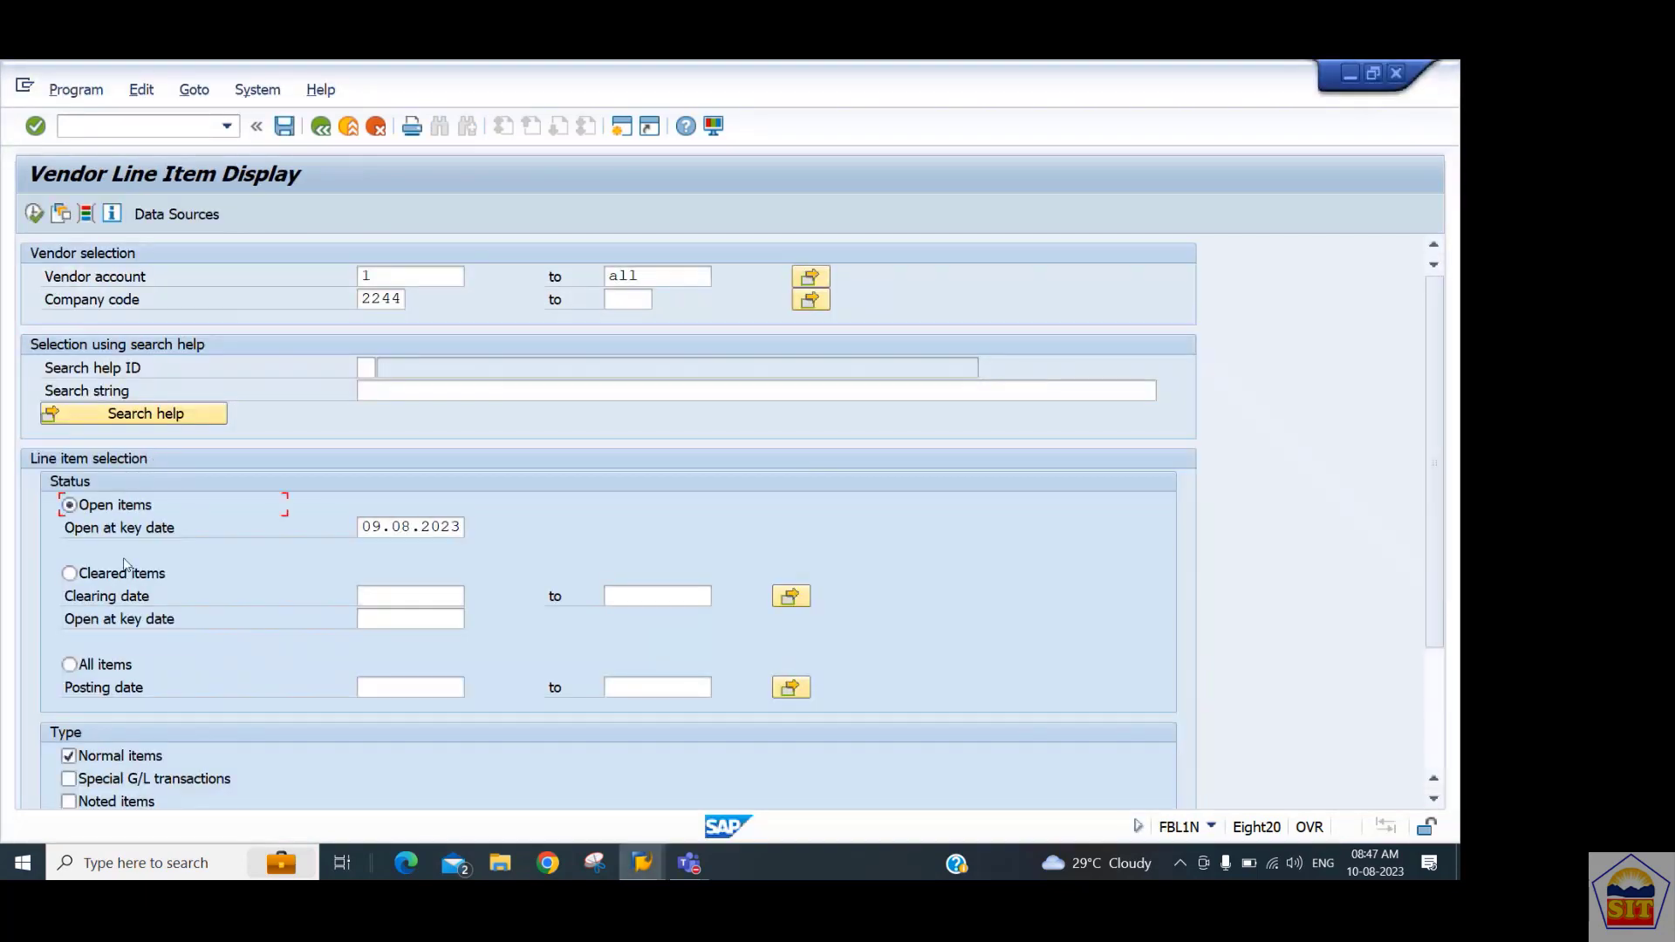
{"action": "left_click", "coordinate": [34, 214]}
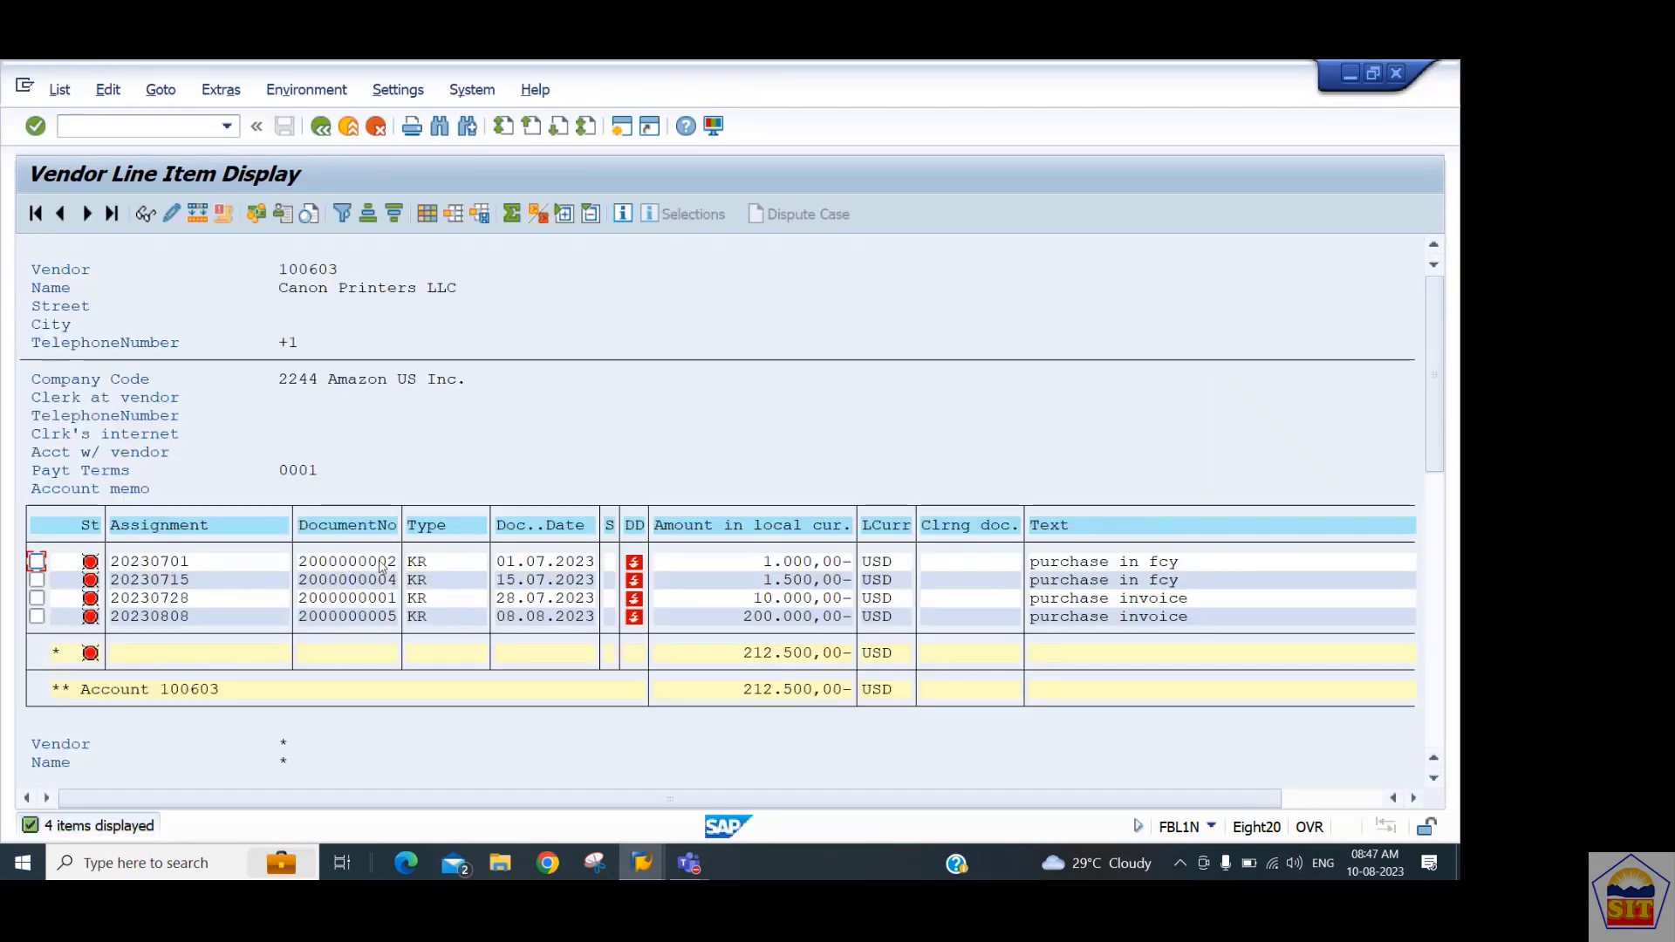
{"action": "key", "text": "alt+Tab"}
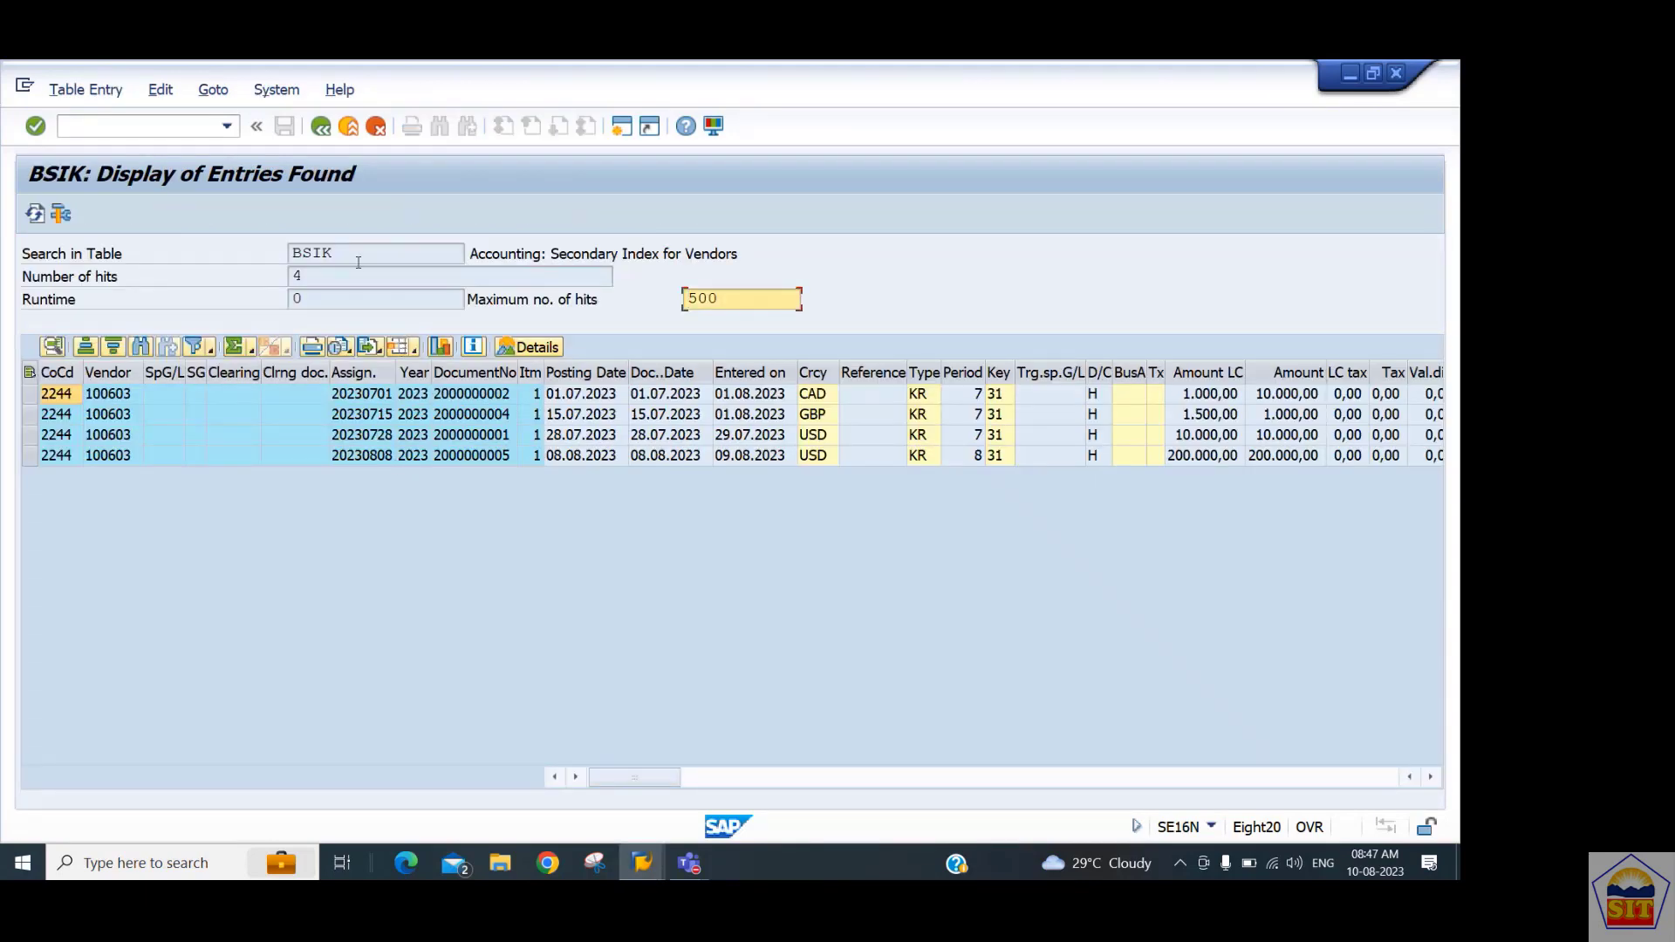
Leave the BSIK results and display the entries of table BSAK for company code 2244.
{"action": "left_click", "coordinate": [320, 126]}
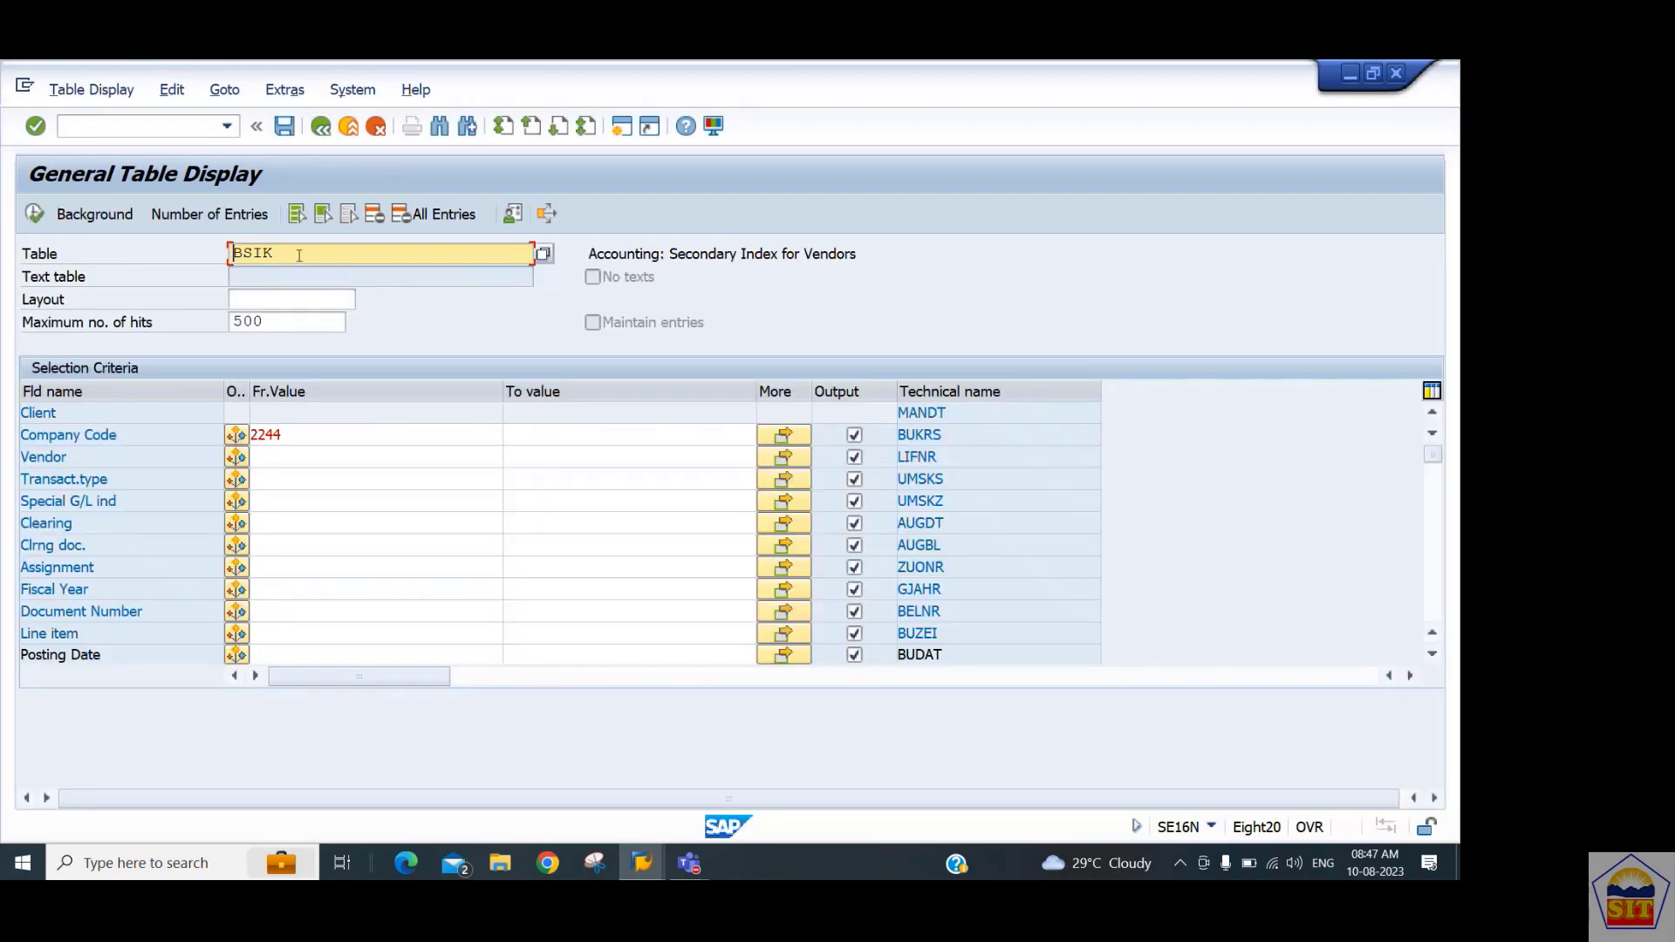
{"action": "key", "text": "BackSpace"}
{"action": "key", "text": "BackSpace"}
{"action": "type", "text": "al"}
{"action": "type", "text": "k"}
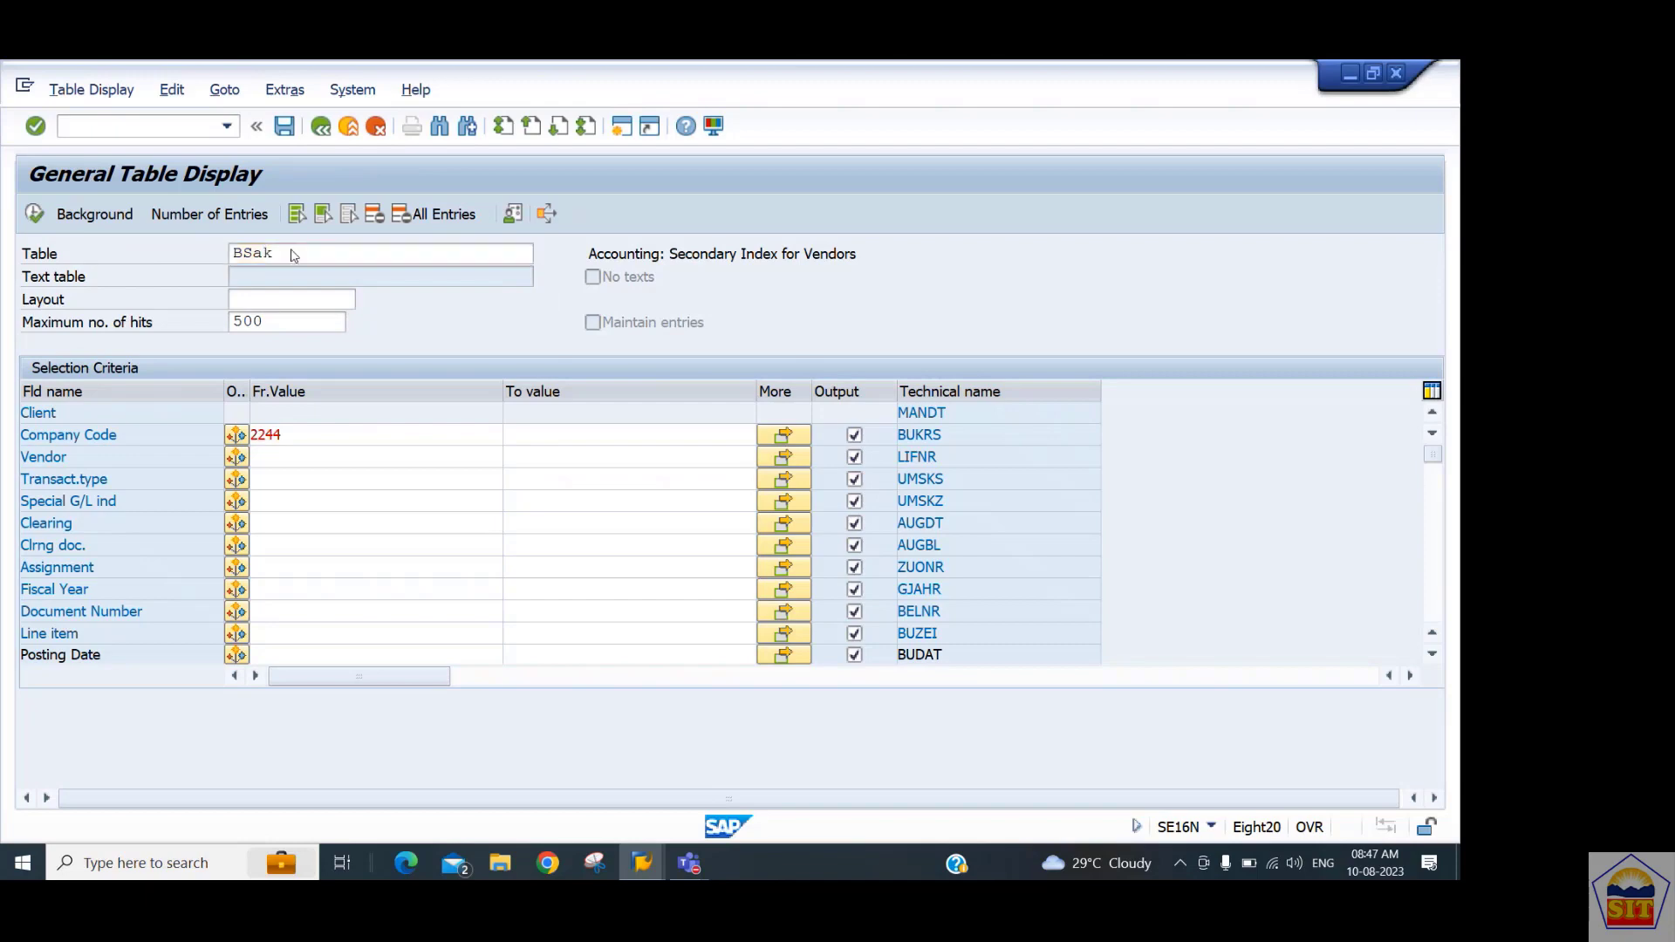
{"action": "key", "text": "Return"}
{"action": "left_click", "coordinate": [296, 430]}
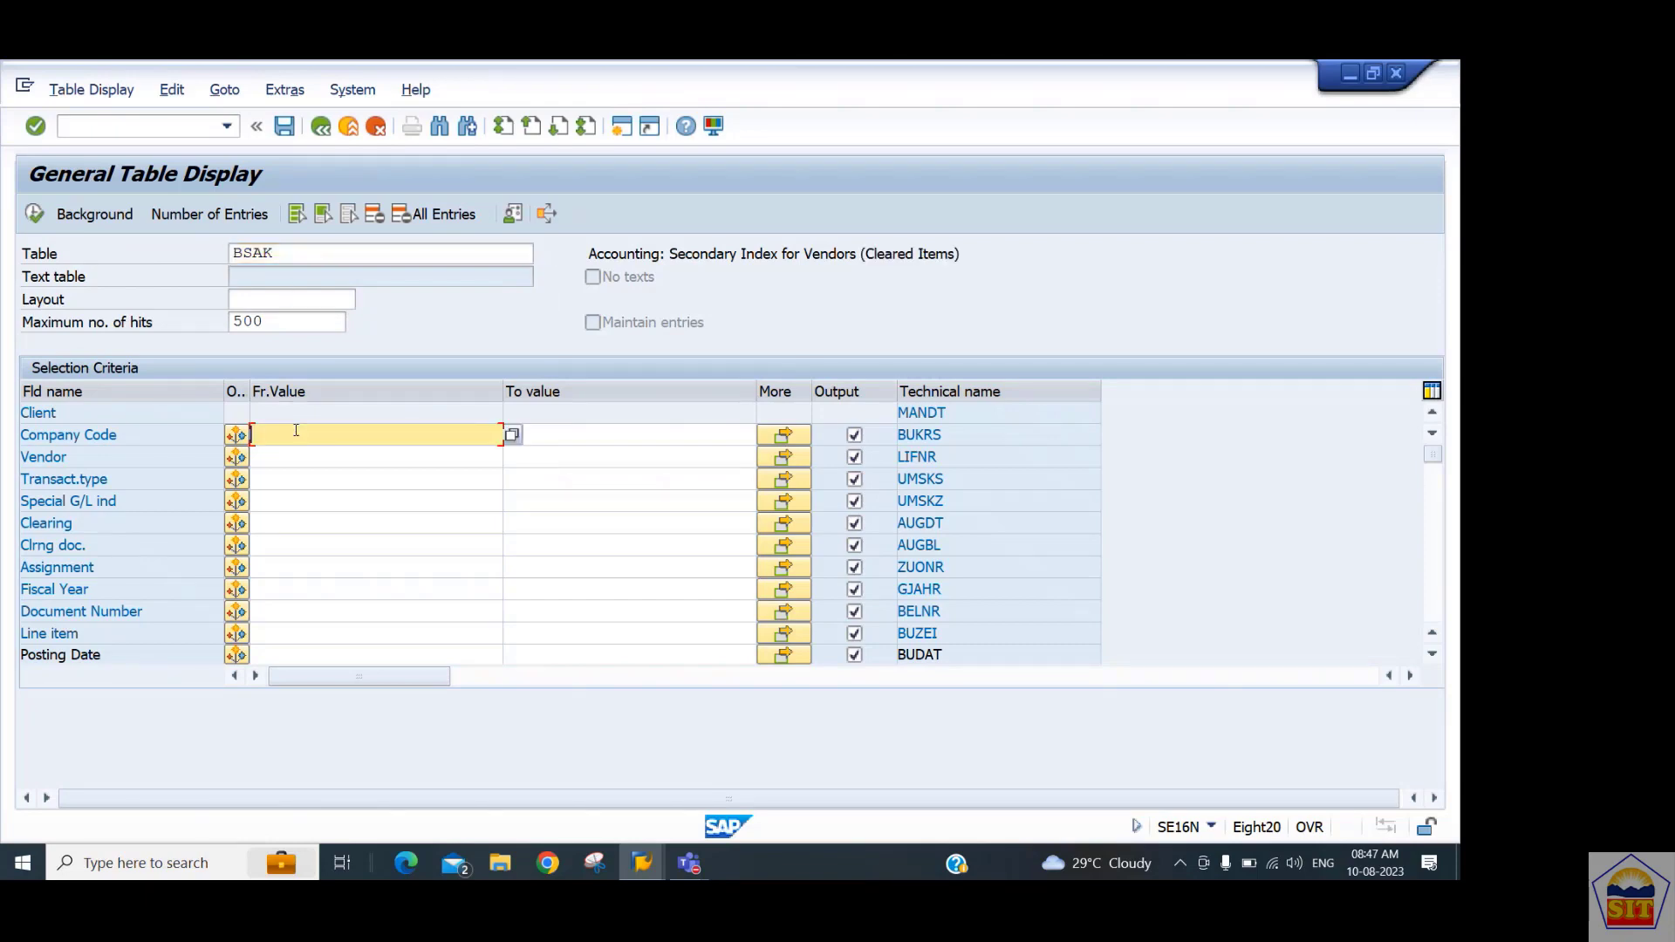
{"action": "type", "text": "2244"}
{"action": "left_click", "coordinate": [34, 213]}
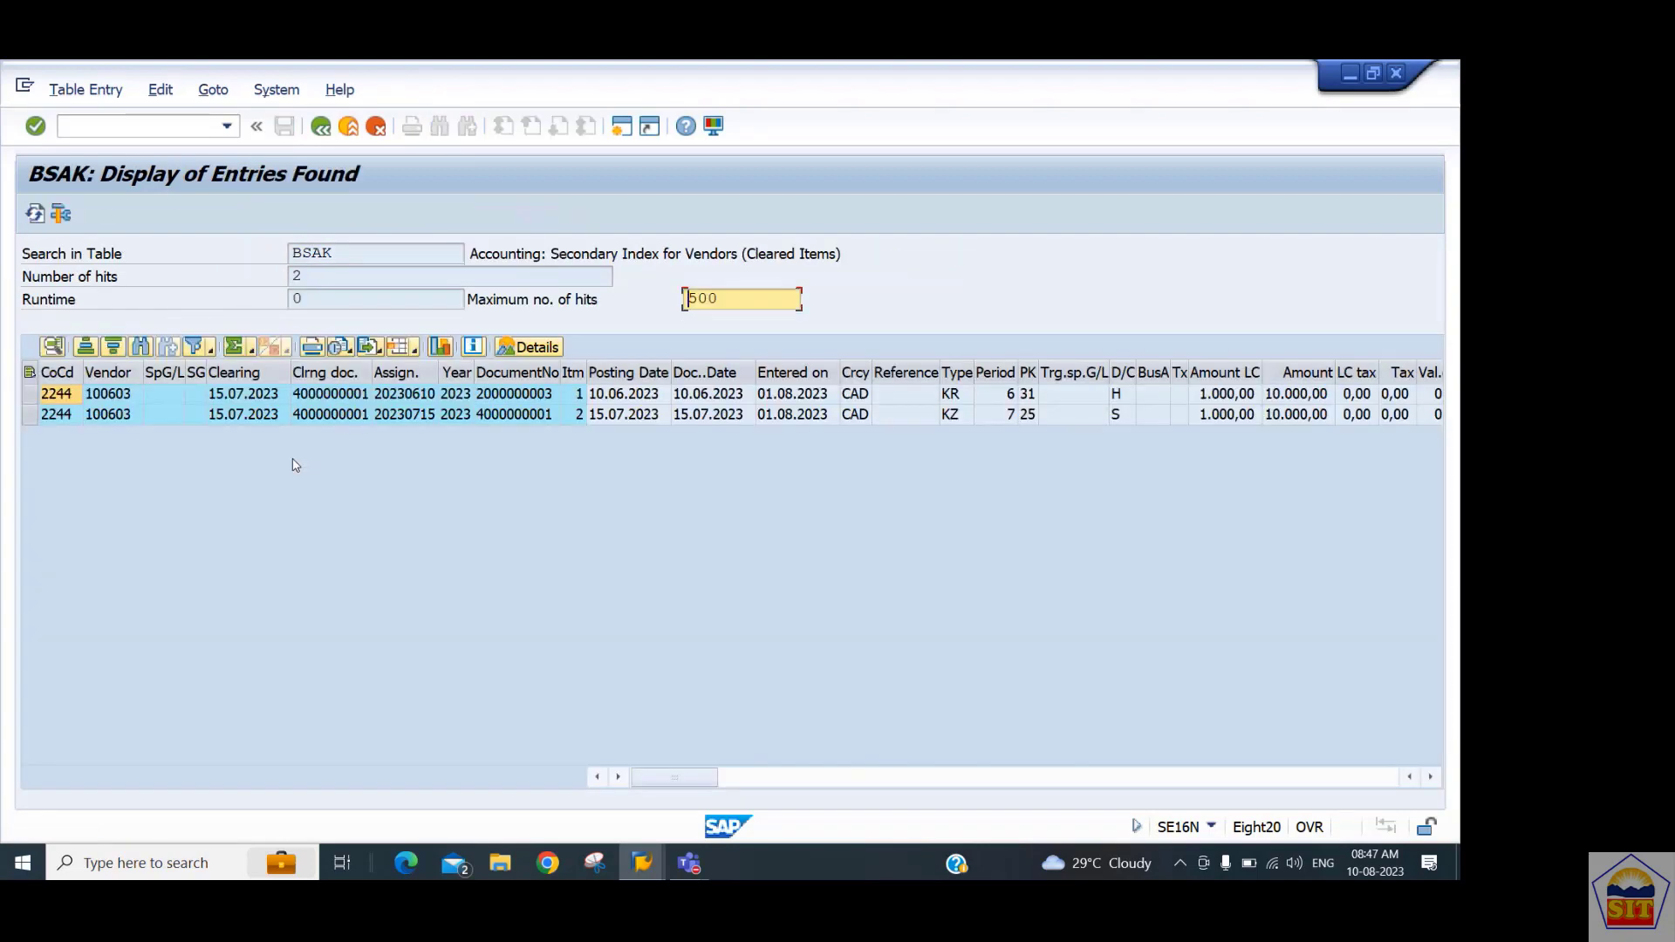
Return to the vendor line item selection in the other session and run it for cleared items.
{"action": "left_click", "coordinate": [254, 416]}
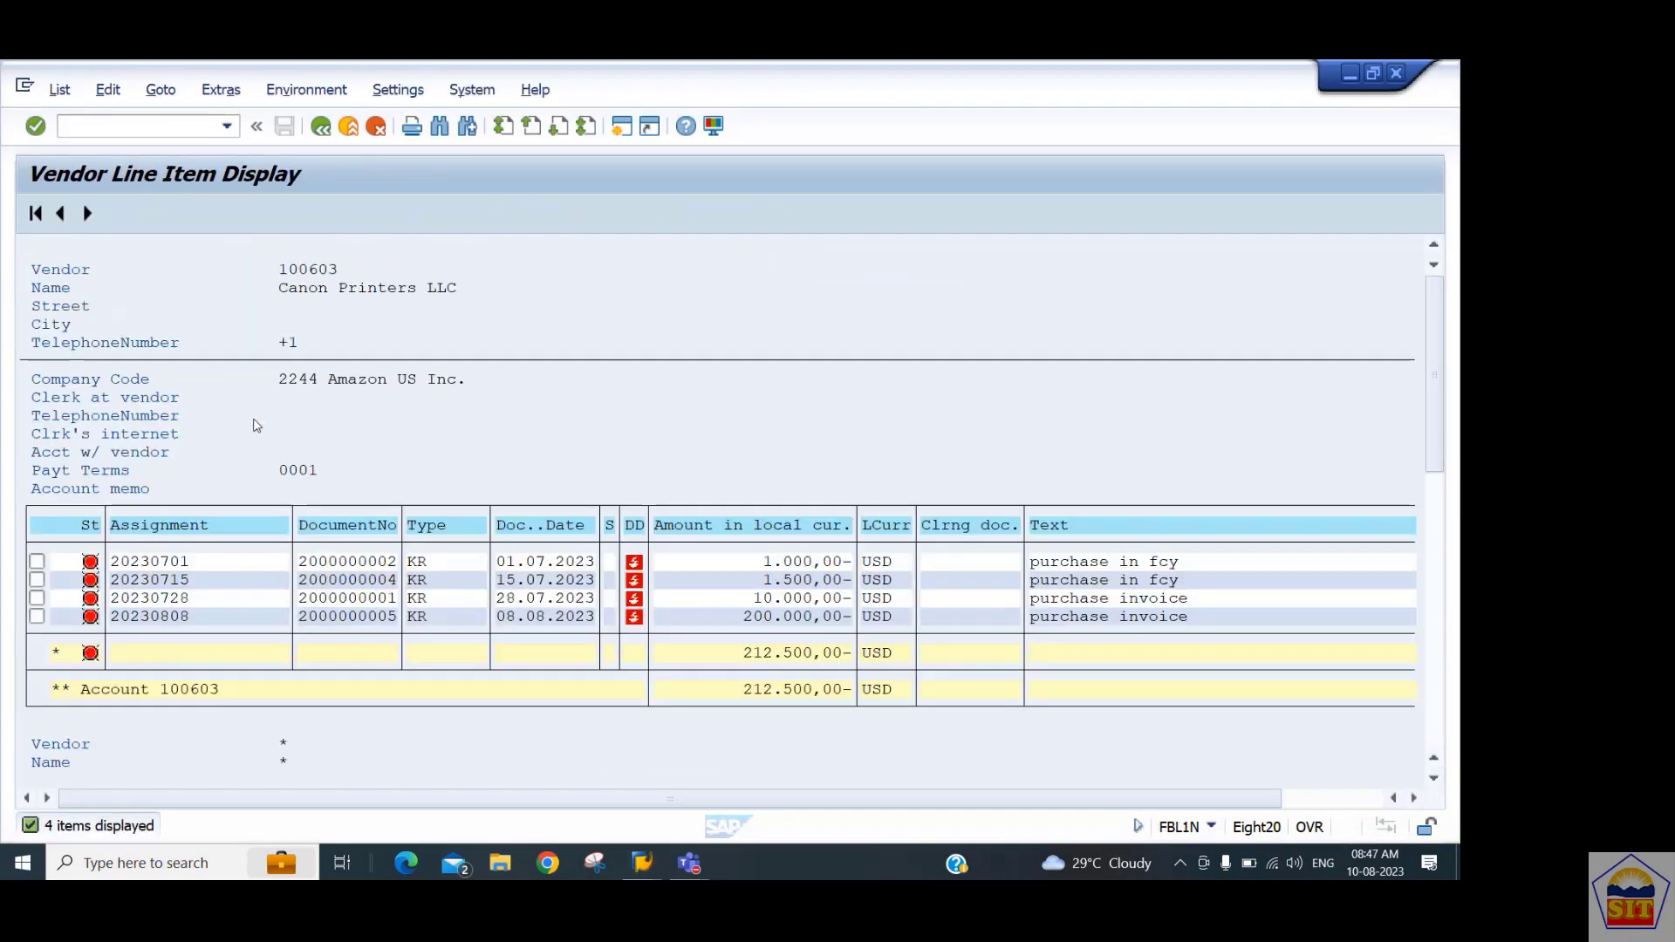
{"action": "left_click", "coordinate": [320, 126]}
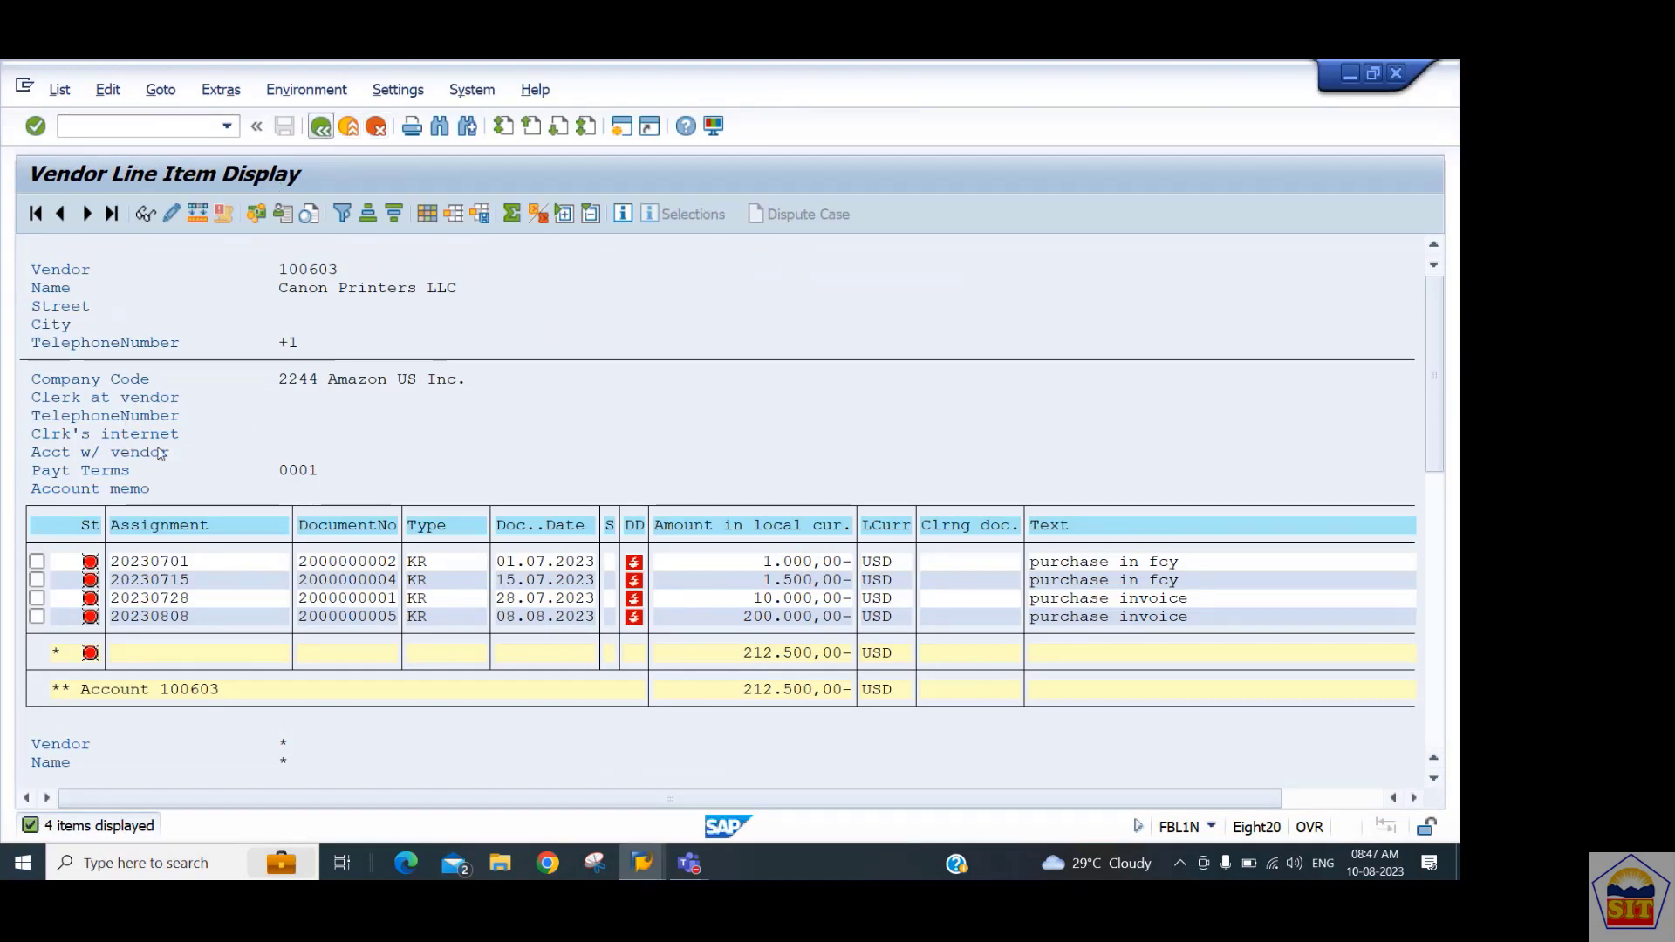
{"action": "left_click", "coordinate": [70, 573]}
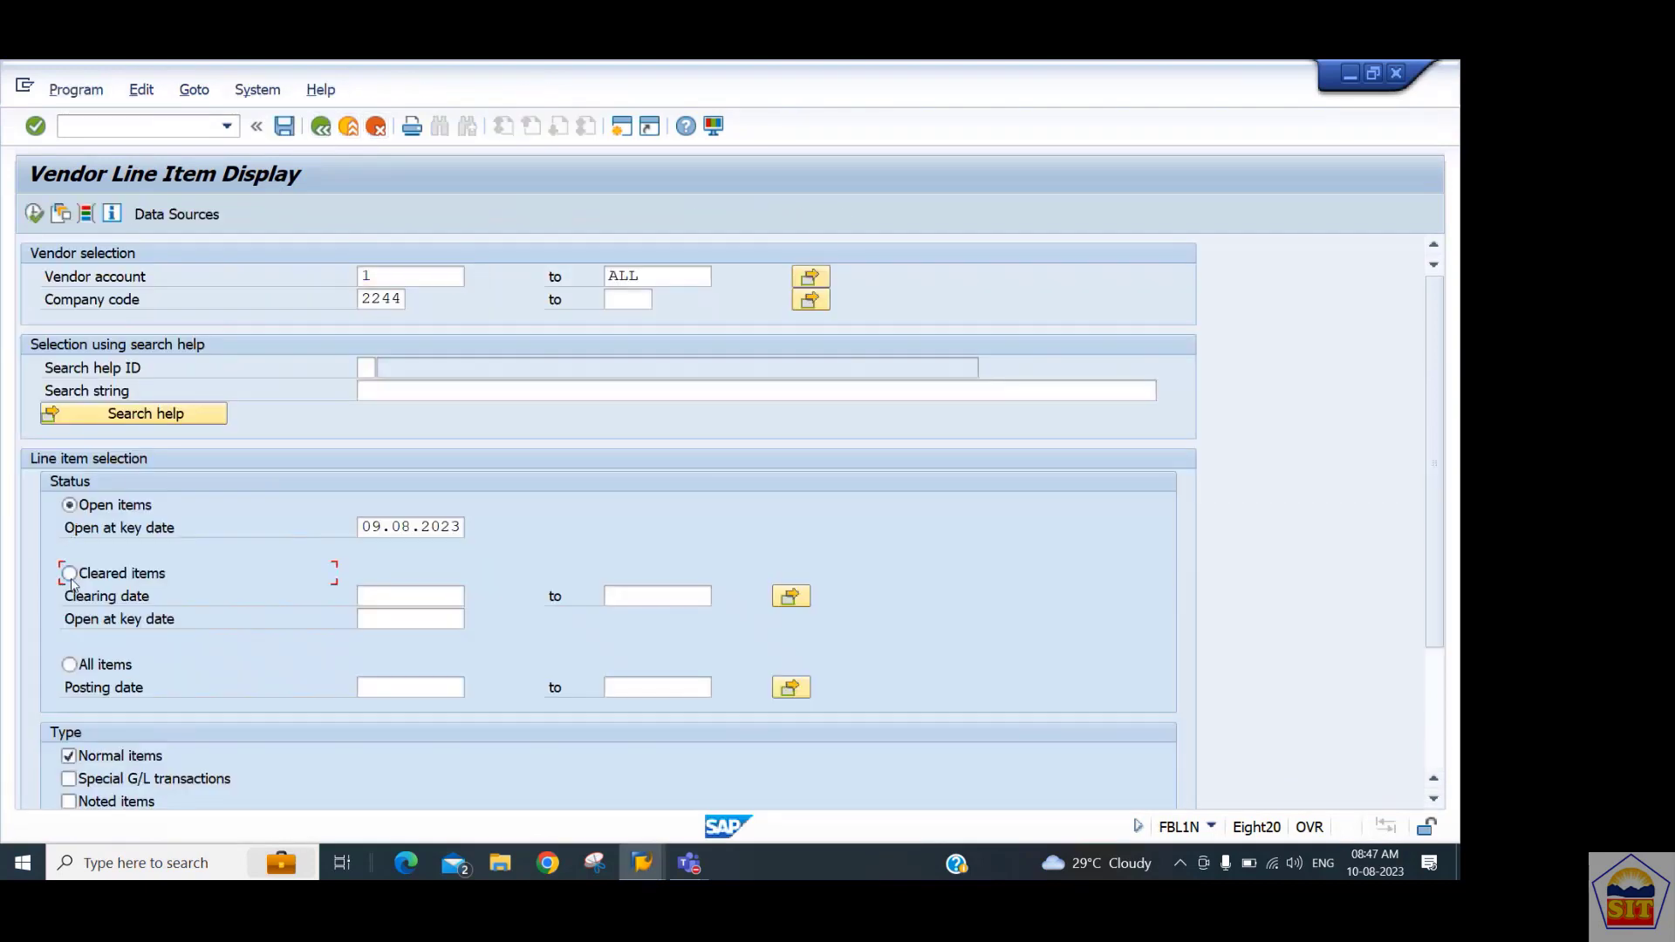
{"action": "left_click", "coordinate": [34, 214]}
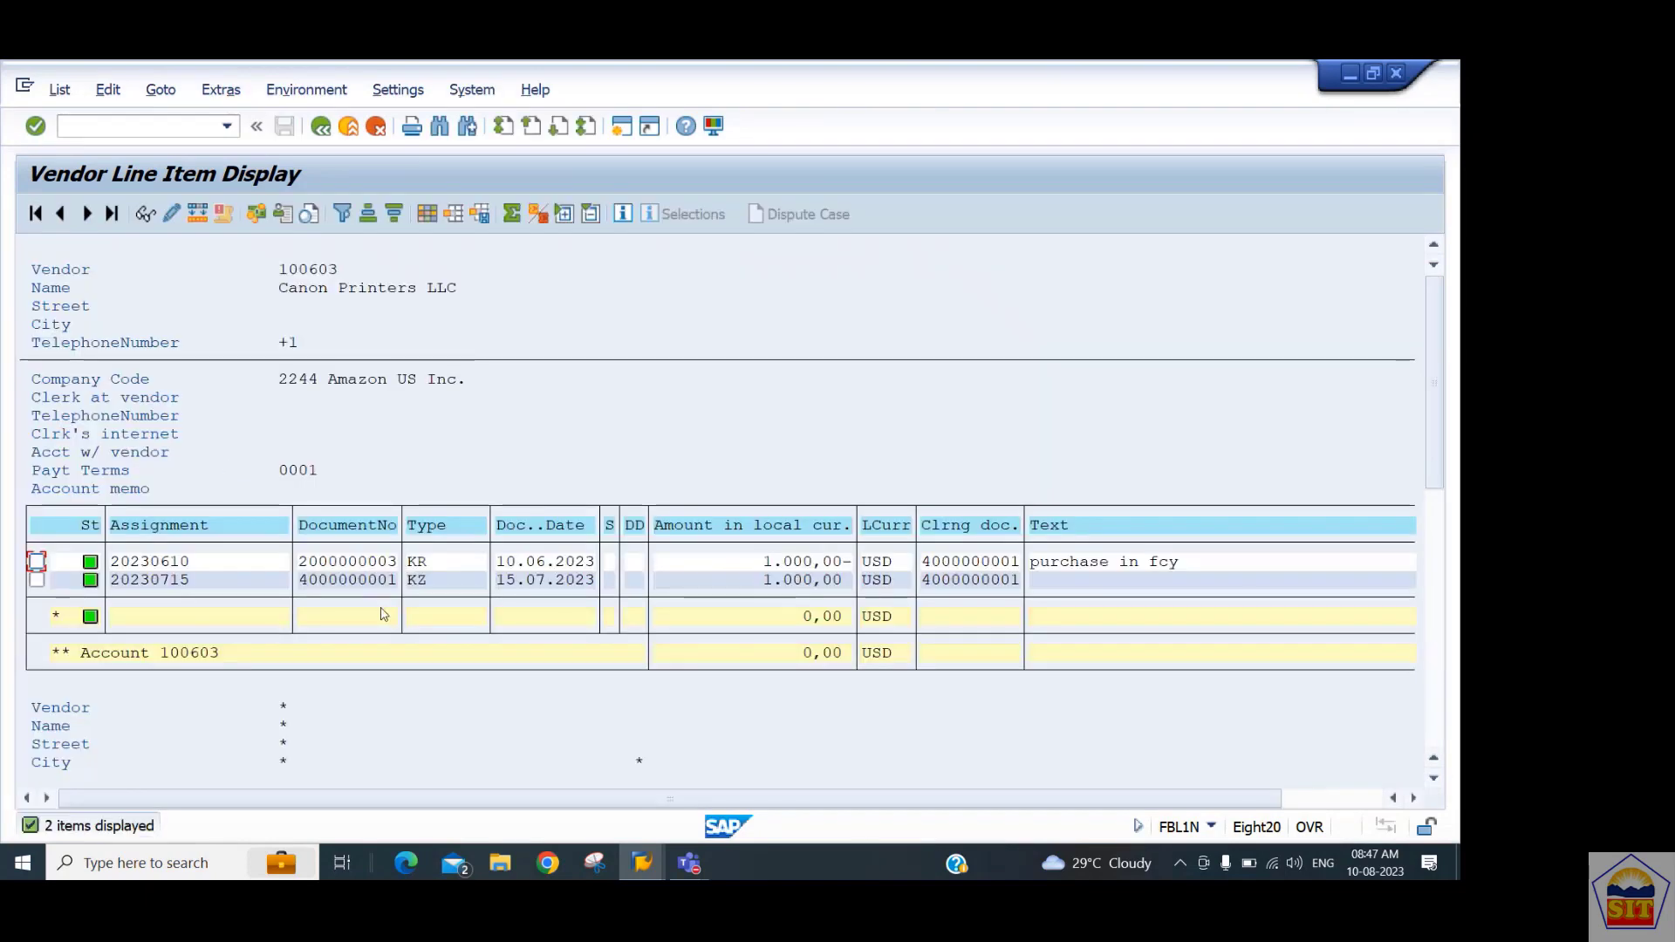
Compare the clearing dates and document numbers in BSAK with the cleared items in the vendor line item display.
{"action": "left_click", "coordinate": [334, 579]}
{"action": "key", "text": "alt+Tab"}
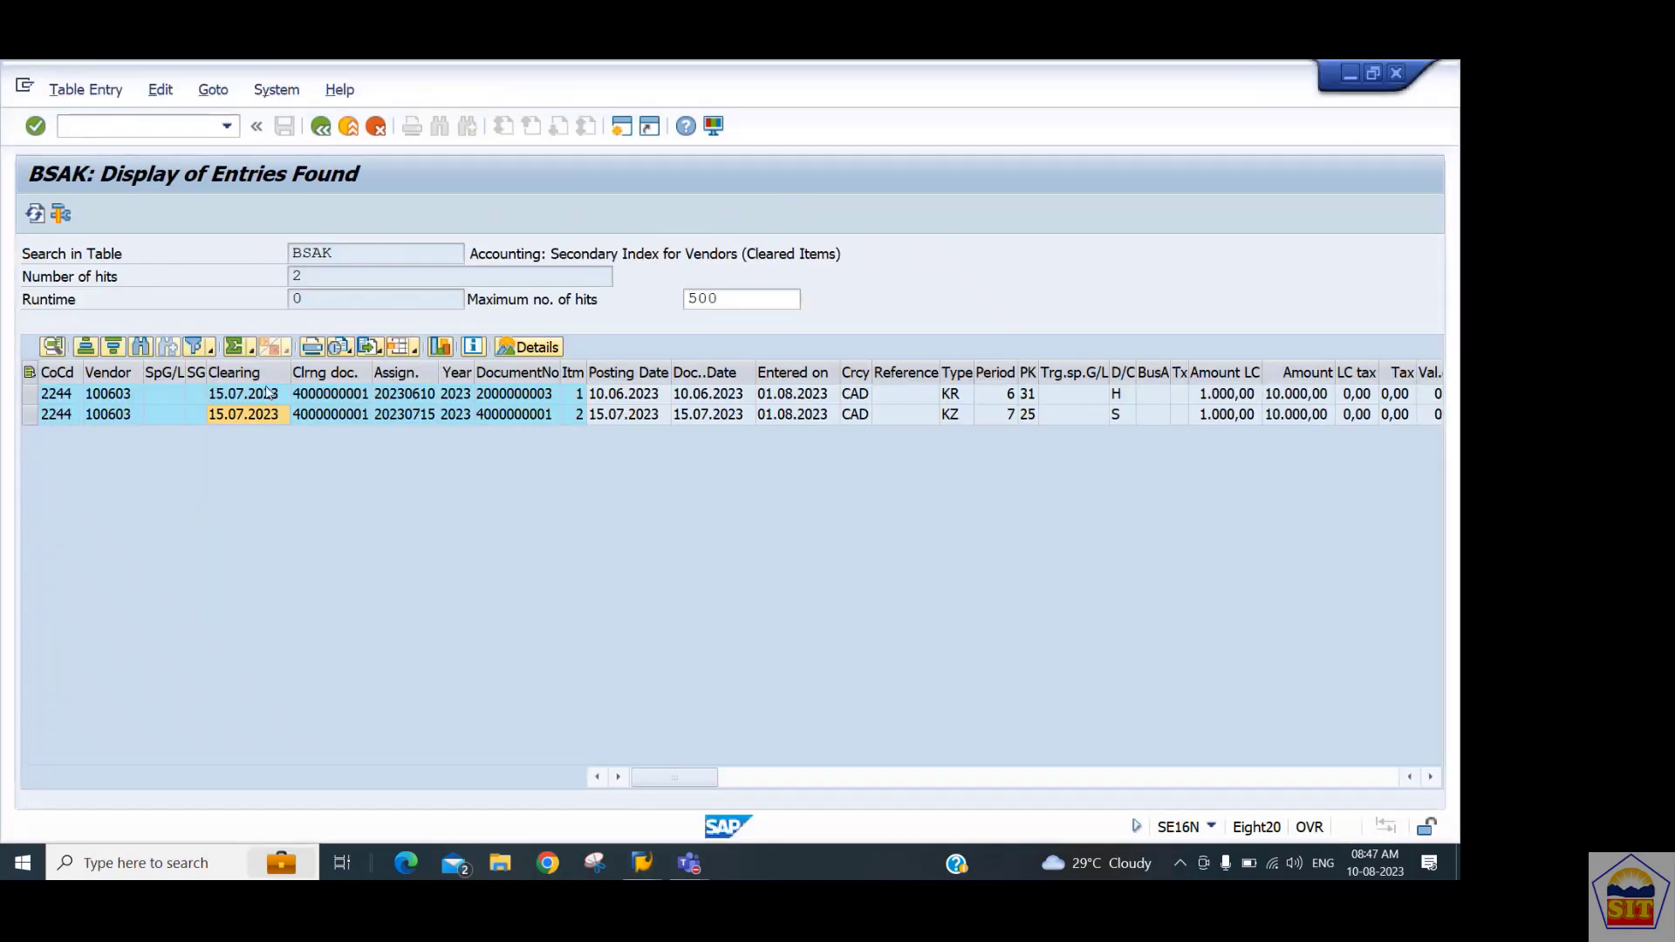
{"action": "left_click", "coordinate": [261, 415]}
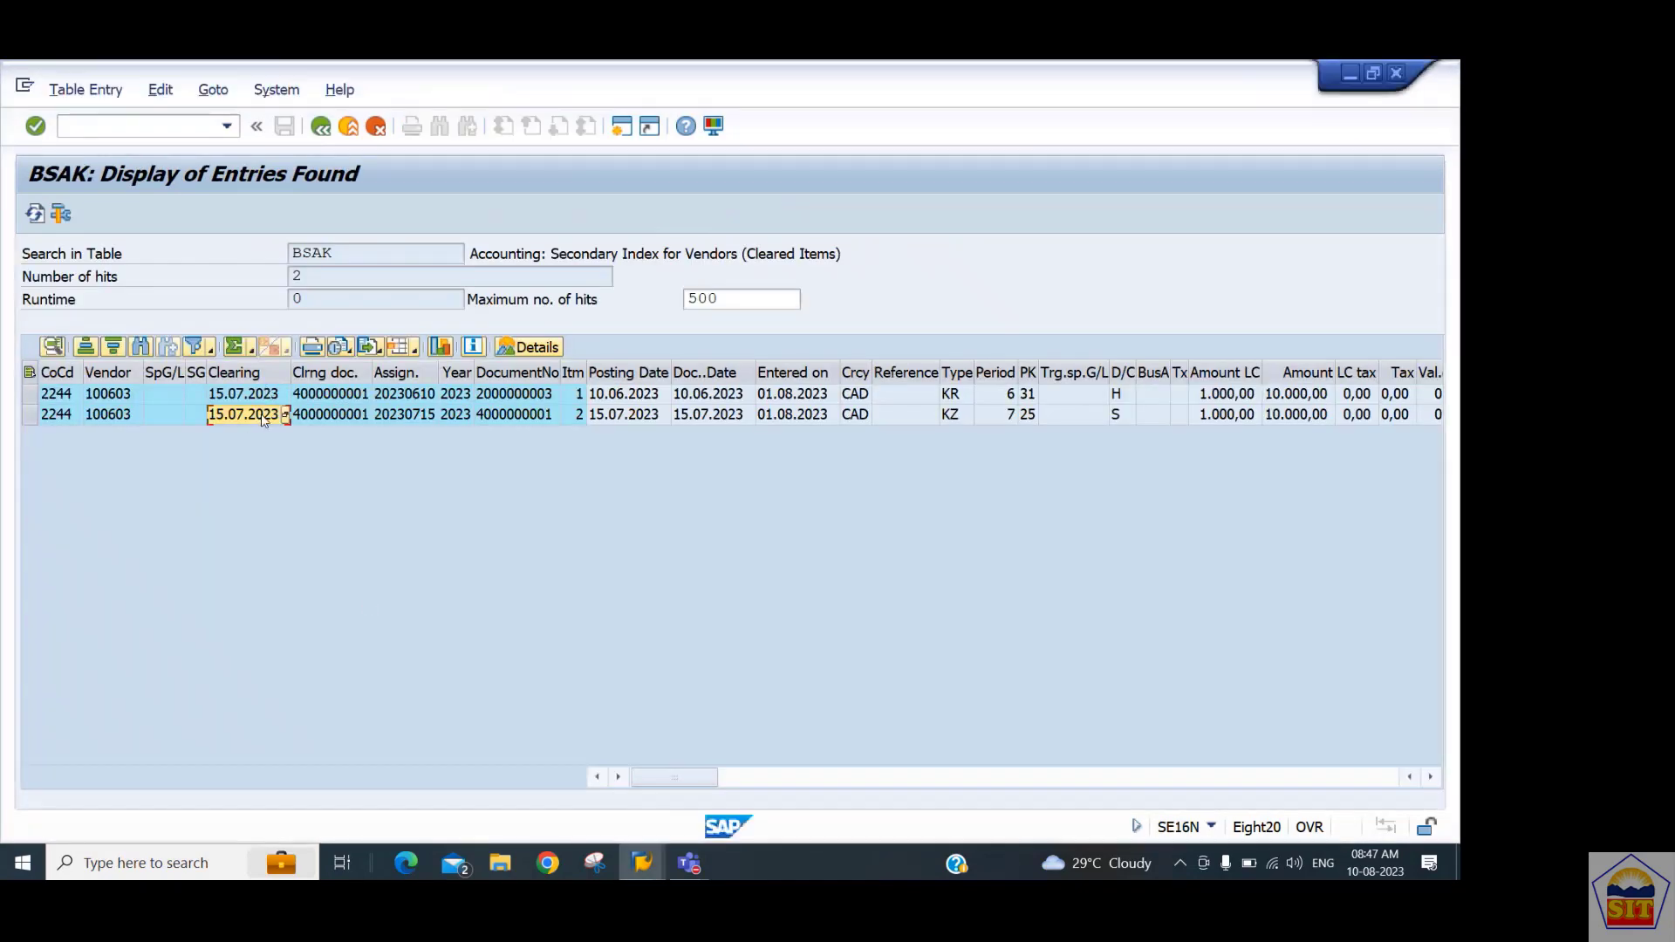
{"action": "left_click", "coordinate": [520, 397]}
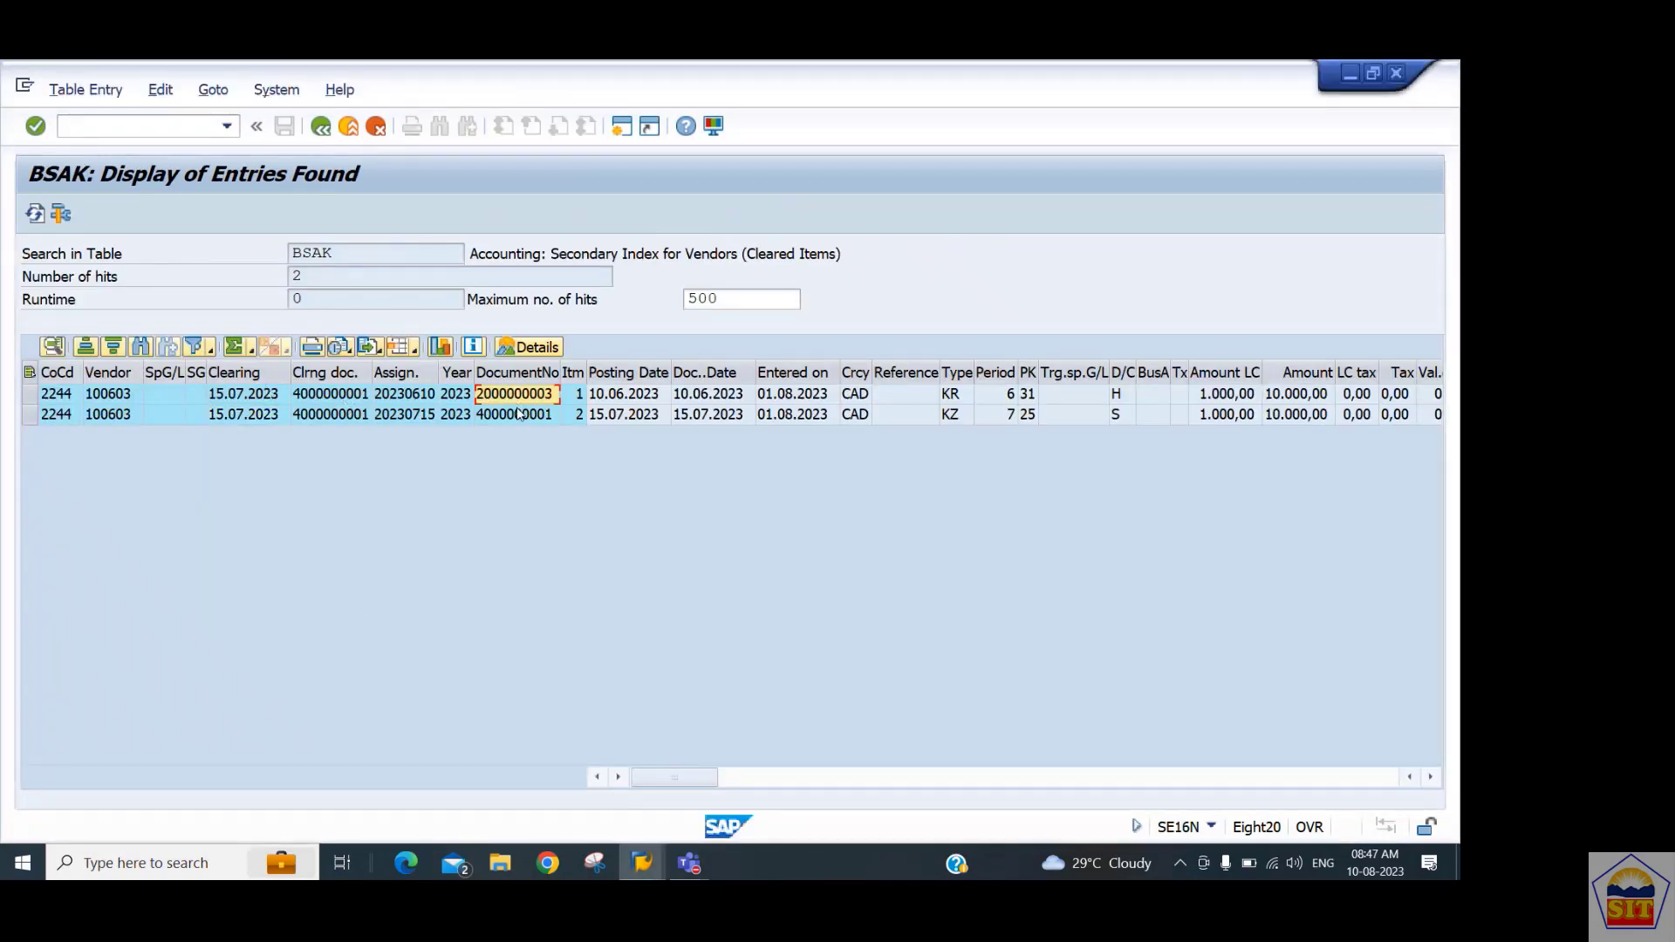
{"action": "left_click", "coordinate": [518, 417]}
{"action": "key", "text": "alt+Tab"}
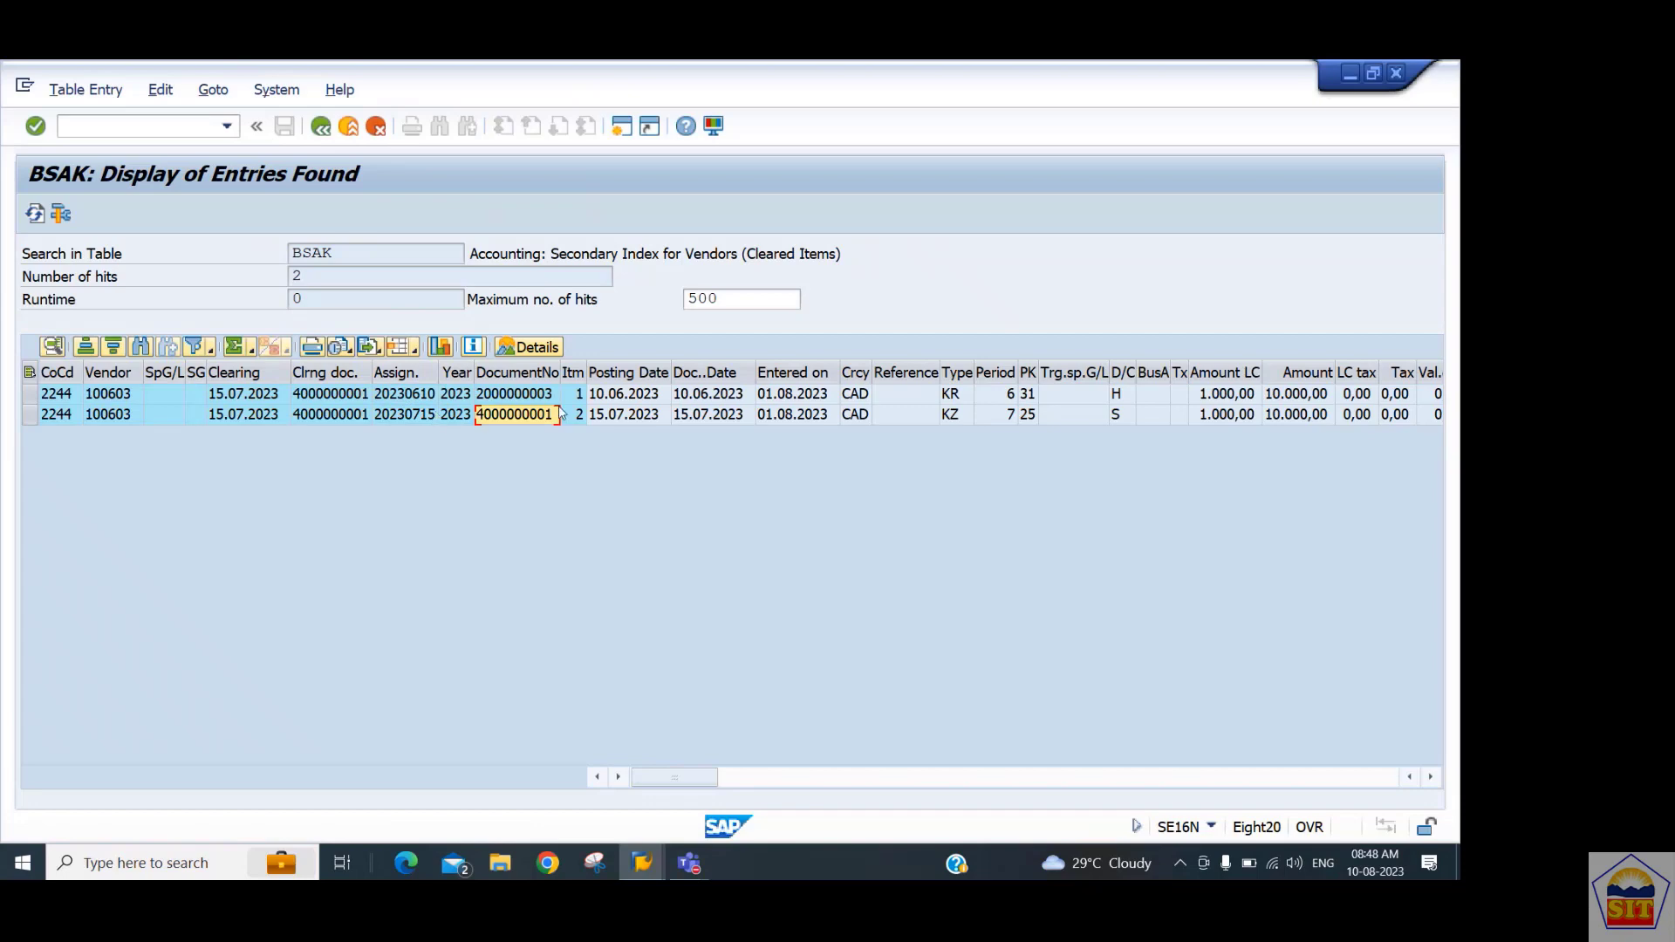
{"action": "key", "text": "alt+Tab"}
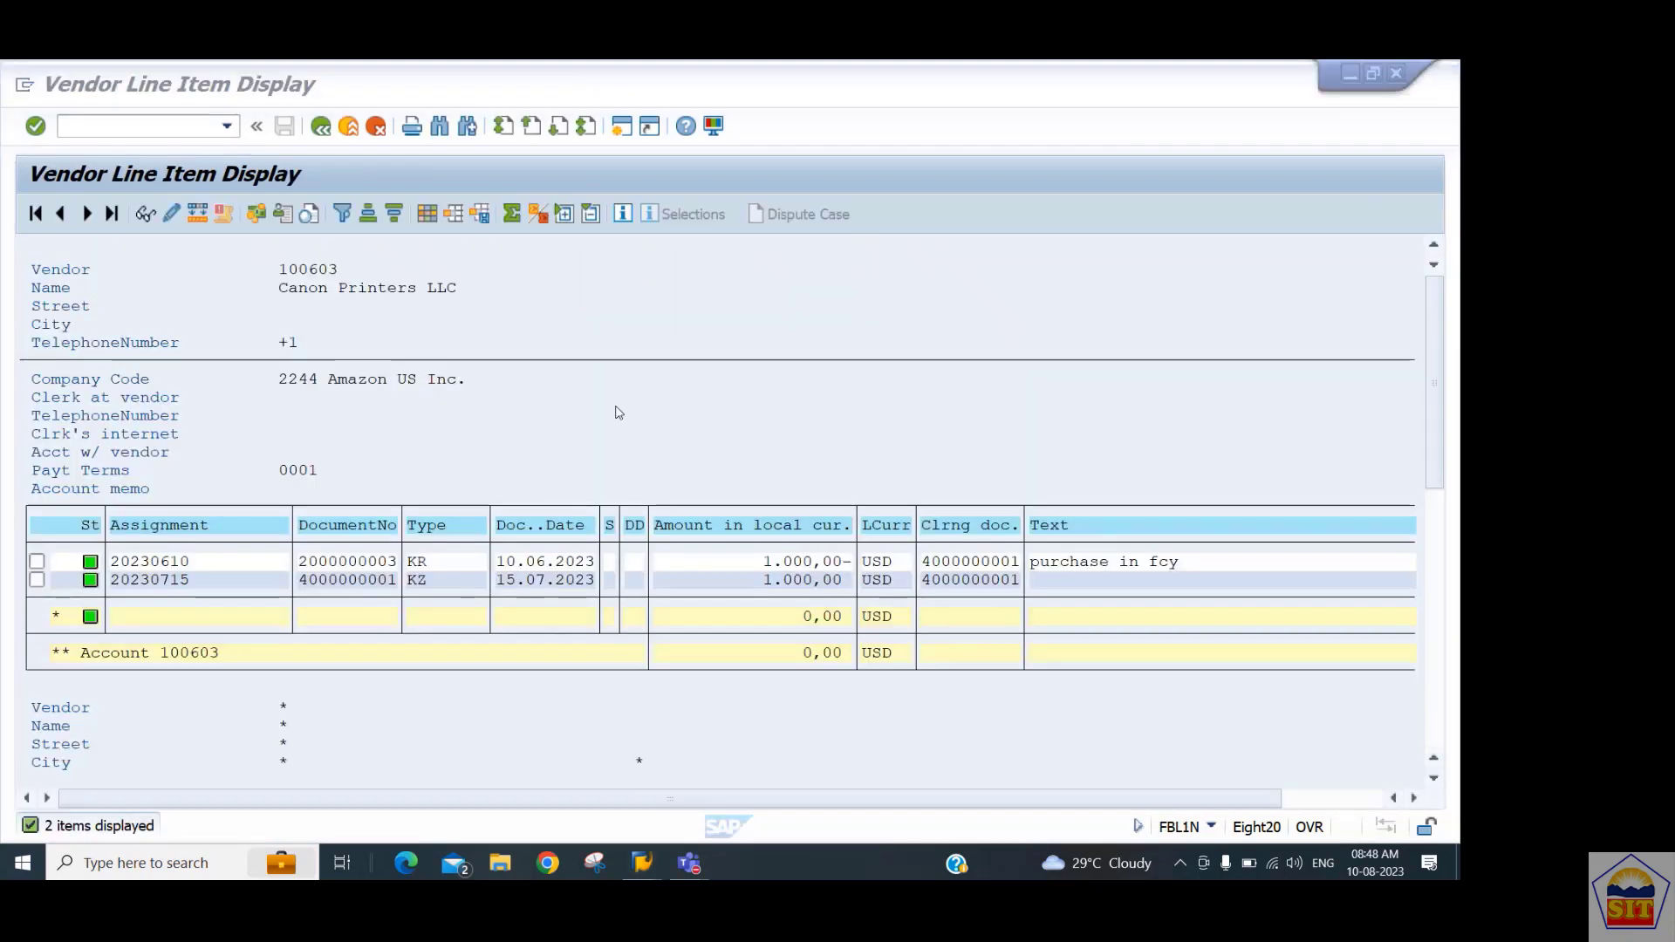
{"action": "key", "text": "alt+Tab"}
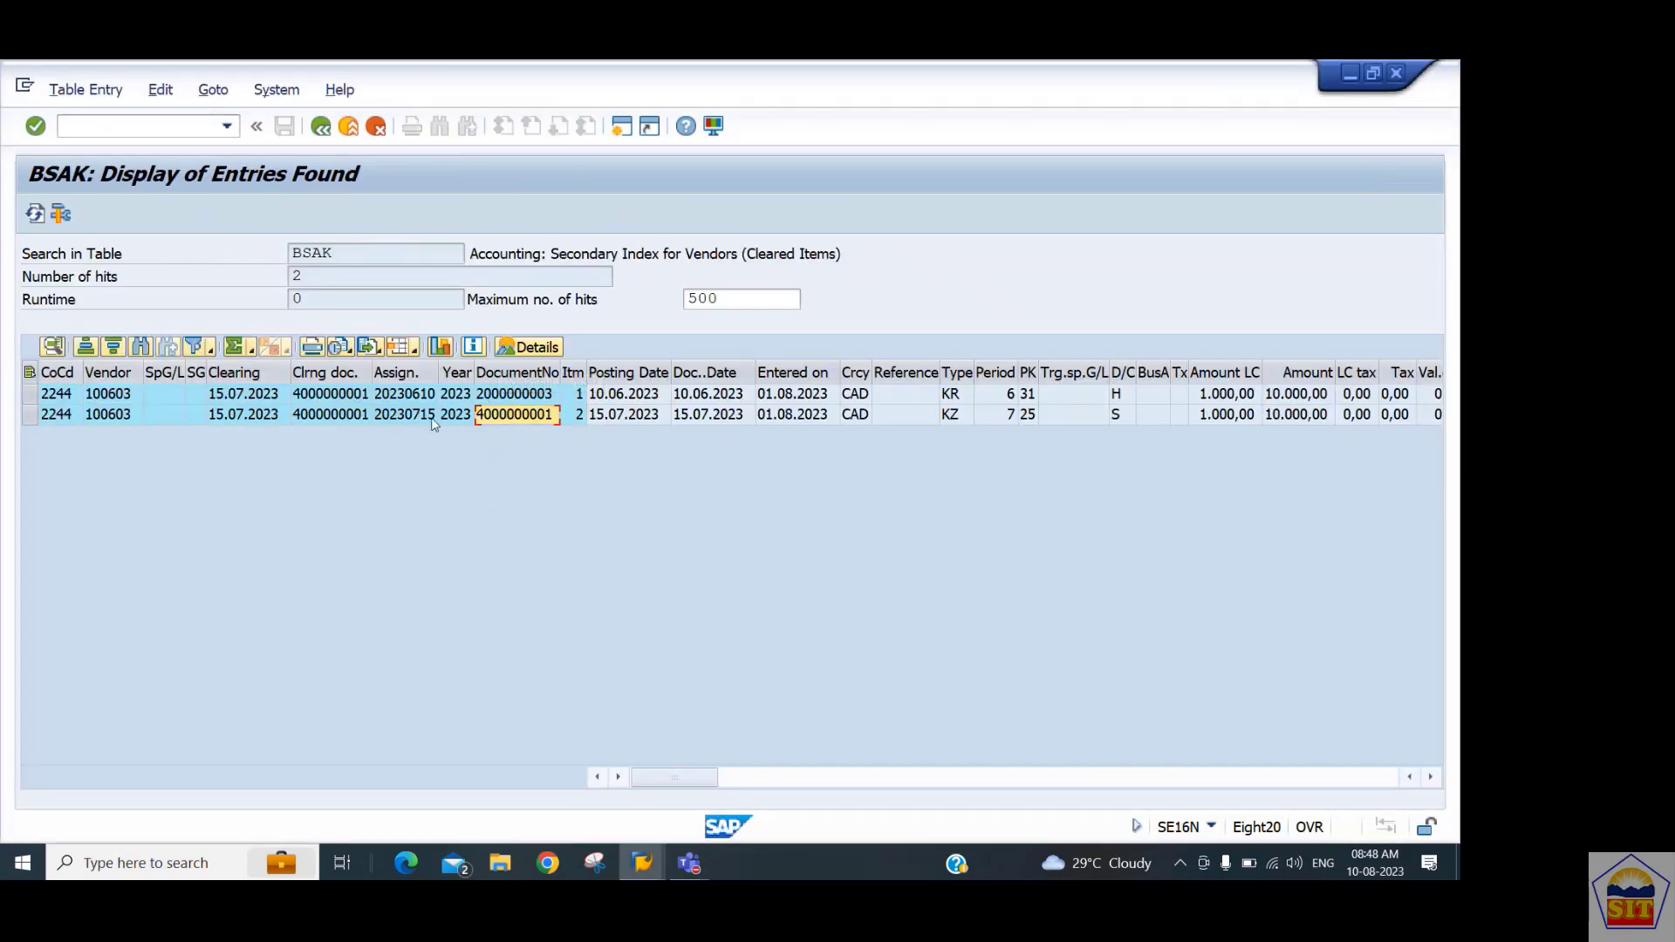
{"action": "key", "text": "alt+Tab"}
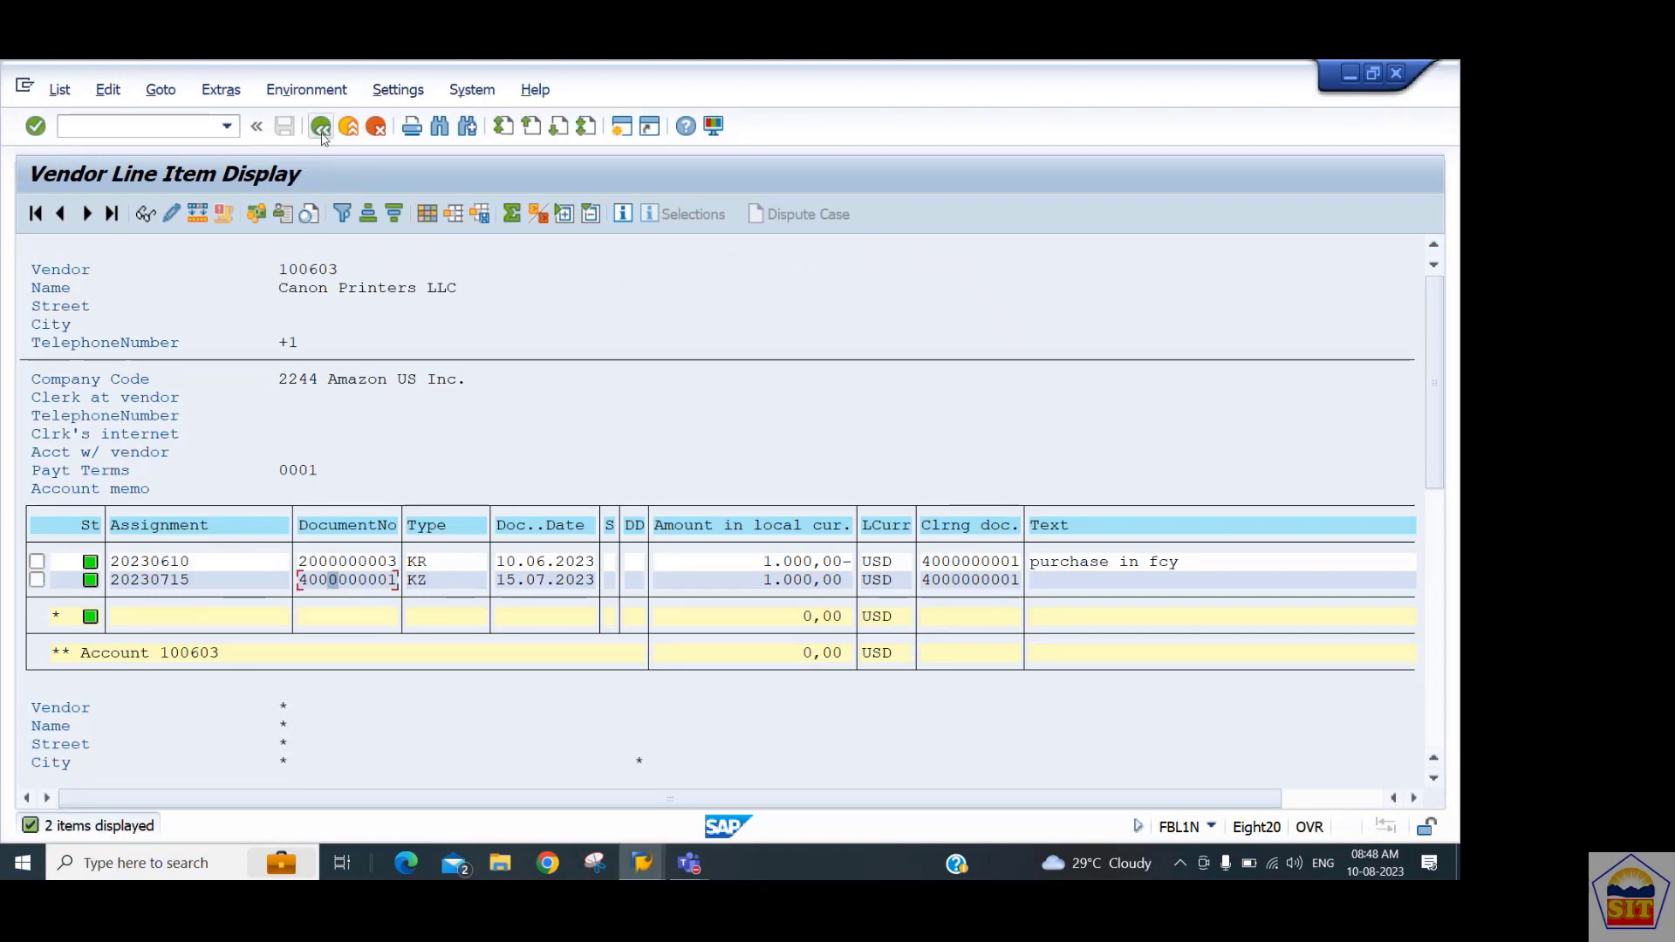
{"action": "key", "text": "alt+Tab"}
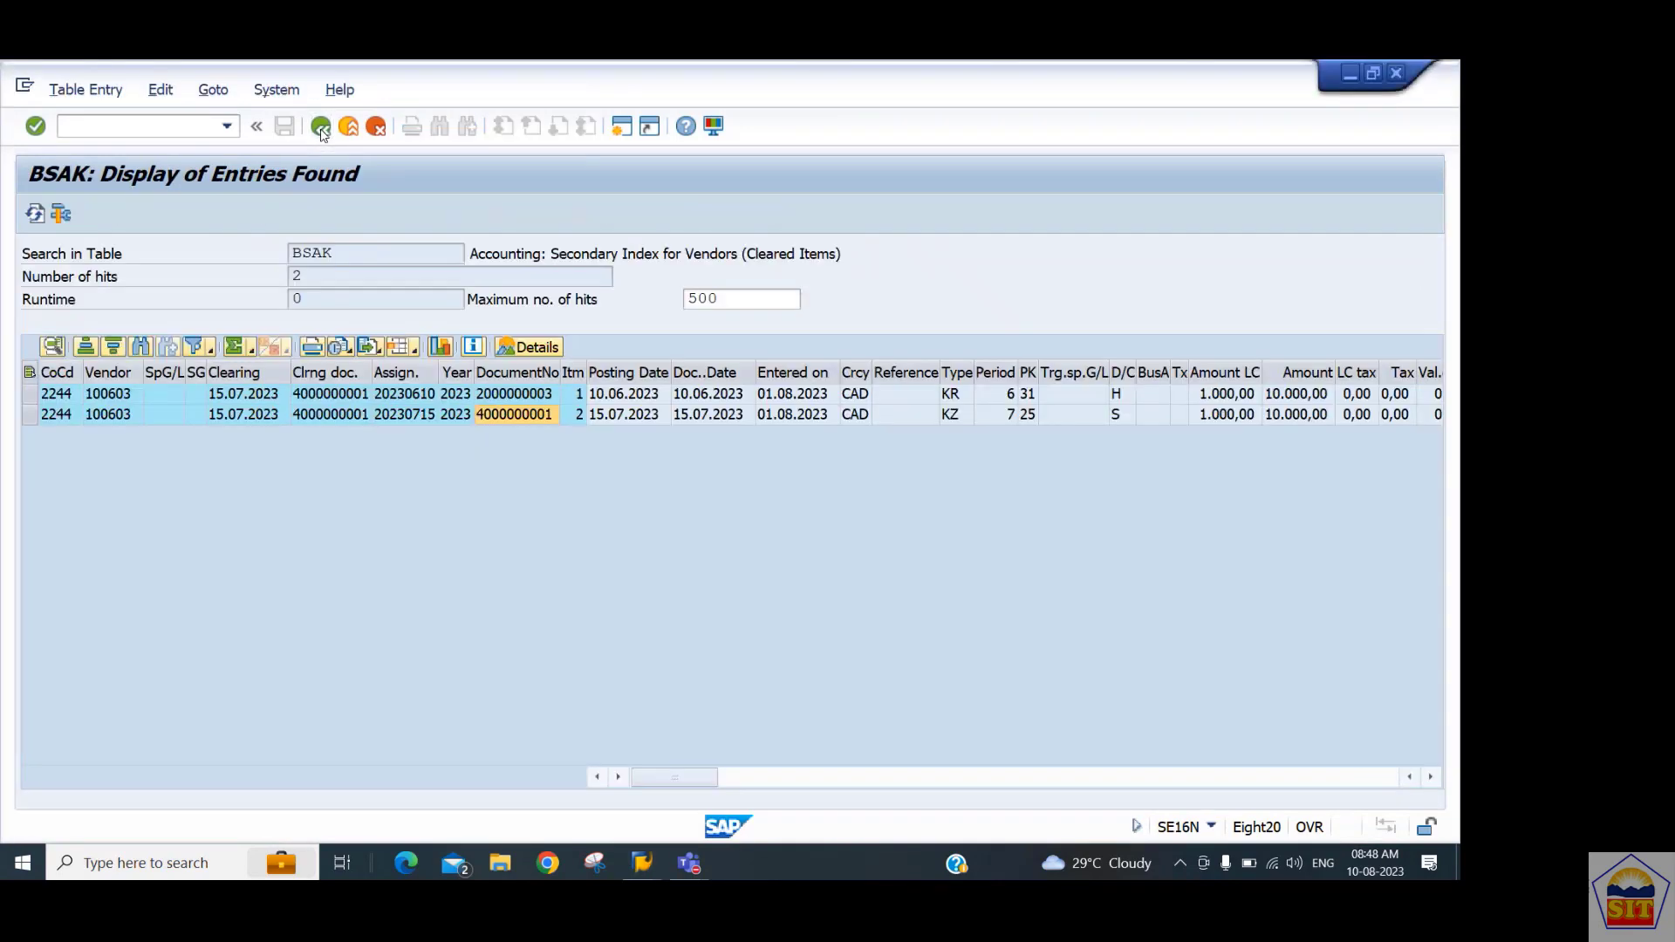
Open the field help for the document number of the first BSAK entry.
{"action": "left_click", "coordinate": [508, 399]}
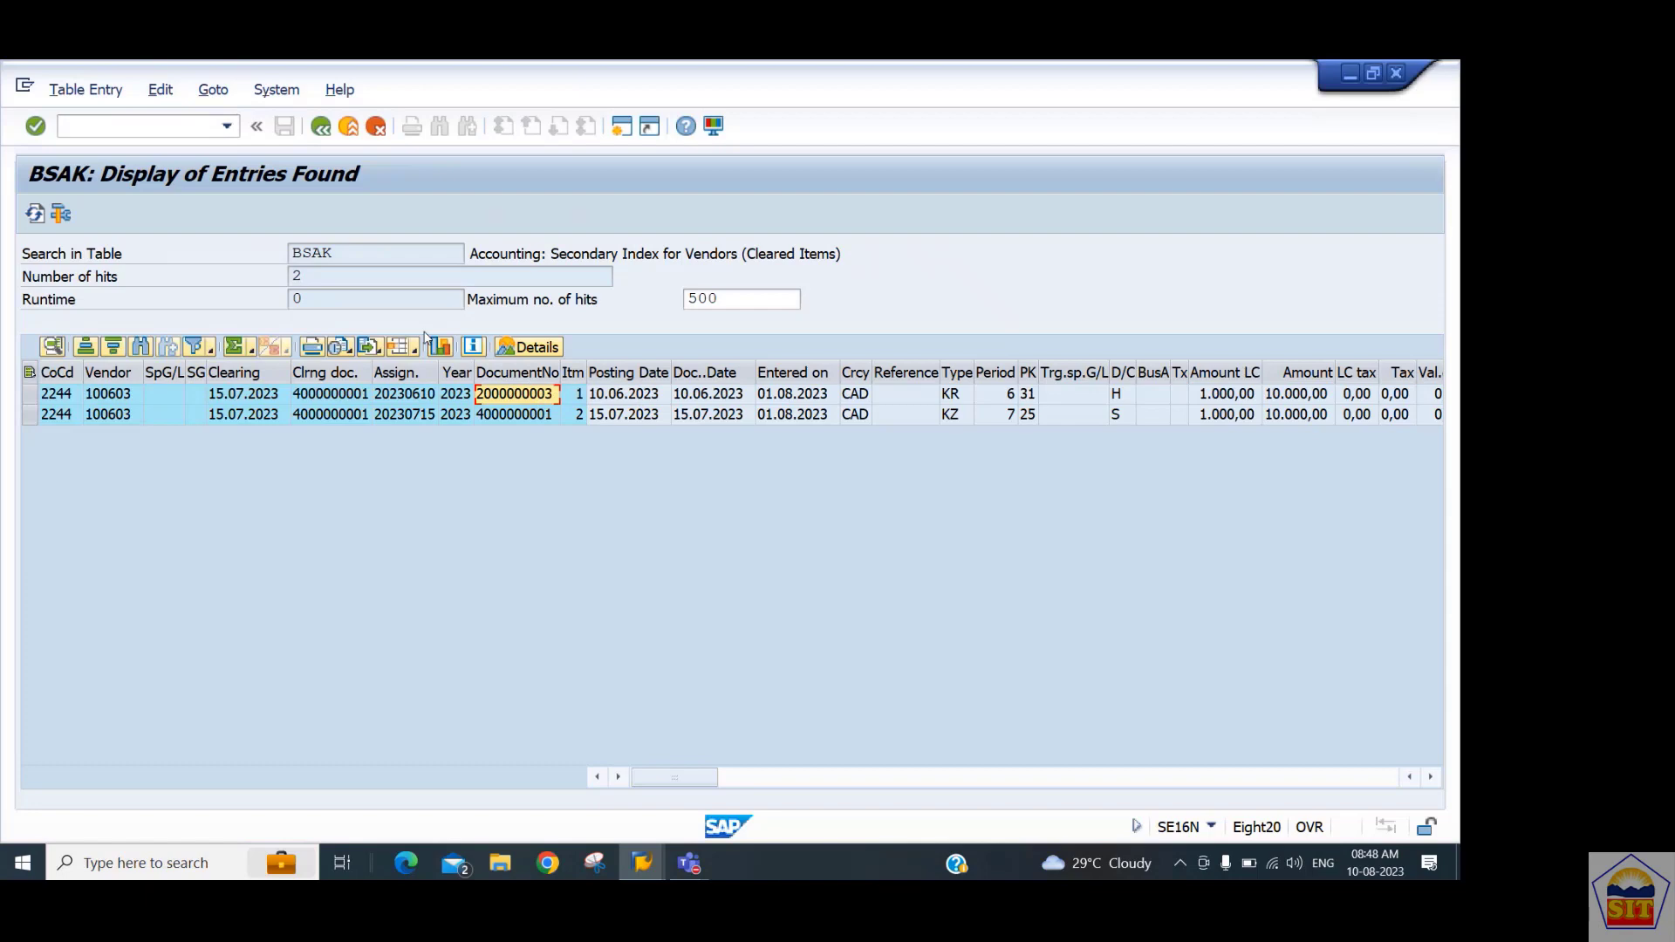
{"action": "left_click", "coordinate": [686, 127]}
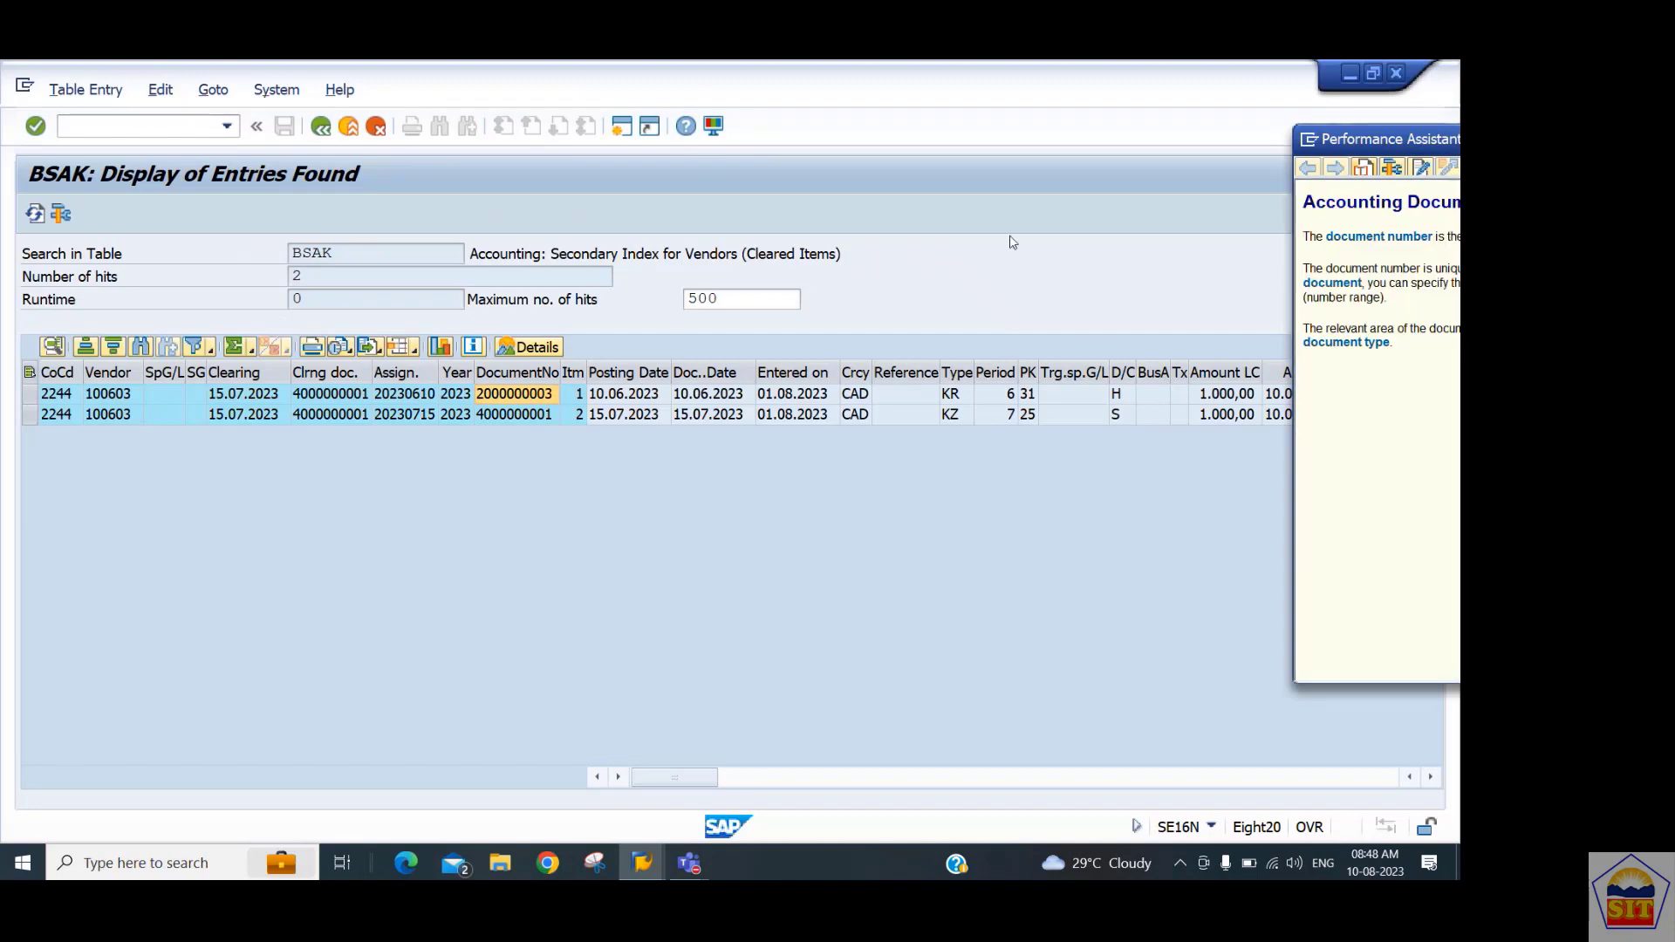
Open the technical information for the BSAK document number field, check its table name and field name, and close it.
{"action": "left_click_drag", "start_coordinate": [1331, 147], "coordinate": [852, 148]}
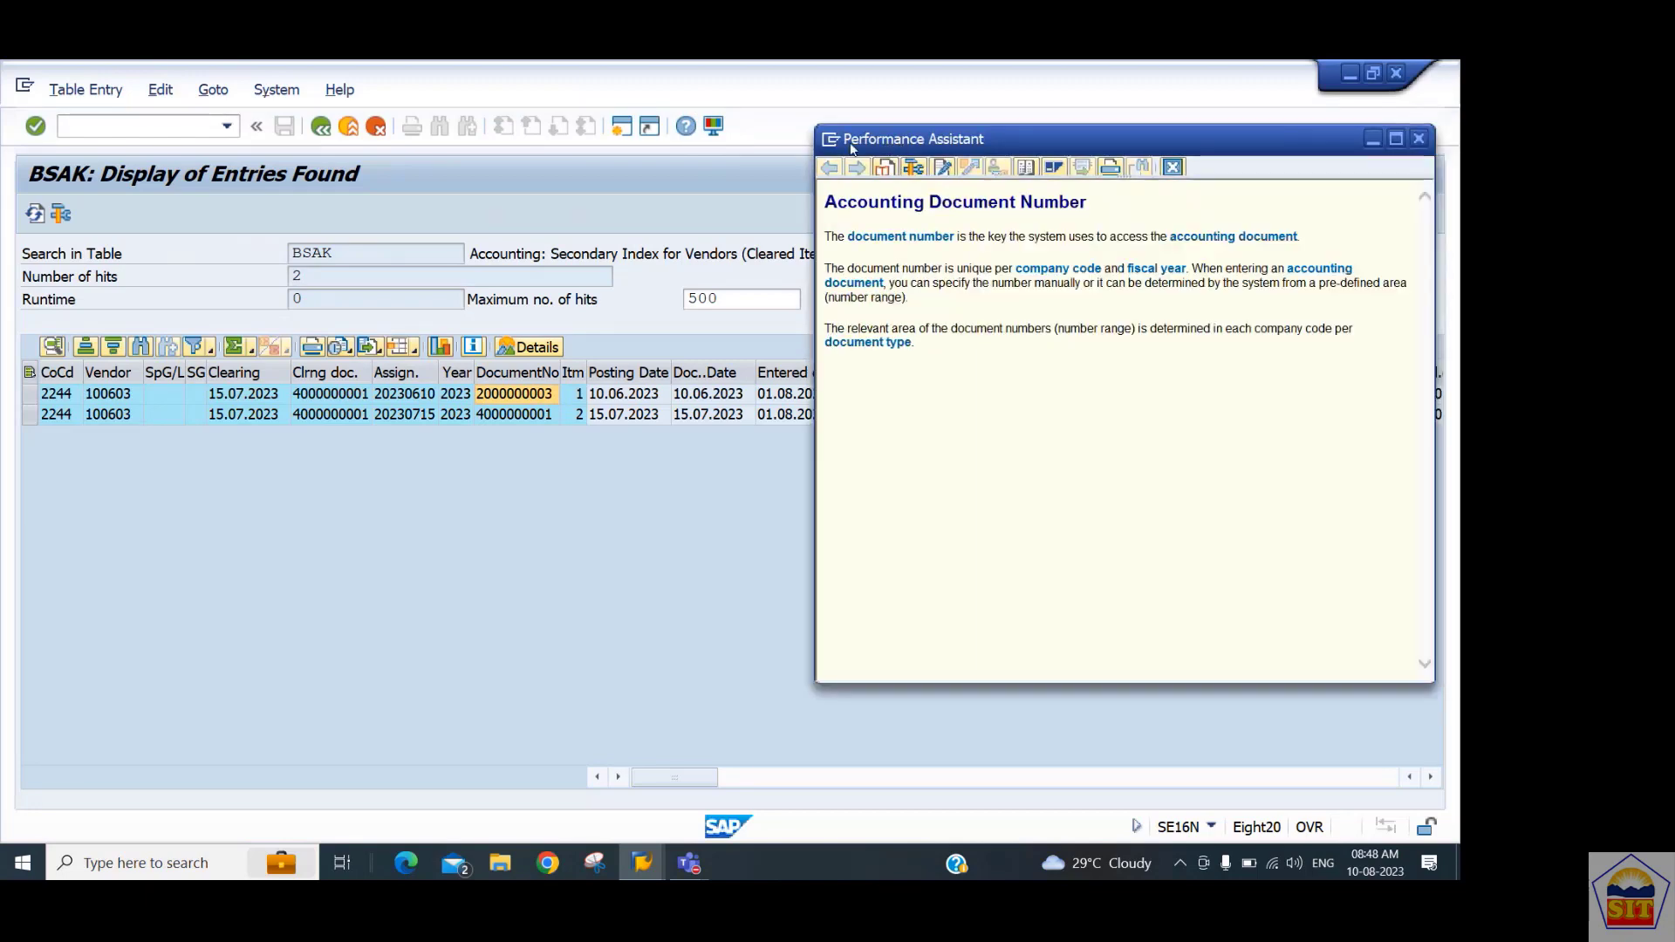
{"action": "left_click", "coordinate": [913, 166]}
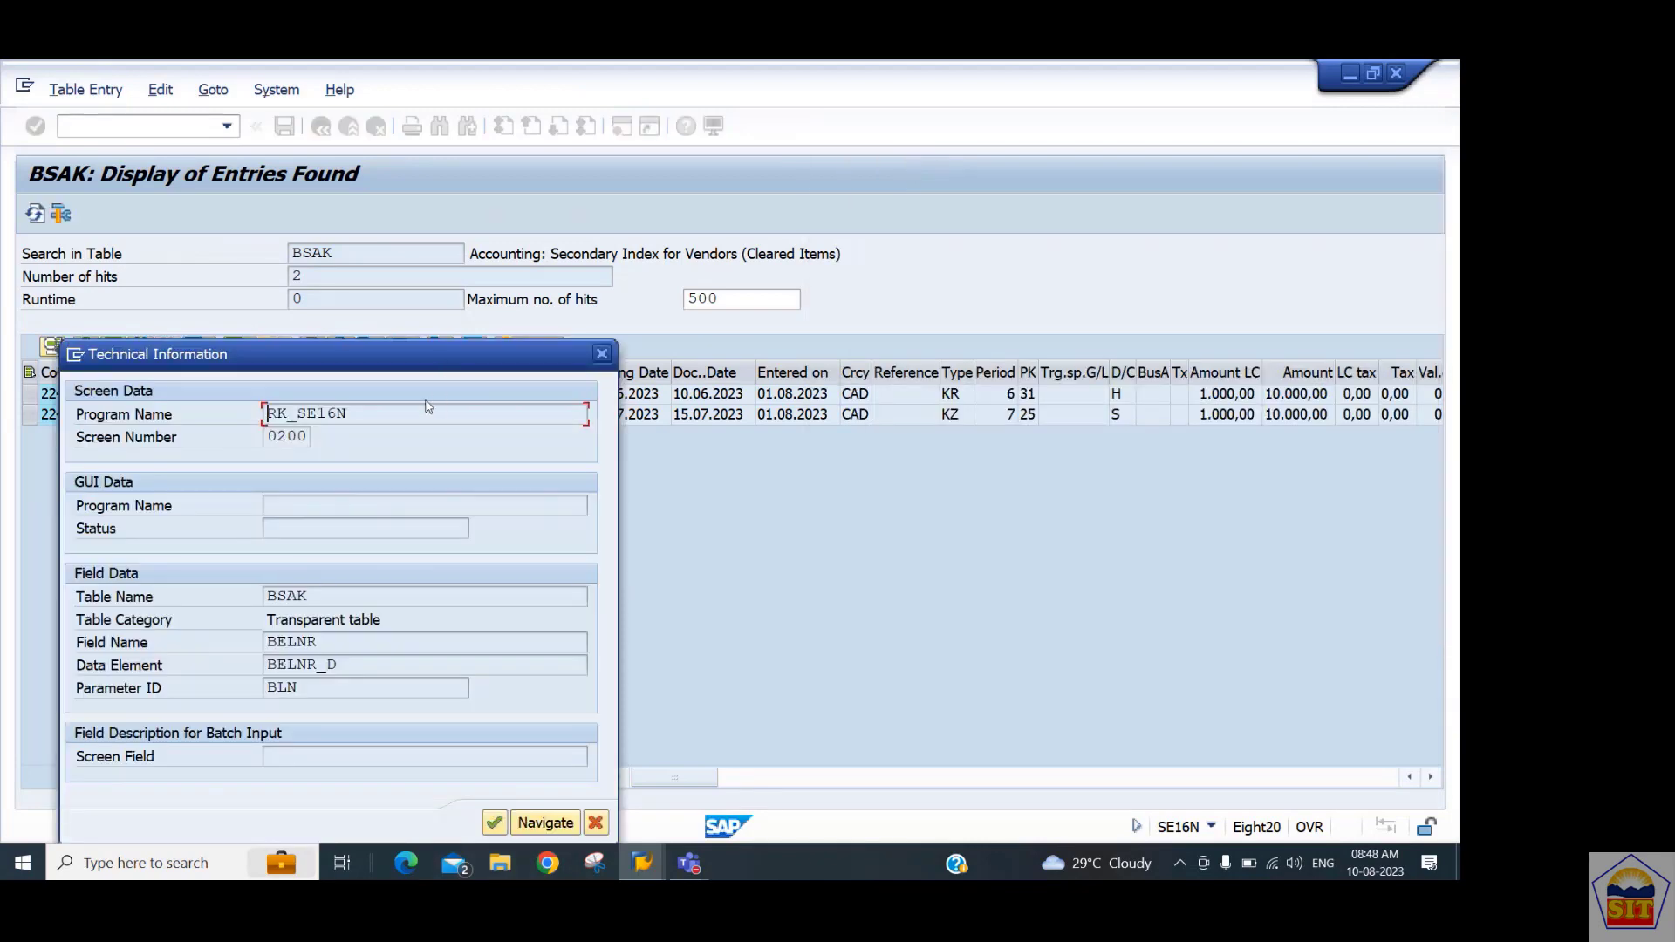
{"action": "left_click", "coordinate": [240, 593]}
{"action": "left_click_drag", "start_coordinate": [240, 594], "coordinate": [188, 594]}
{"action": "left_click_drag", "start_coordinate": [333, 644], "coordinate": [241, 647]}
{"action": "left_click_drag", "start_coordinate": [338, 596], "coordinate": [185, 604]}
{"action": "left_click_drag", "start_coordinate": [333, 642], "coordinate": [215, 659]}
{"action": "left_click", "coordinate": [597, 825]}
{"action": "left_click", "coordinate": [277, 89]}
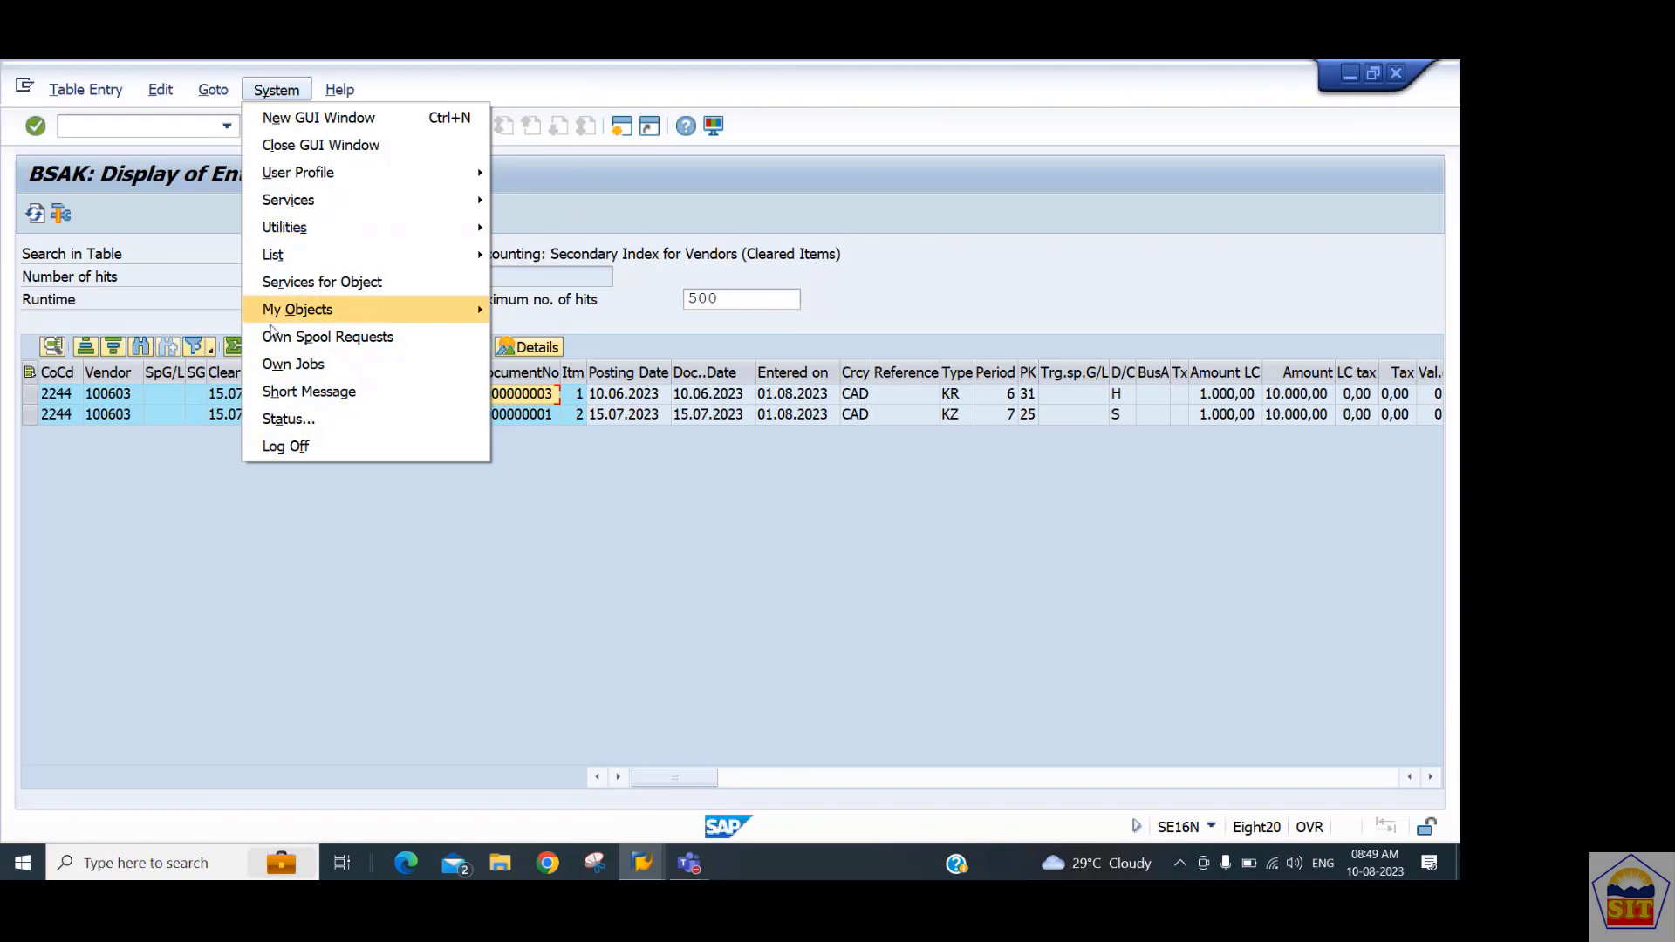
{"action": "left_click", "coordinate": [63, 569]}
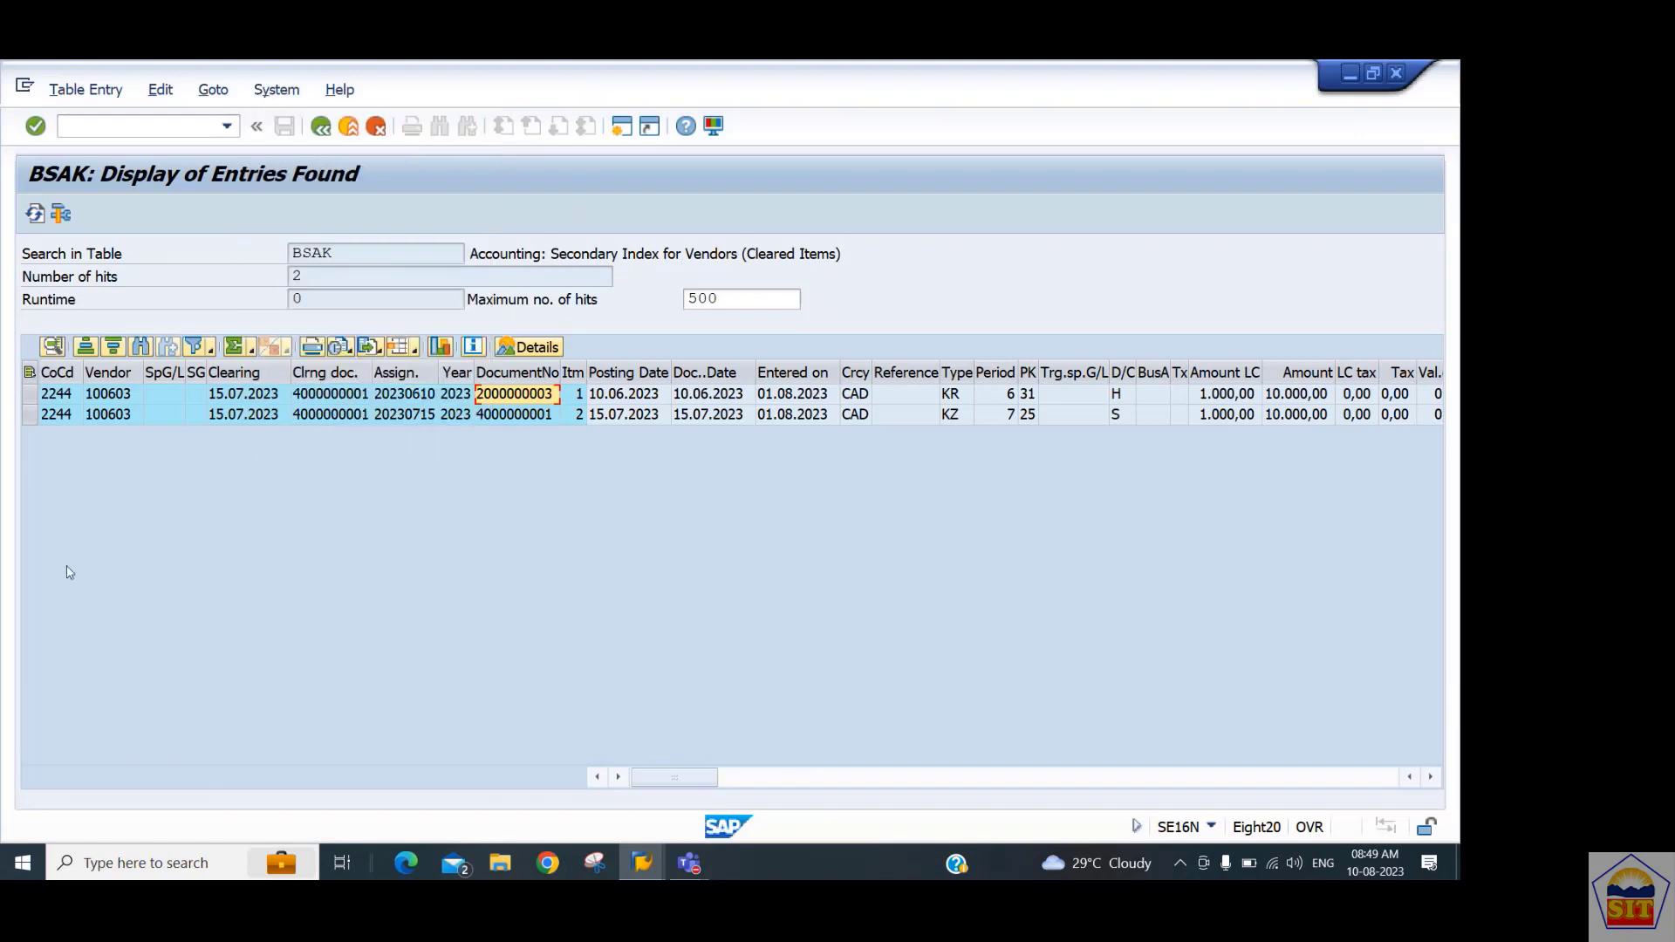
Return to the General Table Display selection and load table BSAD.
{"action": "left_click", "coordinate": [321, 125]}
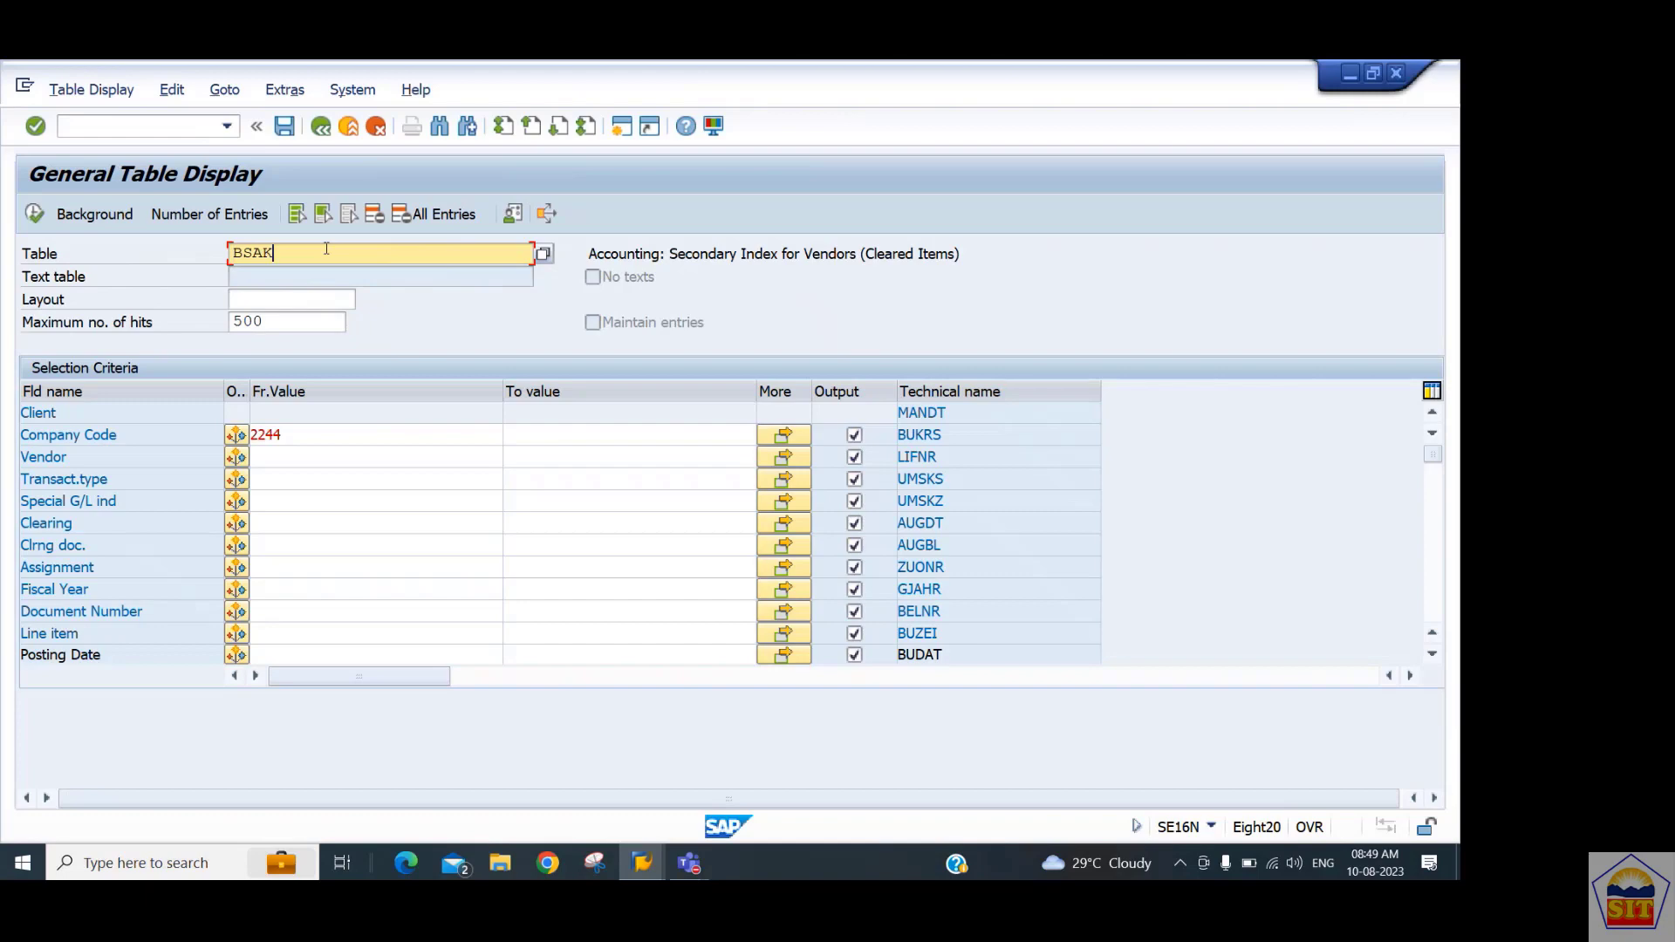
{"action": "key", "text": "BackSpace"}
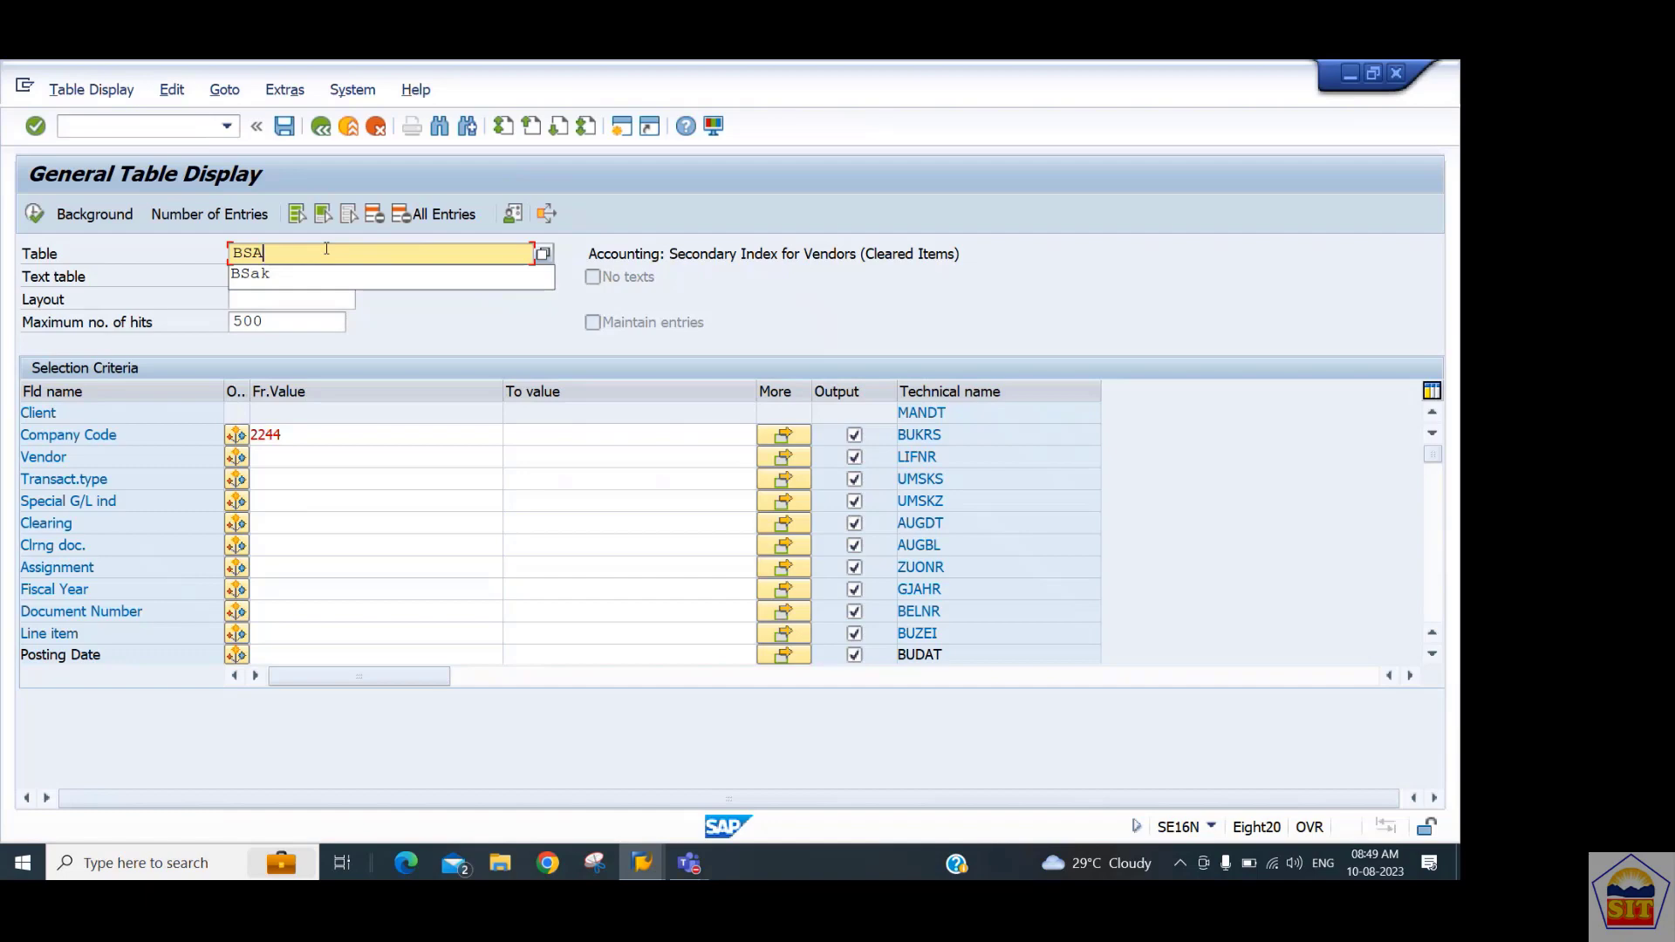
{"action": "type", "text": "D"}
{"action": "key", "text": "Return"}
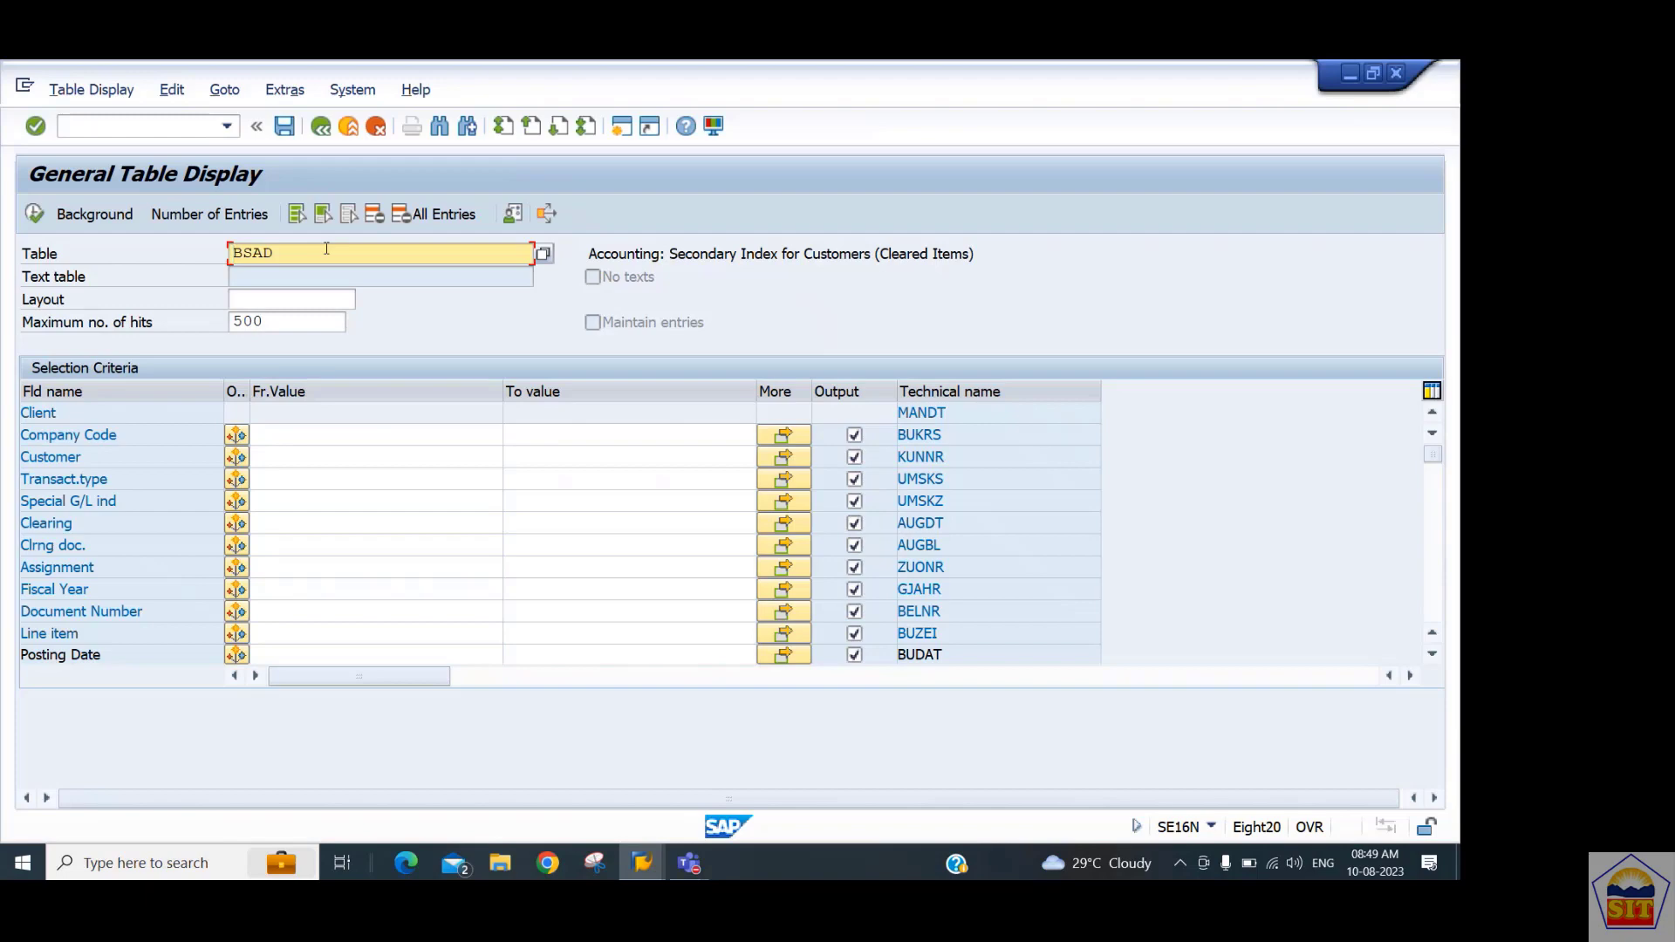
Load table BSID in the General Table Display selection, then leave the transaction.
{"action": "left_click", "coordinate": [326, 250]}
{"action": "key", "text": "BackSpace"}
{"action": "key", "text": "BackSpace"}
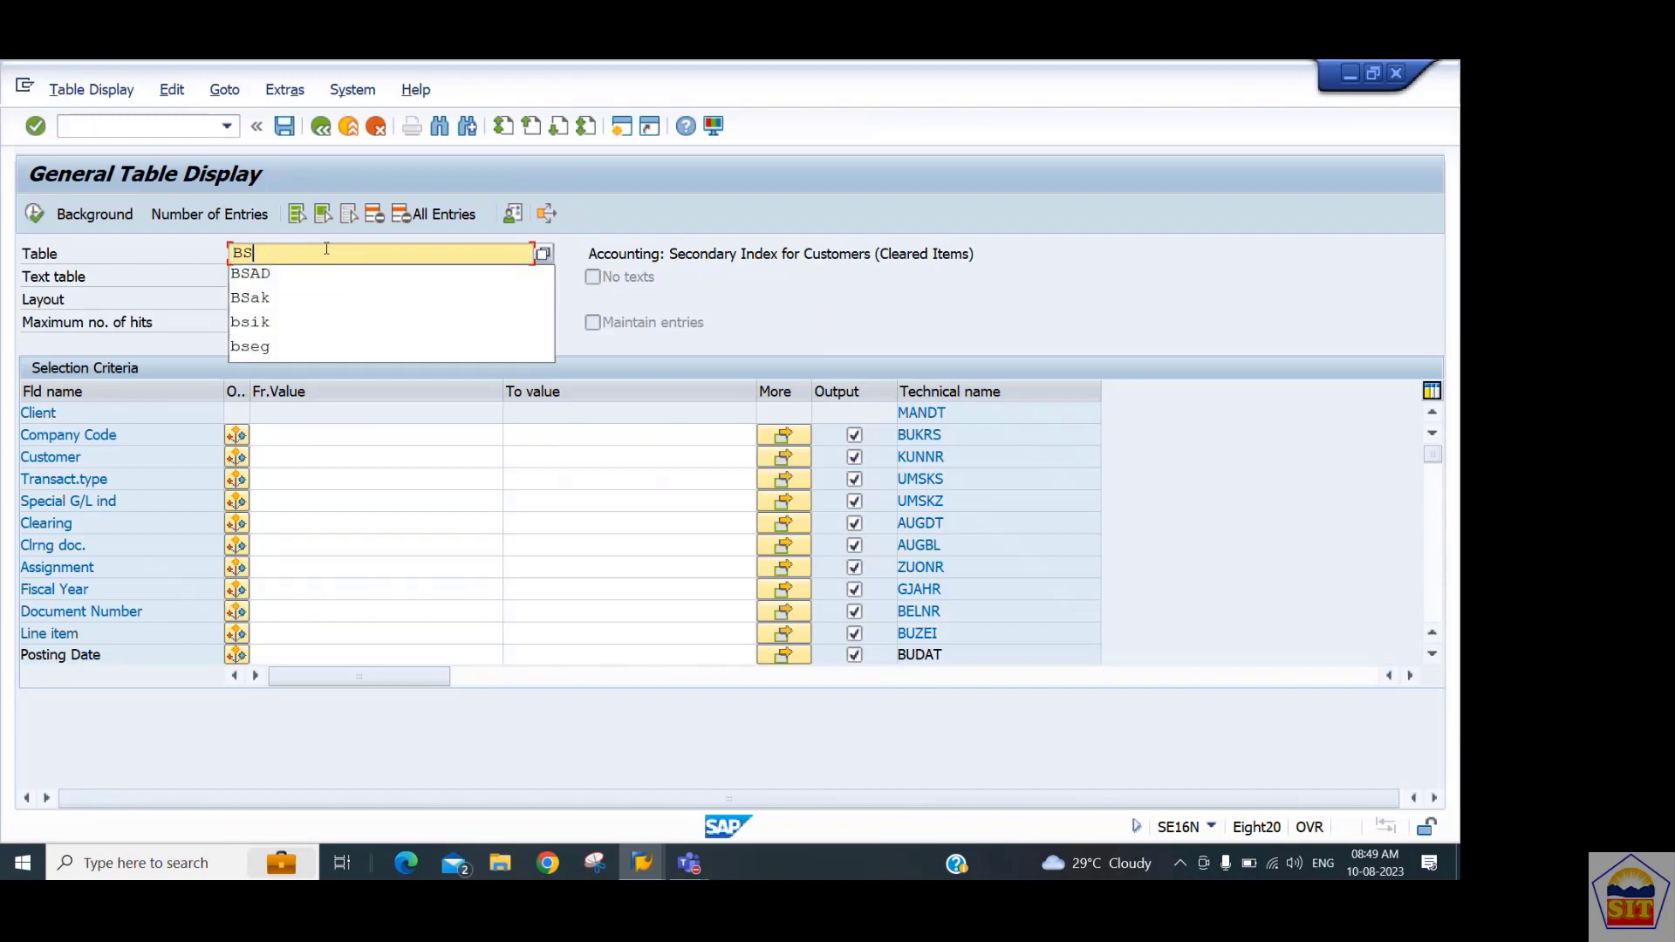
{"action": "type", "text": "ID"}
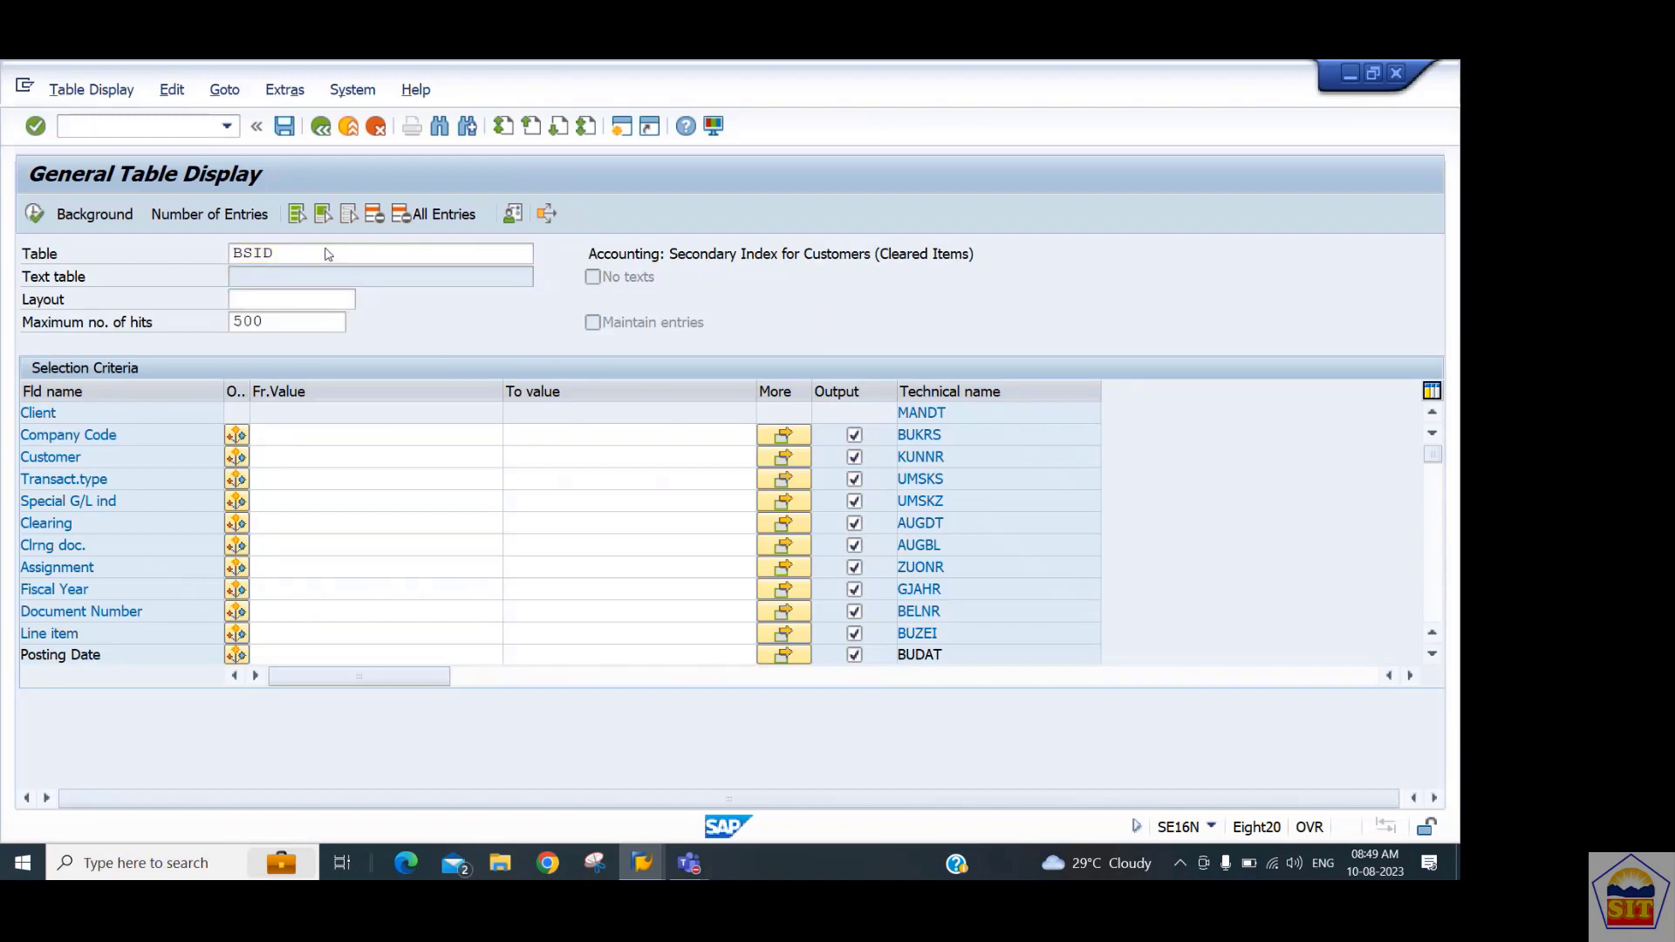
{"action": "key", "text": "Return"}
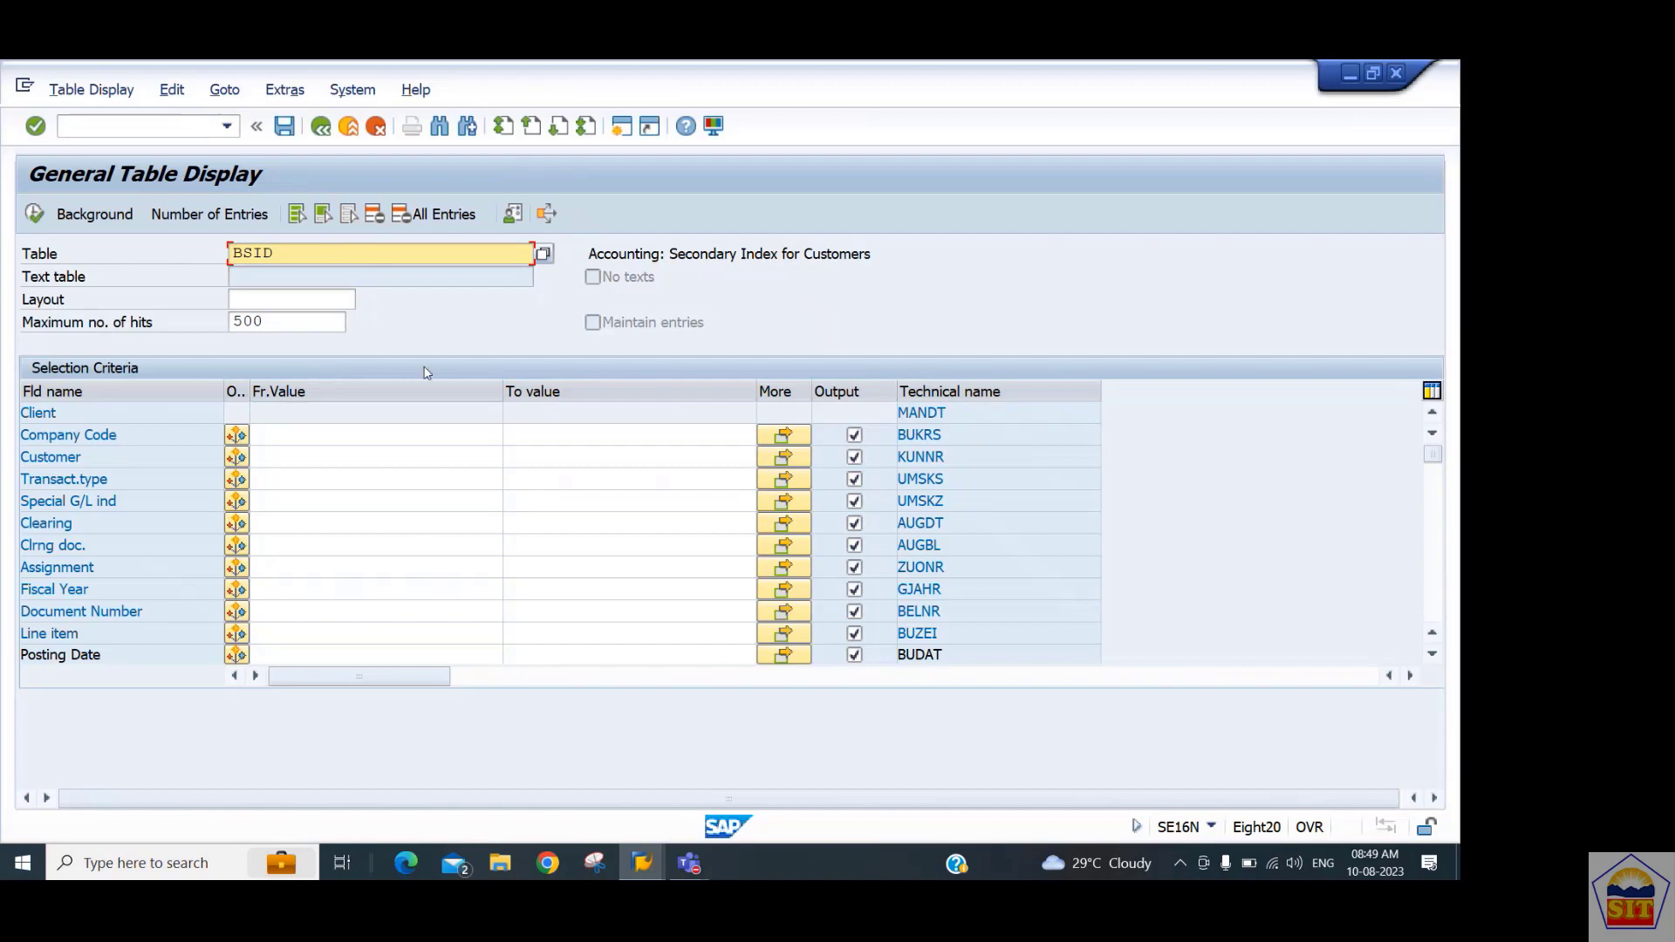
{"action": "left_click", "coordinate": [321, 128]}
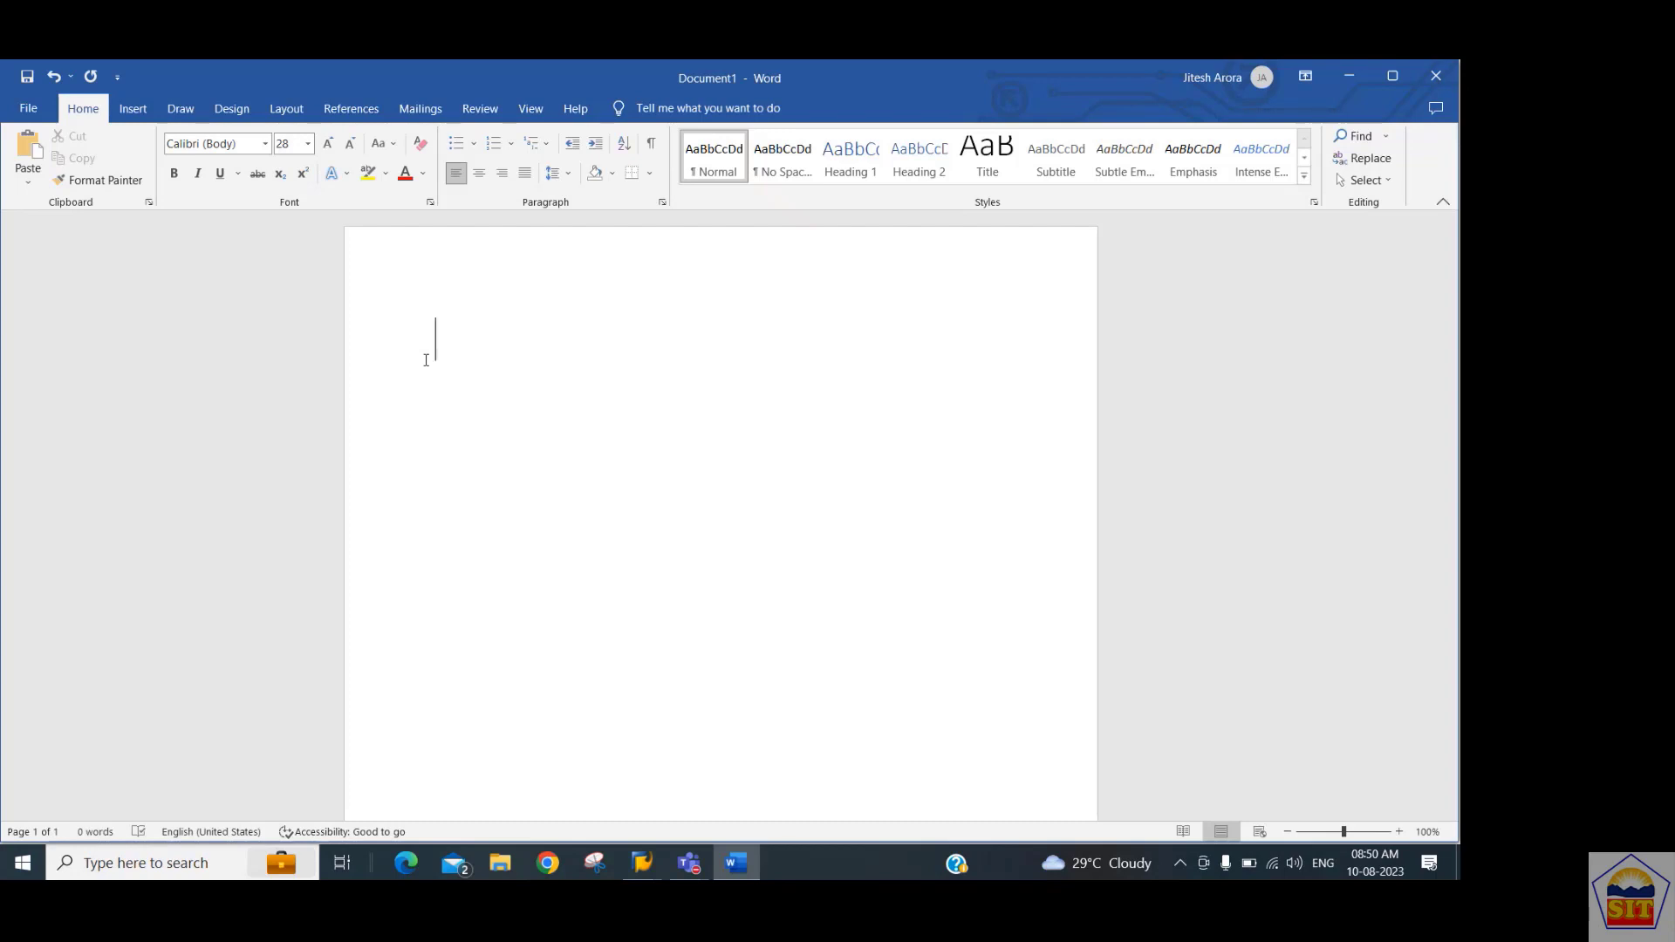
In a blank Word document, write the heading "Ticketing Tools" with "Service Now" on the line below.
{"action": "type", "text": "Ticketing Tools"}
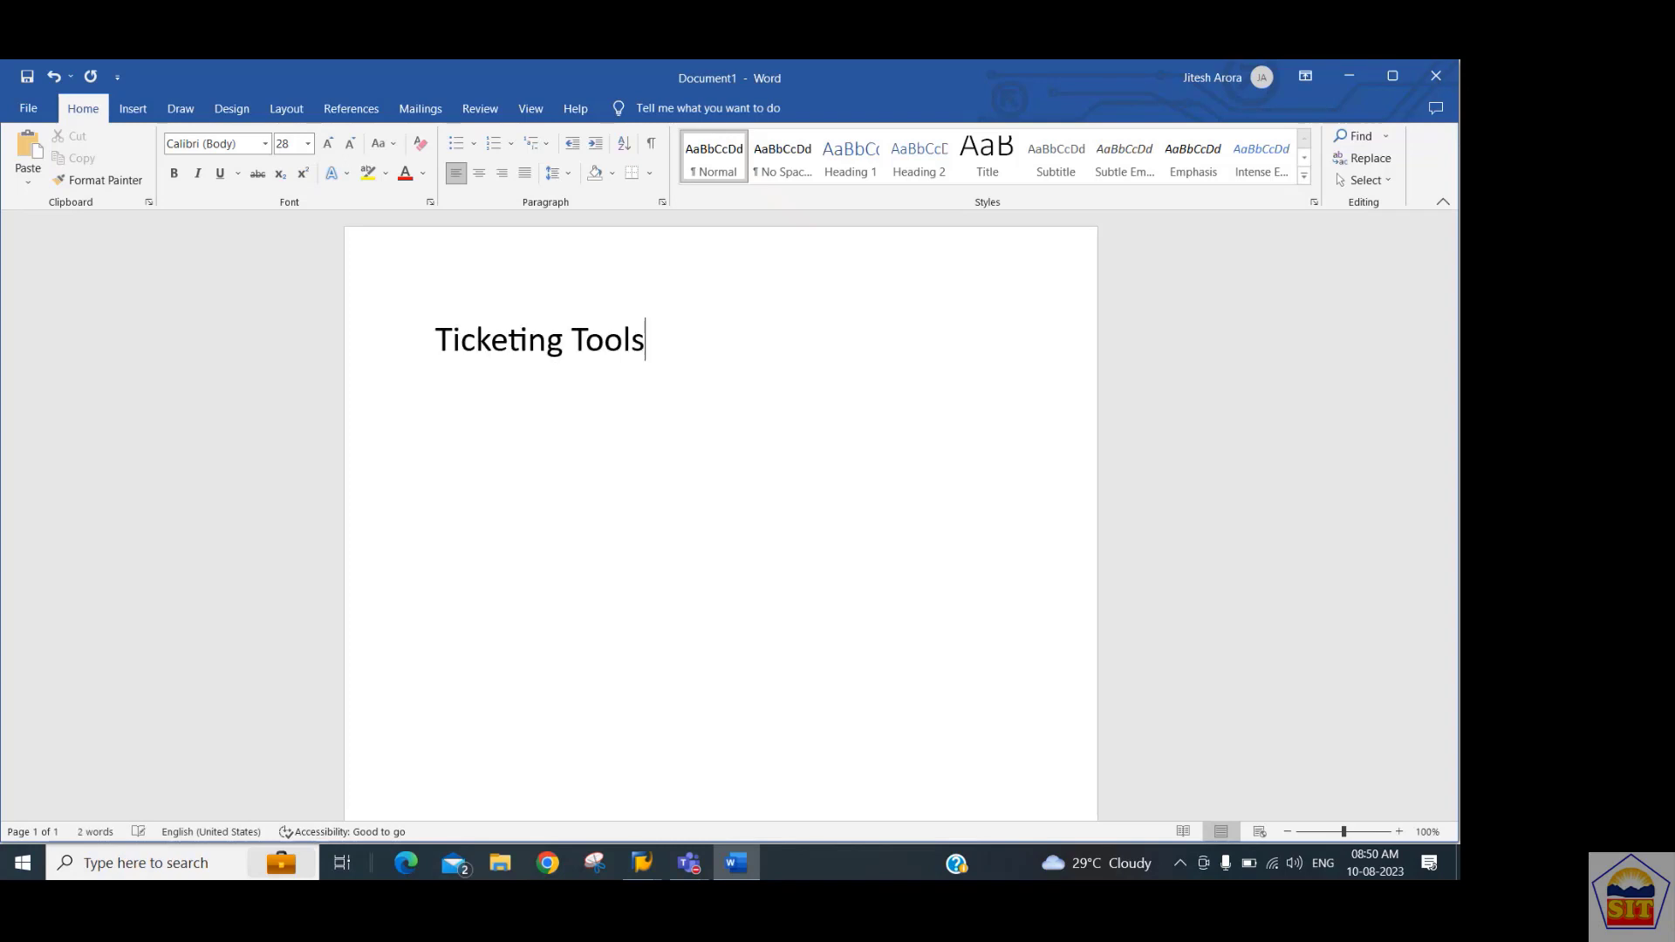
{"action": "key", "text": "Return"}
{"action": "type", "text": "Service N"}
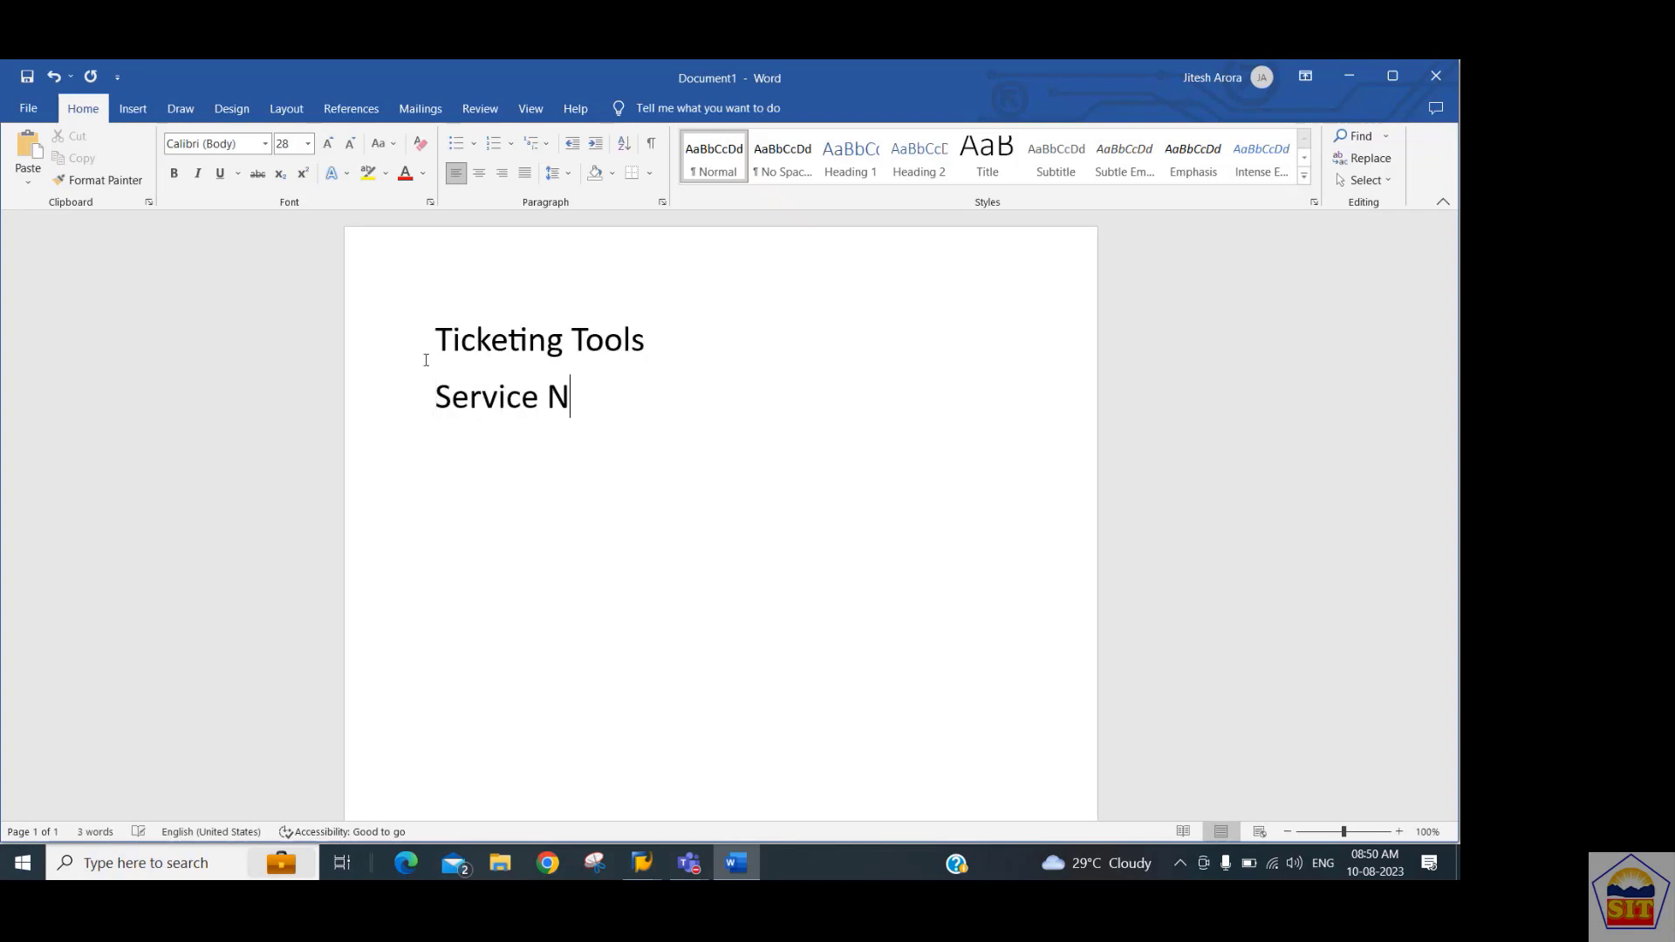
{"action": "type", "text": "ow"}
{"action": "key", "text": "Return"}
Add "Remedyforce", "IBM" and "Cherwell" on separate lines under "Service Now".
{"action": "type", "text": "RE"}
{"action": "key", "text": "BackSpace"}
{"action": "type", "text": "em"}
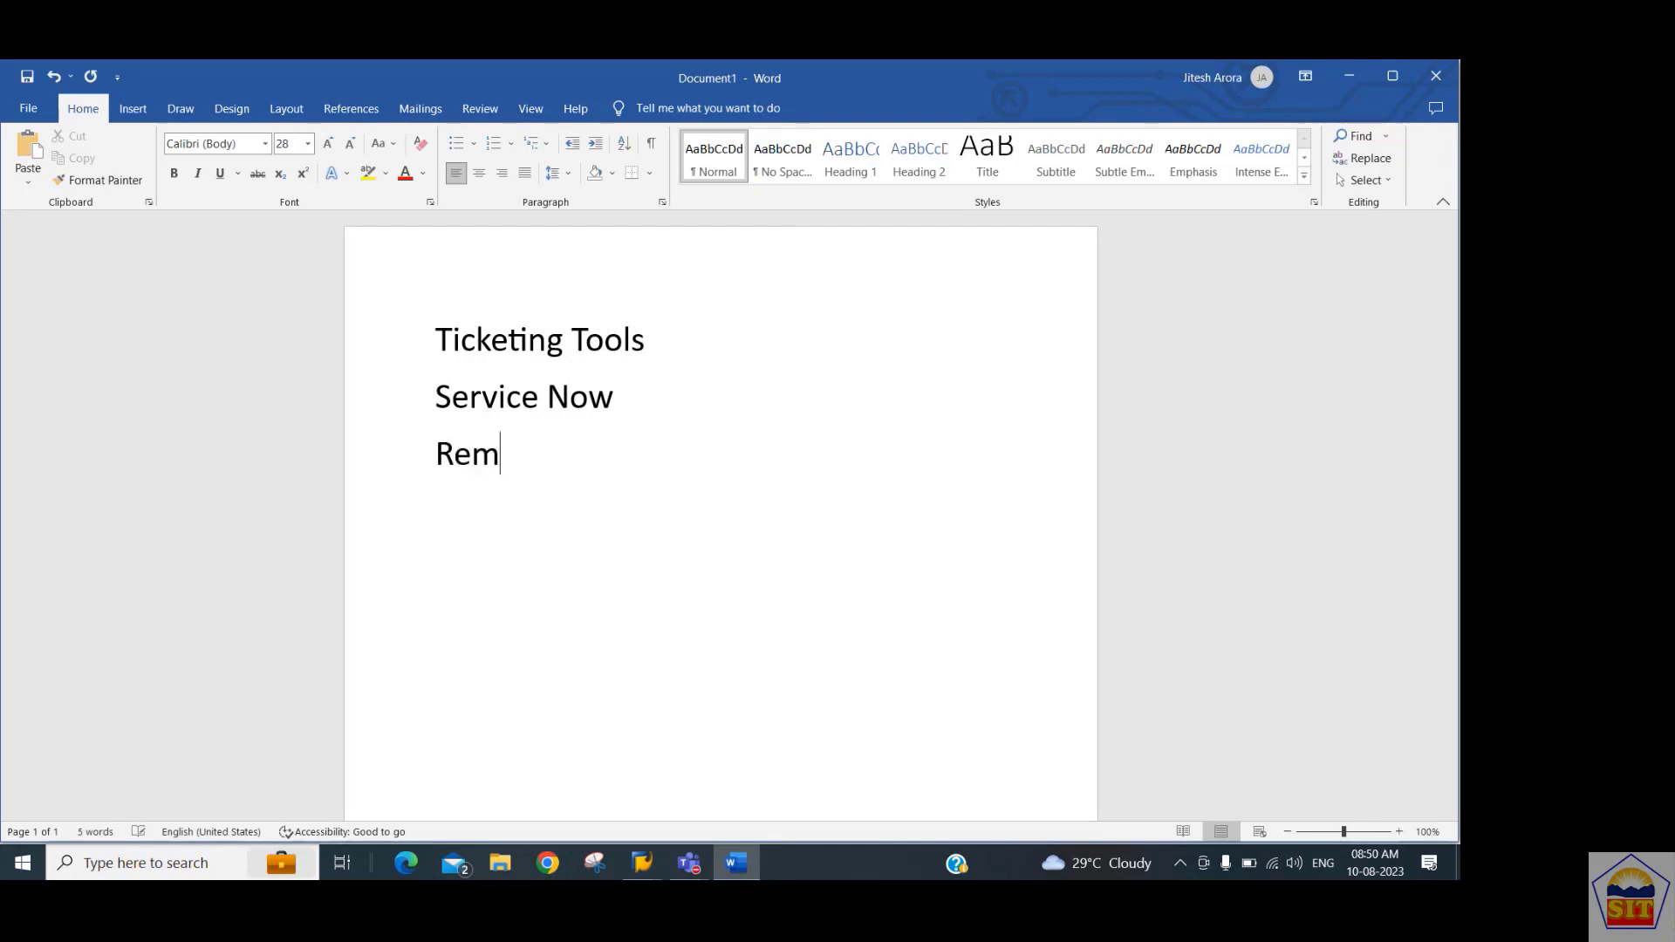
{"action": "type", "text": "edyfor"}
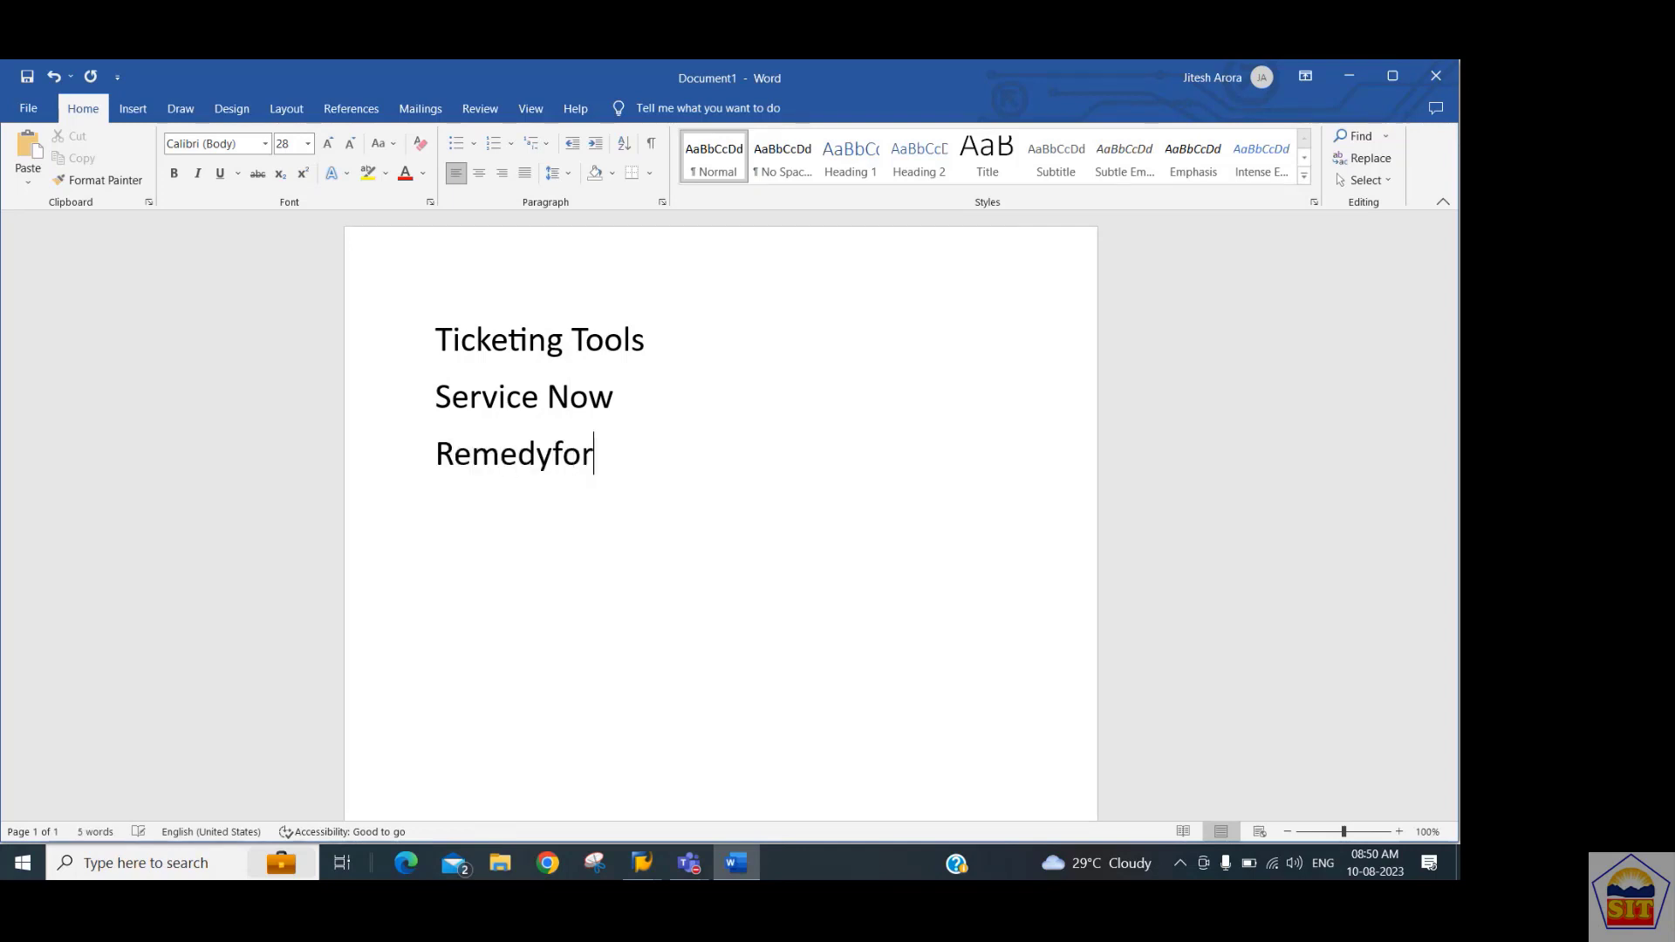
{"action": "type", "text": "ce"}
{"action": "key", "text": "Return"}
{"action": "type", "text": "IM"}
{"action": "key", "text": "BackSpace"}
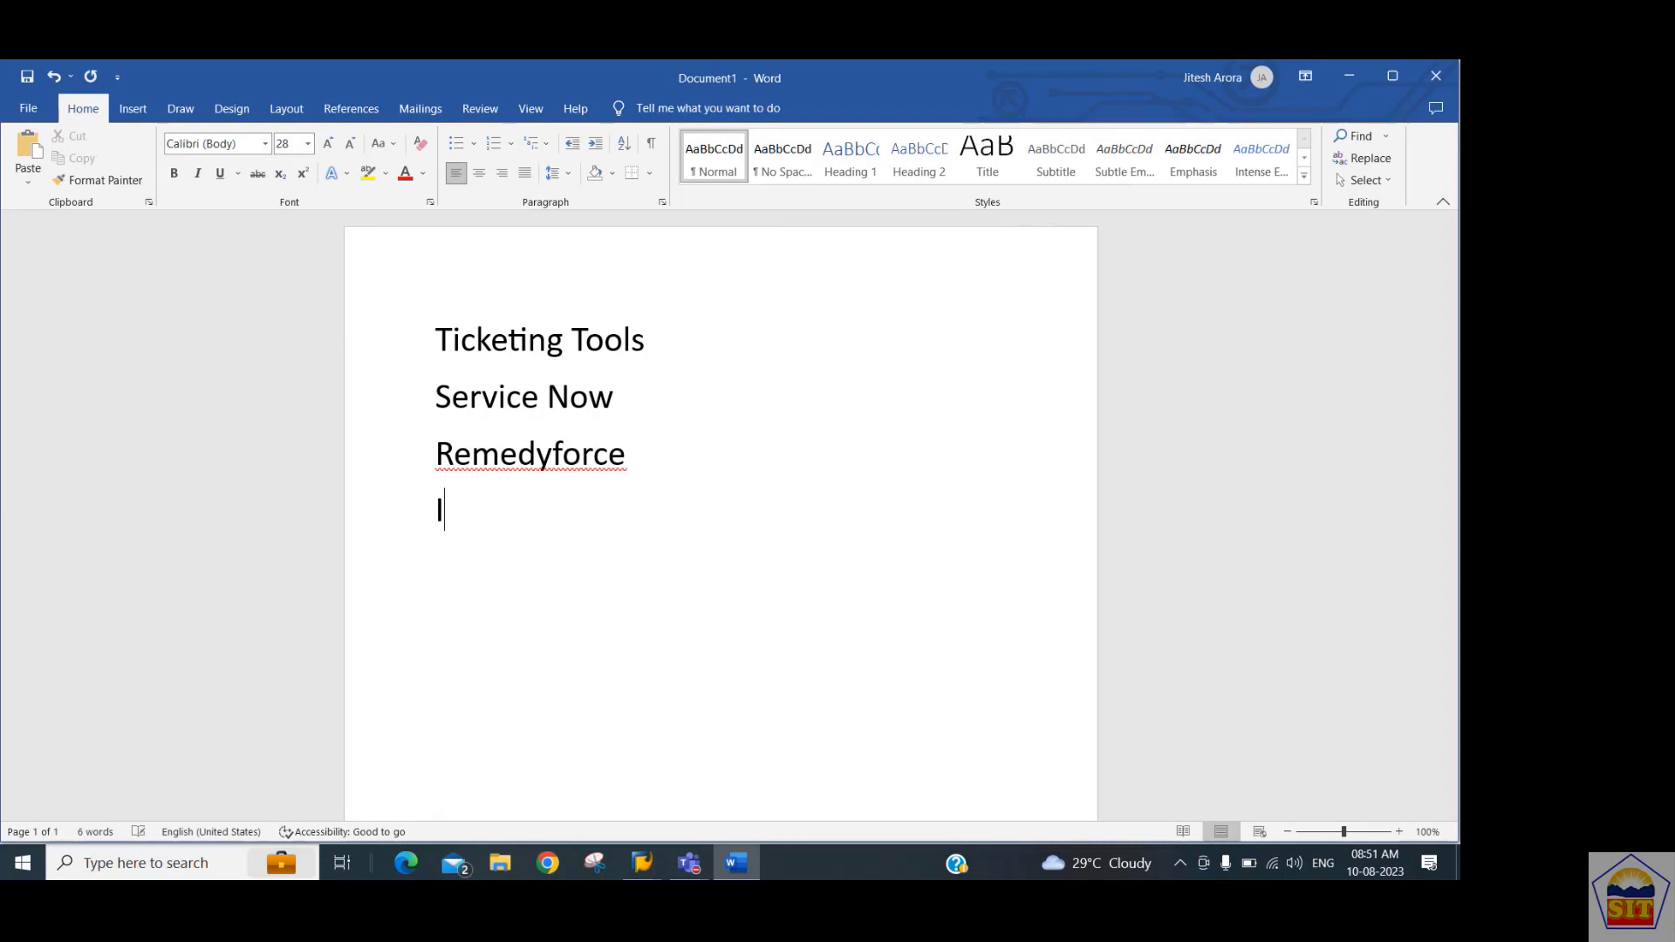
{"action": "type", "text": "BM"}
{"action": "key", "text": "Return"}
{"action": "type", "text": "Ch"}
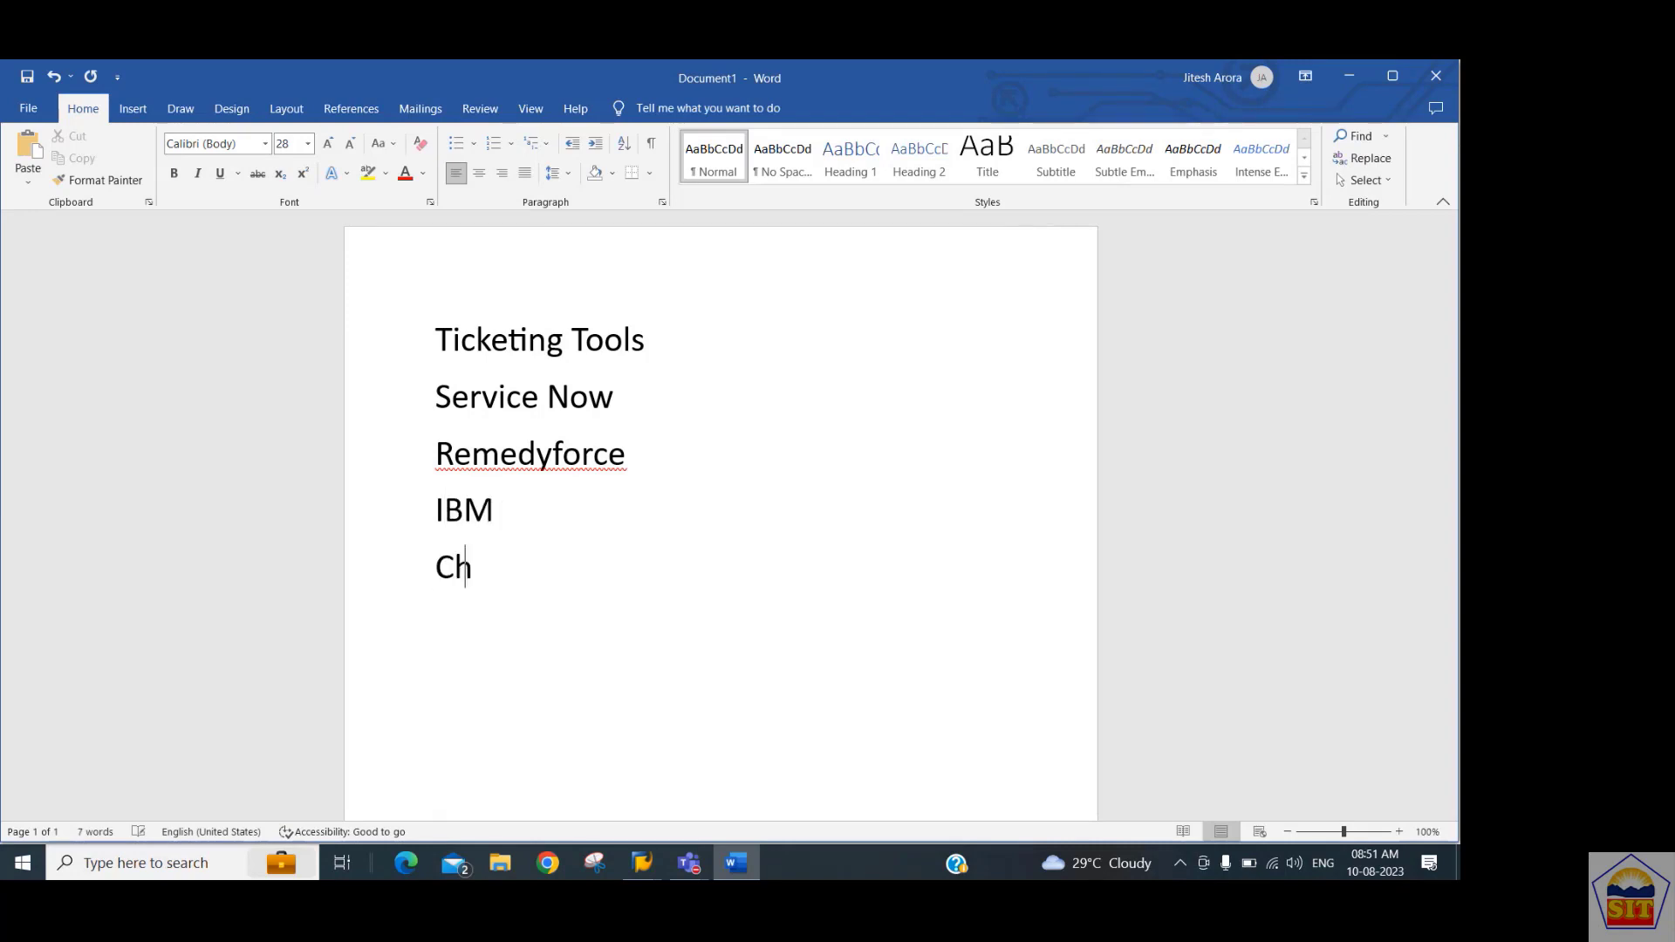
{"action": "type", "text": "erwell"}
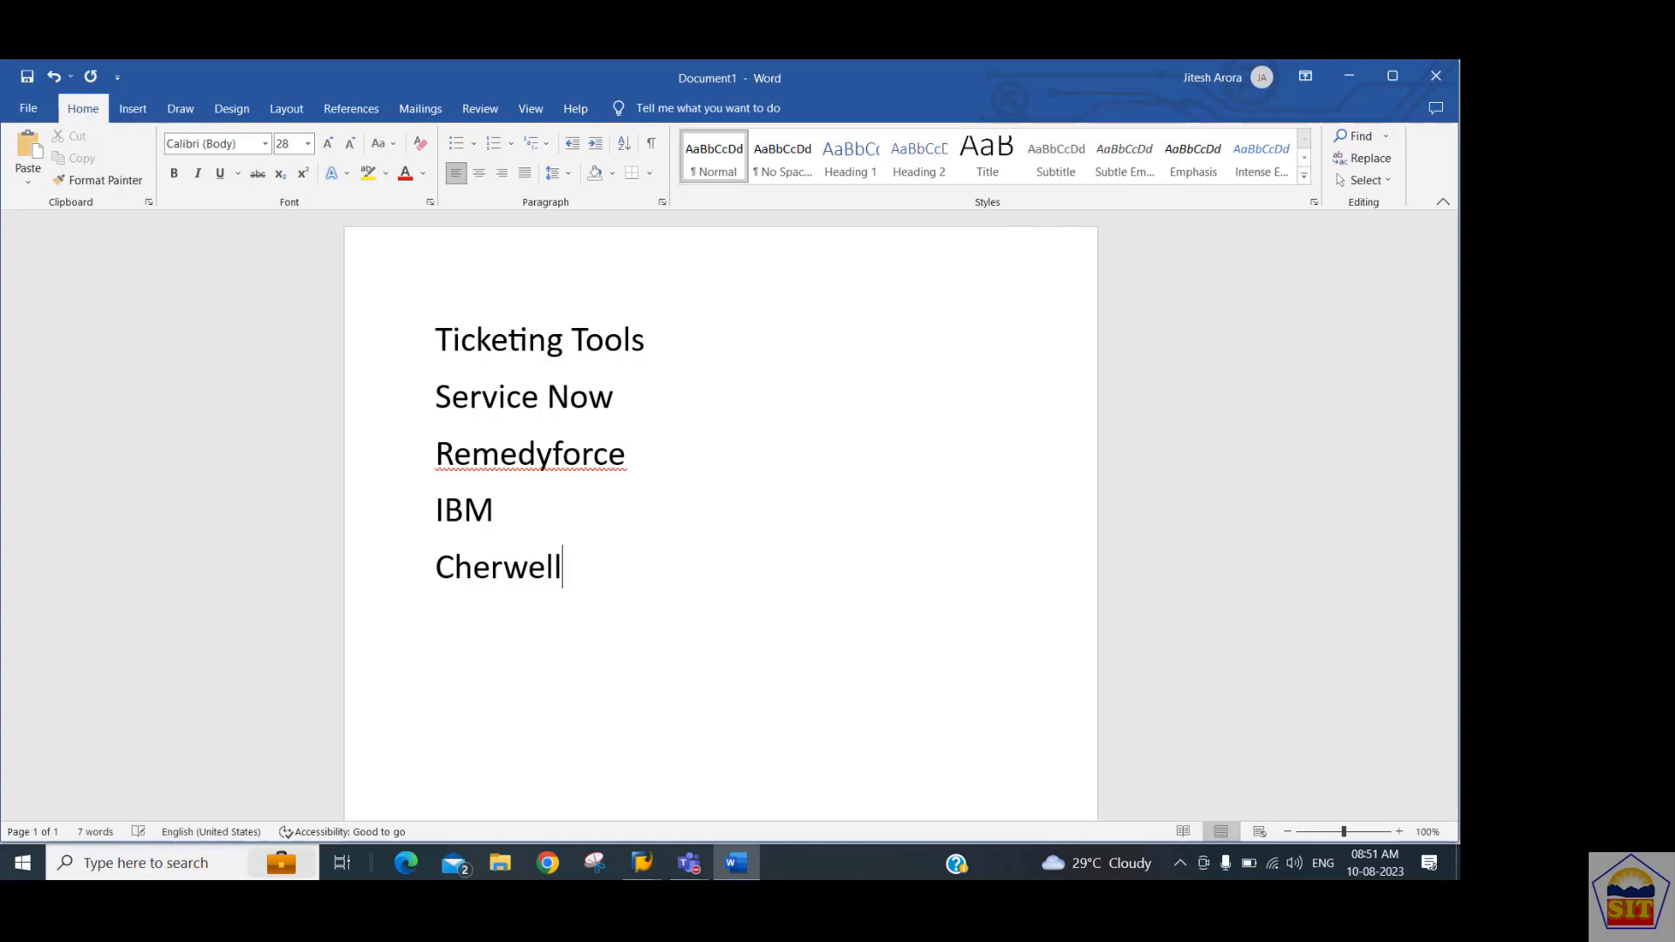
{"action": "left_click_drag", "start_coordinate": [576, 572], "coordinate": [426, 360]}
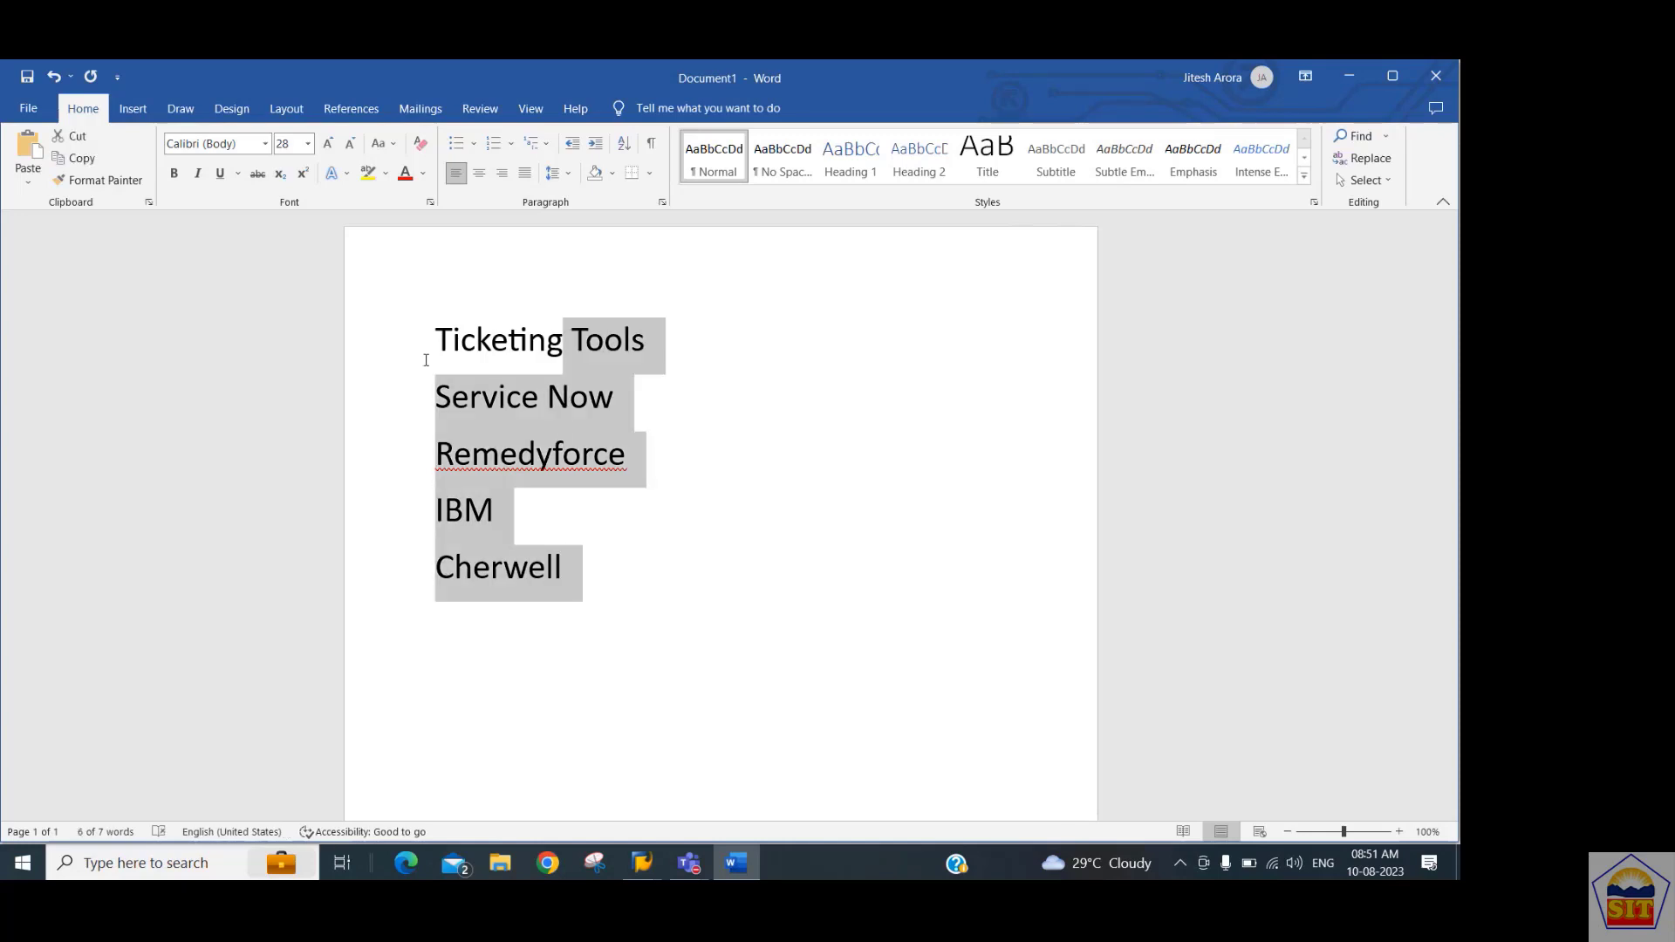
{"action": "key", "text": "Right"}
{"action": "key", "text": "Up"}
{"action": "key", "text": "Up"}
{"action": "key", "text": "Left"}
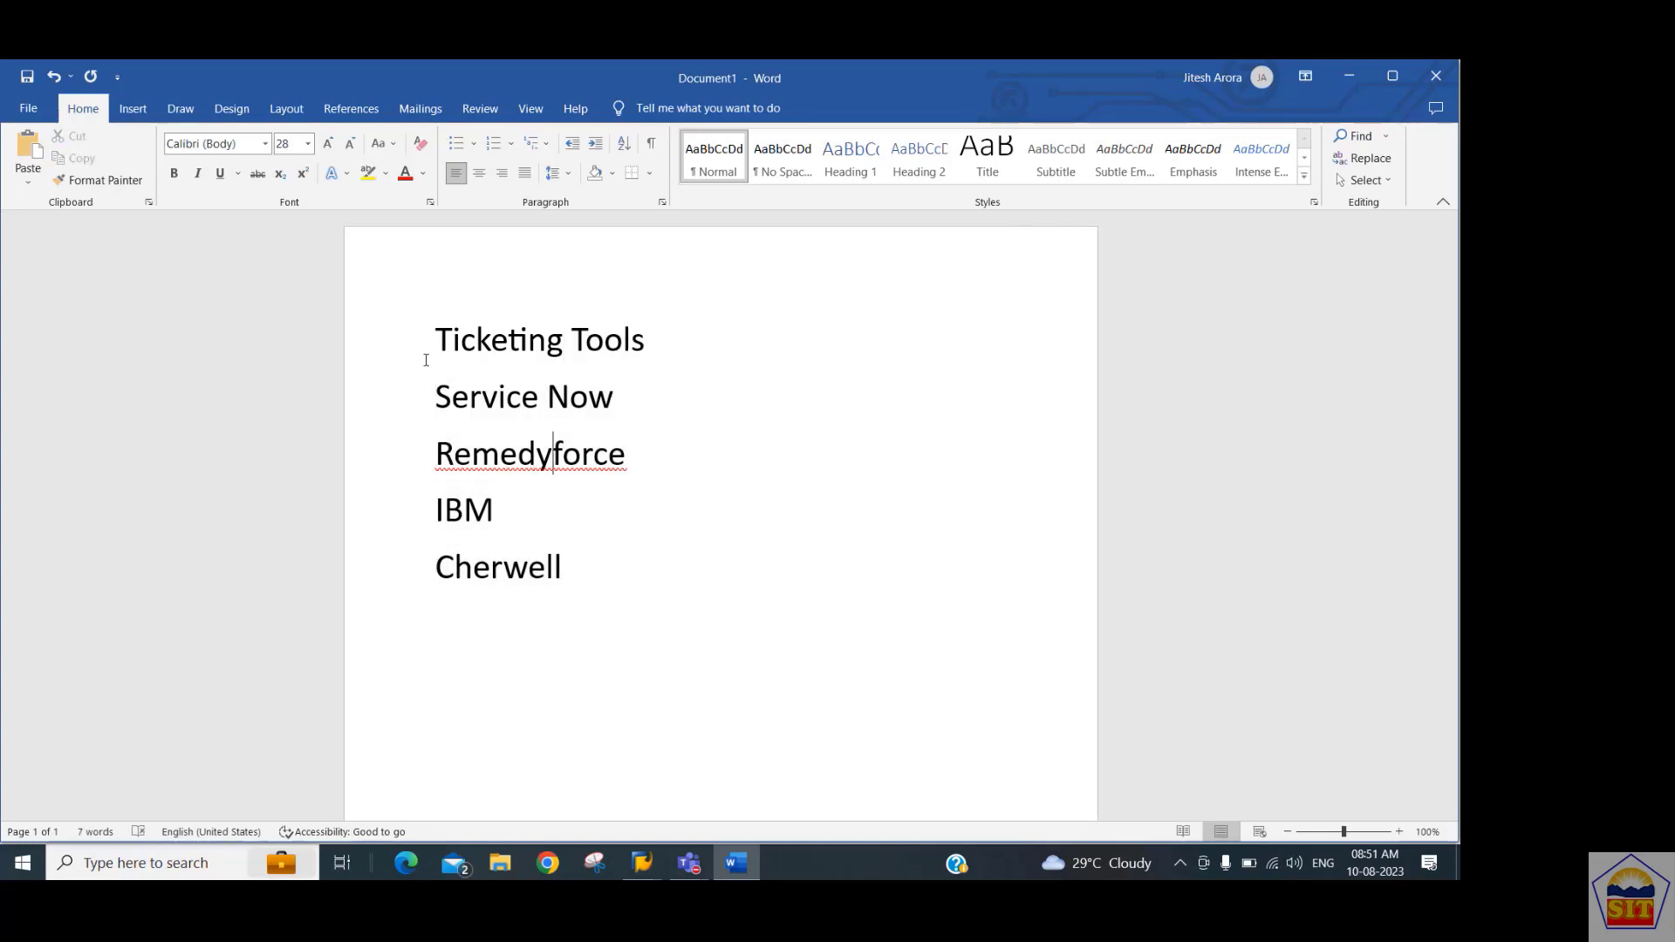
{"action": "key", "text": "Left"}
{"action": "key", "text": "Left"}
{"action": "key", "text": "Left"}
{"action": "key", "text": "Left"}
{"action": "key", "text": "Left"}
{"action": "key", "text": "Left"}
{"action": "key", "text": "Left"}
{"action": "key", "text": "Left"}
{"action": "key", "text": "Left"}
{"action": "key", "text": "Right"}
{"action": "key", "text": "Right"}
{"action": "key", "text": "Right"}
{"action": "key", "text": "shift+Down"}
{"action": "key", "text": "shift+Down"}
{"action": "key", "text": "shift+Down"}
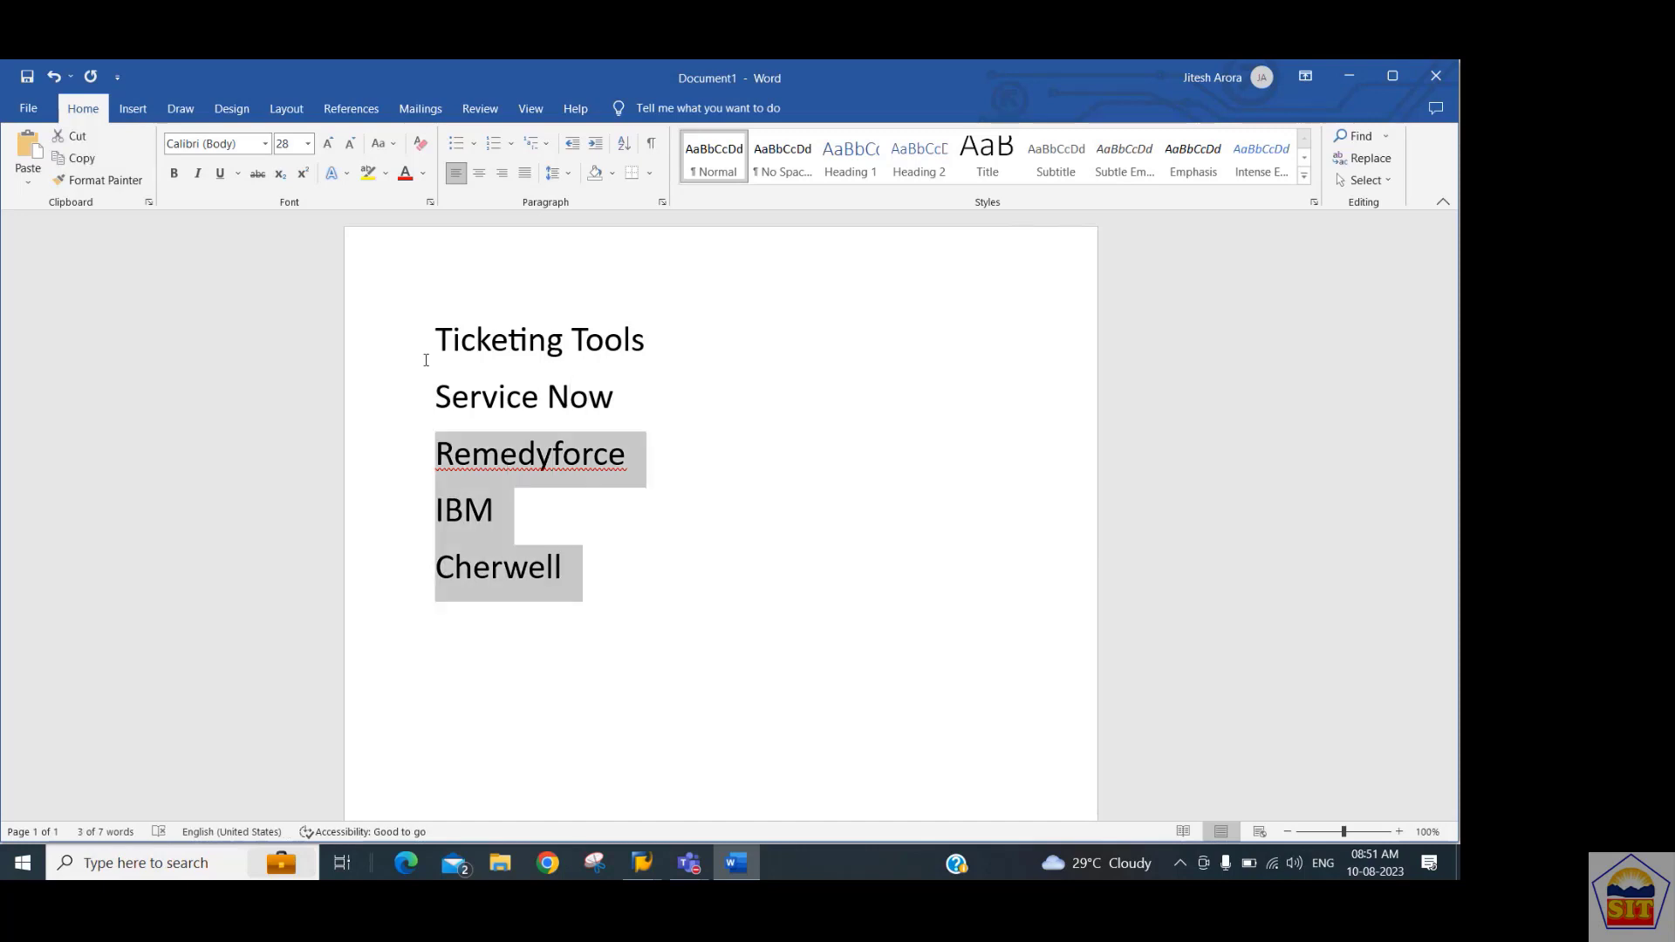
{"action": "key", "text": "Up"}
{"action": "key", "text": "Up"}
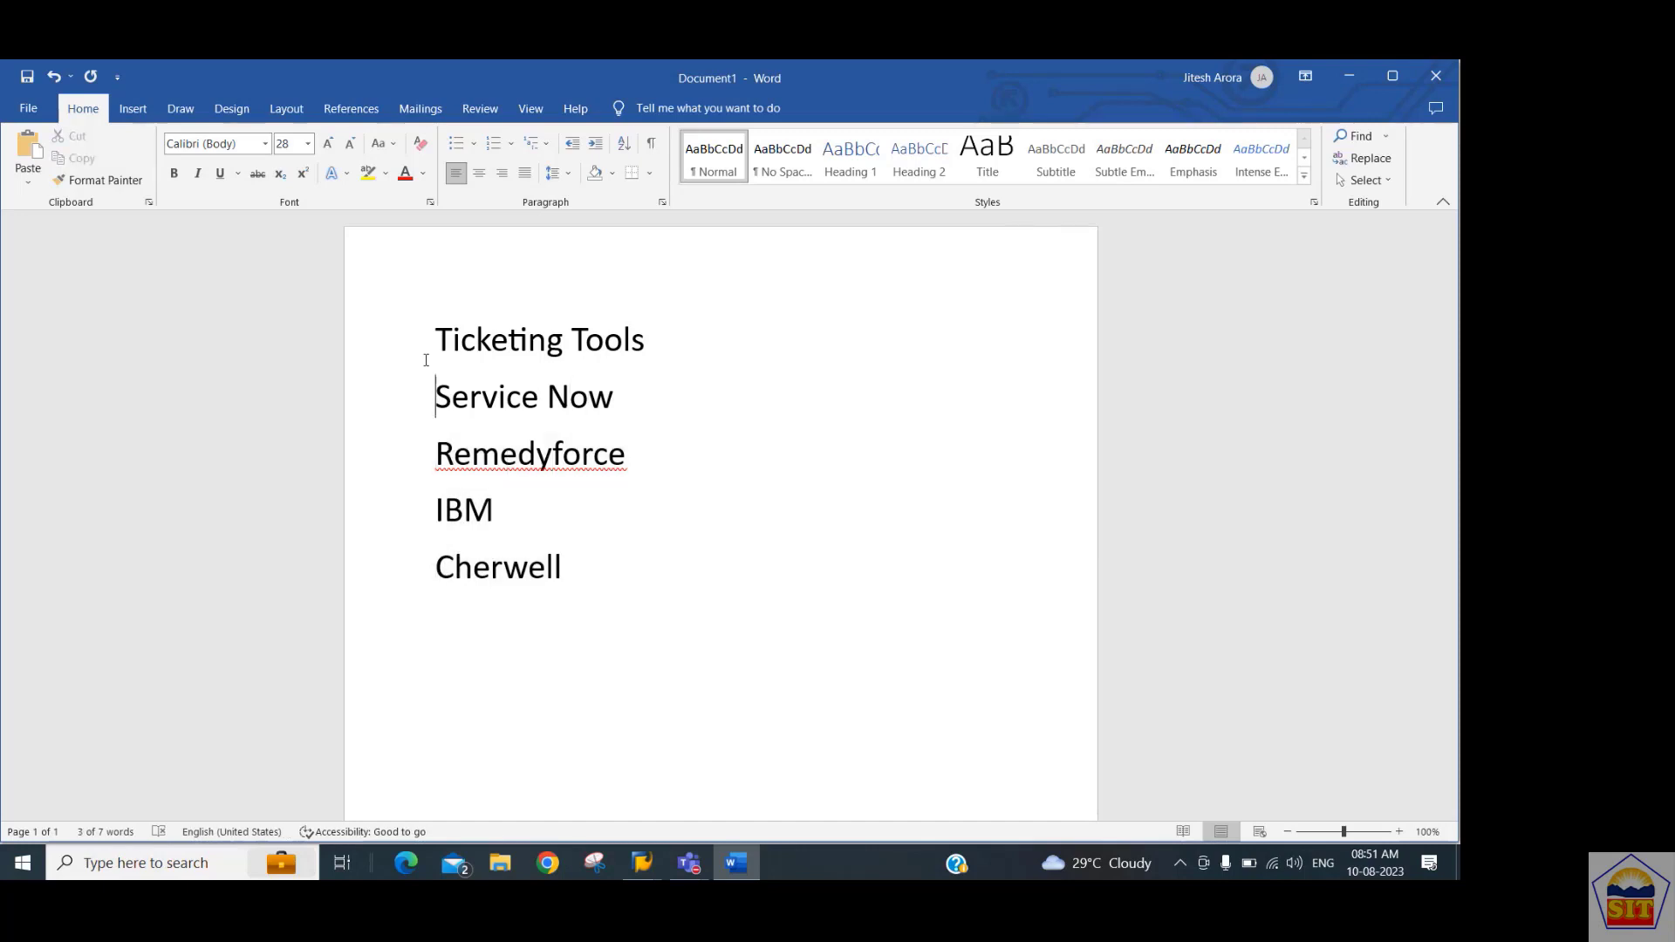
{"action": "key", "text": "Down"}
{"action": "key", "text": "shift+Down"}
{"action": "key", "text": "Down"}
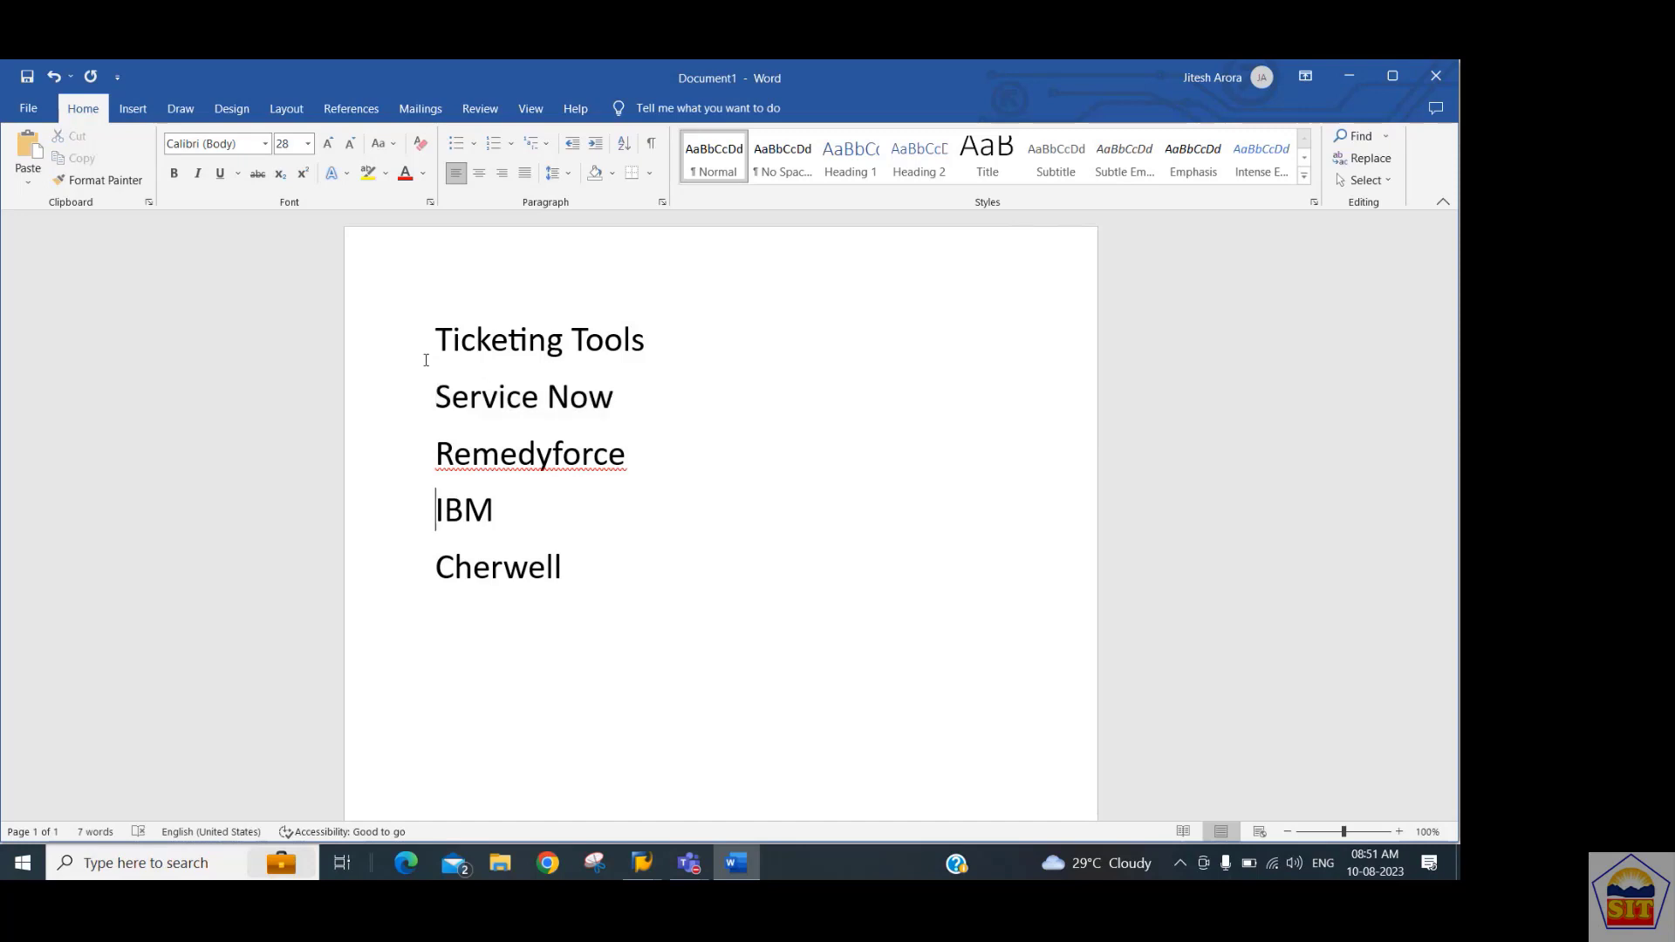
{"action": "key", "text": "Down"}
{"action": "key", "text": "Up"}
{"action": "key", "text": "Up"}
{"action": "key", "text": "shift+Down"}
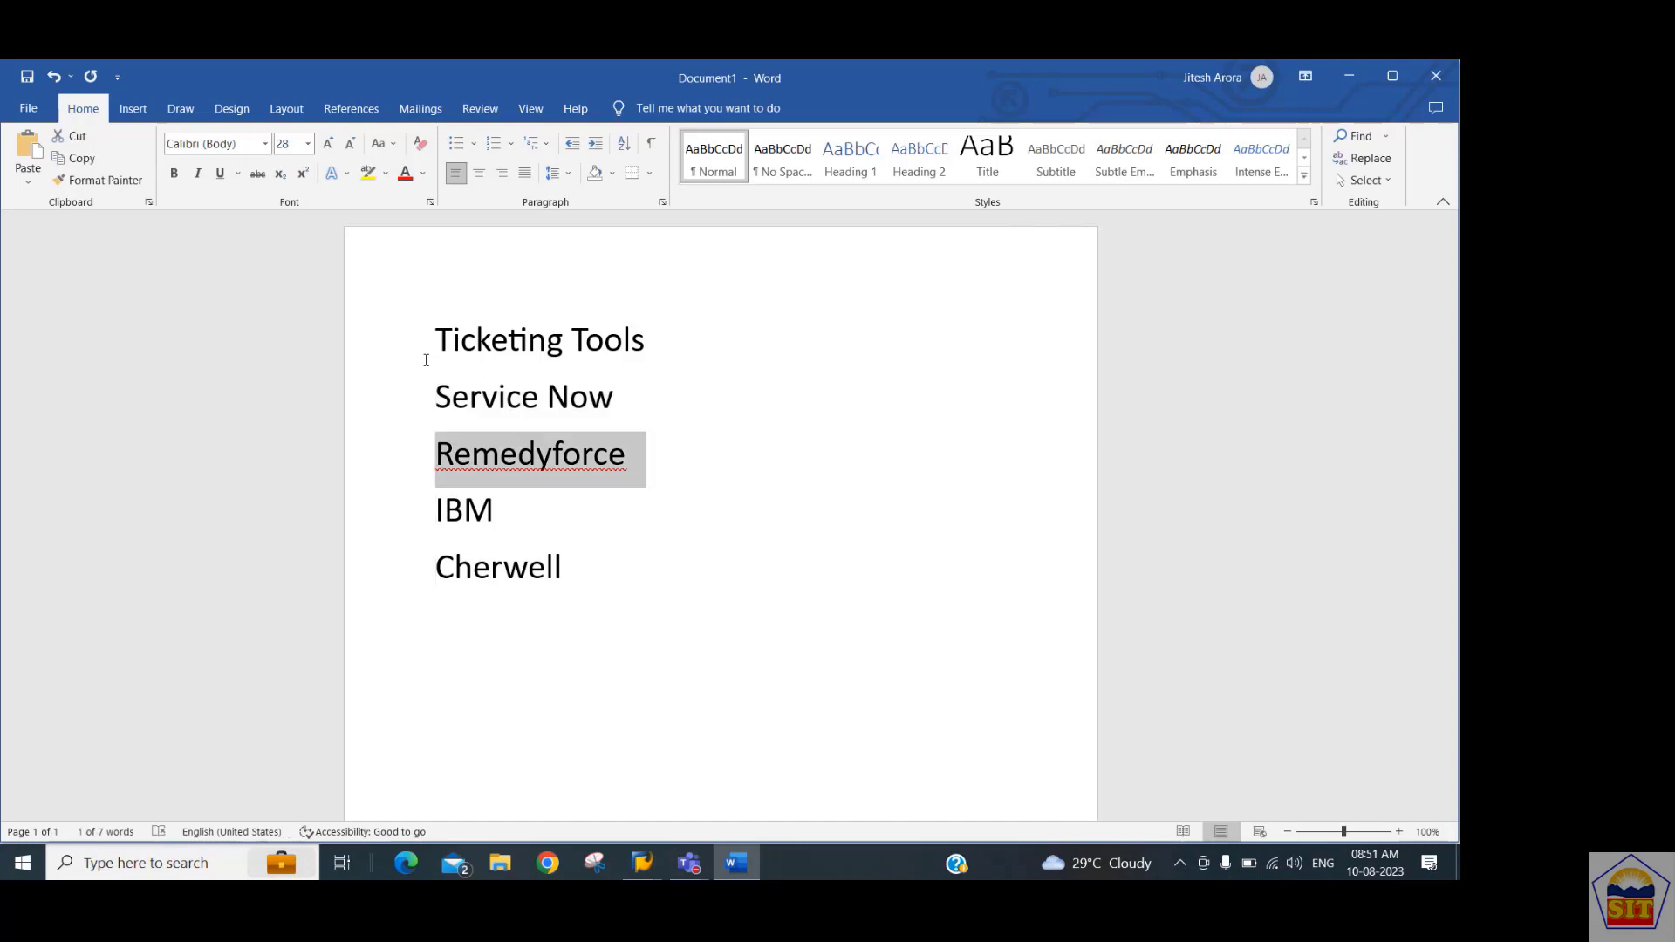
{"action": "key", "text": "Down"}
{"action": "key", "text": "Up"}
{"action": "key", "text": "Up"}
{"action": "key", "text": "Up"}
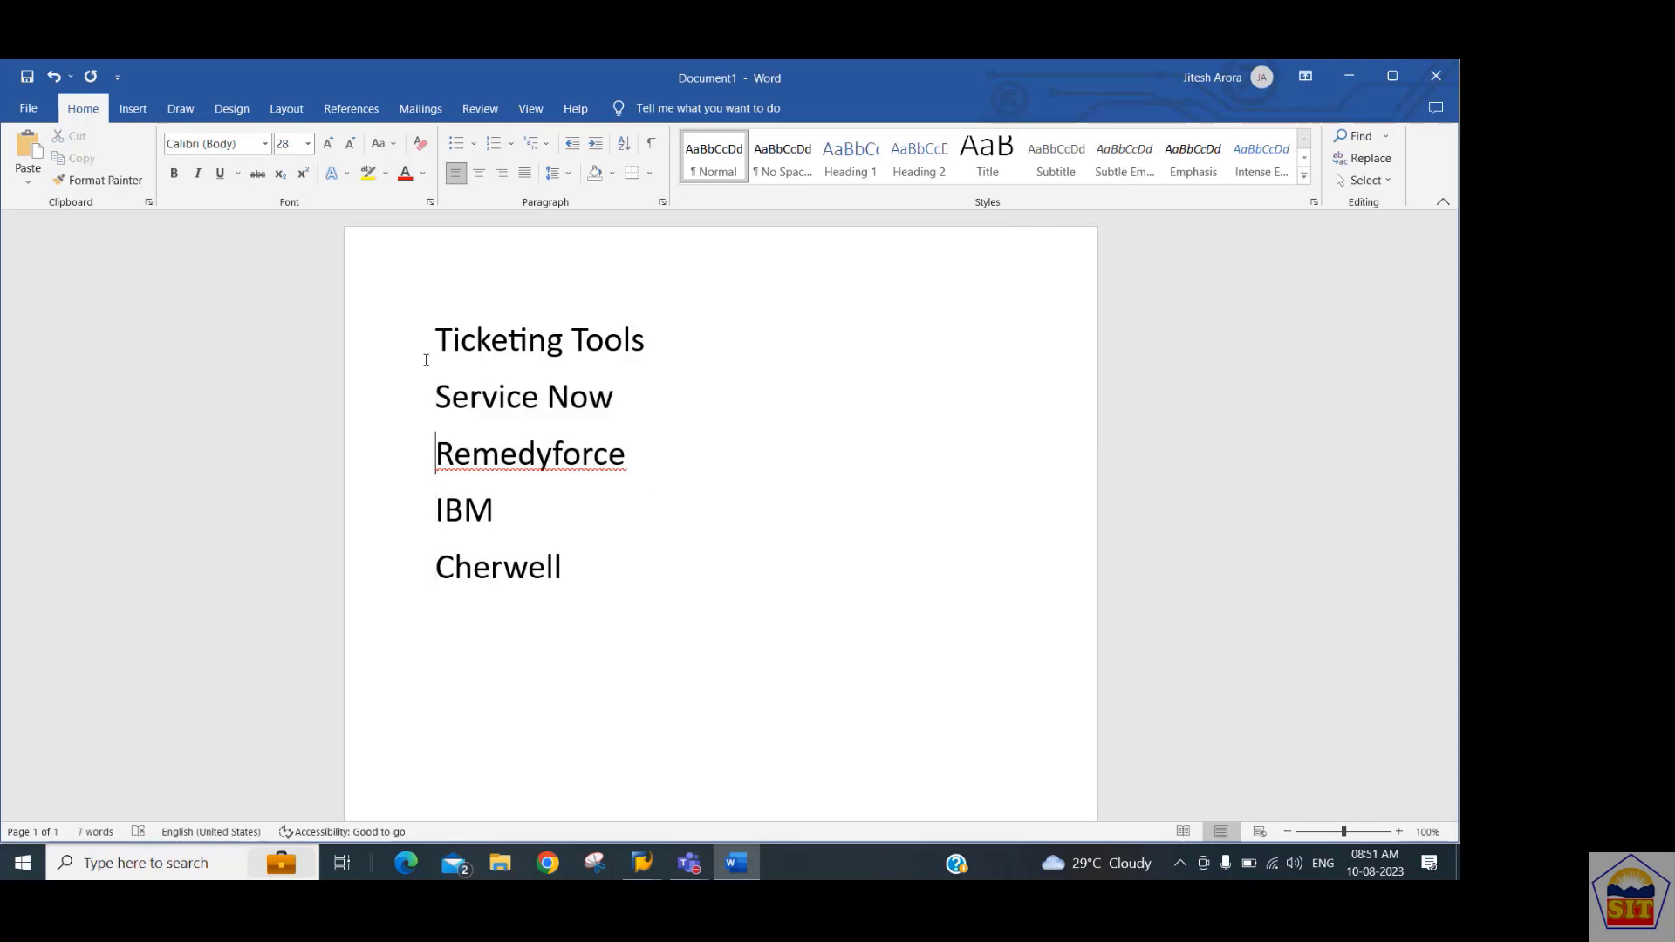
Insert four blank lines between "Service Now" and "Remedyforce" and place the cursor on the first one.
{"action": "key", "text": "Down"}
{"action": "key", "text": "Left"}
{"action": "key", "text": "Return"}
{"action": "key", "text": "Return"}
{"action": "key", "text": "Return"}
{"action": "key", "text": "Return"}
{"action": "key", "text": "Up"}
{"action": "key", "text": "Up"}
{"action": "key", "text": "Up"}
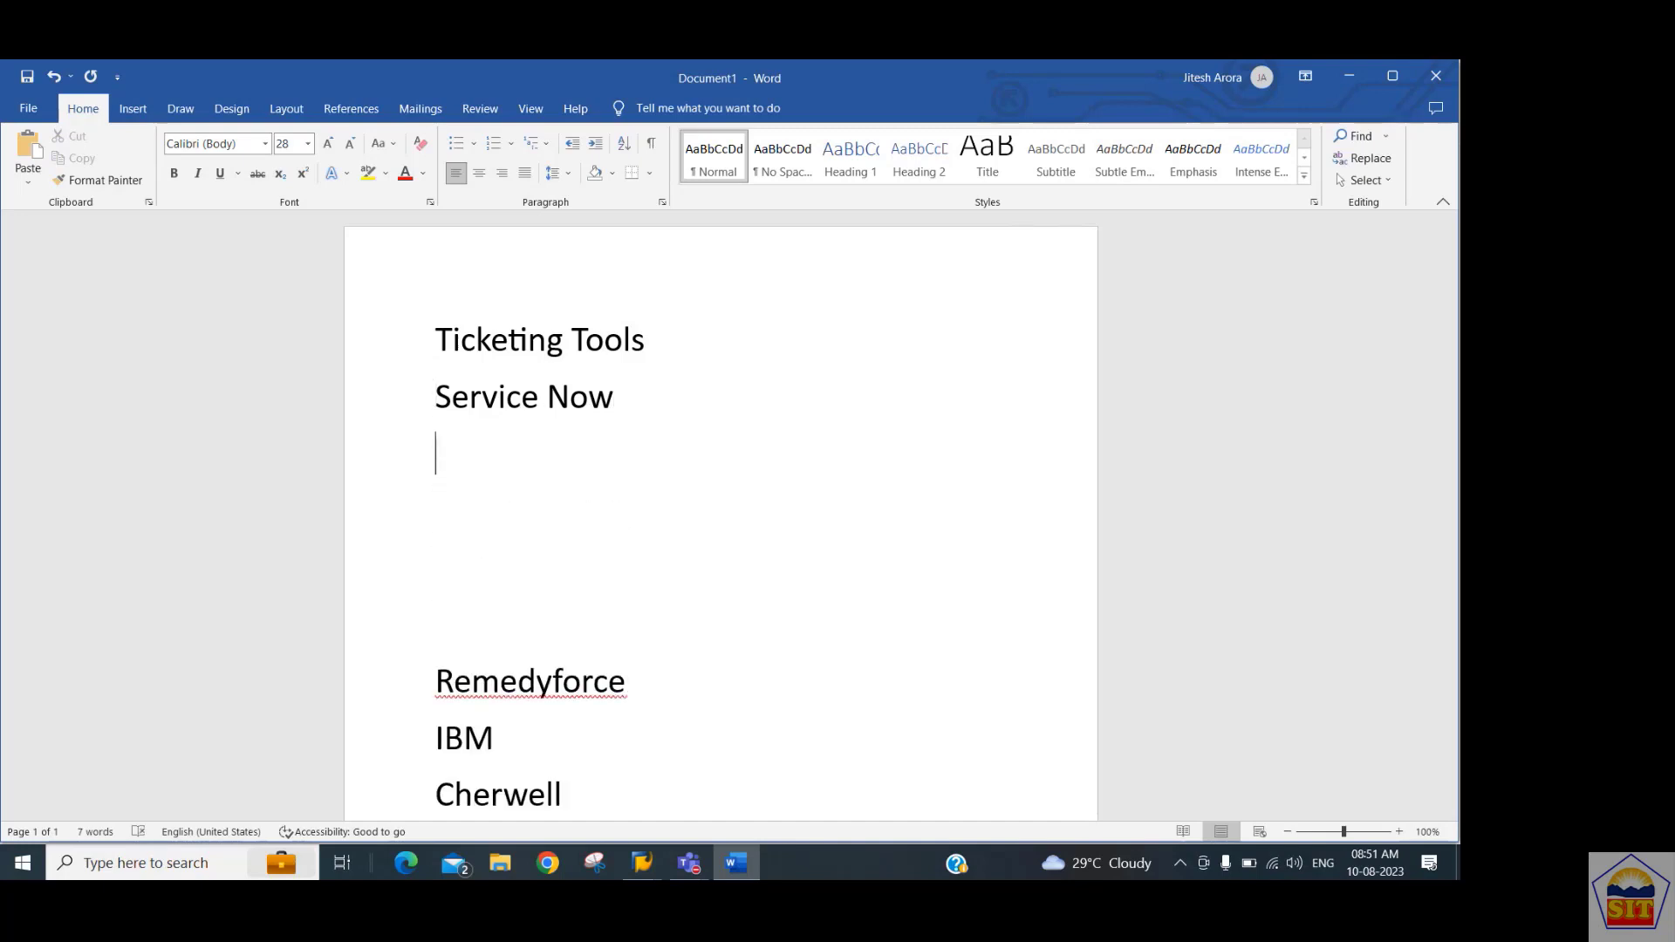
Write "Incidents" and "Service Request/Change Request" on separate lines below "Service Now".
{"action": "type", "text": "Incidents"}
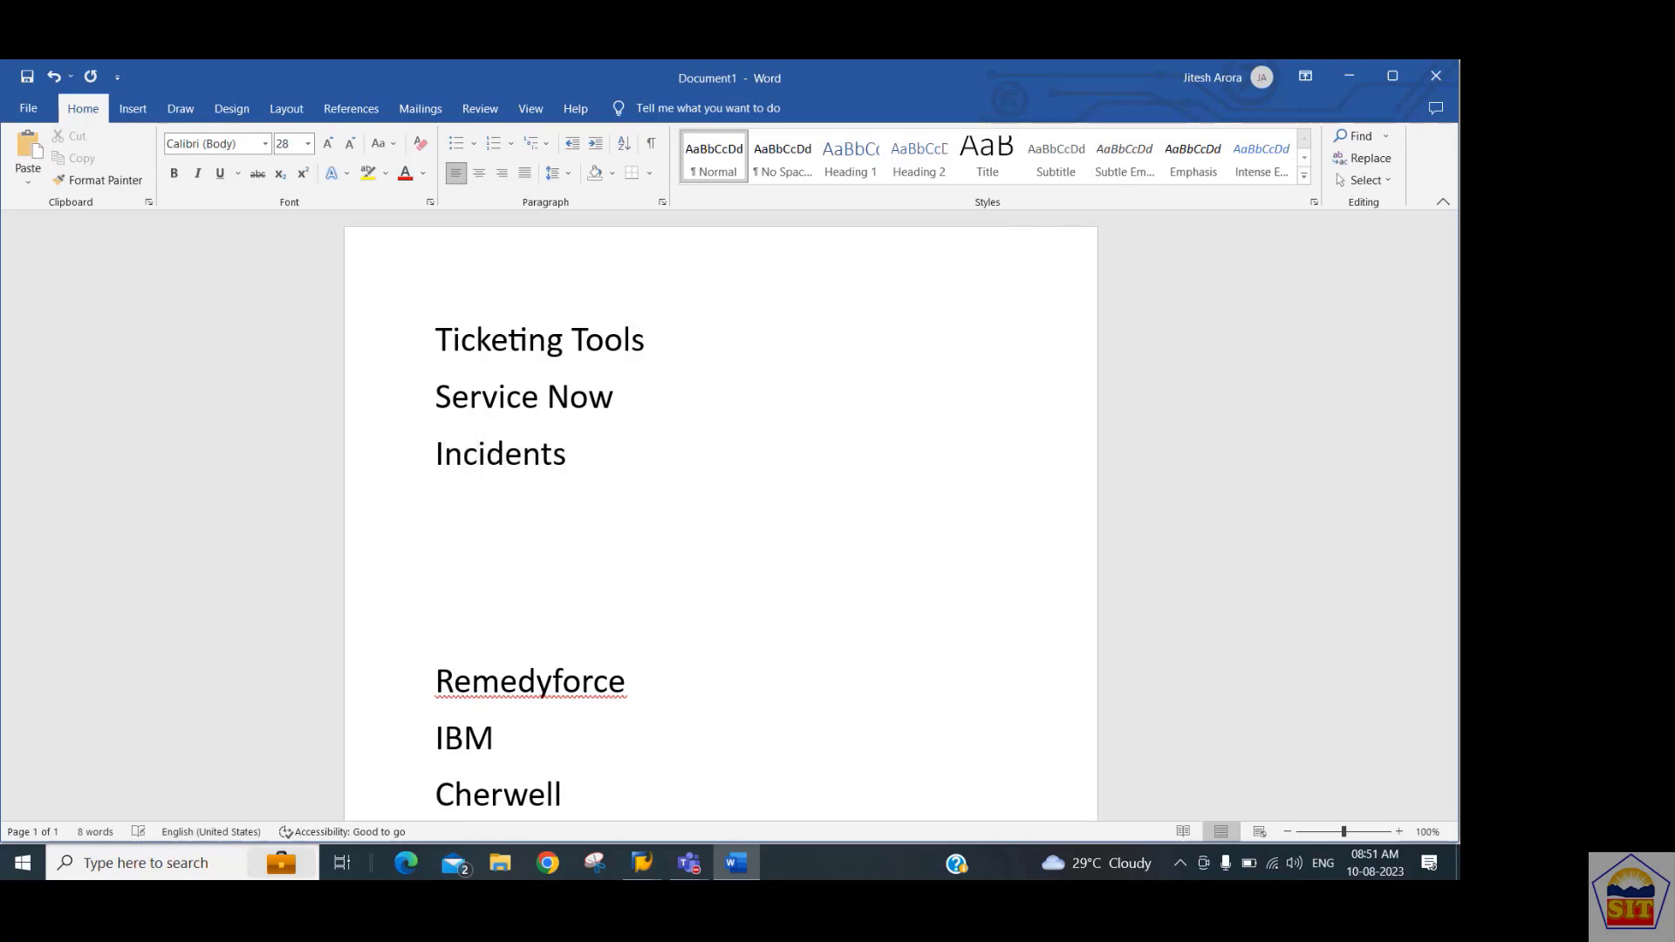
{"action": "key", "text": "Return"}
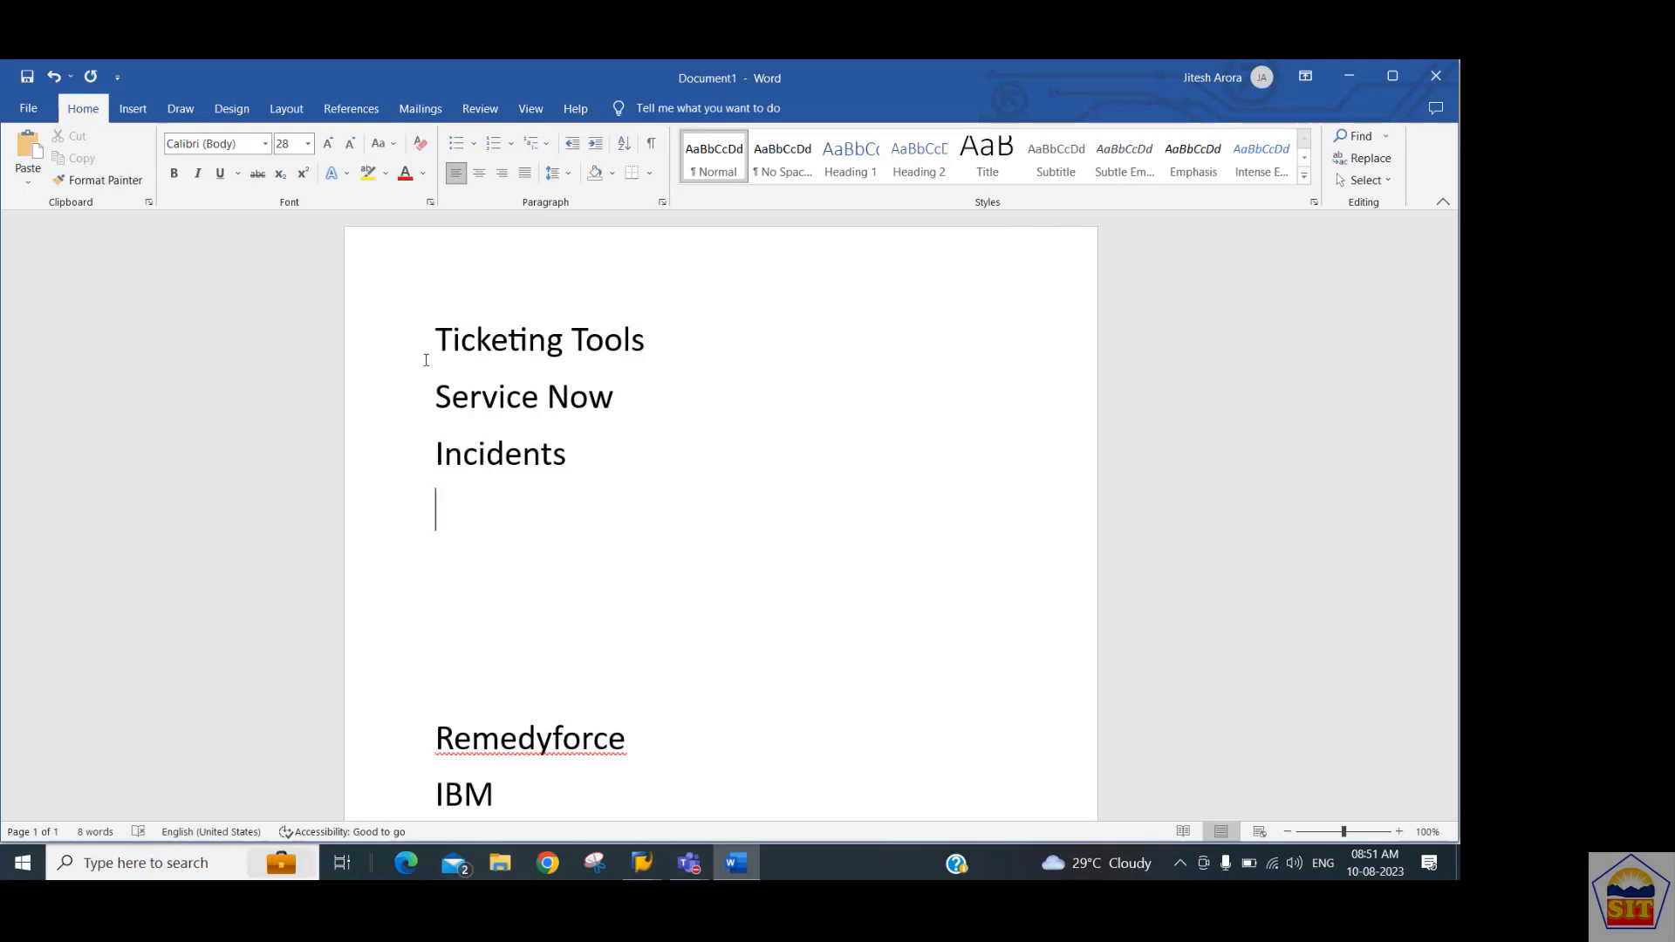
{"action": "type", "text": "Service Reu"}
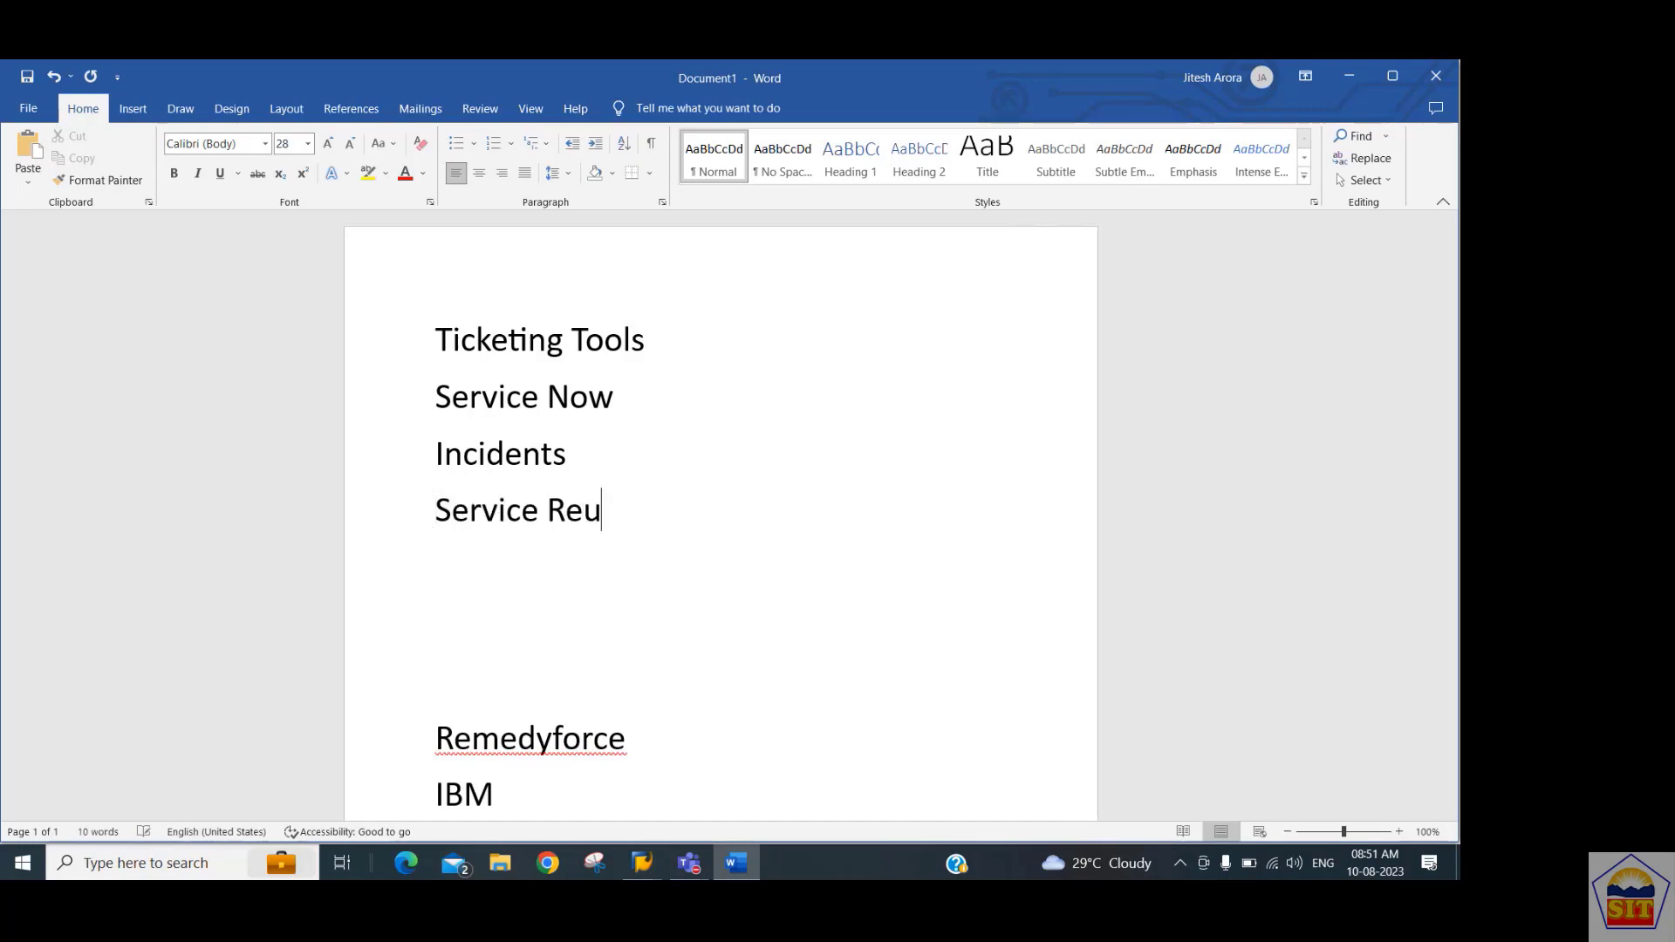
{"action": "key", "text": "BackSpace"}
{"action": "type", "text": "quest/Chang"}
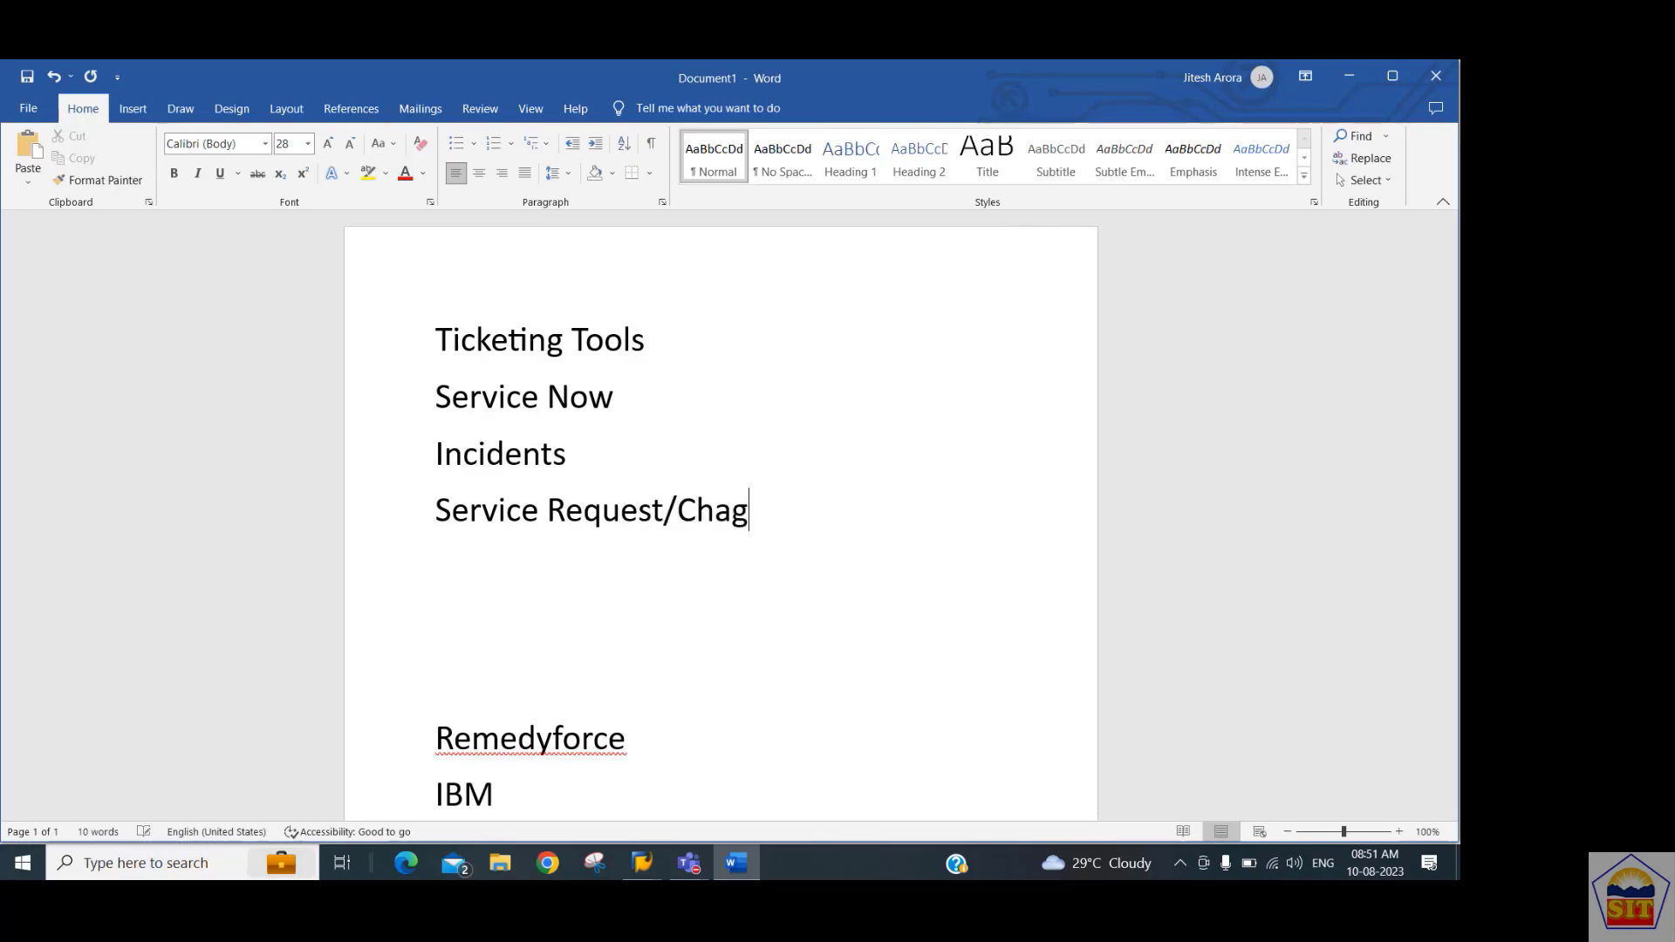
{"action": "key", "text": "BackSpace"}
{"action": "type", "text": "nge Reque"}
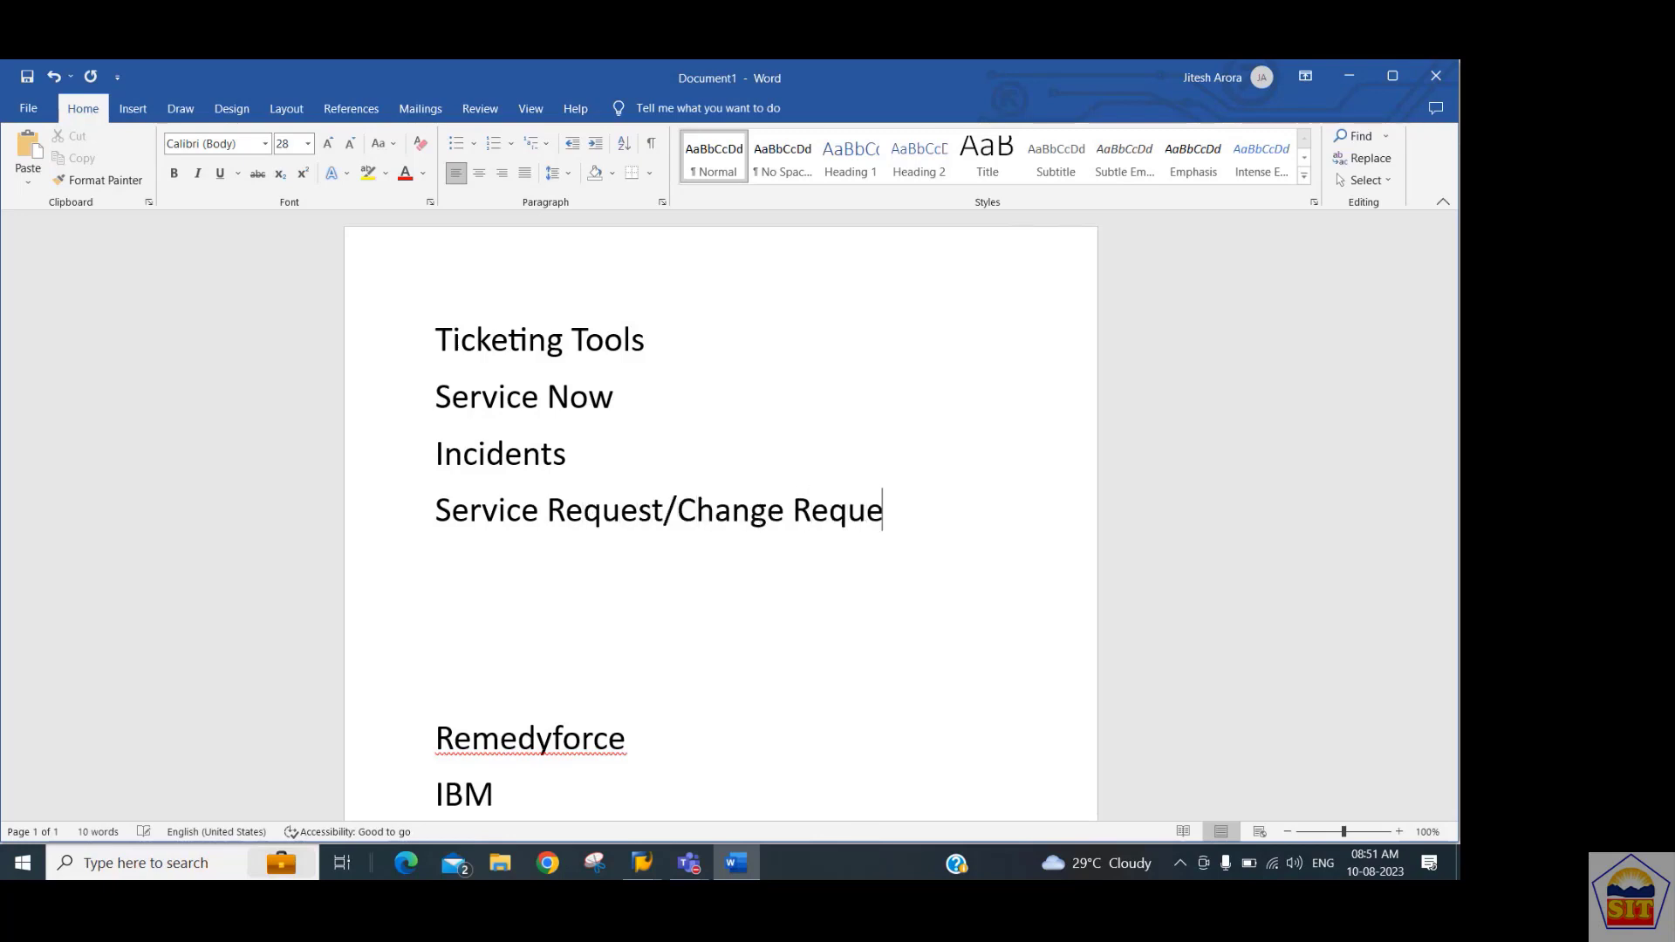
{"action": "type", "text": "st"}
Add a hyphen at the end of the "Incidents" line.
{"action": "left_click", "coordinate": [568, 454]}
{"action": "type", "text": "-"}
{"action": "key", "text": "shift+Left"}
{"action": "key", "text": "shift+Left"}
{"action": "key", "text": "shift+Left"}
{"action": "key", "text": "shift+Left"}
{"action": "key", "text": "shift+Left"}
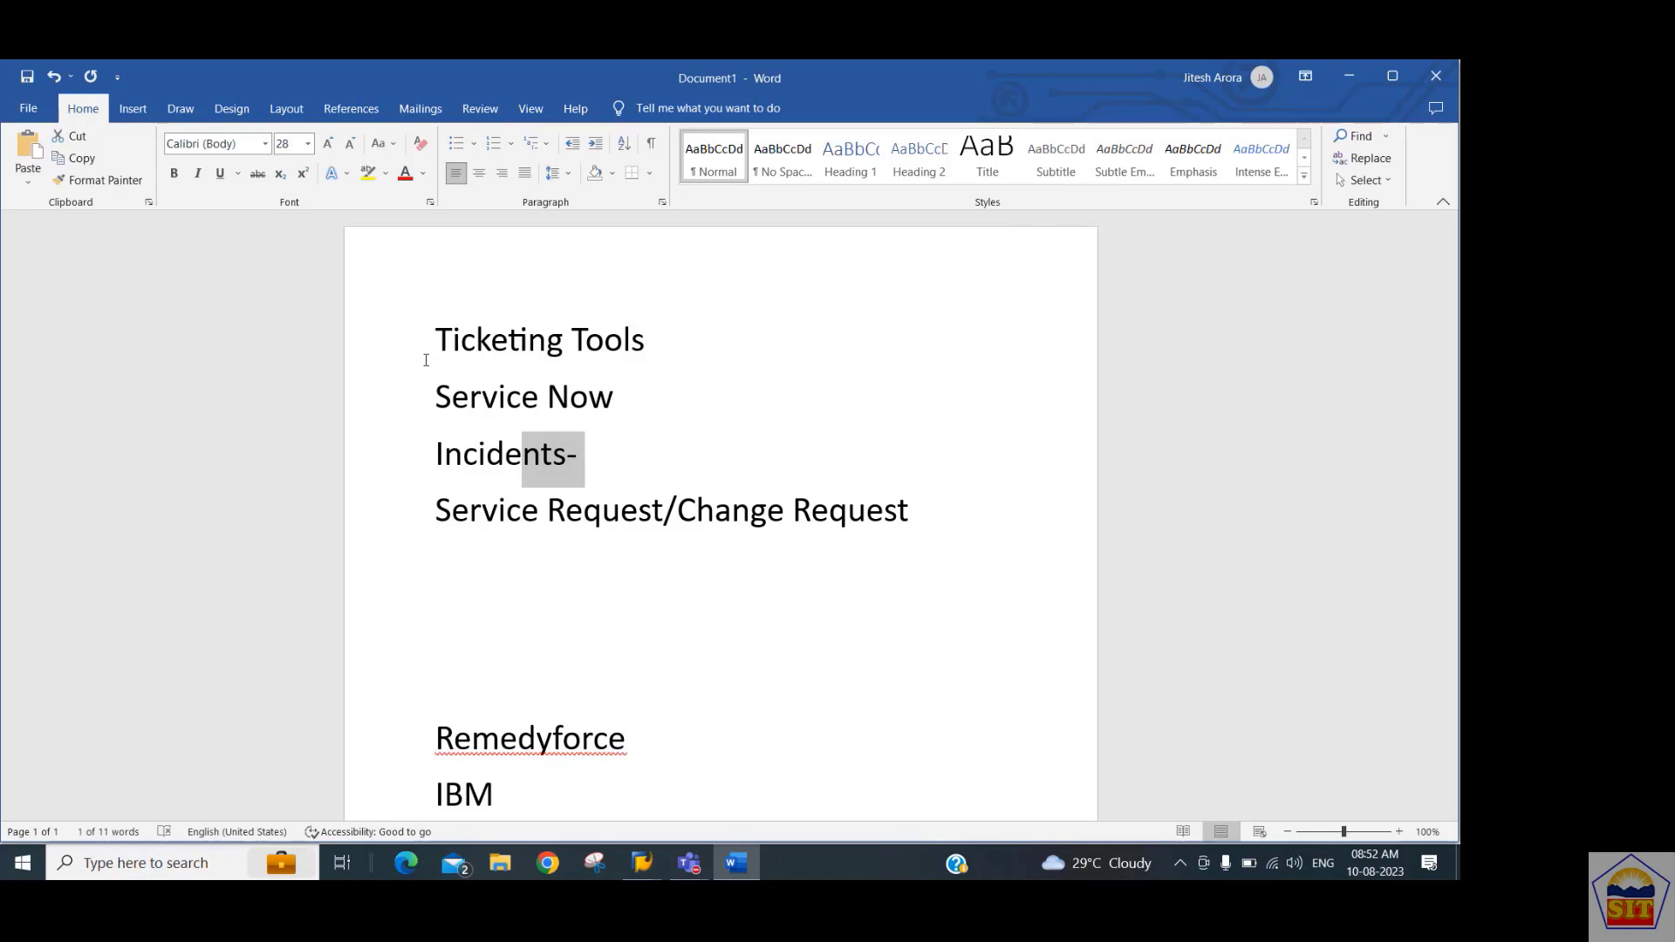
Append a hyphen to the "Service Request/Change Request" line and write "Creation" on a new line below it.
{"action": "left_click", "coordinate": [426, 360]}
{"action": "key", "text": "Right"}
{"action": "key", "text": "Right"}
{"action": "key", "text": "Right"}
{"action": "key", "text": "Right"}
{"action": "key", "text": "Right"}
{"action": "key", "text": "Right"}
{"action": "key", "text": "Right"}
{"action": "key", "text": "Right"}
{"action": "key", "text": "Right"}
{"action": "key", "text": "Right"}
{"action": "key", "text": "Right"}
{"action": "key", "text": "Right"}
{"action": "key", "text": "Right"}
{"action": "key", "text": "Right"}
{"action": "key", "text": "Right"}
{"action": "key", "text": "Right"}
{"action": "key", "text": "Right"}
{"action": "key", "text": "Right"}
{"action": "key", "text": "Right"}
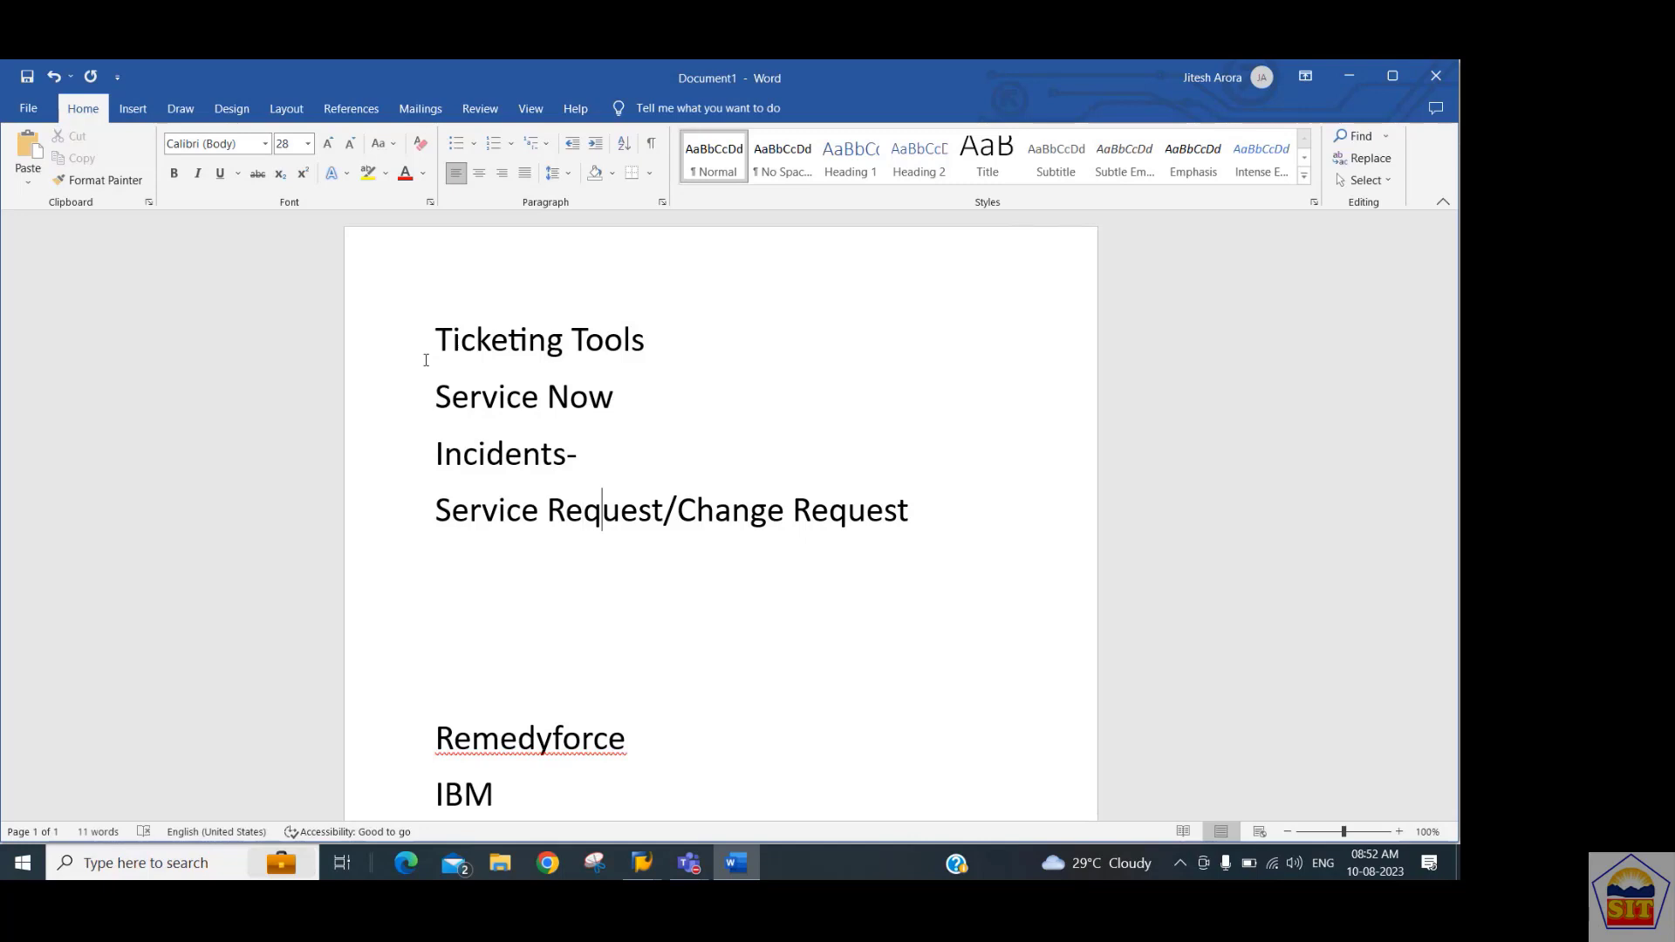
{"action": "key", "text": "Right"}
{"action": "type", "text": "-"}
{"action": "key", "text": "Return"}
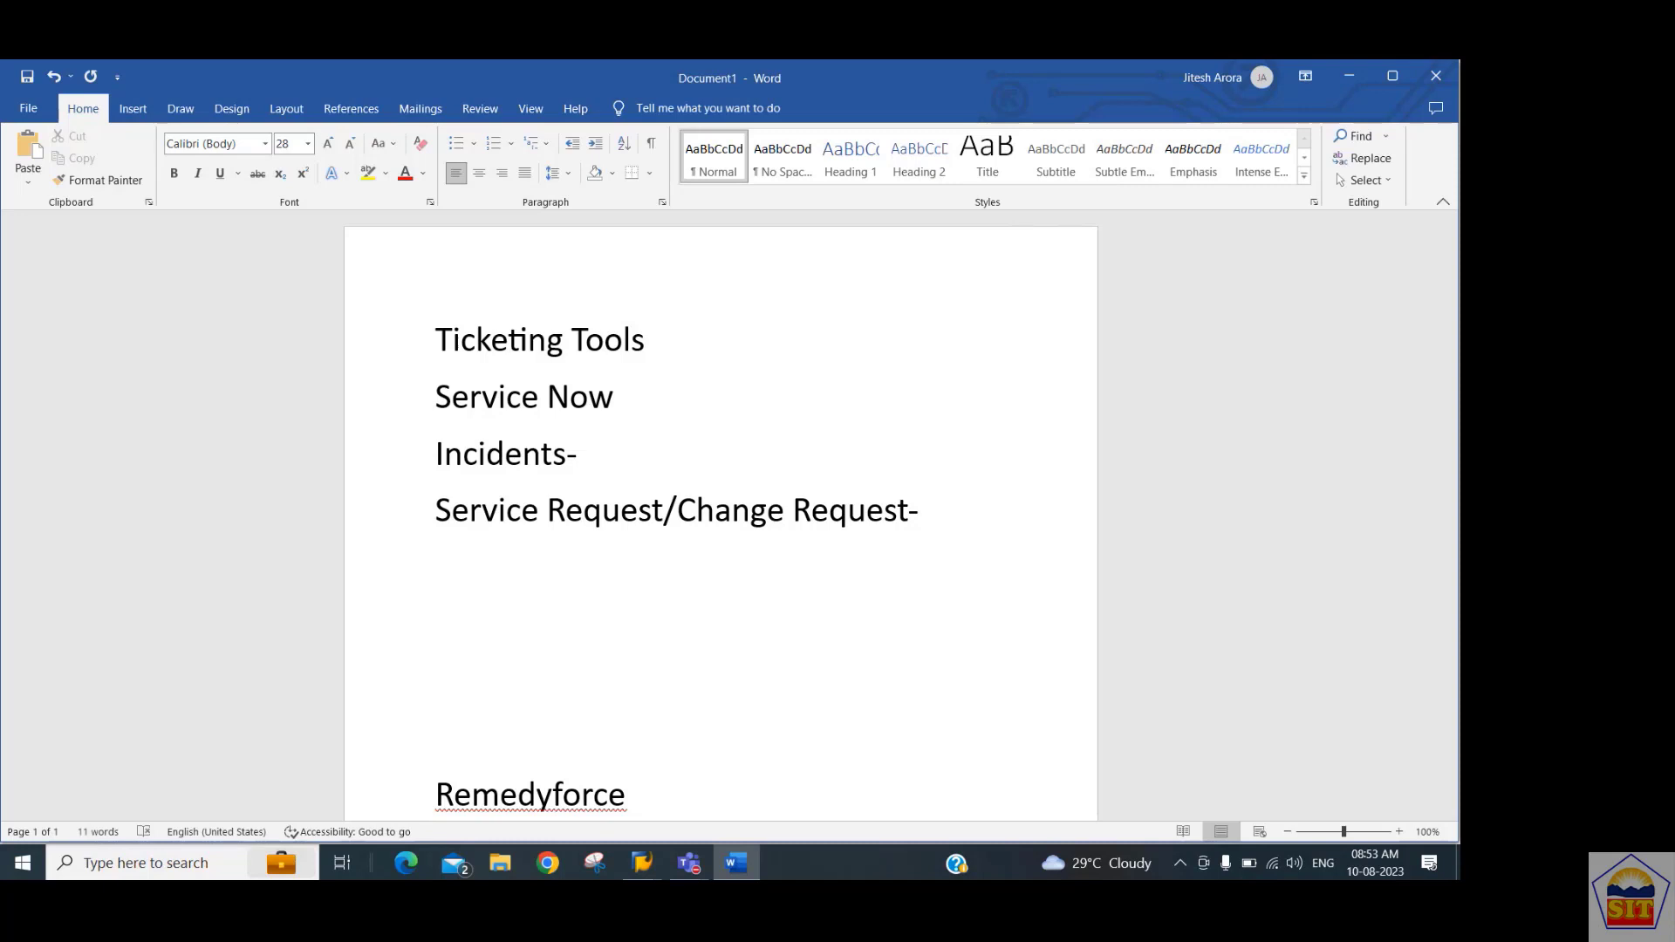
{"action": "type", "text": "Creation"}
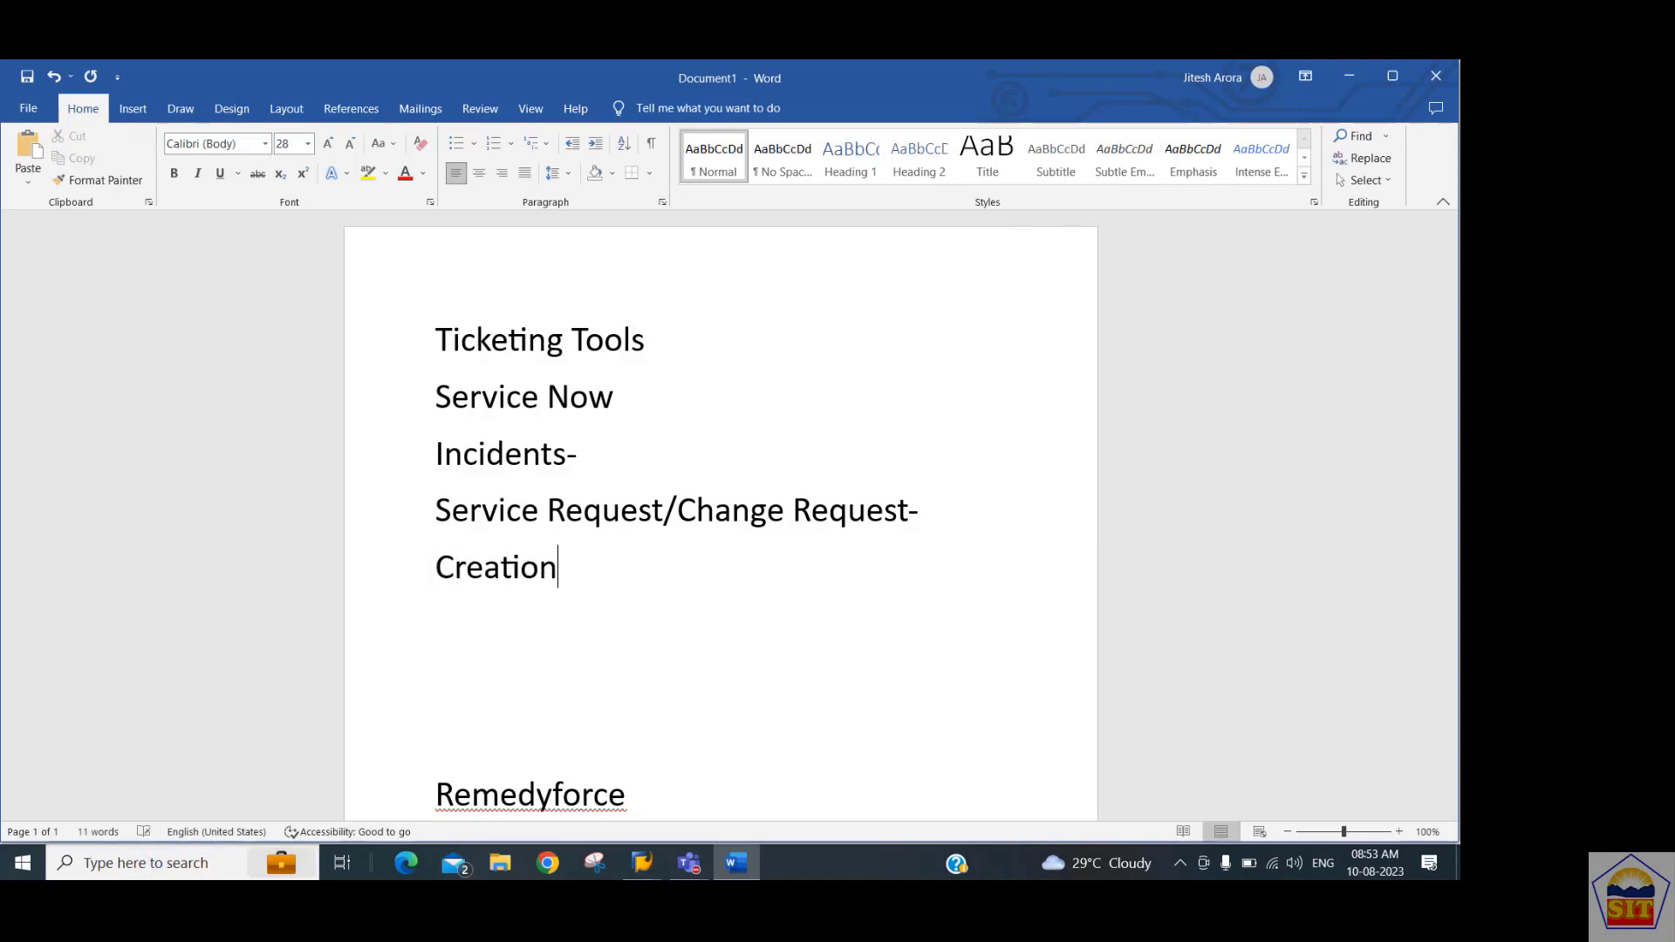
Complete the "Creation" line as "Creation of New House Bank" and start a new line below it.
{"action": "type", "text": " of New "}
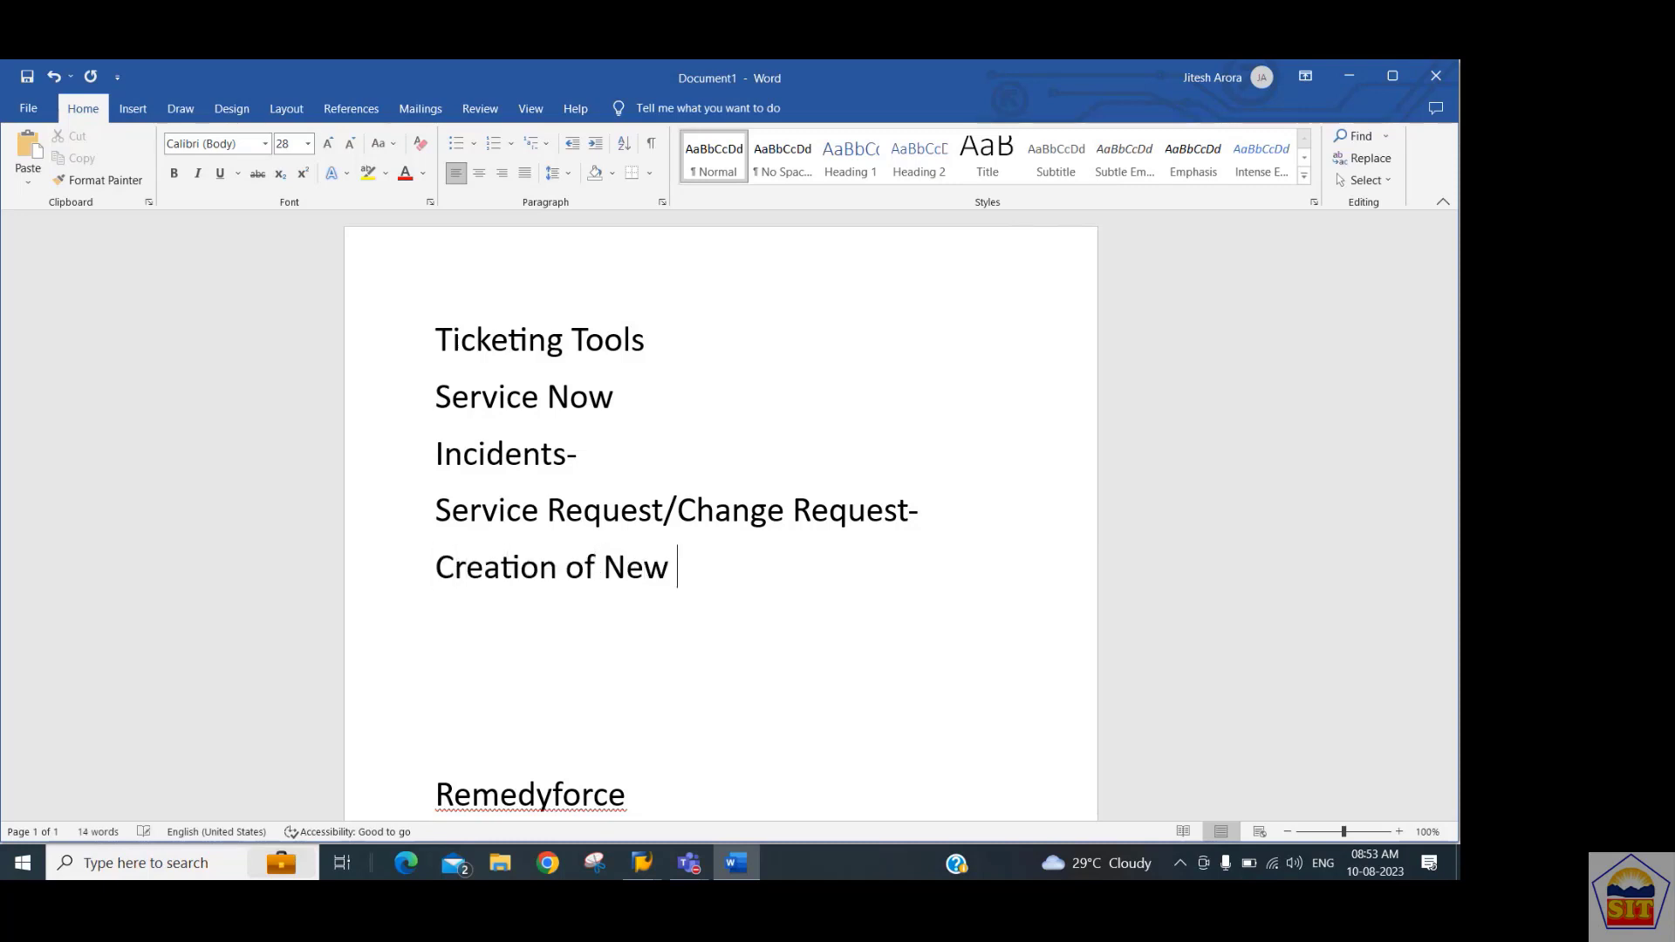
{"action": "type", "text": "House Bank"}
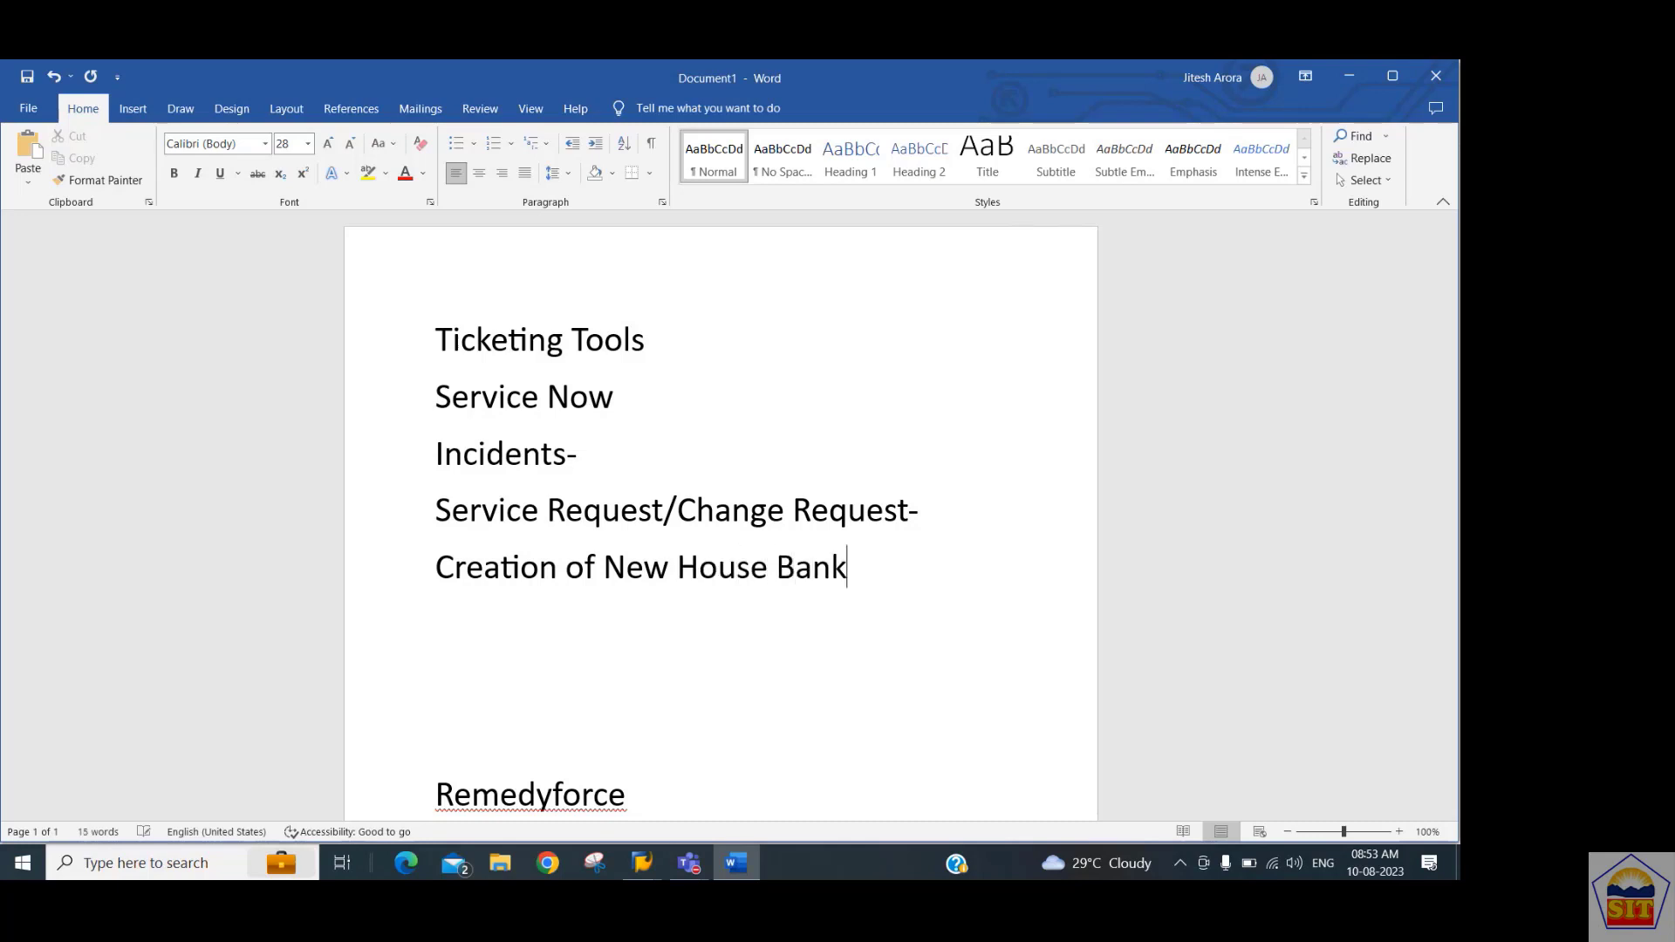
{"action": "key", "text": "Return"}
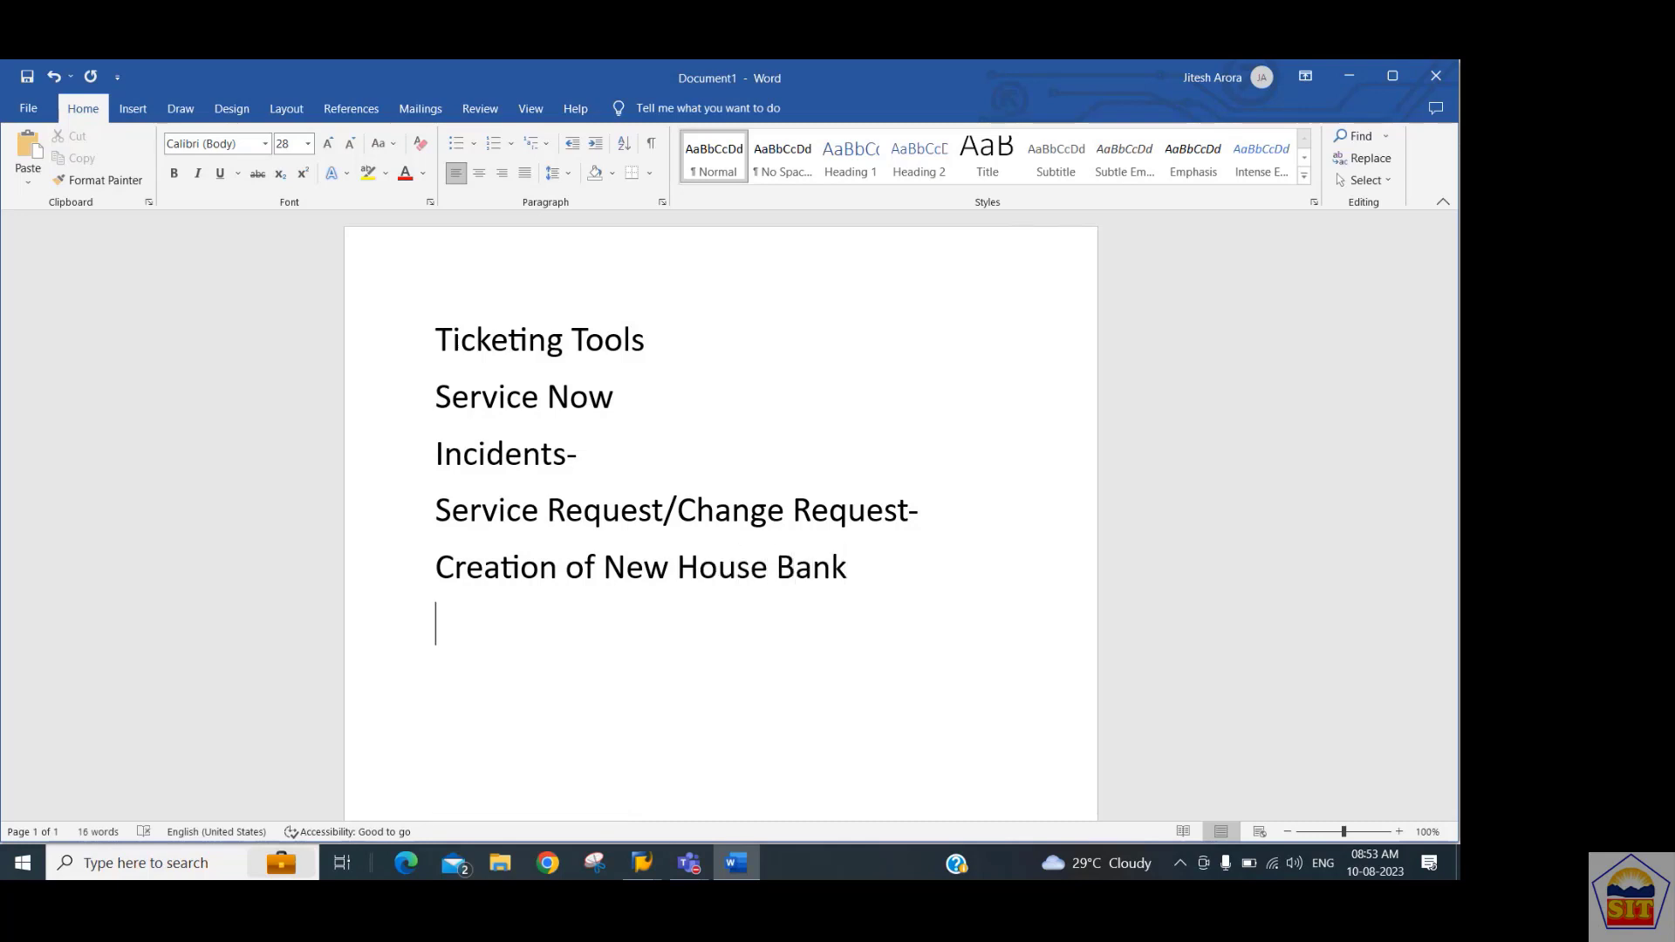
Write "Automatic Payment Program" on the line below "Creation of New House Bank".
{"action": "type", "text": "C"}
{"action": "key", "text": "BackSpace"}
{"action": "type", "text": "Automt"}
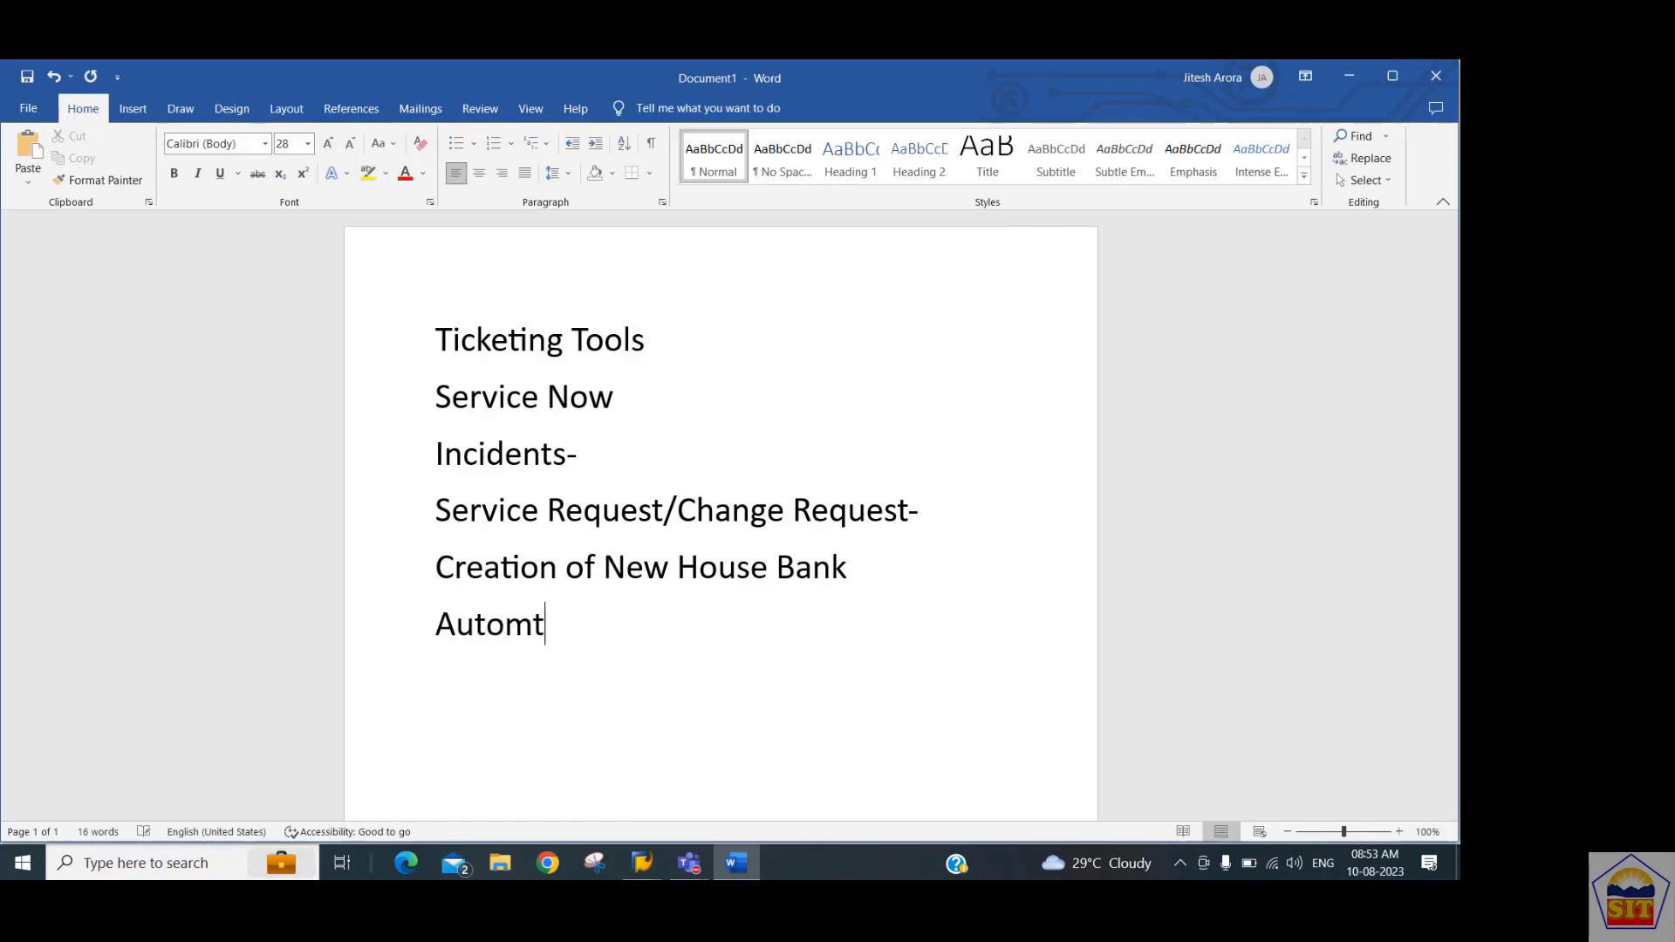
{"action": "key", "text": "BackSpace"}
{"action": "type", "text": "atic PAym"}
{"action": "key", "text": "BackSpace"}
{"action": "key", "text": "BackSpace"}
{"action": "key", "text": "BackSpace"}
{"action": "type", "text": "ayment Program"}
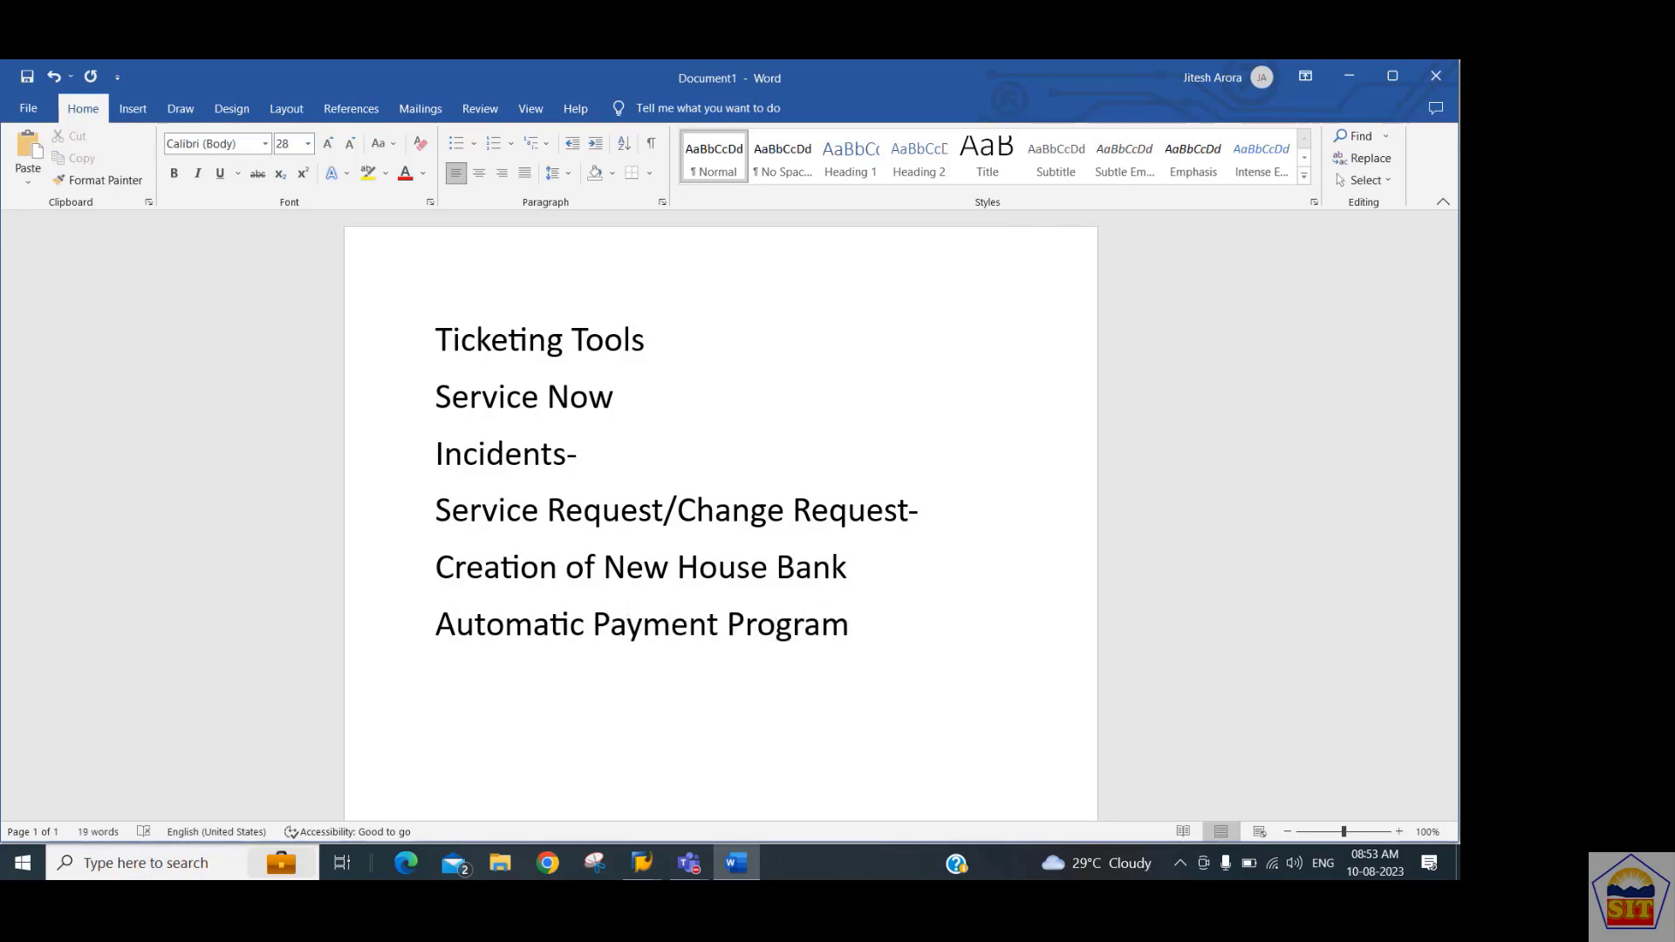
Write "Dev", "Quality" and "Production" on separate lines below "Automatic Payment Program".
{"action": "key", "text": "shift+Up"}
{"action": "key", "text": "shift+Up"}
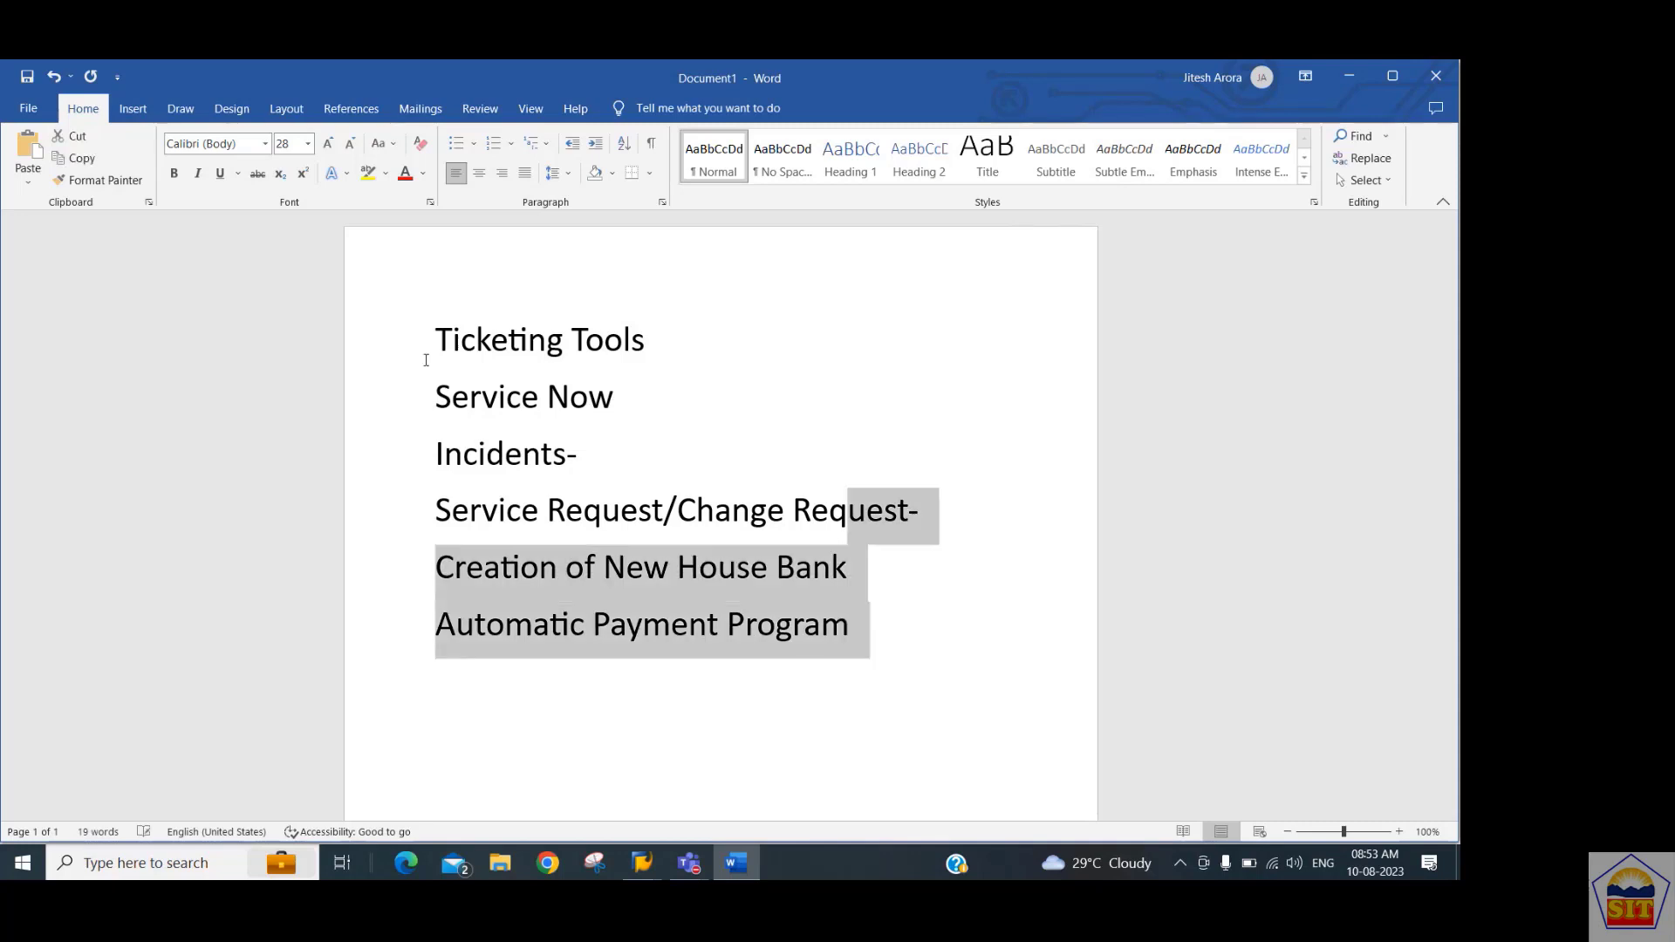
{"action": "key", "text": "Down"}
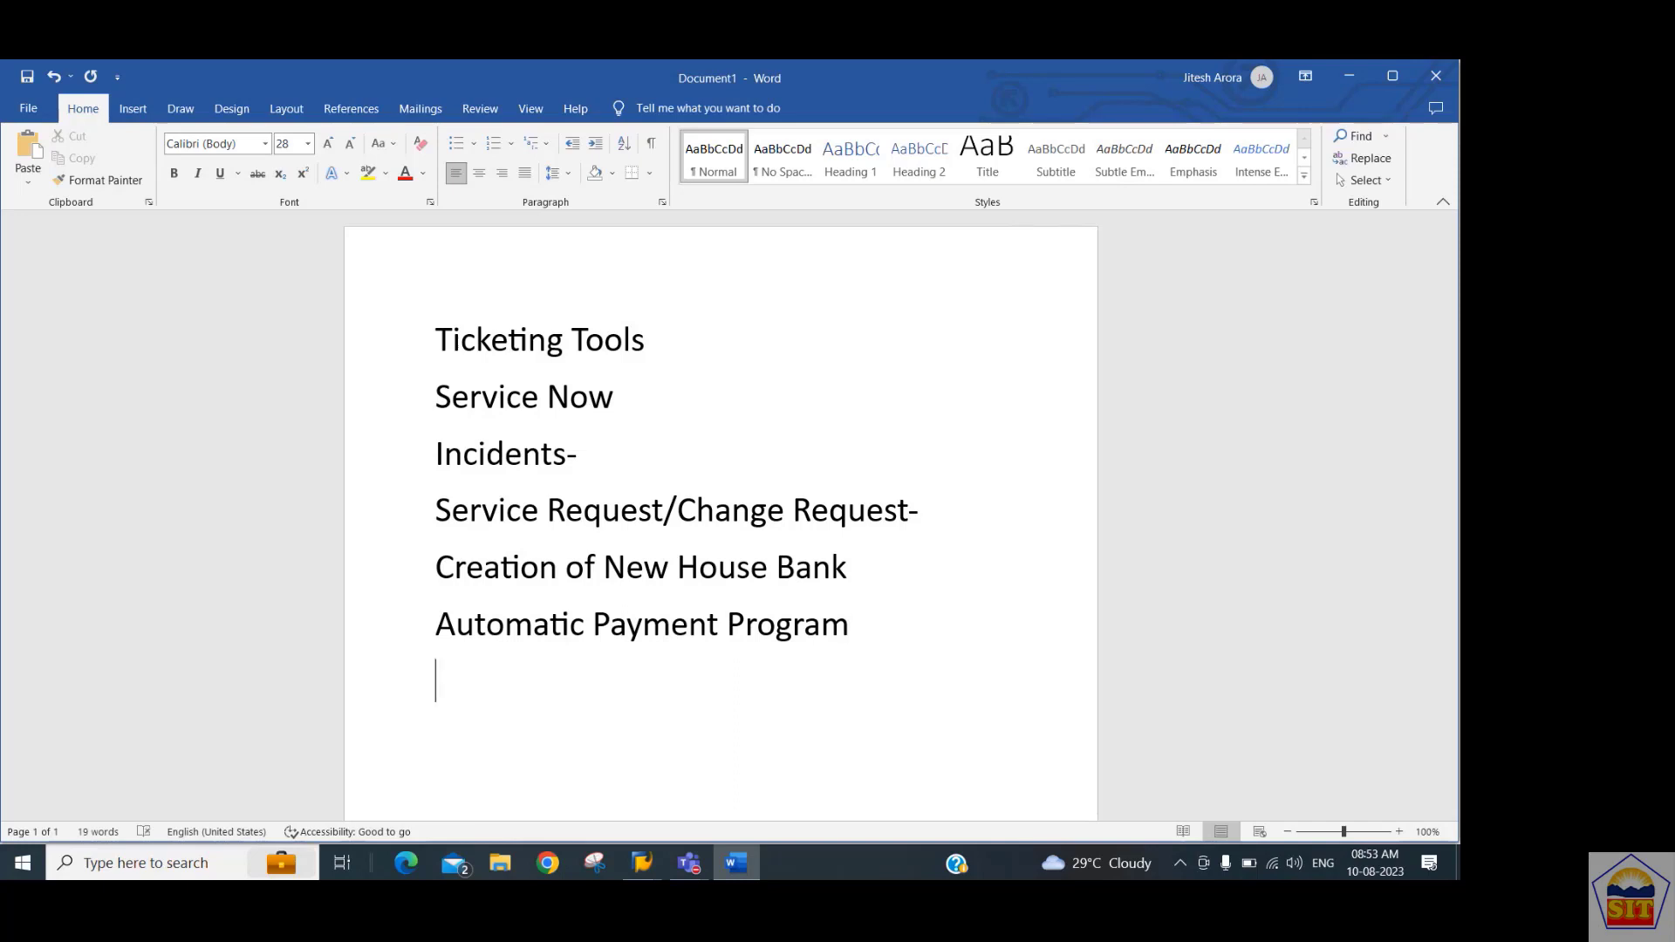
{"action": "type", "text": "Dev"}
{"action": "key", "text": "Return"}
{"action": "type", "text": "Quali"}
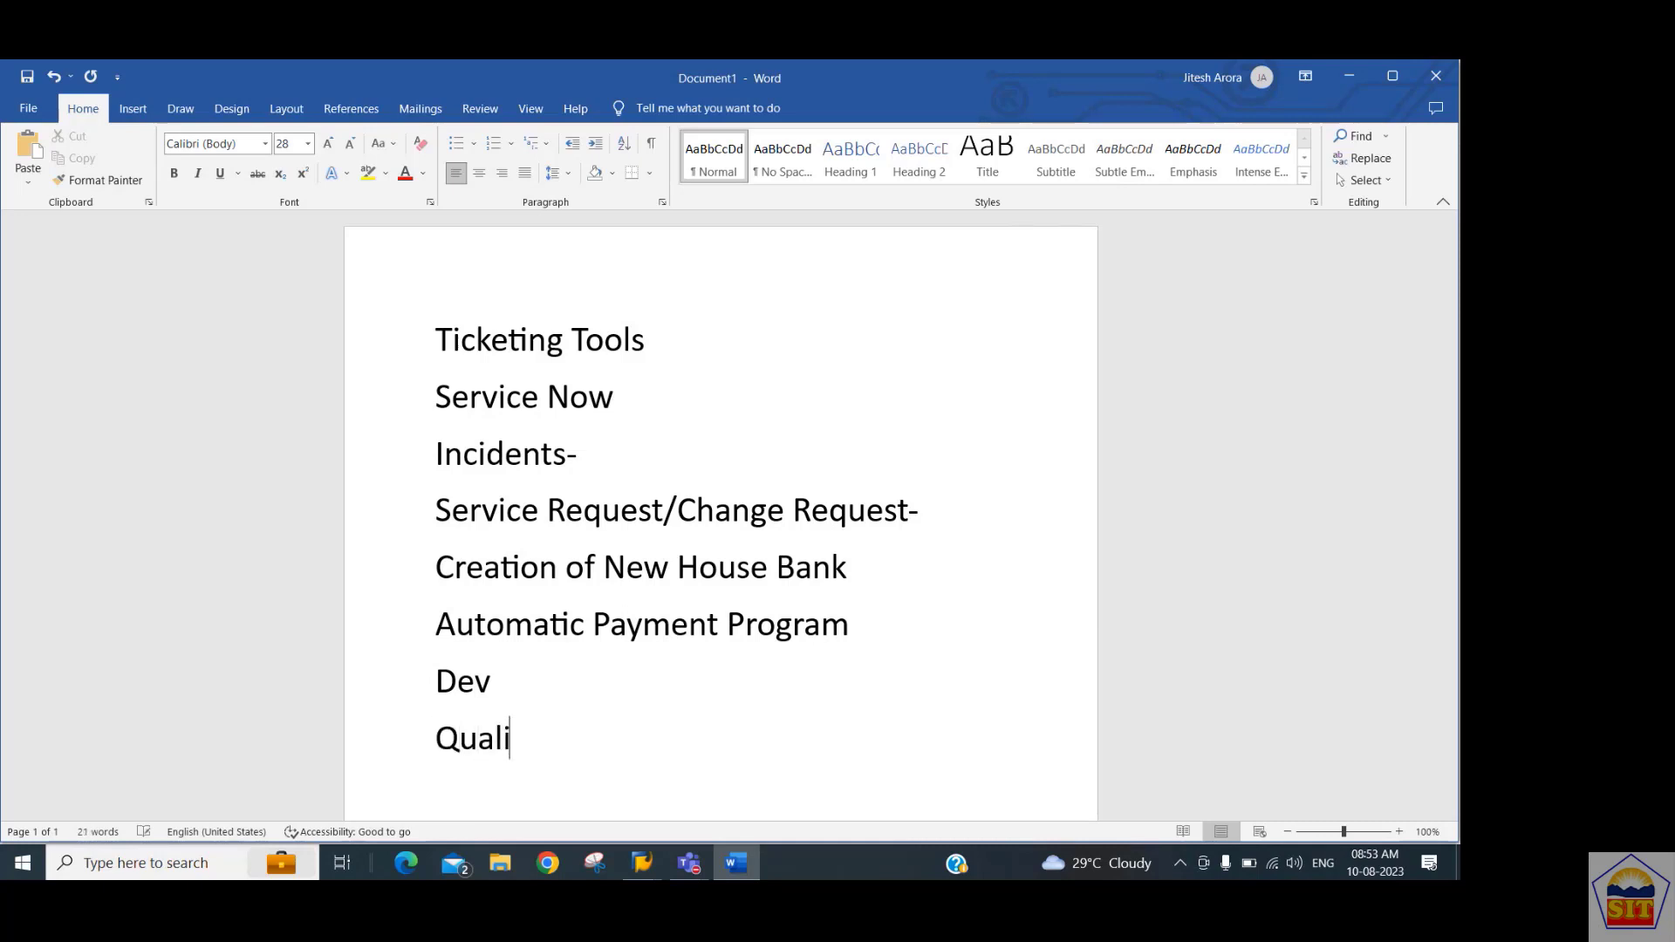
{"action": "type", "text": "ty"}
{"action": "key", "text": "Return"}
{"action": "type", "text": "Produc"}
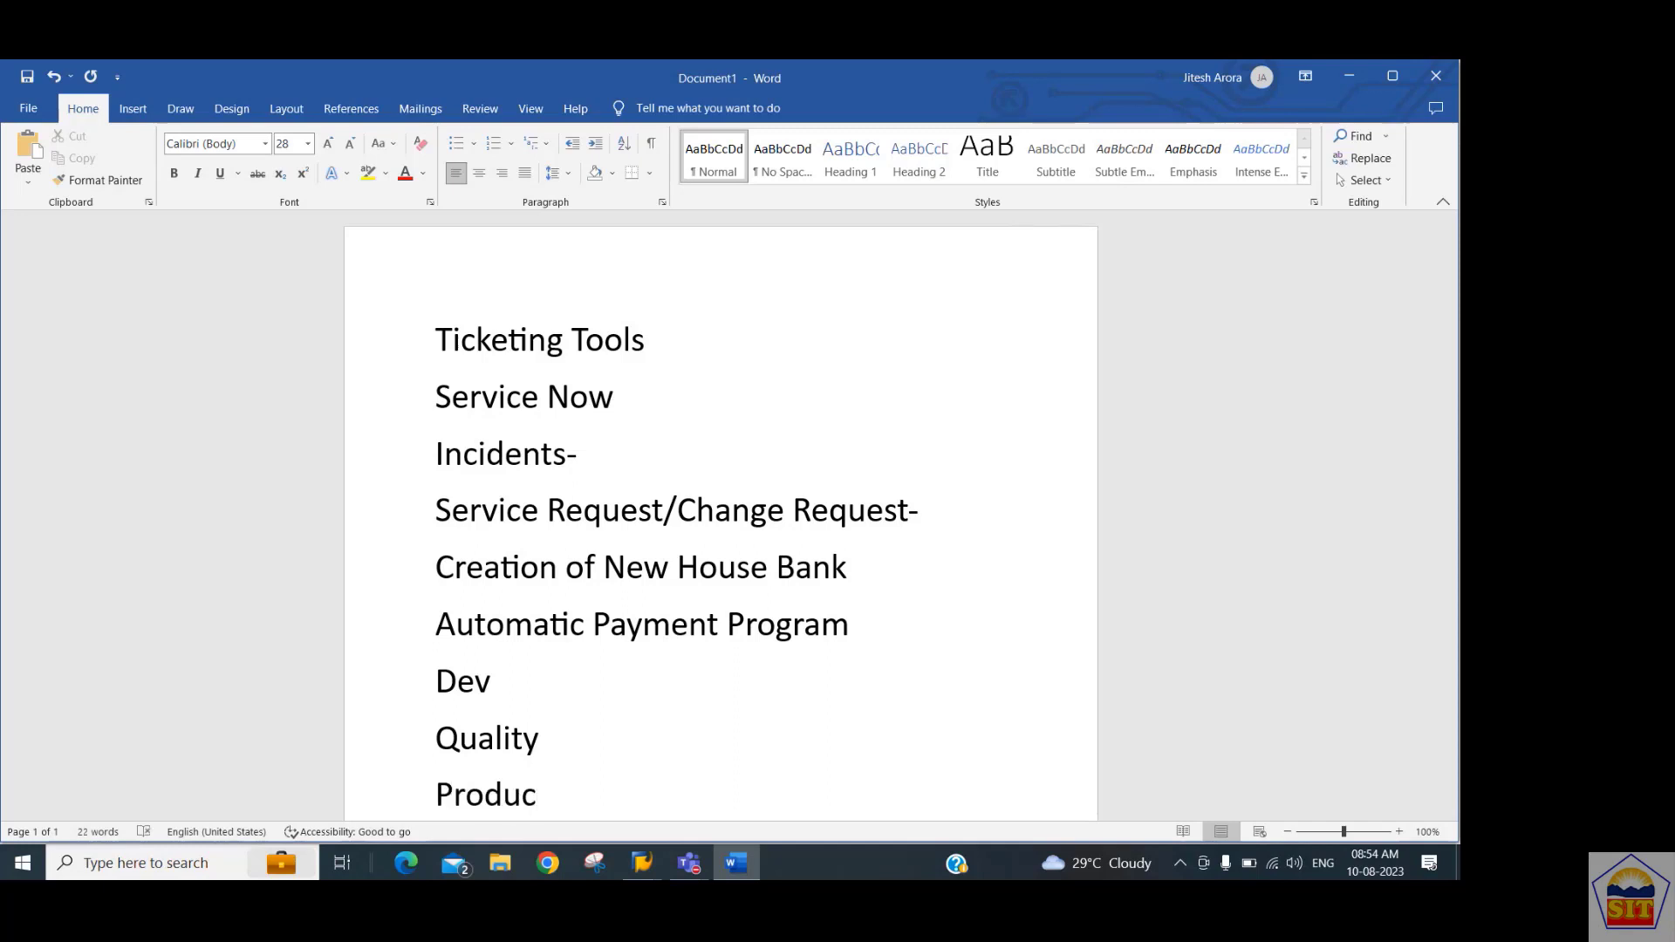
{"action": "type", "text": "tion"}
{"action": "key", "text": "Up"}
{"action": "key", "text": "Down"}
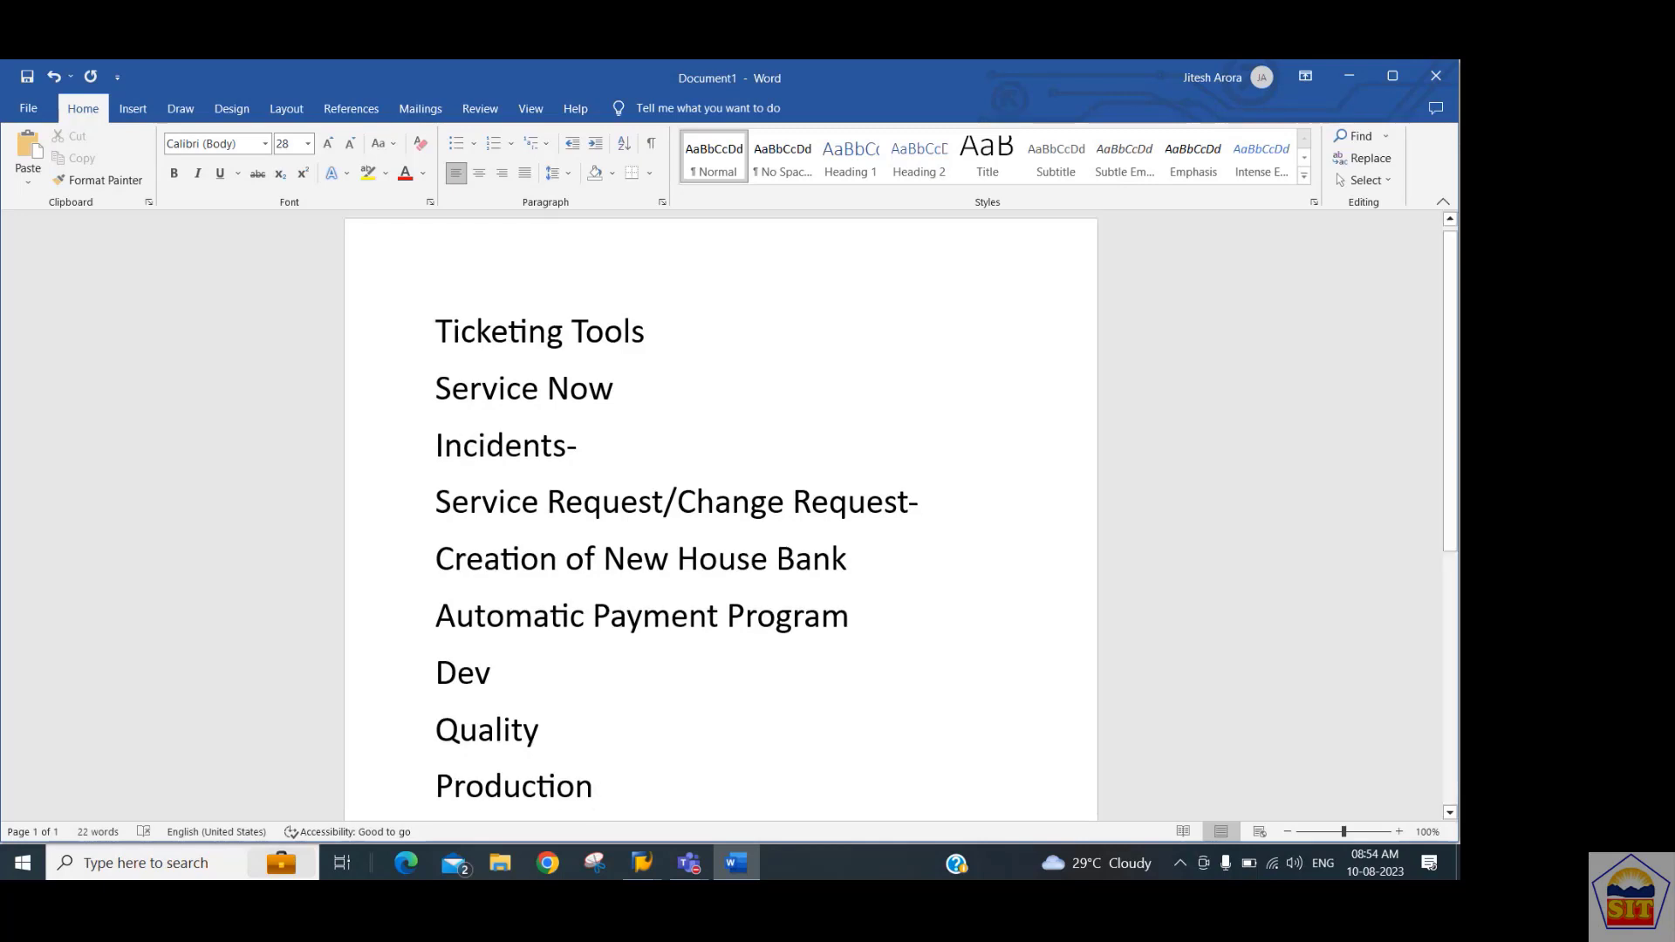
Add the status "Open" on its own line directly below "Incidents-".
{"action": "left_click_drag", "start_coordinate": [601, 502], "coordinate": [791, 502]}
{"action": "key", "text": "shift+Right"}
{"action": "key", "text": "Right"}
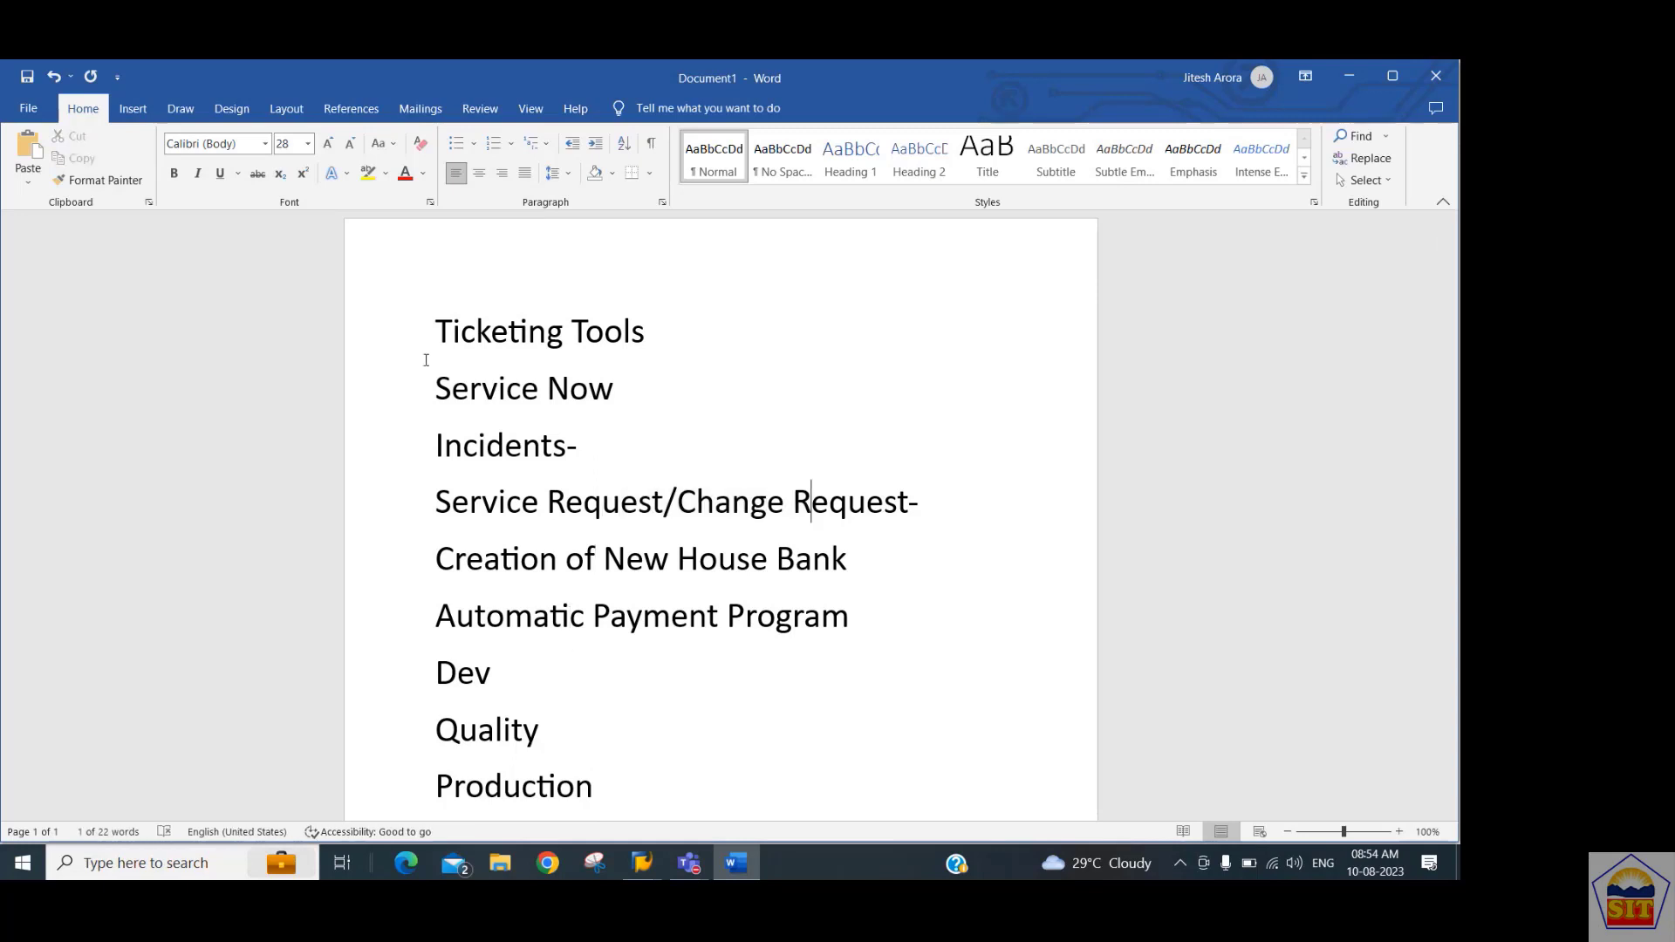
{"action": "key", "text": "Right"}
{"action": "key", "text": "Up"}
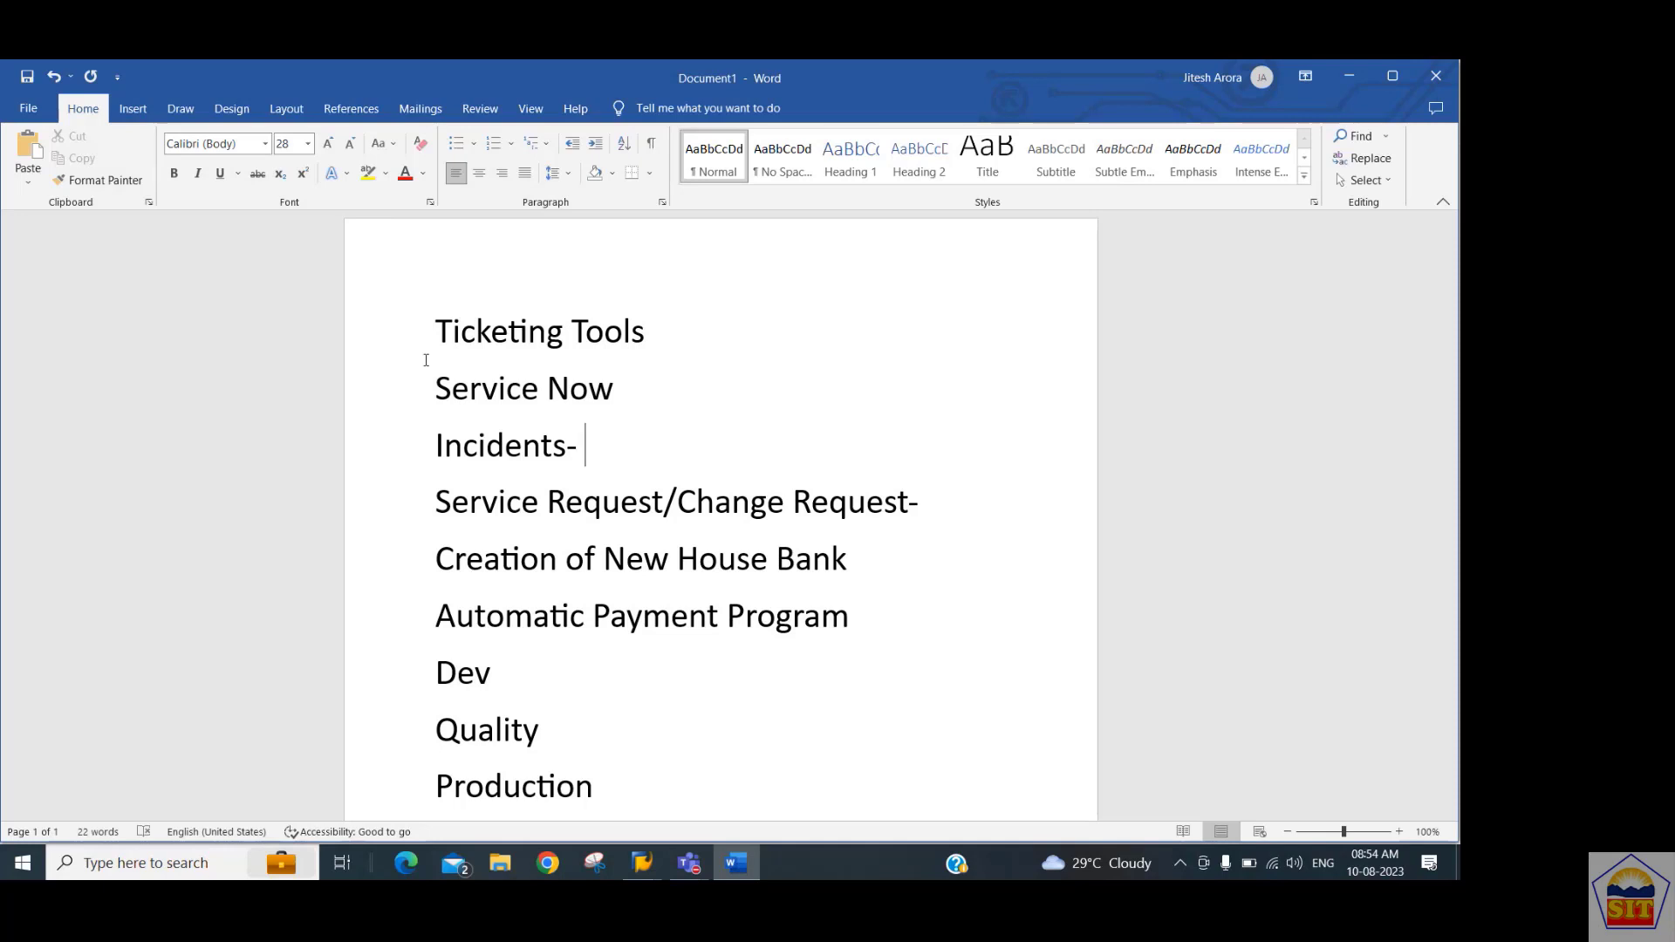
{"action": "type", "text": "OPen"}
{"action": "key", "text": "BackSpace"}
{"action": "key", "text": "BackSpace"}
{"action": "key", "text": "BackSpace"}
{"action": "type", "text": "pen"}
{"action": "key", "text": "Left"}
{"action": "key", "text": "Left"}
{"action": "key", "text": "Left"}
{"action": "key", "text": "Left"}
{"action": "key", "text": "Return"}
{"action": "key", "text": "Right"}
{"action": "key", "text": "Right"}
{"action": "key", "text": "Right"}
{"action": "key", "text": "Right"}
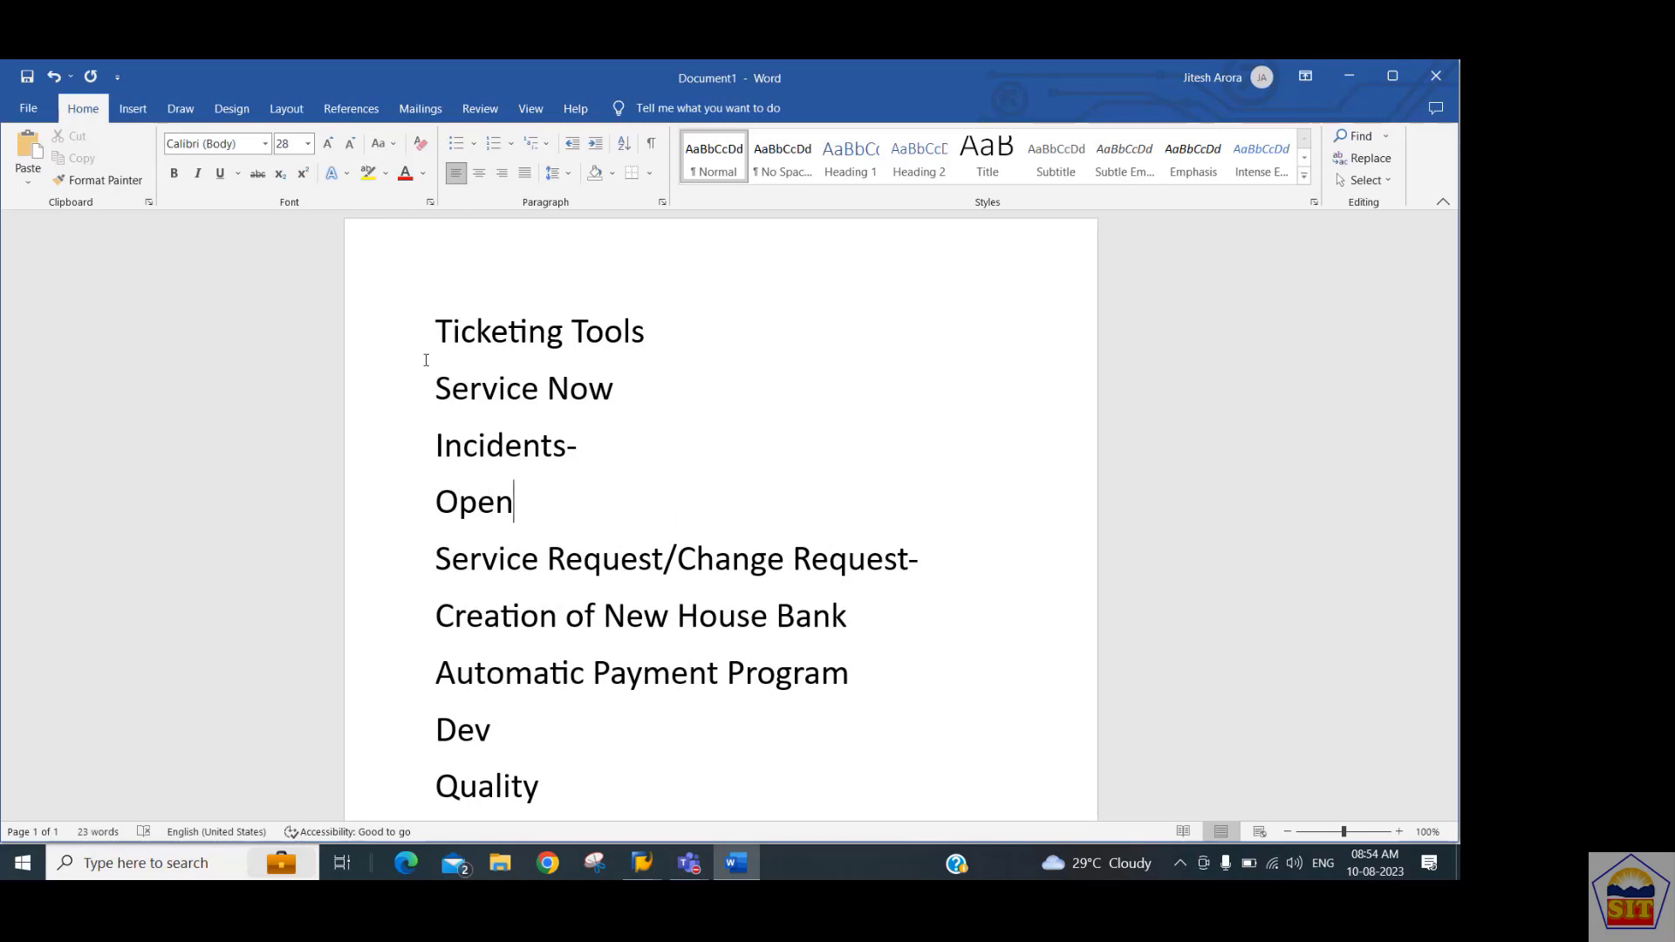
Add the statuses "Assigned" and "InProgress" on separate lines below "Open".
{"action": "key", "text": "Return"}
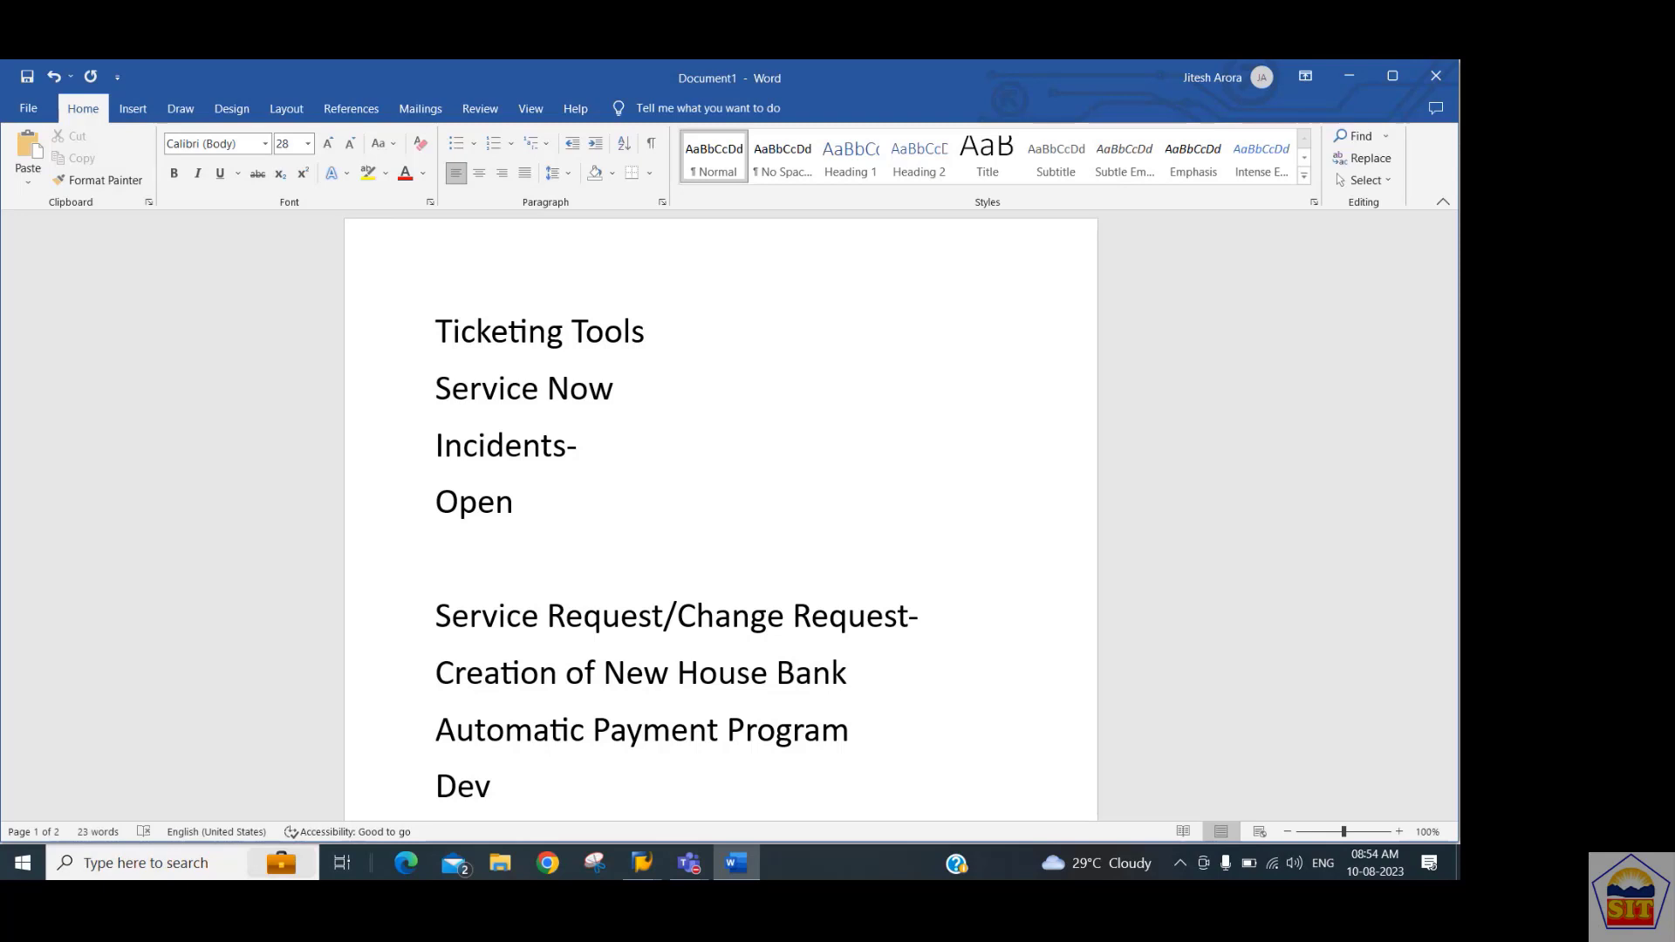
{"action": "type", "text": "Assign"}
{"action": "type", "text": "ed"}
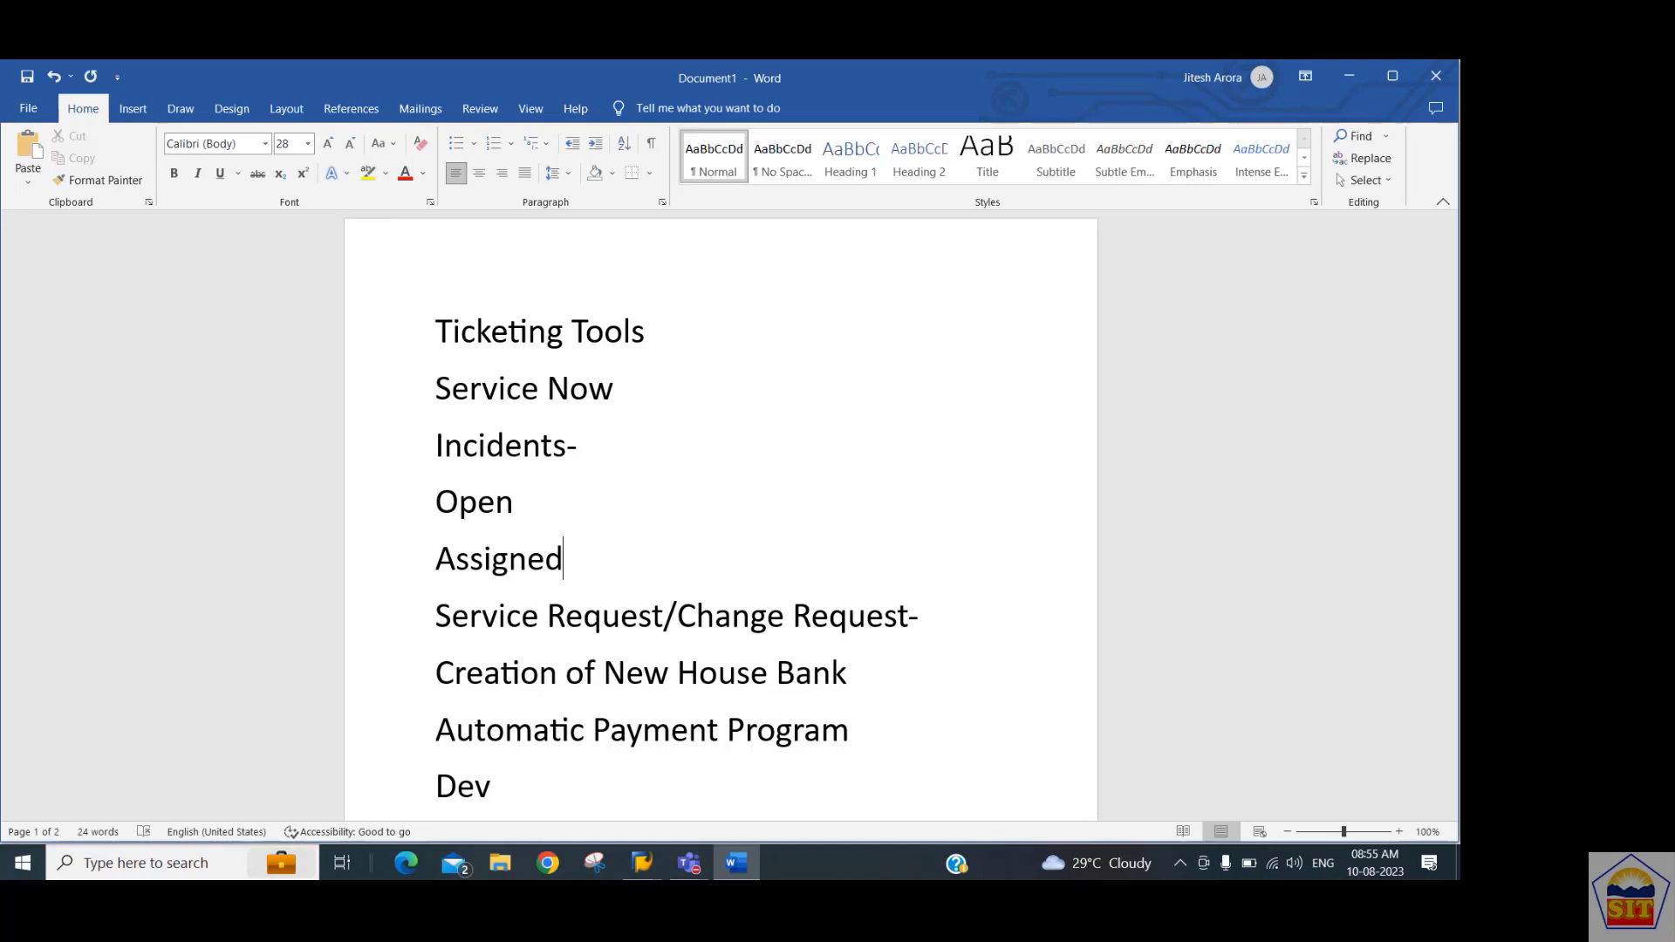
{"action": "key", "text": "Return"}
{"action": "type", "text": "In"}
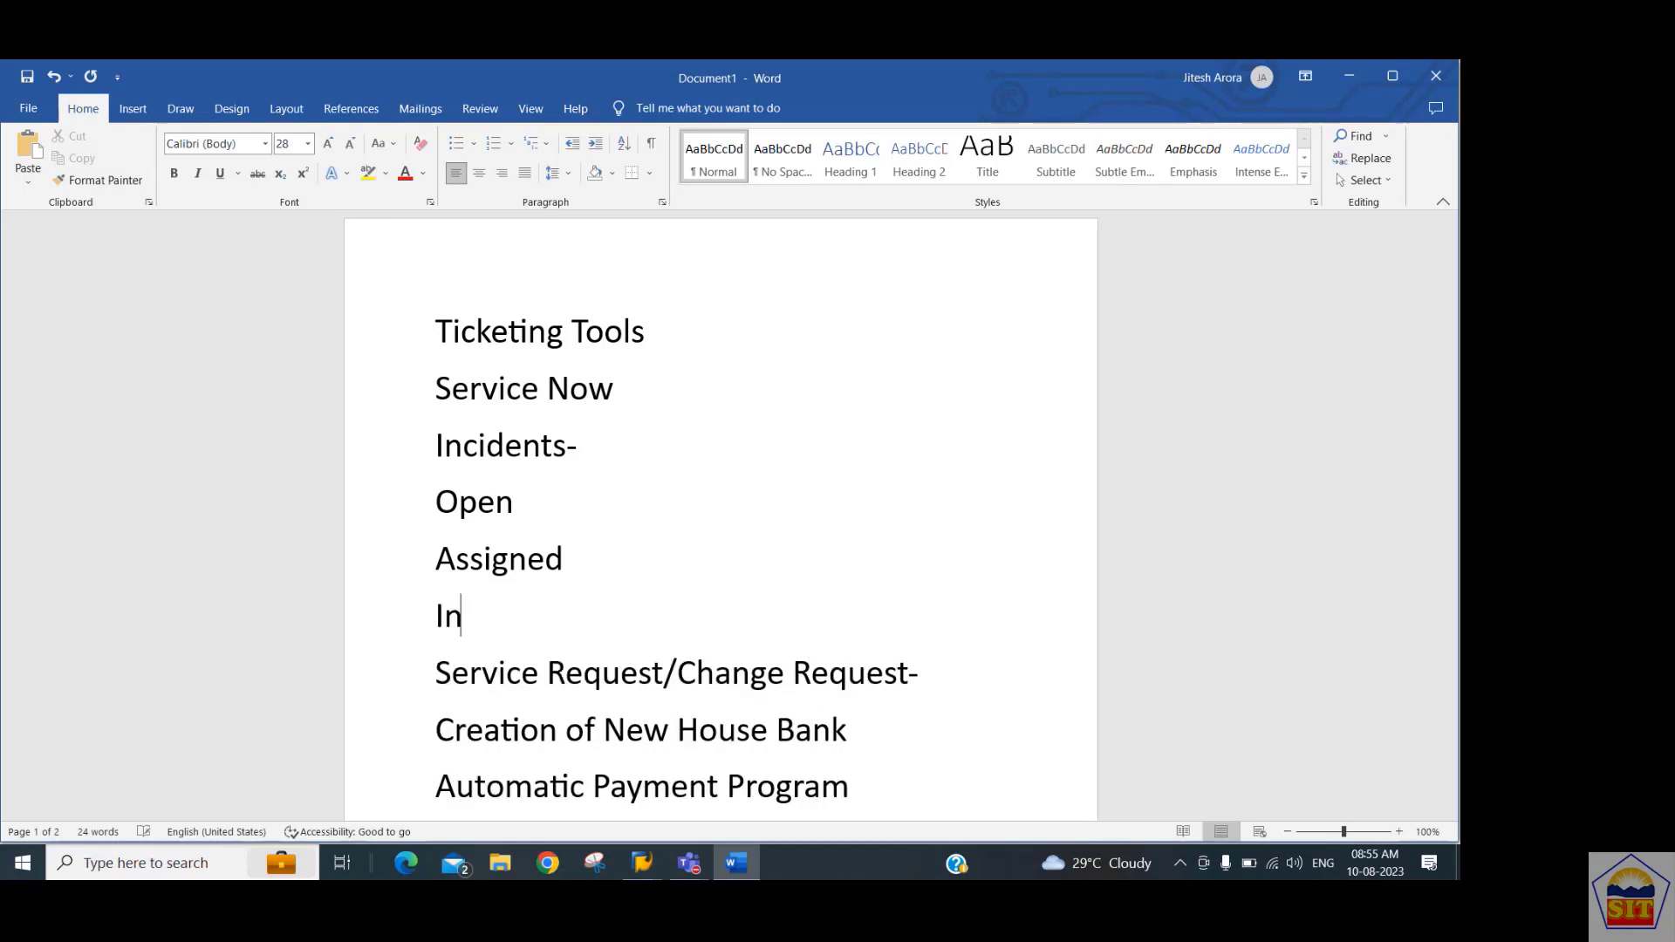
{"action": "type", "text": "Progress"}
{"action": "key", "text": "Return"}
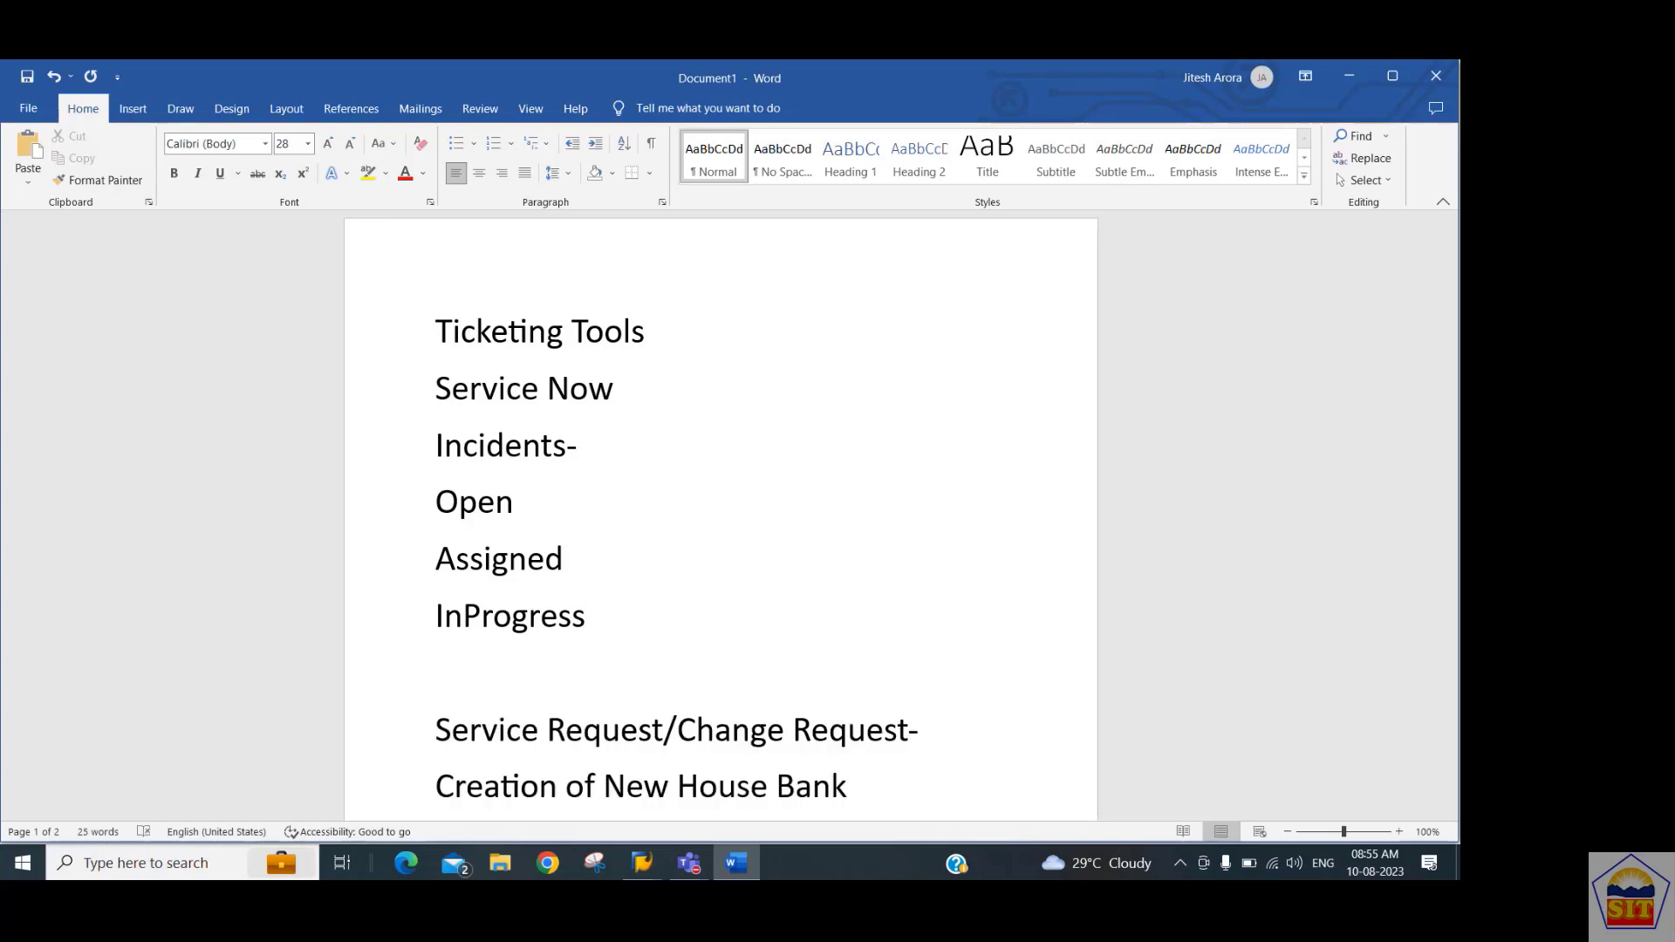
Add "User Information Request" and "UAT" on separate lines below "InProgress".
{"action": "type", "text": "User Information"}
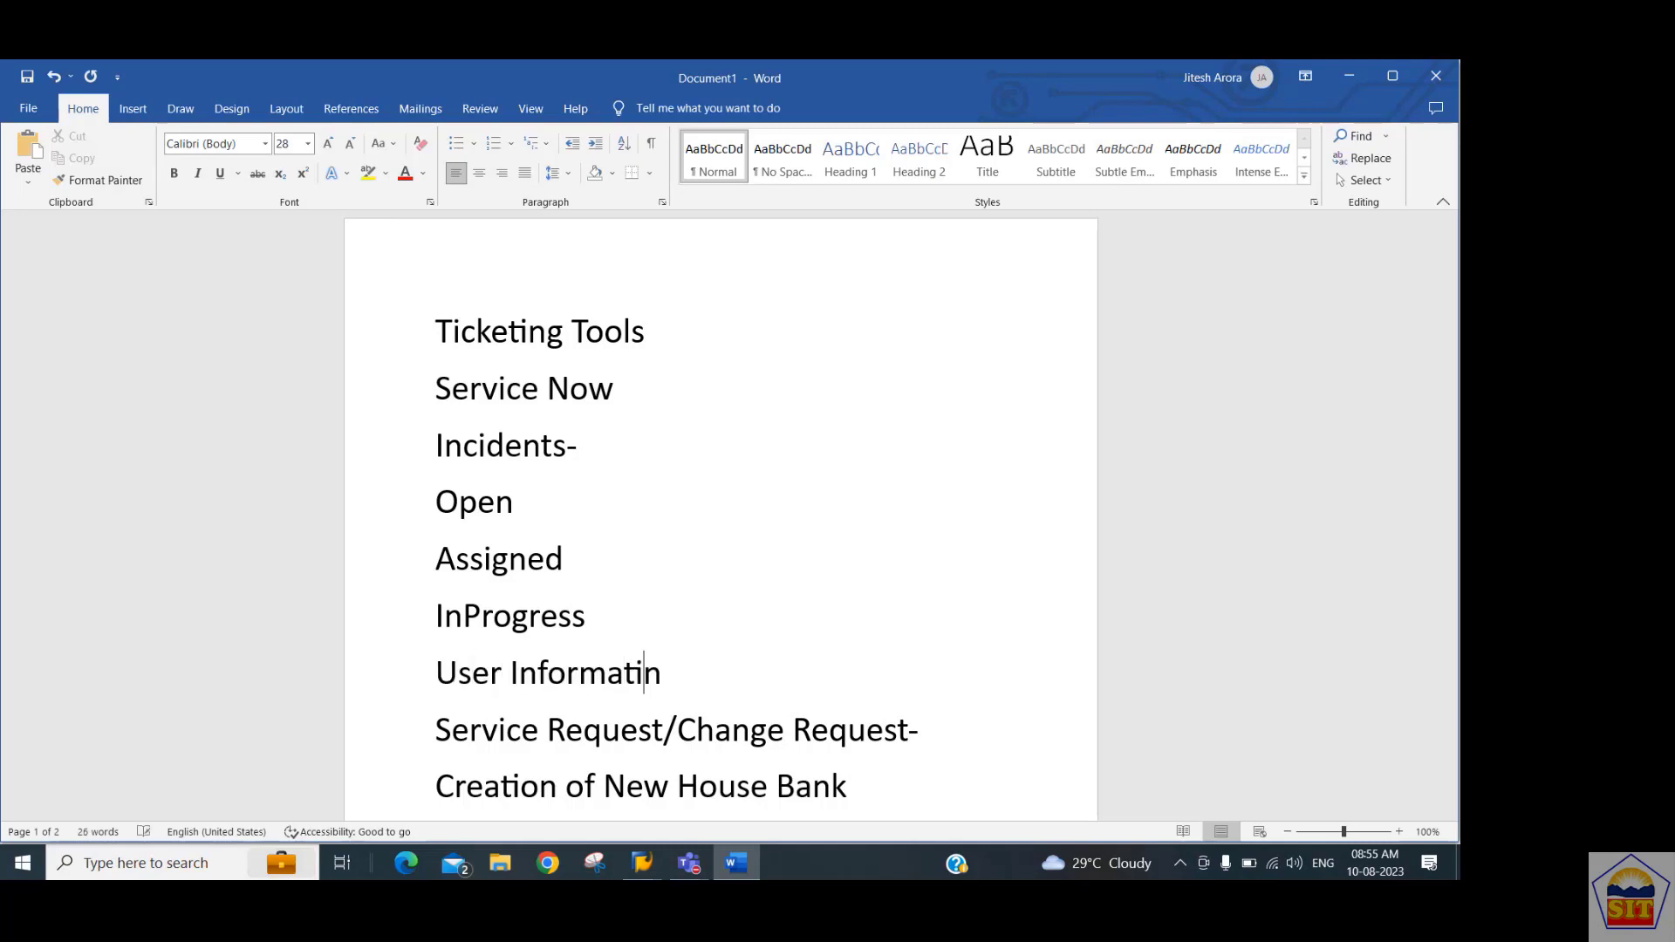
{"action": "key", "text": "BackSpace"}
{"action": "key", "text": "BackSpace"}
{"action": "type", "text": "ion Request"}
{"action": "key", "text": "Return"}
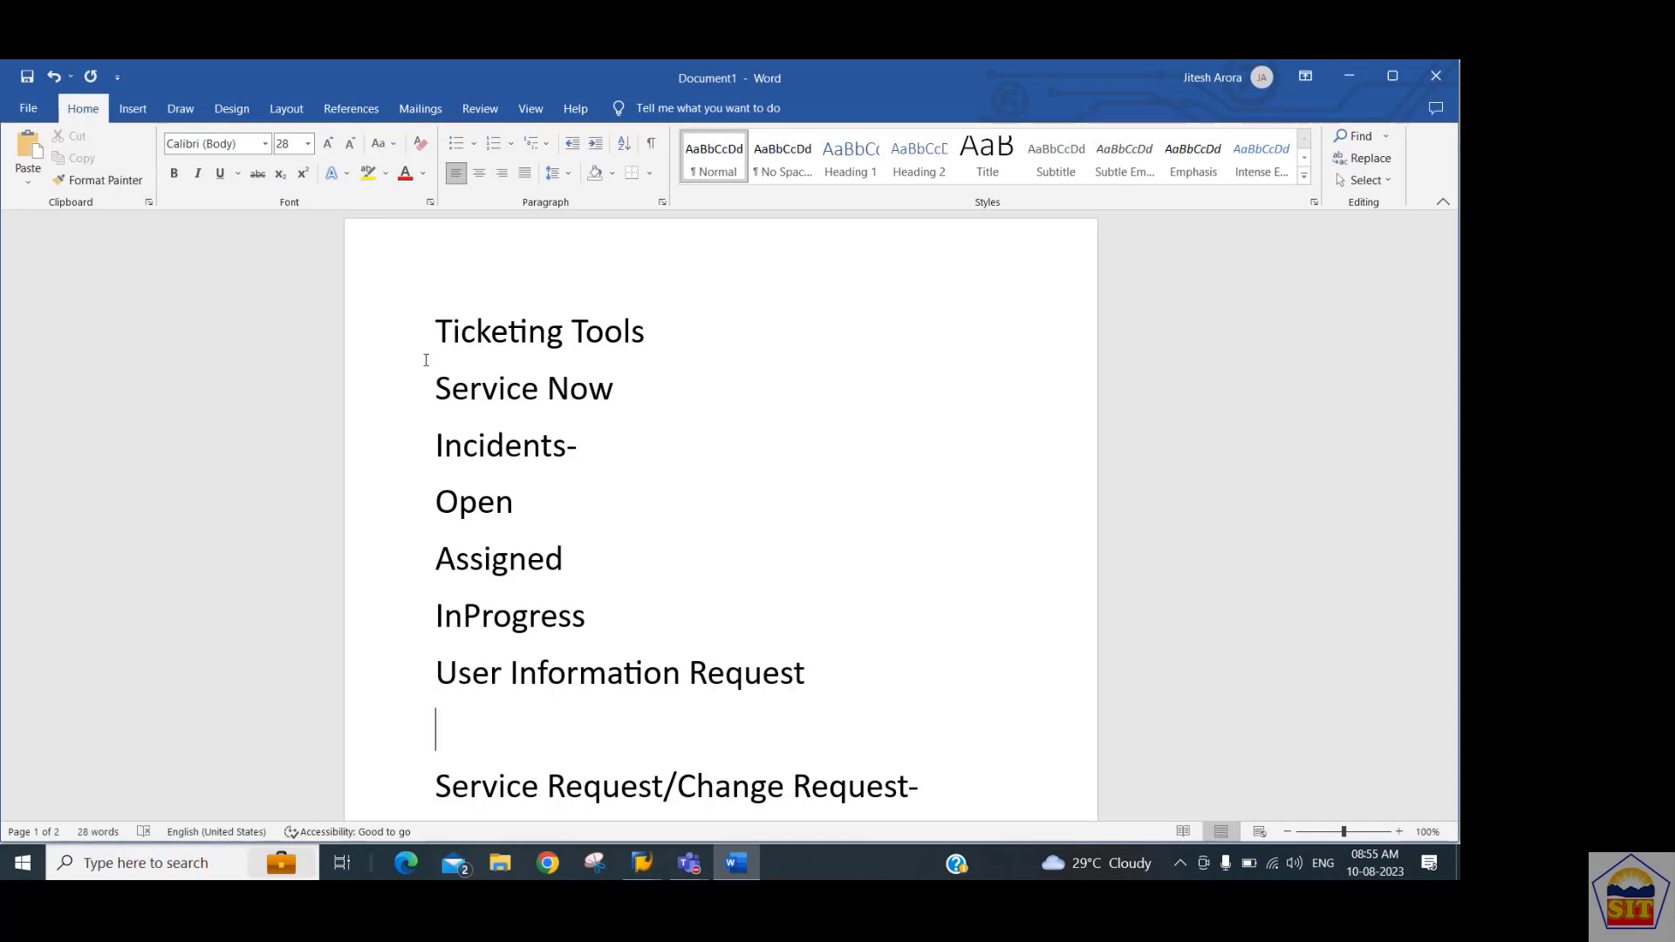
{"action": "type", "text": "UAT"}
{"action": "key", "text": "Return"}
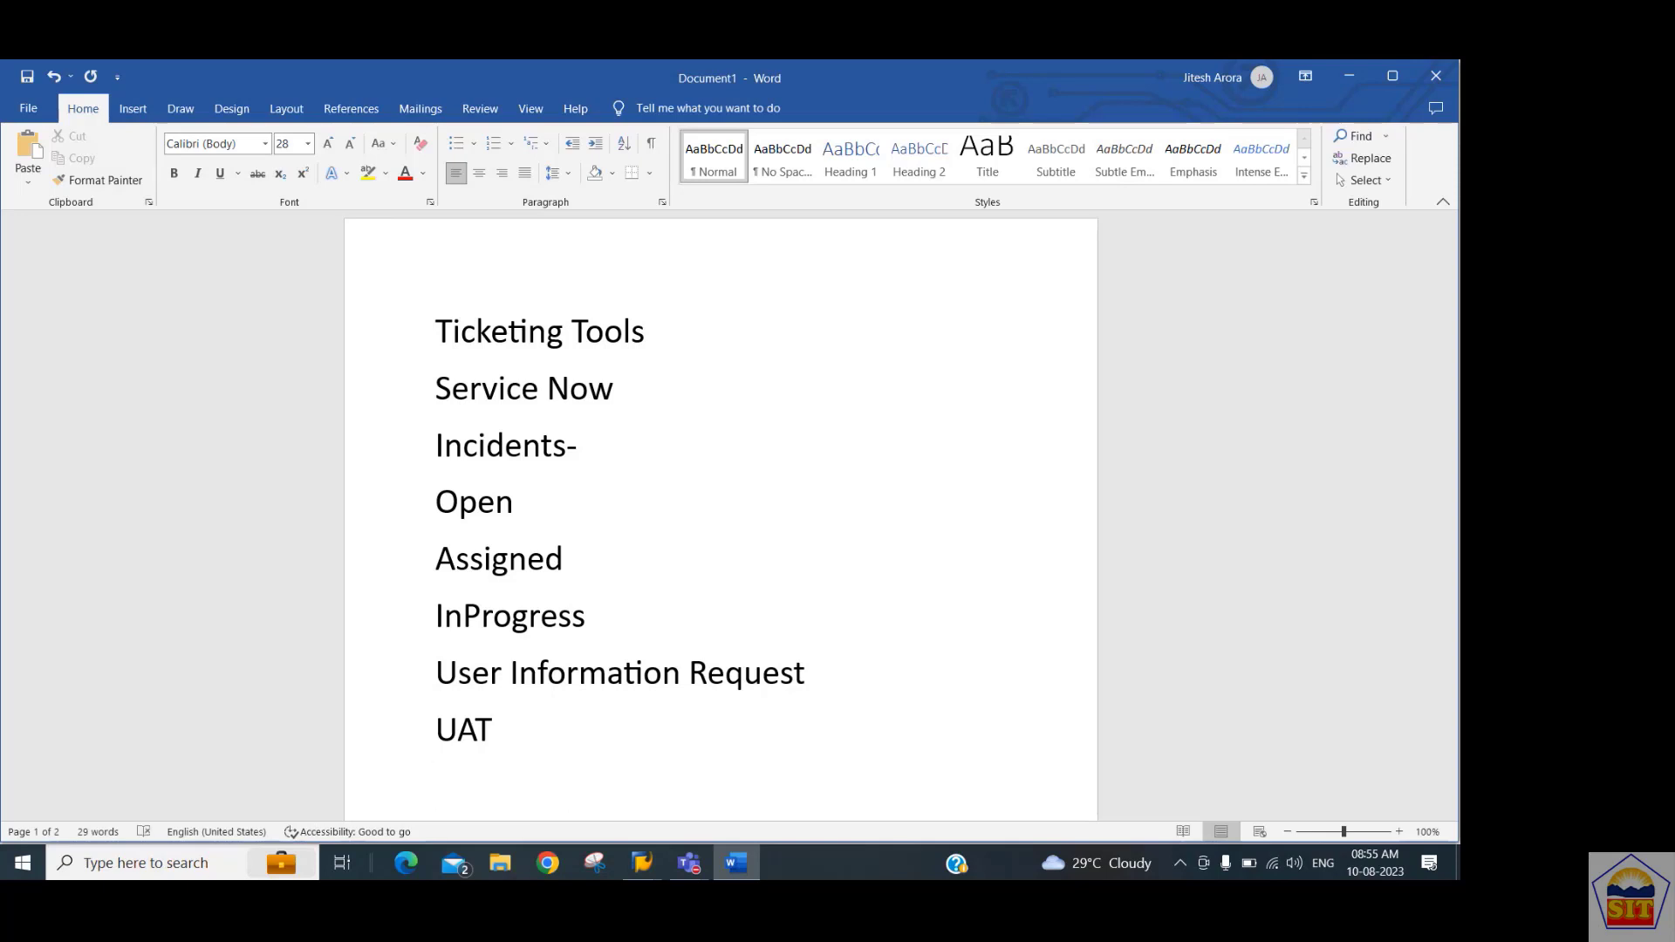
Add "Resolved- 3 days ReOpen" and "Closed" on separate lines below "UAT".
{"action": "left_click", "coordinate": [437, 786]}
{"action": "type", "text": "Resolve"}
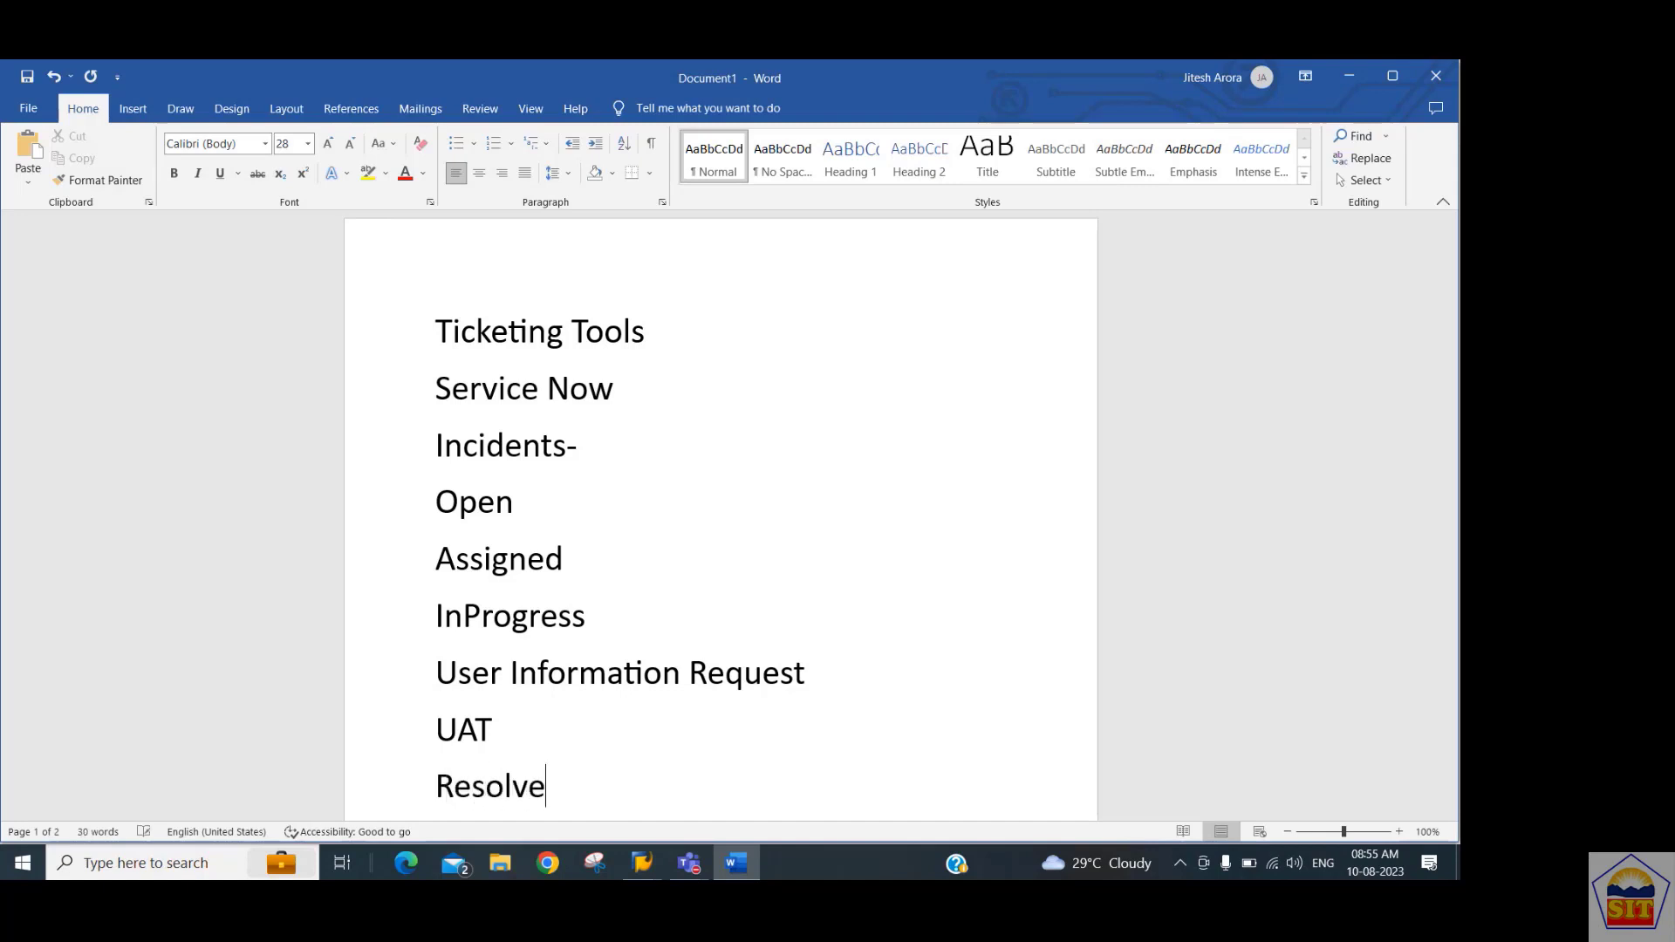
{"action": "type", "text": "d"}
{"action": "type", "text": "- 3 days"}
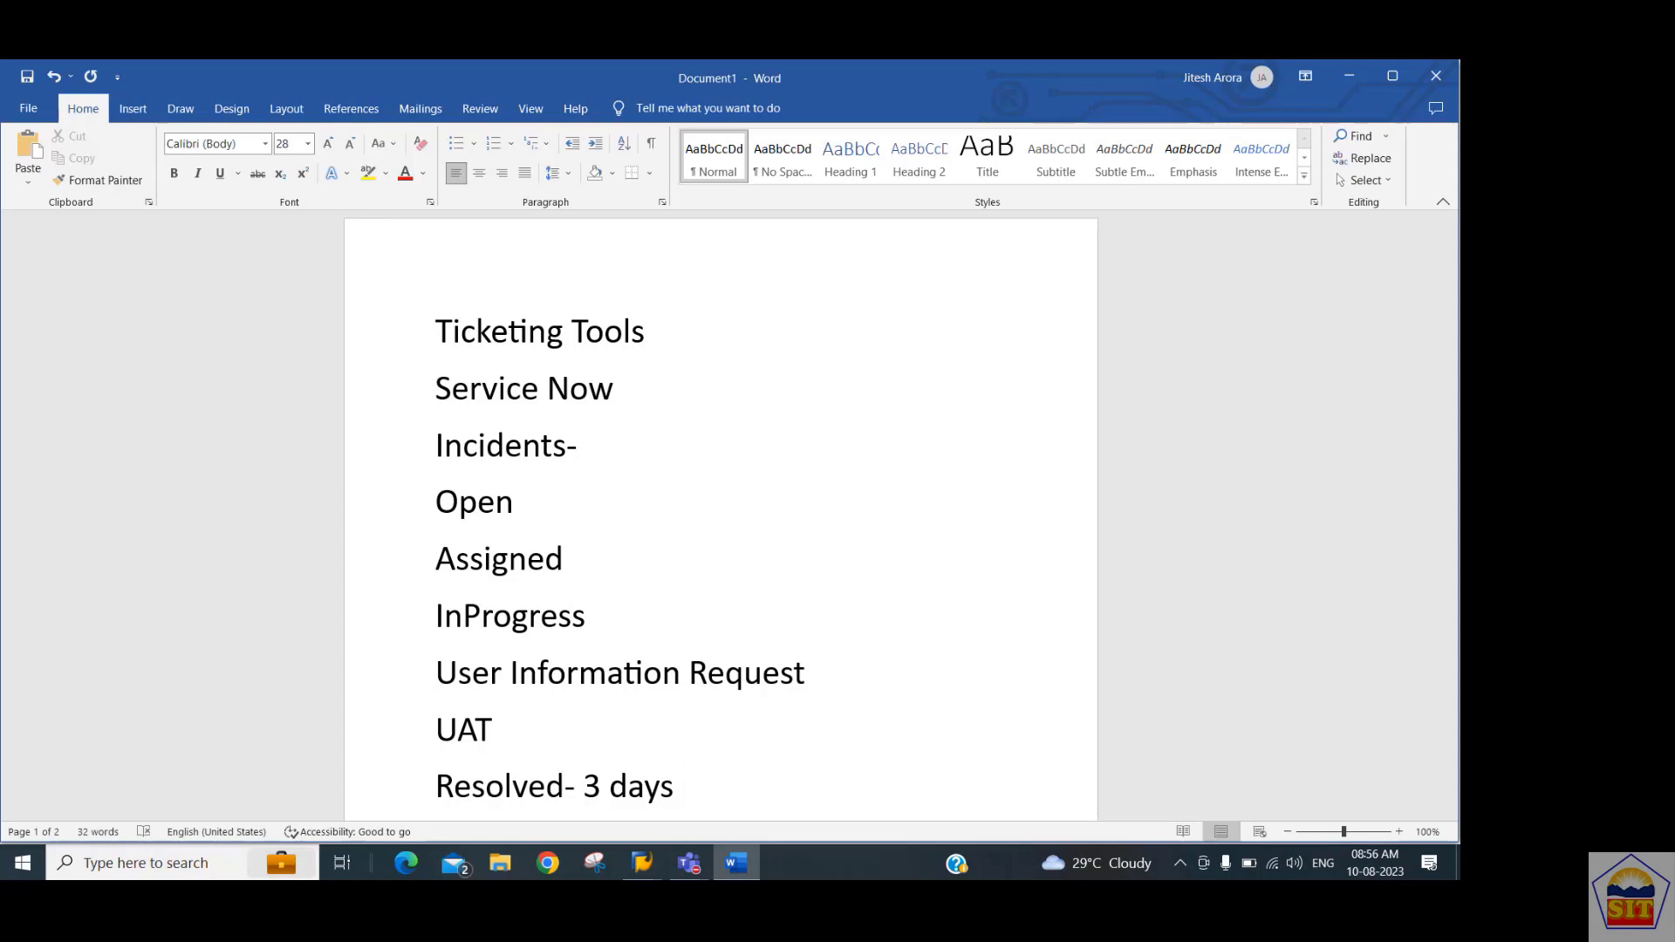
{"action": "type", "text": "eOpen"}
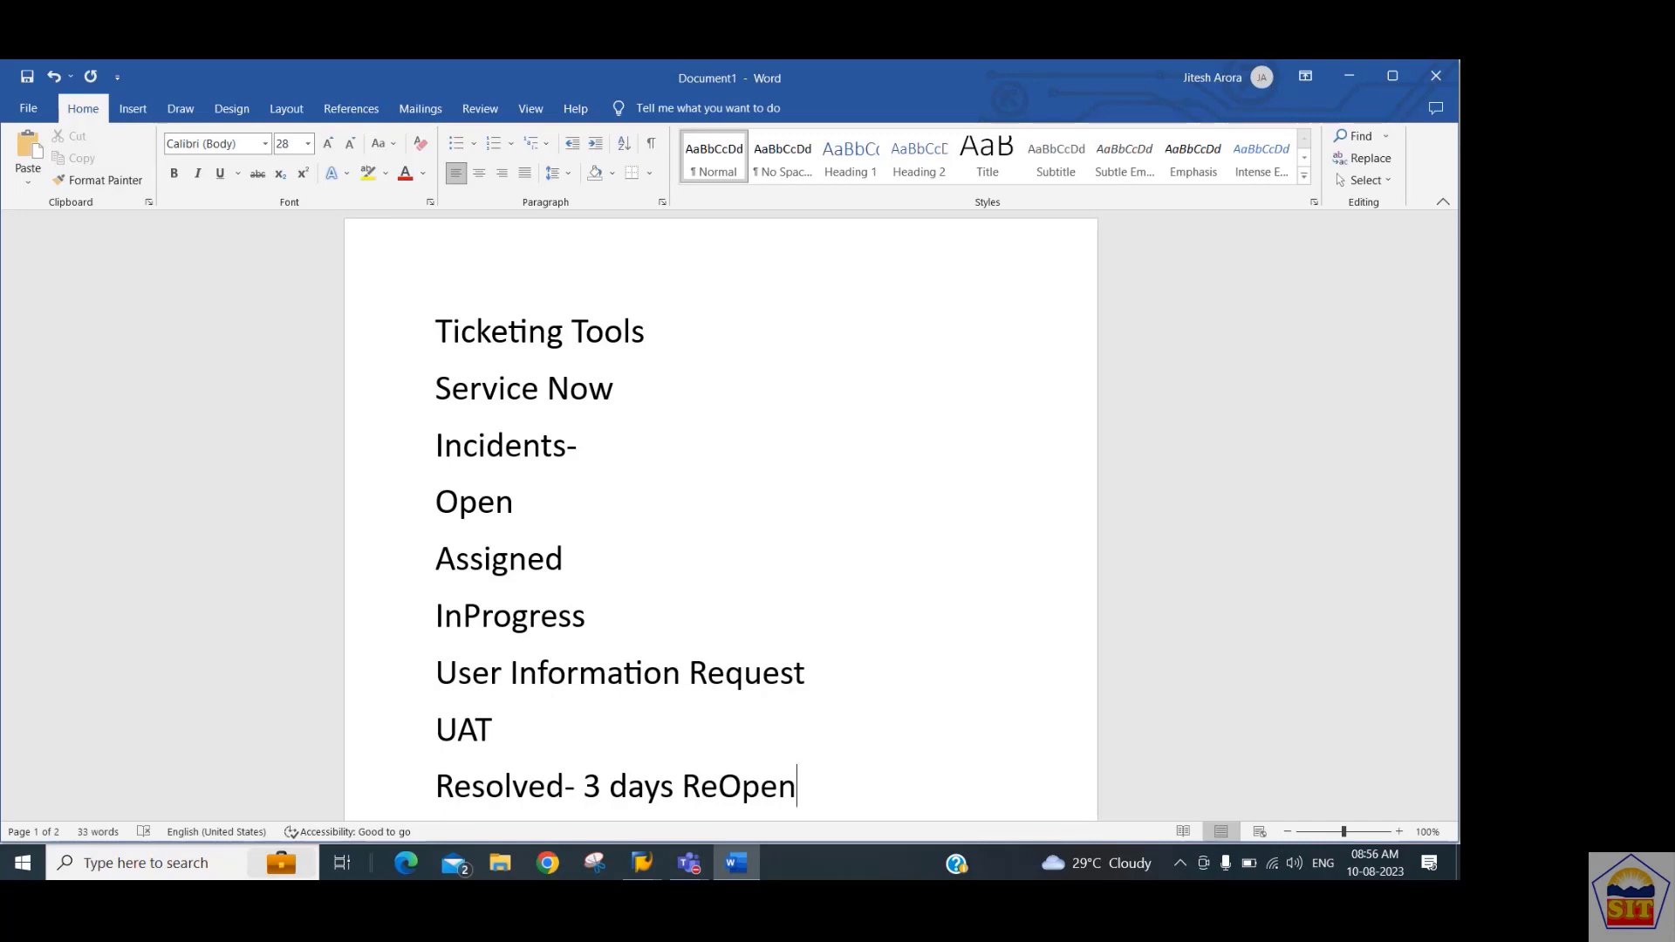
{"action": "key", "text": "Return"}
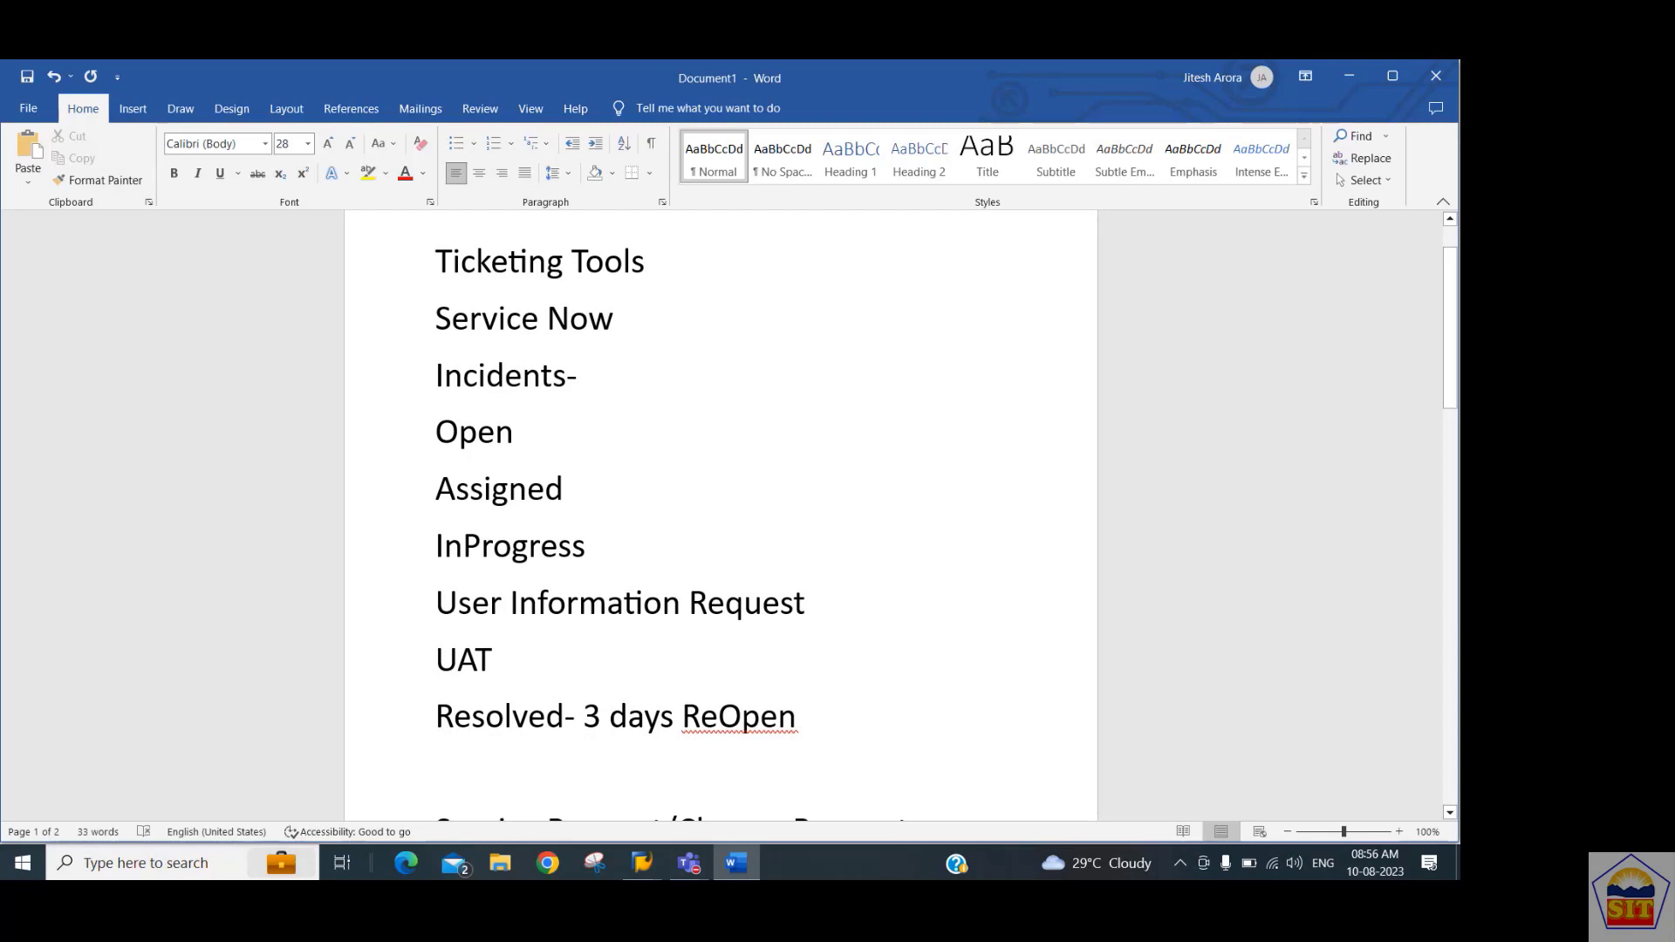
{"action": "type", "text": "Closed"}
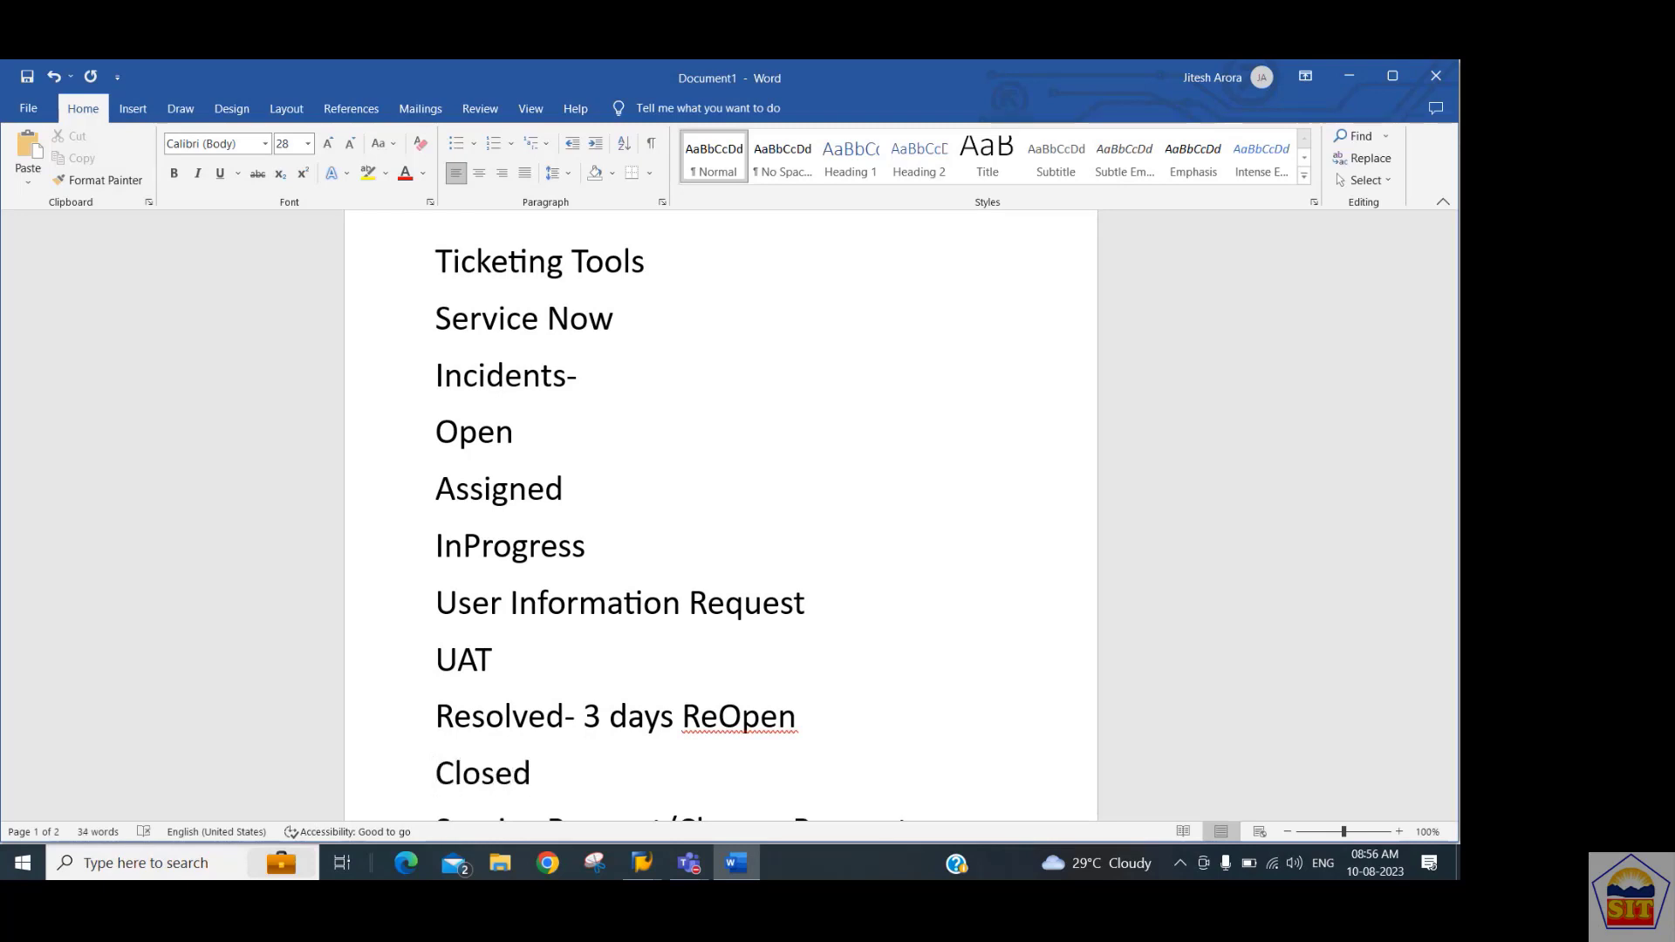
Highlight the incident status lines from "Closed" up to "Incidents-" for review, then clear the selection.
{"action": "key", "text": "shift+Up"}
{"action": "key", "text": "shift+Up"}
{"action": "key", "text": "shift+Up"}
{"action": "key", "text": "shift+Up"}
{"action": "key", "text": "shift+Up"}
{"action": "key", "text": "shift+Up"}
{"action": "key", "text": "shift+Up"}
{"action": "key", "text": "shift+Up"}
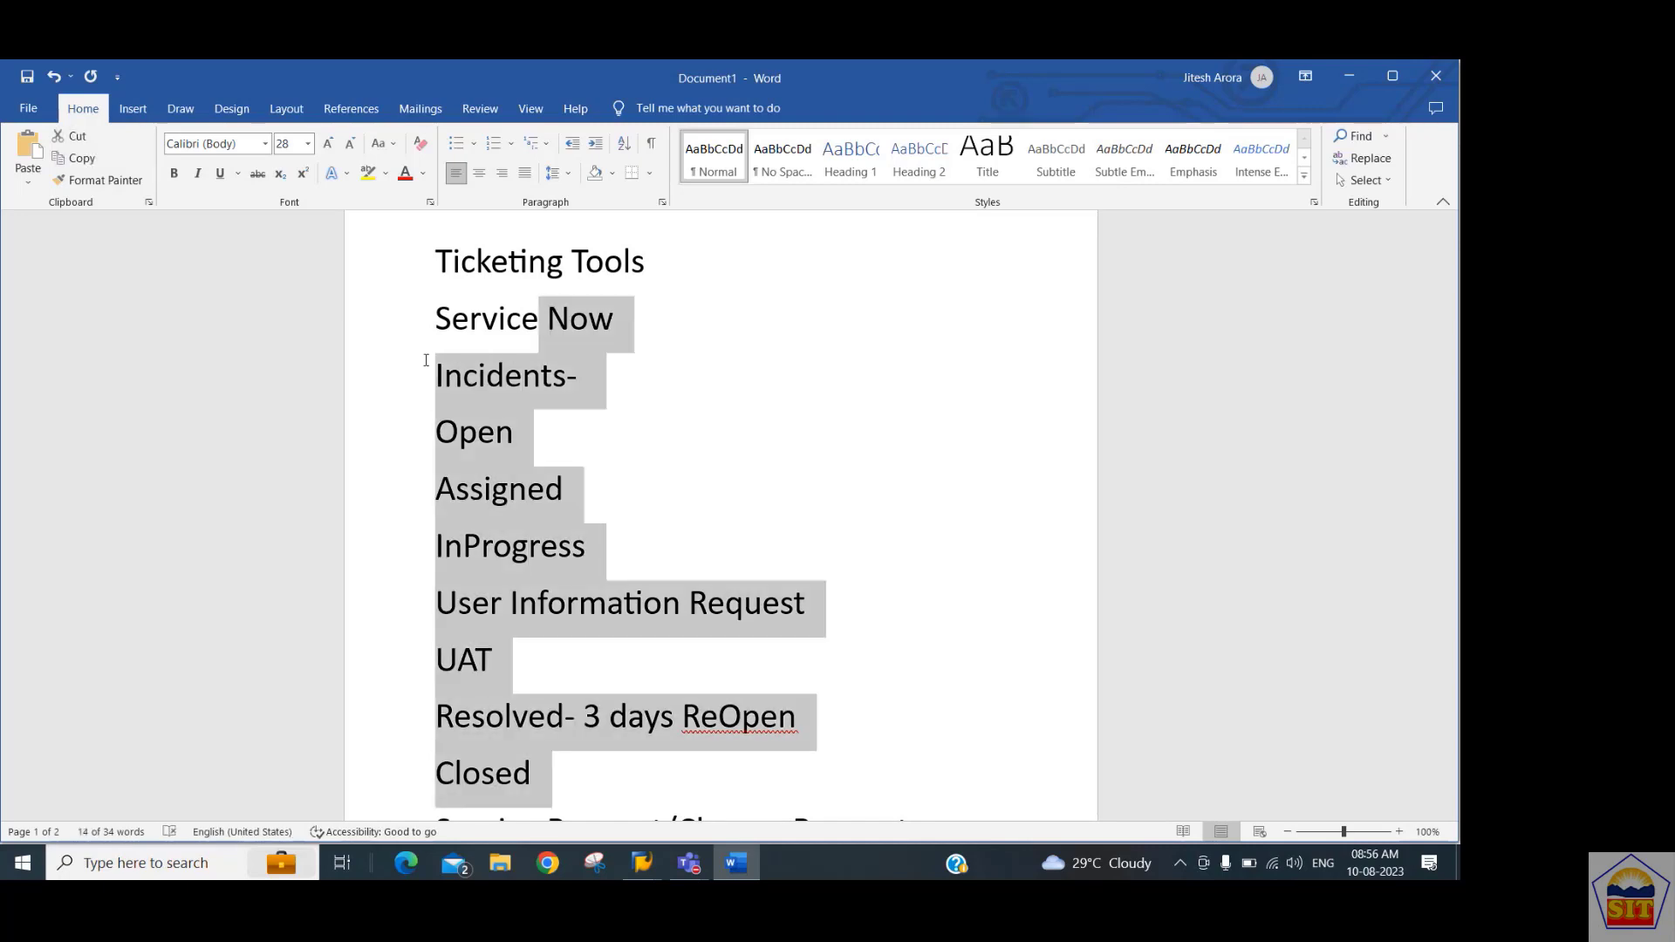
{"action": "key", "text": "shift+Down"}
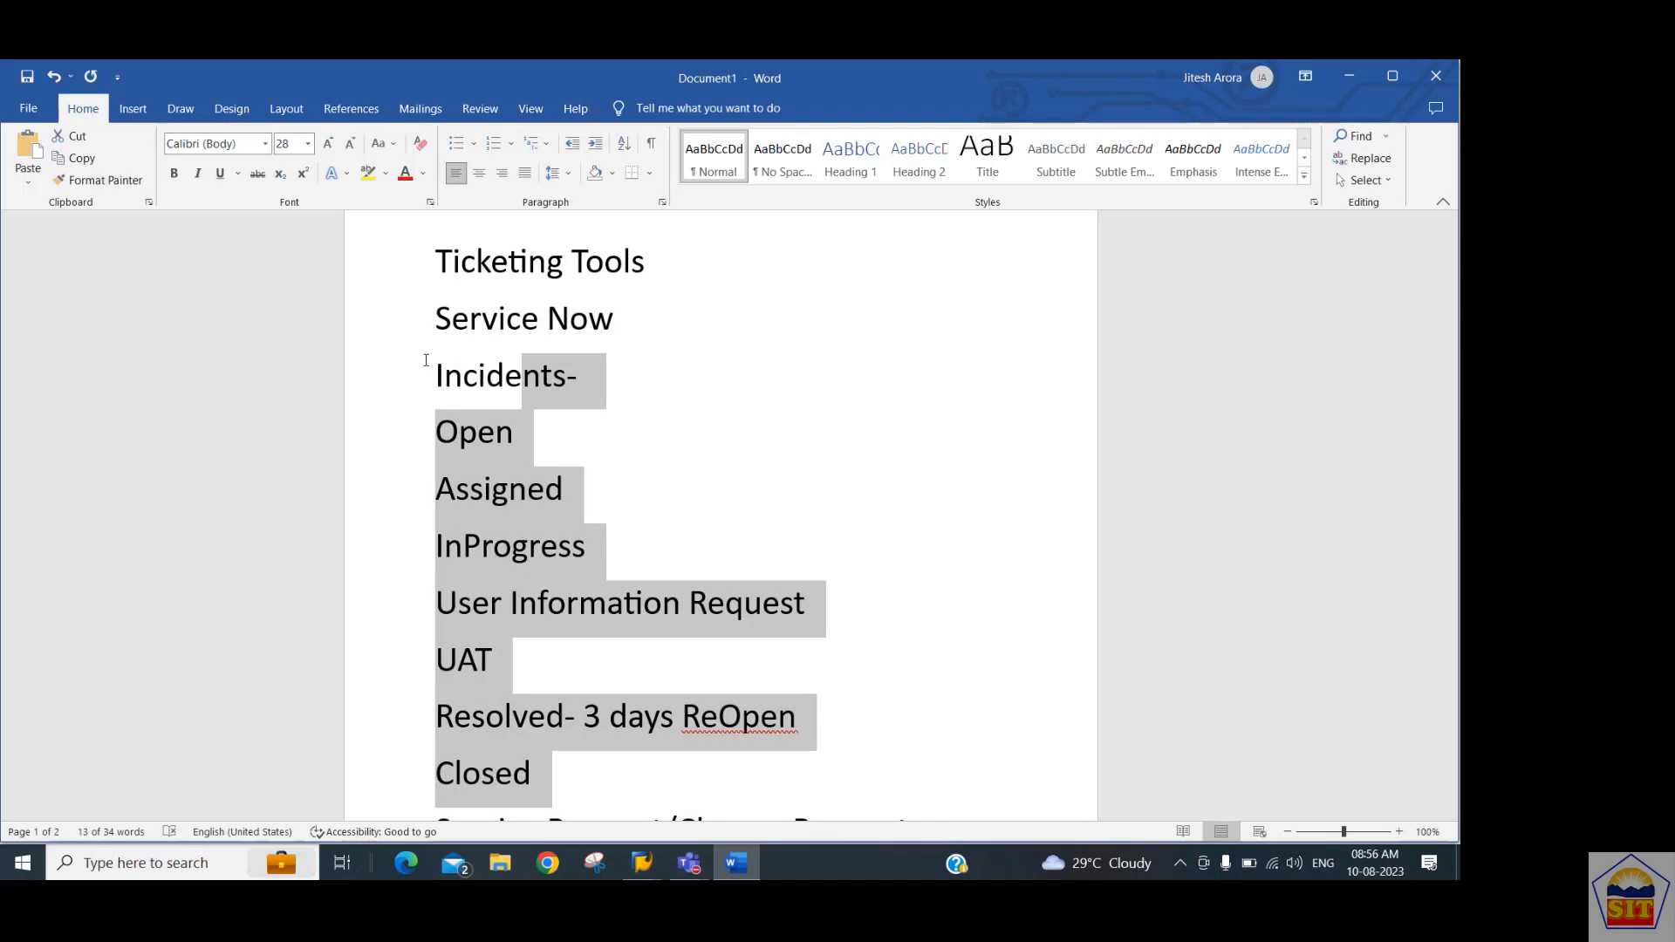
{"action": "key", "text": "Down"}
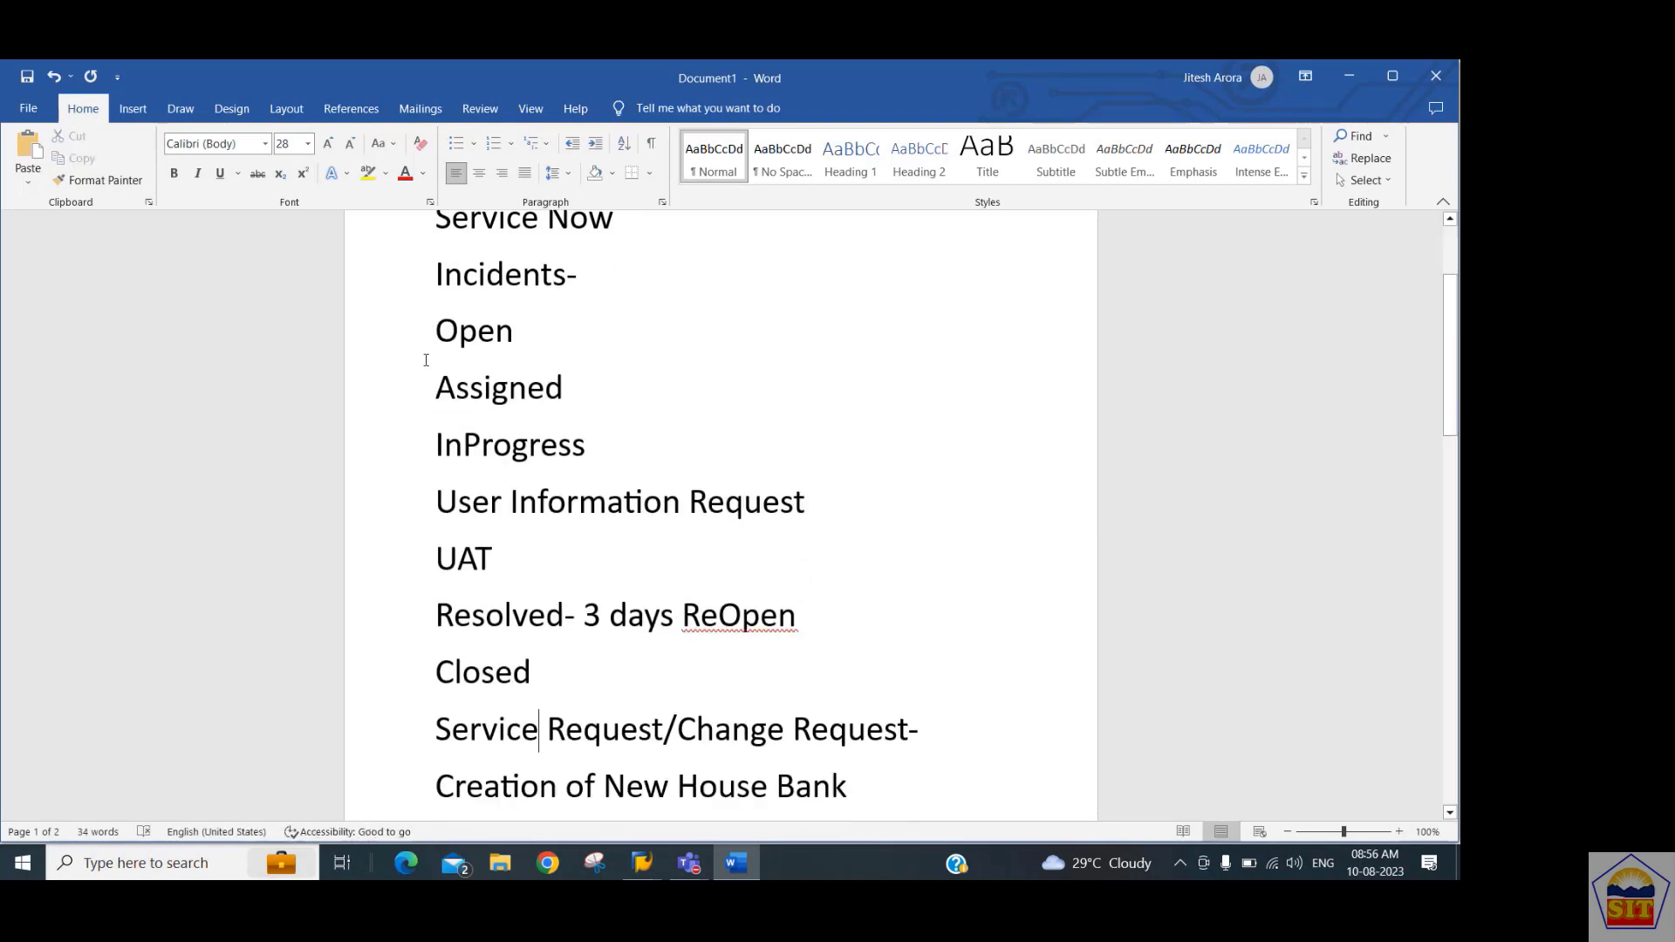
Insert a blank line between "Incidents-" and "Open".
{"action": "key", "text": "Down"}
{"action": "key", "text": "Up"}
{"action": "key", "text": "Up"}
{"action": "key", "text": "Up"}
{"action": "key", "text": "Up"}
{"action": "key", "text": "Up"}
{"action": "key", "text": "Up"}
{"action": "key", "text": "Up"}
{"action": "key", "text": "Up"}
{"action": "key", "text": "Up"}
{"action": "key", "text": "Up"}
{"action": "key", "text": "Down"}
{"action": "key", "text": "Down"}
{"action": "key", "text": "Down"}
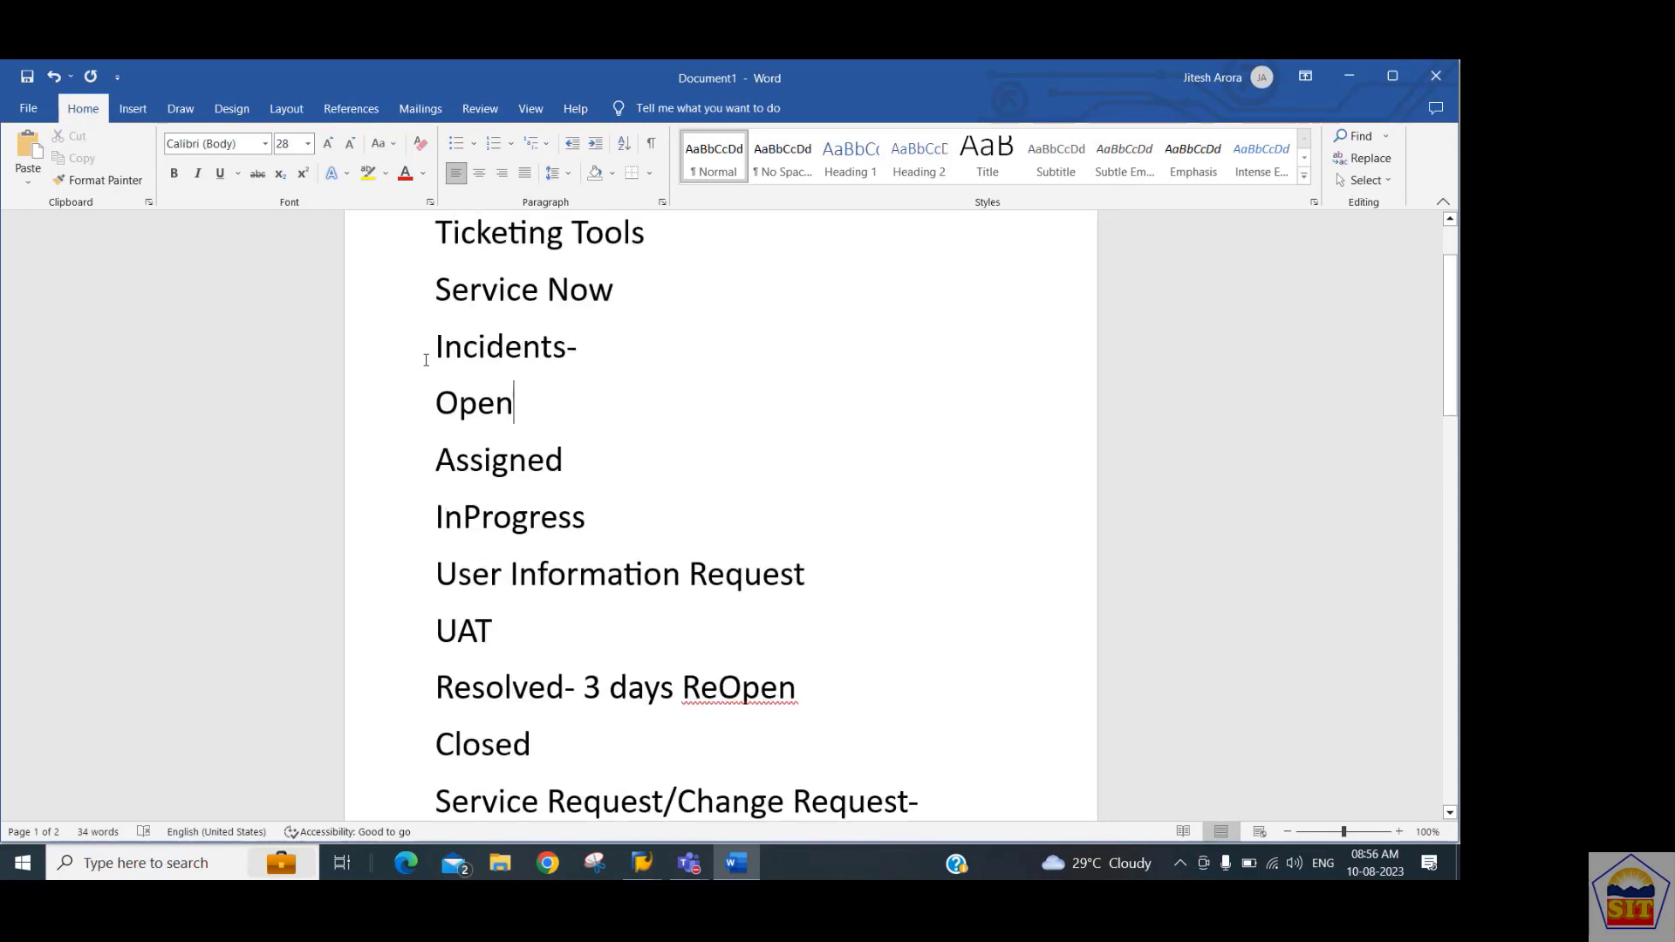
{"action": "key", "text": "Up"}
{"action": "key", "text": "Up"}
{"action": "key", "text": "Up"}
{"action": "key", "text": "Right"}
{"action": "key", "text": "Right"}
{"action": "key", "text": "Right"}
{"action": "key", "text": "Right"}
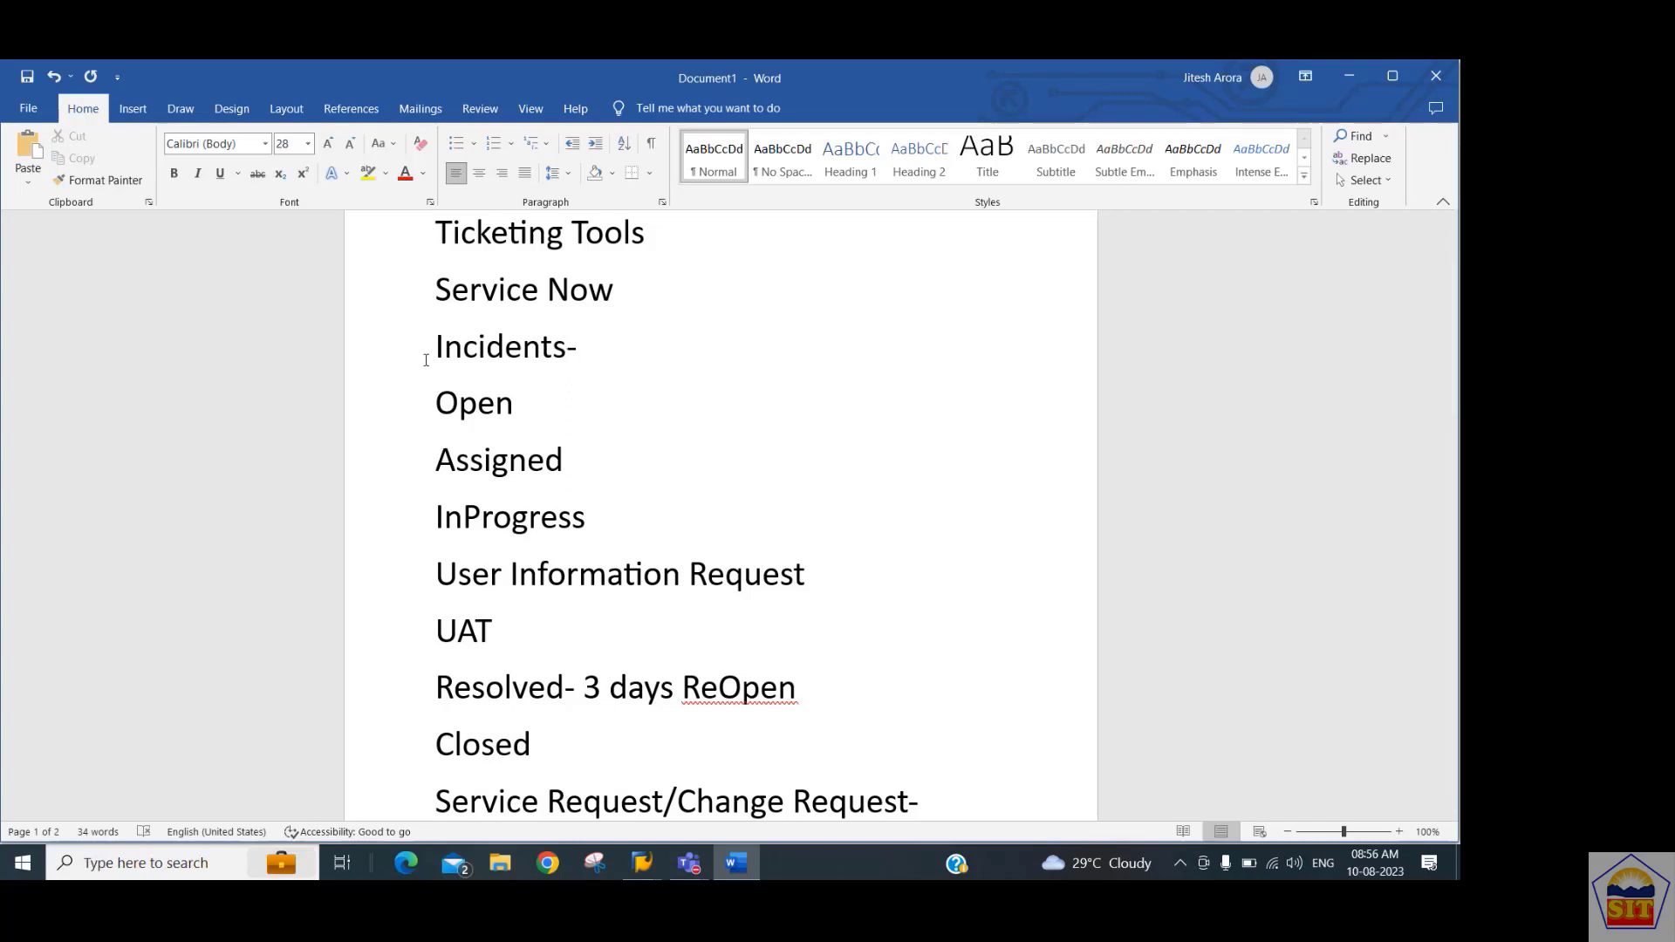
{"action": "key", "text": "Return"}
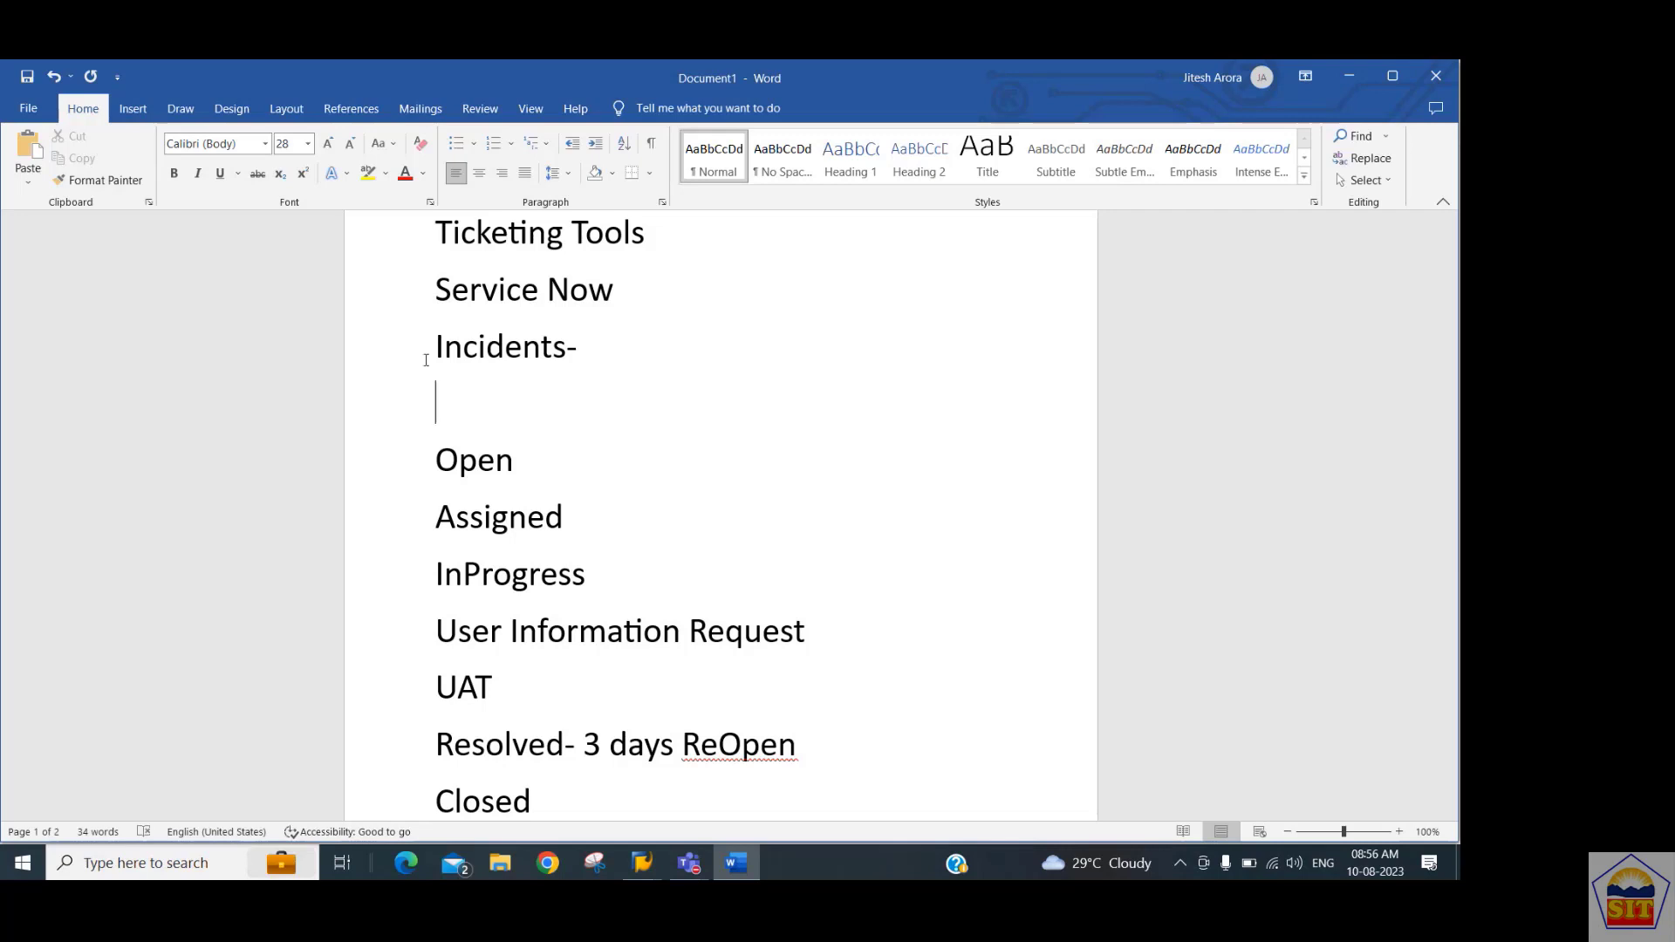
Add "P1", "P2", "P3", "P4" and "P5" on separate lines between "Incidents-" and "Open".
{"action": "type", "text": "P1"}
{"action": "key", "text": "Return"}
{"action": "type", "text": "P2"}
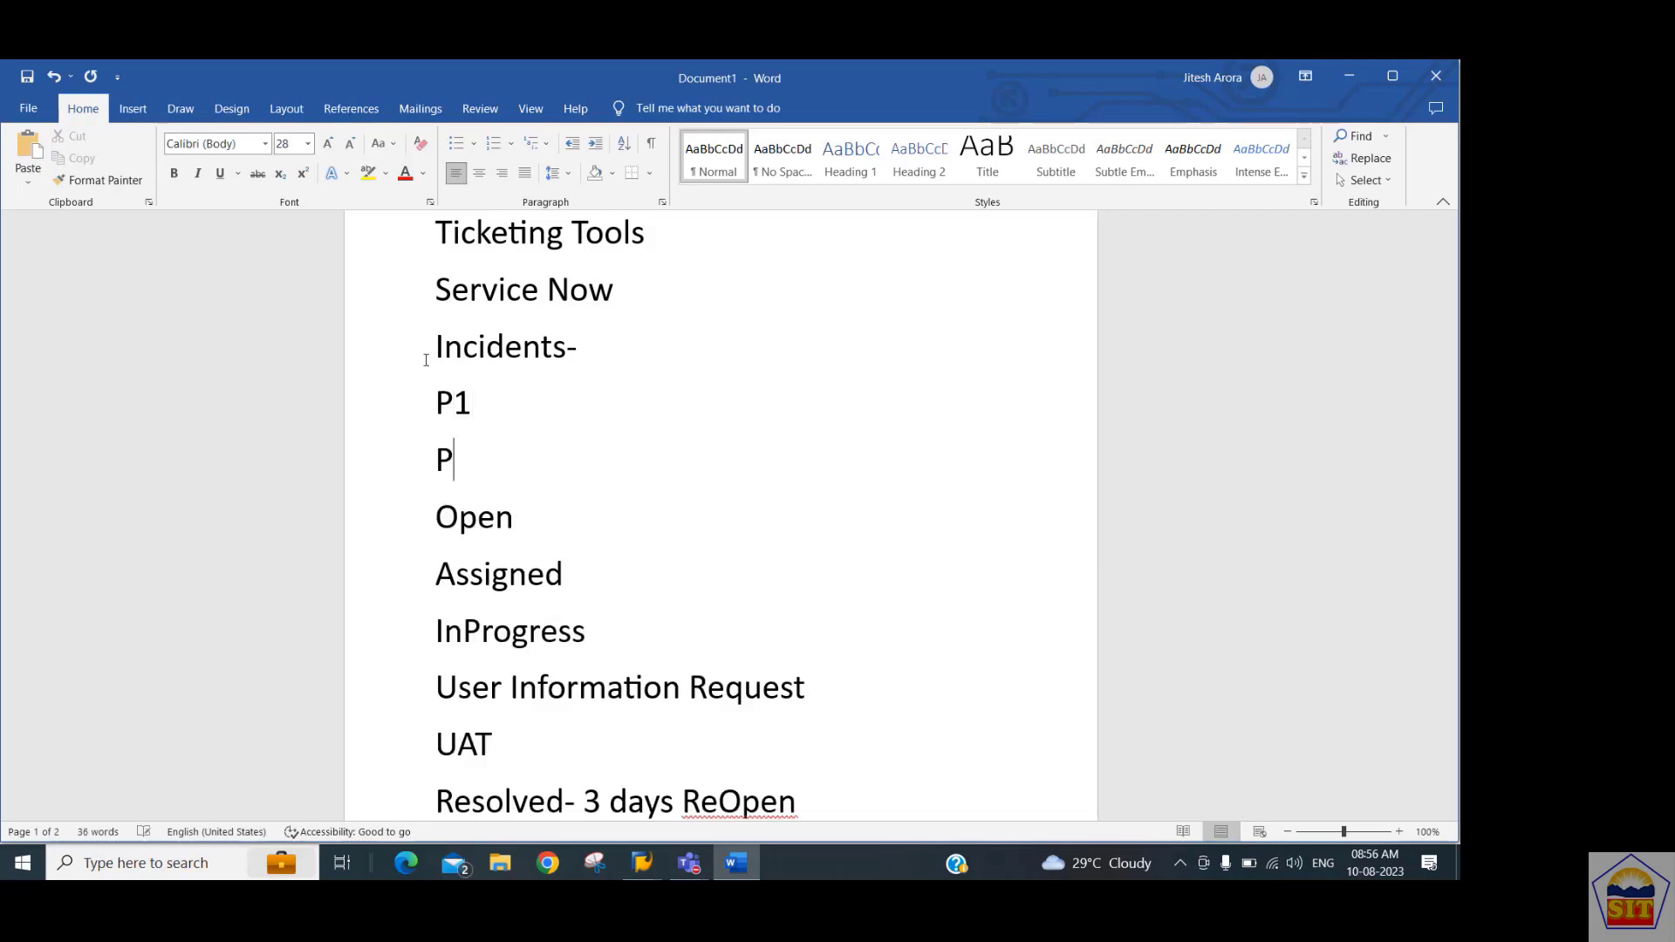
{"action": "key", "text": "Return"}
{"action": "type", "text": "P"}
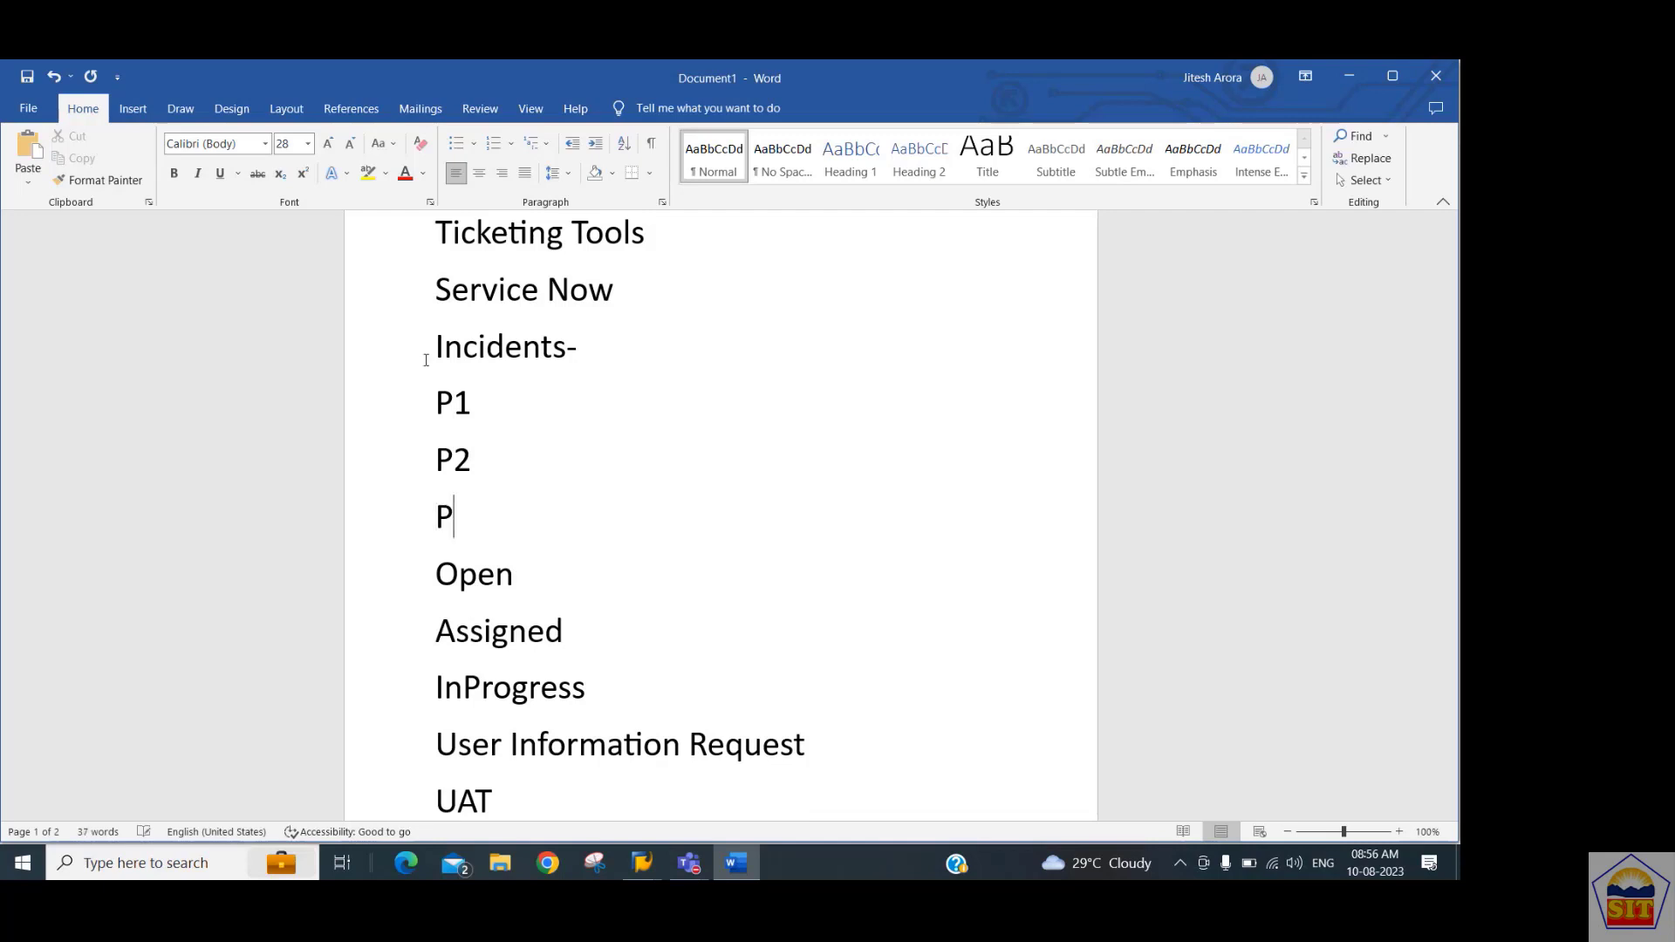
{"action": "type", "text": "3"}
{"action": "key", "text": "Return"}
{"action": "type", "text": "P"}
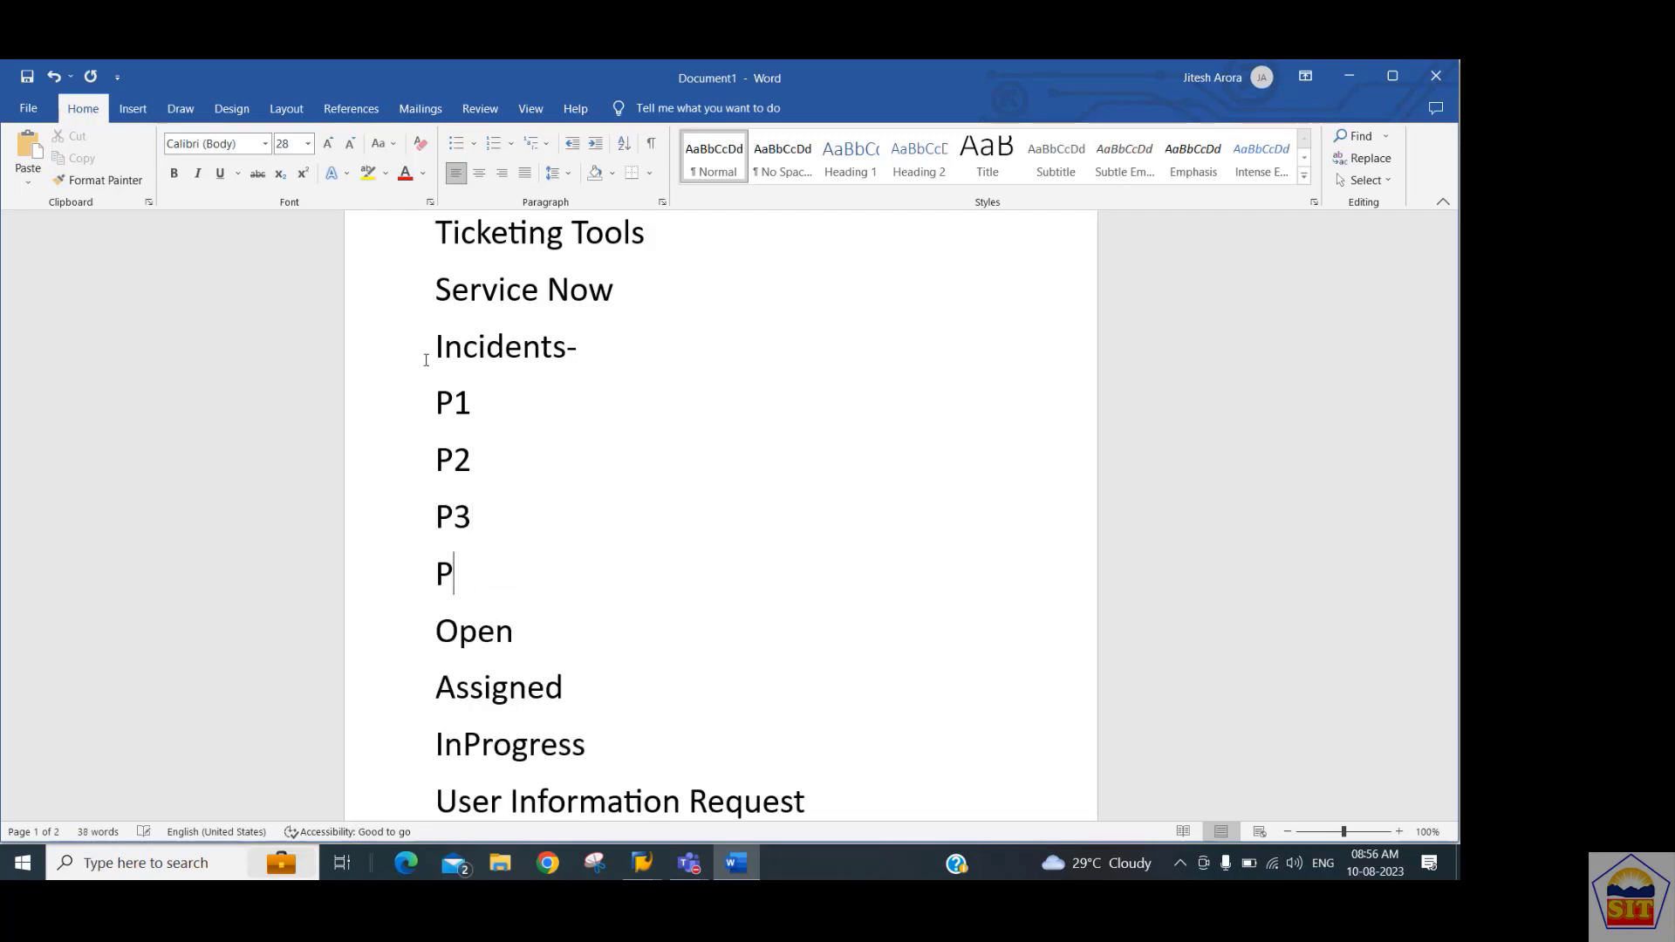
{"action": "type", "text": "4"}
{"action": "key", "text": "Return"}
{"action": "type", "text": "P%"}
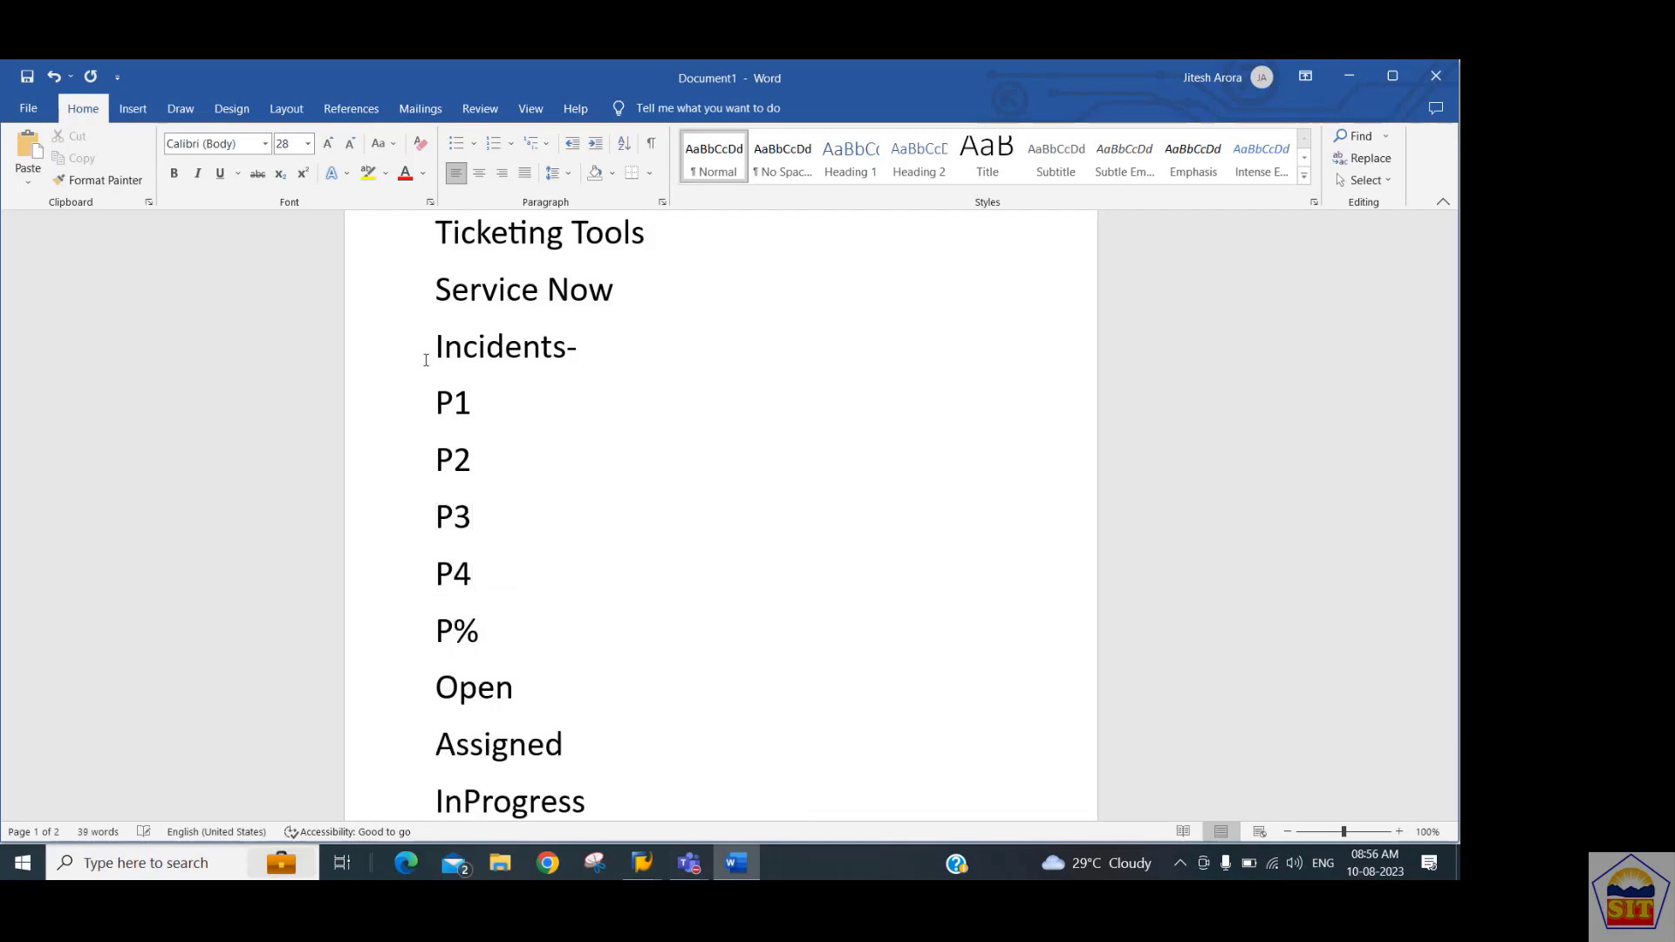
{"action": "key", "text": "BackSpace"}
{"action": "type", "text": "5"}
Add a dash and the resolution time "6-12 hrs" after "P1" in the incident priority list.
{"action": "key", "text": "Up"}
{"action": "key", "text": "Up"}
{"action": "key", "text": "Up"}
{"action": "key", "text": "Up"}
{"action": "type", "text": "-    6-12 hrs"}
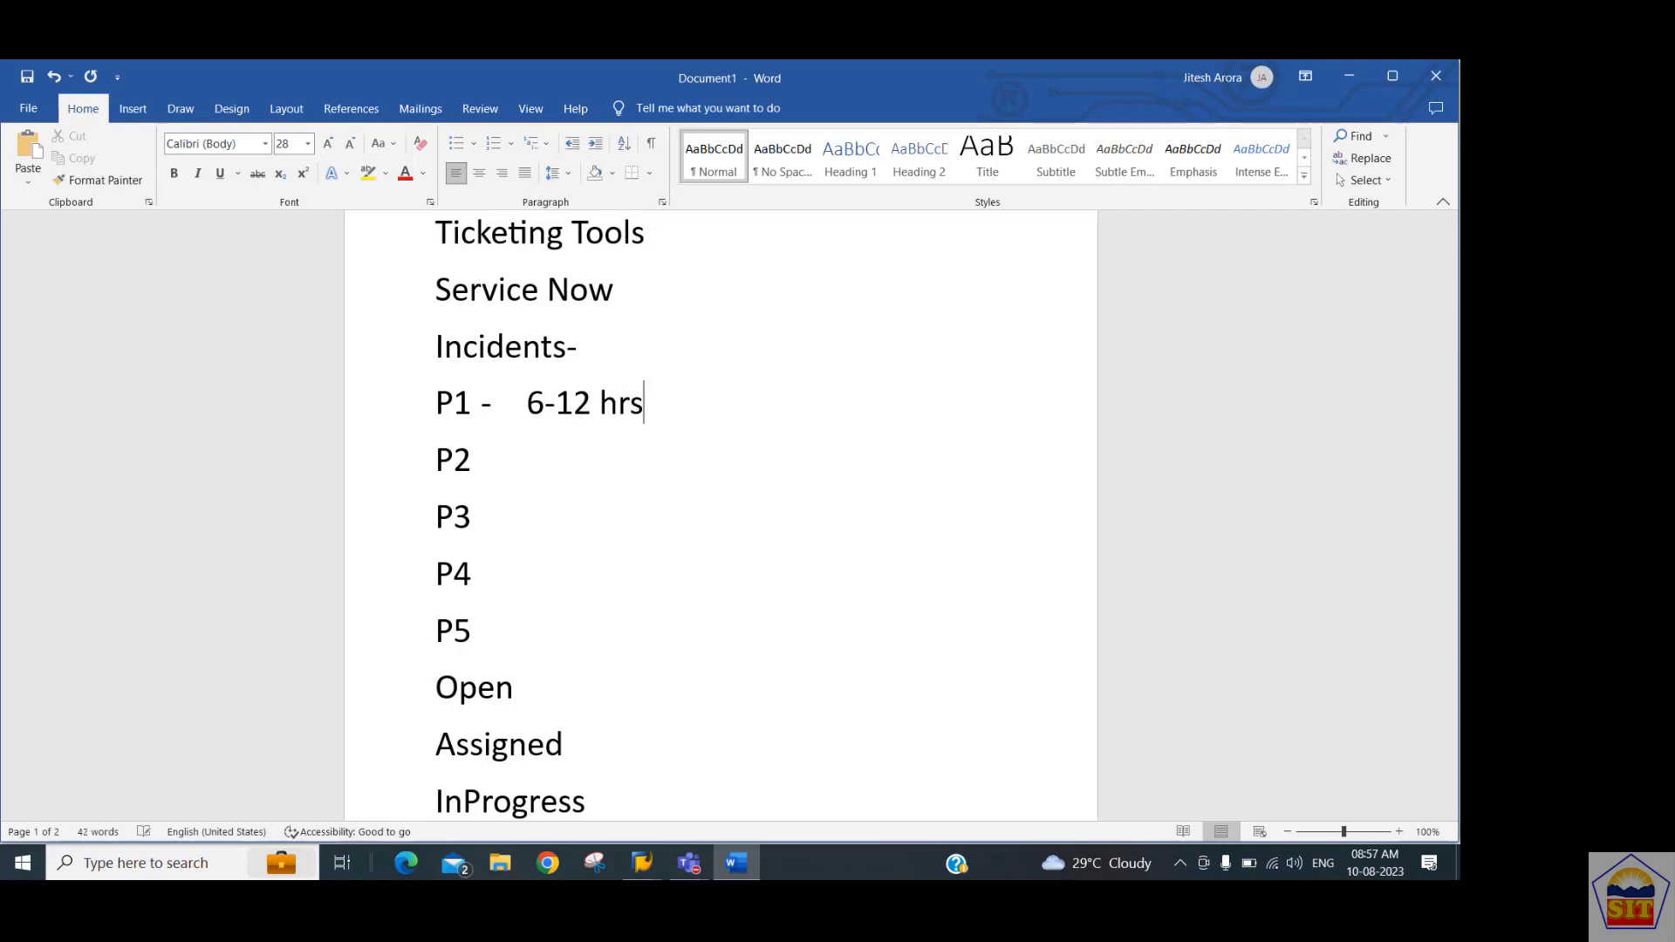
Append "issue client operations shutdown" after "6-12 hrs" on the P1 line.
{"action": "key", "text": "Down"}
{"action": "key", "text": "Up"}
{"action": "key", "text": "Right"}
{"action": "key", "text": "Right"}
{"action": "key", "text": "Right"}
{"action": "key", "text": "Right"}
{"action": "key", "text": "Right"}
{"action": "key", "text": "Right"}
{"action": "key", "text": "Right"}
{"action": "key", "text": "Right"}
{"action": "key", "text": "Right"}
{"action": "key", "text": "Right"}
{"action": "type", "text": "is"}
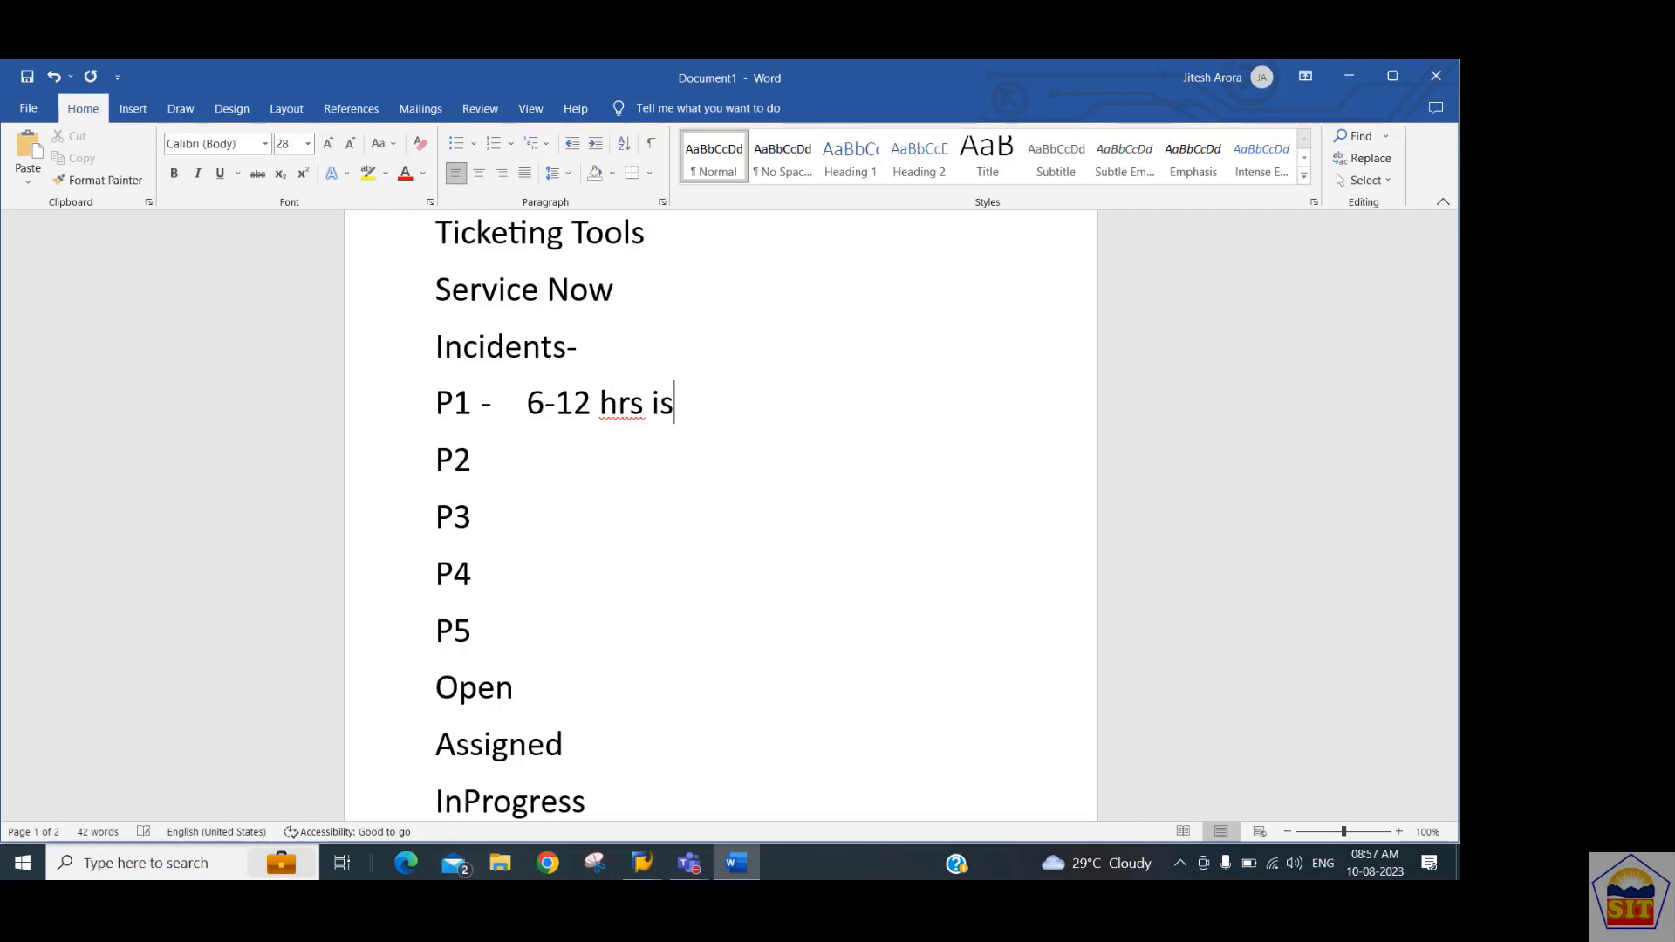
{"action": "type", "text": "sue client operations"}
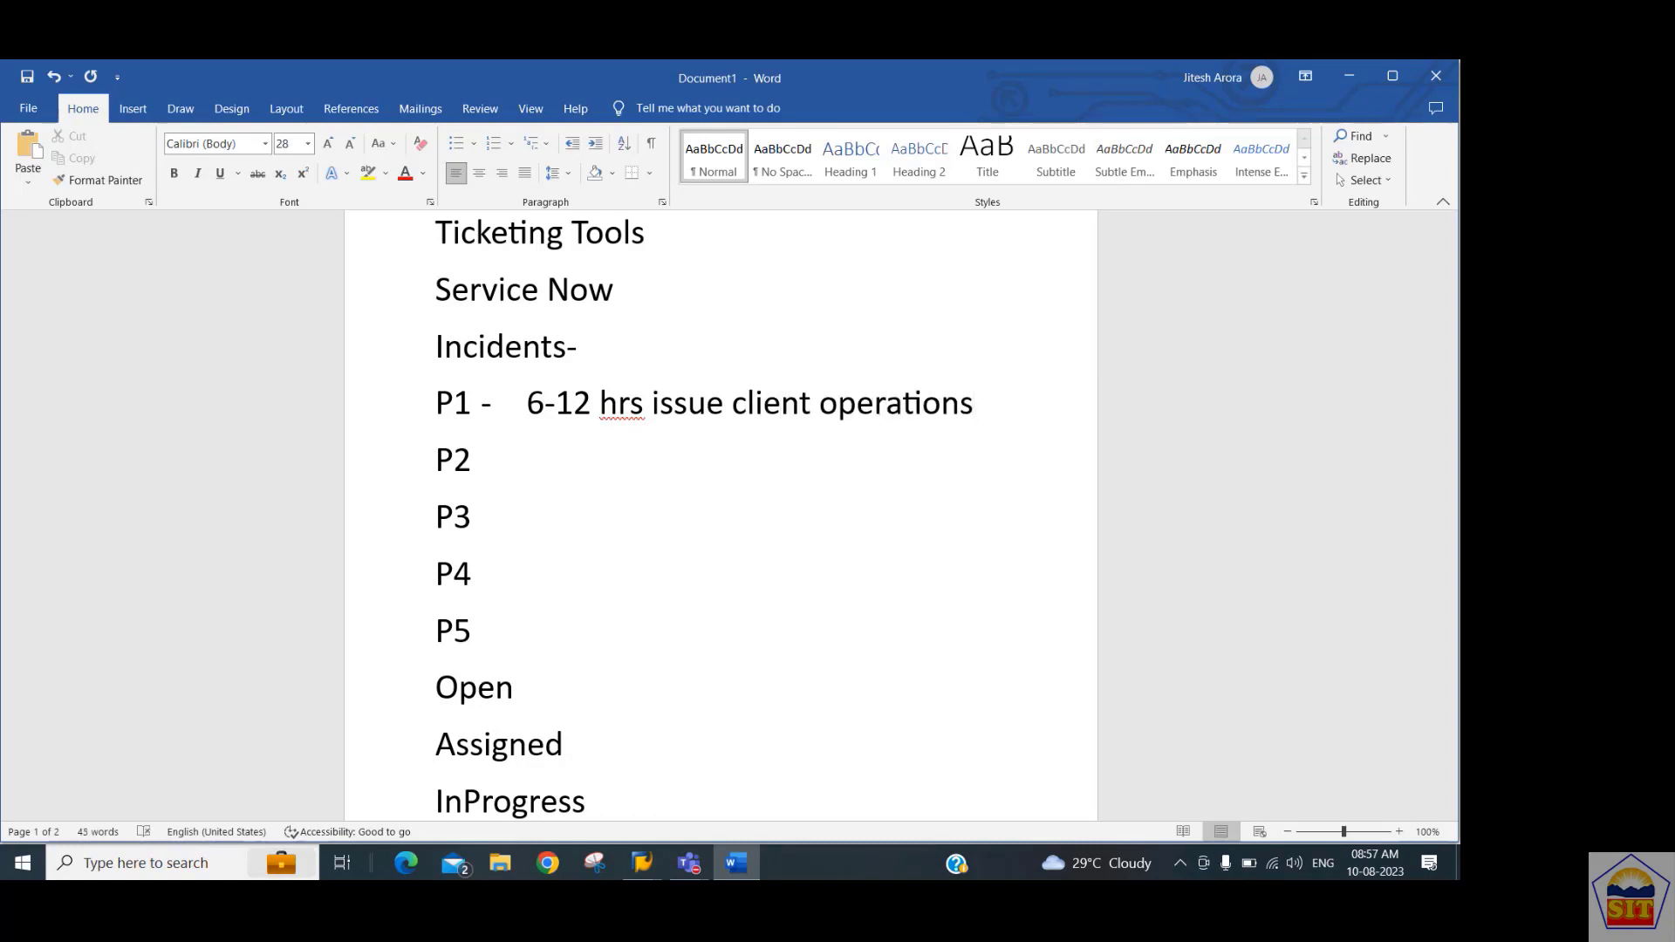
{"action": "type", "text": " shut"}
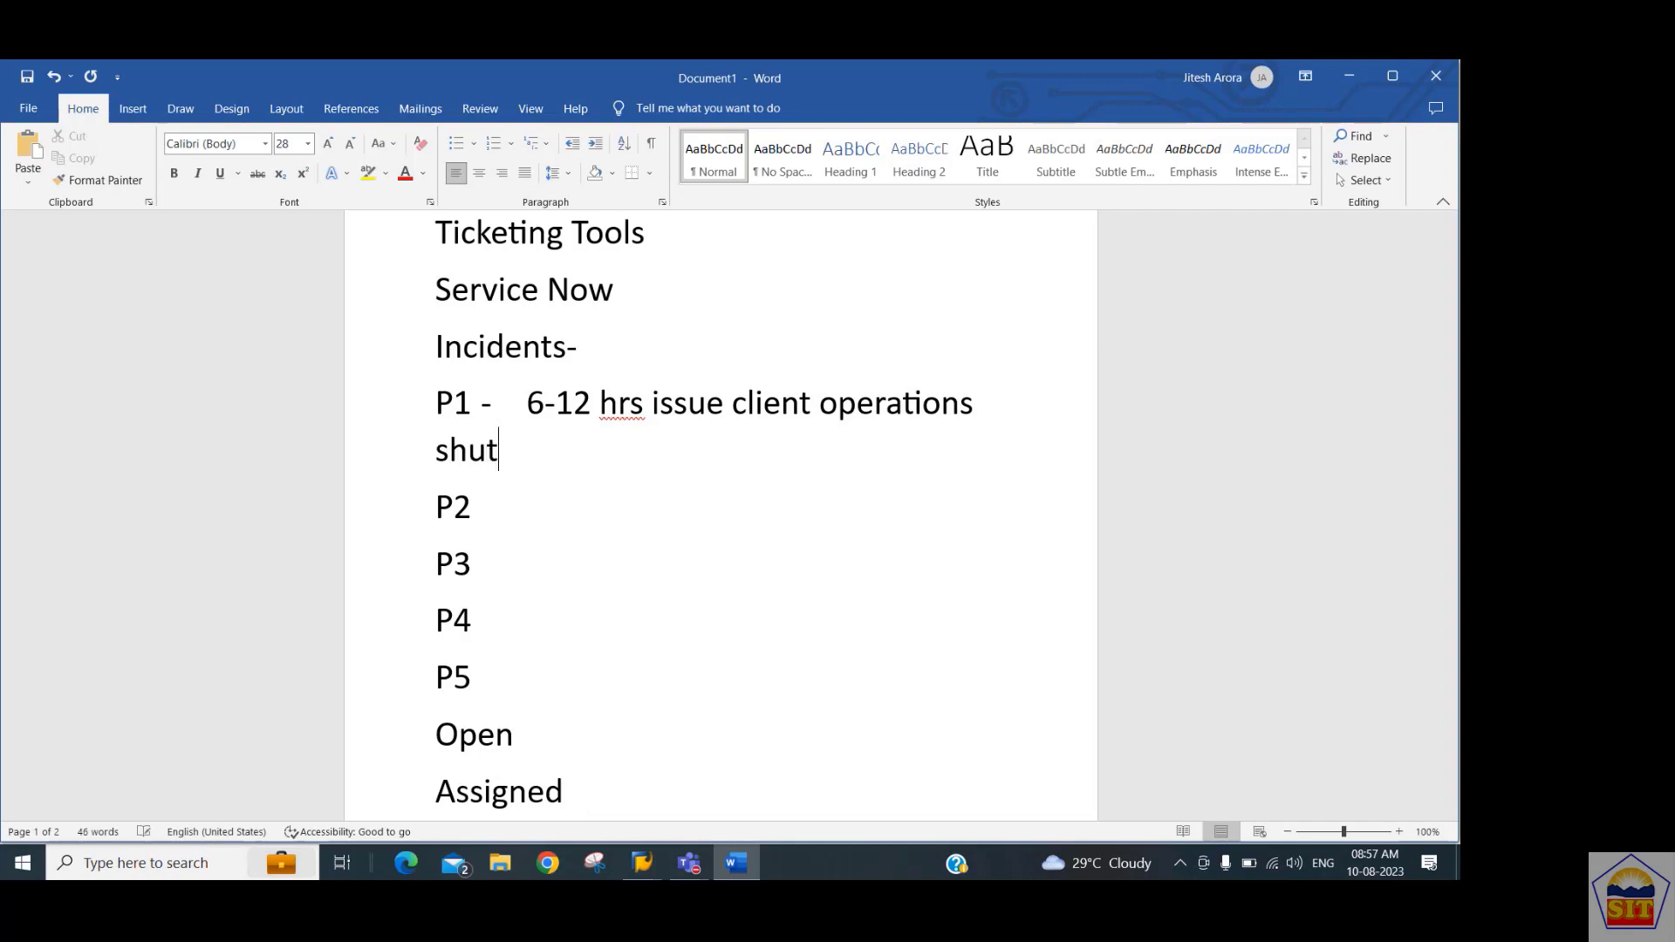
{"action": "type", "text": "down"}
Complete the P2 line with a dash and the text "12-24 hrs issue Finance".
{"action": "key", "text": "Up"}
{"action": "key", "text": "Down"}
{"action": "key", "text": "Up"}
{"action": "key", "text": "Right"}
{"action": "key", "text": "Down"}
{"action": "type", "text": "-"}
{"action": "key", "text": "Tab"}
{"action": "type", "text": "12-"}
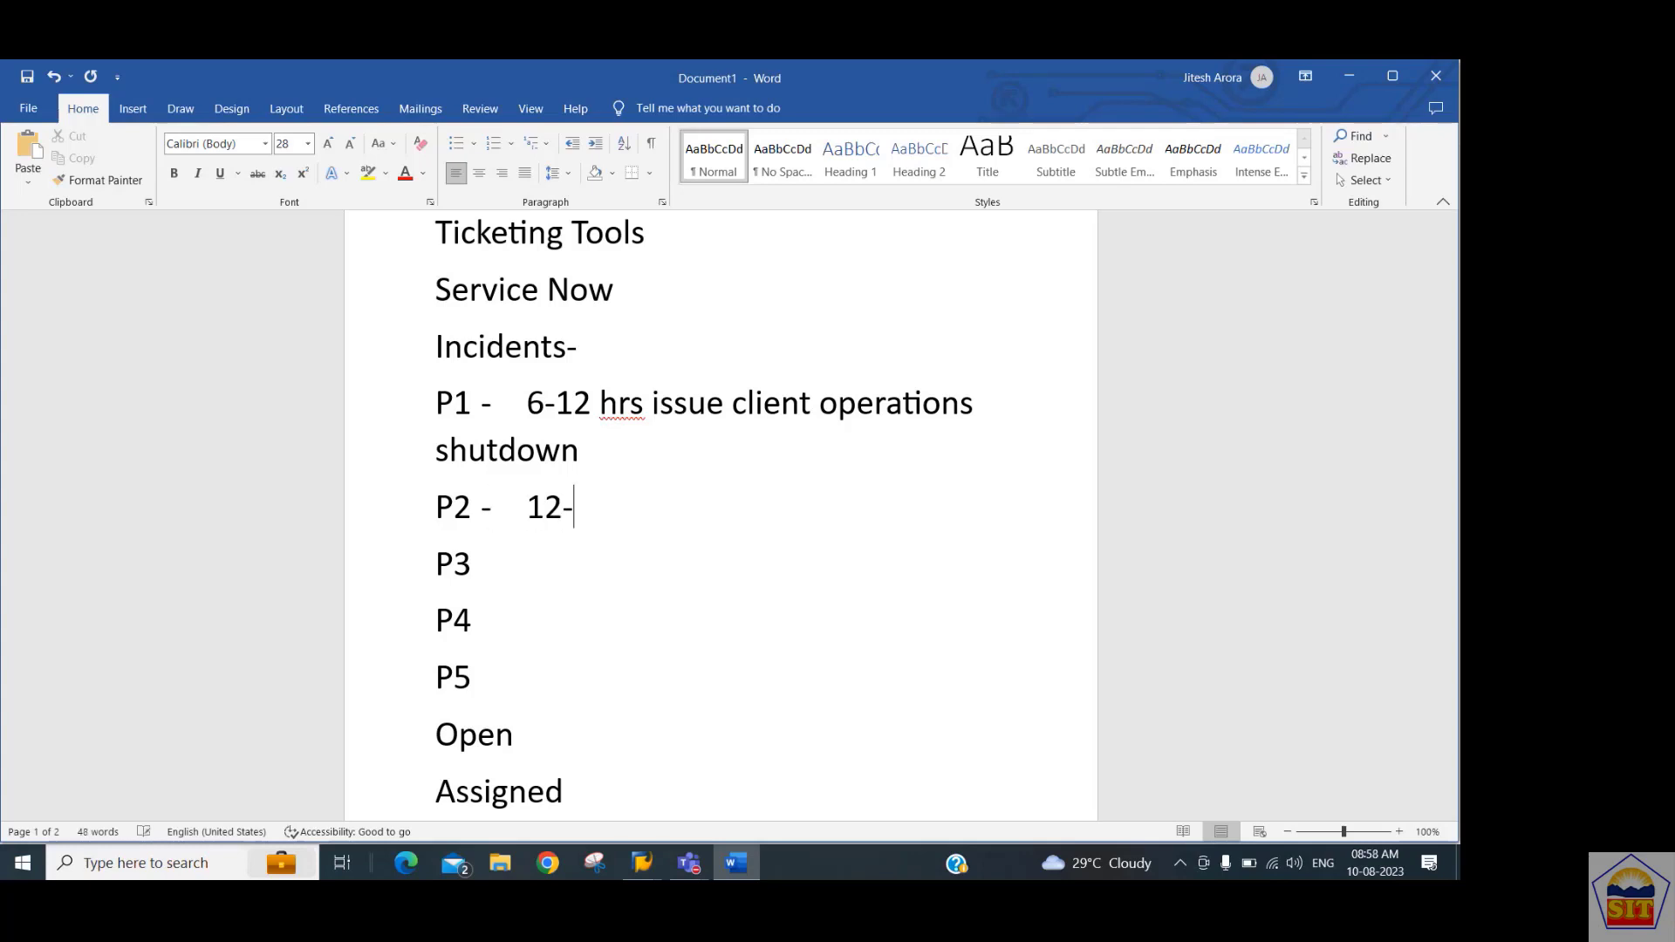
{"action": "type", "text": "24 r"}
{"action": "key", "text": "BackSpace"}
{"action": "type", "text": "hrs "}
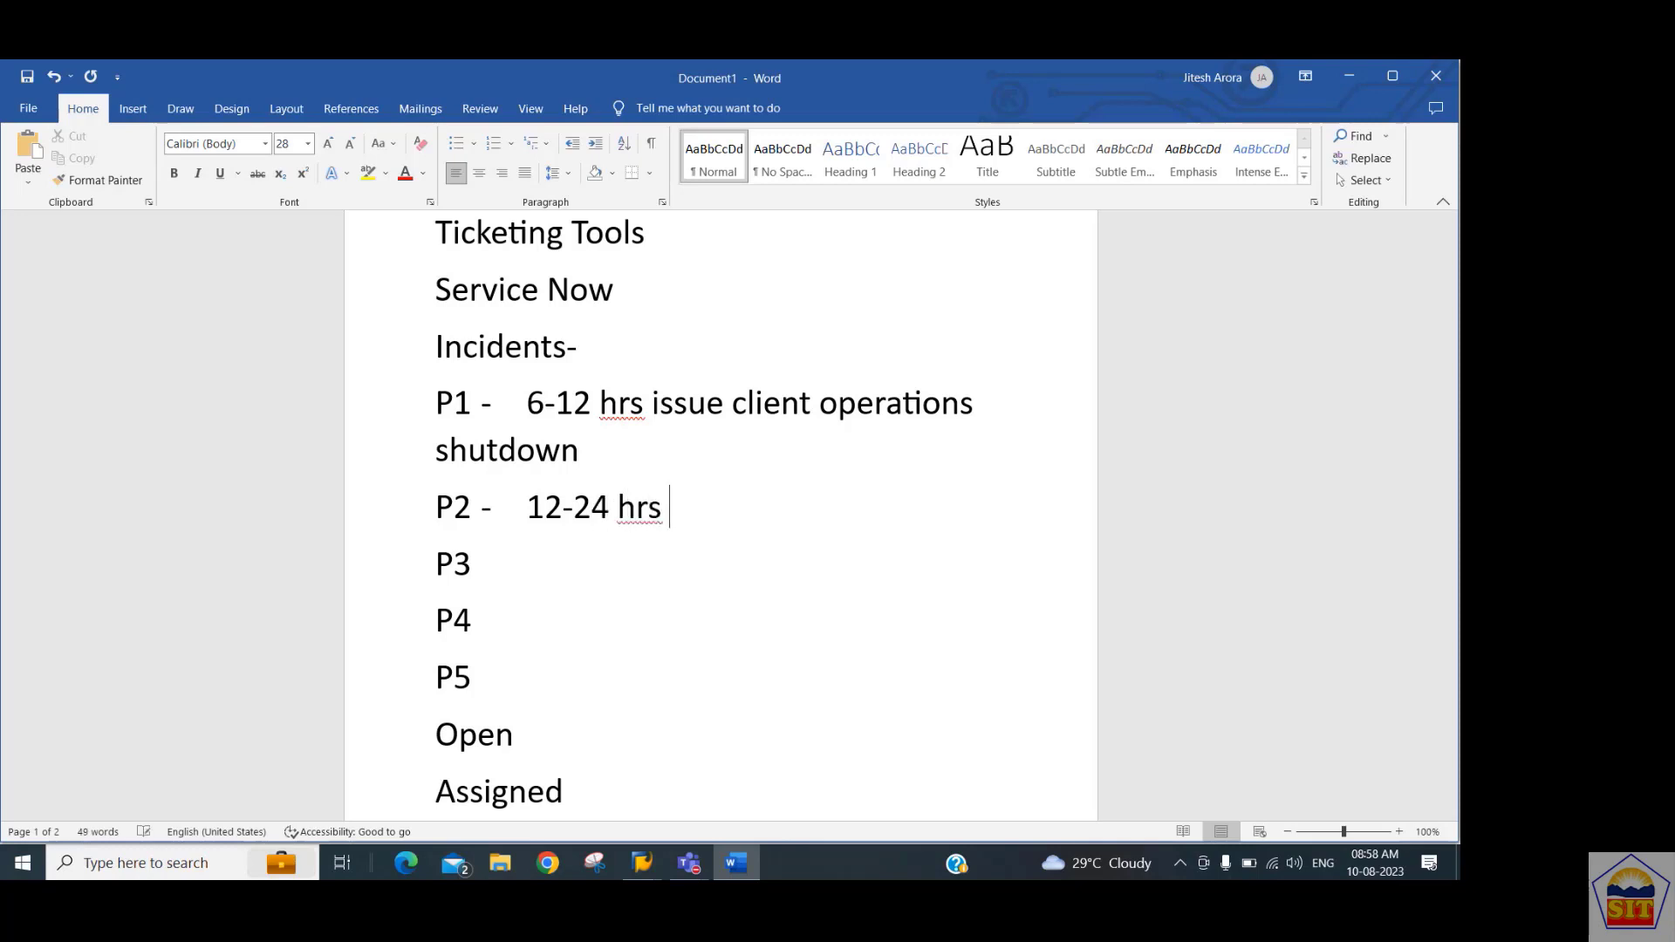
{"action": "type", "text": "issue"}
{"action": "type", "text": "Fi"}
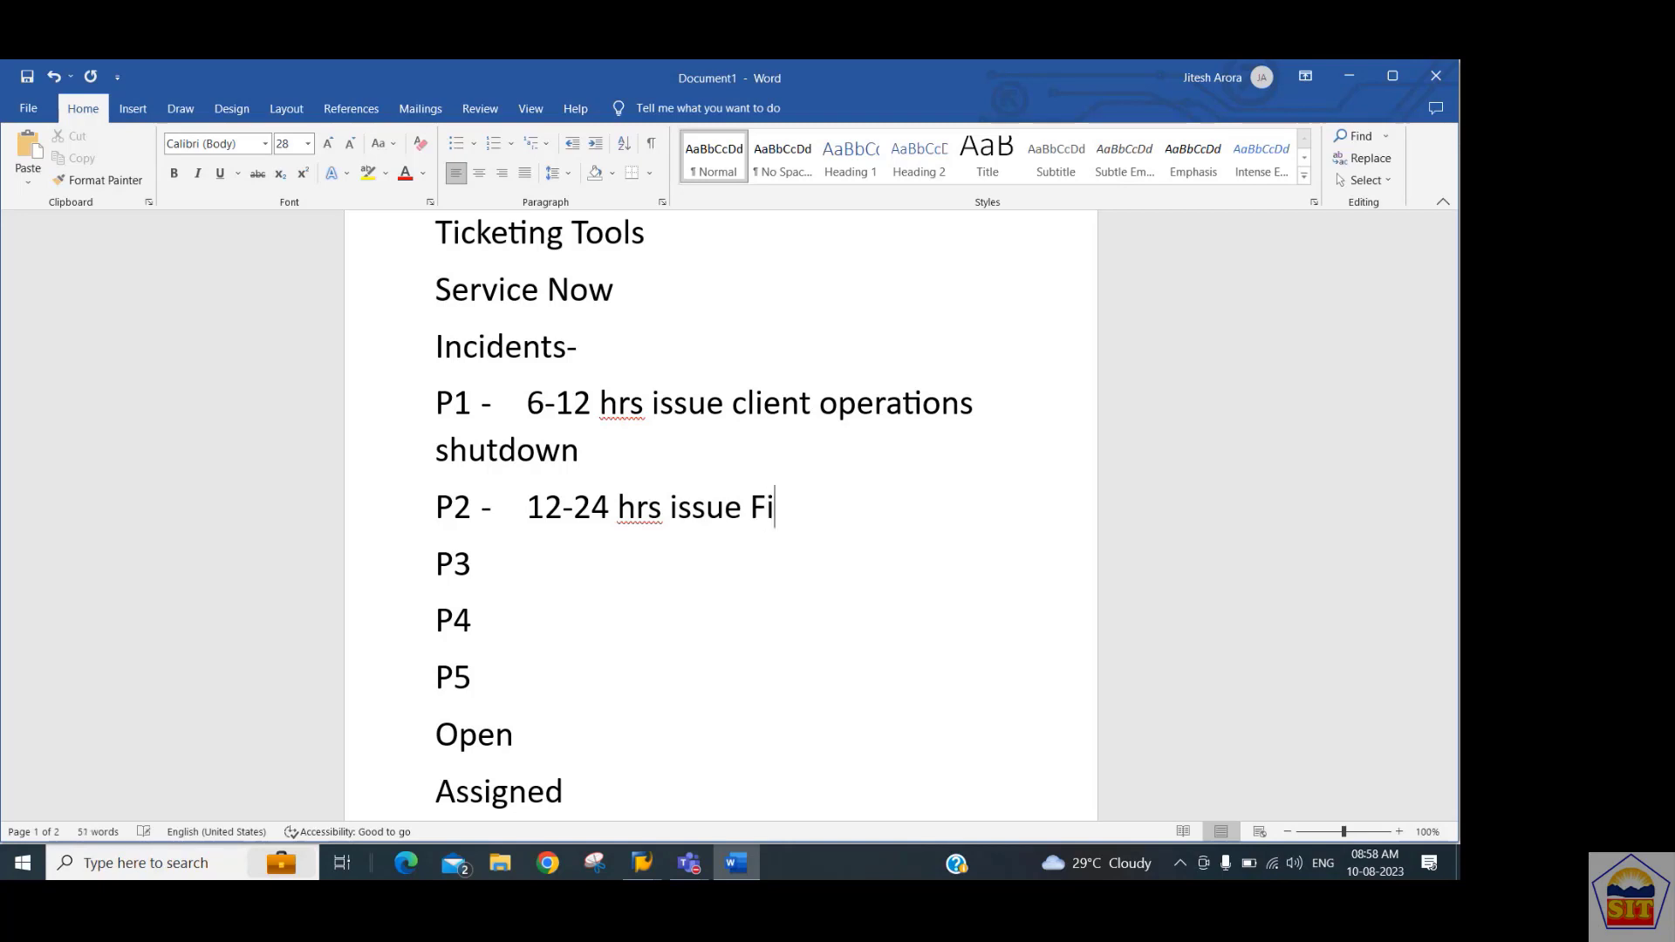
{"action": "type", "text": "nance"}
Complete the P3 line with a dash and the resolution time "1-3 days".
{"action": "left_click", "coordinate": [472, 564]}
{"action": "type", "text": "-"}
{"action": "key", "text": "Tab"}
{"action": "key", "text": "BackSpace"}
{"action": "key", "text": "BackSpace"}
{"action": "type", "text": "1-"}
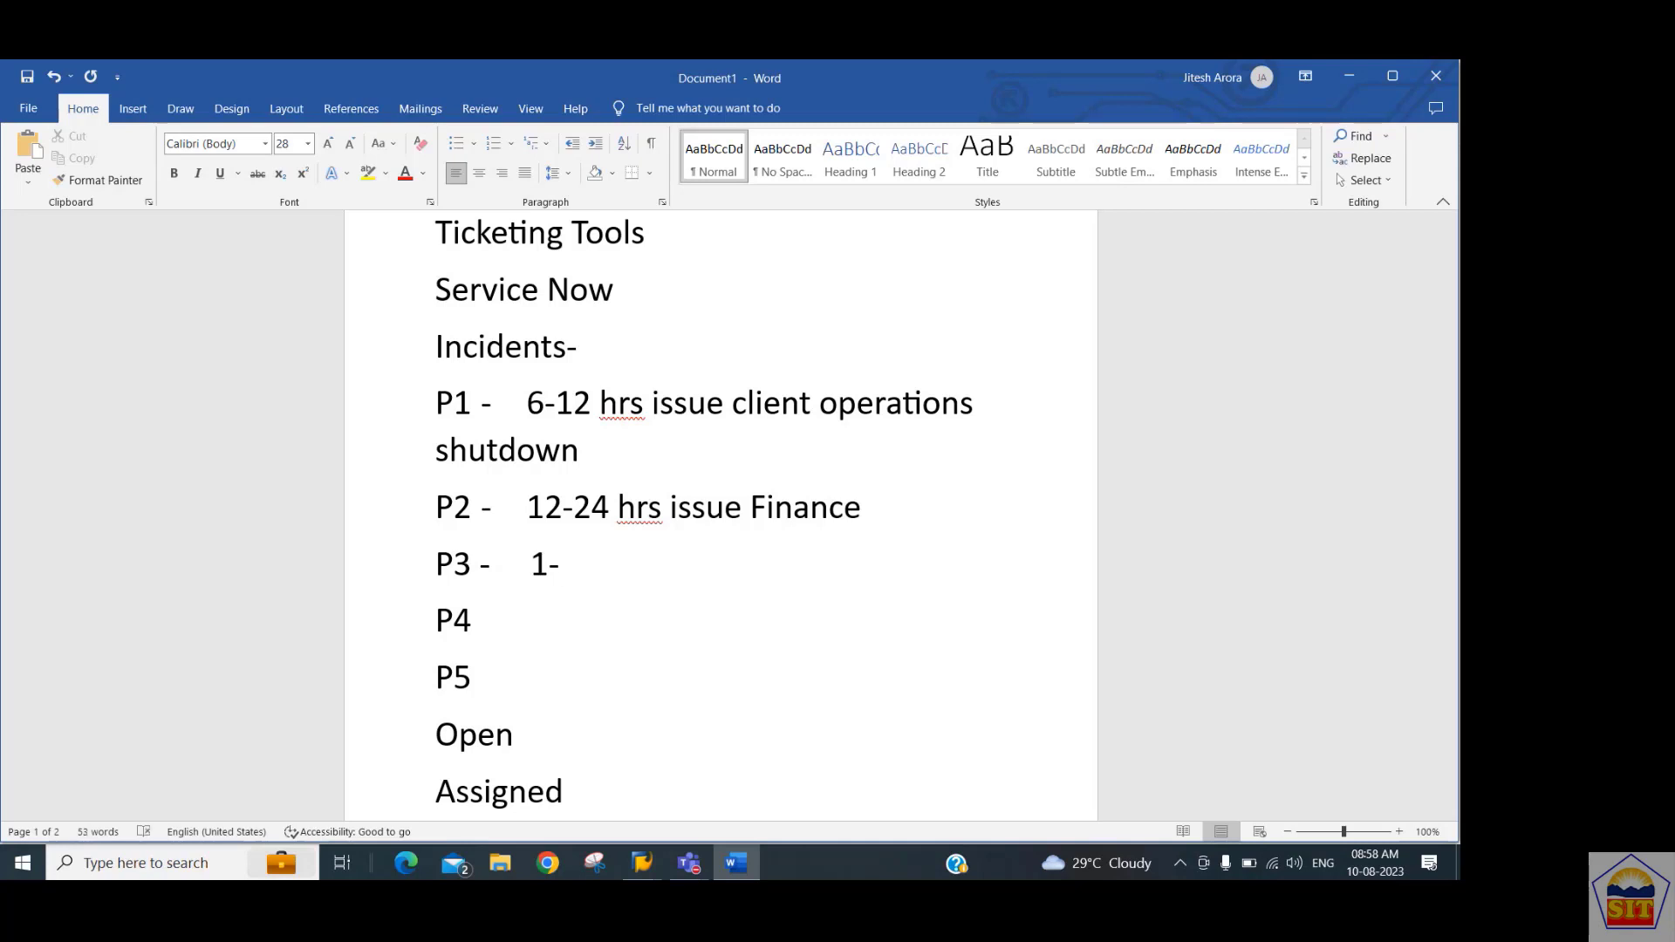
{"action": "type", "text": "3 days"}
Complete the P4 line with a dash and the resolution time "4-6".
{"action": "left_click", "coordinate": [472, 621]}
{"action": "type", "text": "-"}
{"action": "key", "text": "Tab"}
{"action": "key", "text": "Tab"}
{"action": "key", "text": "BackSpace"}
{"action": "type", "text": "4-6"}
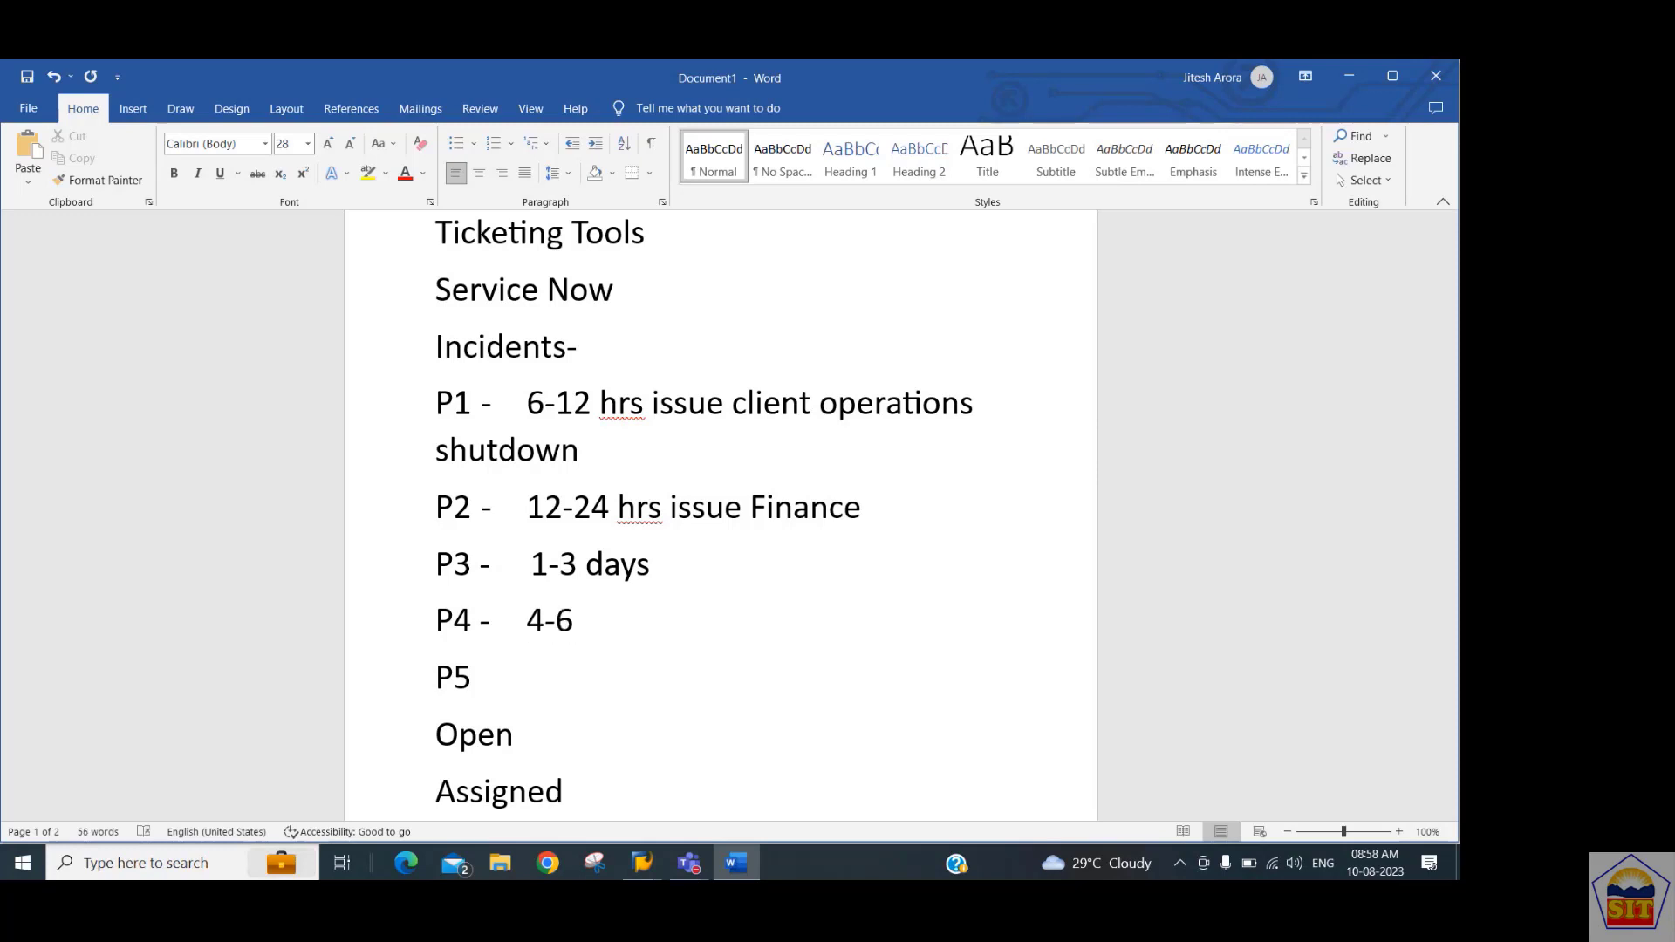
Complete the P5 line with a dash and the resolution time "7 days".
{"action": "left_click", "coordinate": [500, 677]}
{"action": "type", "text": "-"}
{"action": "key", "text": "Tab"}
{"action": "type", "text": "7 days"}
Highlight the priority lines from P5 up to "Incidents-" for review, then clear the selection.
{"action": "left_click_drag", "start_coordinate": [616, 677], "coordinate": [594, 349]}
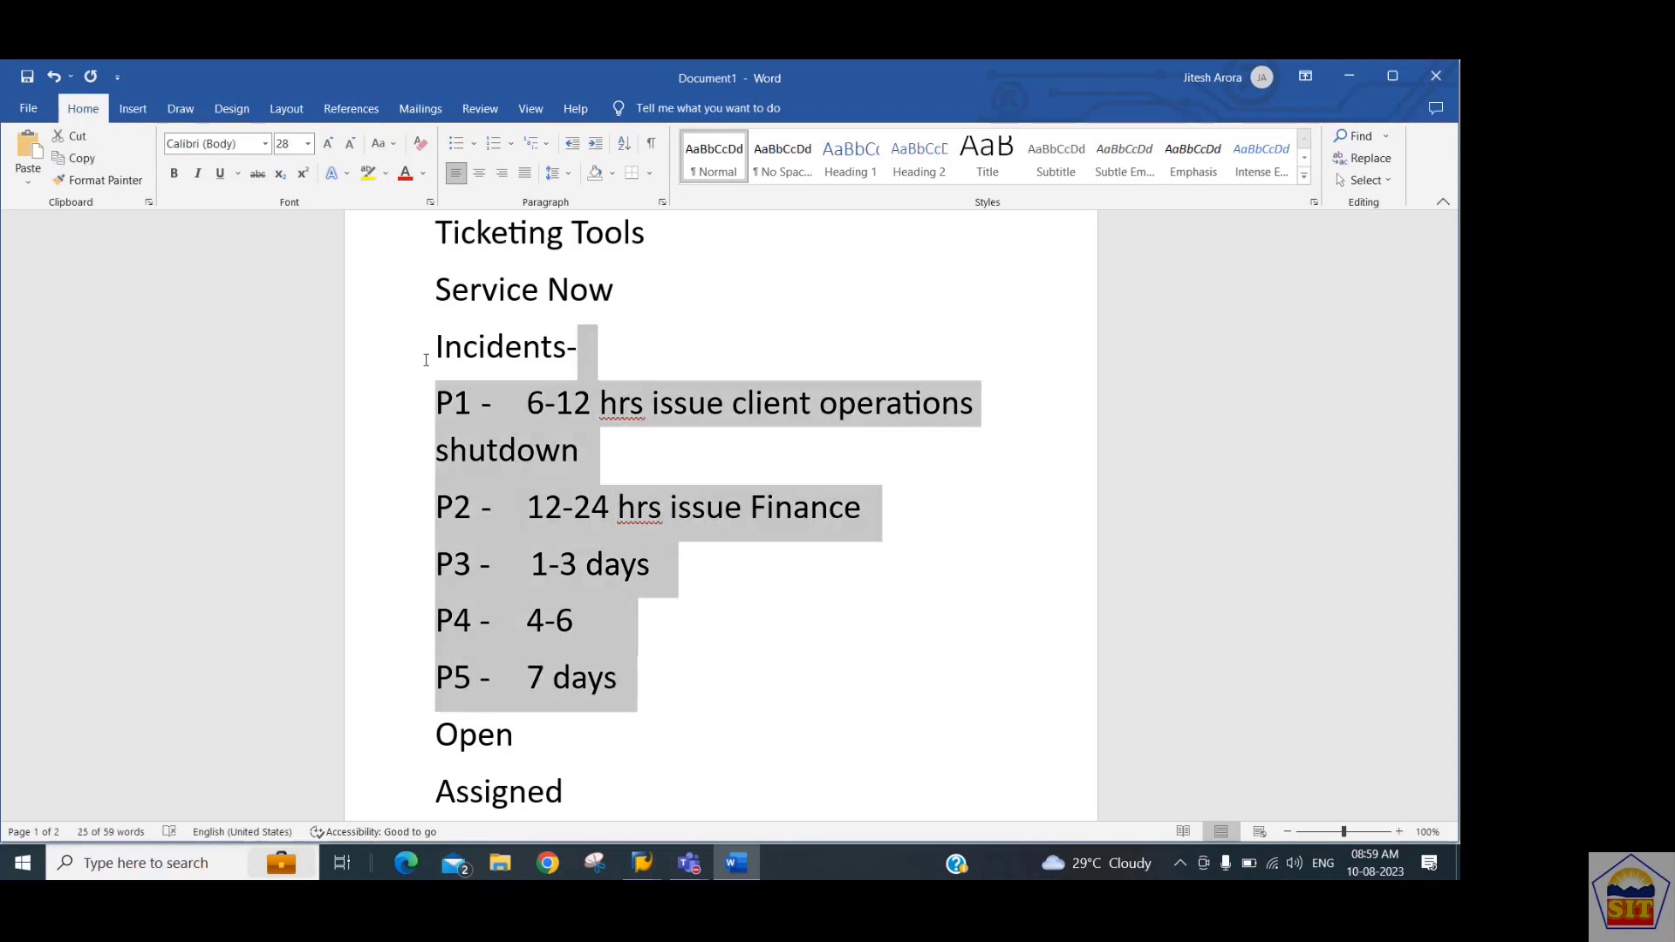
{"action": "key", "text": "Down"}
{"action": "key", "text": "Up"}
{"action": "key", "text": "Up"}
{"action": "key", "text": "Up"}
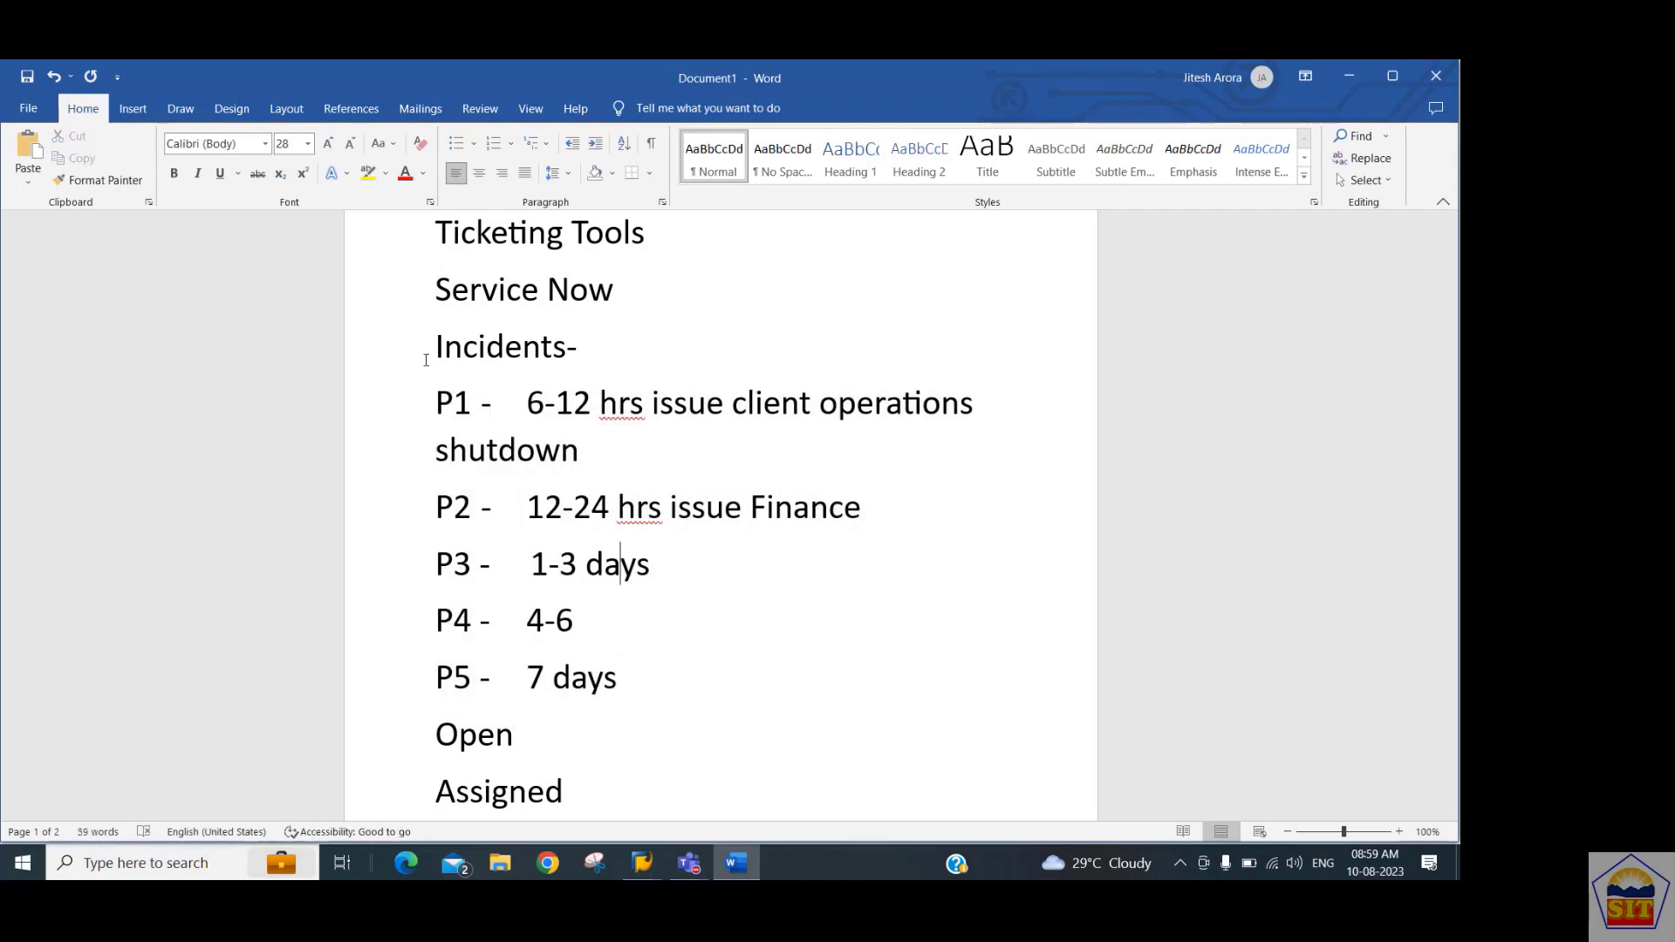
Review the notes from the incident priorities down to the service or change request section, then return to the P1 line.
{"action": "key", "text": "Down"}
{"action": "key", "text": "Down"}
{"action": "key", "text": "Up"}
{"action": "key", "text": "Up"}
{"action": "key", "text": "Up"}
{"action": "key", "text": "Up"}
{"action": "key", "text": "Up"}
{"action": "key", "text": "Up"}
{"action": "key", "text": "Up"}
{"action": "key", "text": "Down"}
{"action": "key", "text": "Down"}
{"action": "key", "text": "Down"}
{"action": "key", "text": "Down"}
{"action": "key", "text": "Down"}
{"action": "key", "text": "Down"}
{"action": "key", "text": "Up"}
{"action": "key", "text": "Up"}
{"action": "key", "text": "Up"}
{"action": "key", "text": "Up"}
{"action": "key", "text": "Up"}
{"action": "key", "text": "Up"}
{"action": "key", "text": "Up"}
{"action": "key", "text": "Up"}
{"action": "key", "text": "Up"}
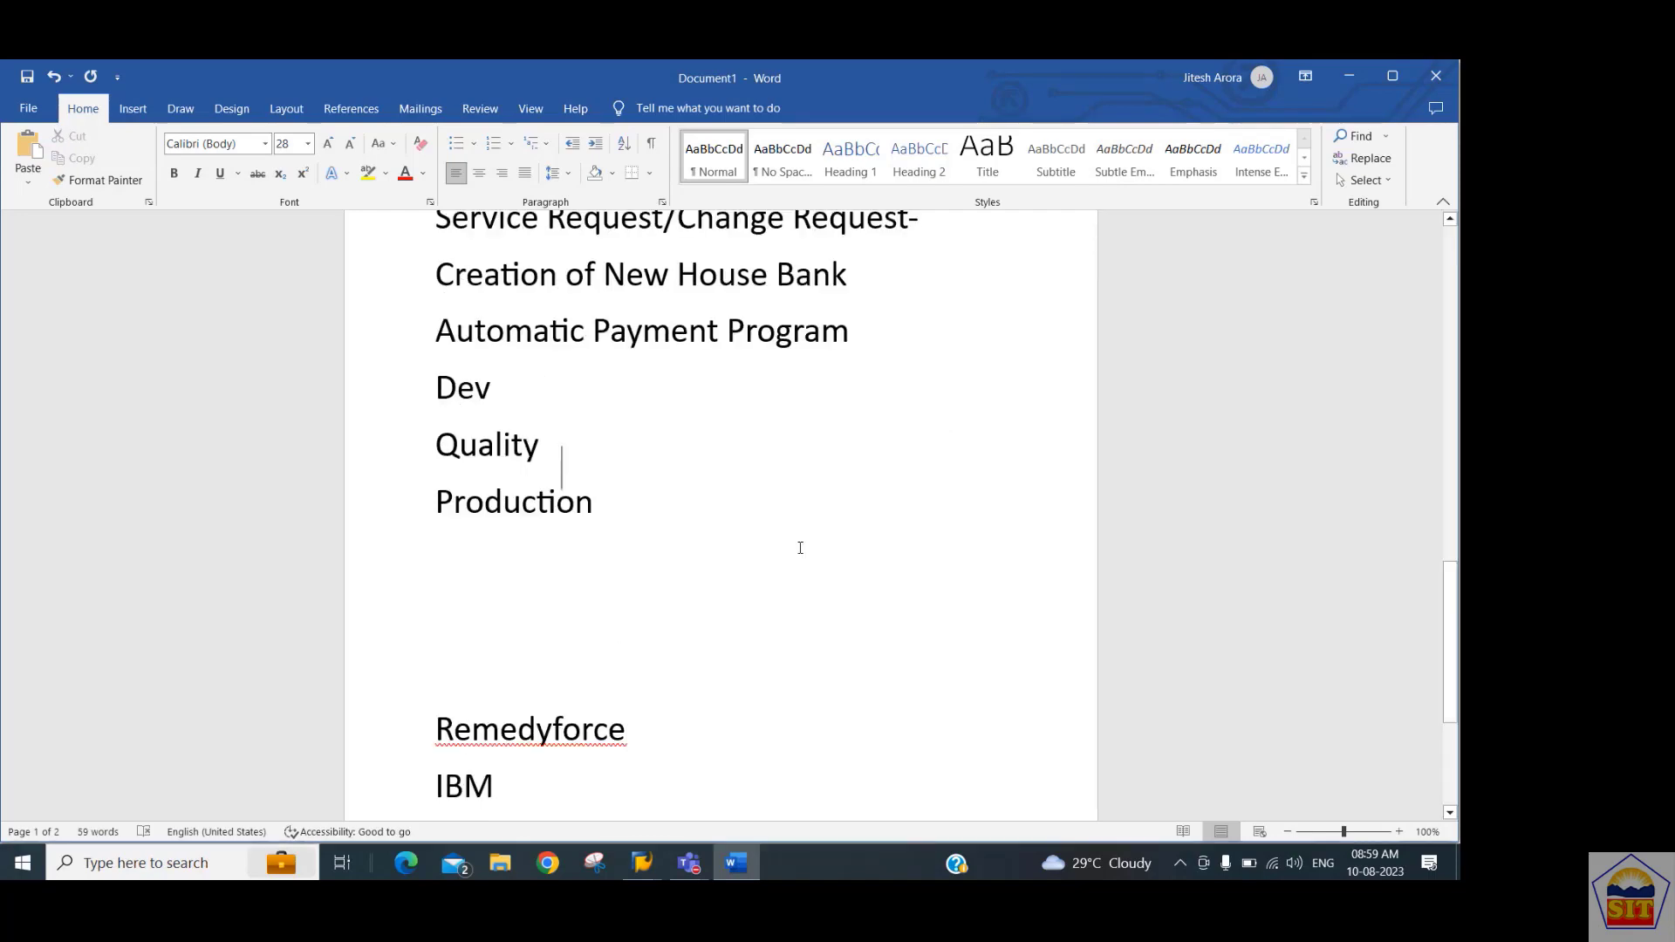
{"action": "key", "text": "Down"}
{"action": "key", "text": "Down"}
{"action": "key", "text": "Down"}
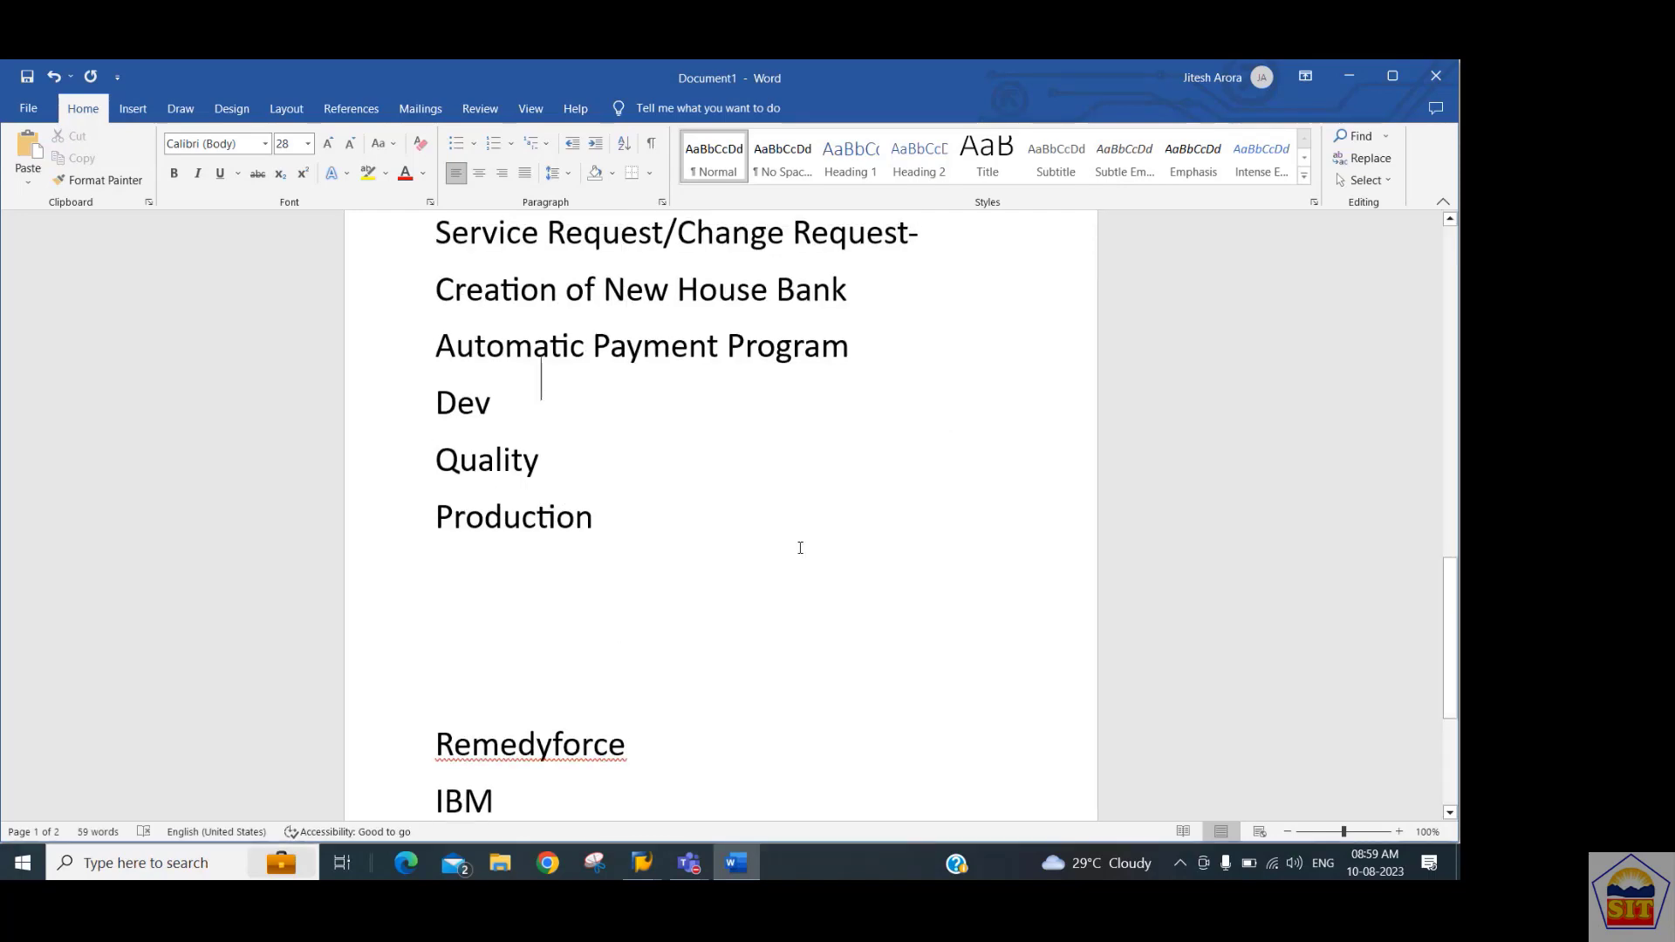
{"action": "key", "text": "Down"}
{"action": "key", "text": "Down"}
{"action": "key", "text": "Down"}
{"action": "key", "text": "Down"}
{"action": "key", "text": "Down"}
{"action": "key", "text": "Down"}
{"action": "key", "text": "Down"}
{"action": "key", "text": "Down"}
{"action": "key", "text": "Up"}
{"action": "key", "text": "Up"}
{"action": "key", "text": "Up"}
{"action": "key", "text": "Up"}
{"action": "key", "text": "Up"}
{"action": "key", "text": "Up"}
{"action": "key", "text": "Up"}
{"action": "key", "text": "Up"}
{"action": "key", "text": "Up"}
{"action": "key", "text": "Up"}
{"action": "key", "text": "Up"}
{"action": "key", "text": "Up"}
{"action": "key", "text": "Up"}
{"action": "key", "text": "Up"}
{"action": "key", "text": "Up"}
{"action": "key", "text": "Up"}
{"action": "key", "text": "Up"}
{"action": "key", "text": "Up"}
{"action": "key", "text": "Up"}
{"action": "key", "text": "Up"}
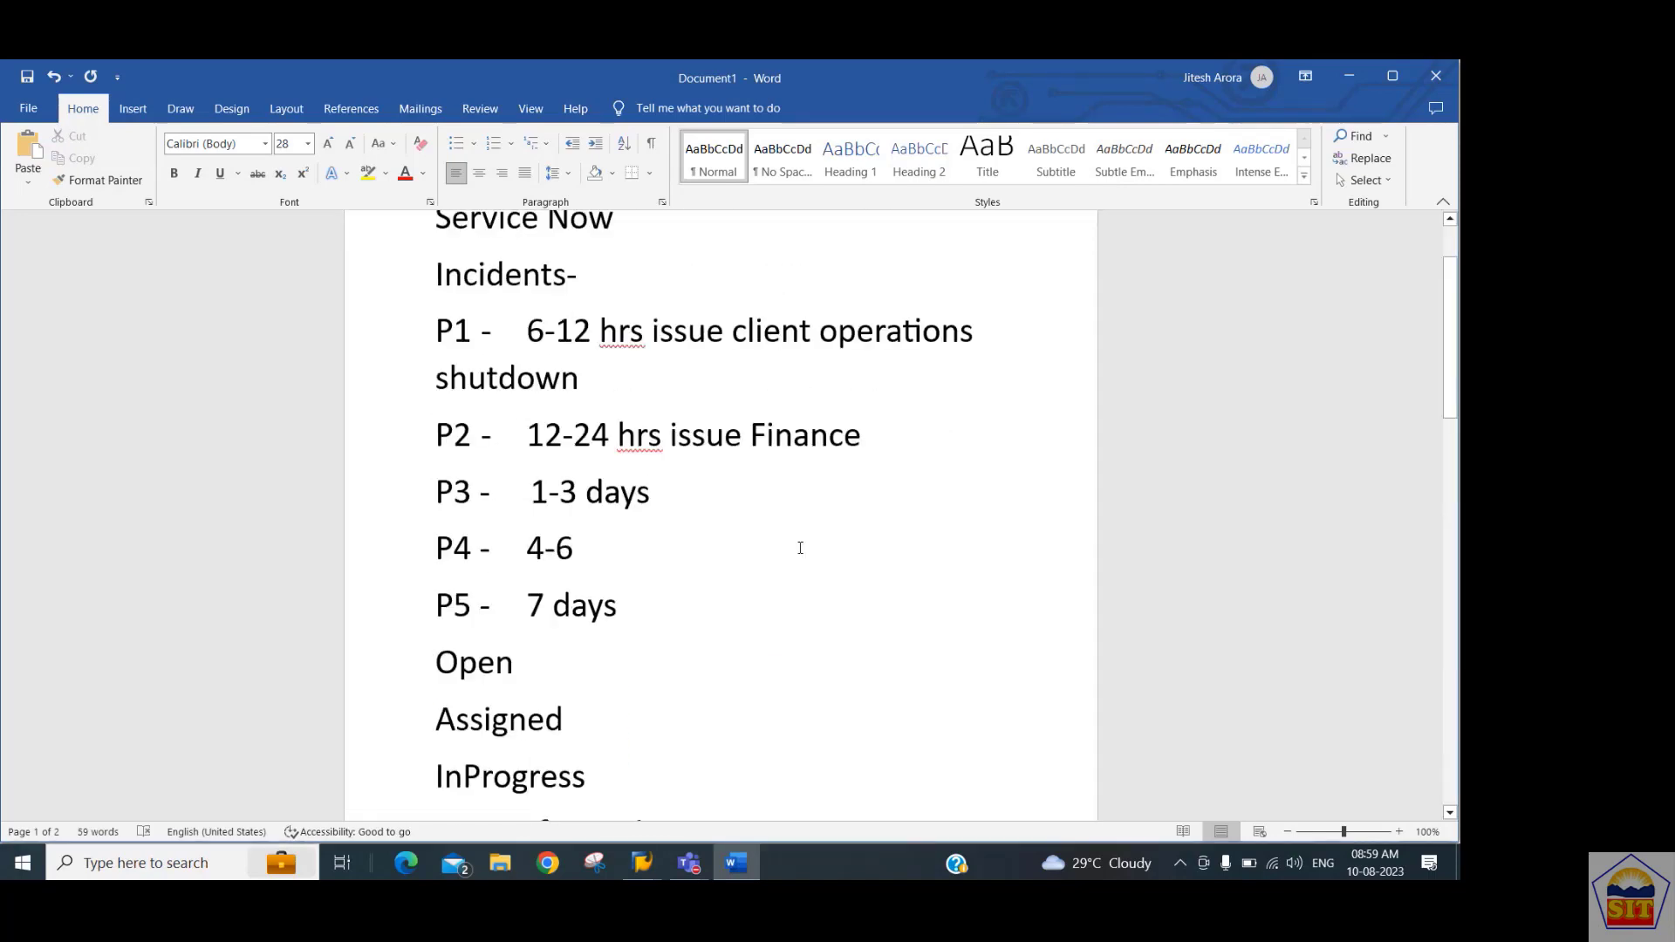
{"action": "key", "text": "Up"}
{"action": "key", "text": "Down"}
{"action": "key", "text": "Down"}
{"action": "key", "text": "Down"}
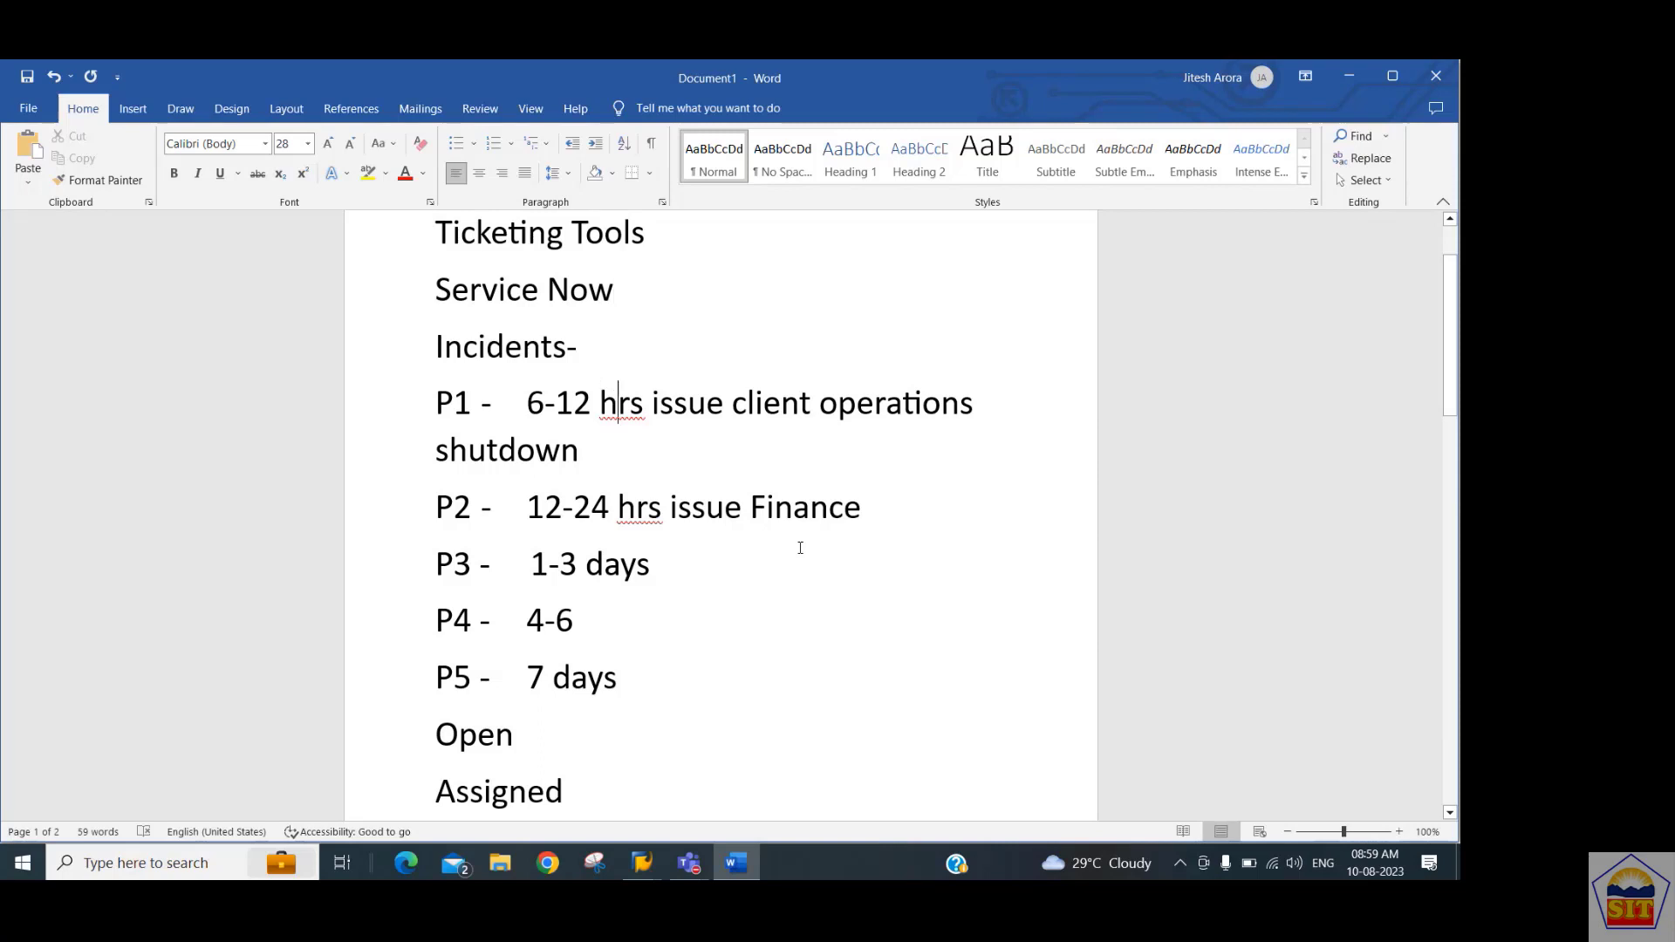
Read through the notes from the incident priorities down to "Cherwell" in the ticketing tools list.
{"action": "key", "text": "Down"}
{"action": "key", "text": "Down"}
{"action": "key", "text": "Down"}
{"action": "key", "text": "Down"}
{"action": "key", "text": "Down"}
{"action": "key", "text": "Down"}
{"action": "key", "text": "Down"}
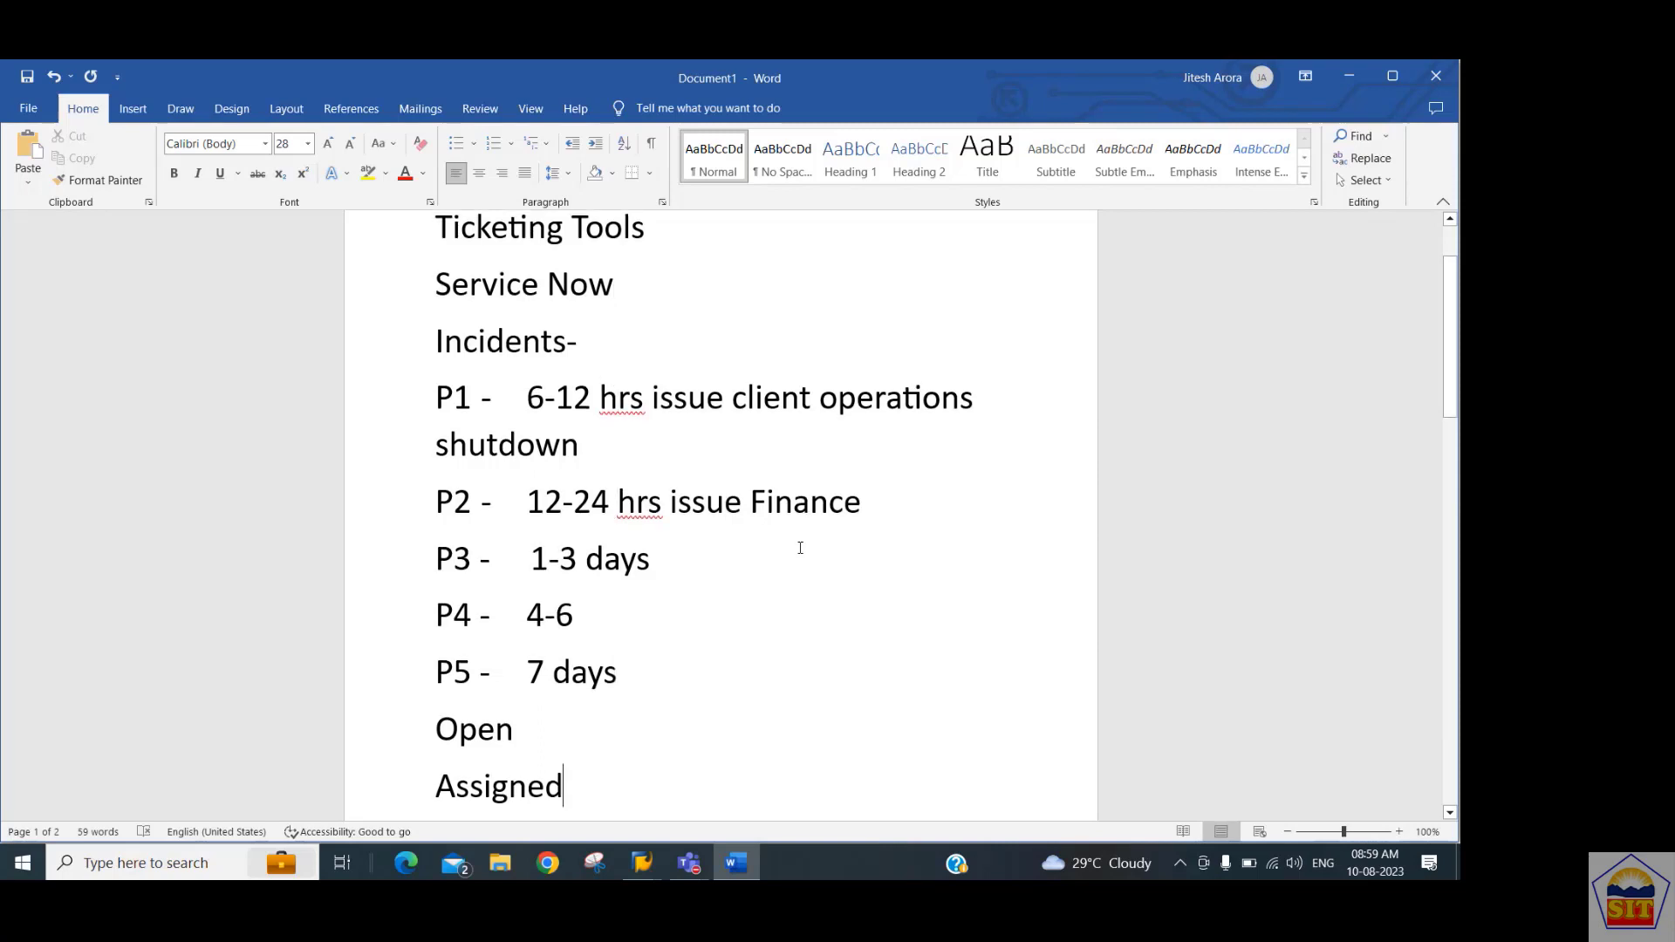
{"action": "key", "text": "Down"}
{"action": "key", "text": "Down"}
{"action": "key", "text": "Down"}
{"action": "key", "text": "Down"}
{"action": "key", "text": "Down"}
{"action": "key", "text": "Down"}
{"action": "key", "text": "Down"}
{"action": "key", "text": "Down"}
{"action": "key", "text": "Down"}
{"action": "key", "text": "Down"}
{"action": "key", "text": "Down"}
{"action": "key", "text": "Down"}
{"action": "key", "text": "Down"}
{"action": "key", "text": "Down"}
{"action": "key", "text": "Down"}
{"action": "key", "text": "Down"}
{"action": "key", "text": "Down"}
{"action": "key", "text": "Down"}
{"action": "key", "text": "Down"}
{"action": "key", "text": "Down"}
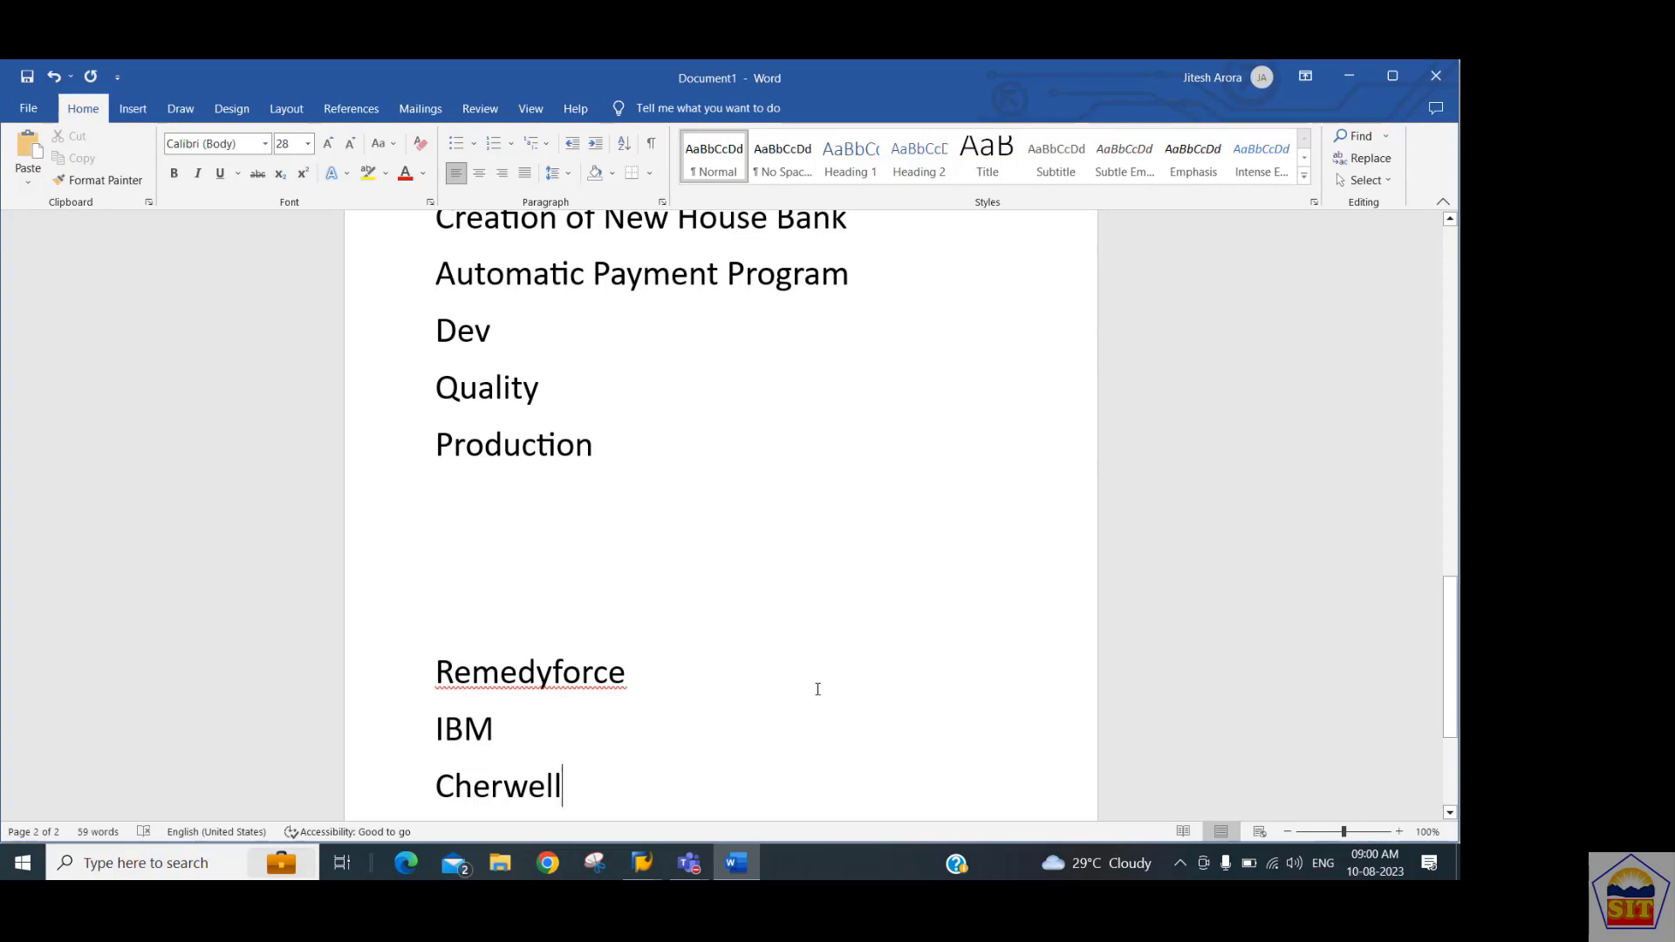
Switch to the Microsoft Teams meeting and stop sharing the screen.
{"action": "key", "text": "alt+Tab"}
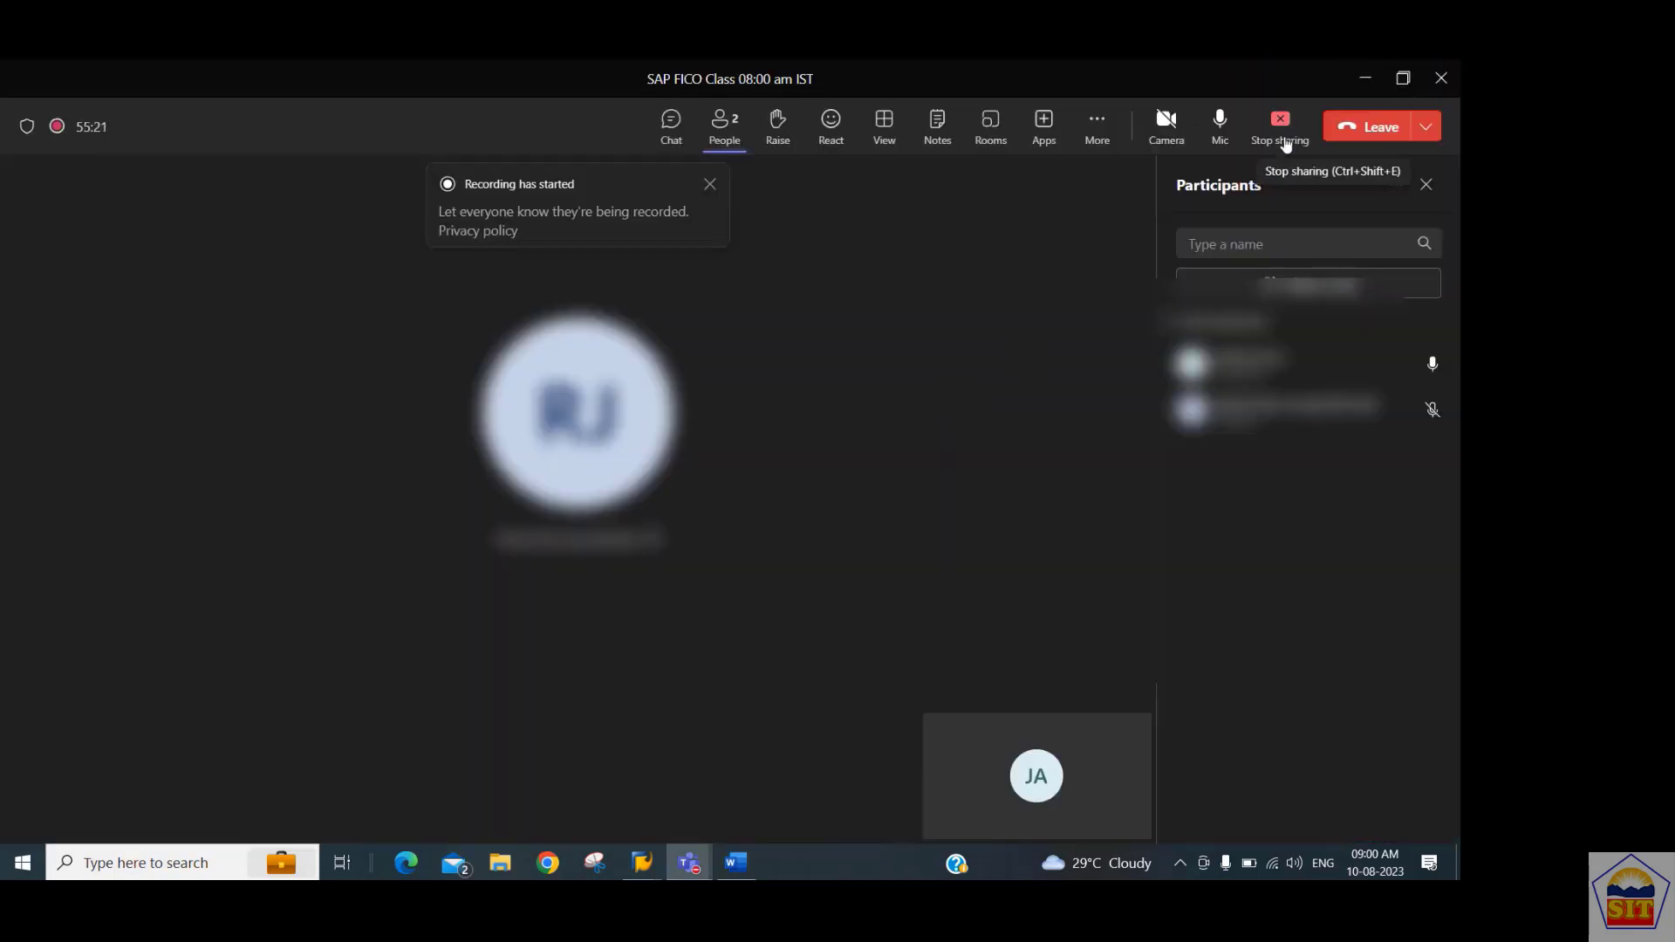
{"action": "left_click", "coordinate": [1285, 140]}
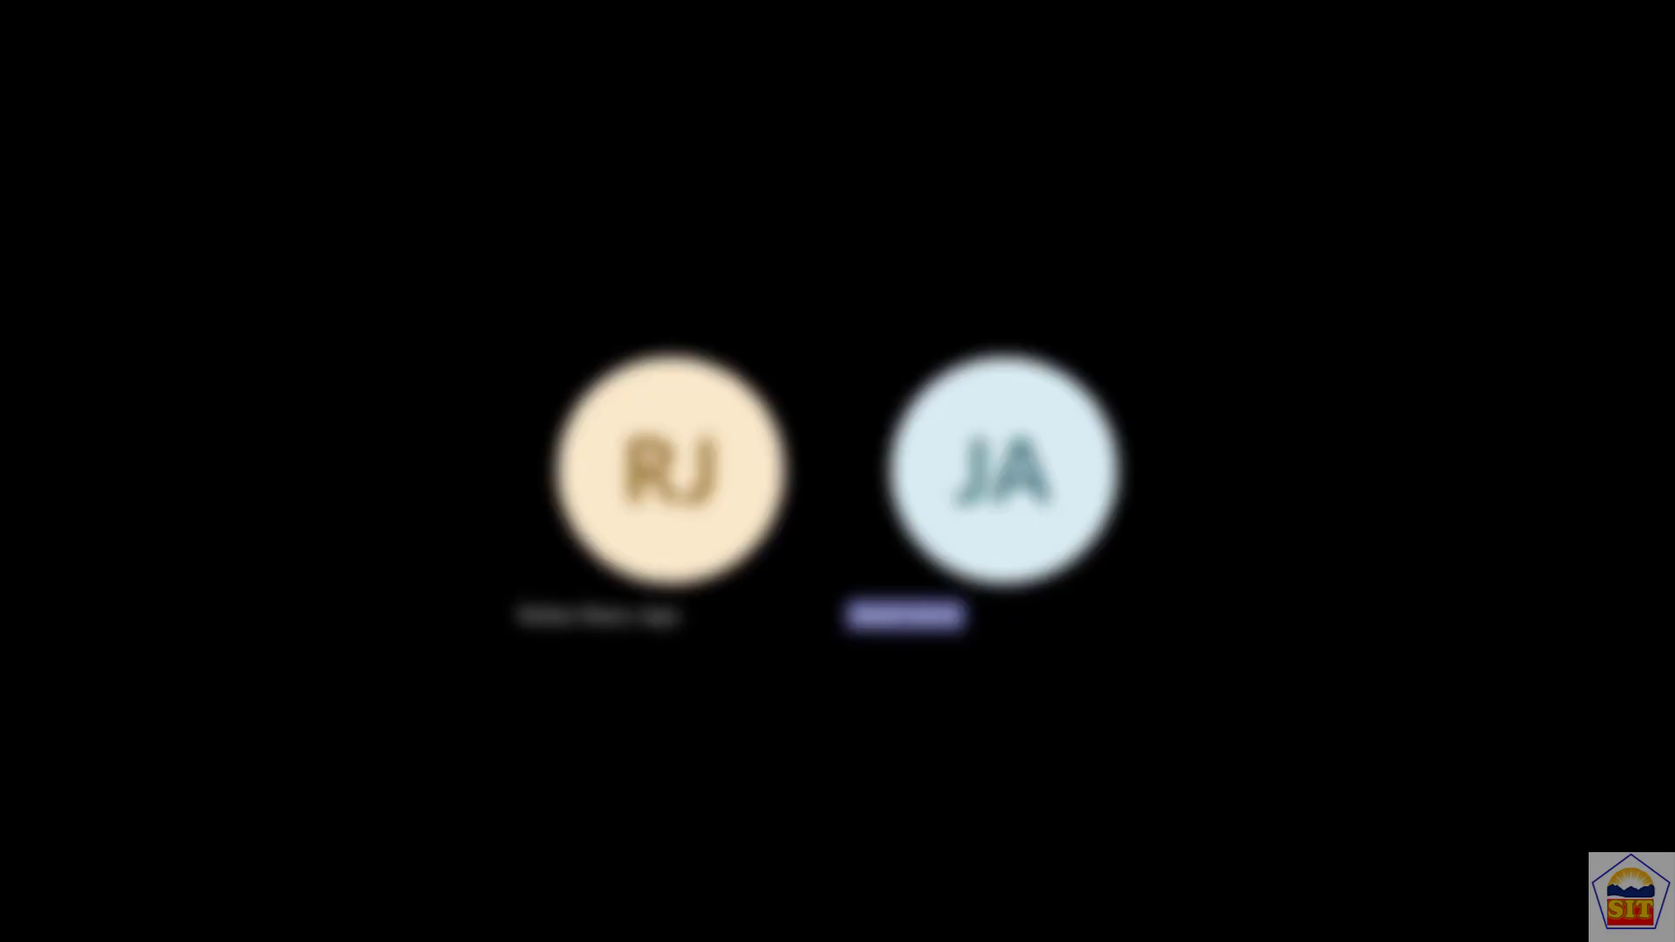